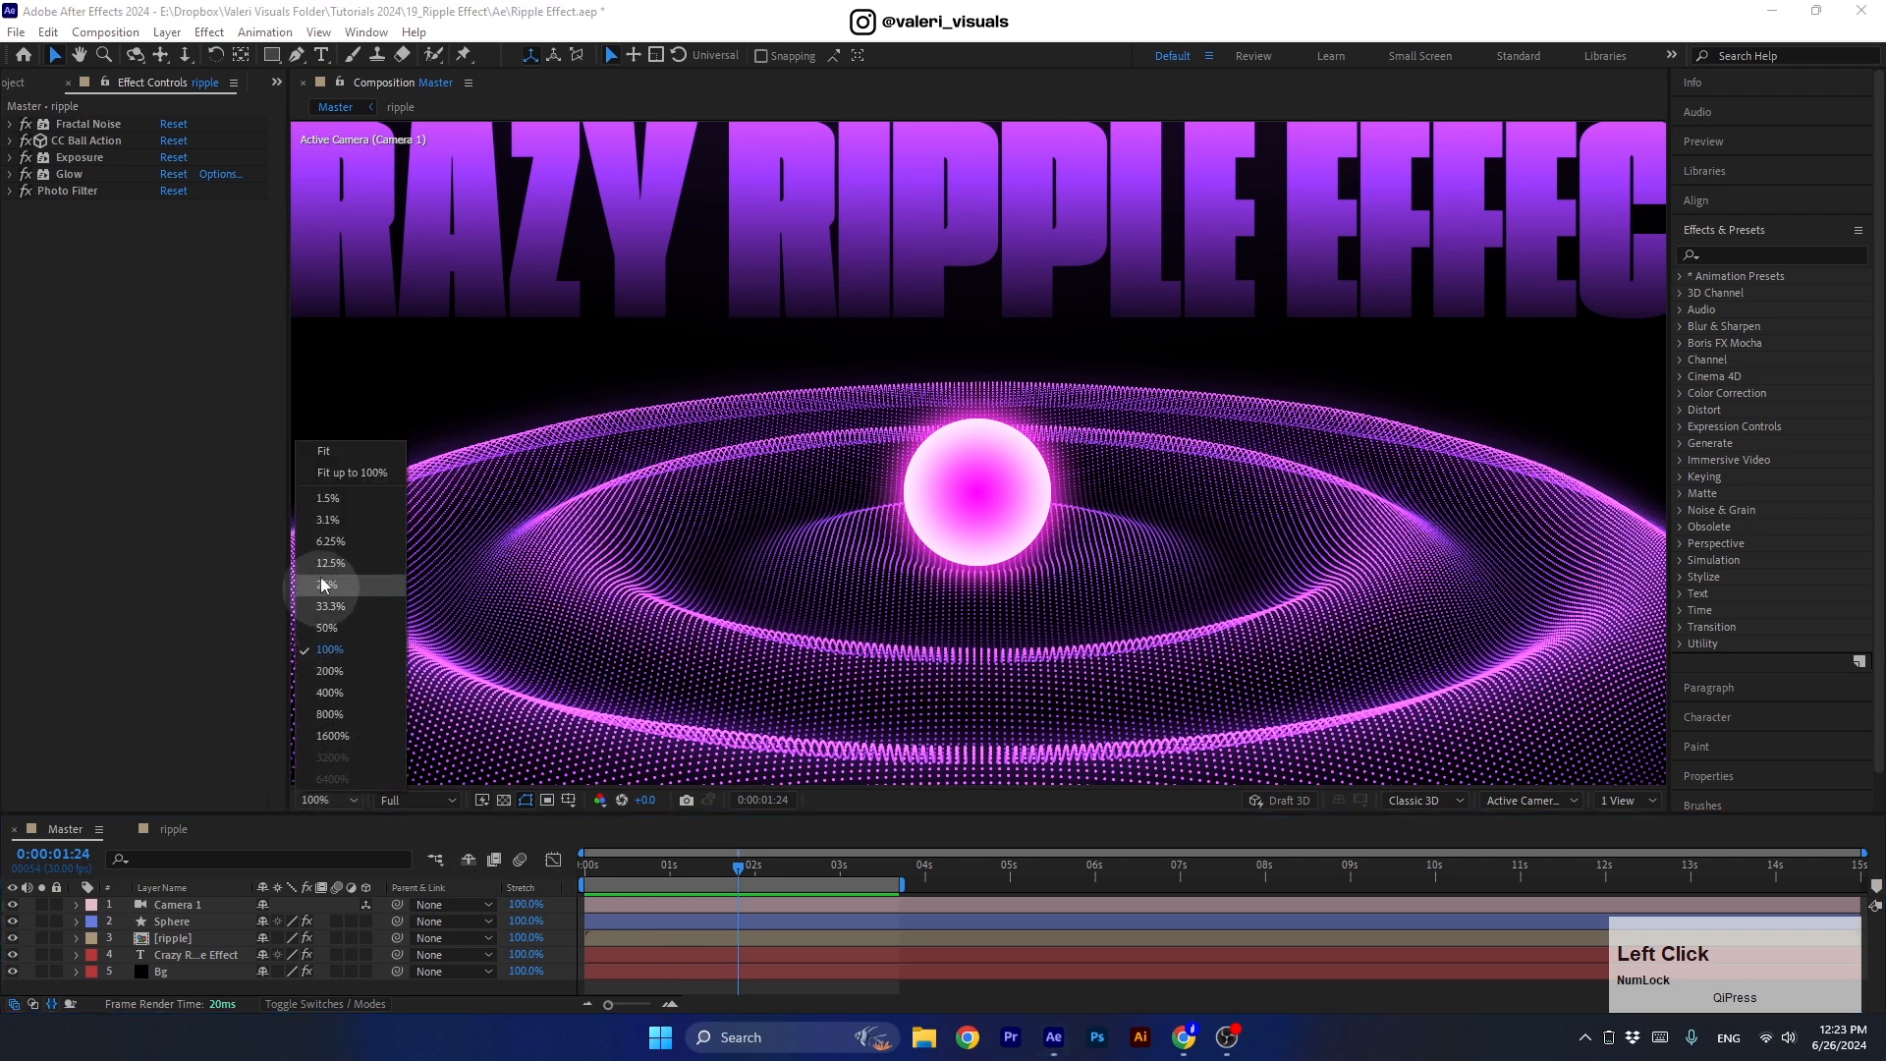
# Fit the Master composition in the viewer and open the ripple precomposition to scrub through its rings.
pyautogui.click(324, 474)
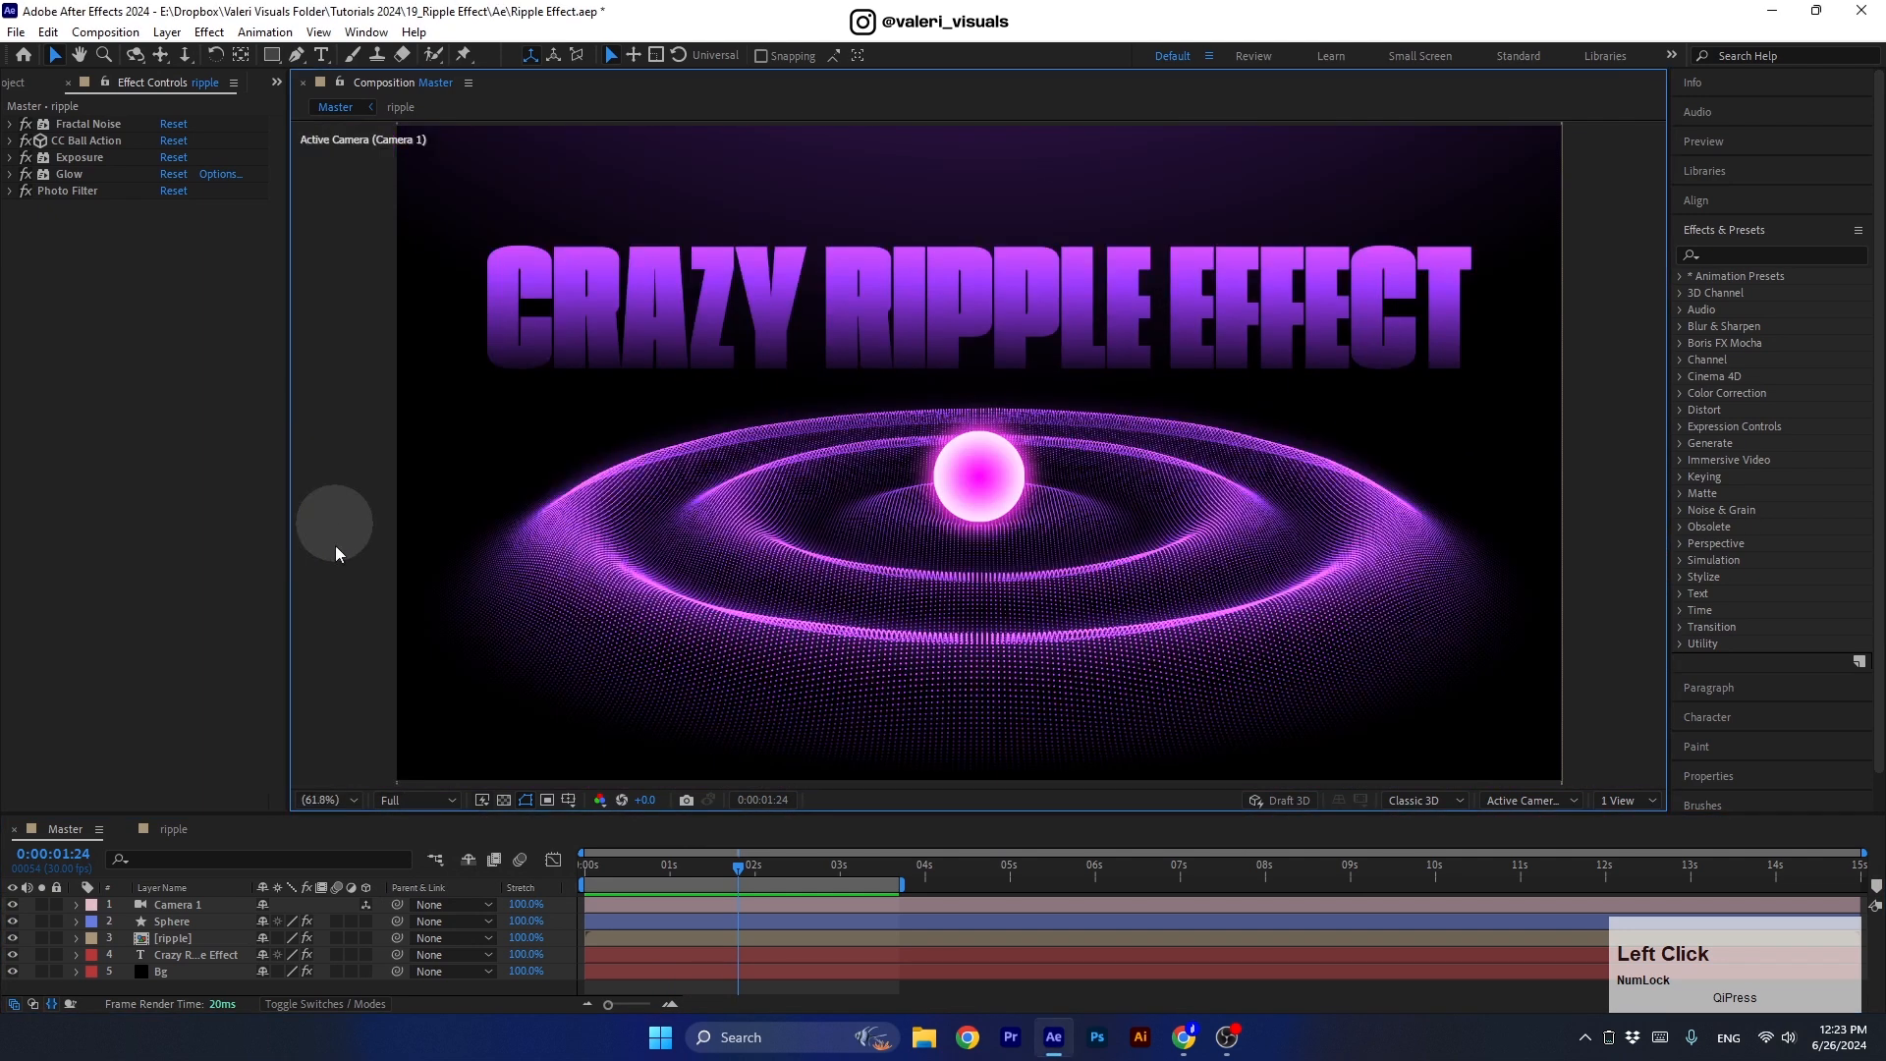
pyautogui.doubleClick(169, 938)
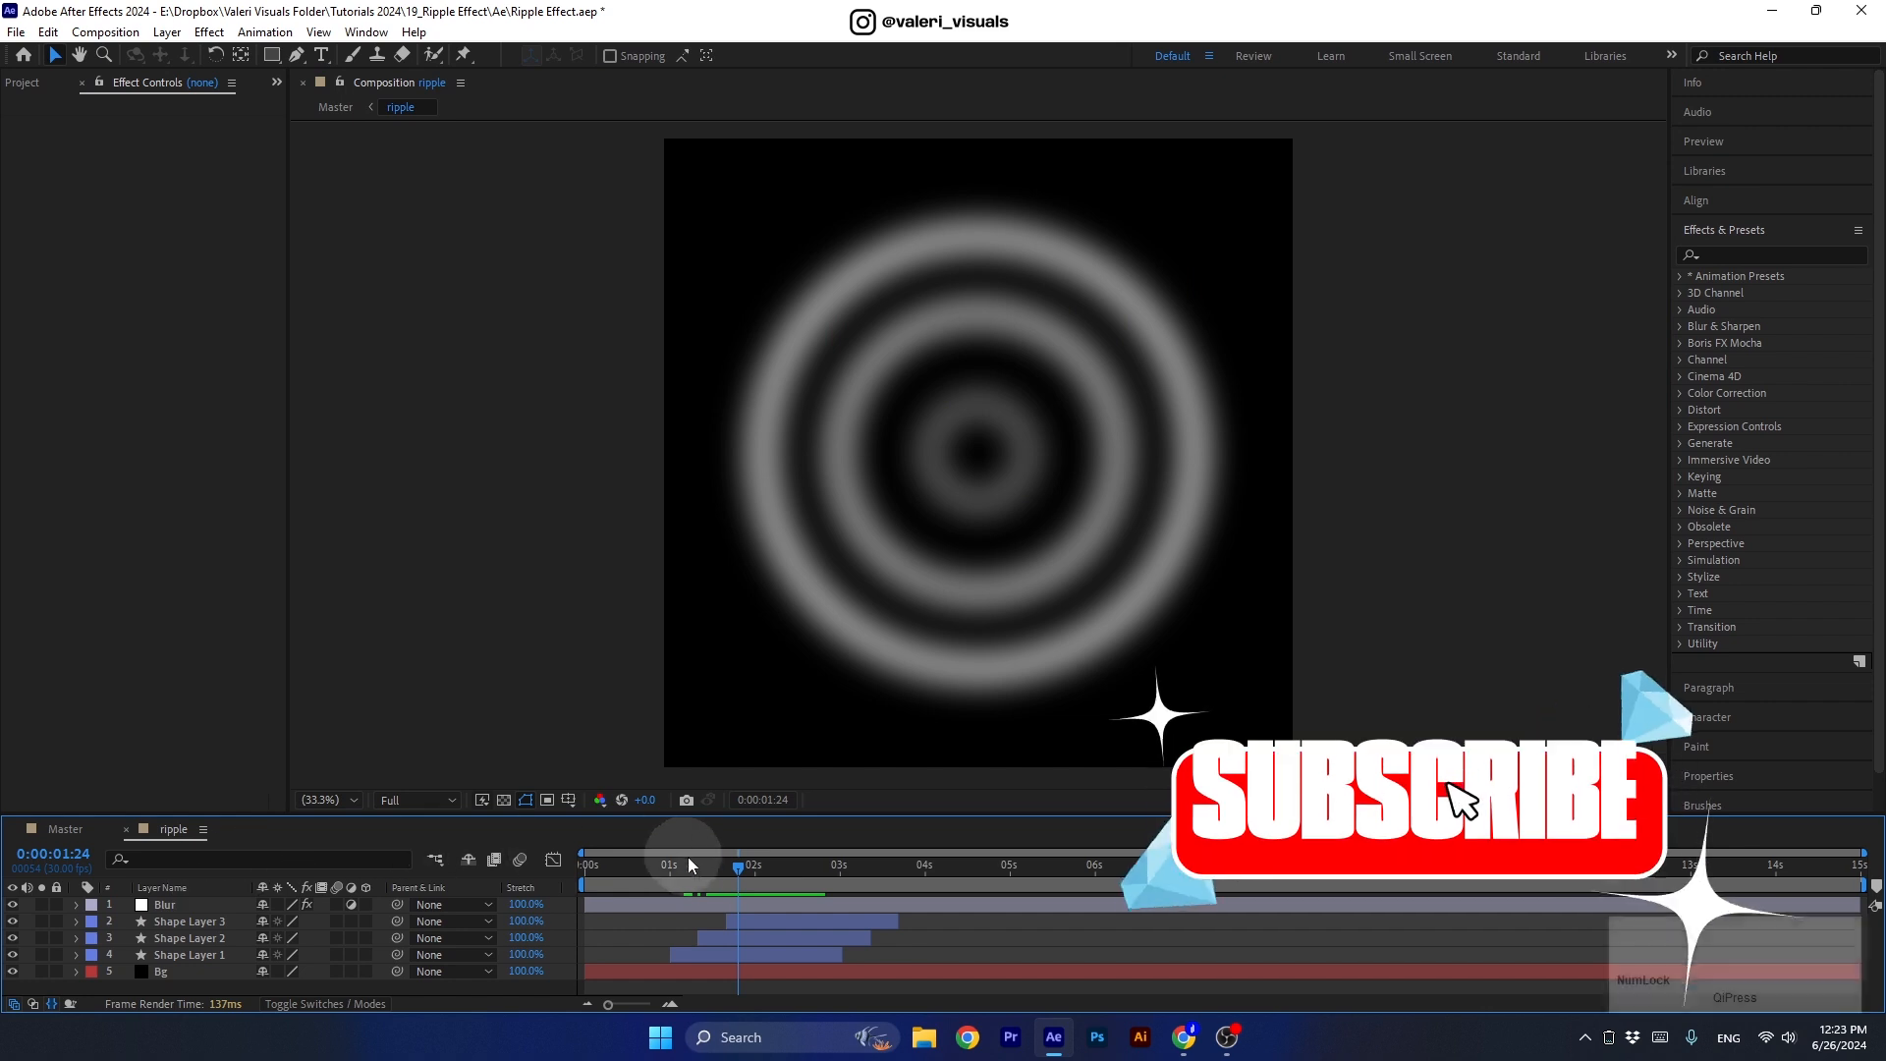
pyautogui.click(716, 866)
pyautogui.moveTo(717, 872)
pyautogui.mouseDown()
pyautogui.moveTo(678, 873)
pyautogui.moveTo(787, 877)
pyautogui.moveTo(742, 893)
pyautogui.mouseUp()
# Compare the rings with the Blur layer hidden and shown, and return to the Master composition.
pyautogui.click(662, 906)
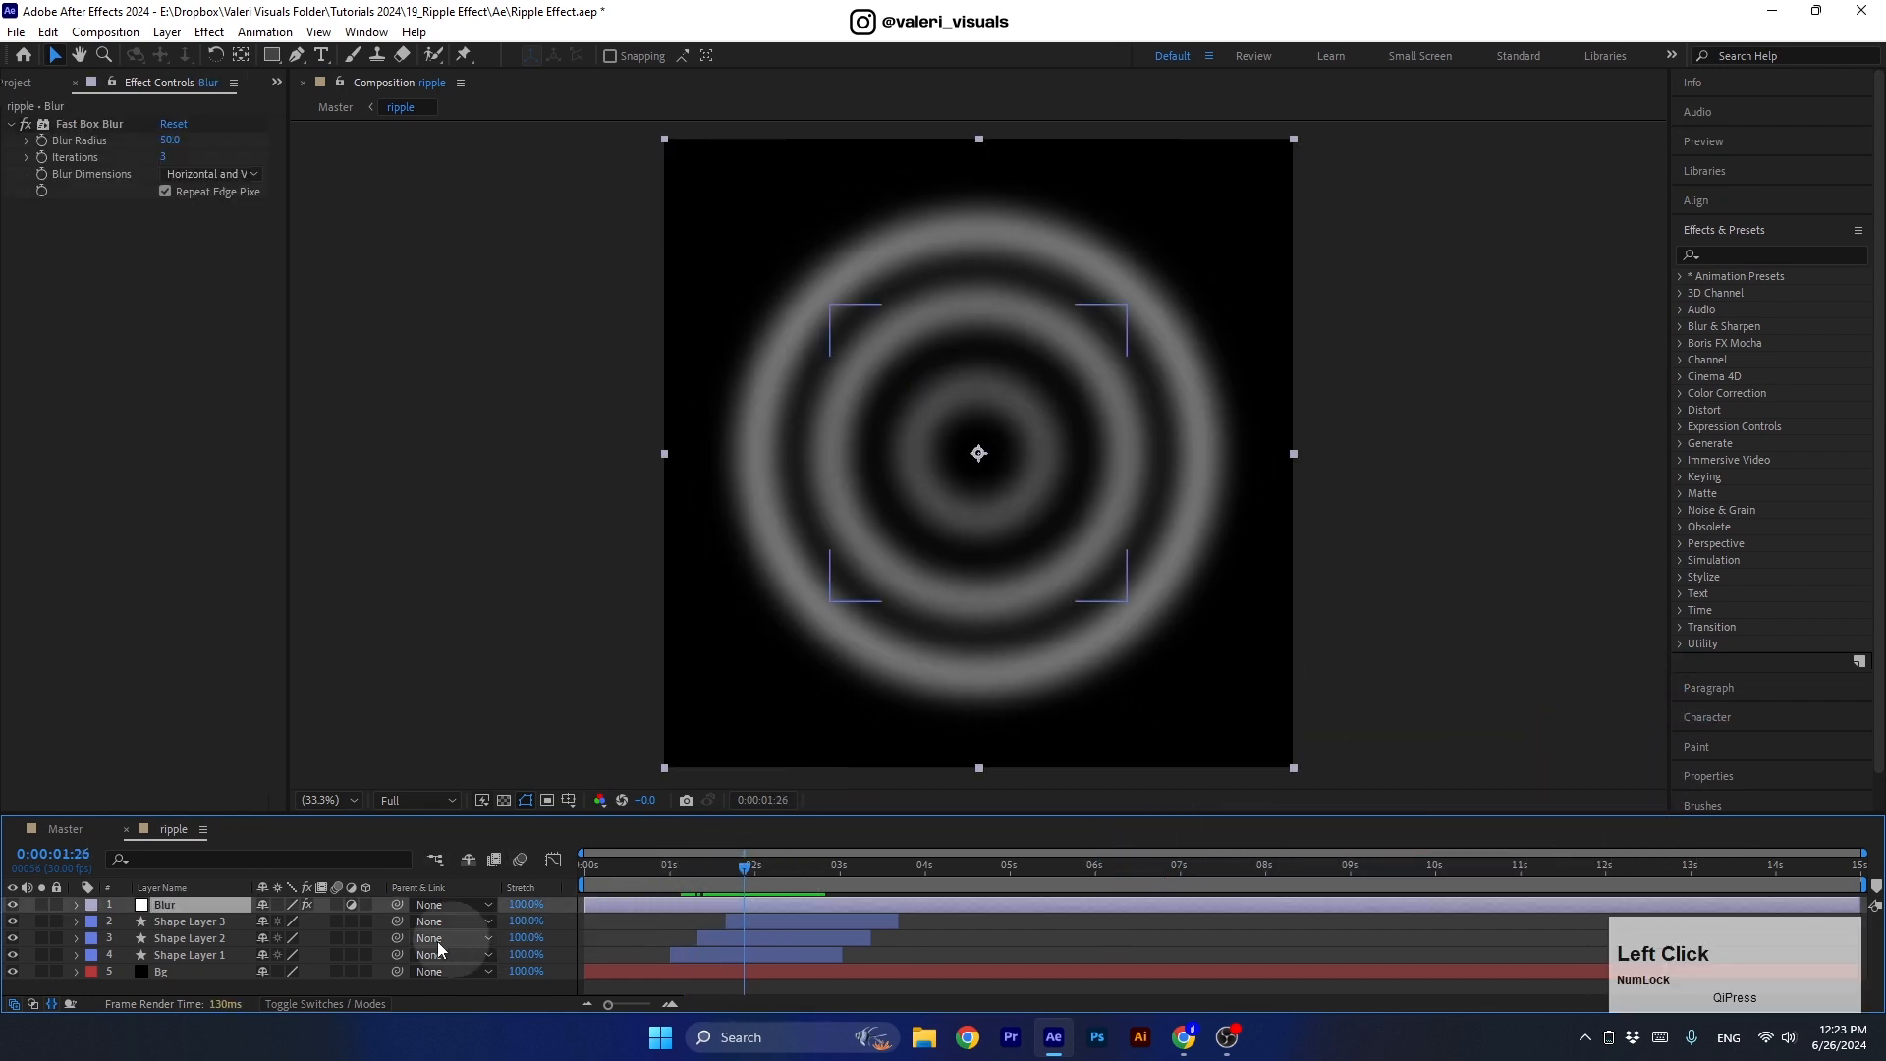
pyautogui.click(12, 904)
pyautogui.click(11, 904)
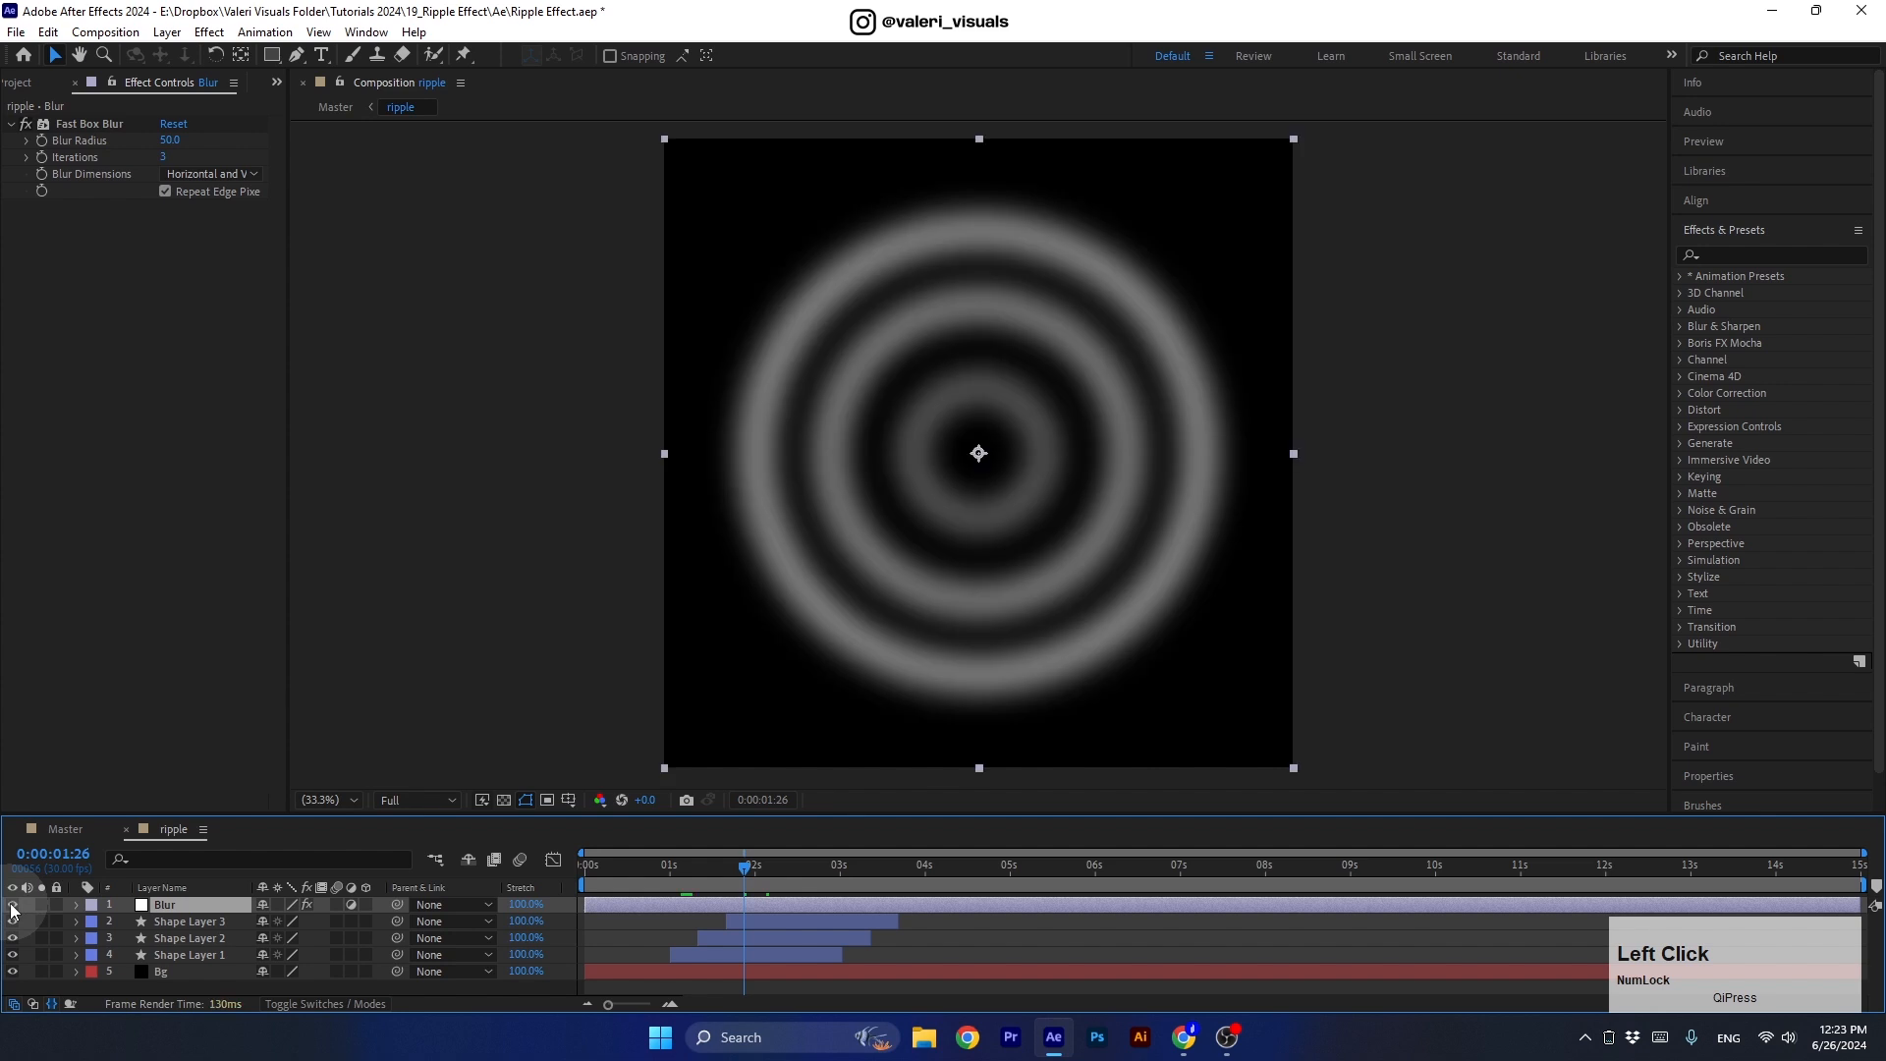
pyautogui.click(65, 830)
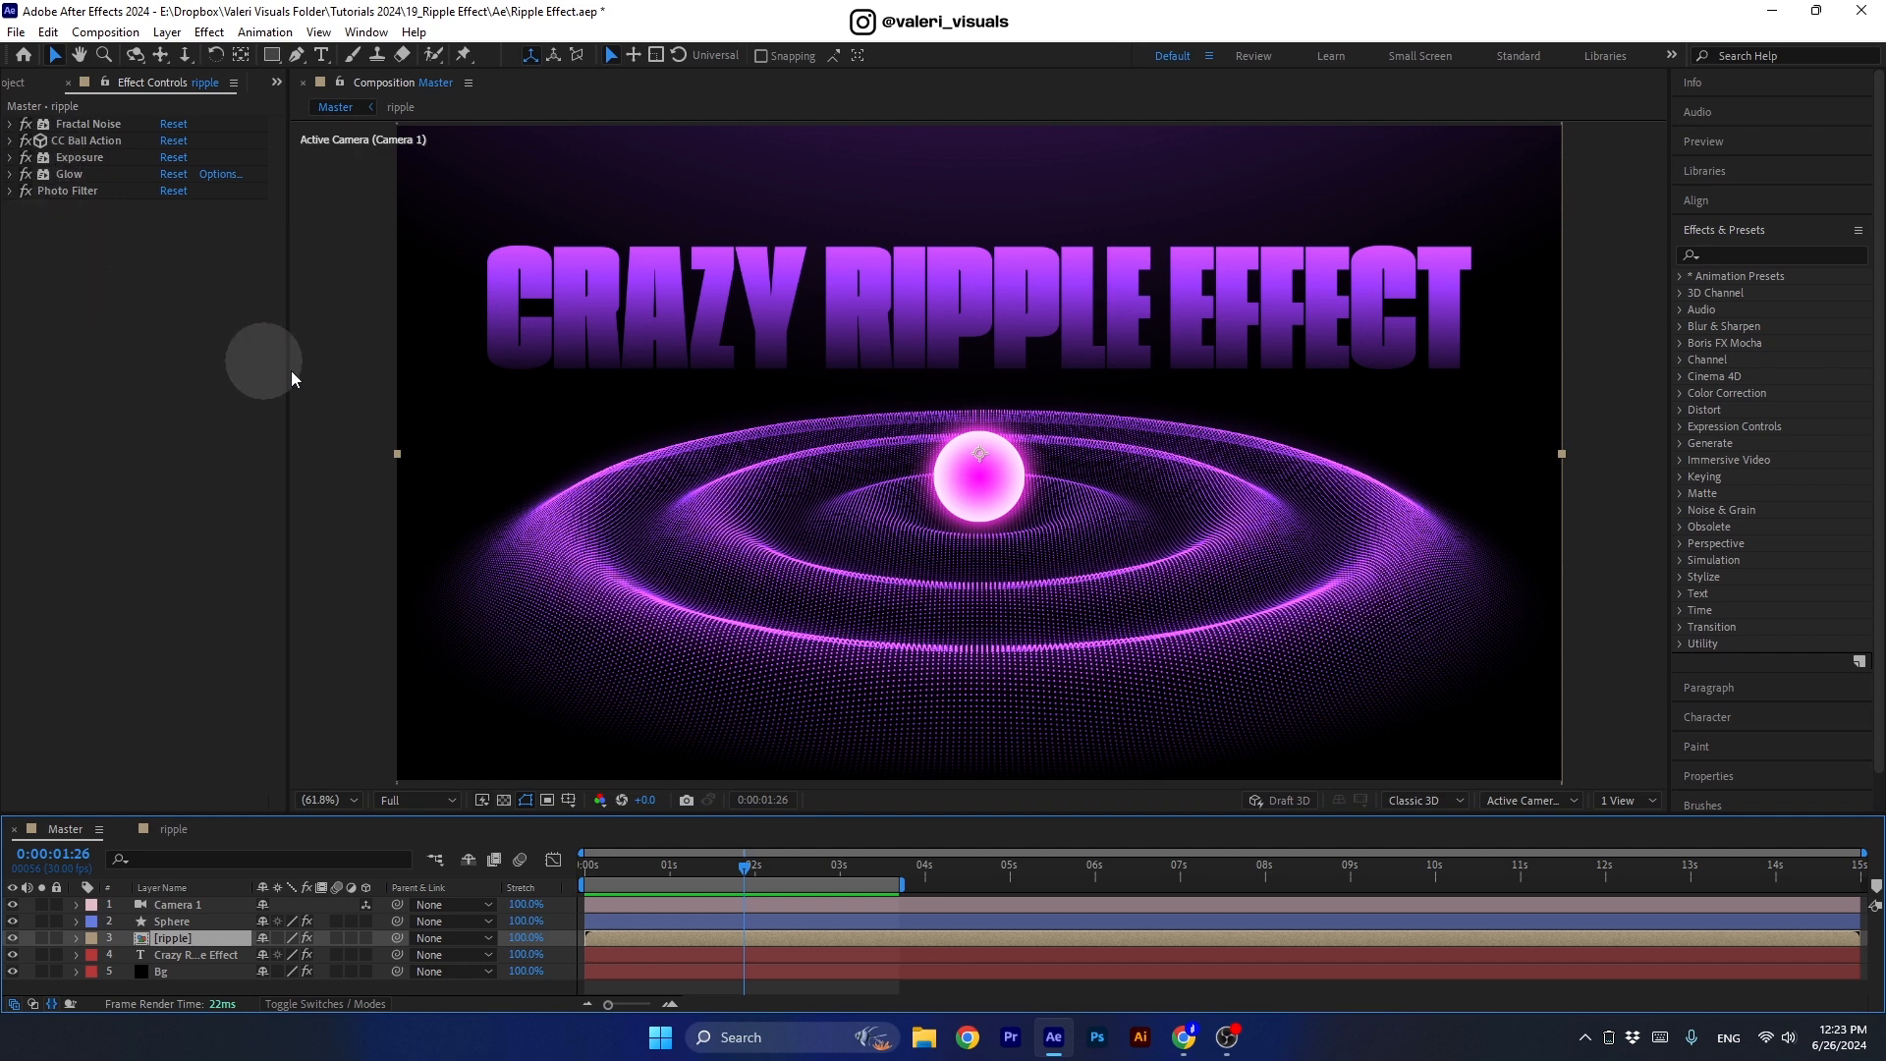
# Switch to Chrome and look at the ripple effect and CC Ball Action tutorials on the Jelly 789 channel.
pyautogui.click(1179, 1039)
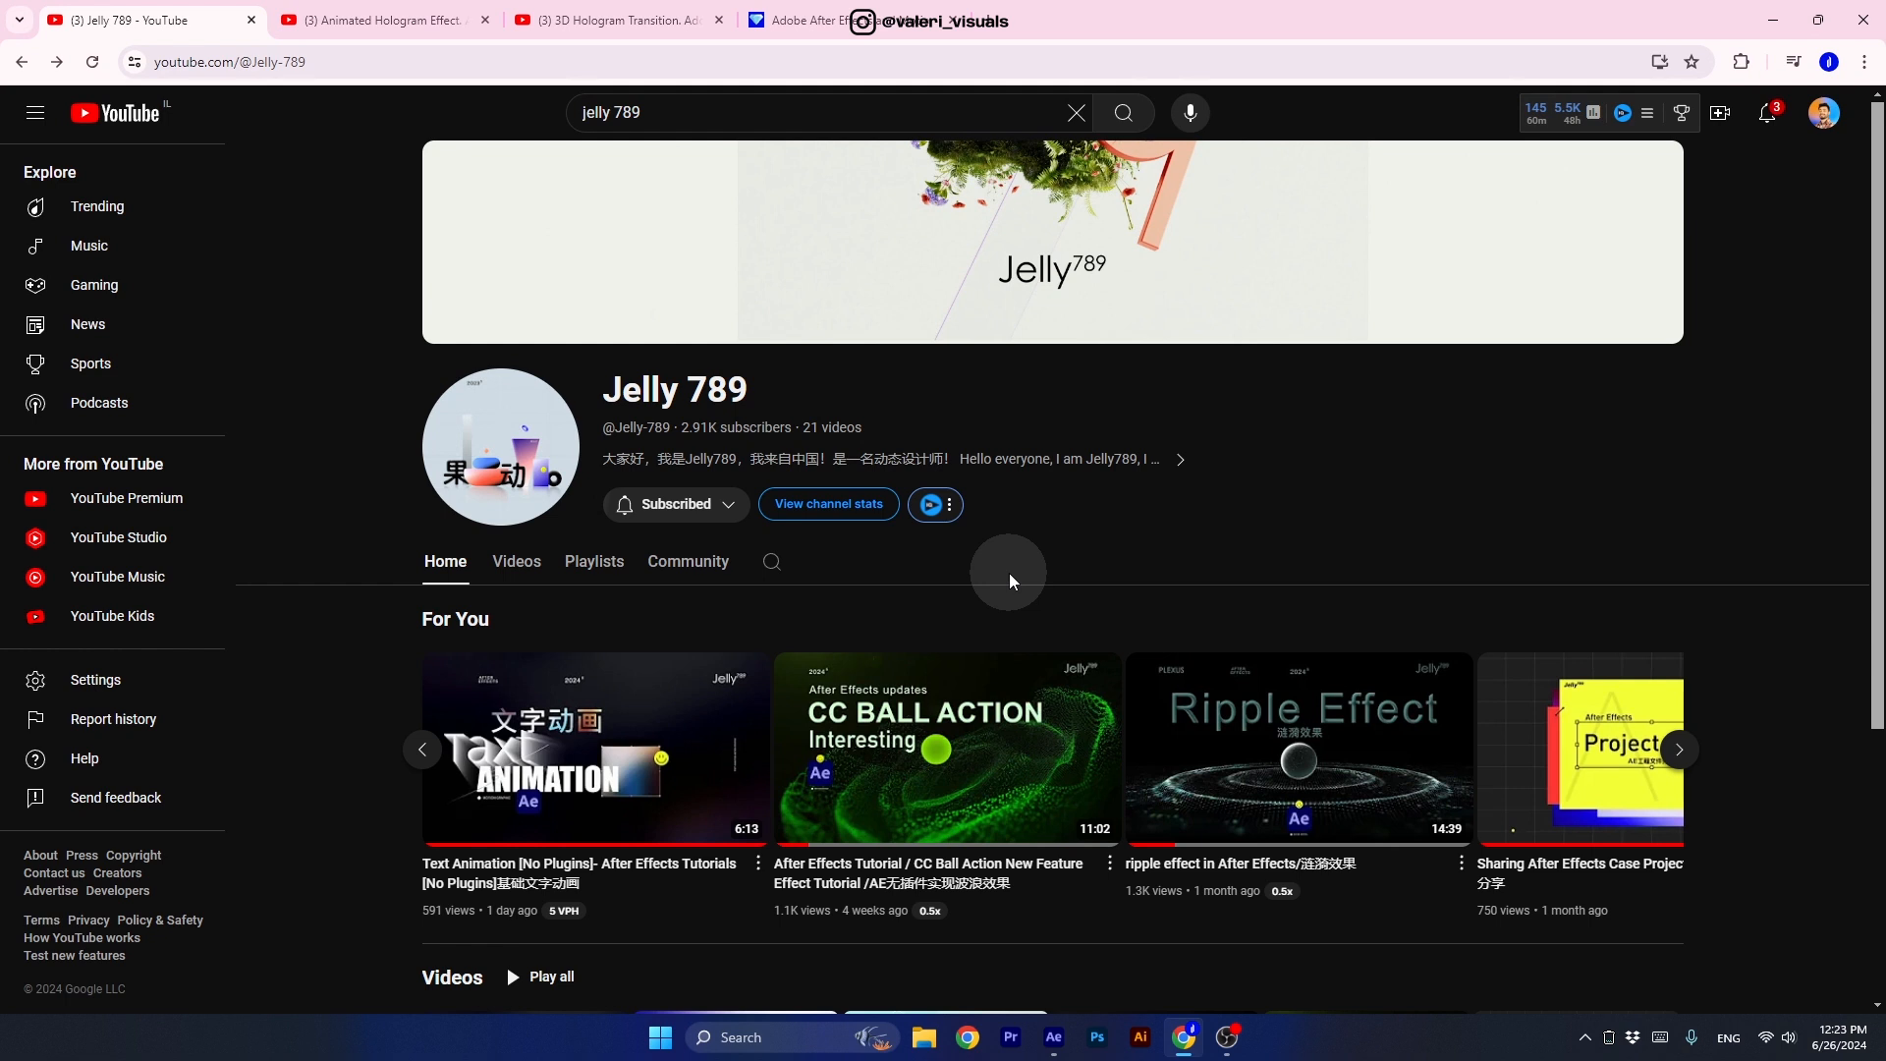
pyautogui.moveTo(1346, 774)
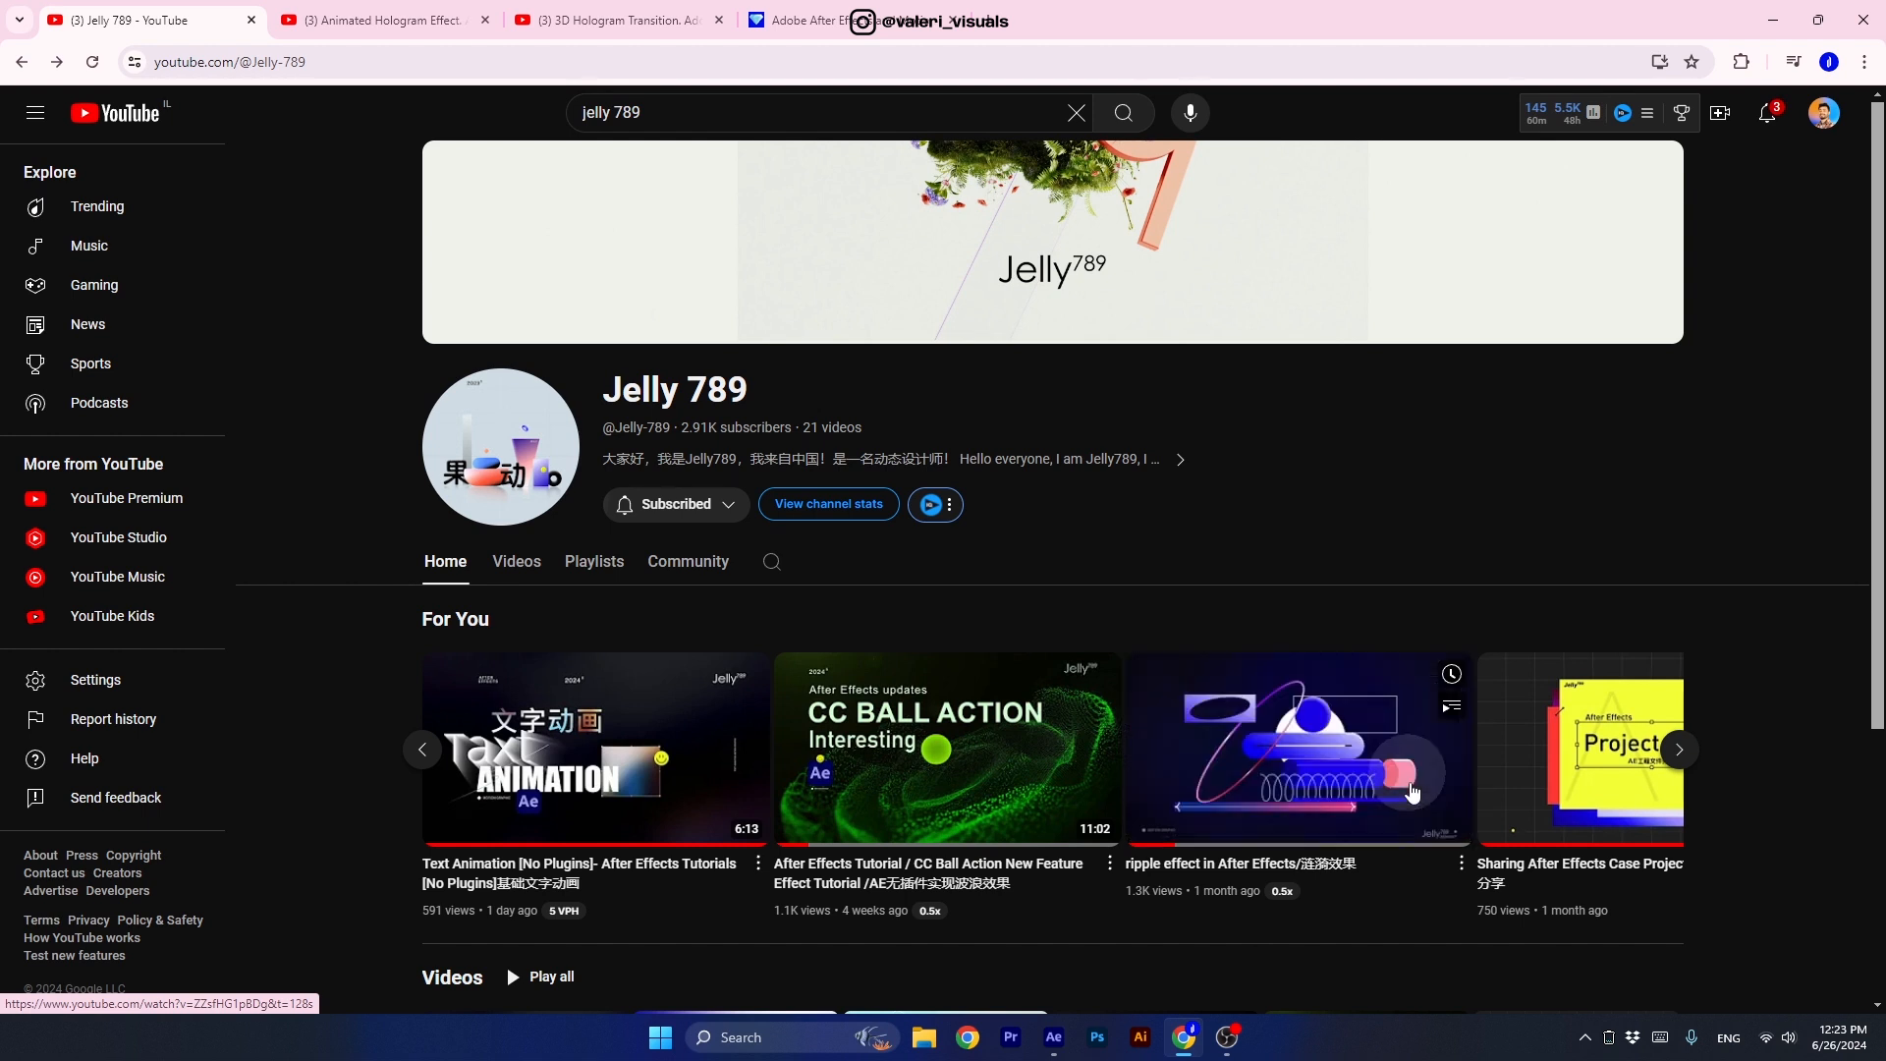
pyautogui.moveTo(978, 860)
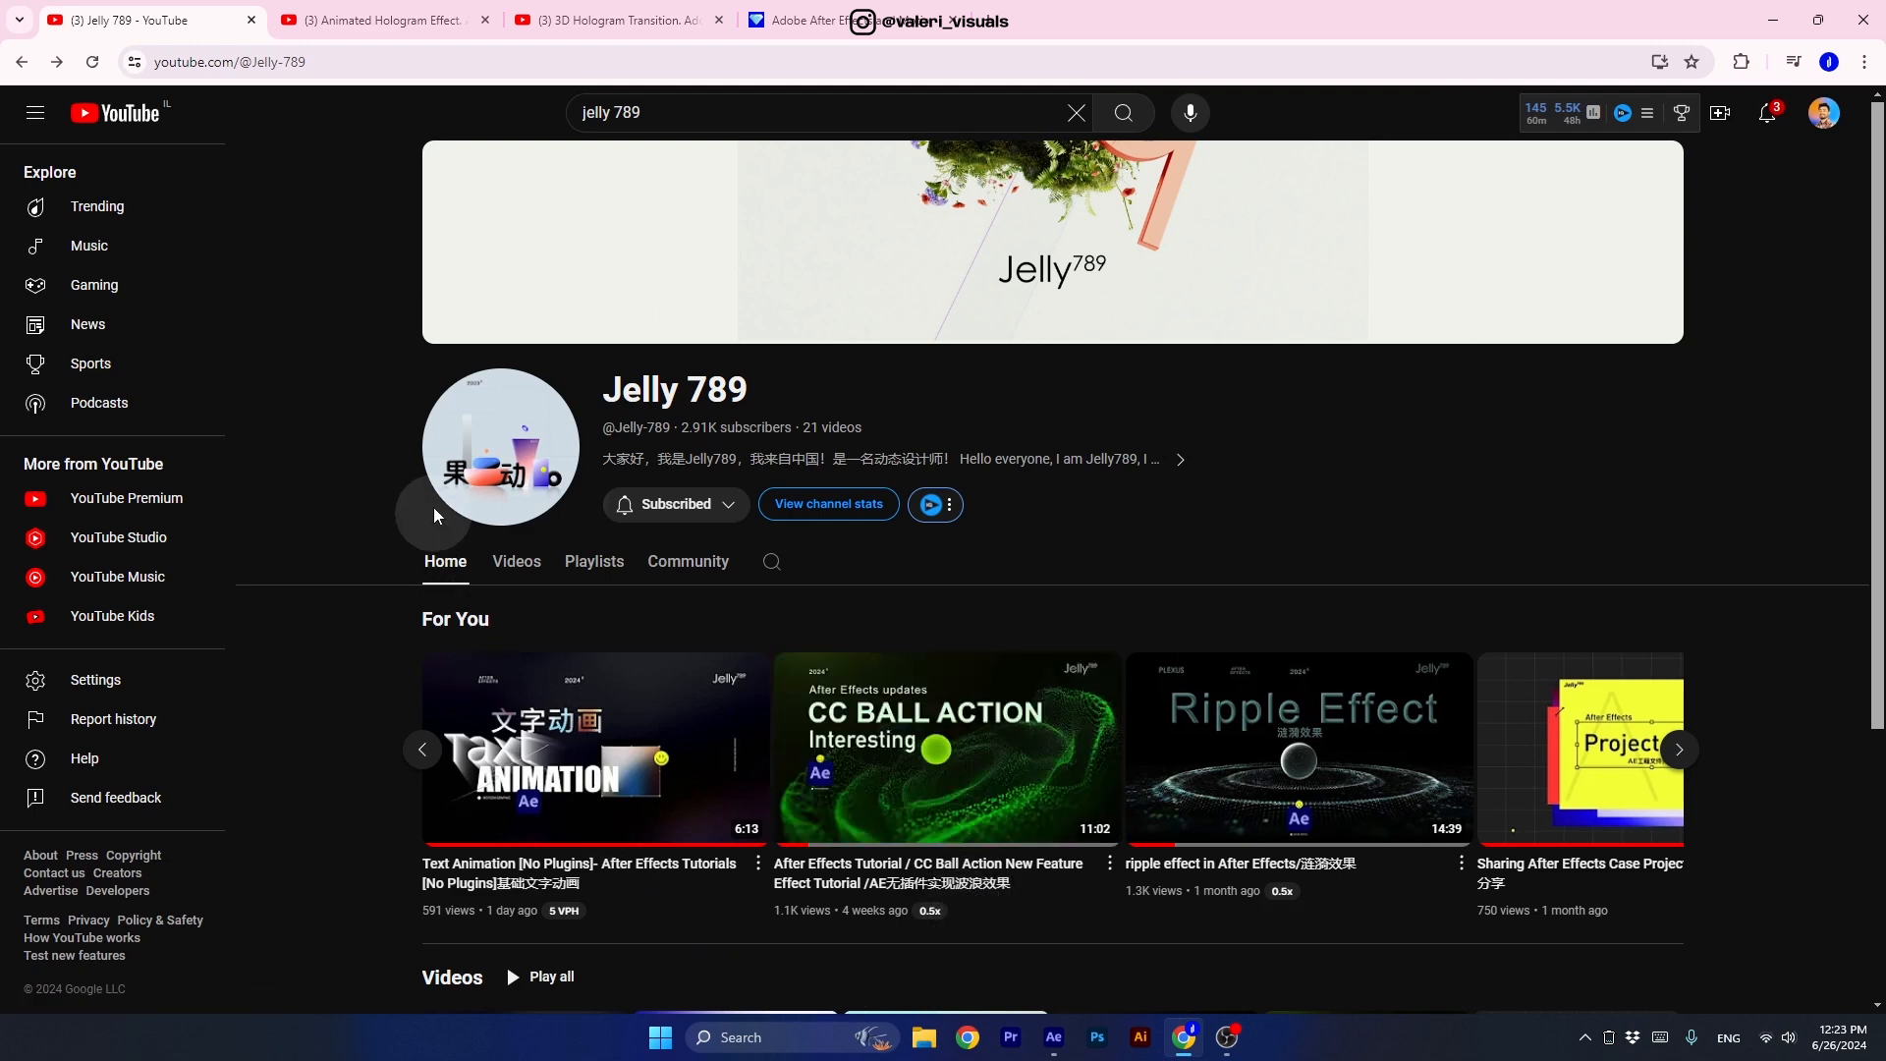
# Play part of the Animated Hologram Effect tutorial video and pause it.
pyautogui.click(388, 12)
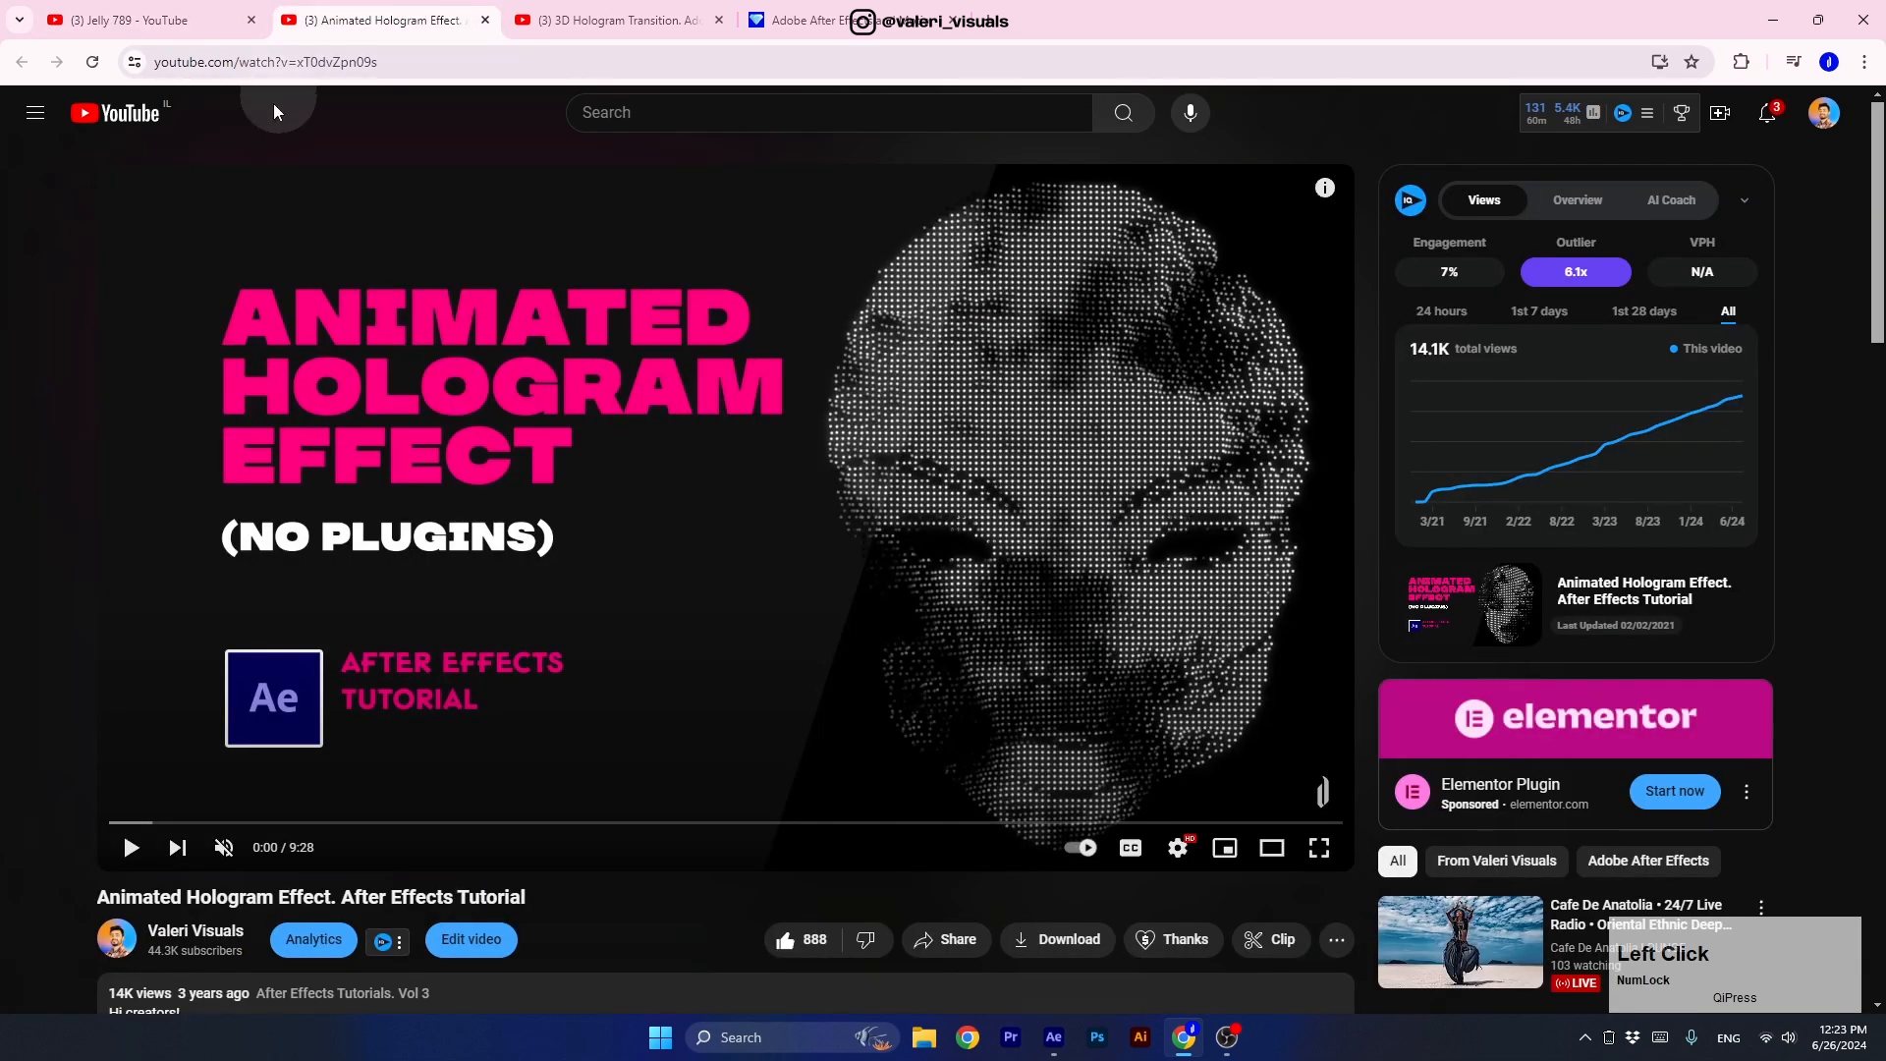
pyautogui.click(517, 482)
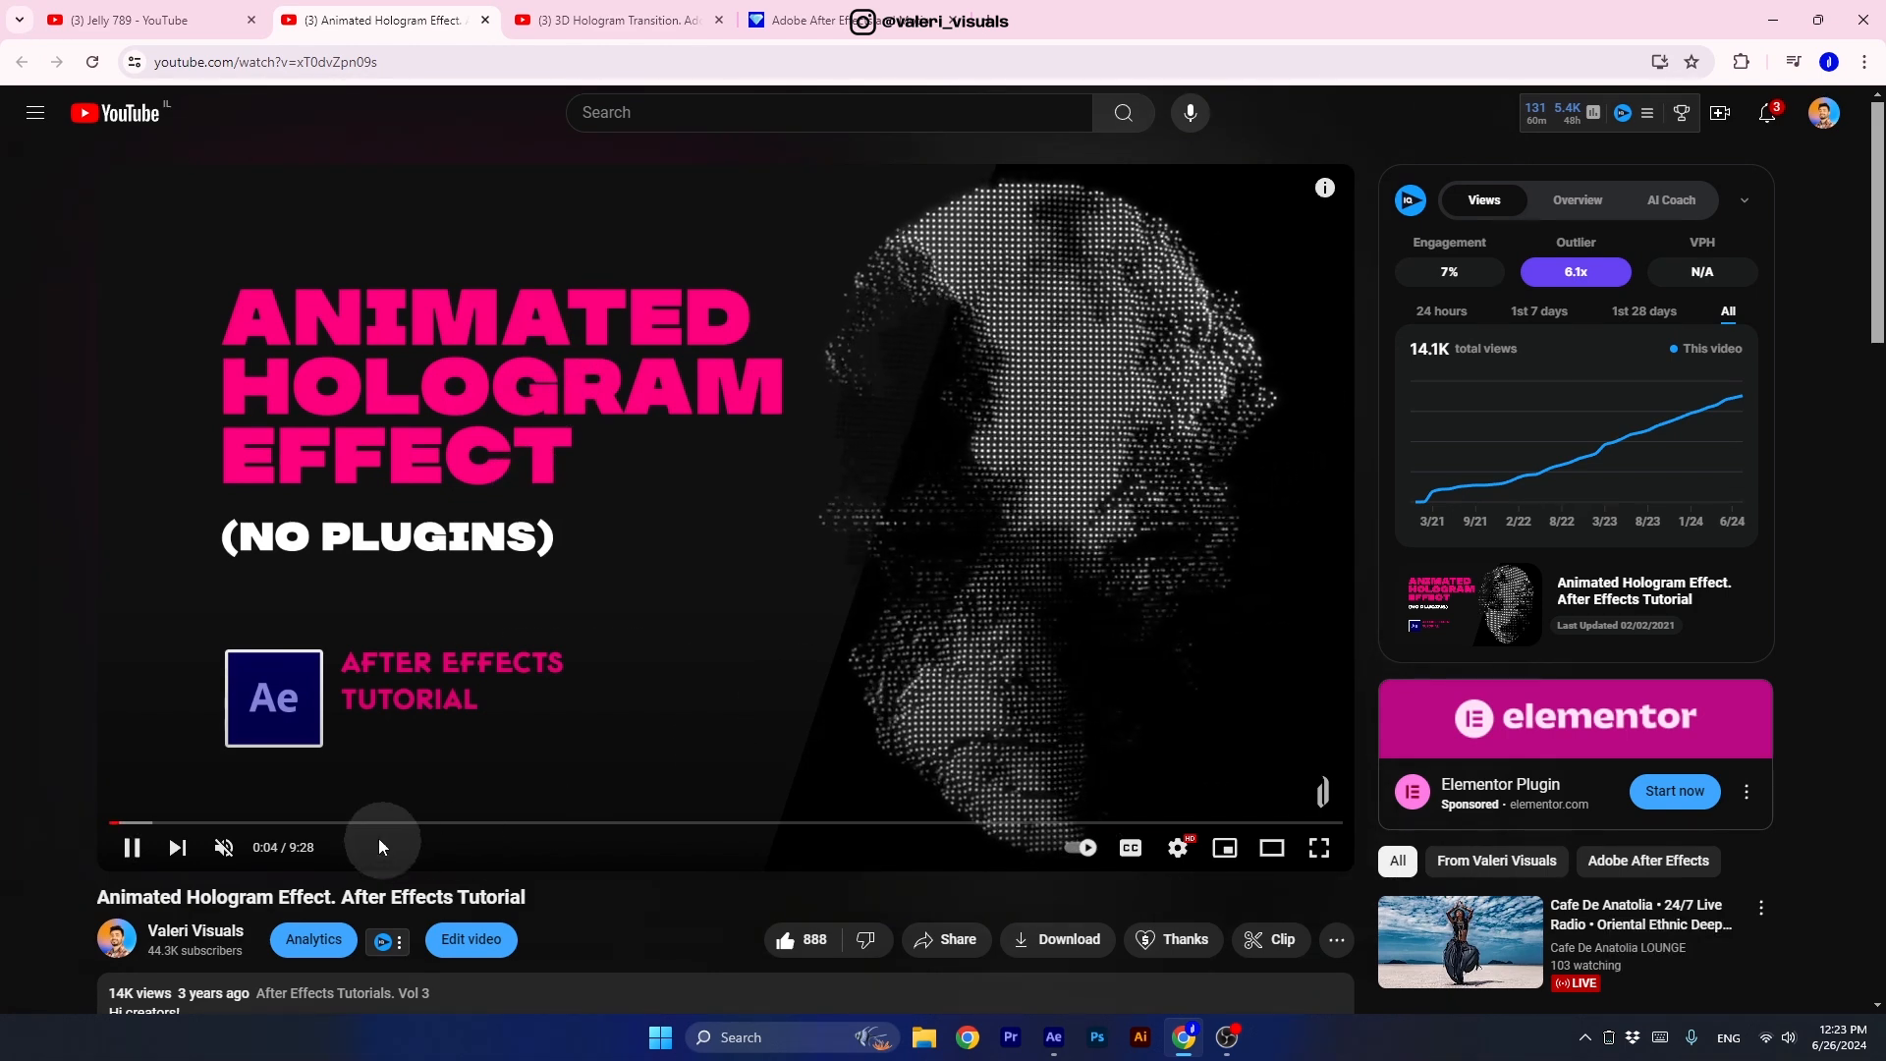
pyautogui.click(350, 743)
# Play part of the 3D Hologram Transition tutorial video and pause it.
pyautogui.click(582, 10)
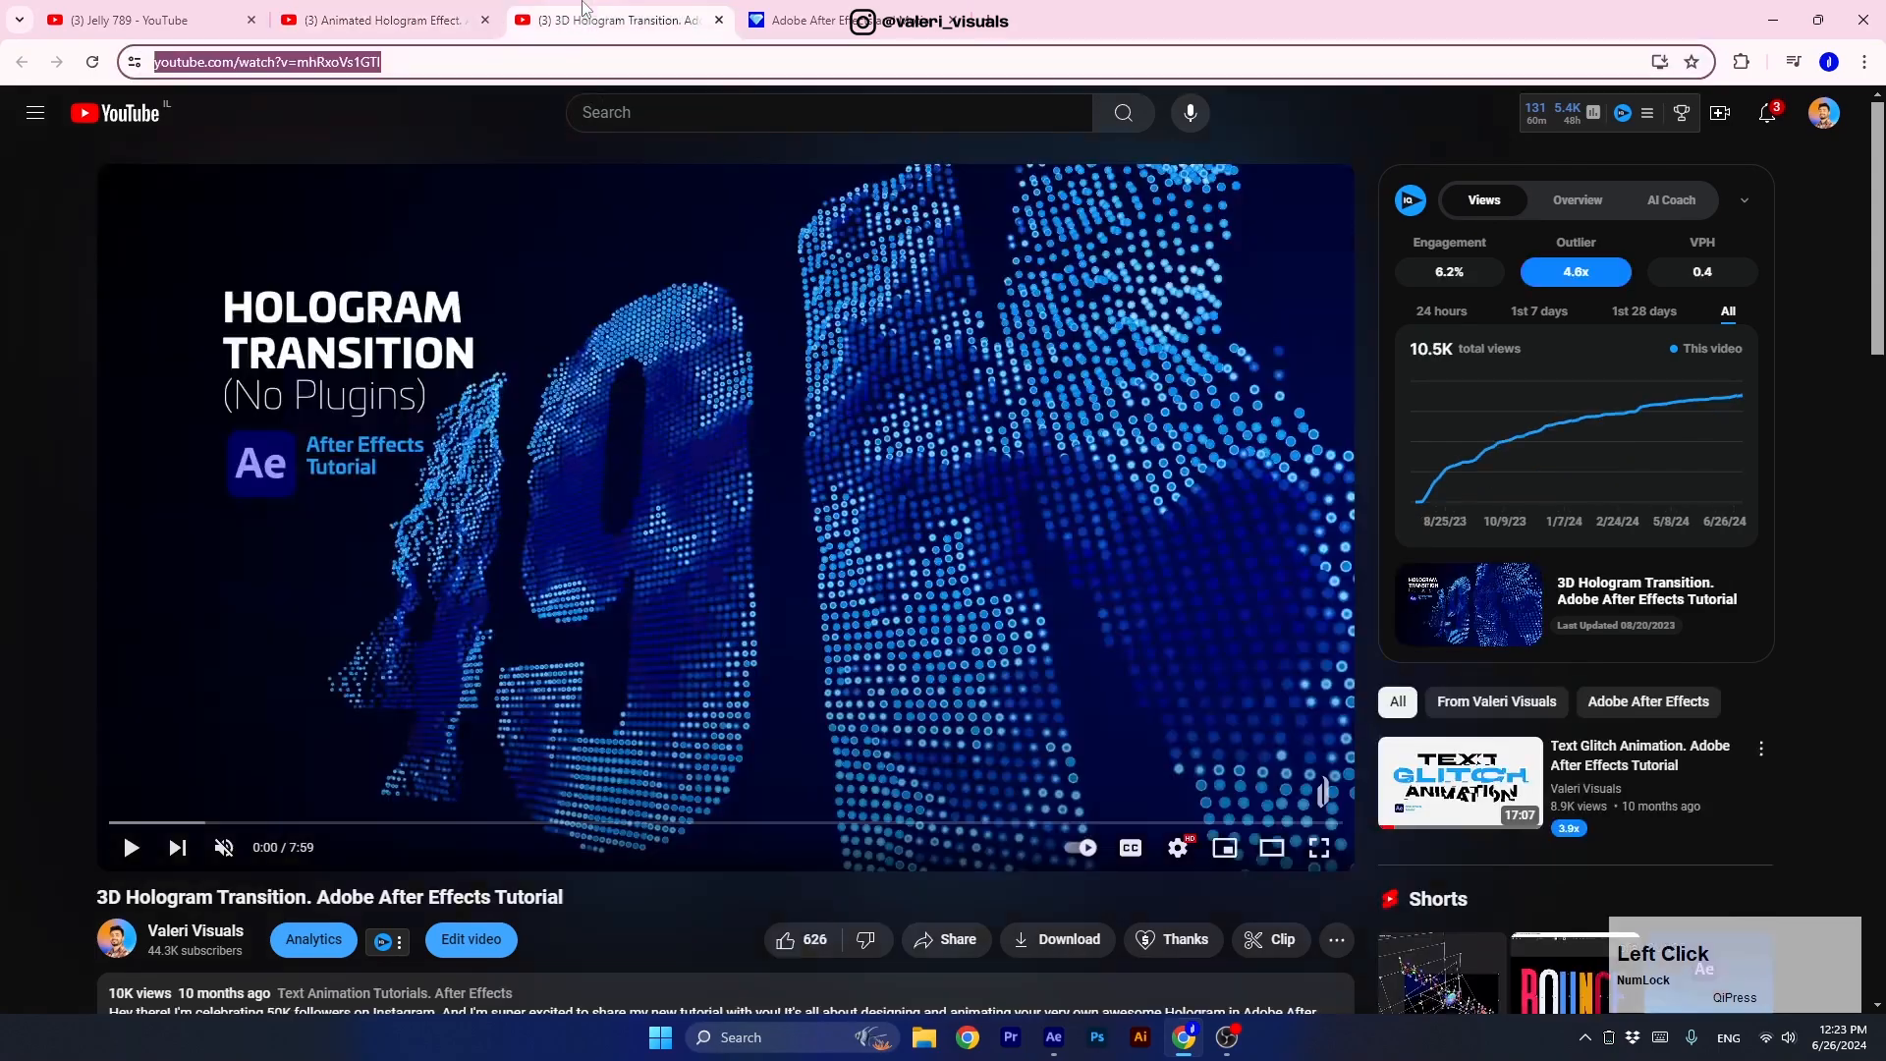
pyautogui.click(406, 597)
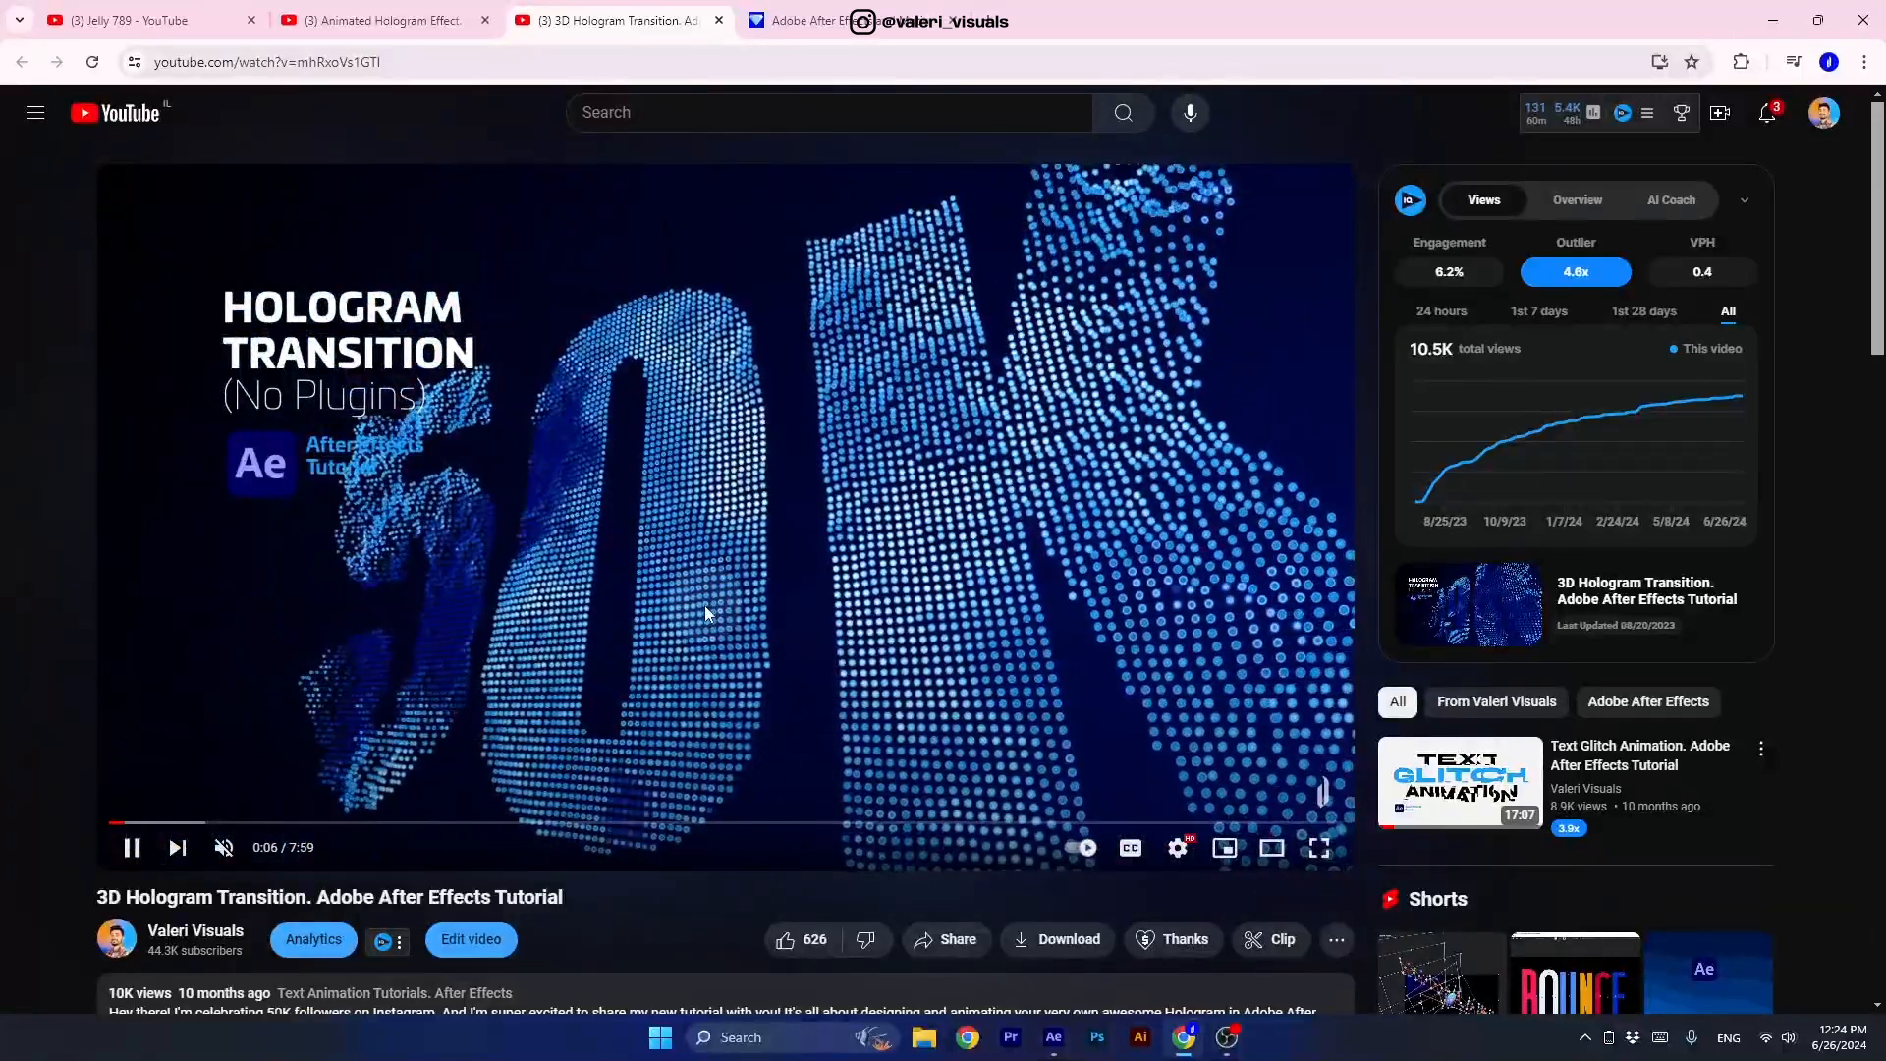
pyautogui.click(569, 672)
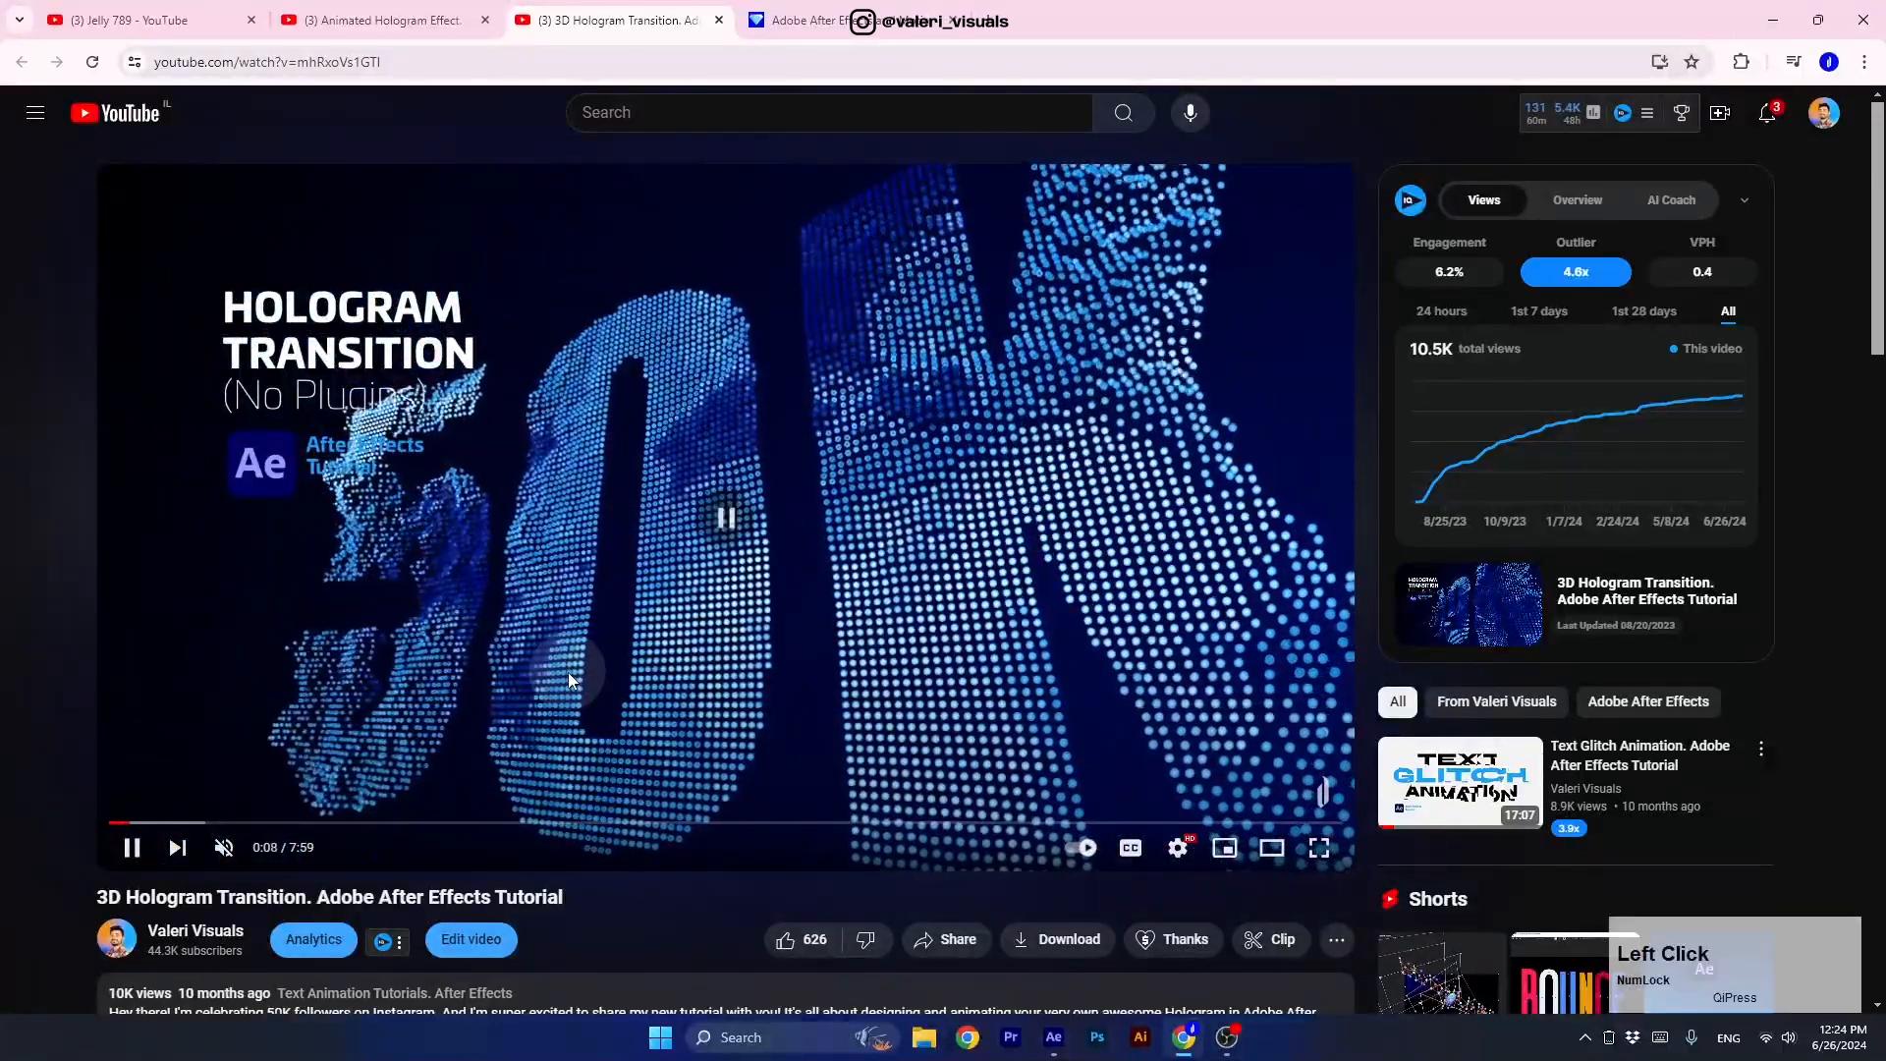
# Switch back to After Effects and preview the Master composition's ripple animation.
pyautogui.click(1064, 1040)
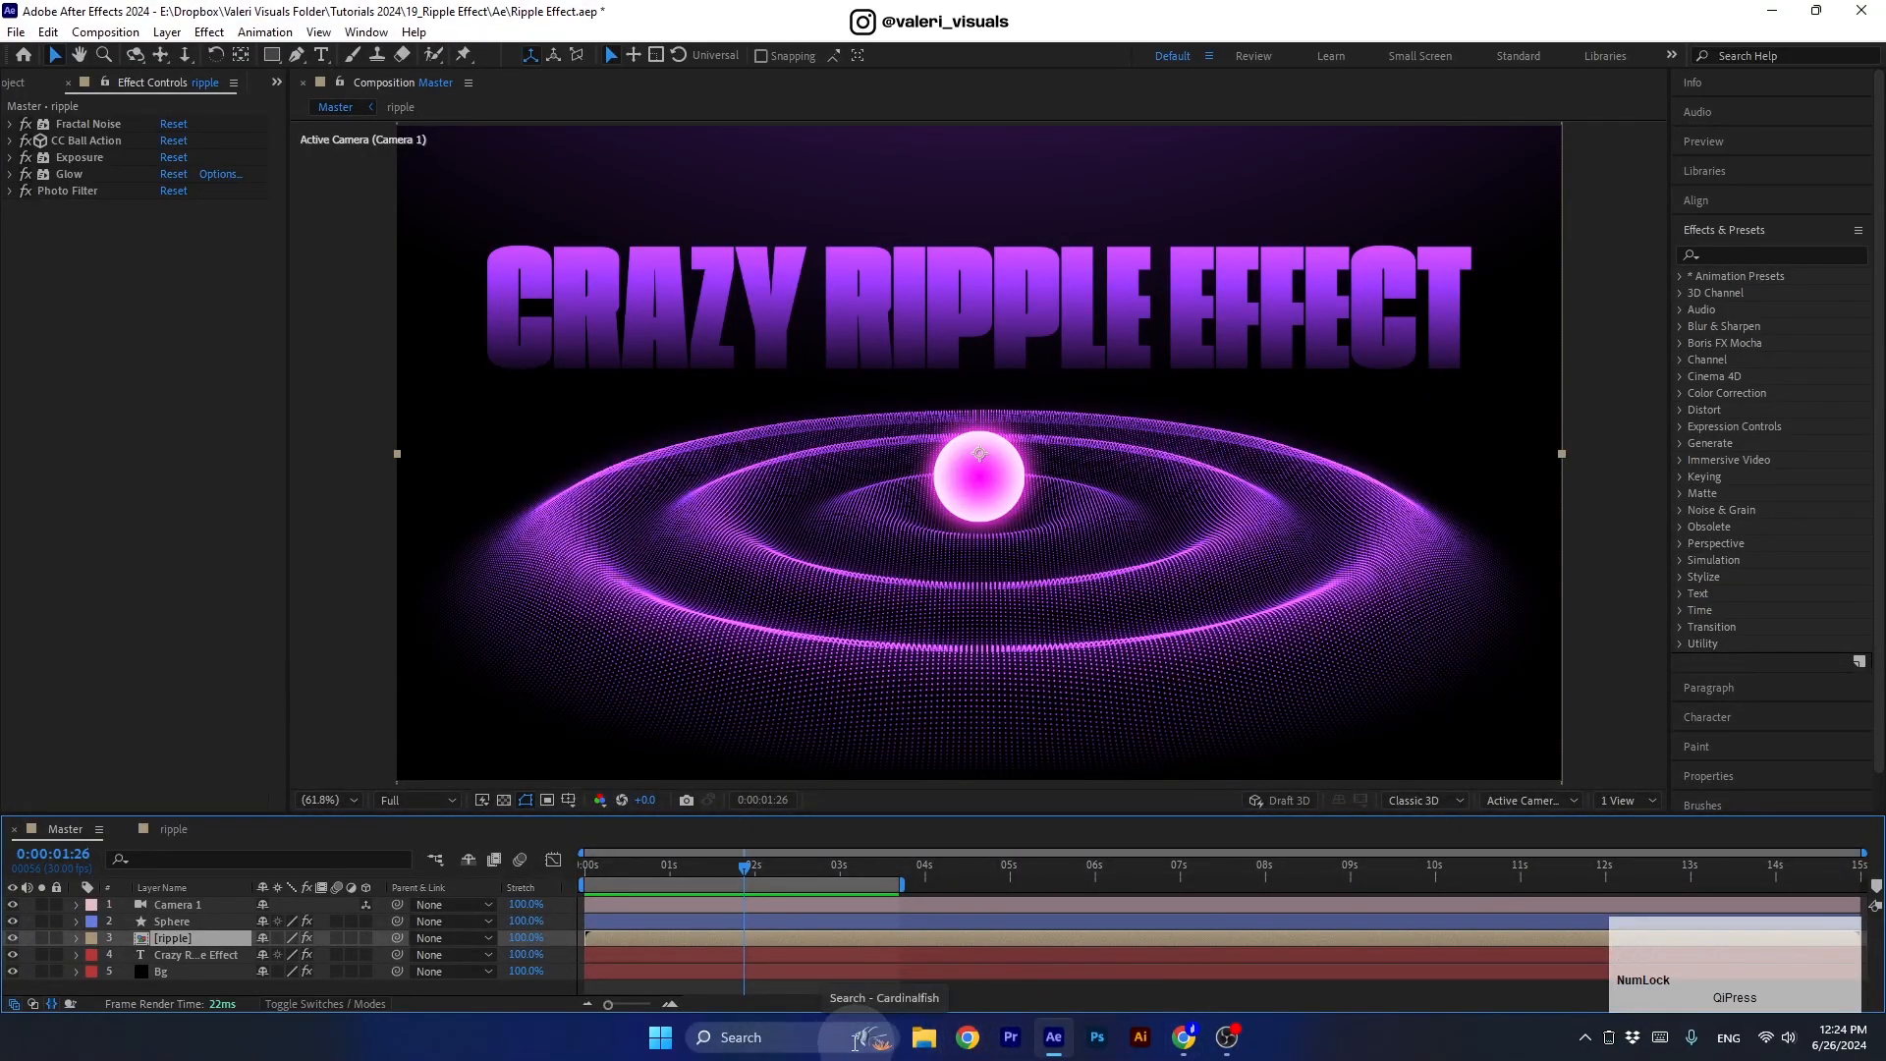
pyautogui.click(746, 875)
pyautogui.press('space')
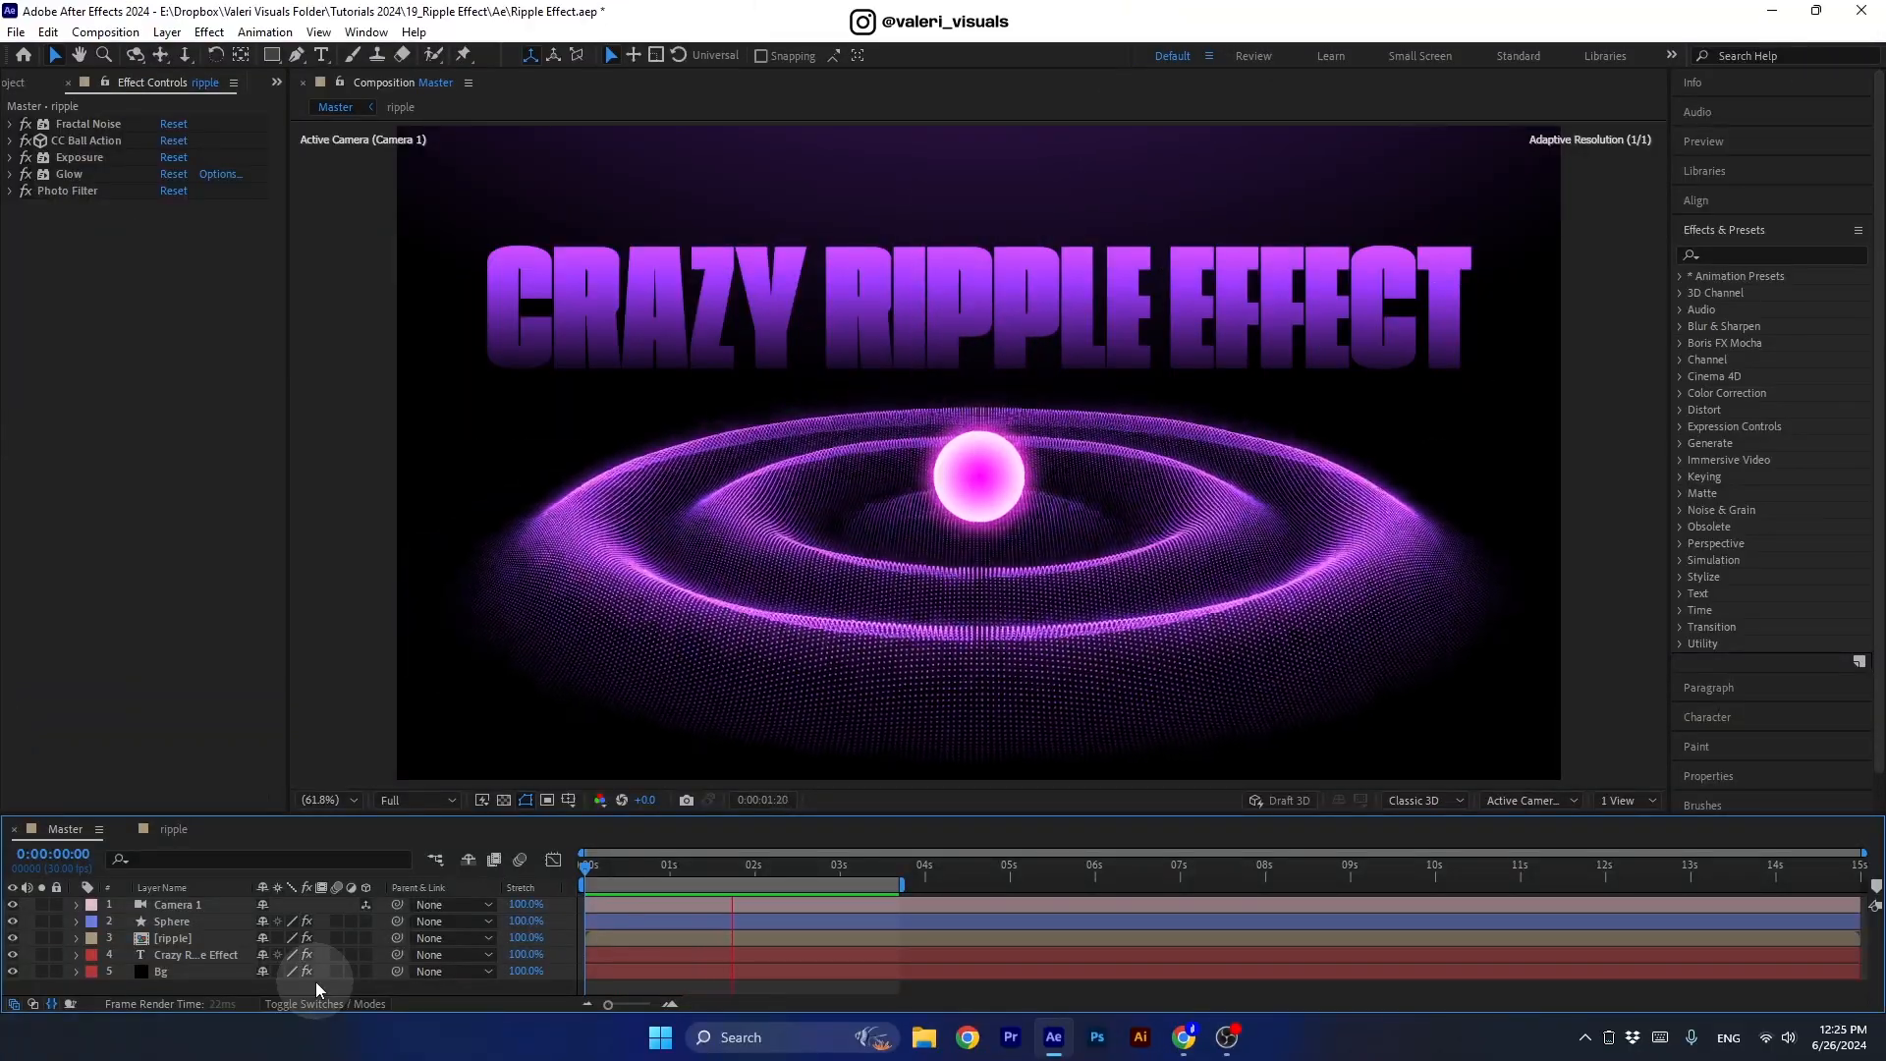
# Switch to Chrome, look over the Design in Motion School courses, and open the Animated Poster course page.
pyautogui.moveTo(1183, 1038)
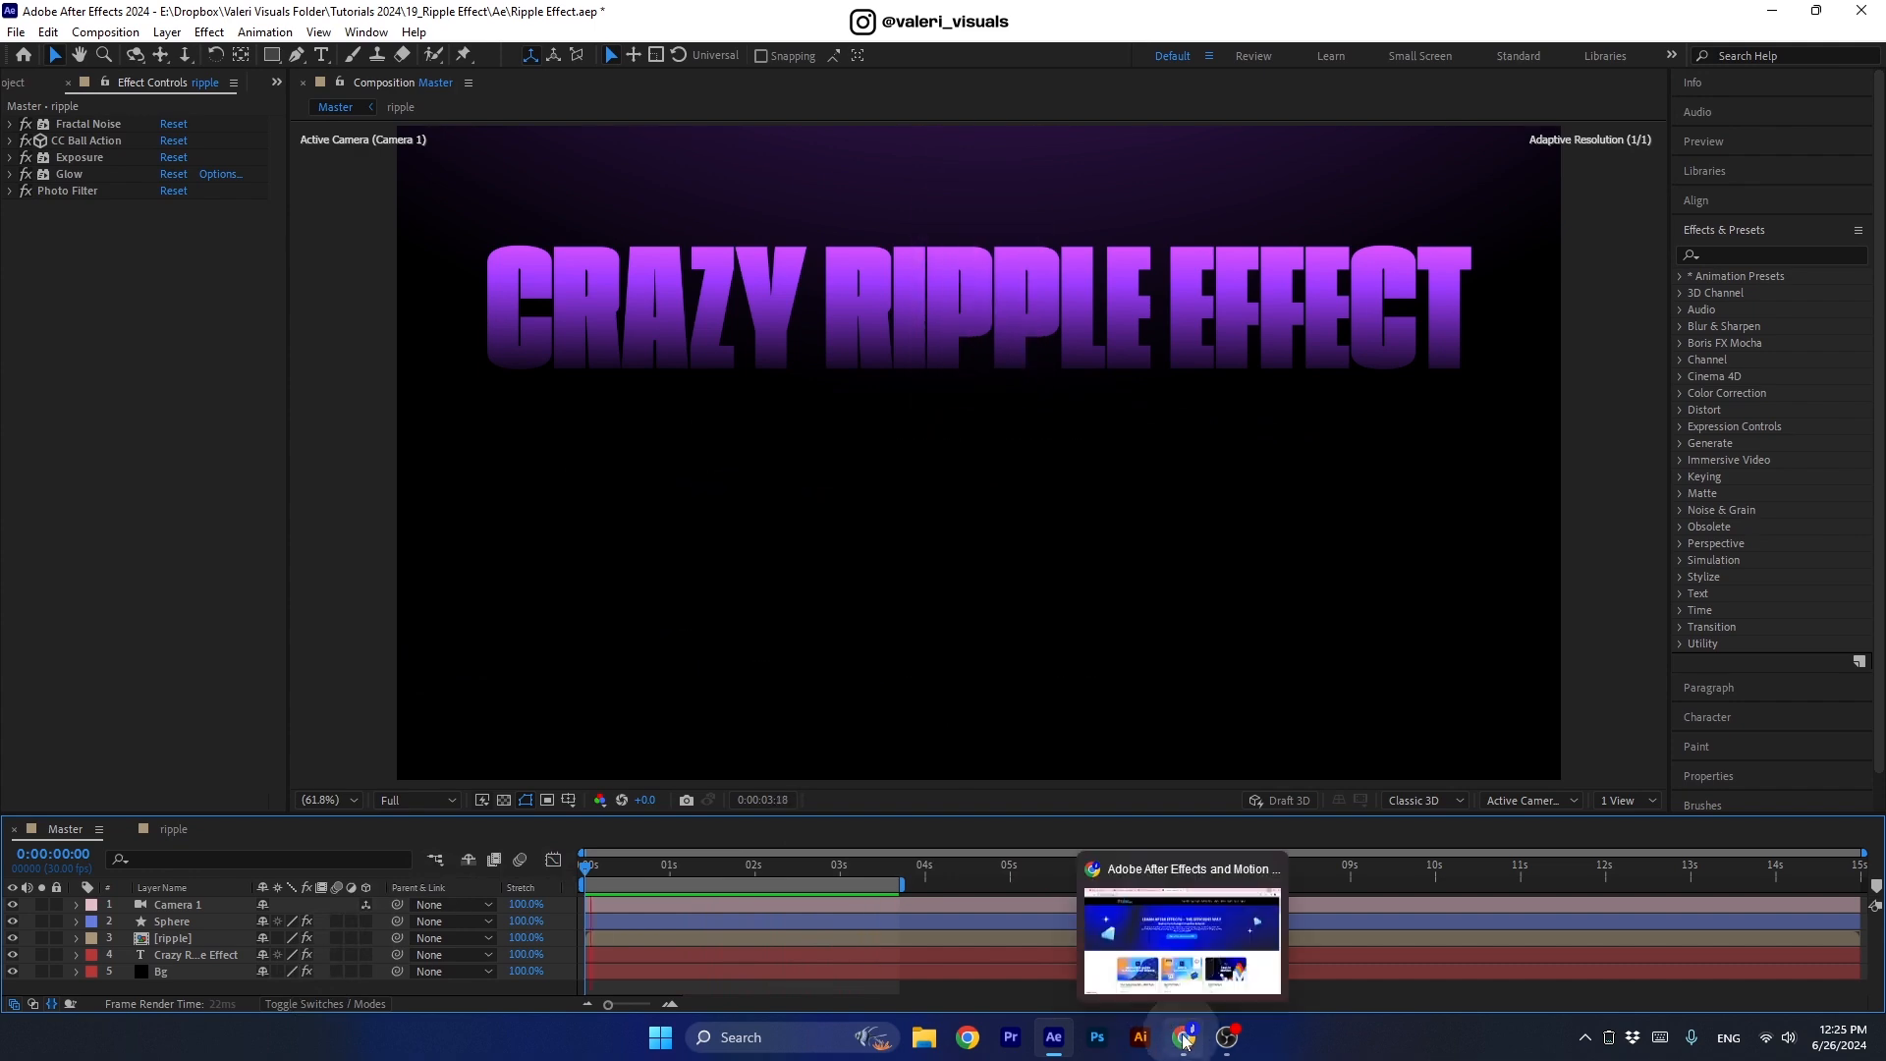
pyautogui.click(1182, 971)
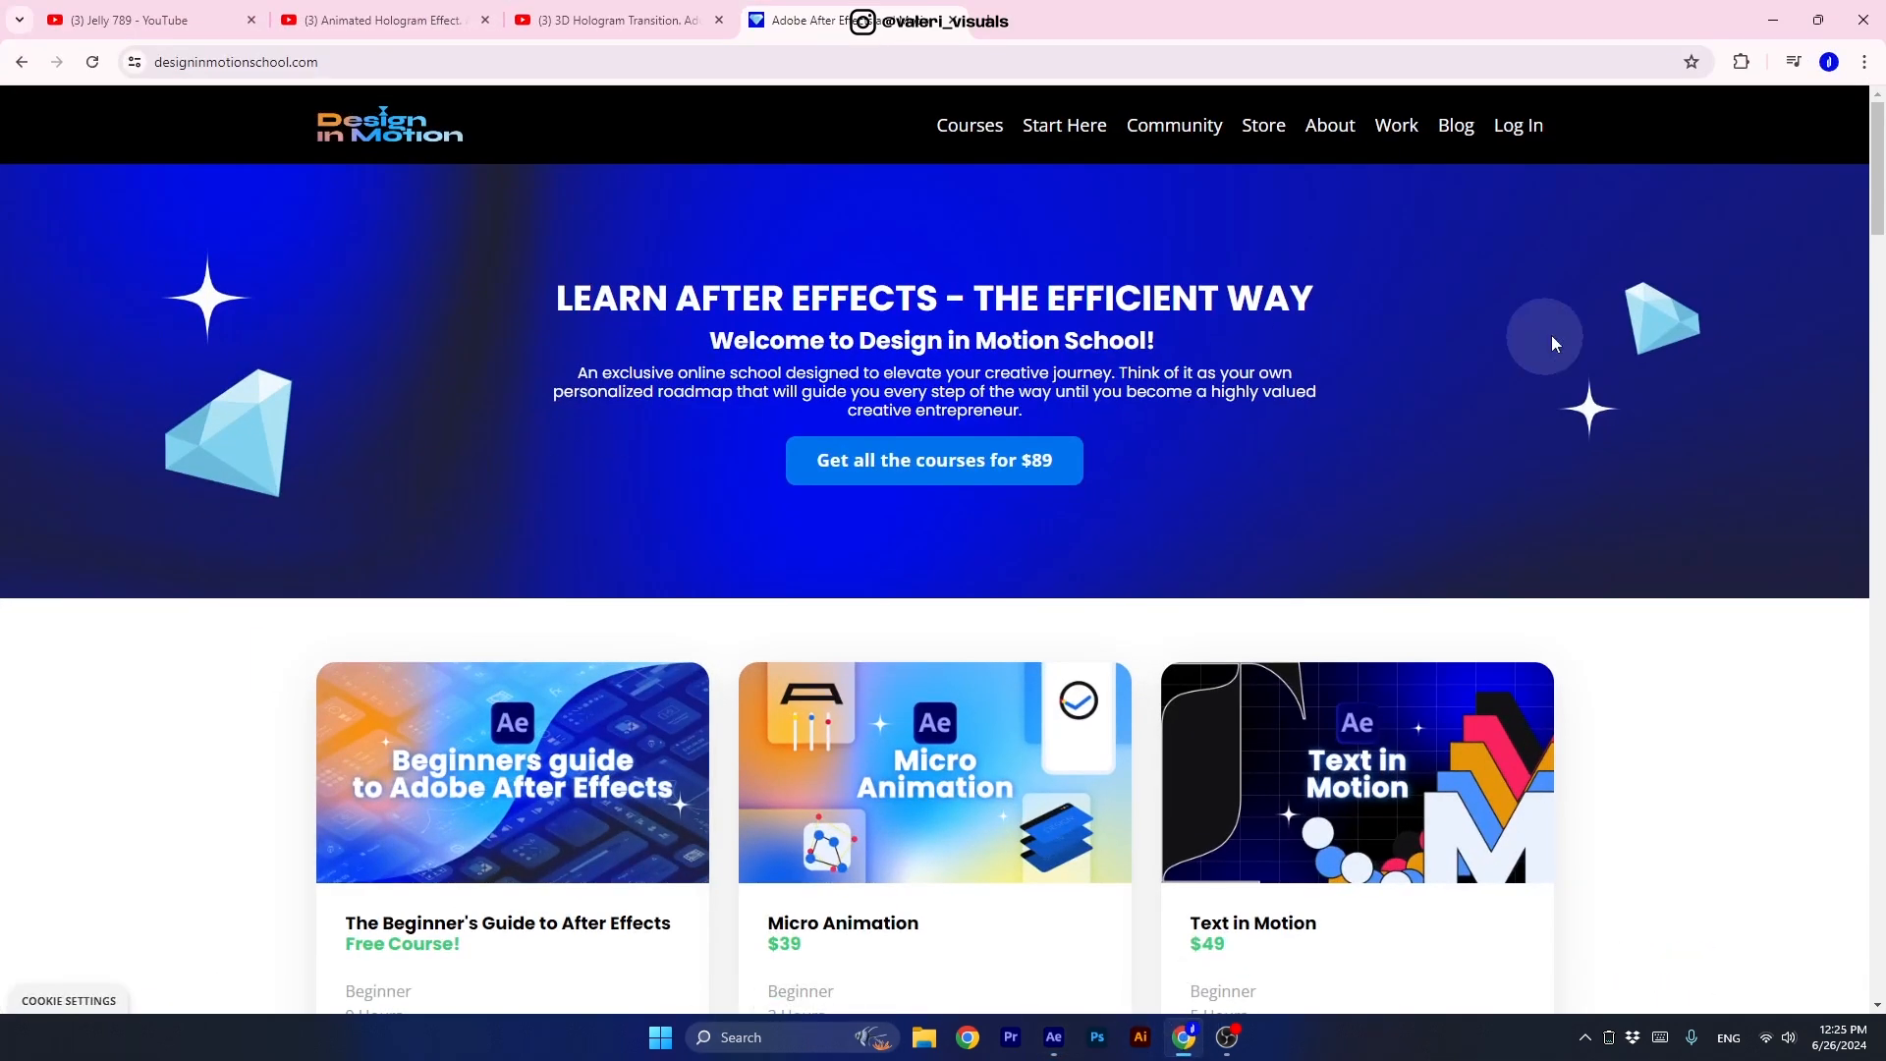
pyautogui.moveTo(1877, 187); pyautogui.dragTo(1878, 330)
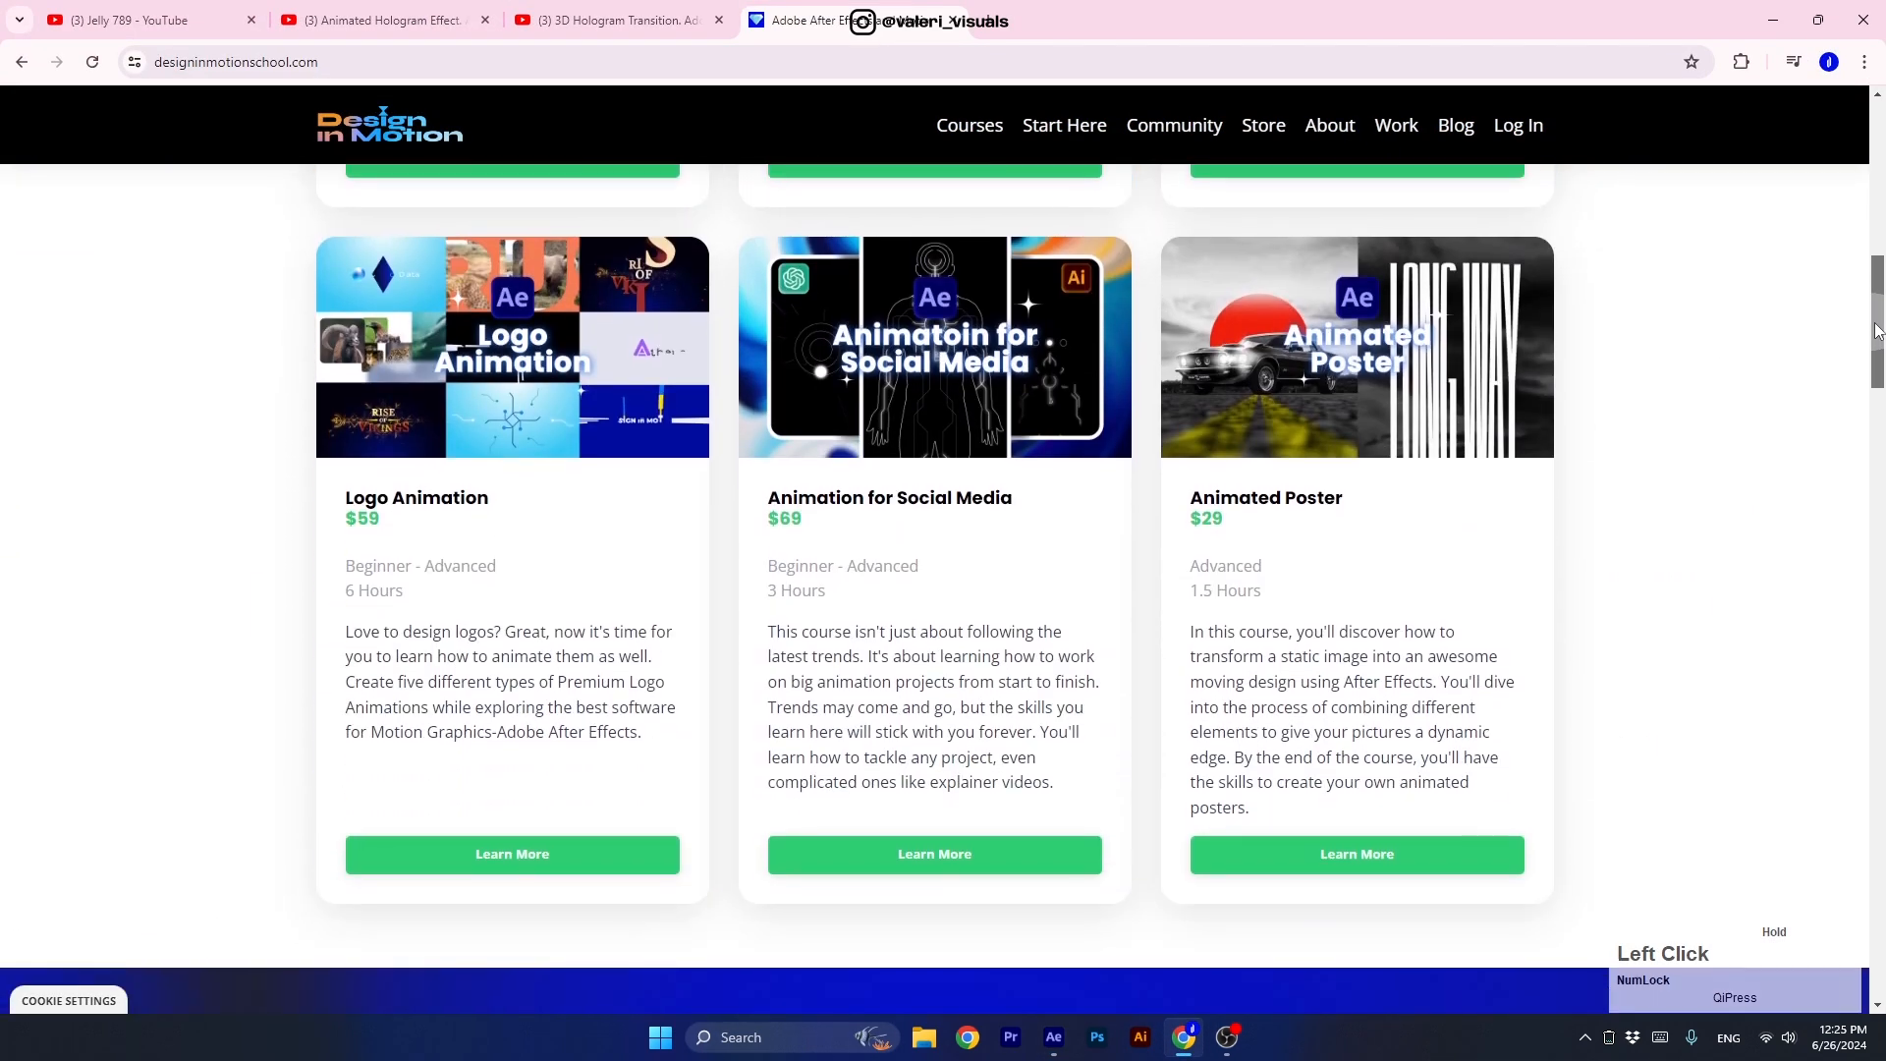
pyautogui.click(1324, 862)
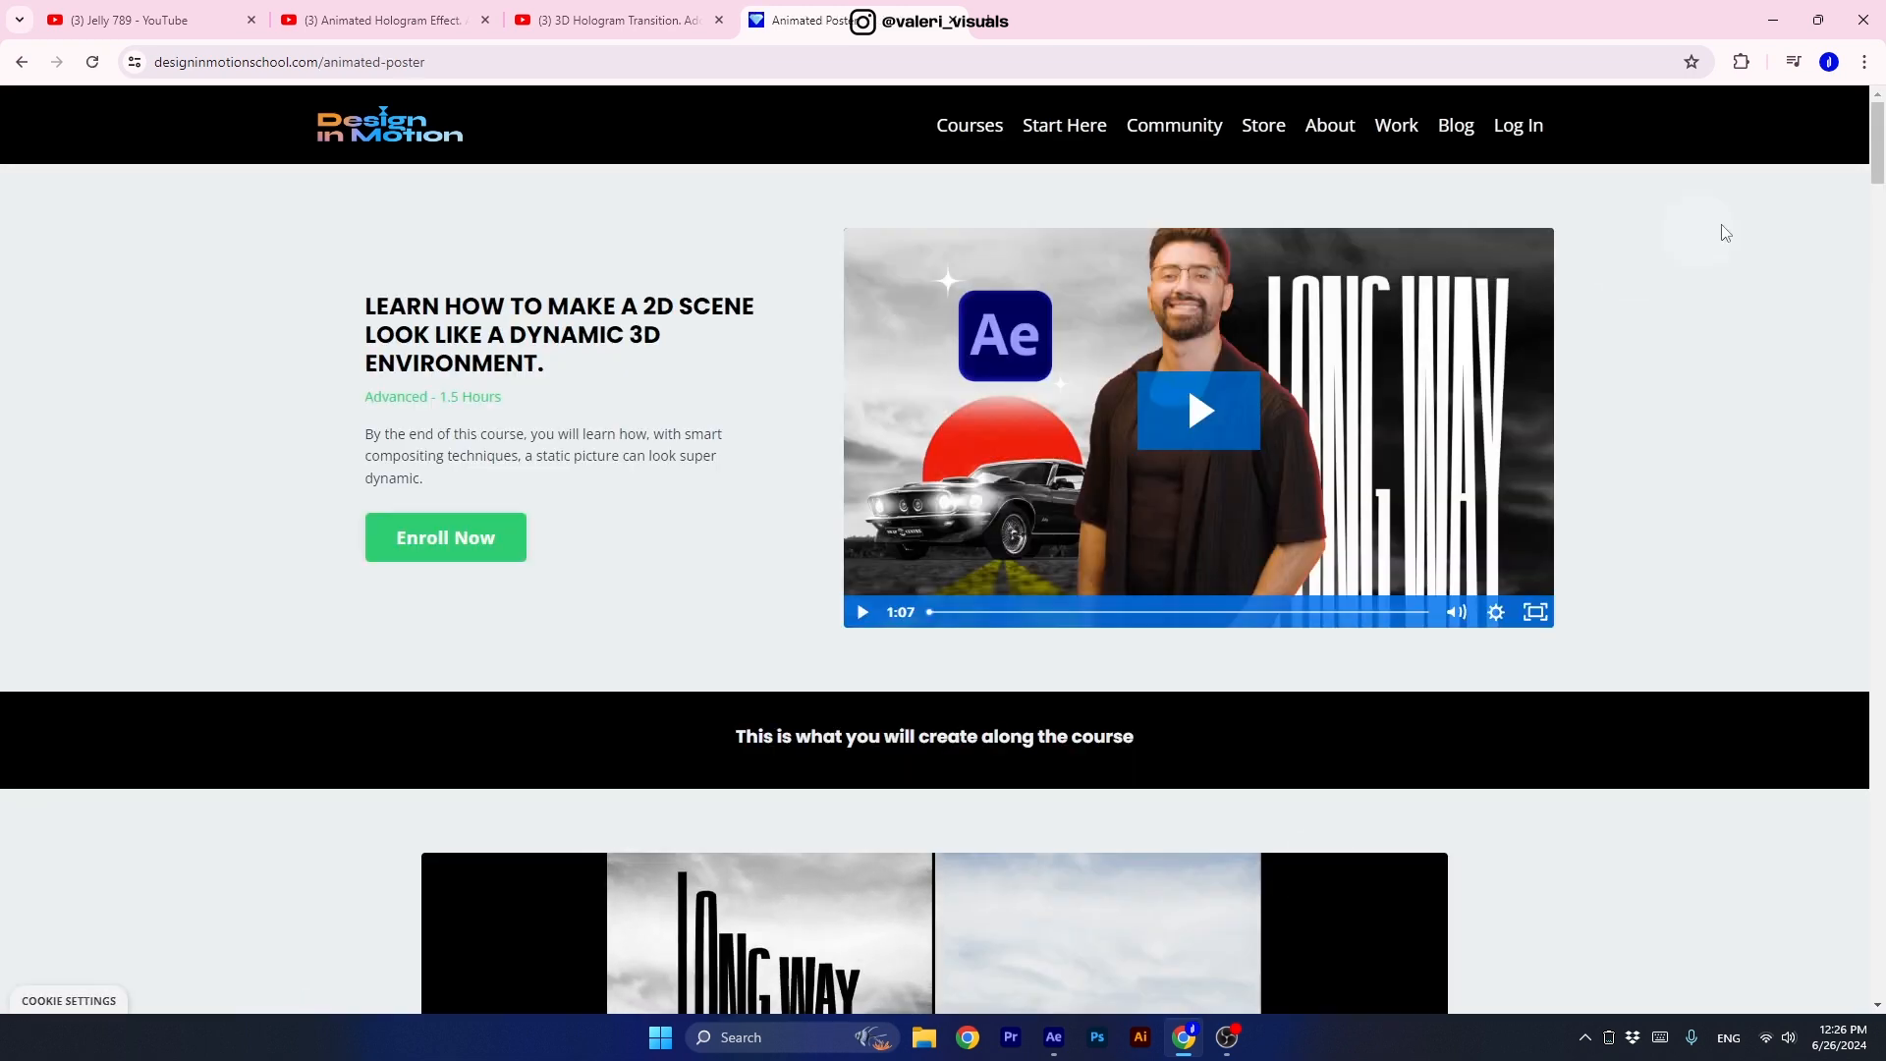
# Examine the Animated Poster page's sample video, lesson list and Motion Bundle offer.
pyautogui.moveTo(1878, 133); pyautogui.dragTo(1878, 195)
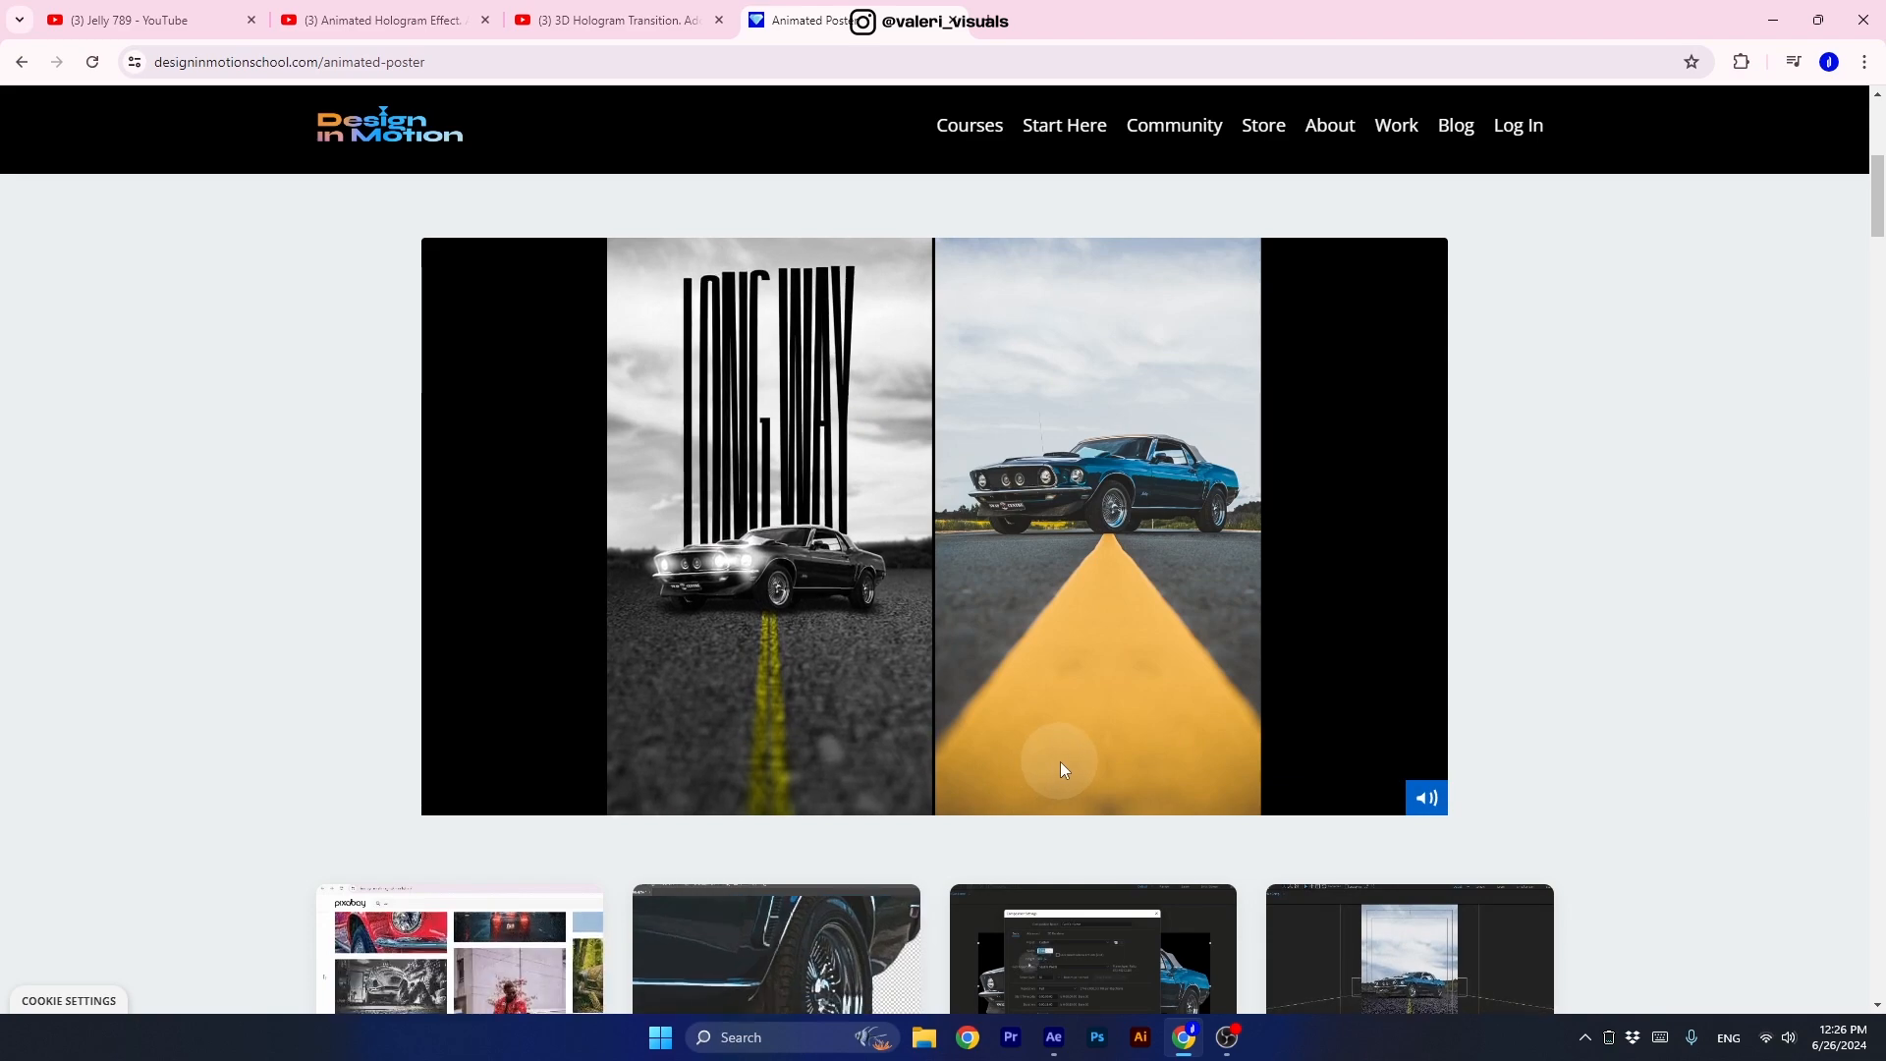
pyautogui.scroll(-3, 319, 746)
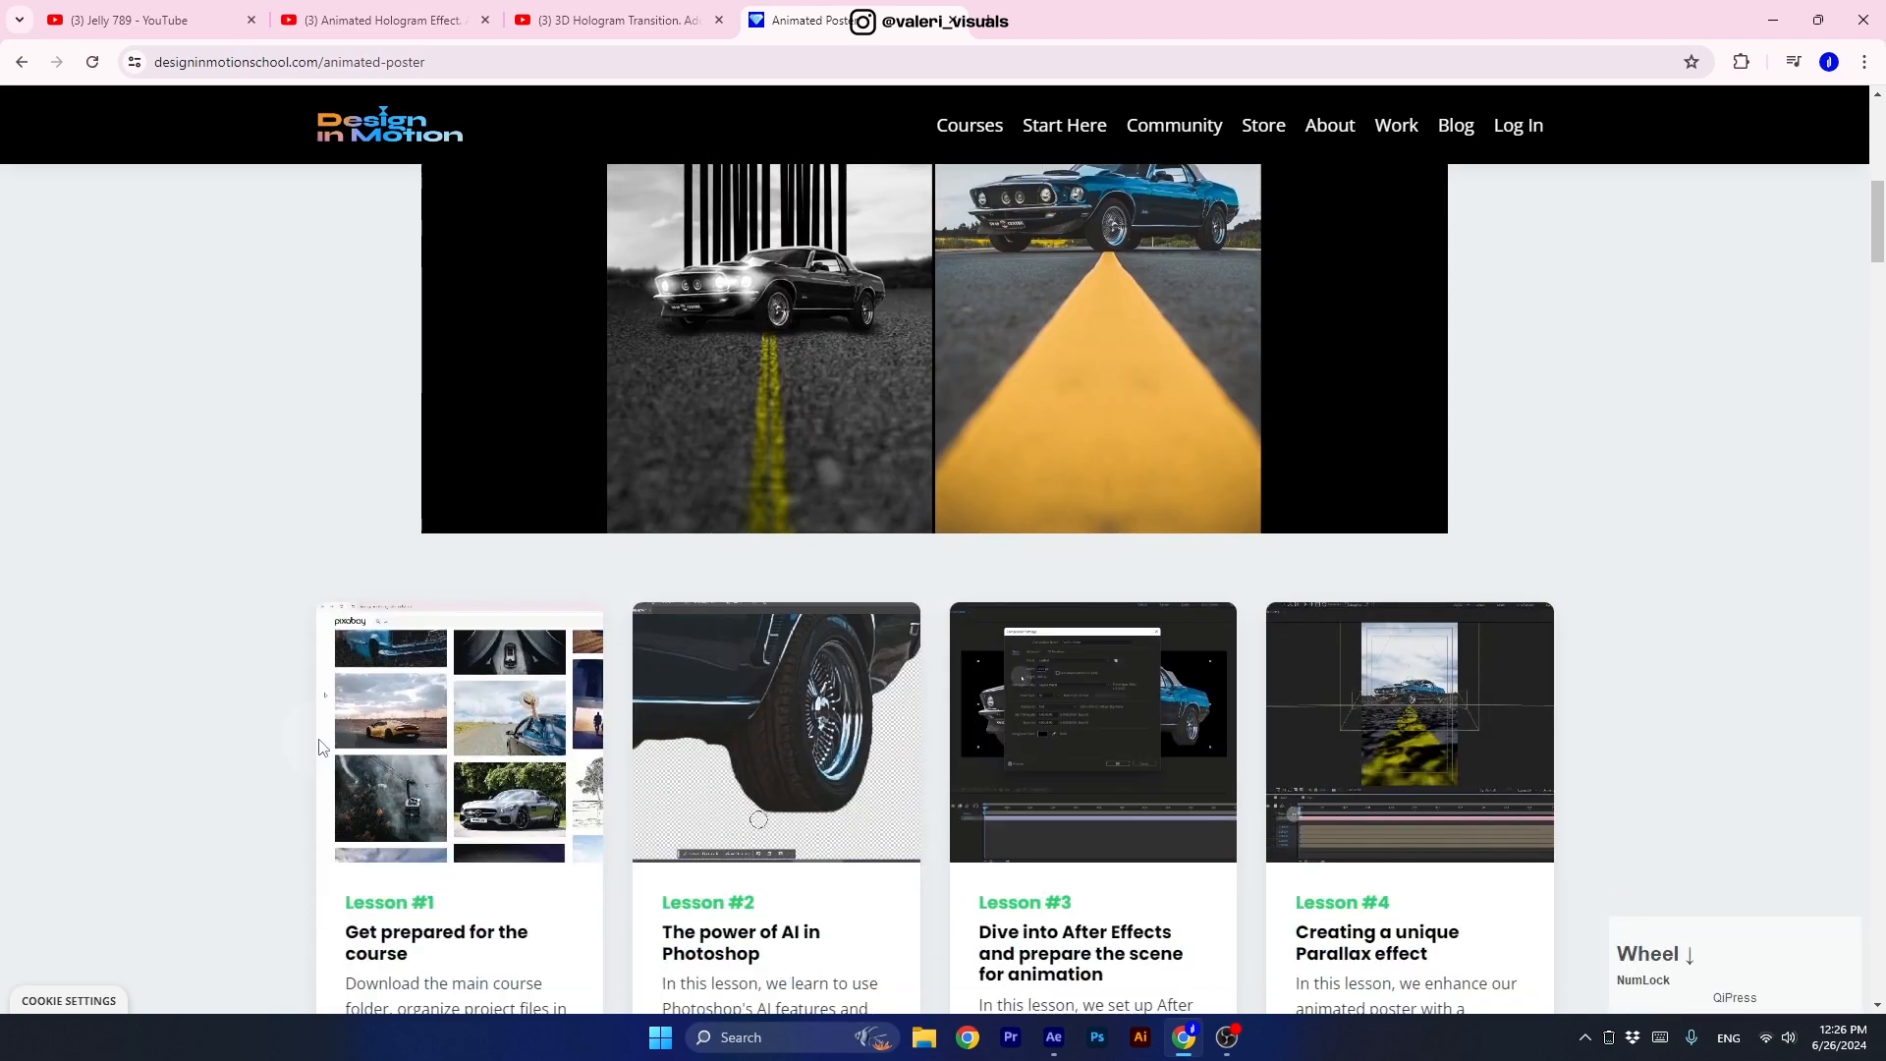
pyautogui.scroll(-5, 319, 747)
pyautogui.scroll(-5, 1813, 653)
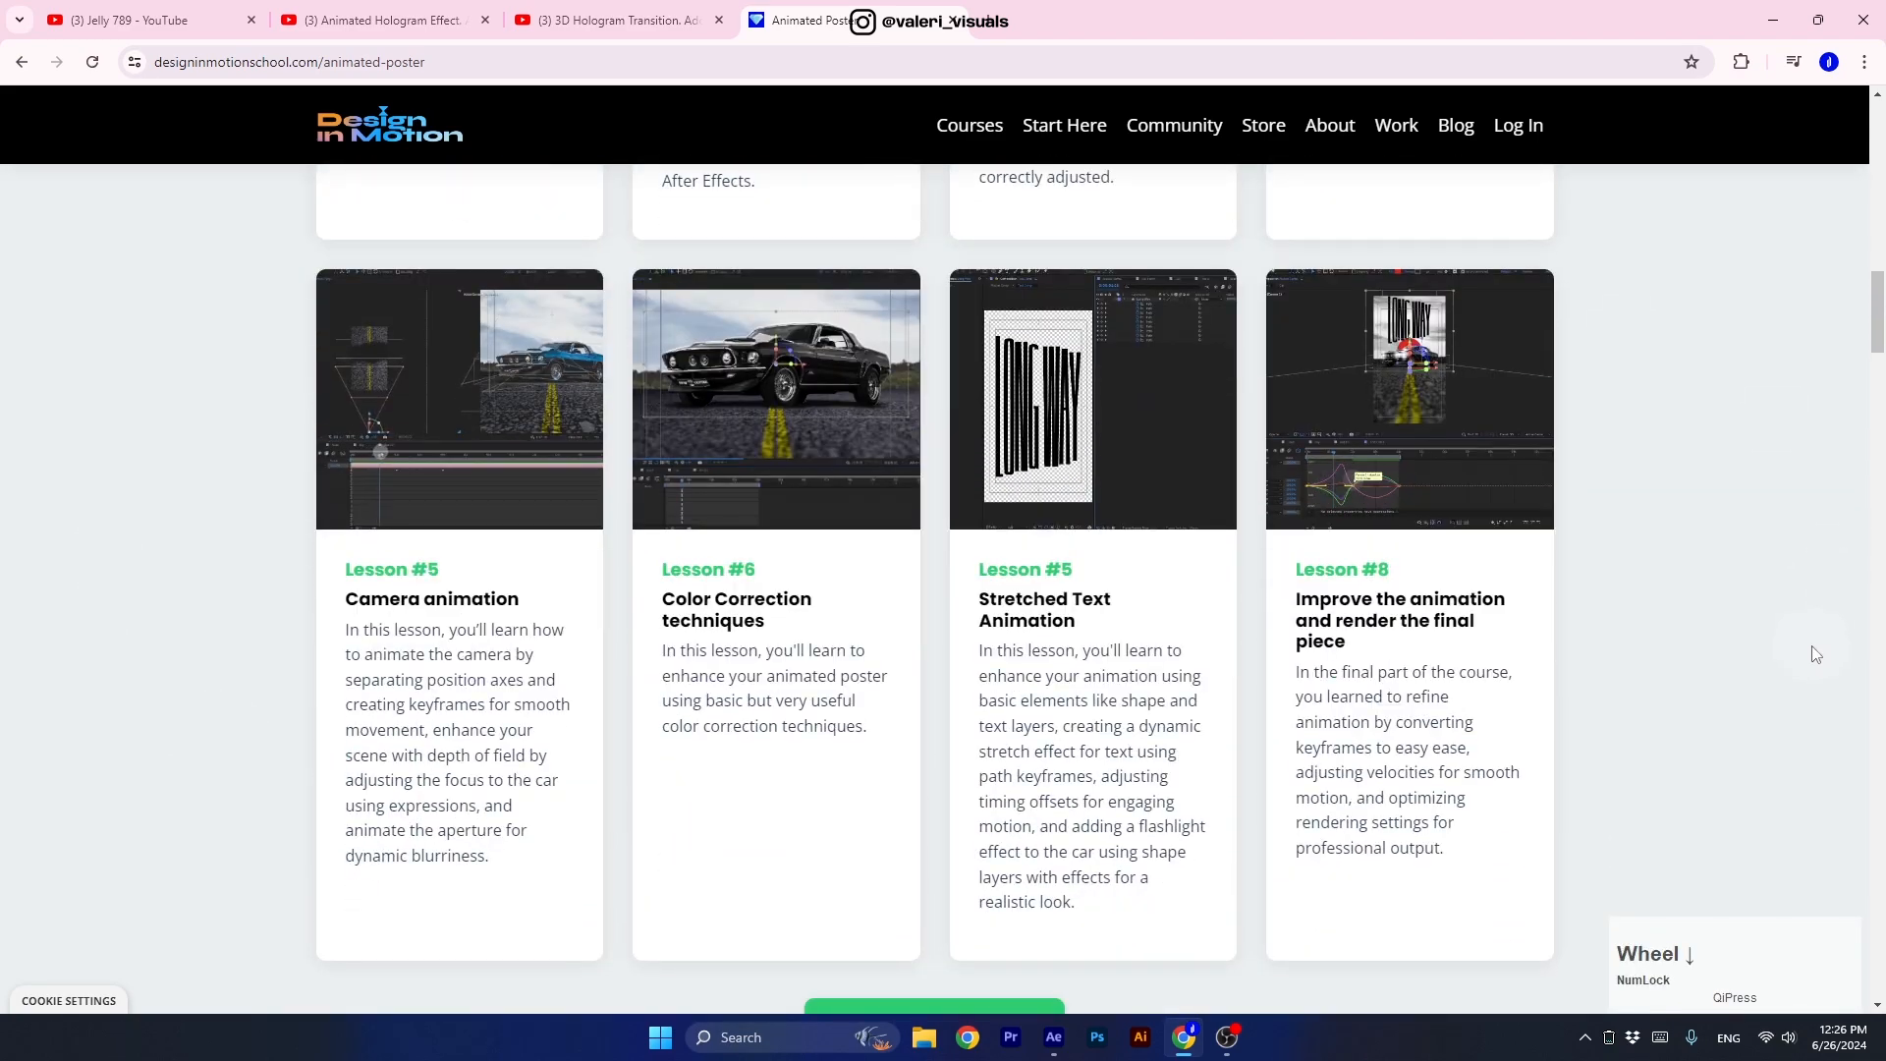
pyautogui.scroll(-20, 1726, 645)
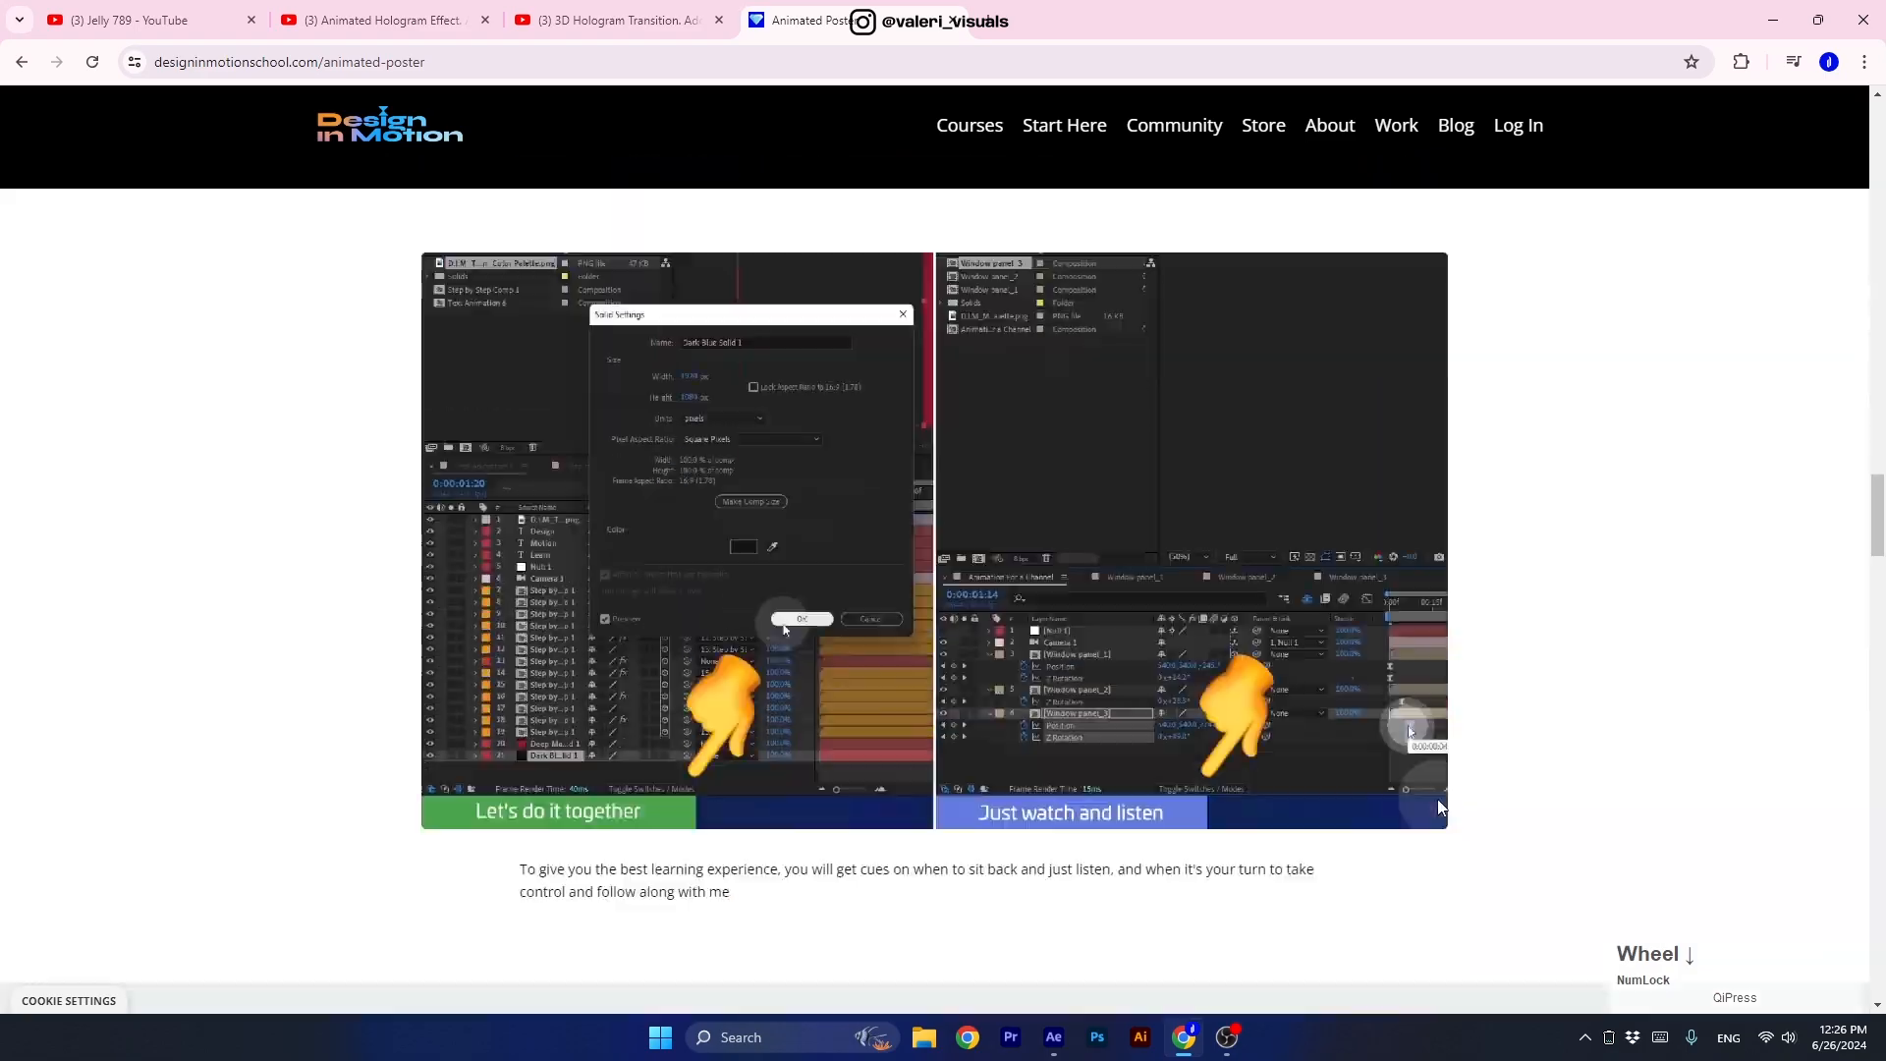
pyautogui.scroll(-20, 1436, 801)
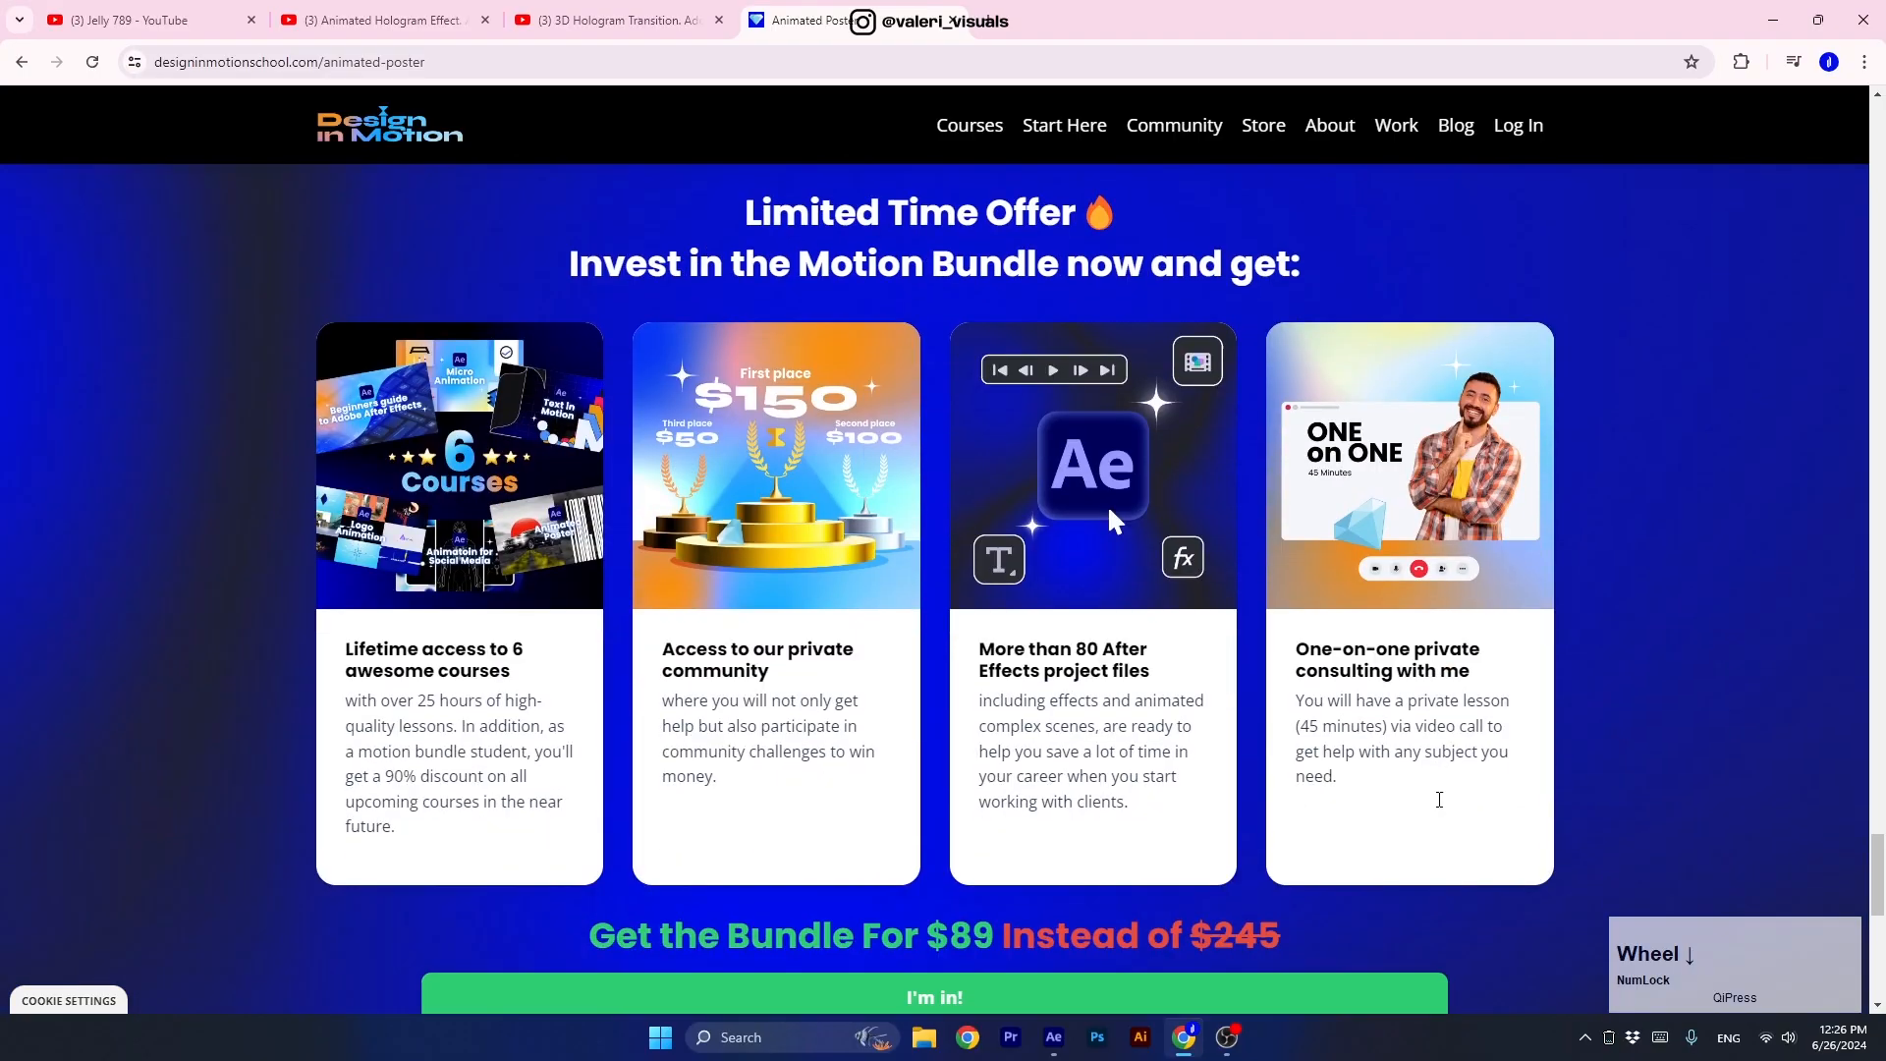
# Browse the project folders in File Explorer's Store folder and open 73_Money Scene.
pyautogui.moveTo(1878, 179); pyautogui.dragTo(1878, 331)
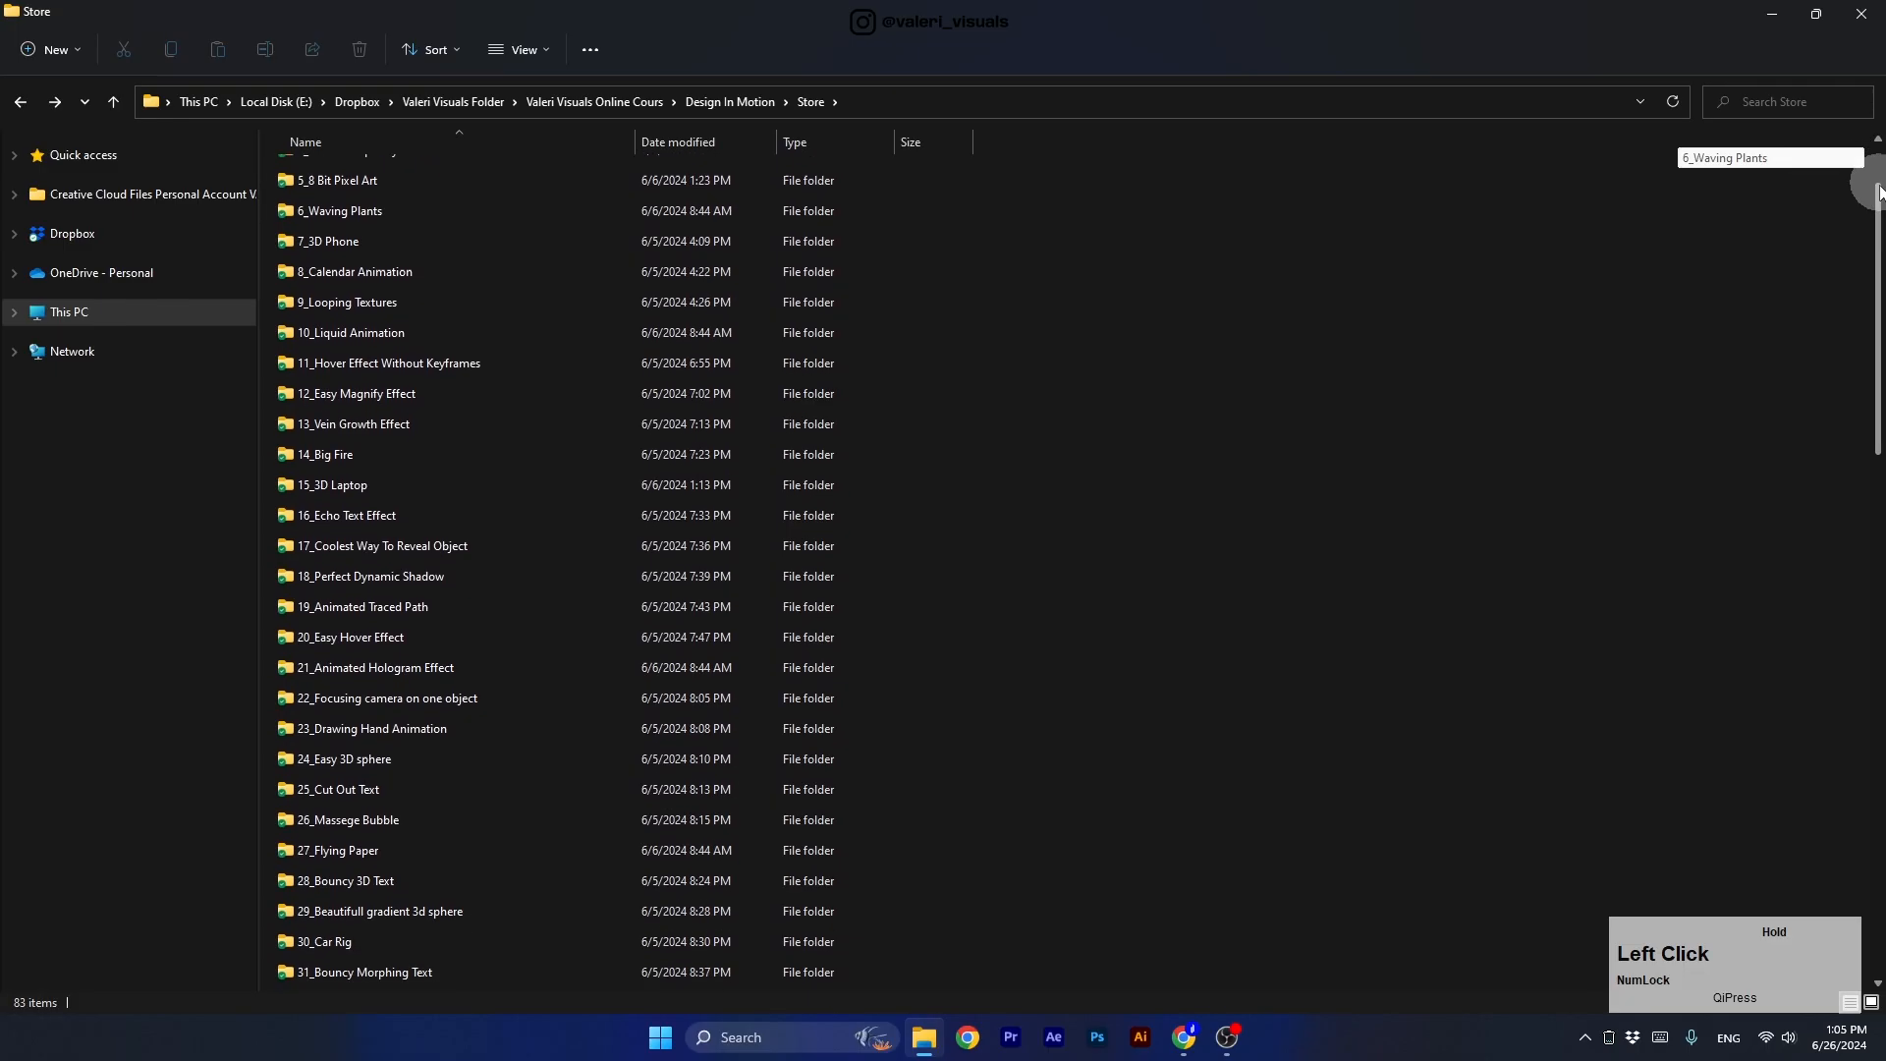
pyautogui.moveTo(1876, 177); pyautogui.dragTo(1878, 698)
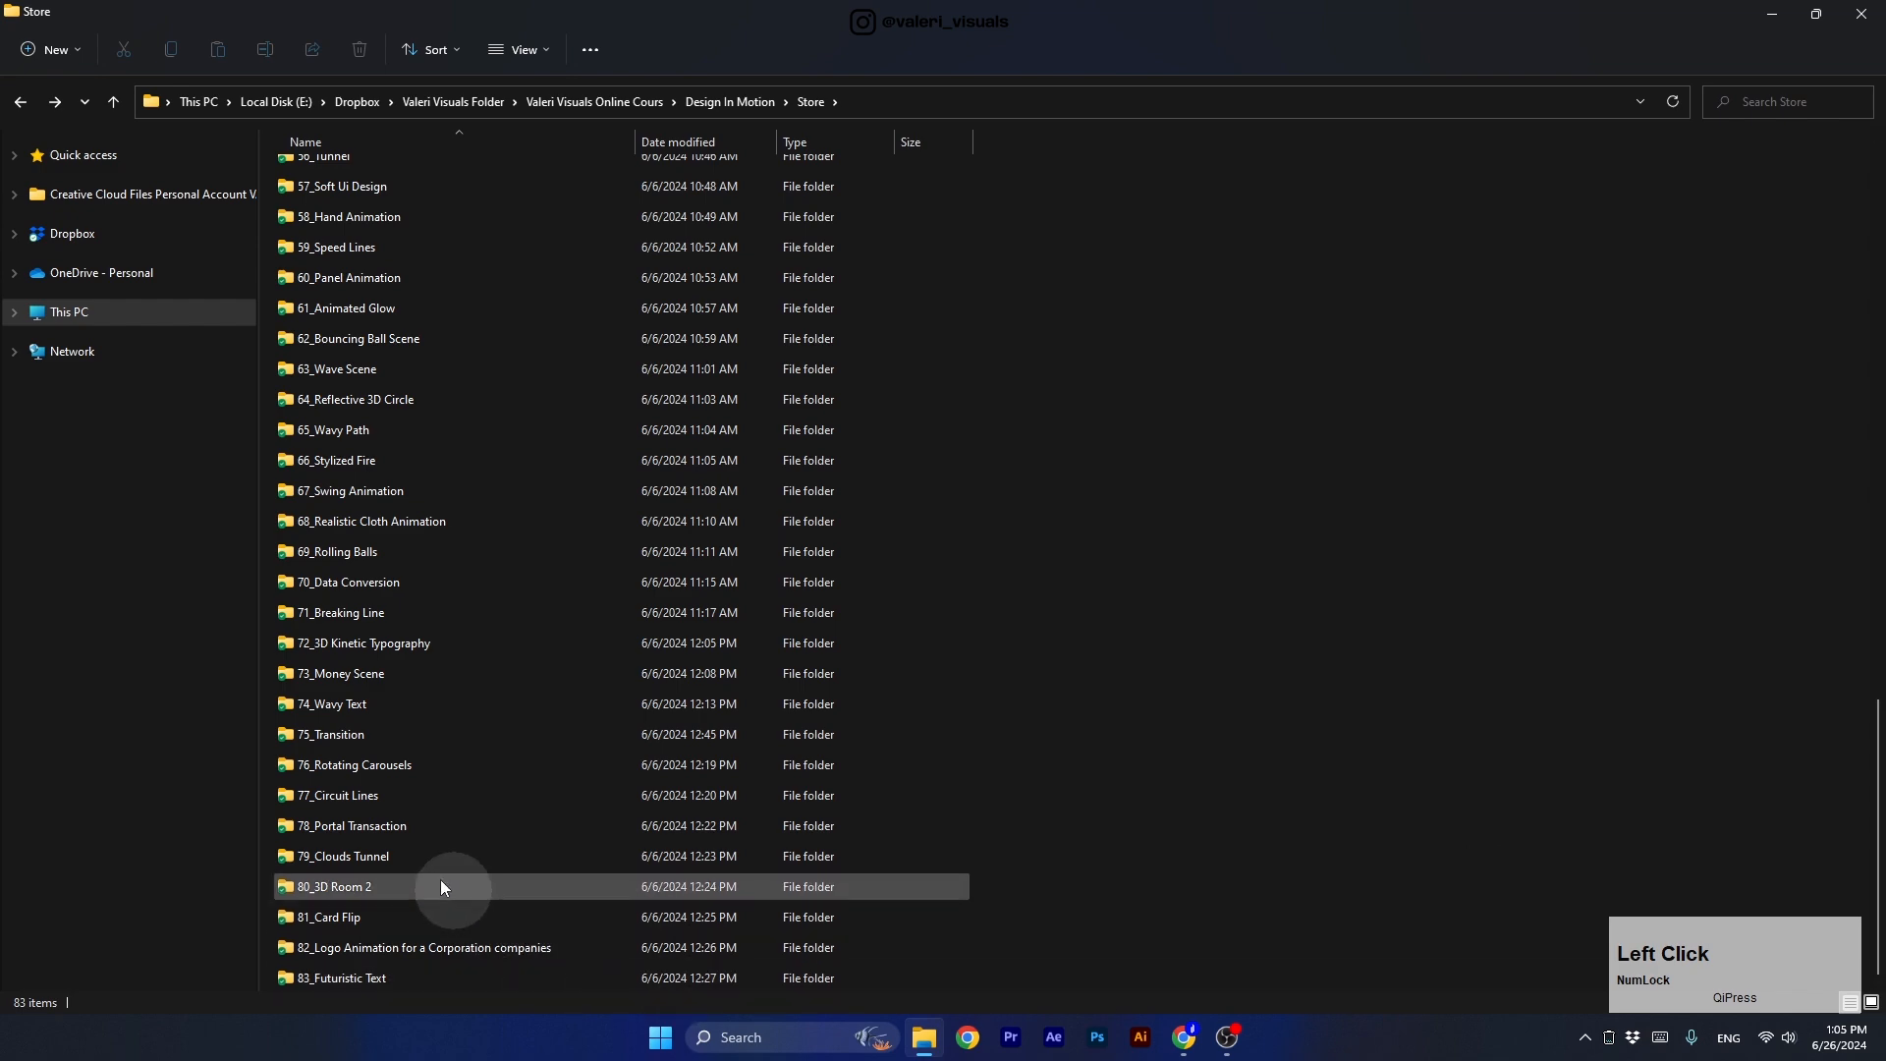
pyautogui.doubleClick(322, 674)
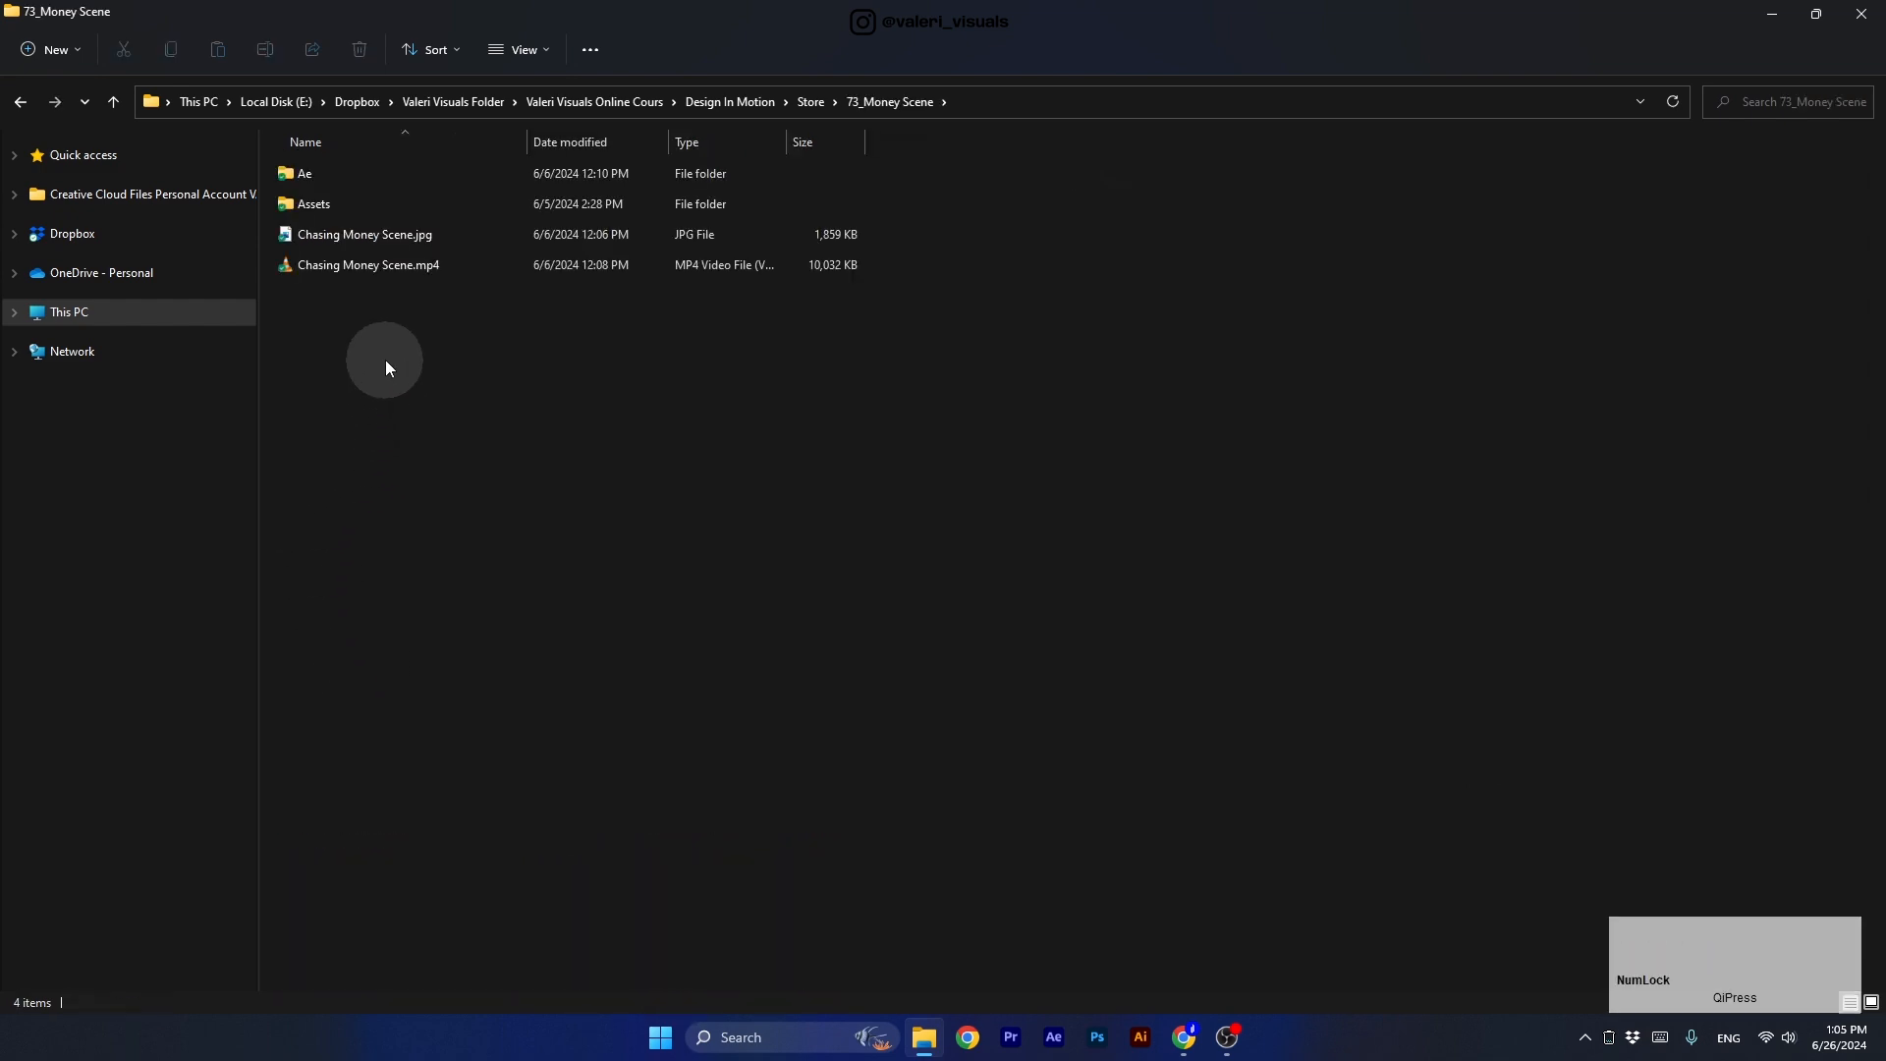
# View Chasing Money Scene.mp4 and Chasing Money Scene.jpg, closing each viewer after use.
pyautogui.doubleClick(352, 265)
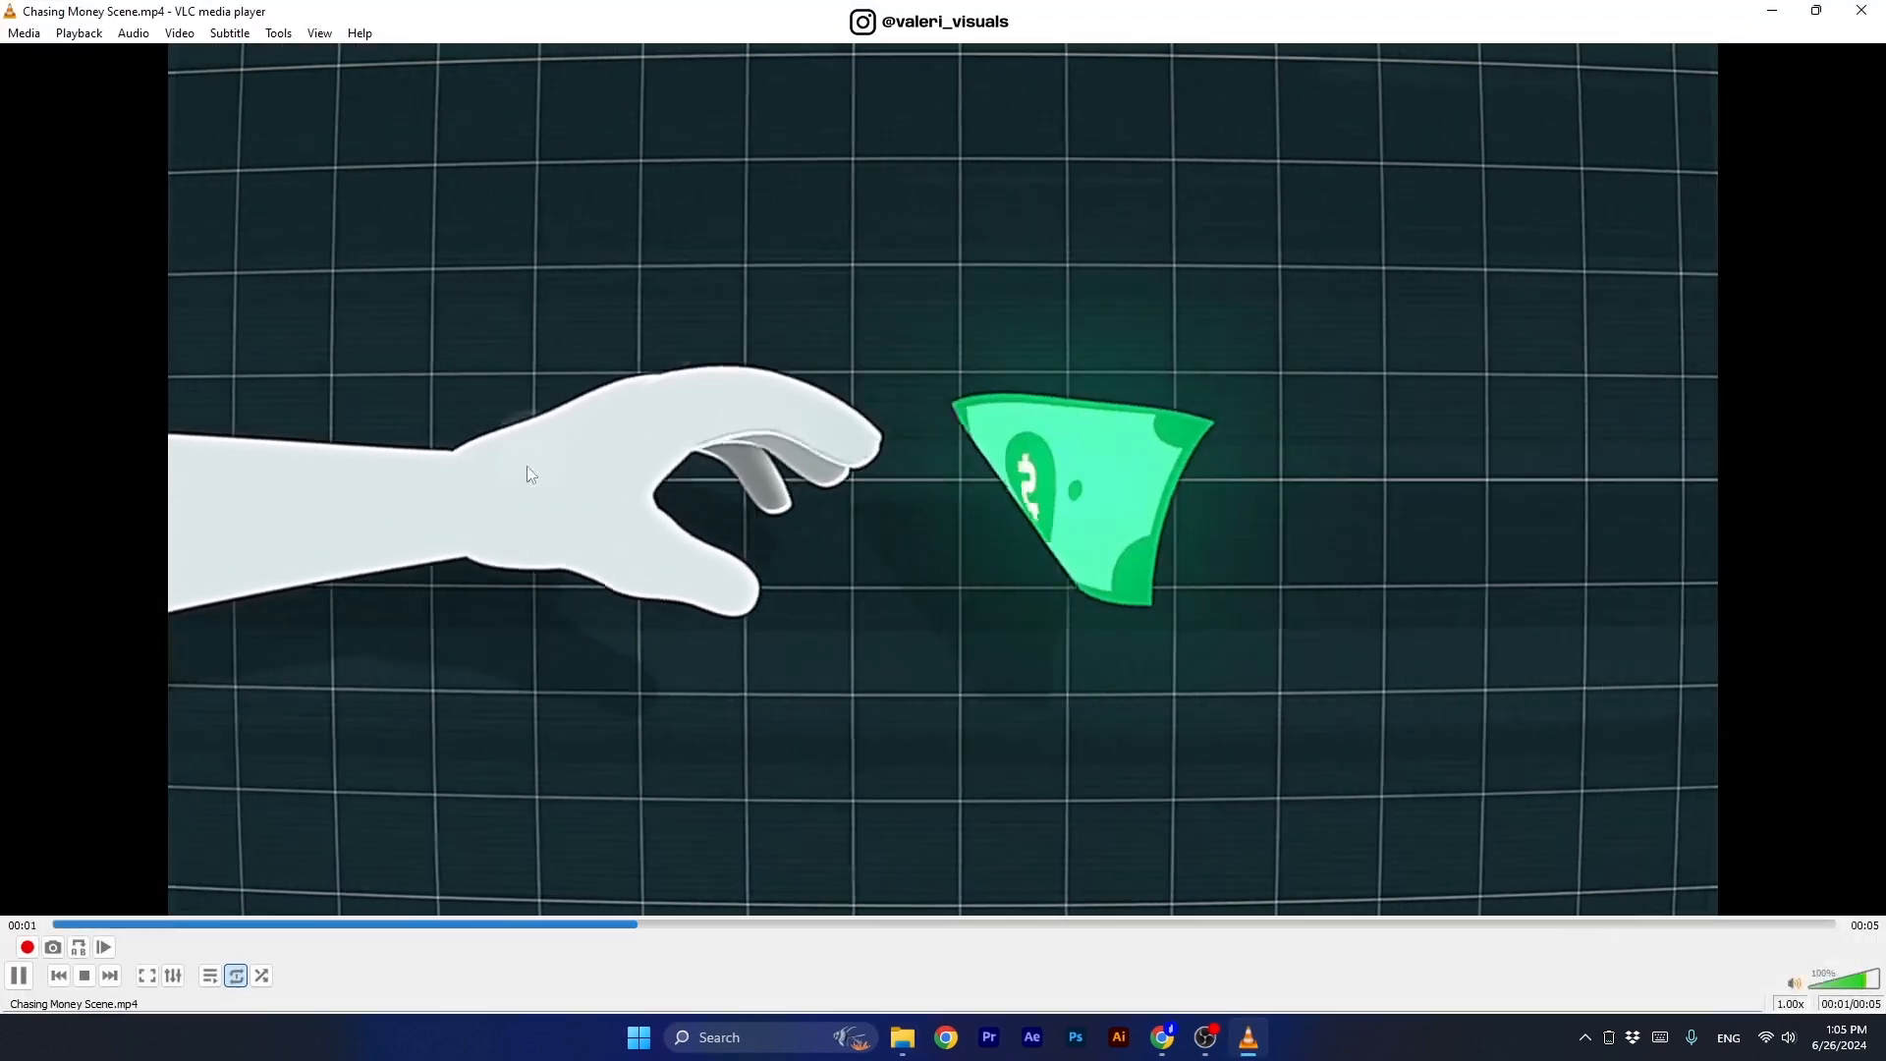
pyautogui.click(1862, 9)
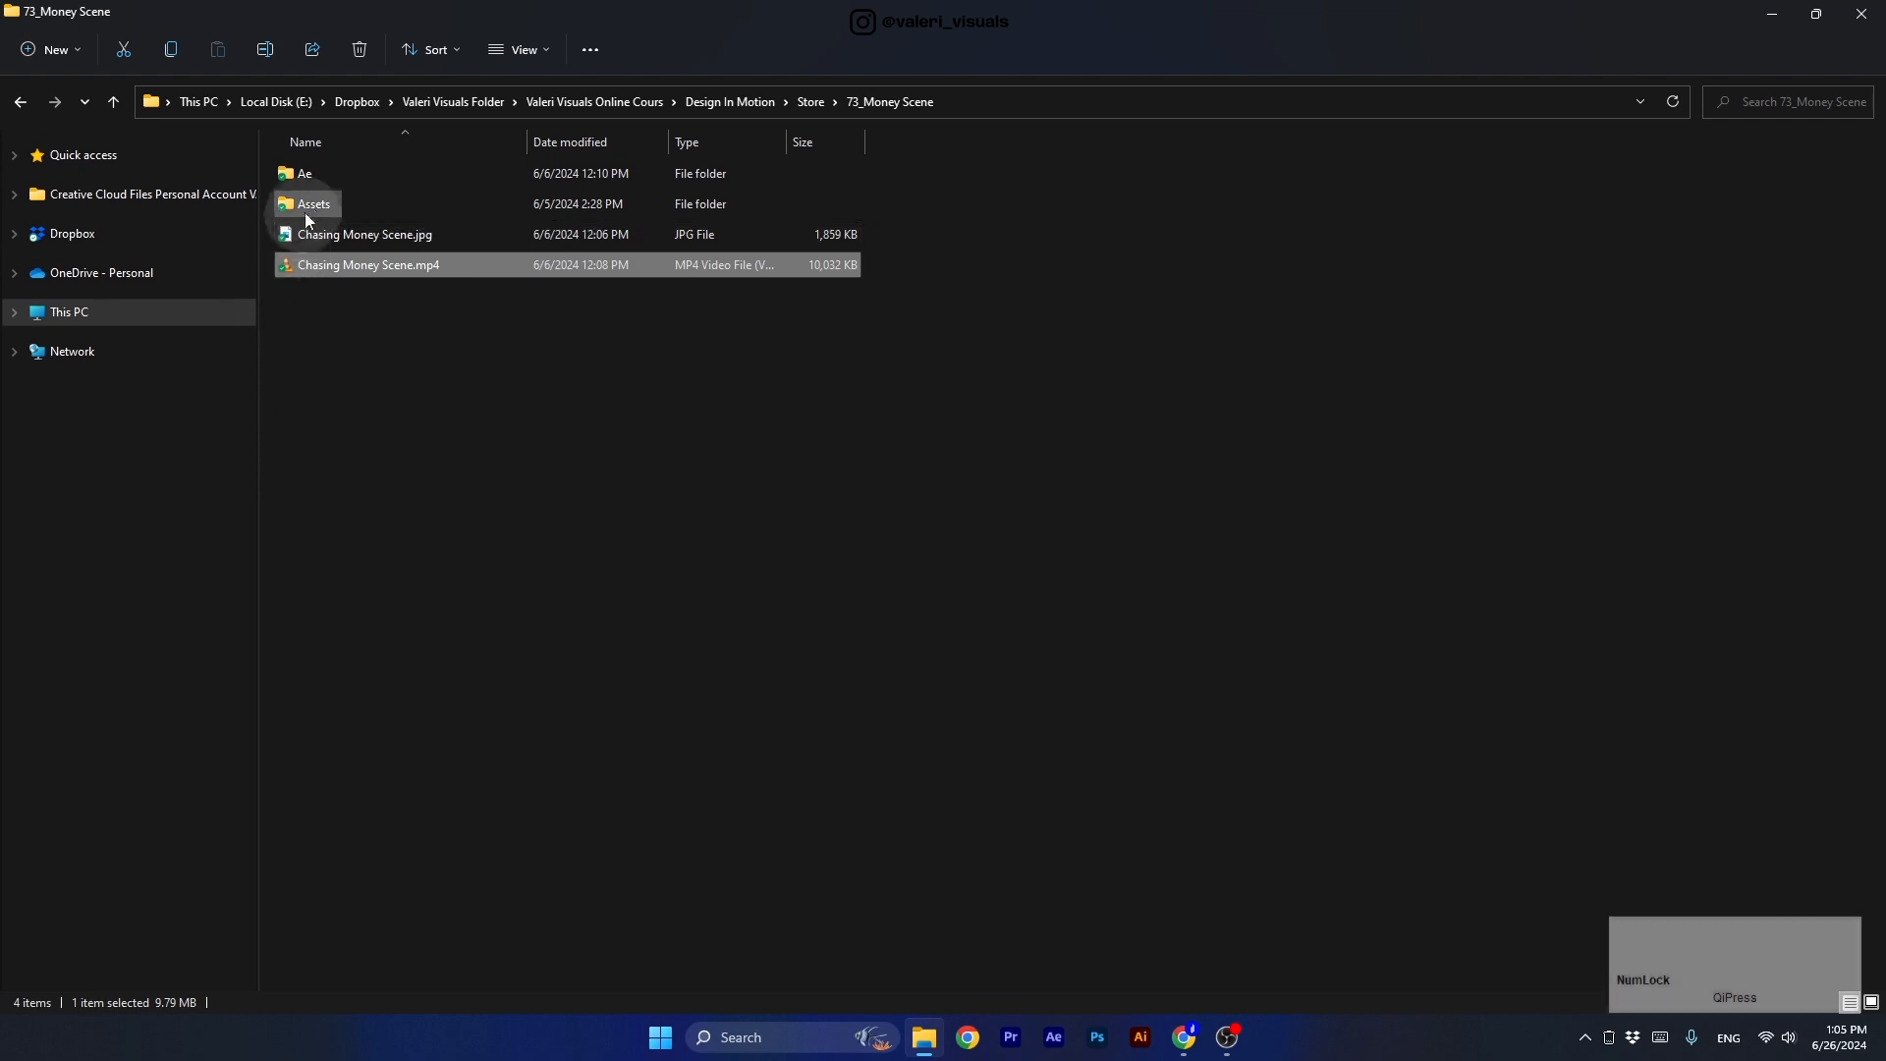
pyautogui.doubleClick(336, 232)
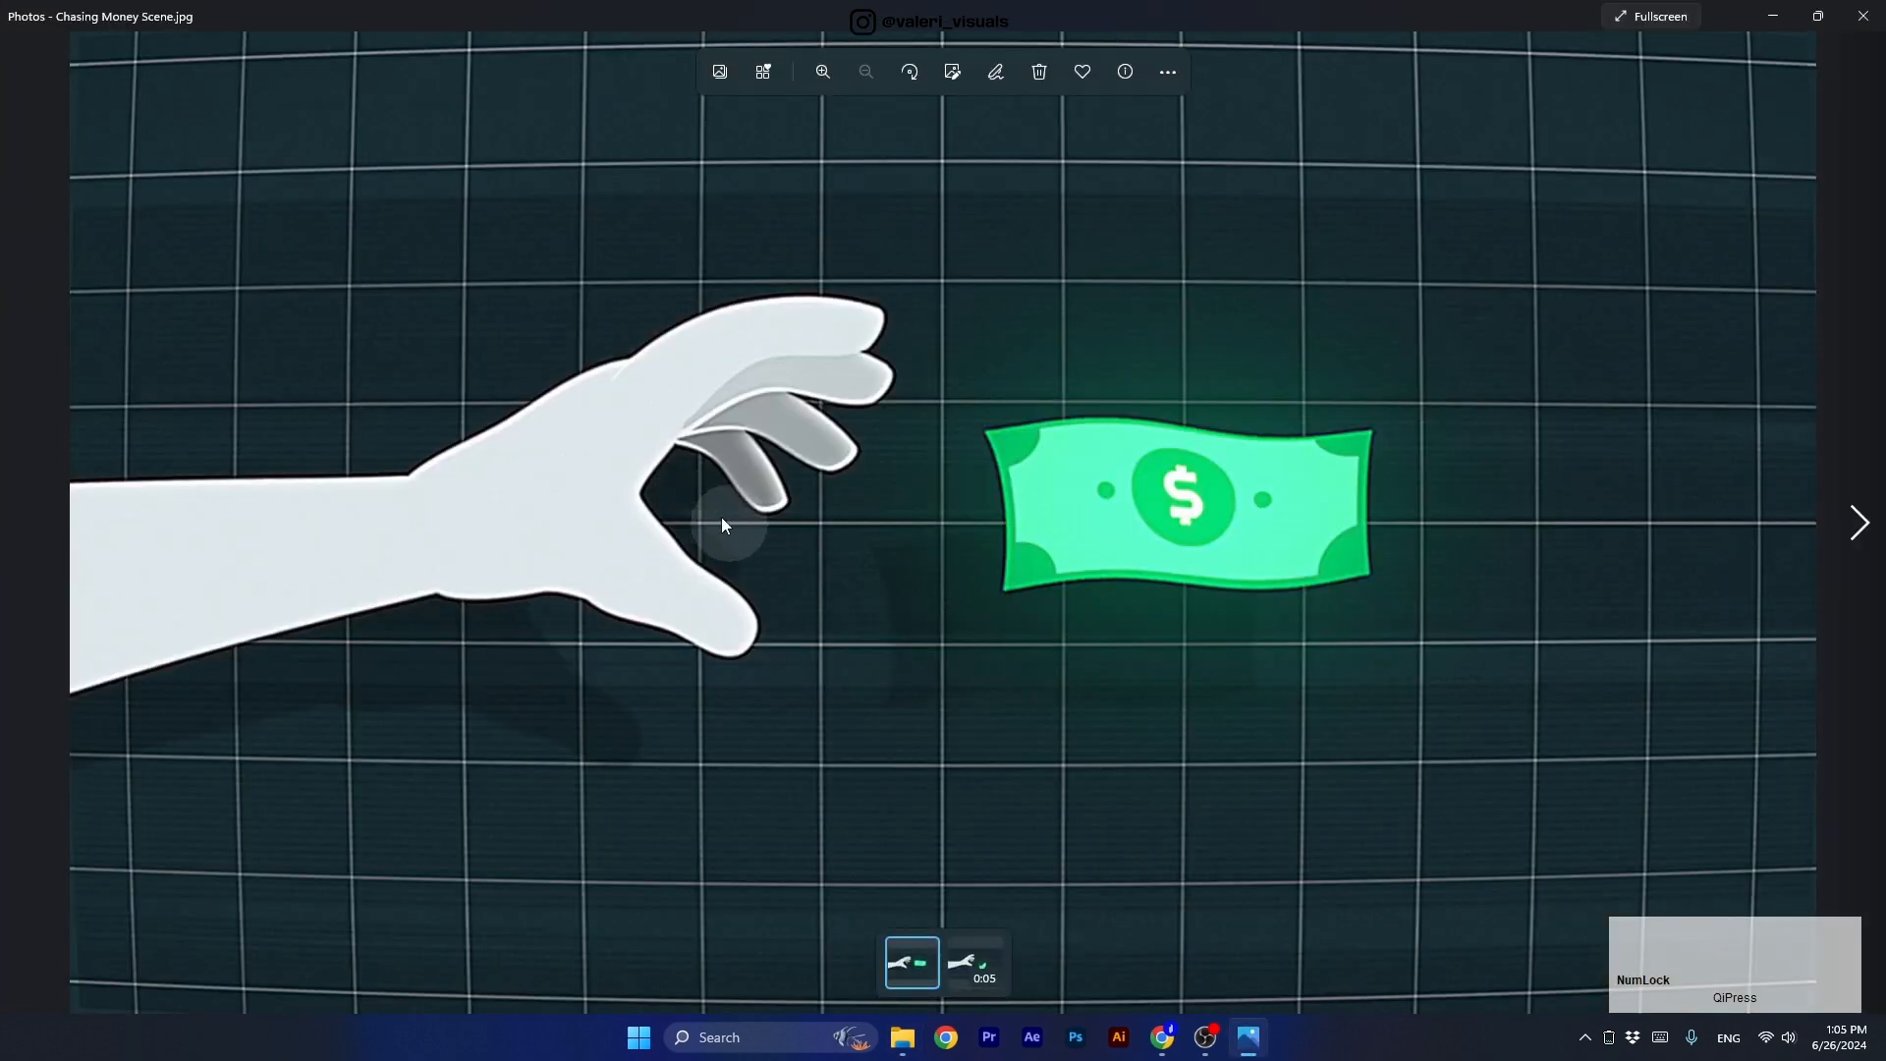
pyautogui.click(1861, 11)
# Inspect the Assets and Ae folders of 73_Money Scene and return to the Store folder.
pyautogui.doubleClick(338, 210)
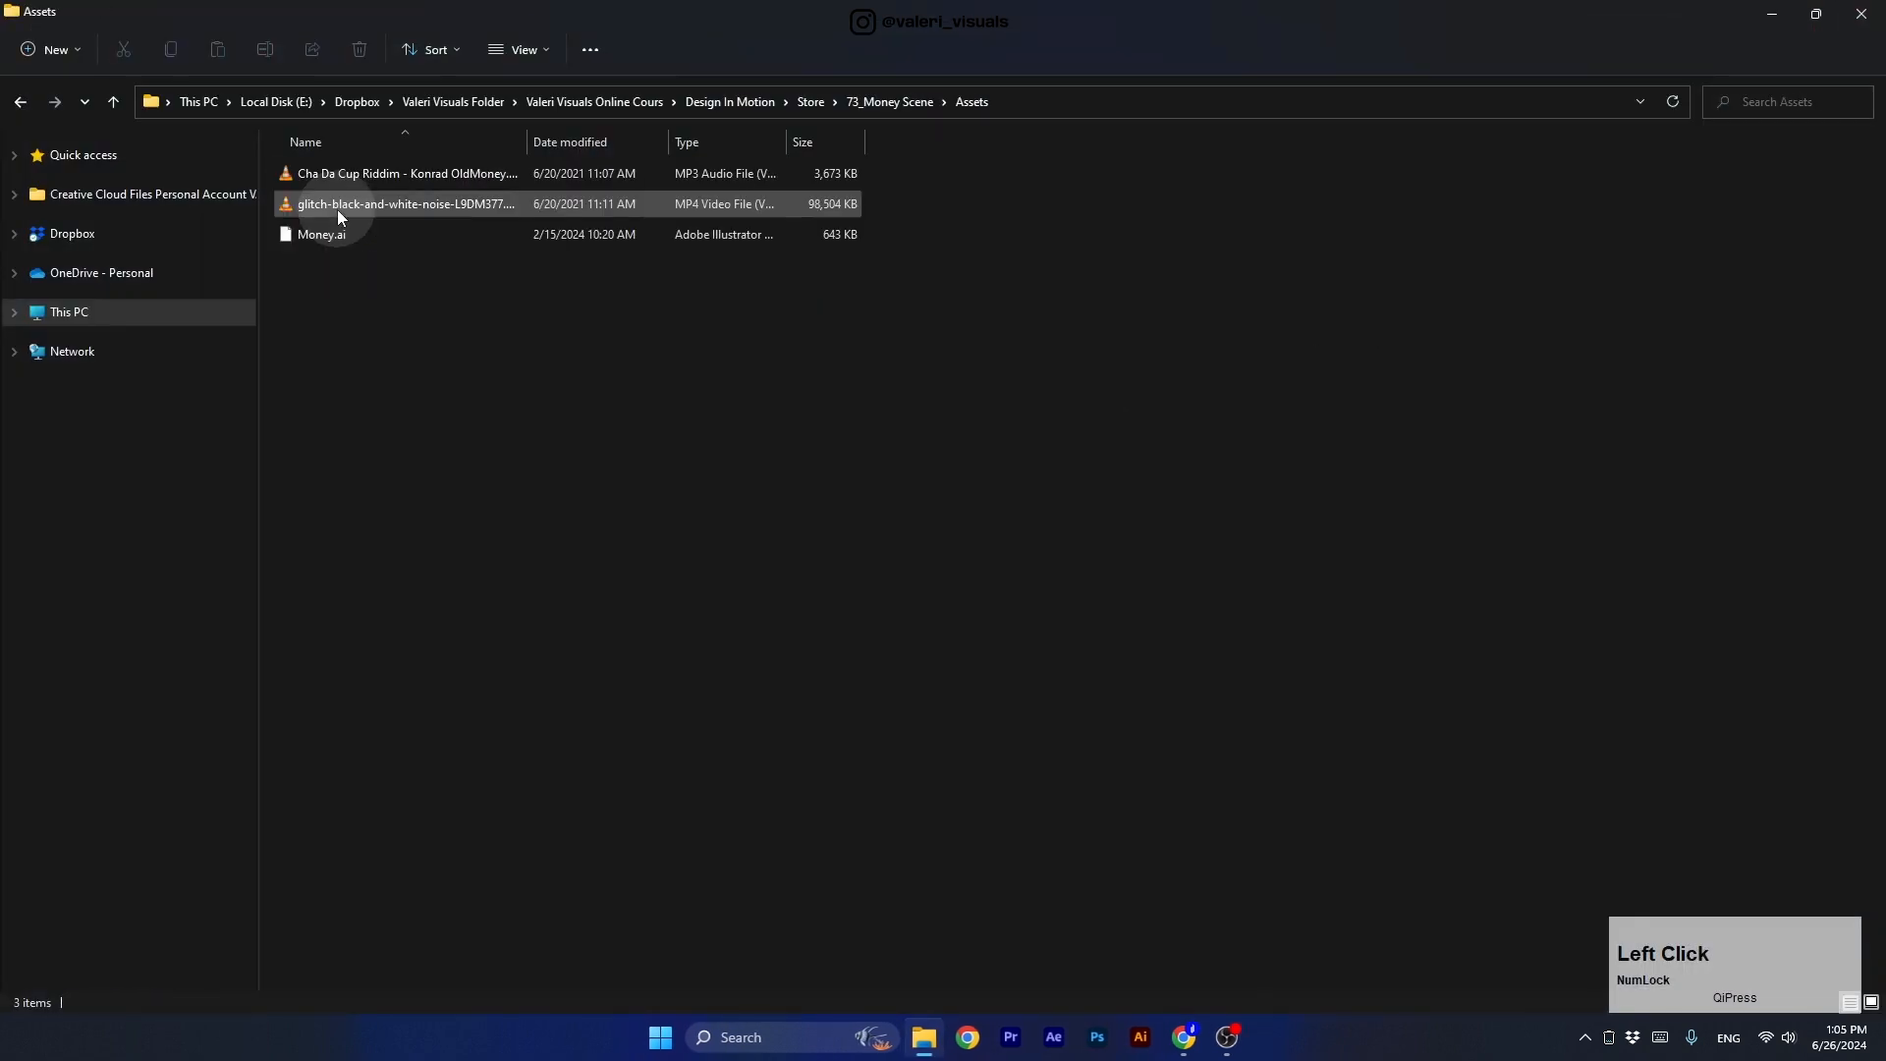
pyautogui.click(20, 102)
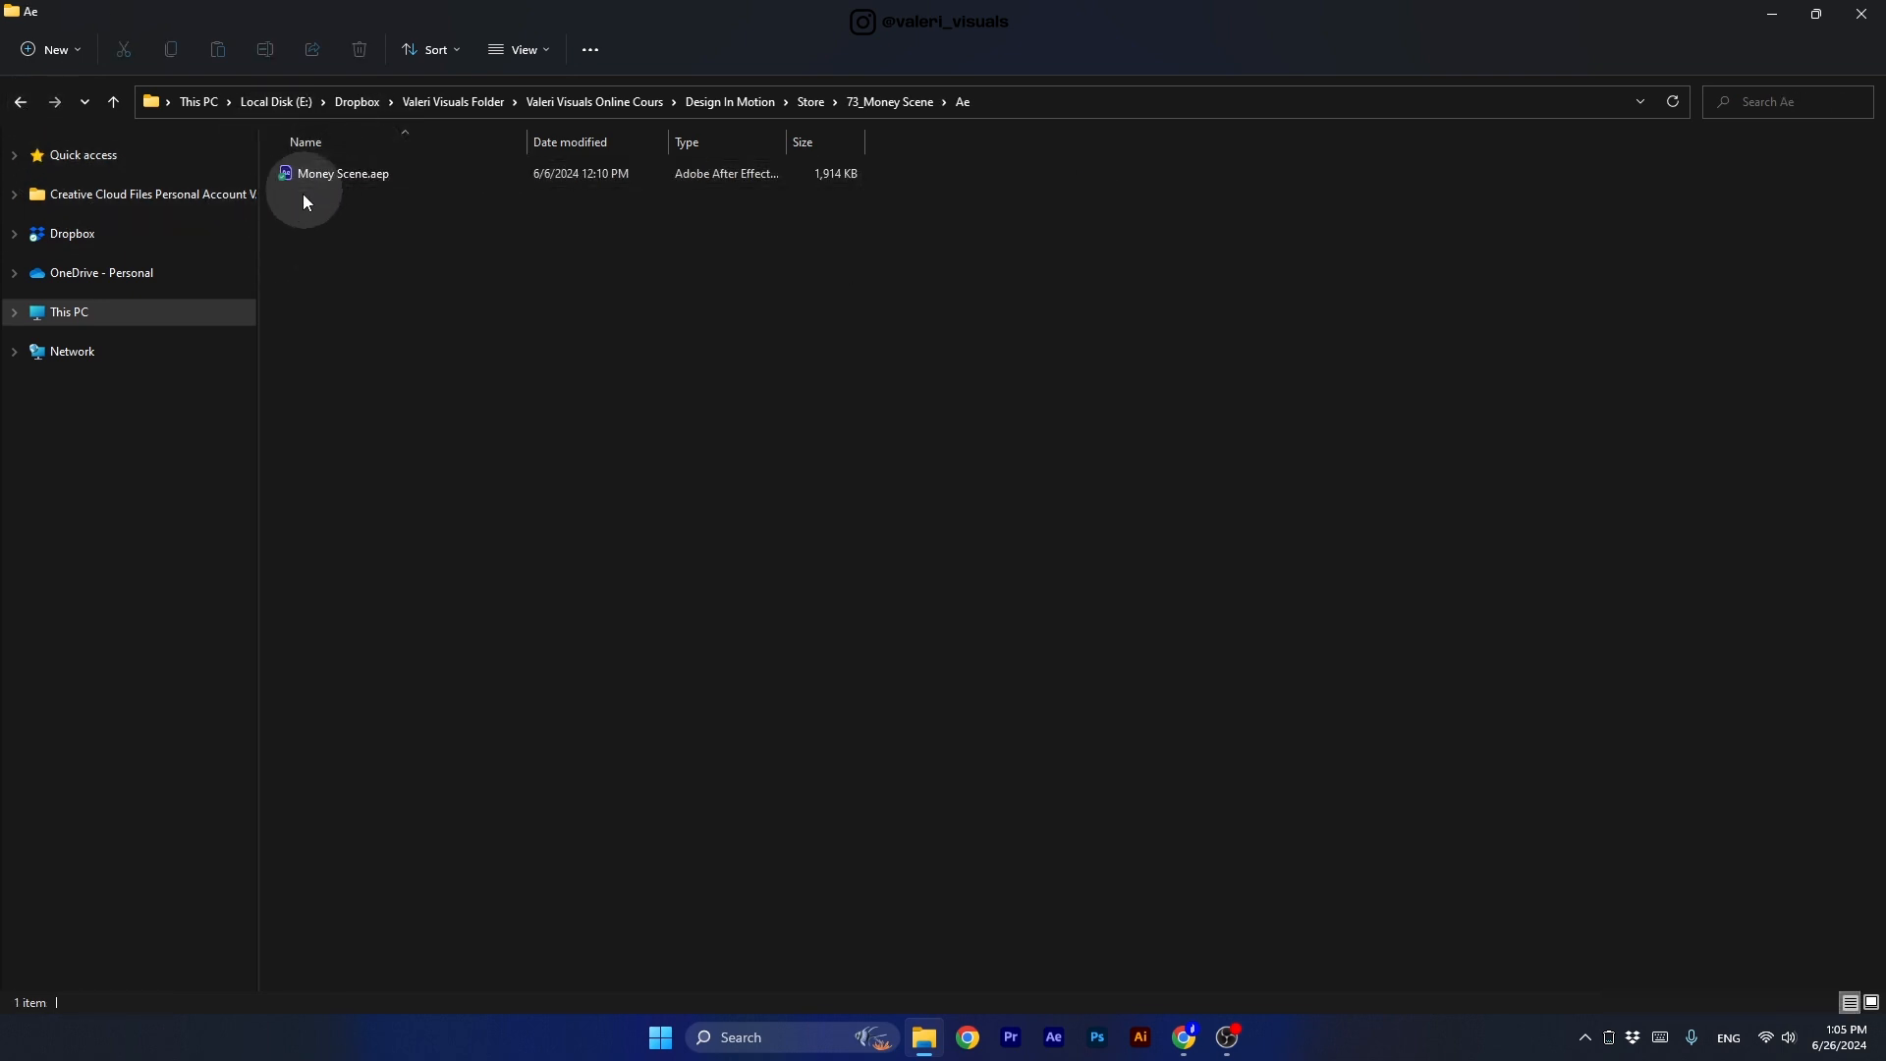
pyautogui.click(808, 102)
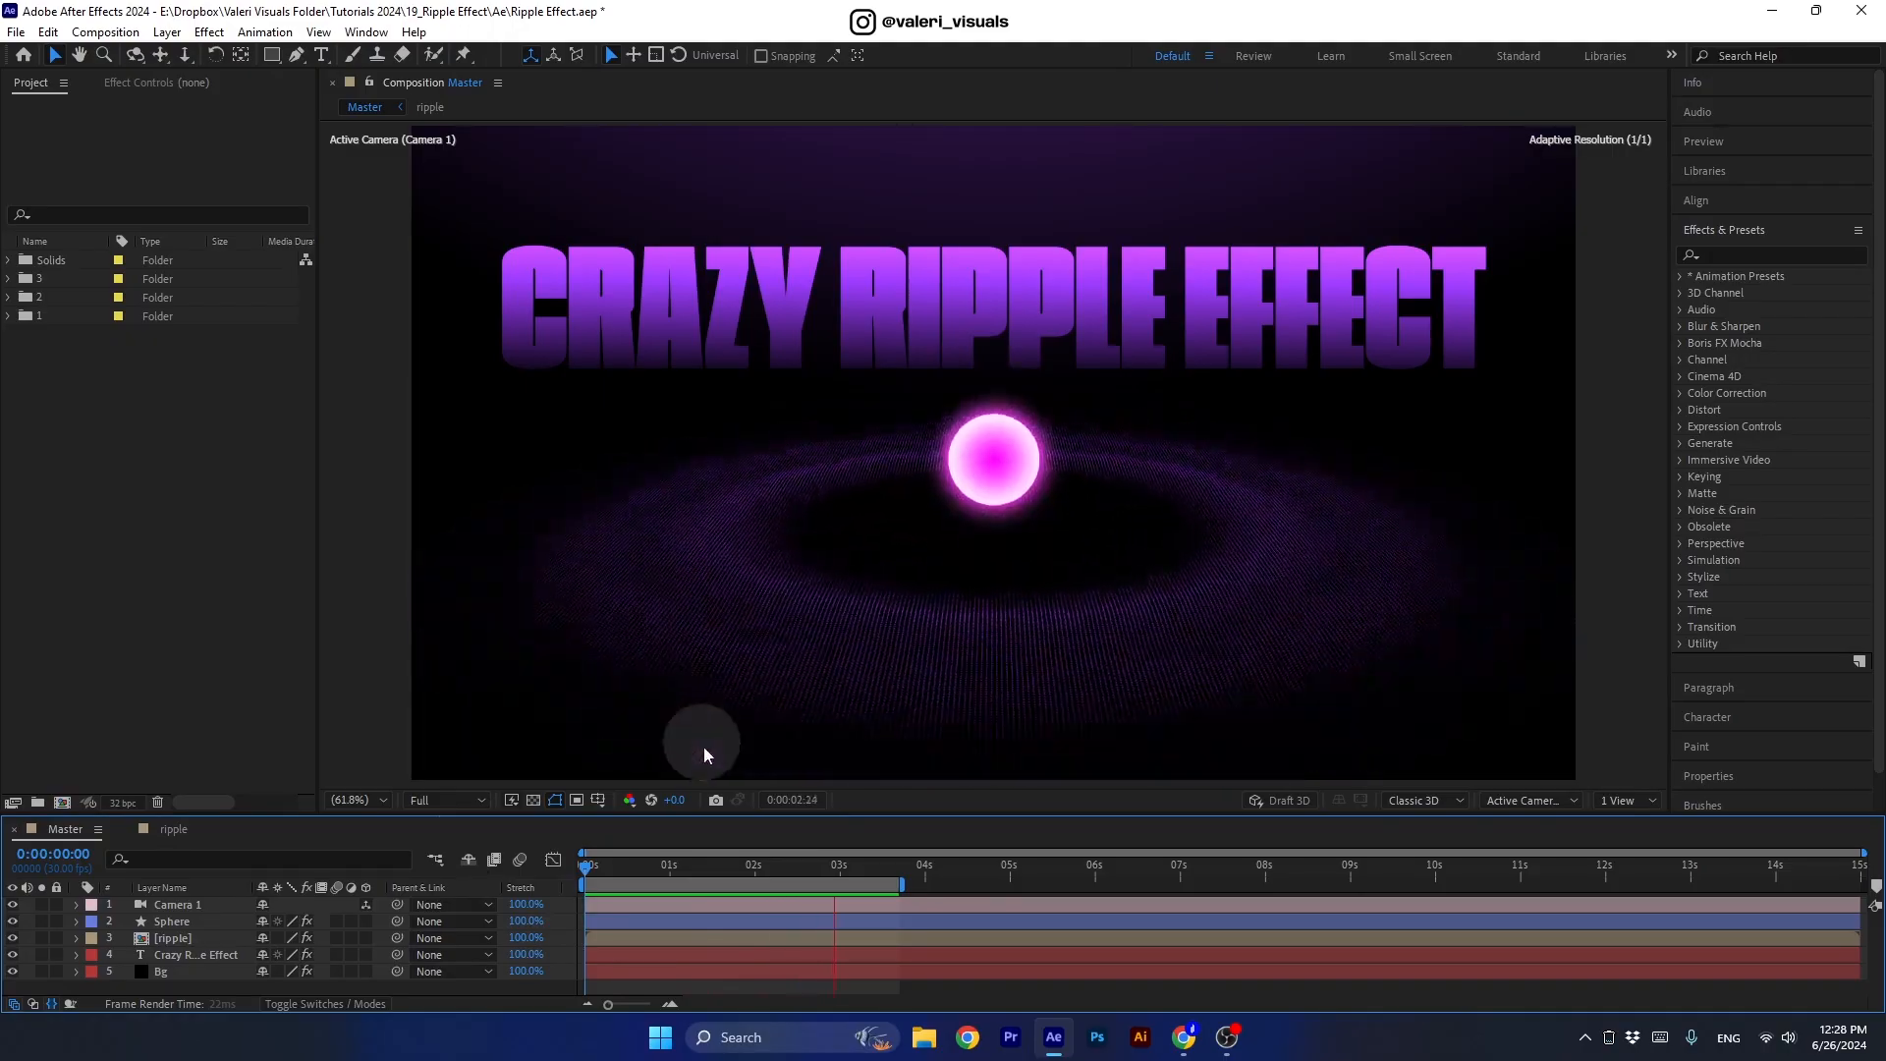
# Start a new composition named Master Comp using the Social Media Landscape HD 1920x1080 30 fps preset.
pyautogui.moveTo(693, 864); pyautogui.dragTo(733, 871)
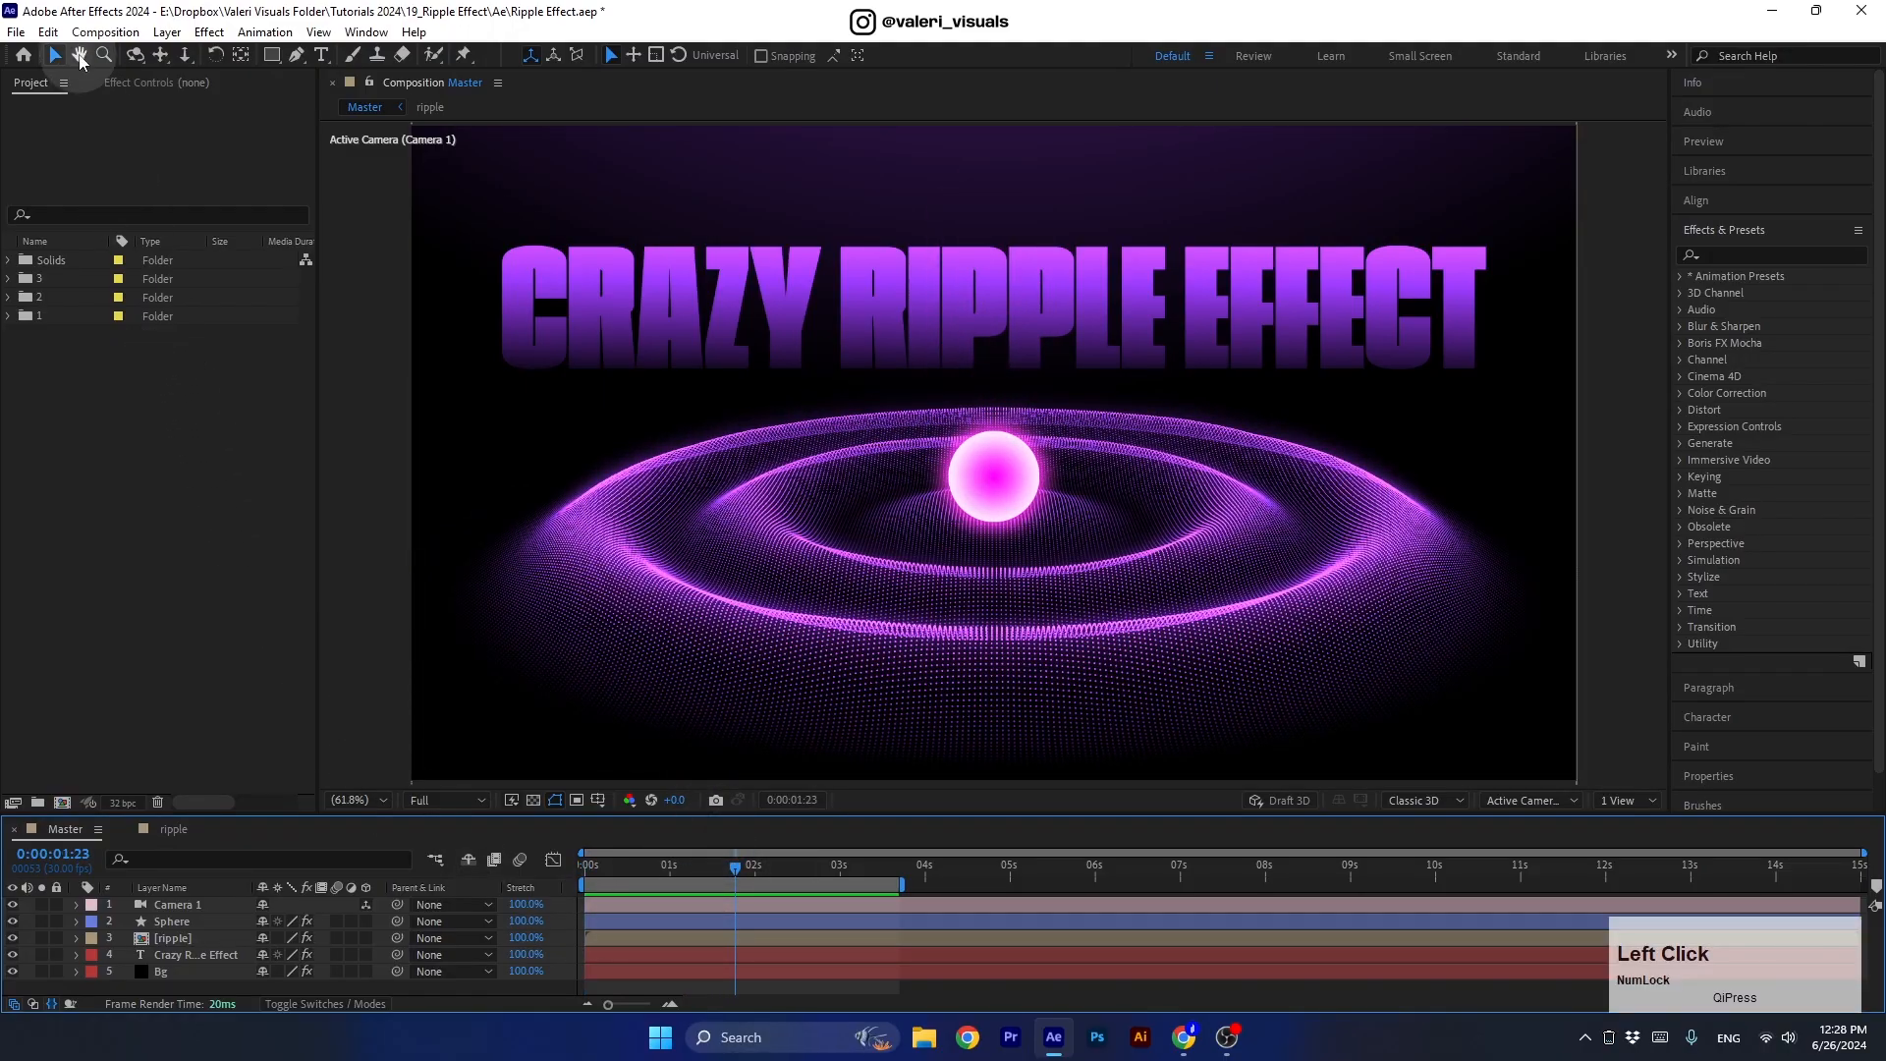
pyautogui.click(105, 31)
pyautogui.click(137, 55)
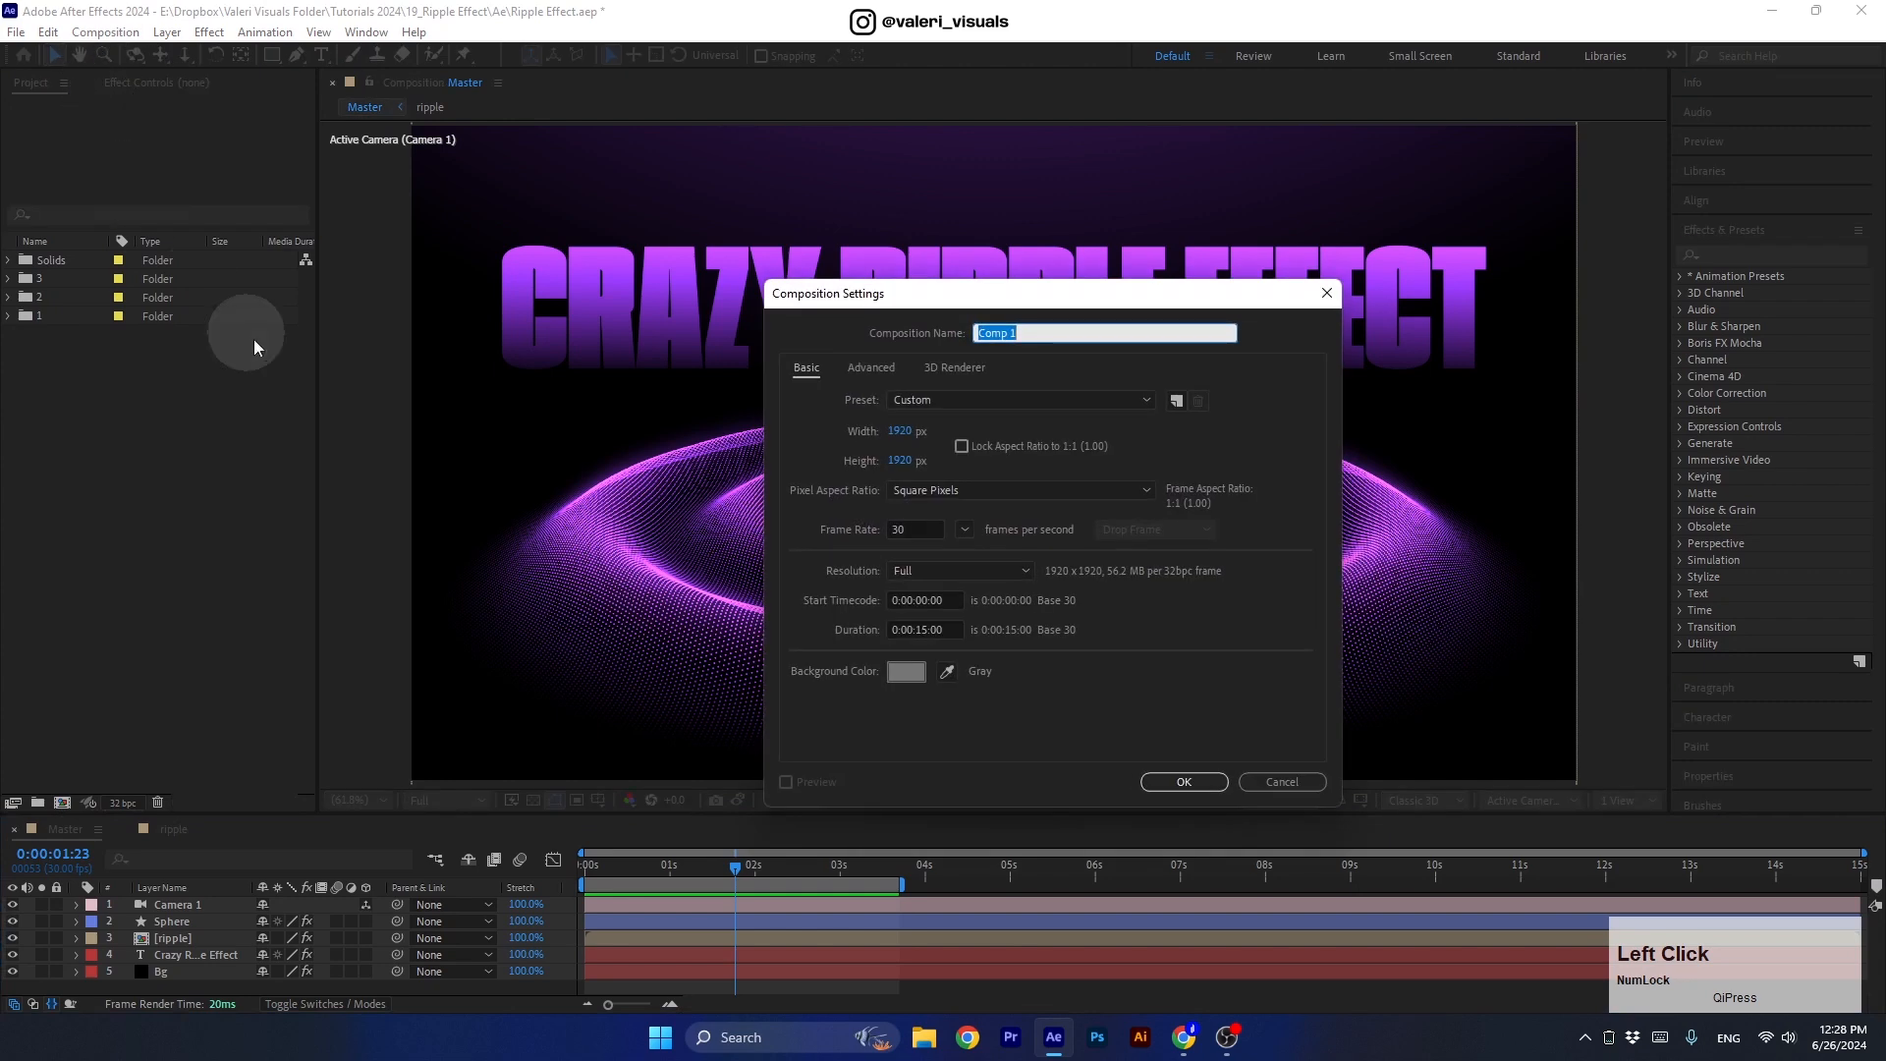
pyautogui.write('Master')
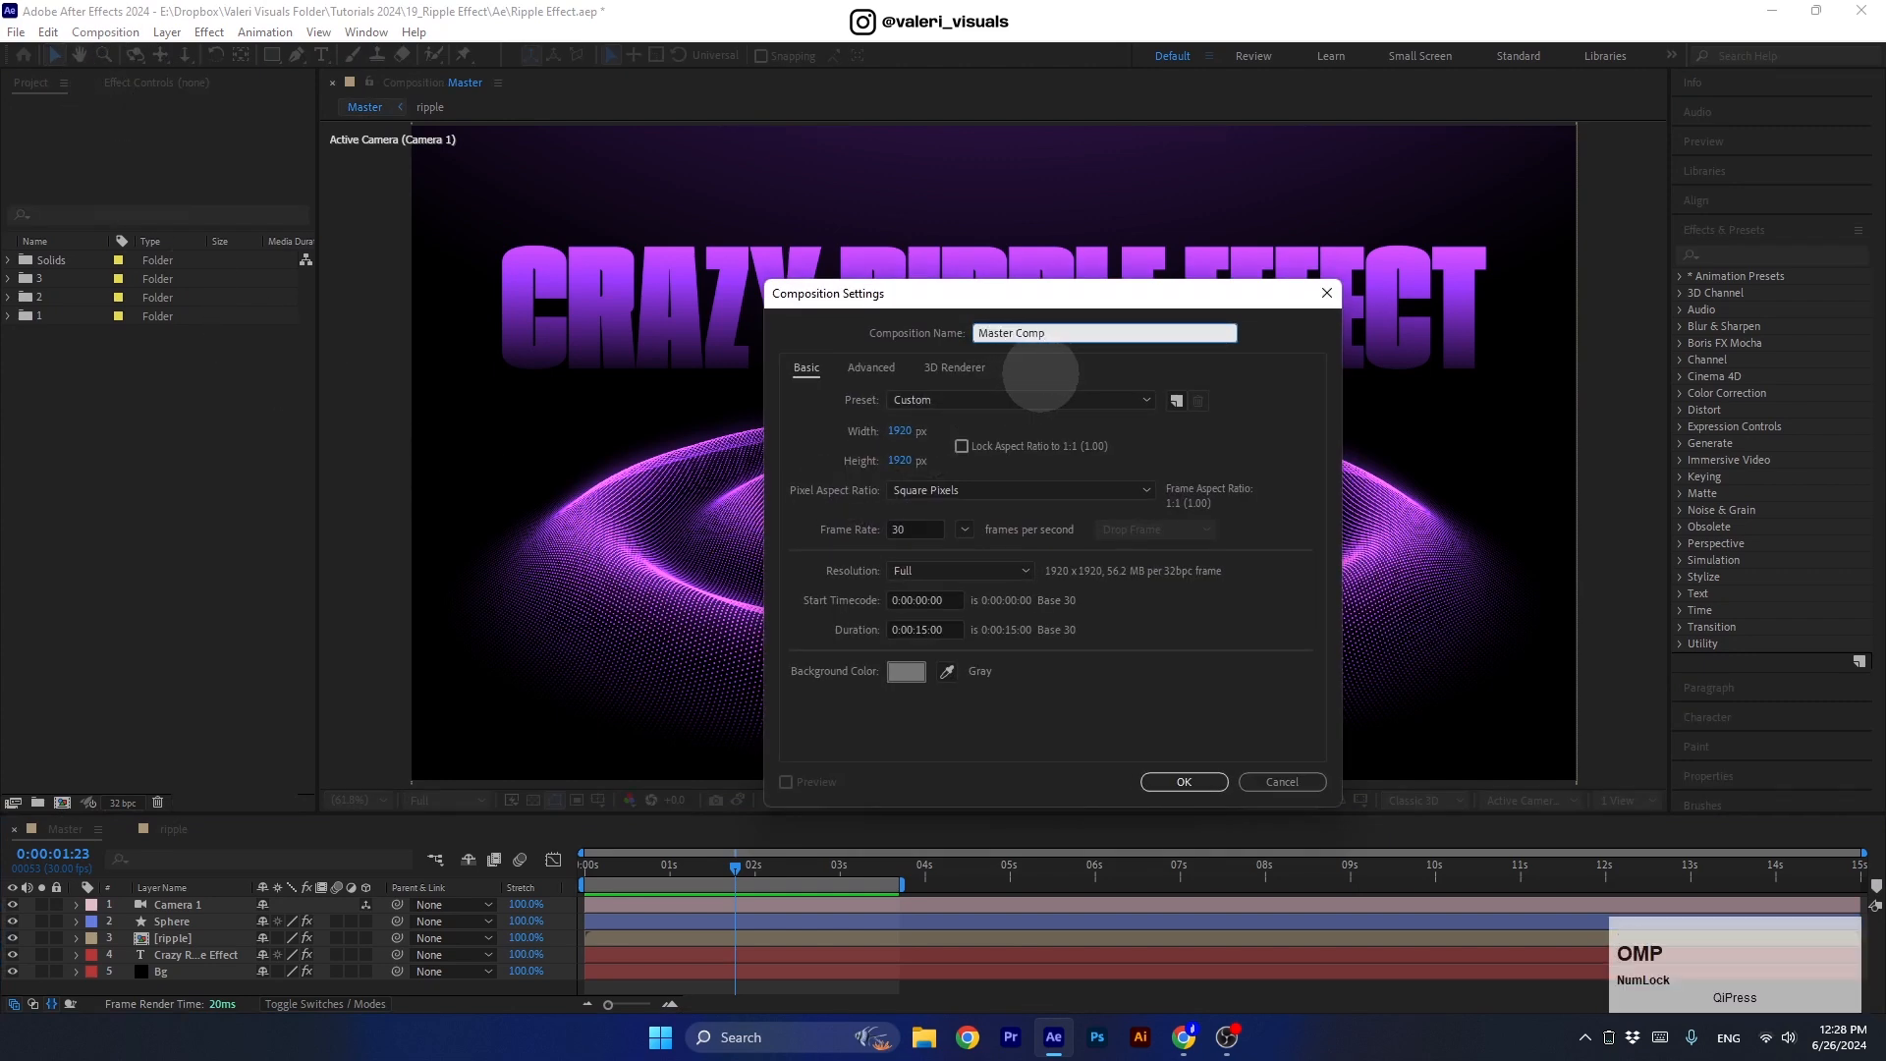
pyautogui.write(' Comp')
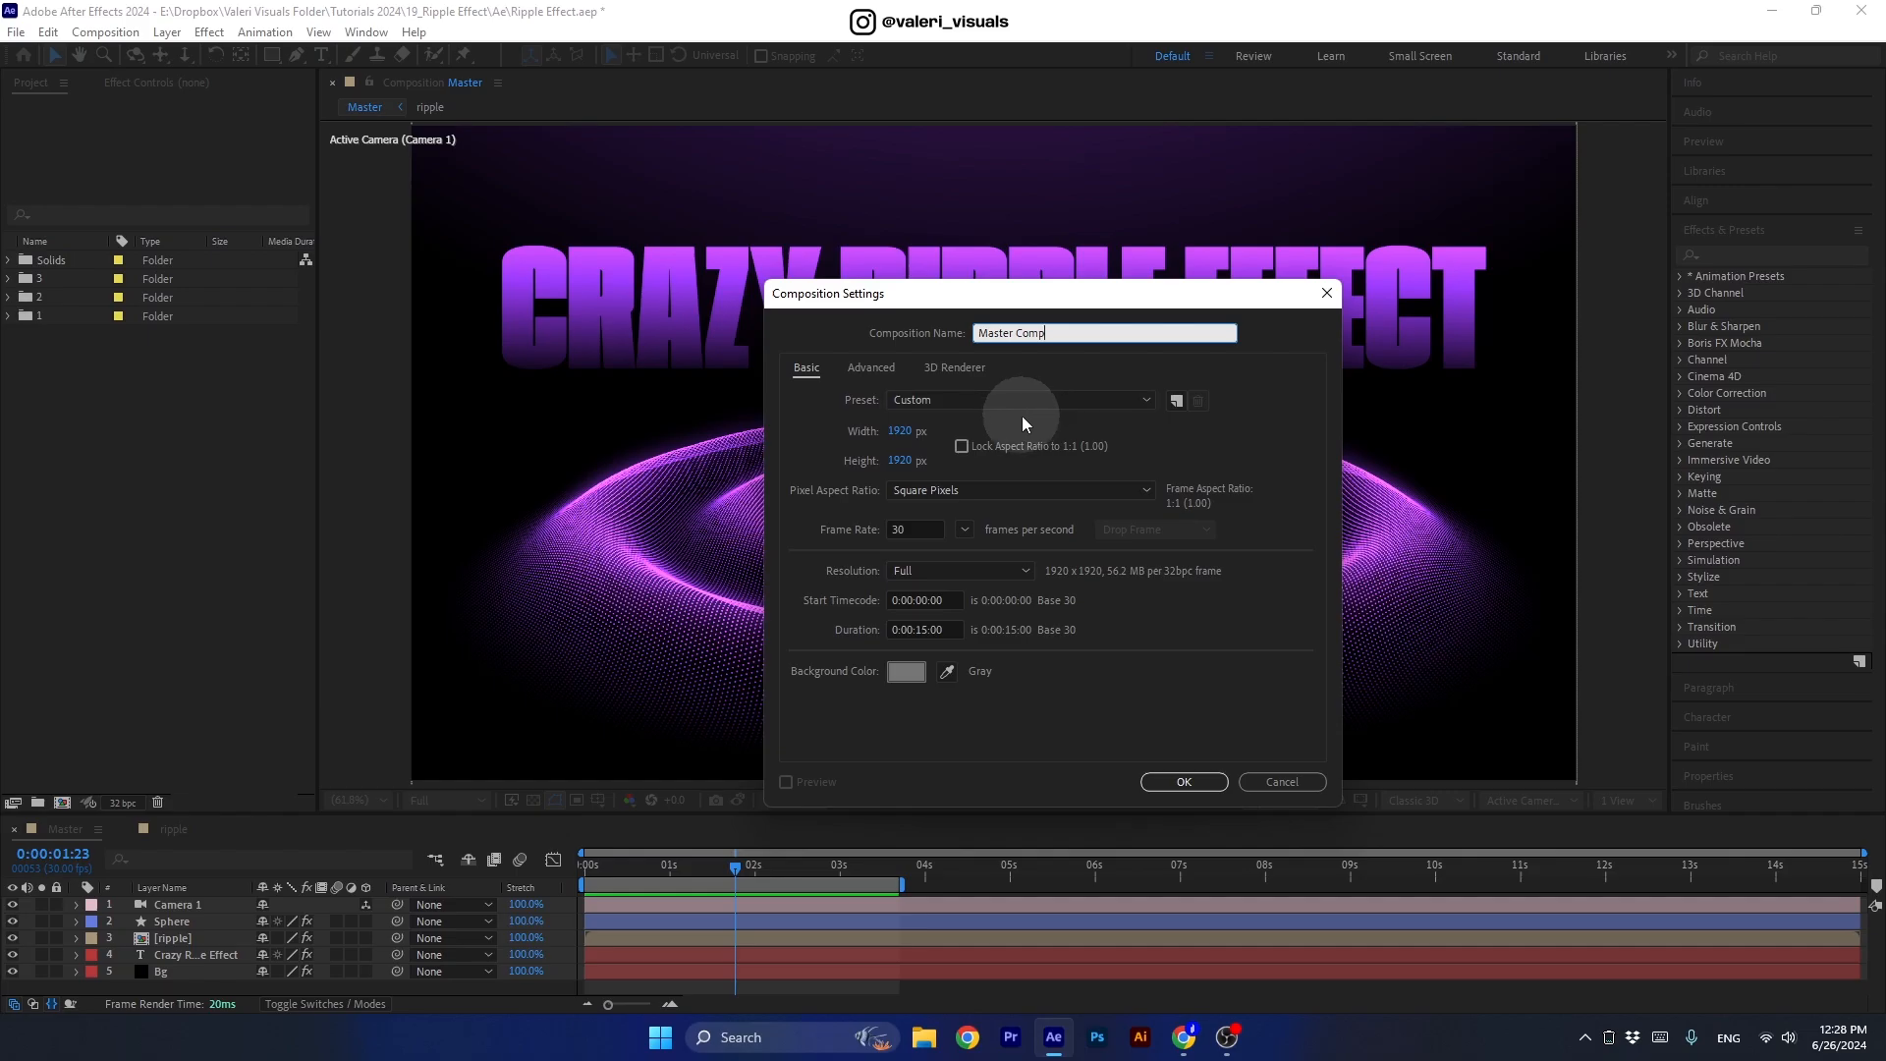
pyautogui.click(980, 403)
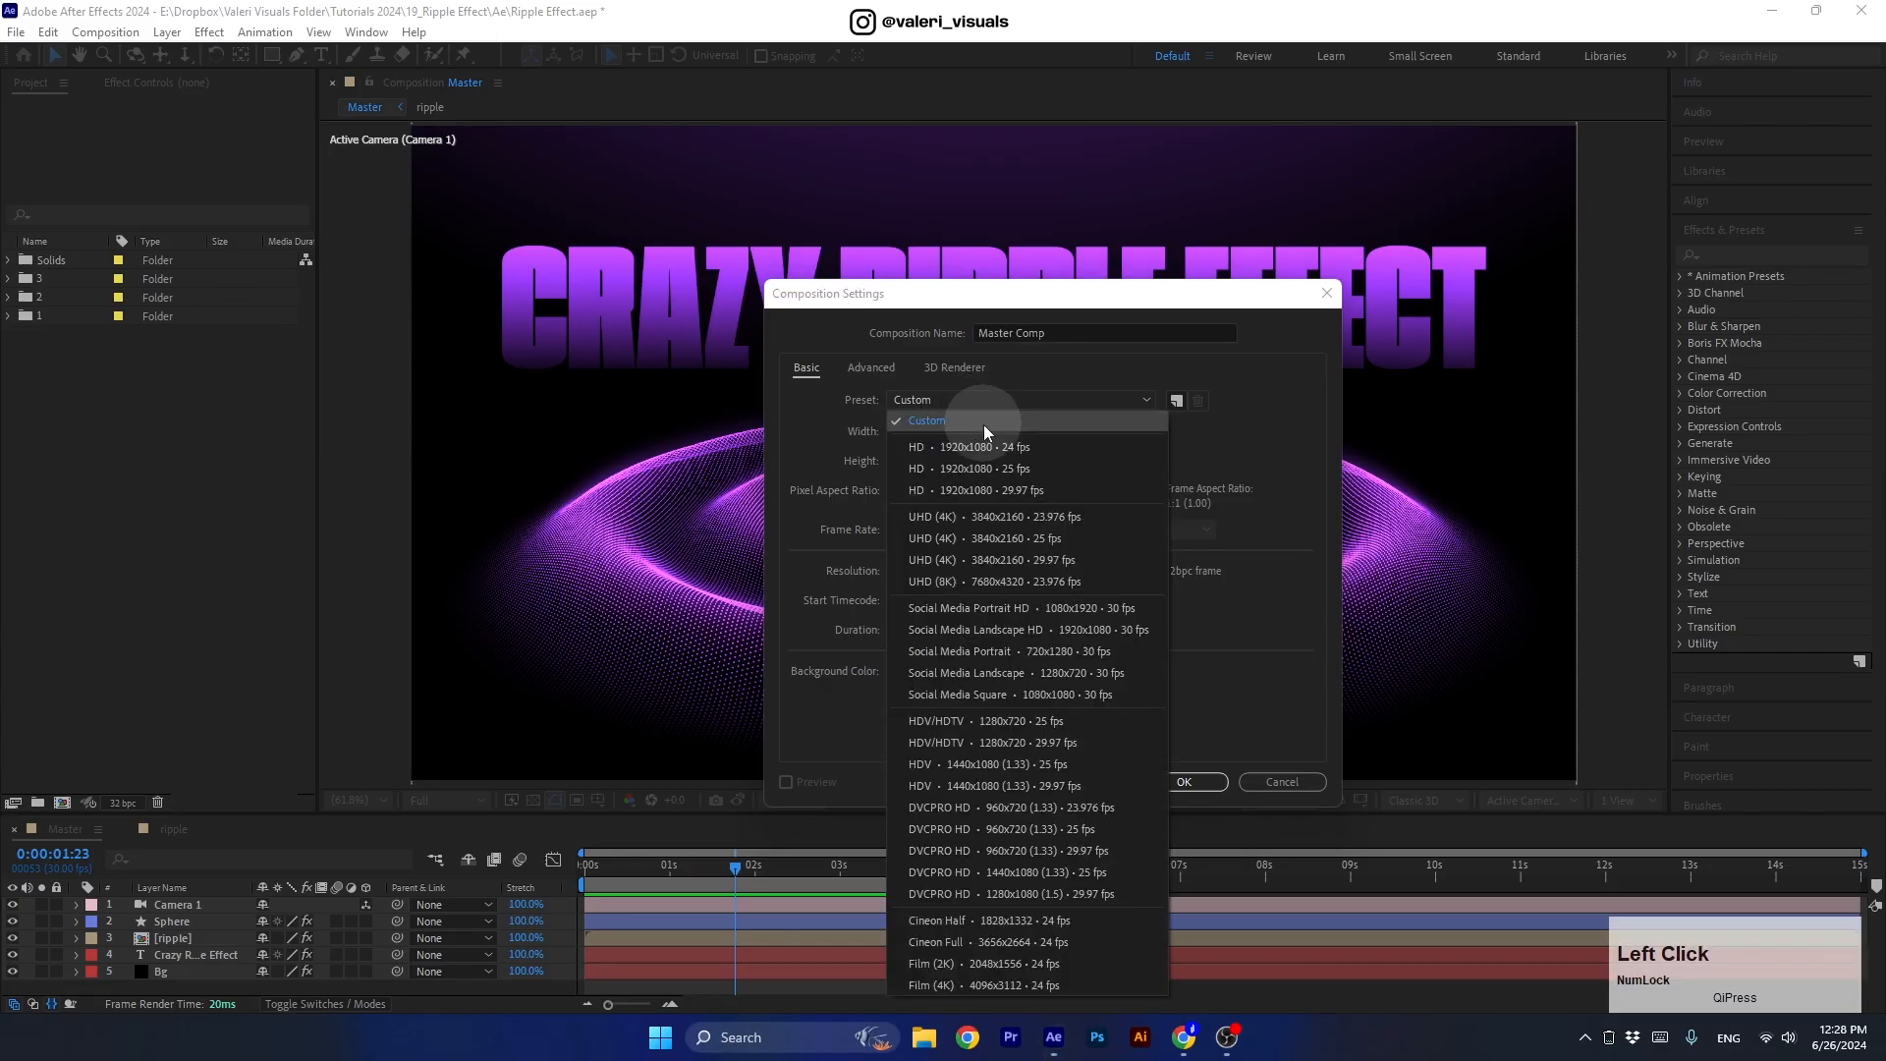
pyautogui.click(974, 623)
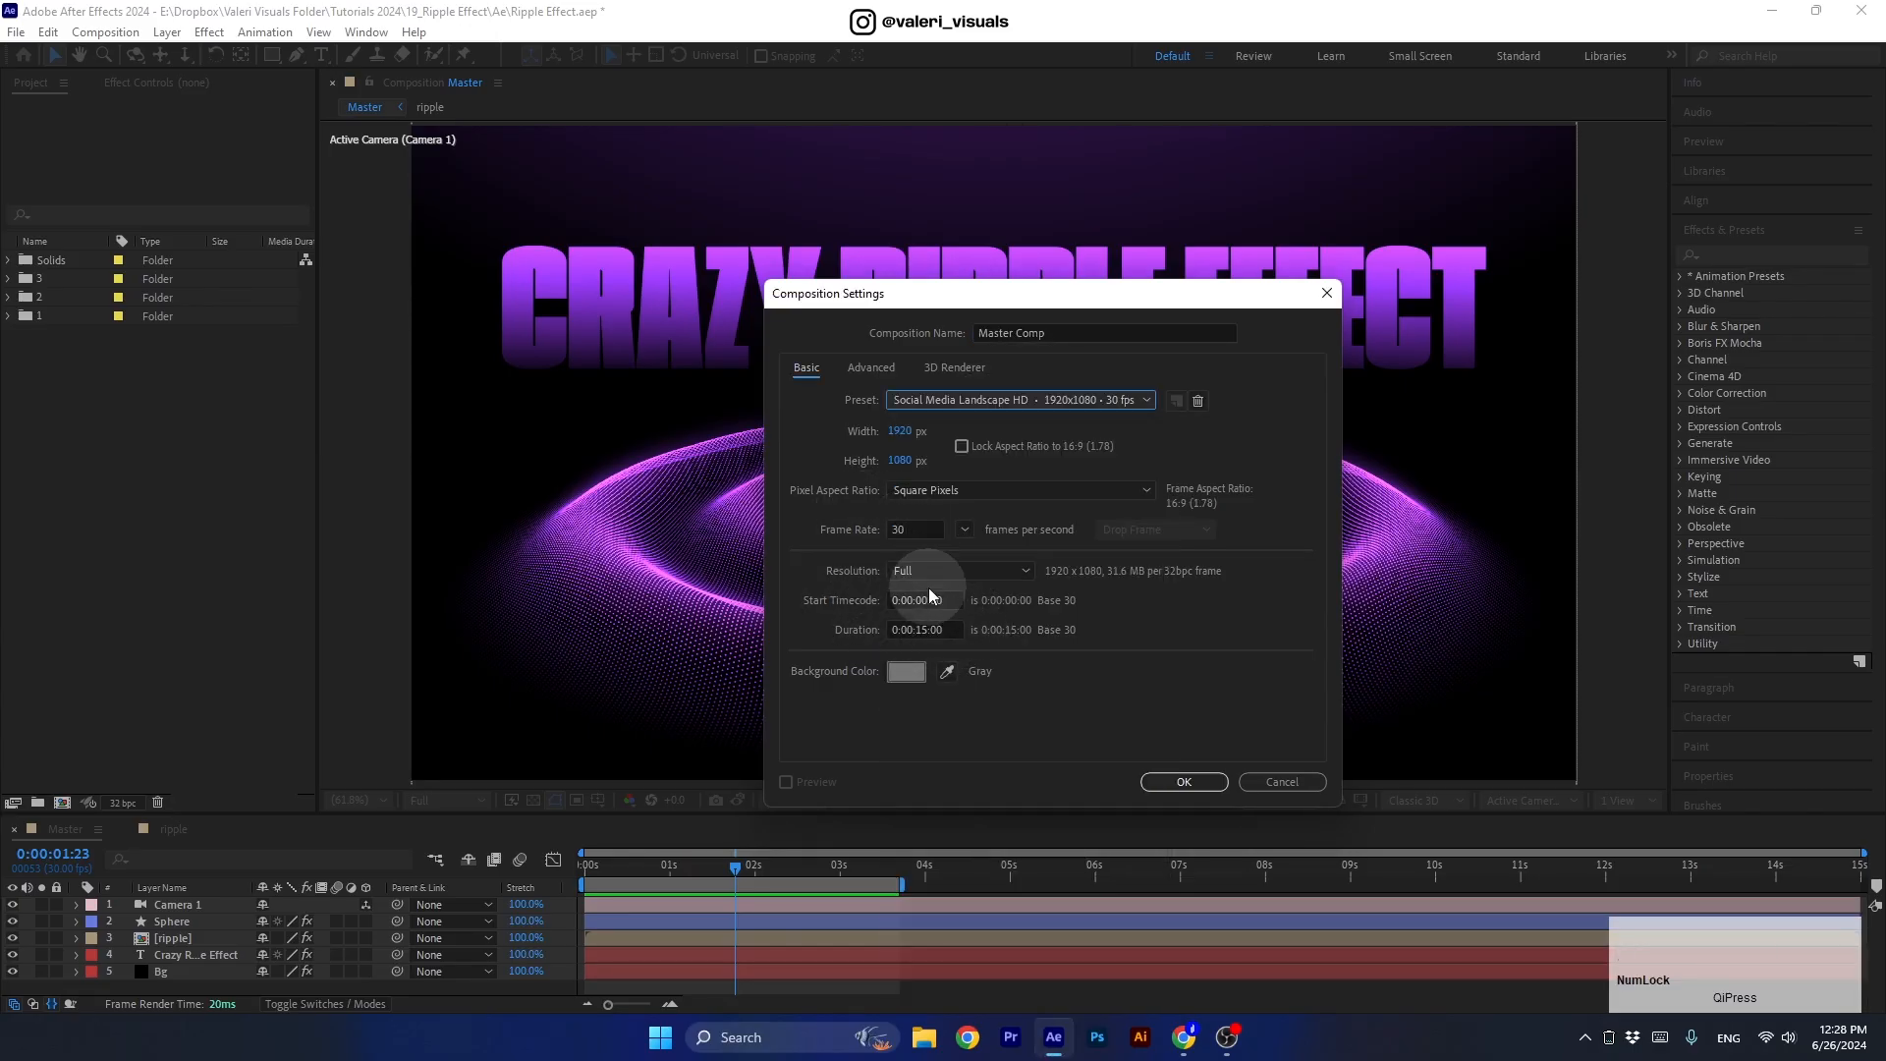
# Give the new composition a gray 787878 background, create it, and close the old Master and ripple timelines.
pyautogui.click(902, 672)
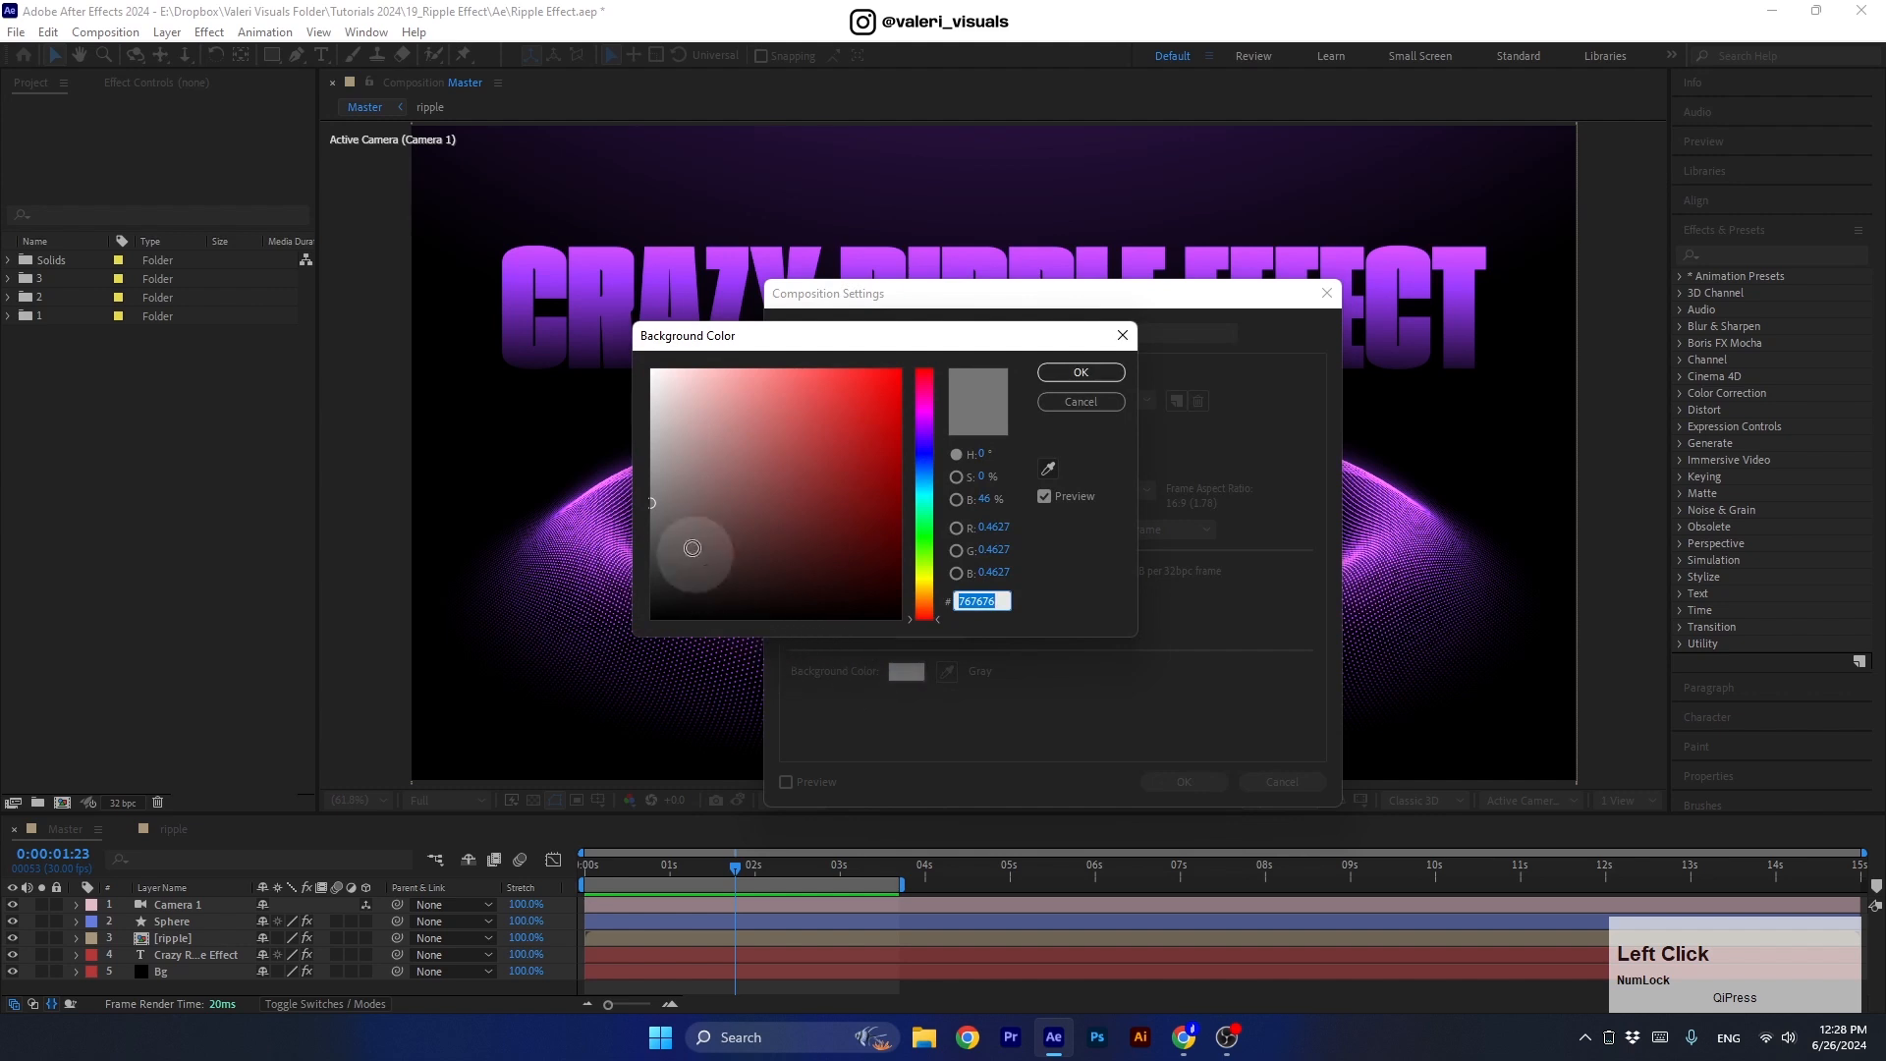
pyautogui.click(675, 516)
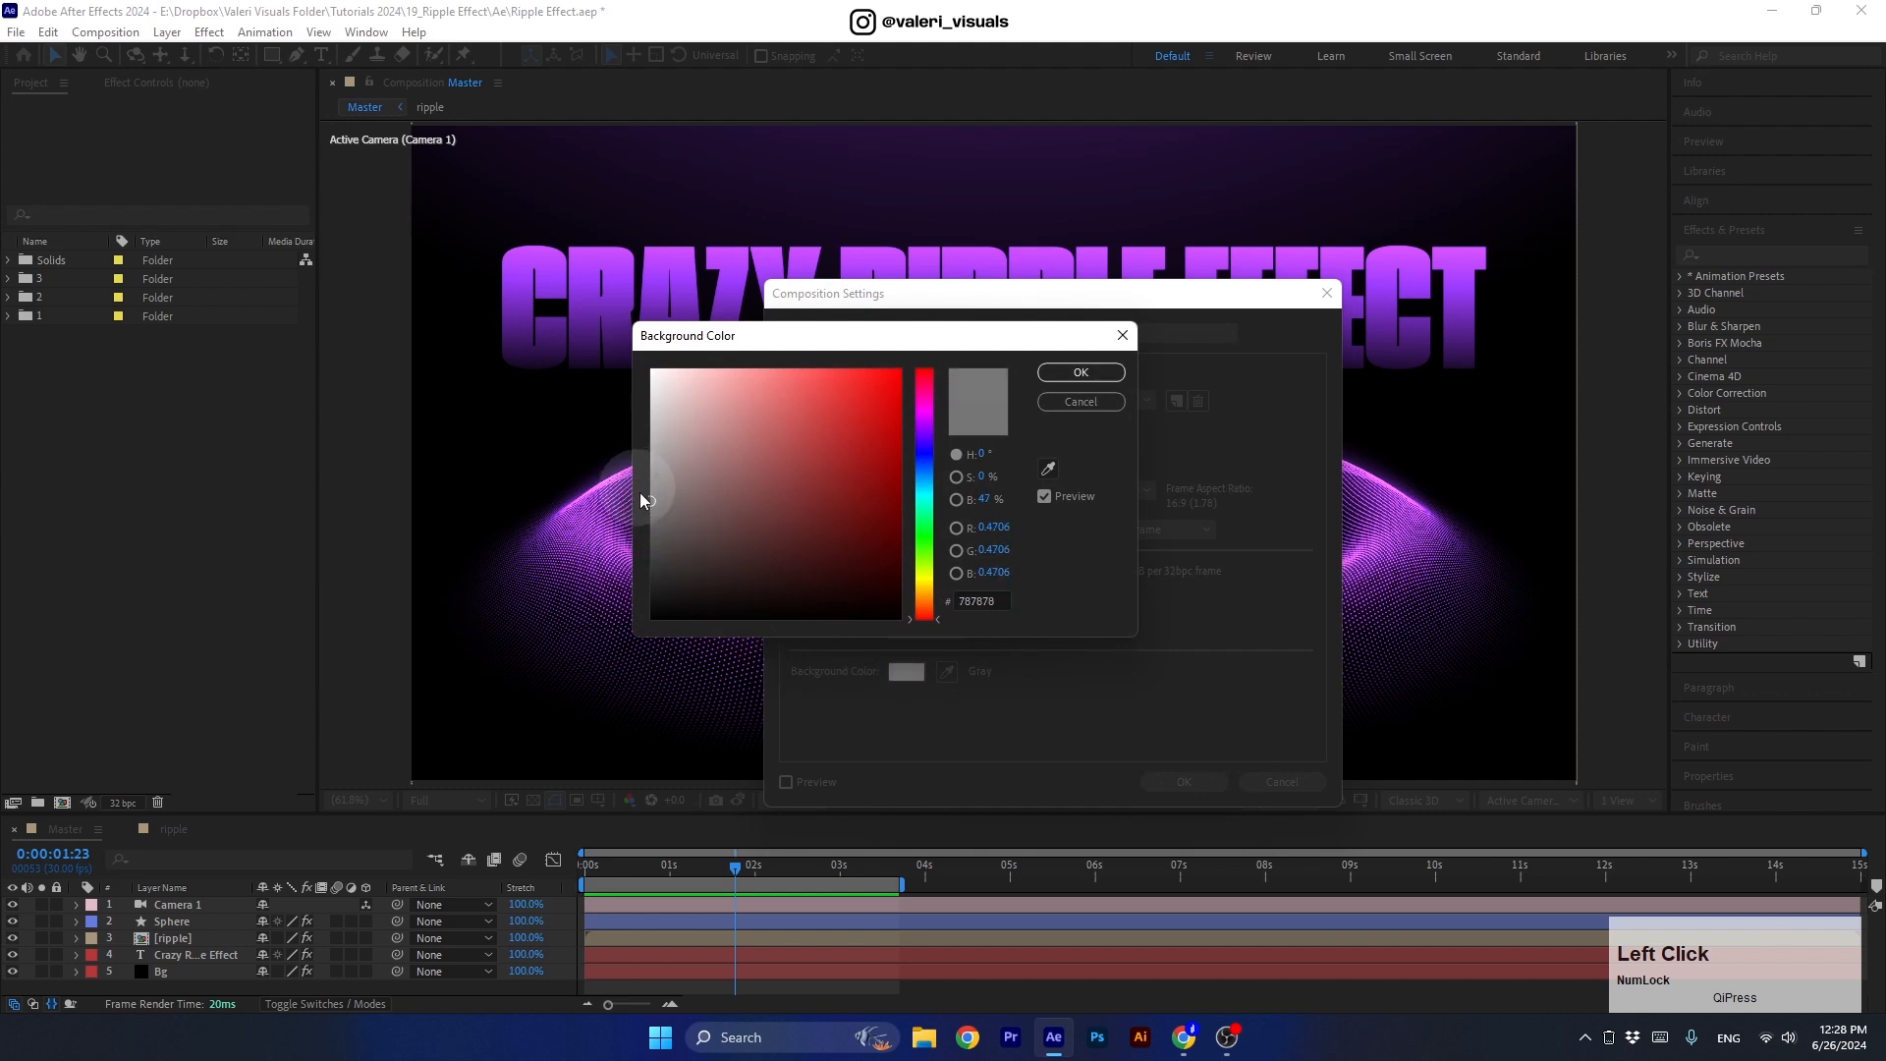
pyautogui.click(1063, 370)
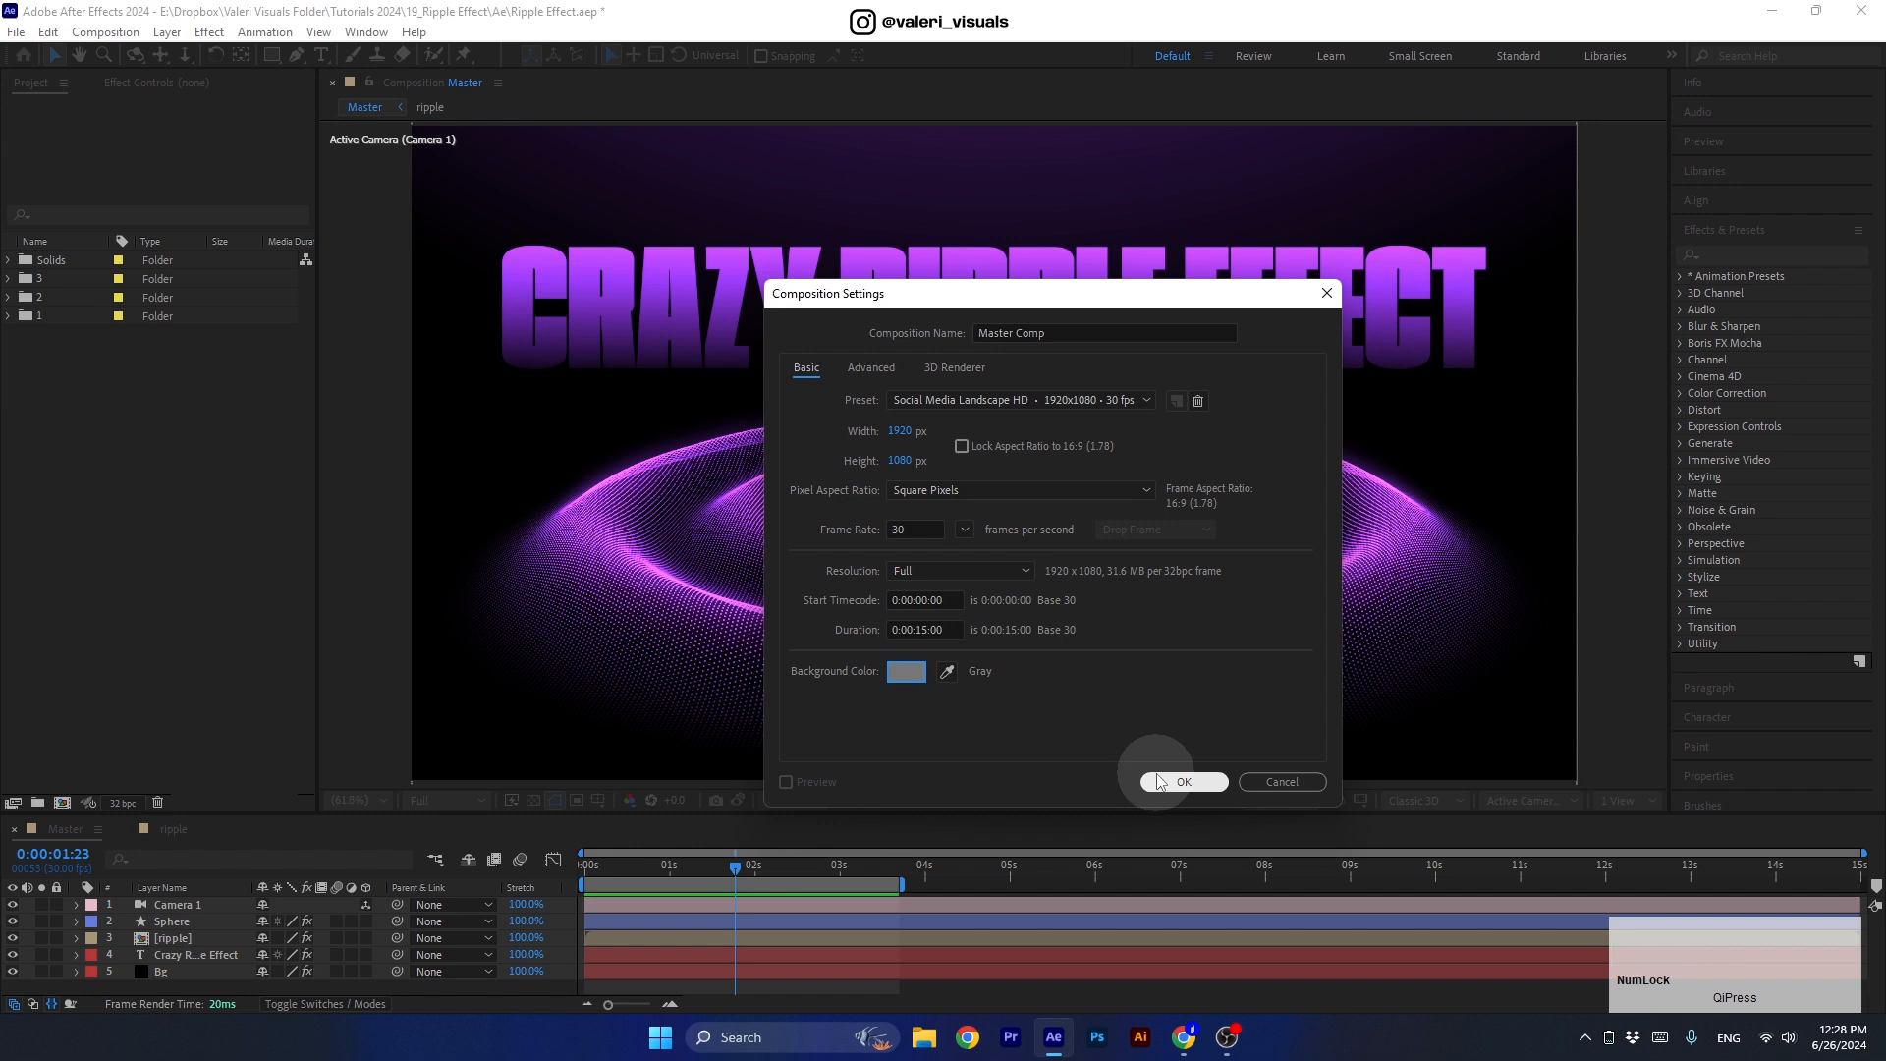
pyautogui.click(1159, 781)
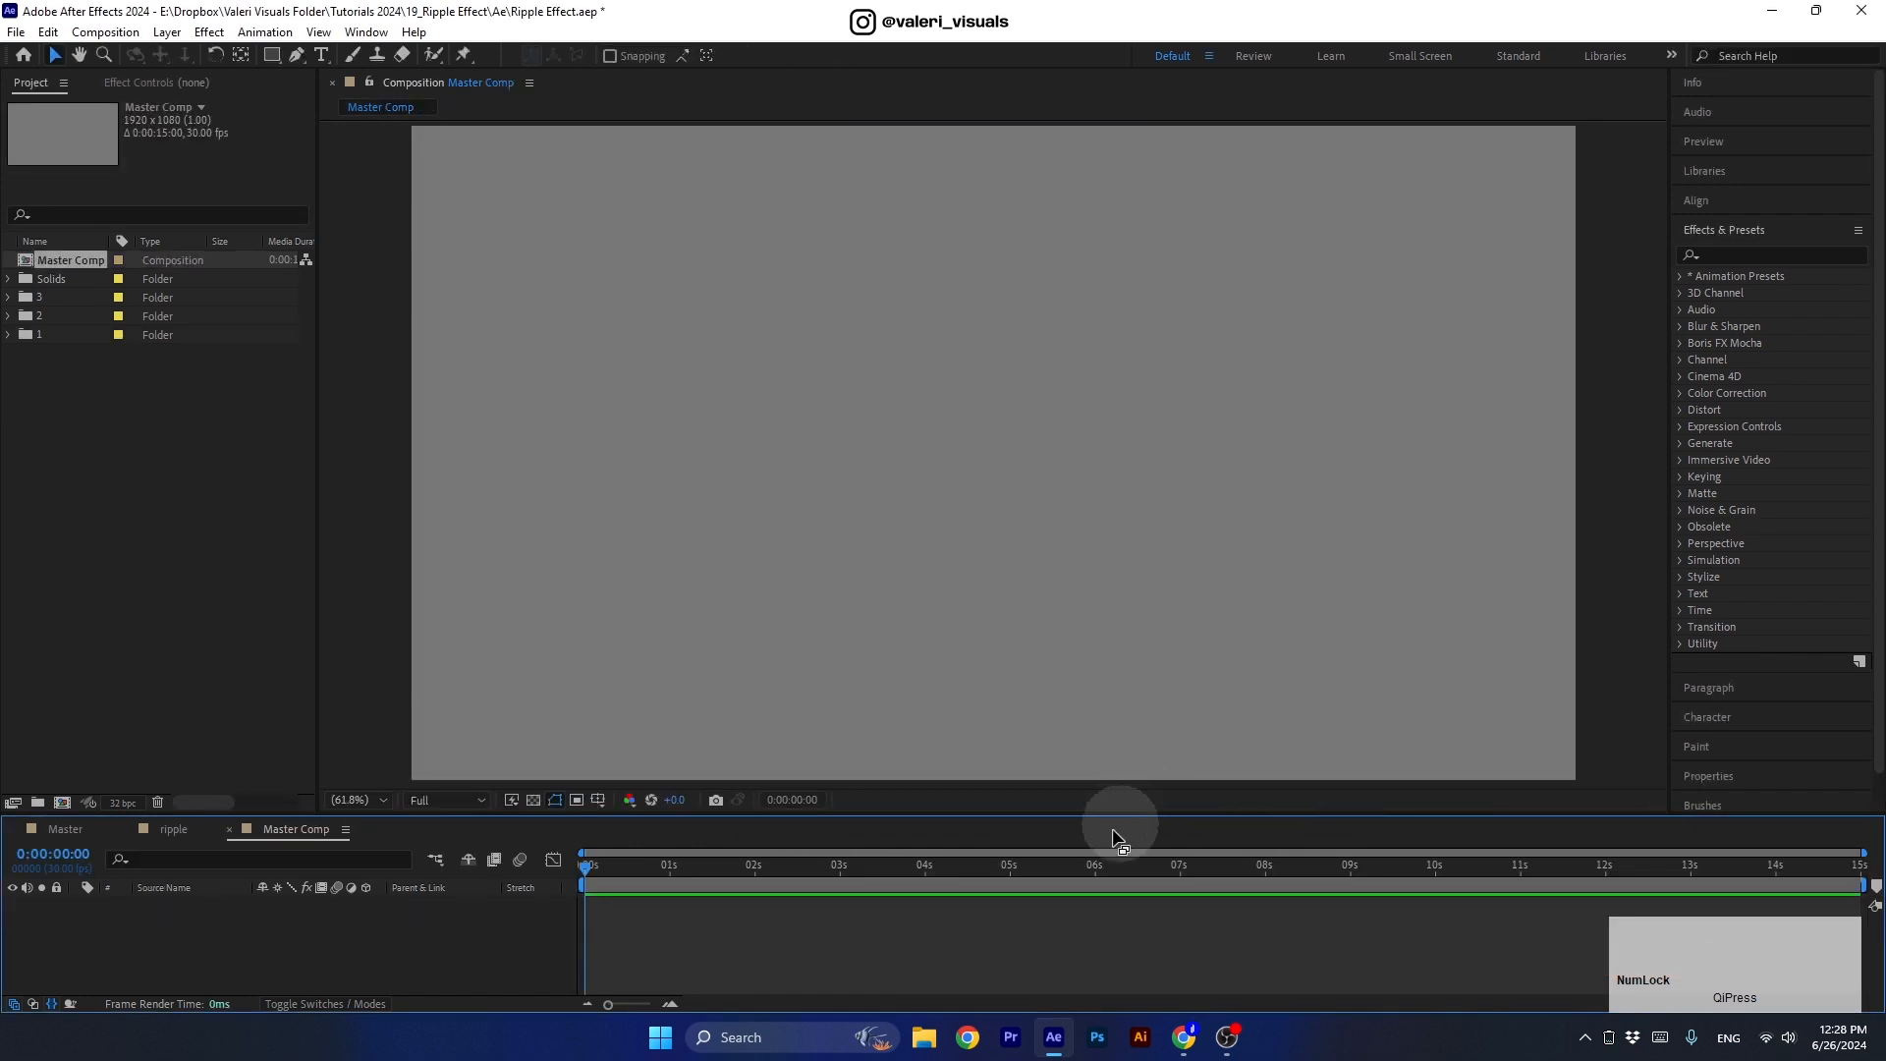
pyautogui.click(127, 829)
pyautogui.click(16, 830)
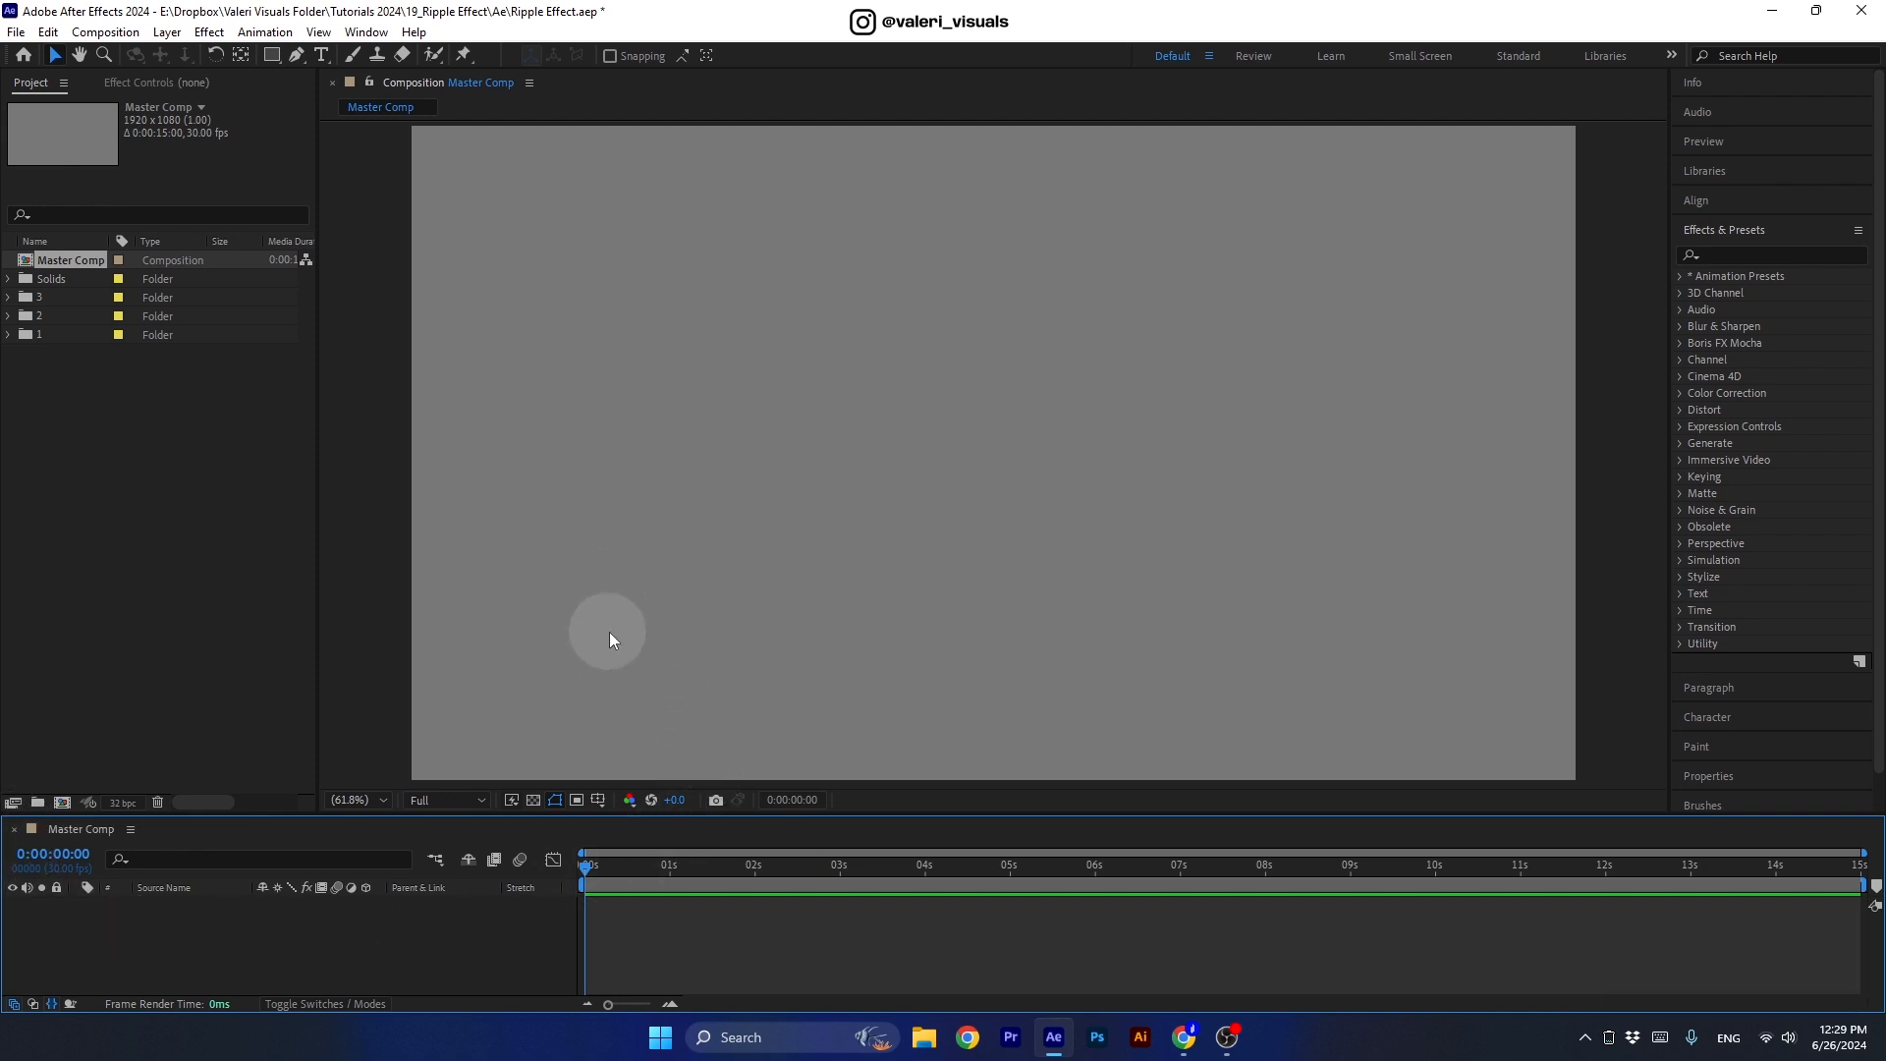
# Create a second composition named Ripple with a height of 1920 px to make it square.
pyautogui.click(105, 32)
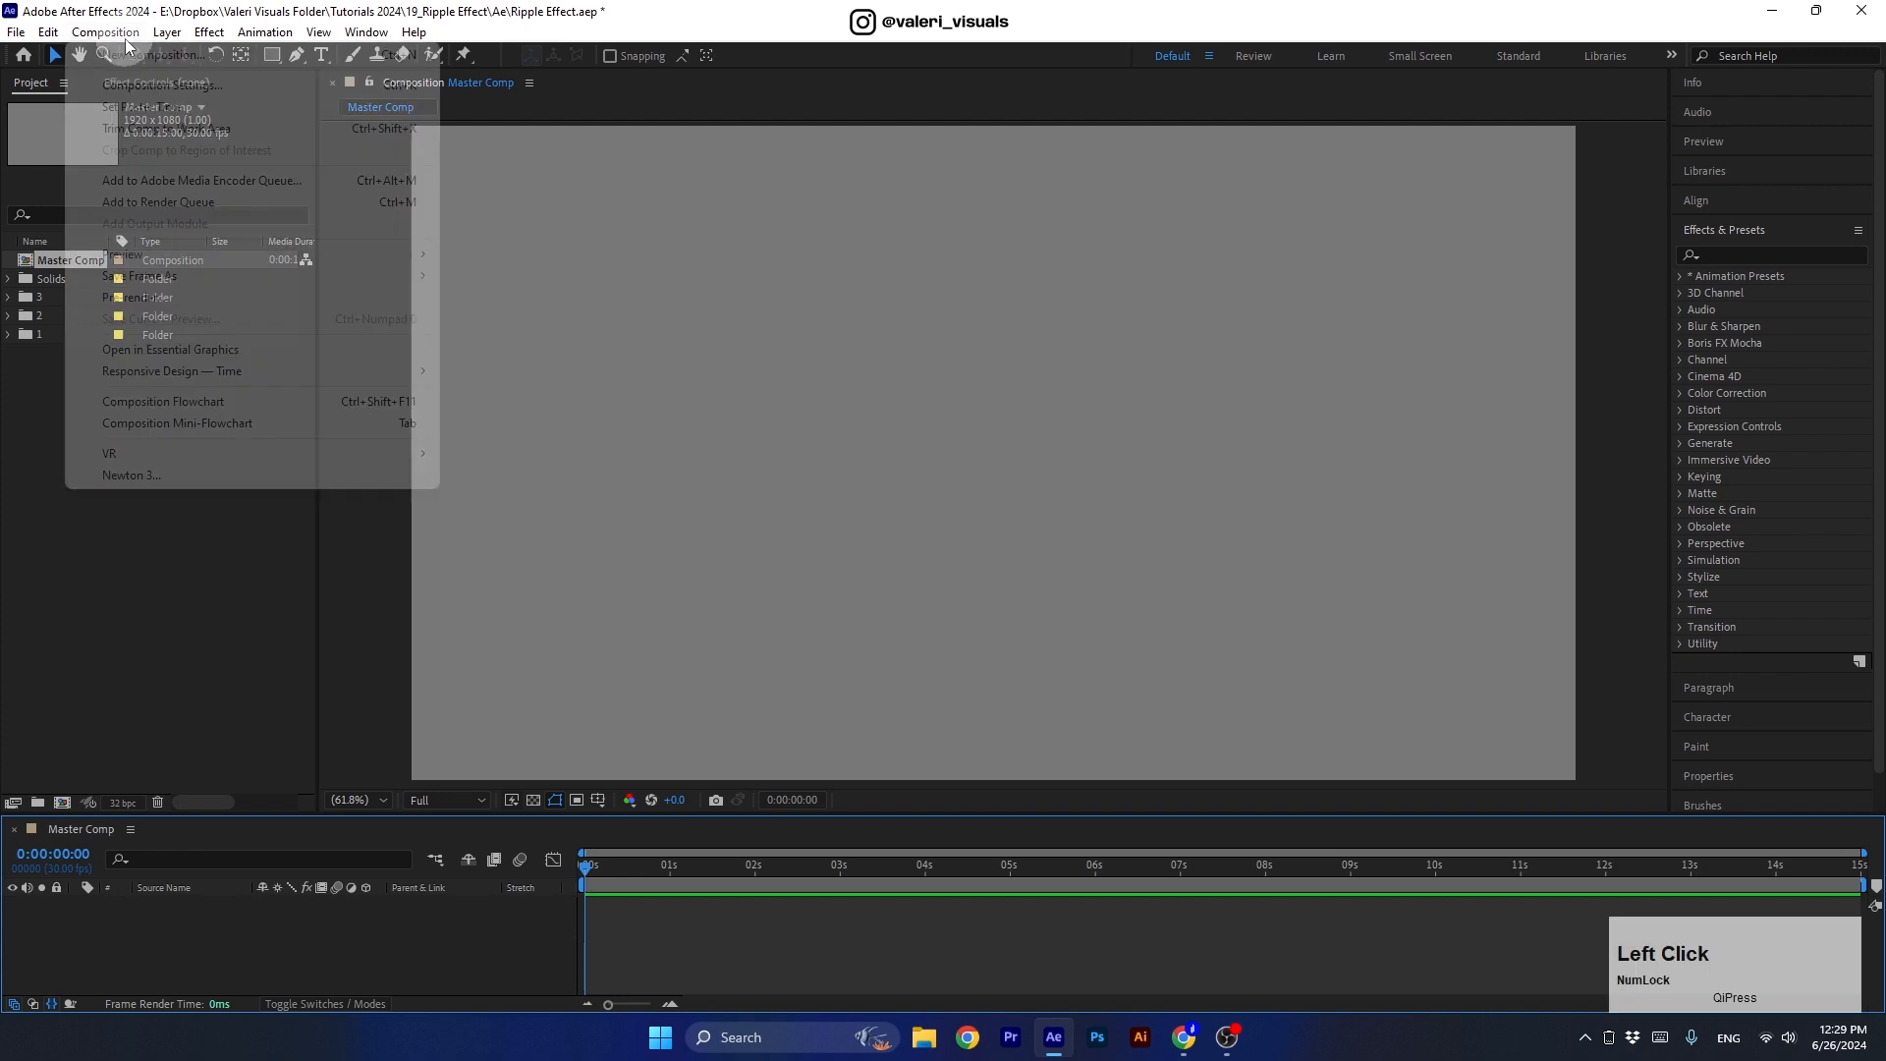
pyautogui.click(133, 51)
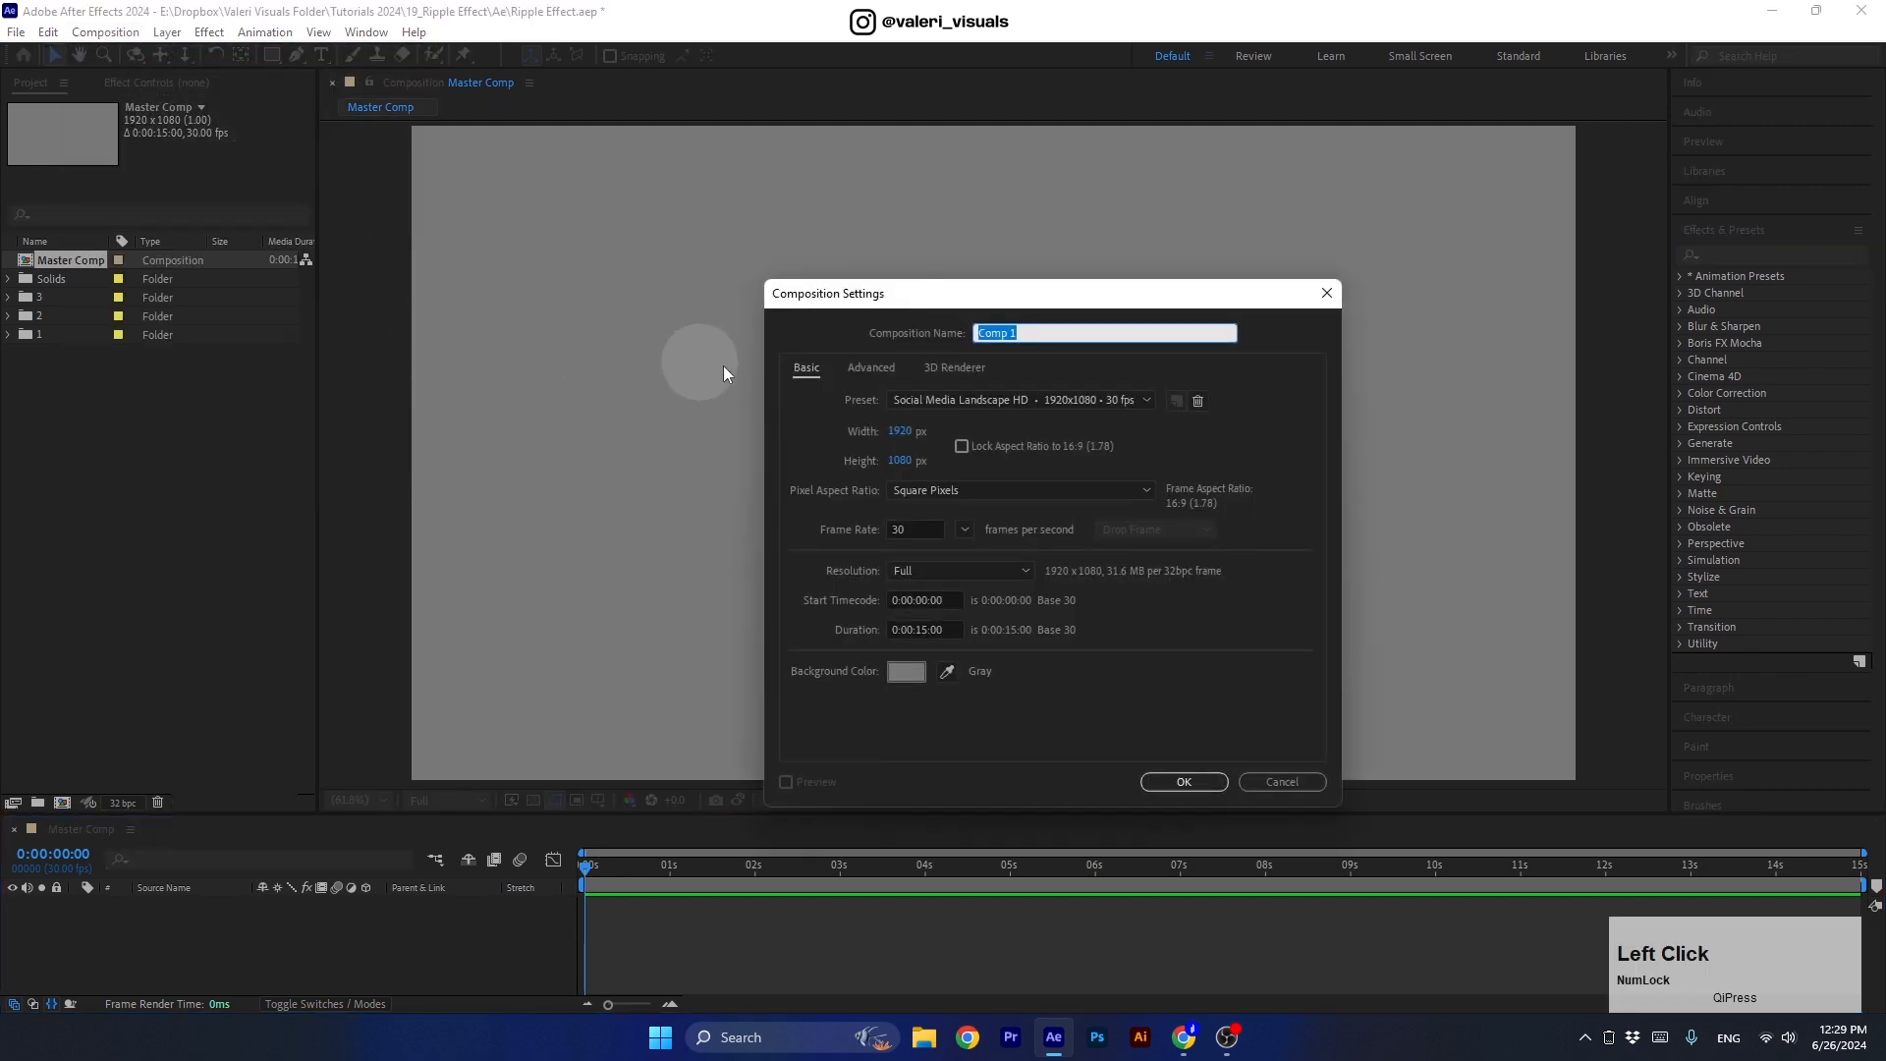
pyautogui.write('R')
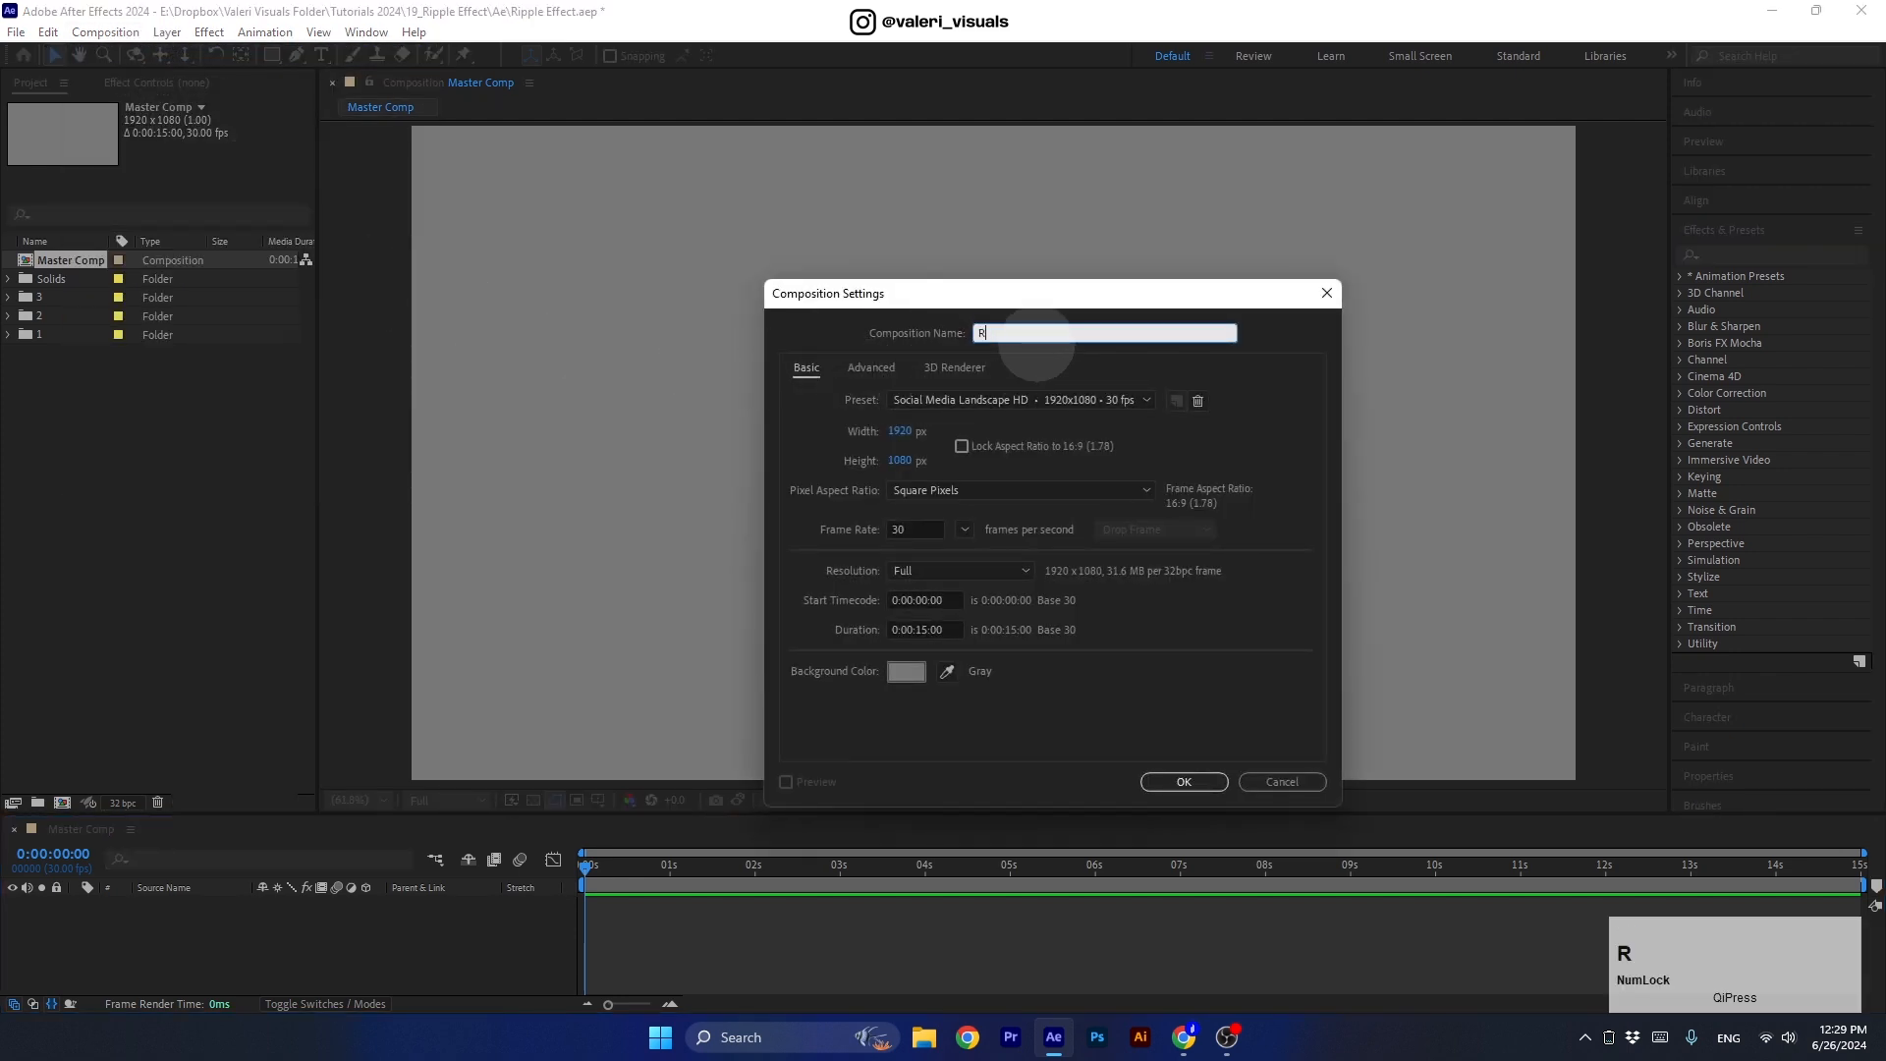
pyautogui.write('ipple')
pyautogui.click(905, 458)
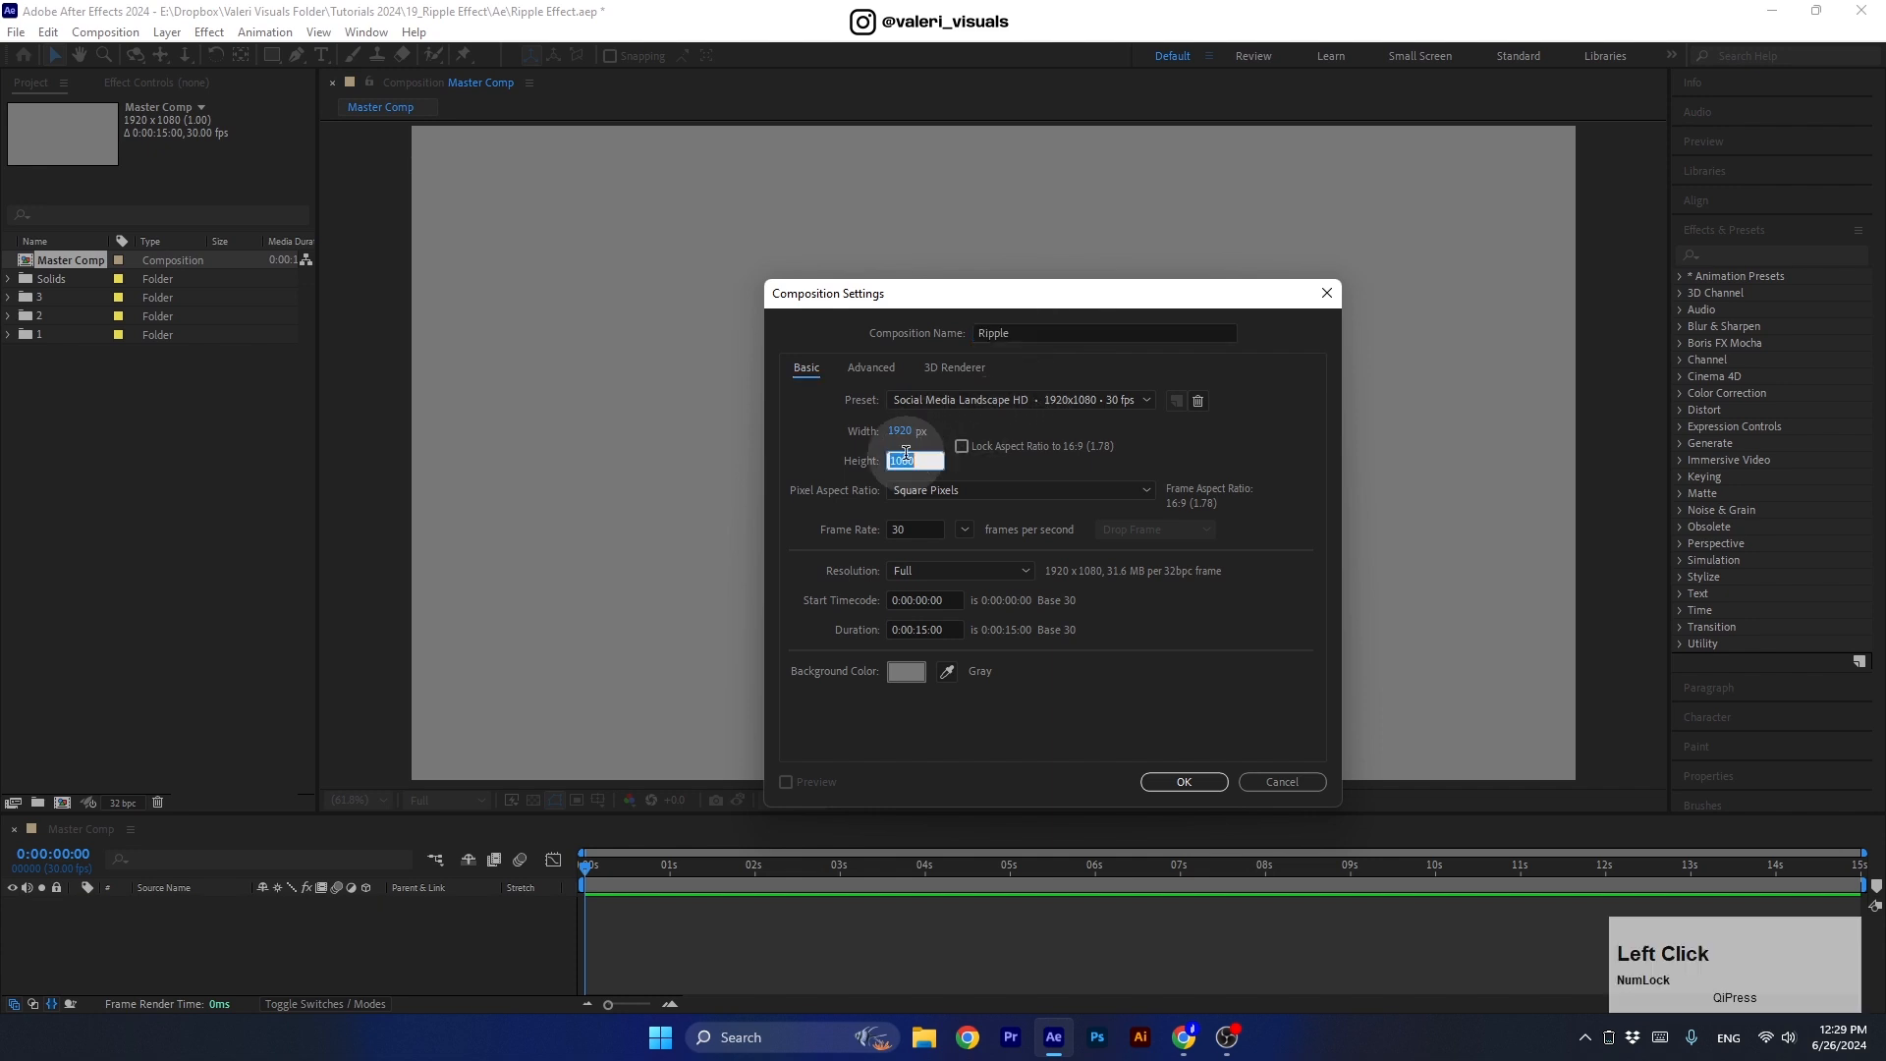
pyautogui.write('19')
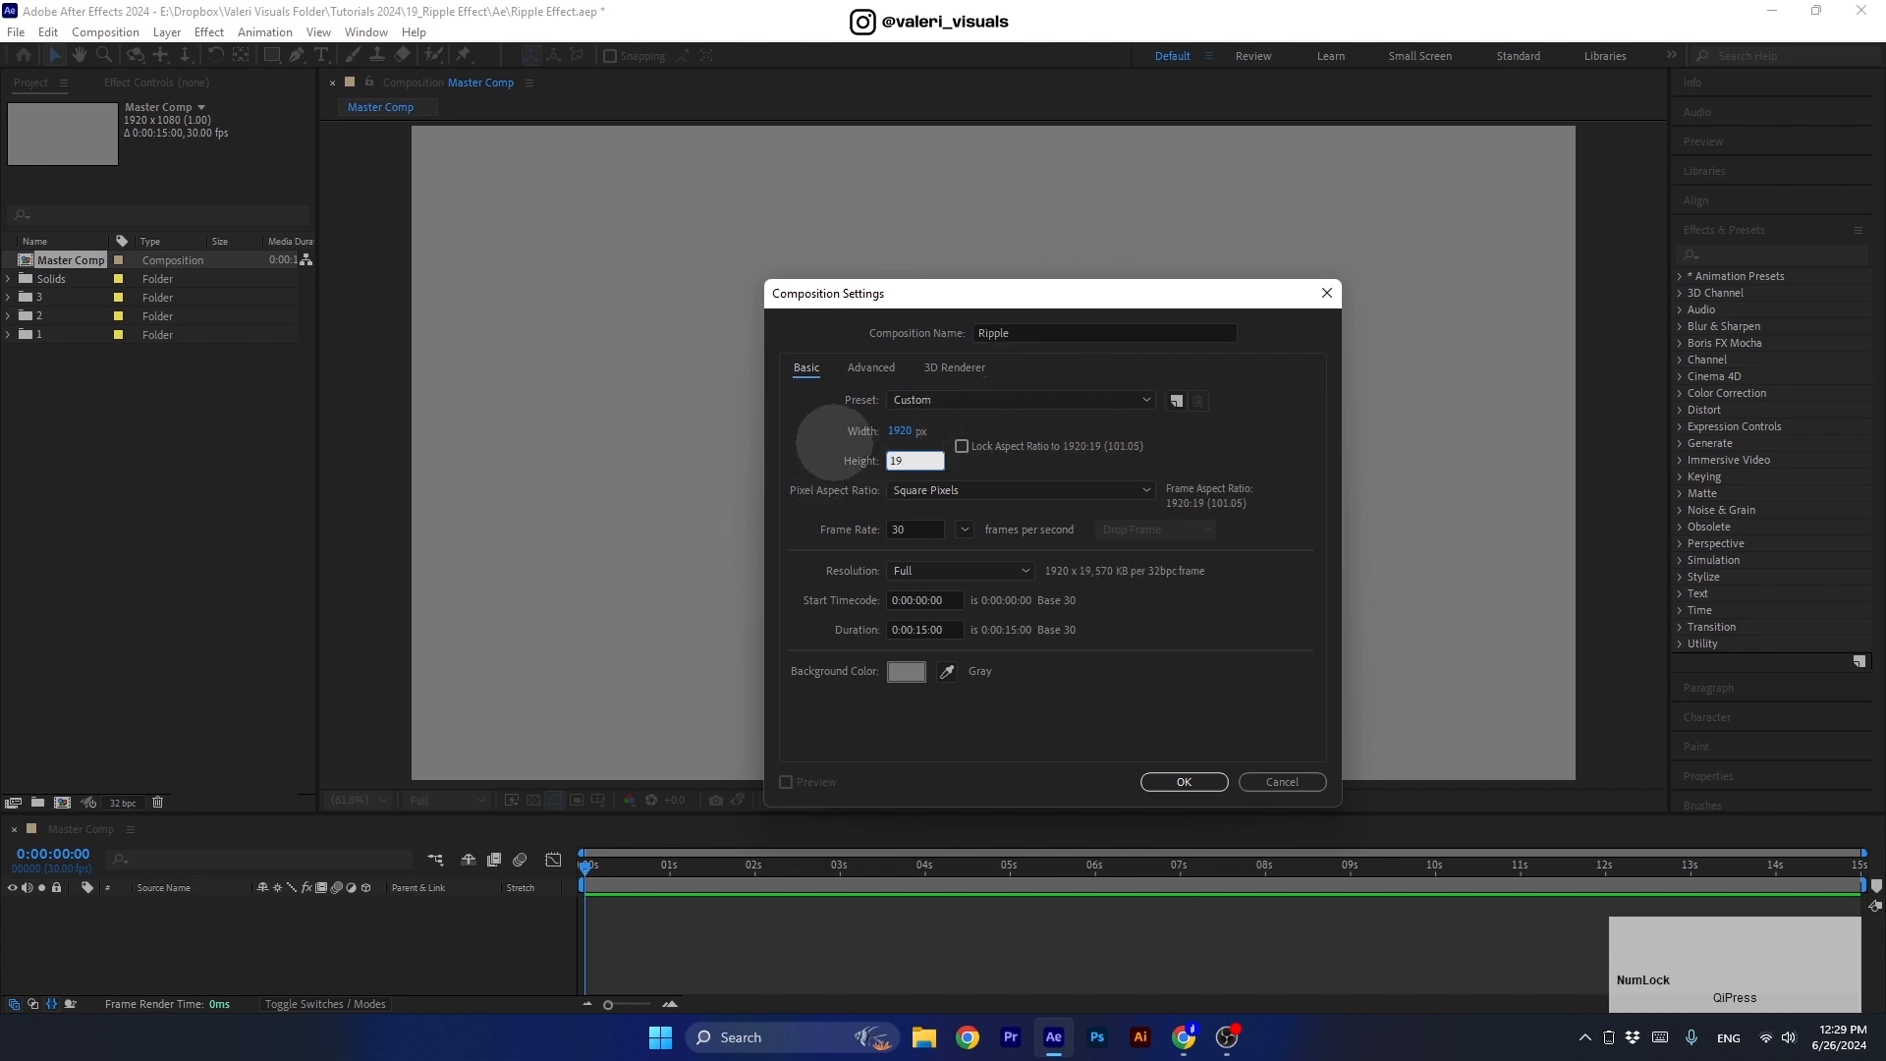
pyautogui.write('20')
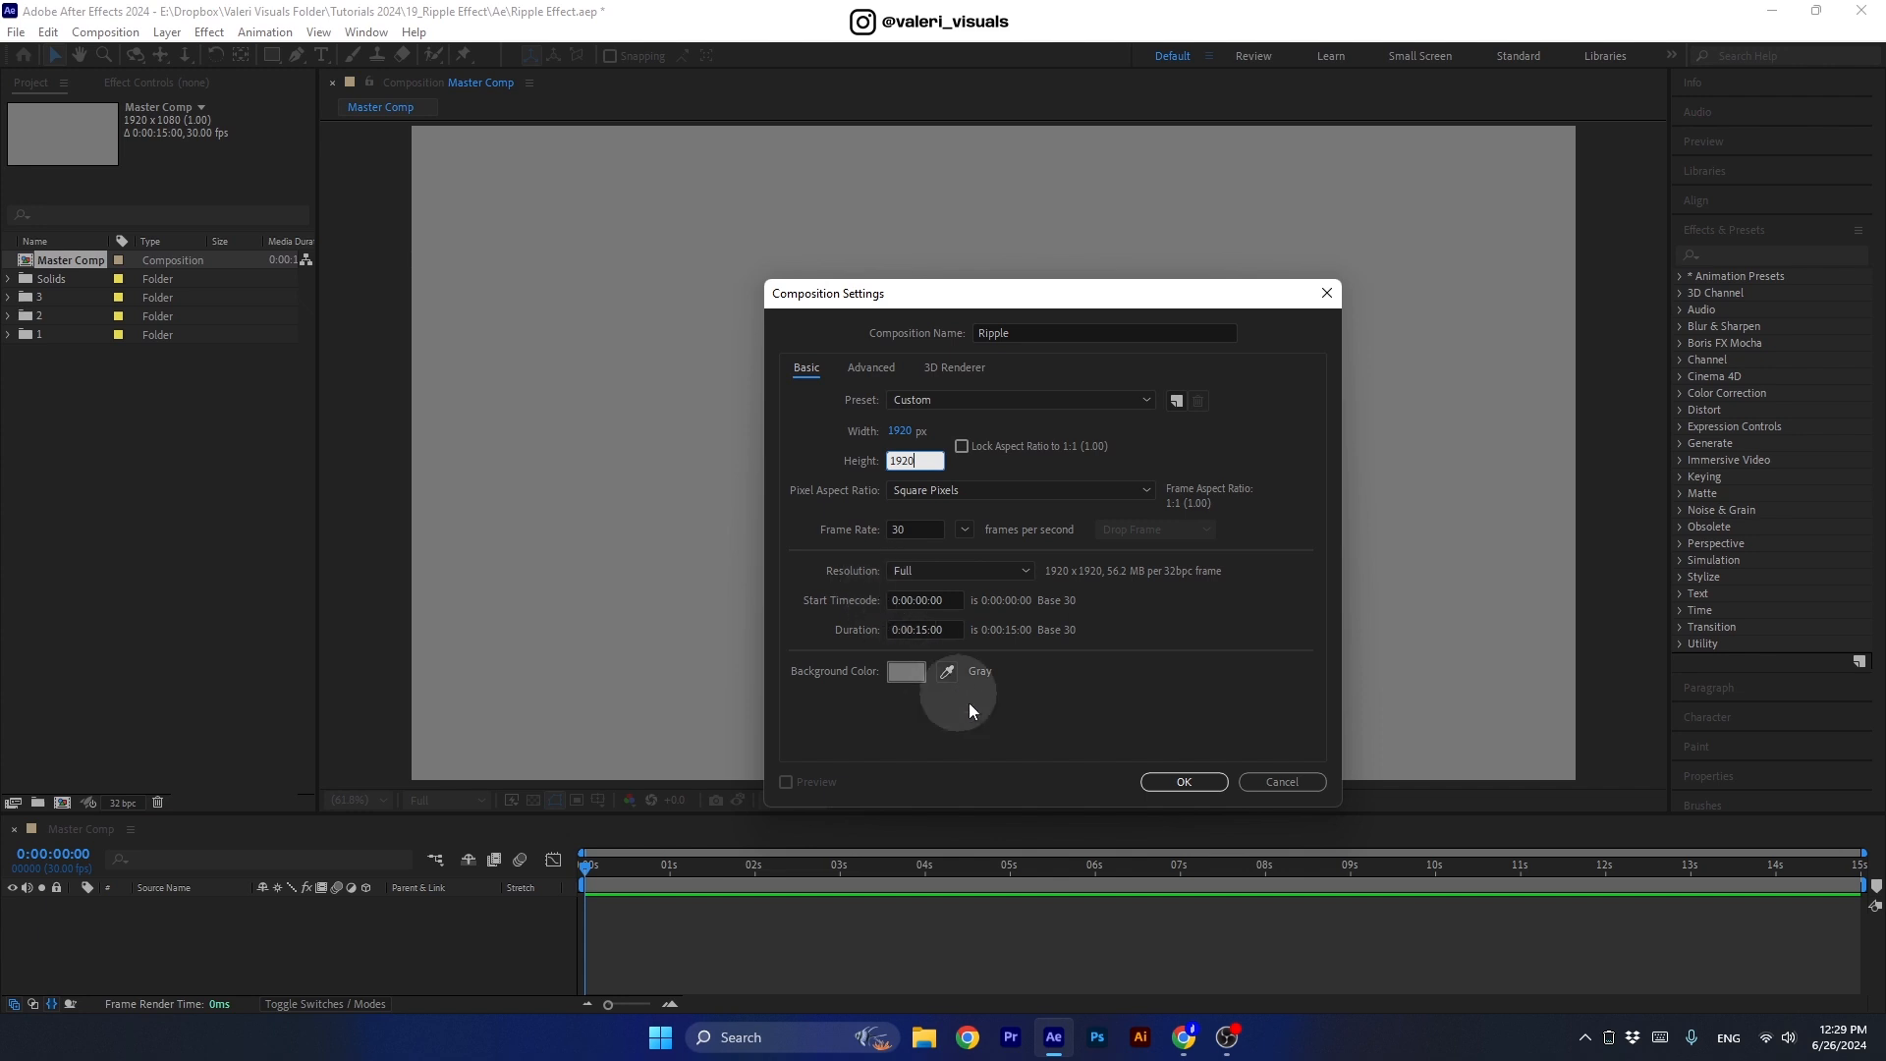
pyautogui.click(1169, 781)
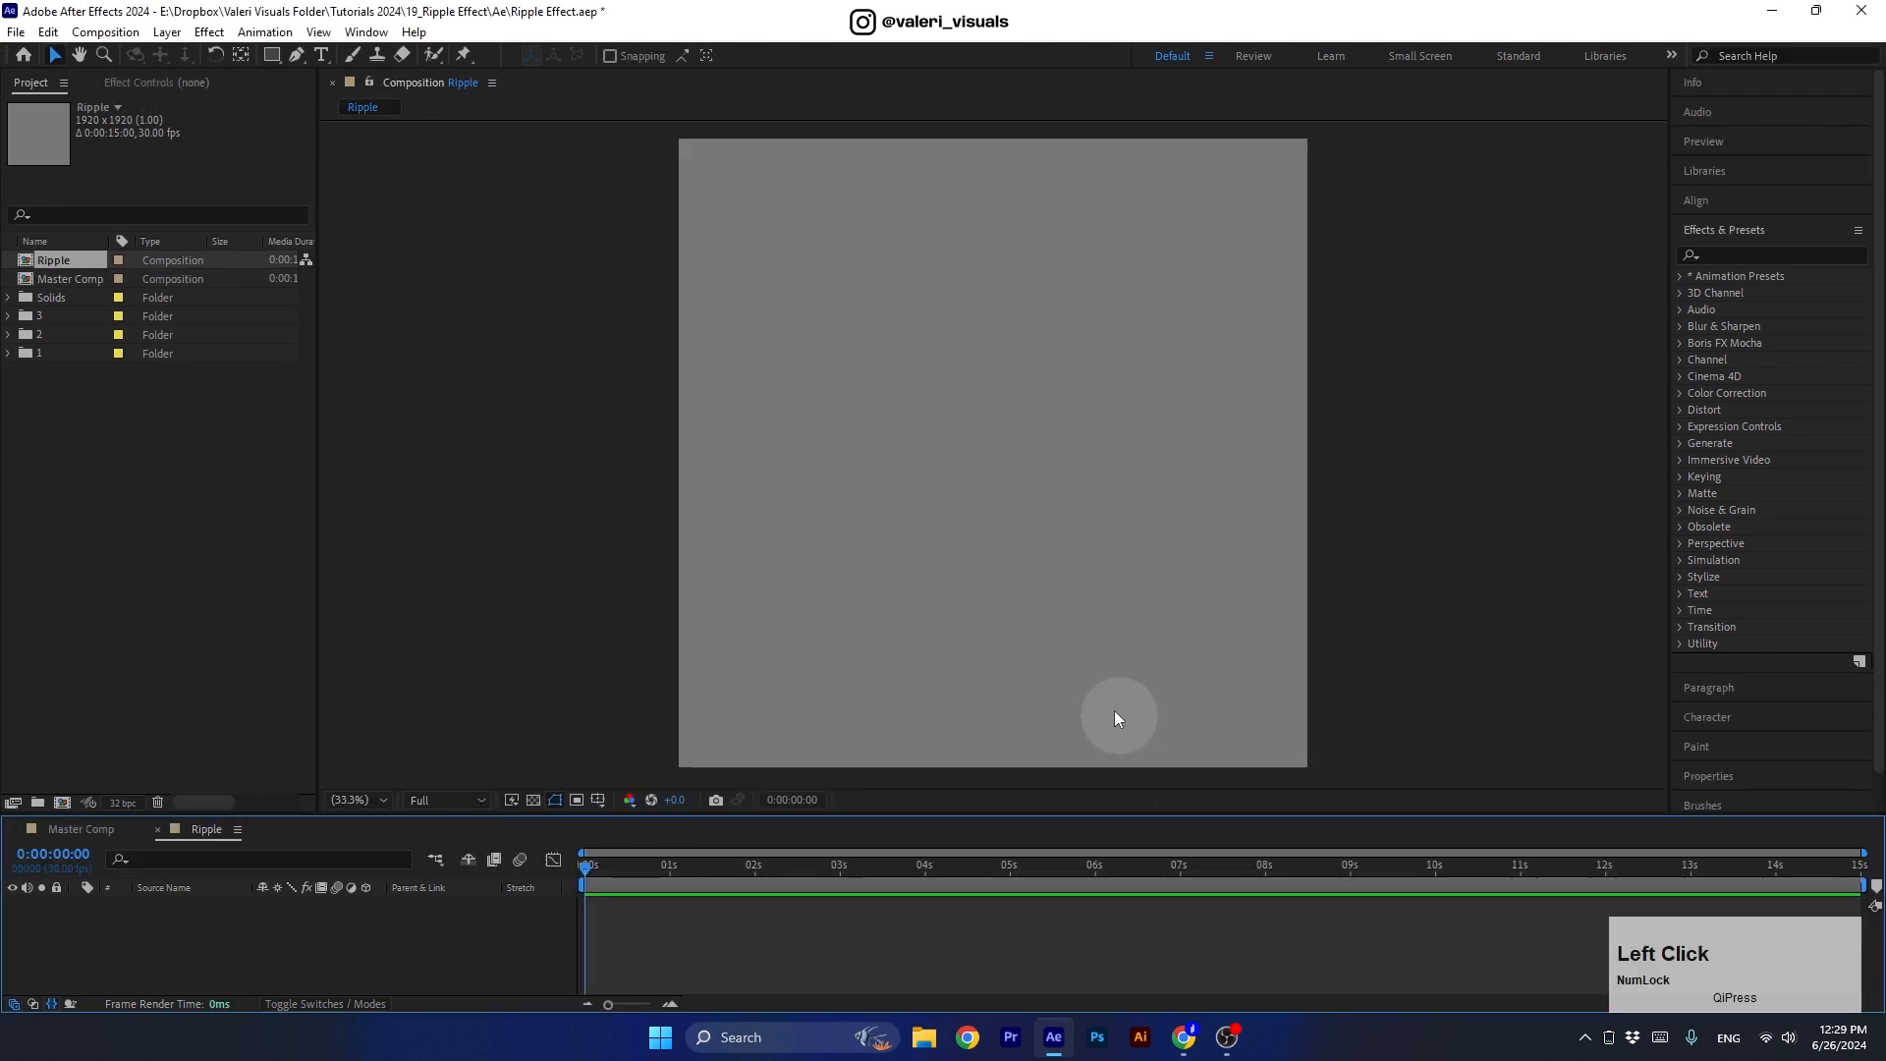
# Add a black, comp-sized solid named Bg to the Ripple composition and lock its layer.
pyautogui.rightClick(261, 947)
pyautogui.moveTo(315, 704)
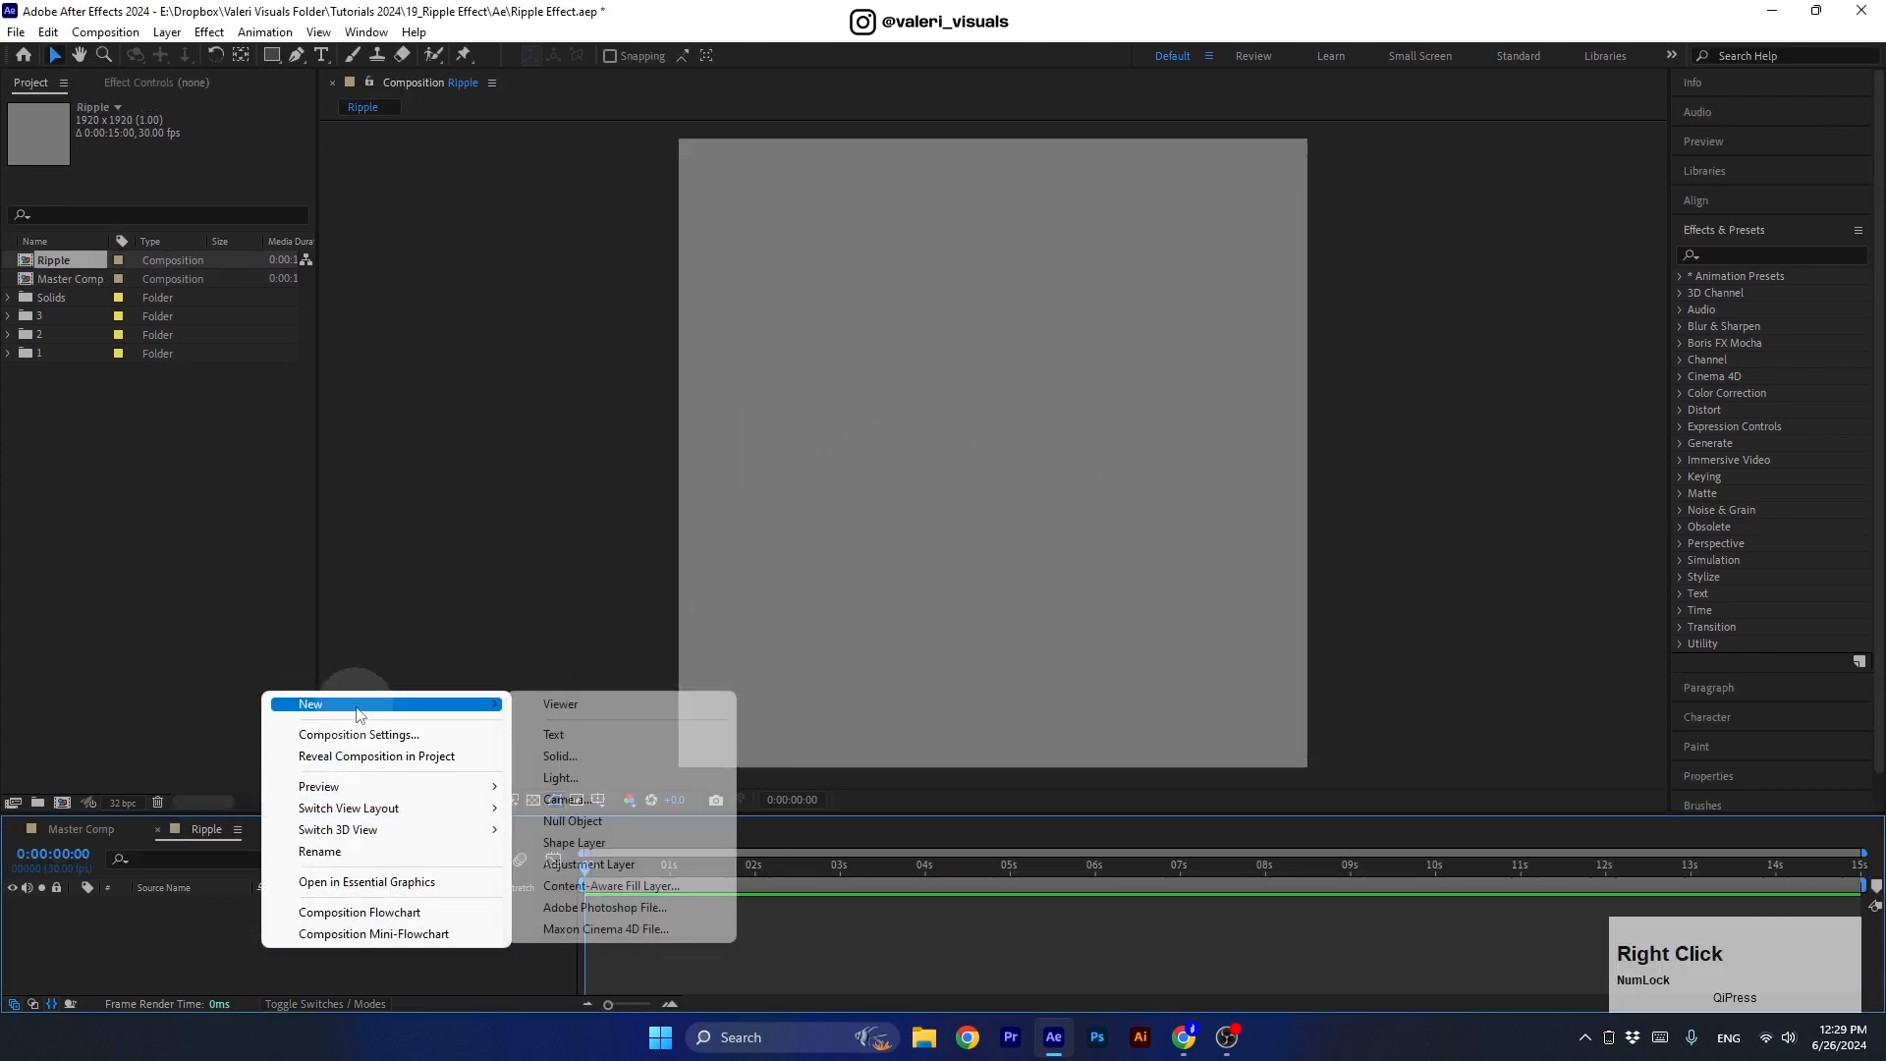
pyautogui.click(570, 756)
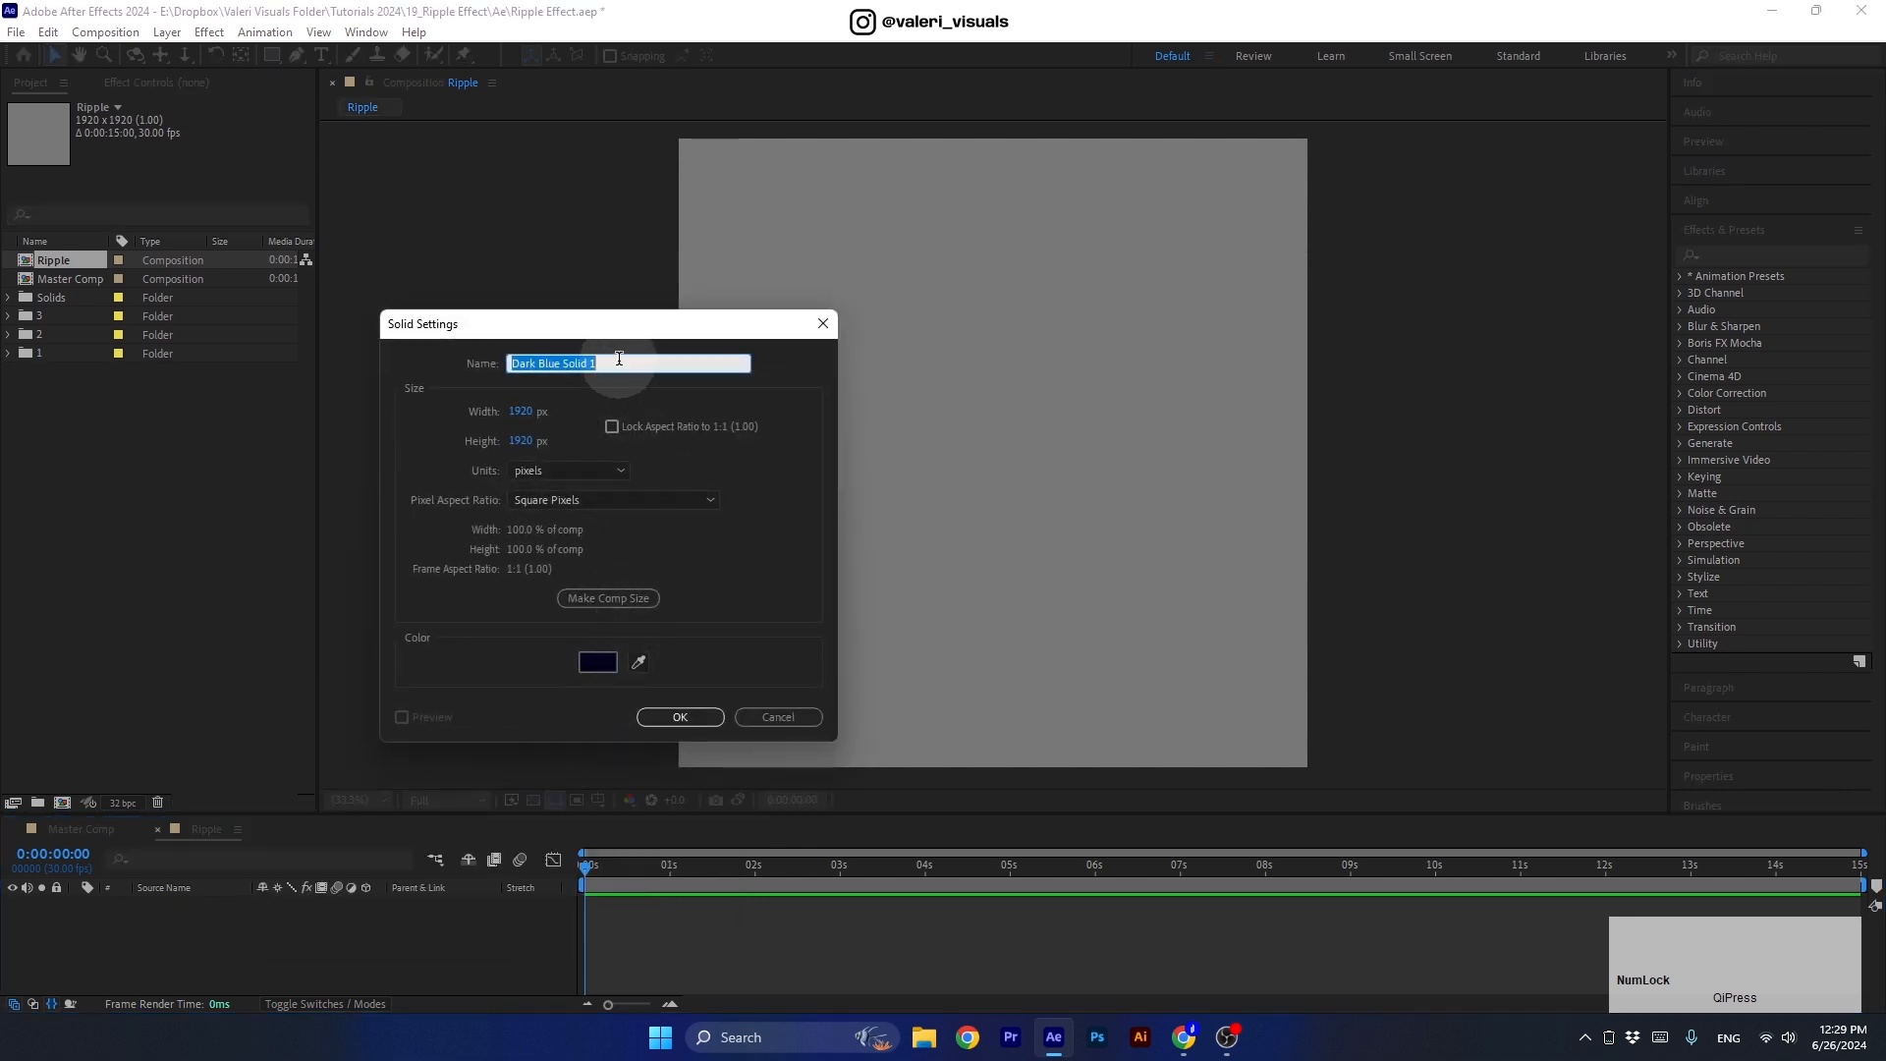
pyautogui.write('Bg')
pyautogui.click(590, 597)
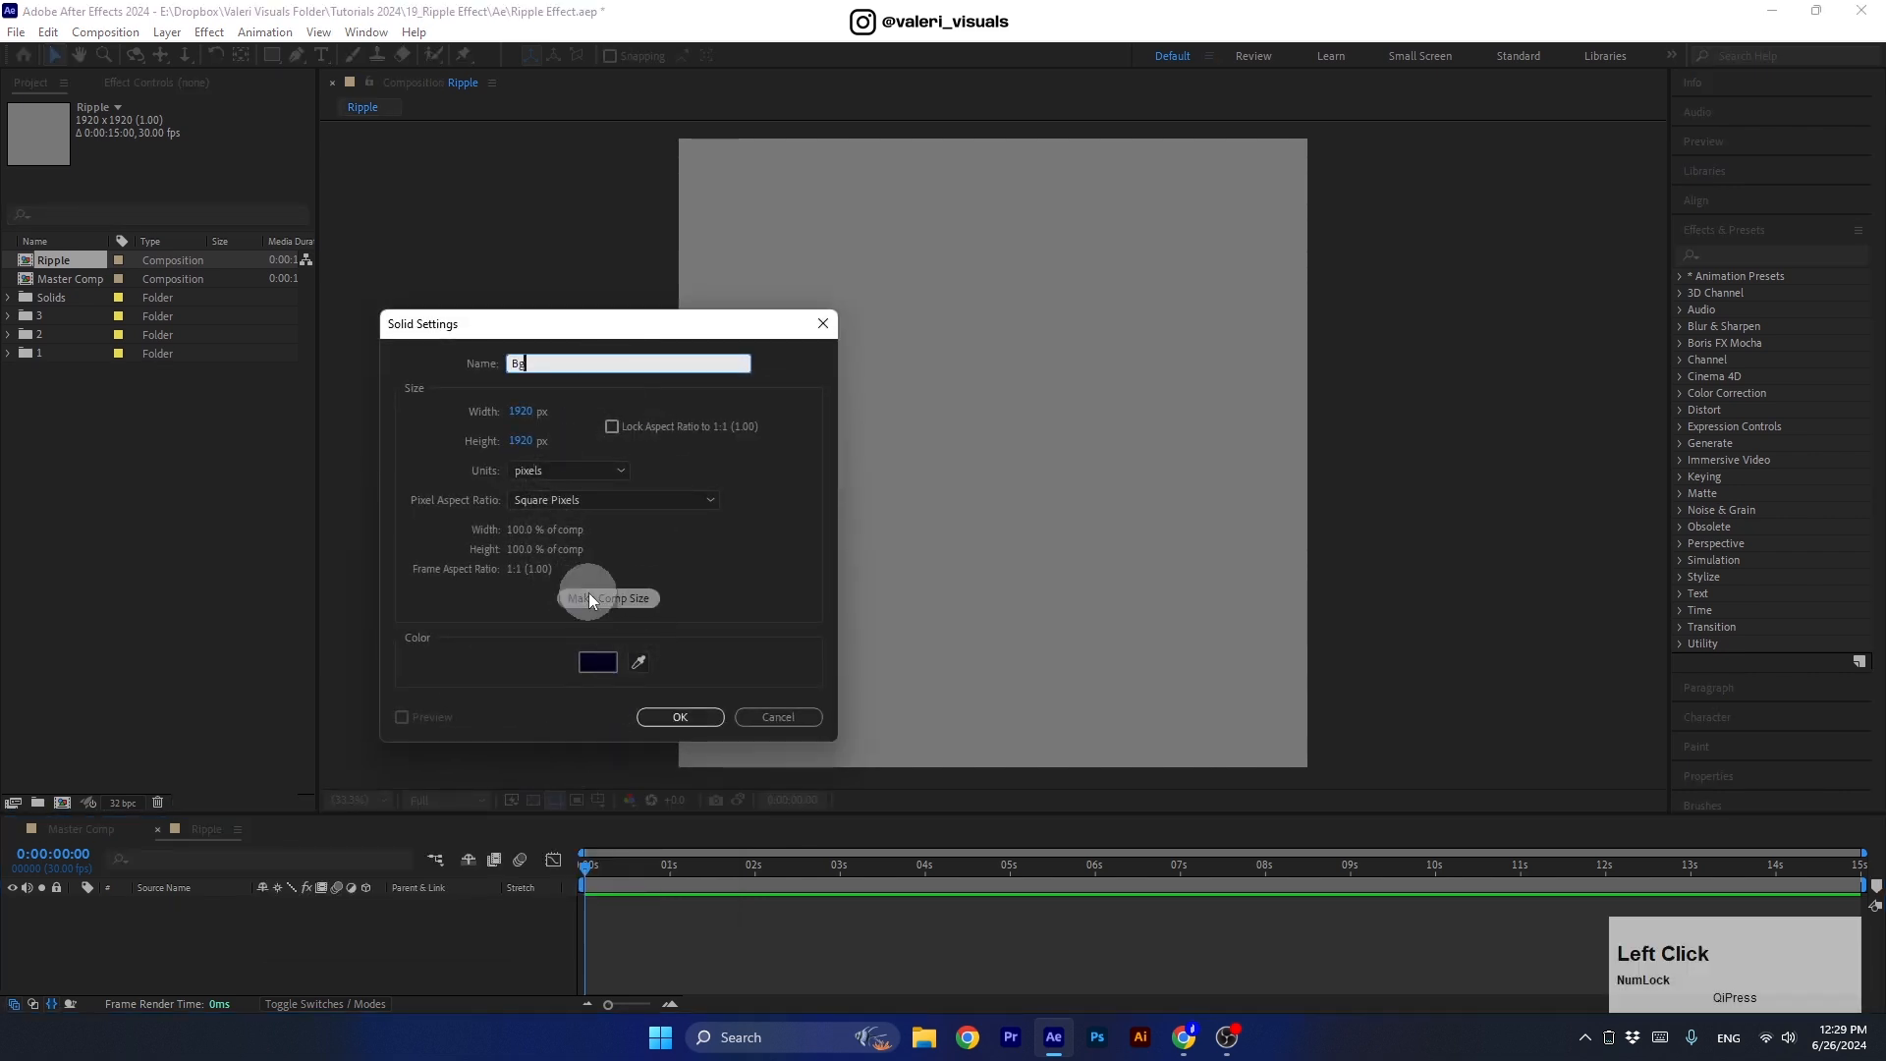
pyautogui.click(599, 656)
pyautogui.moveTo(699, 565); pyautogui.dragTo(623, 646)
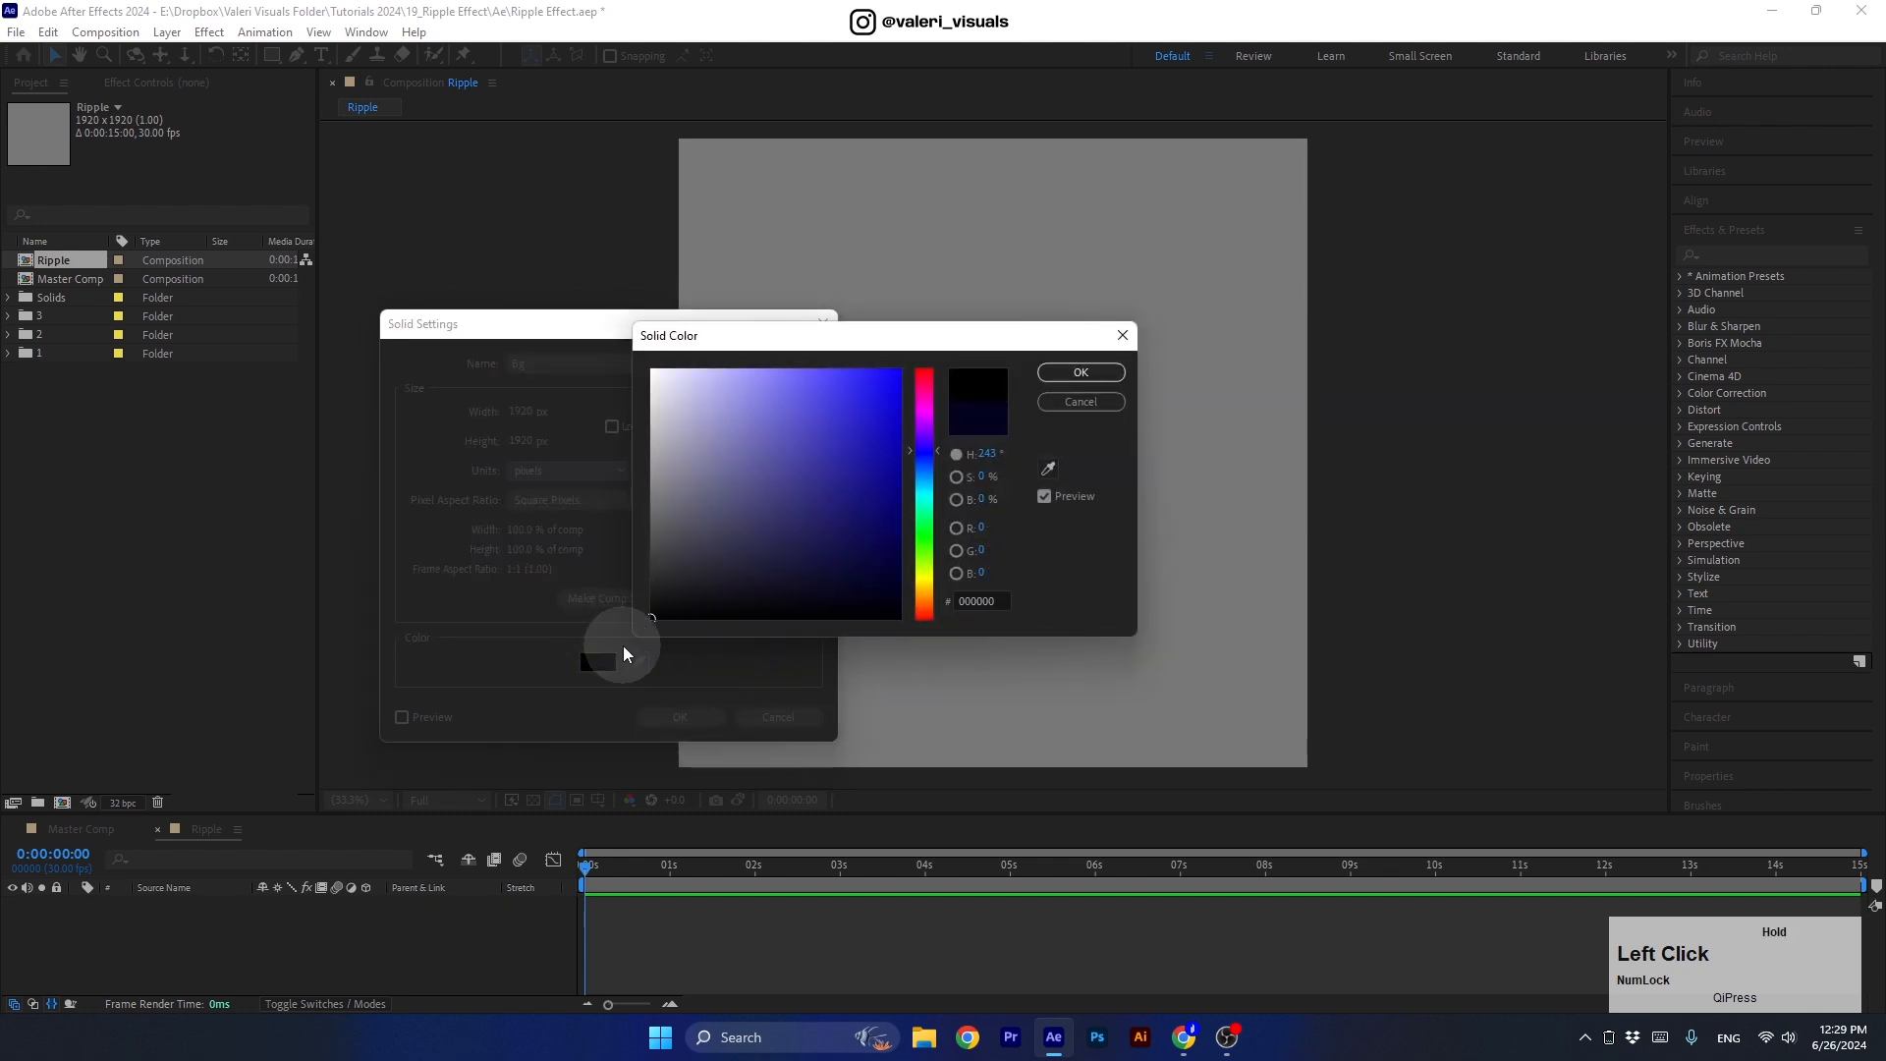
pyautogui.click(1081, 373)
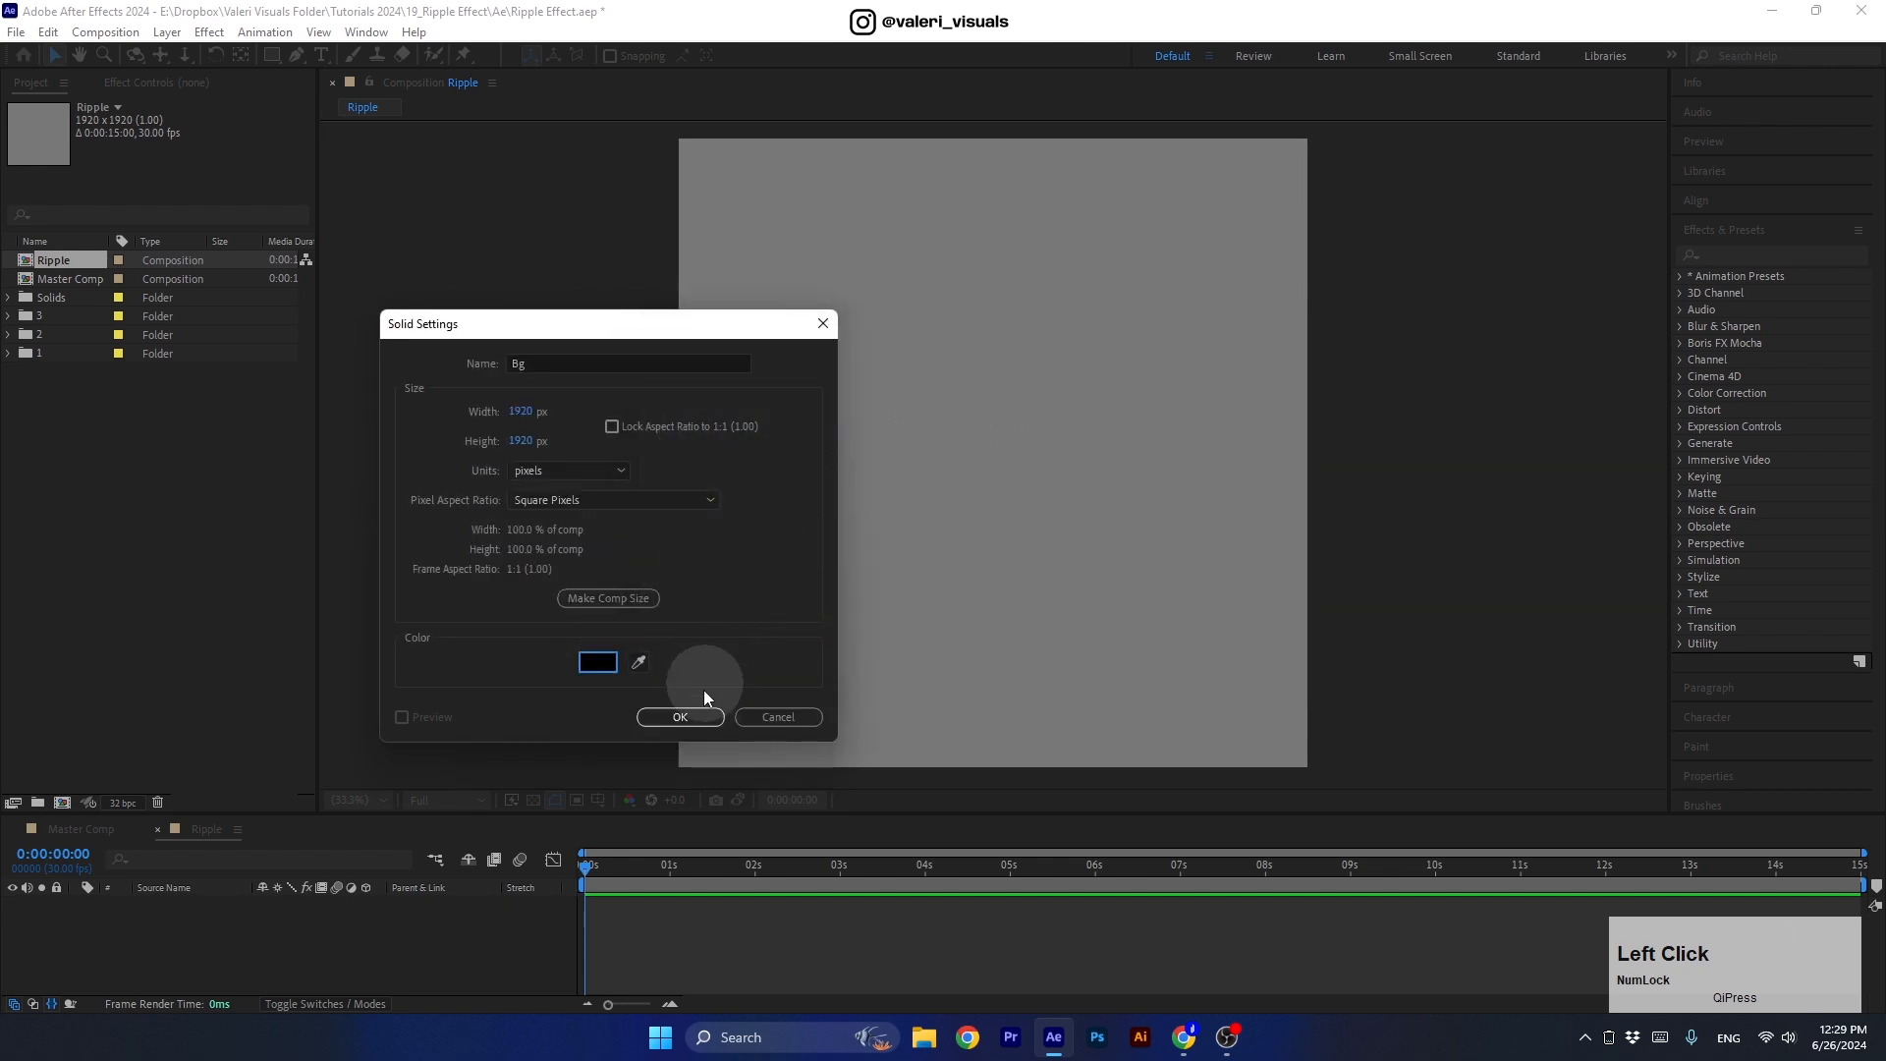
pyautogui.click(690, 717)
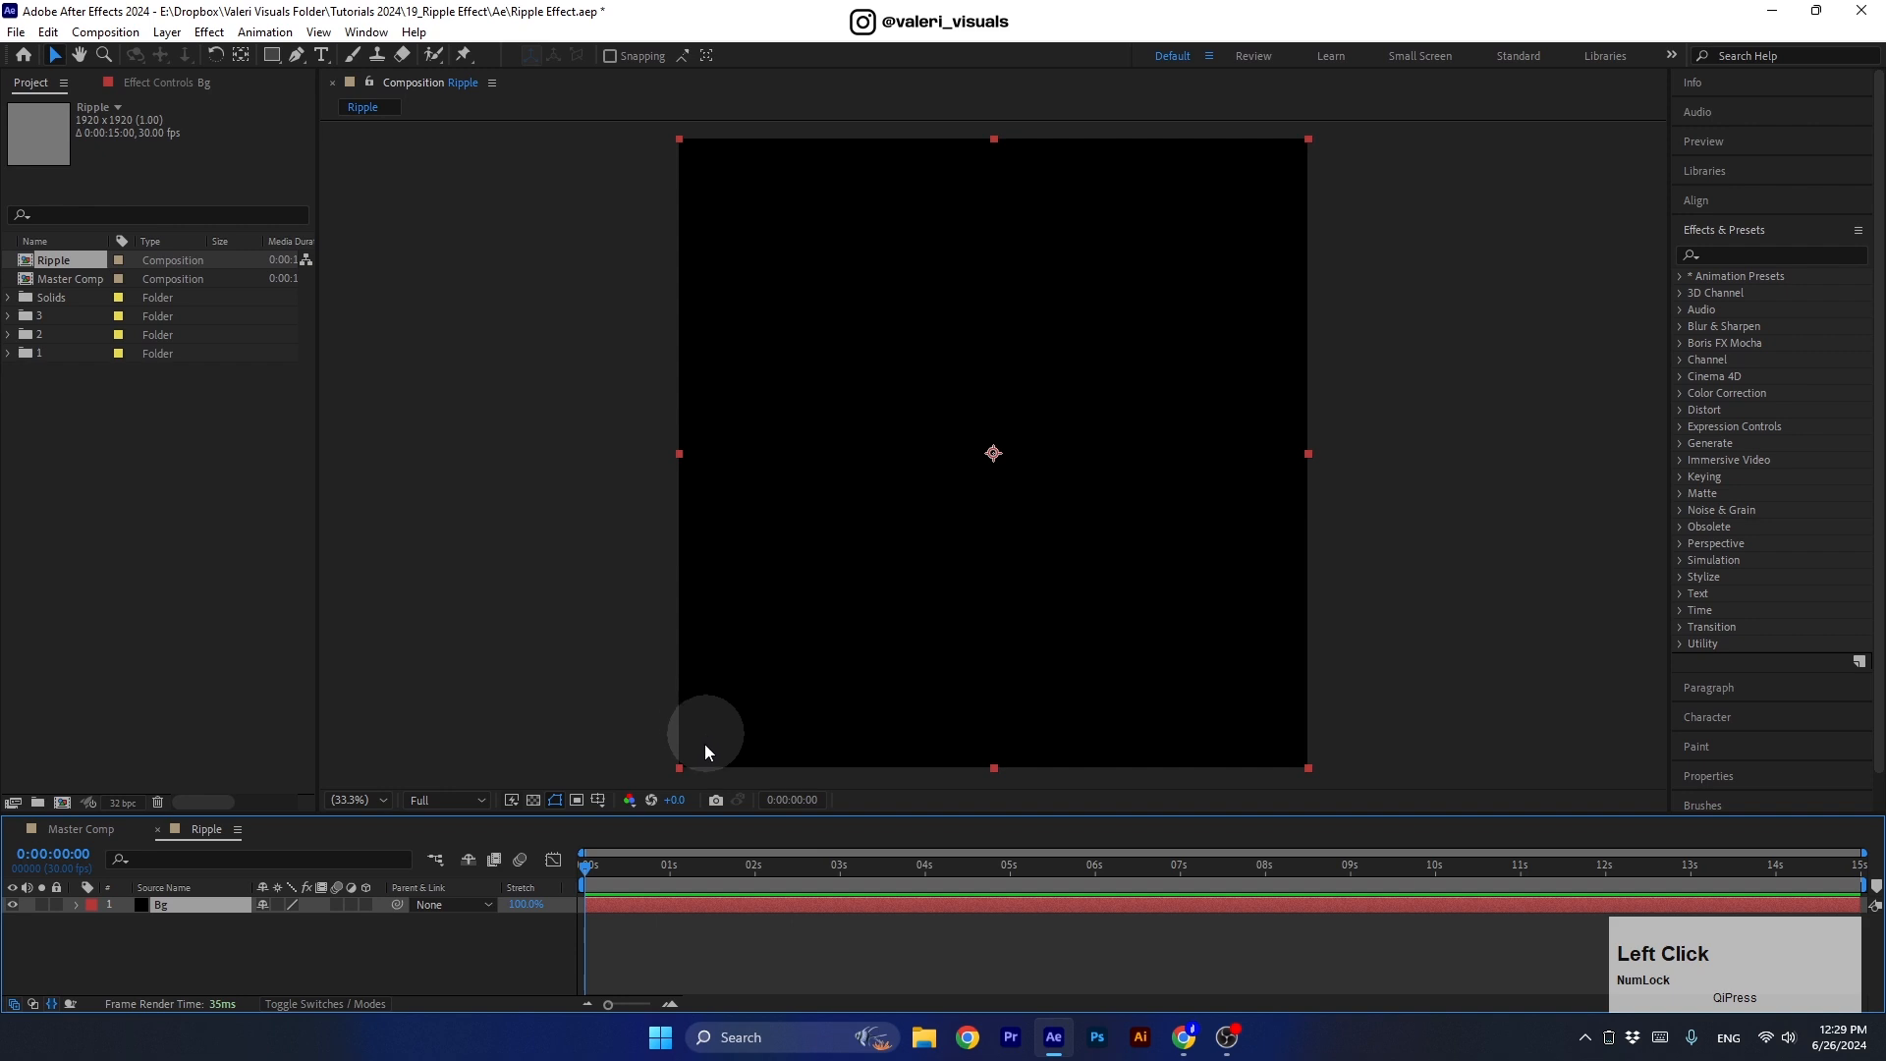
pyautogui.click(57, 905)
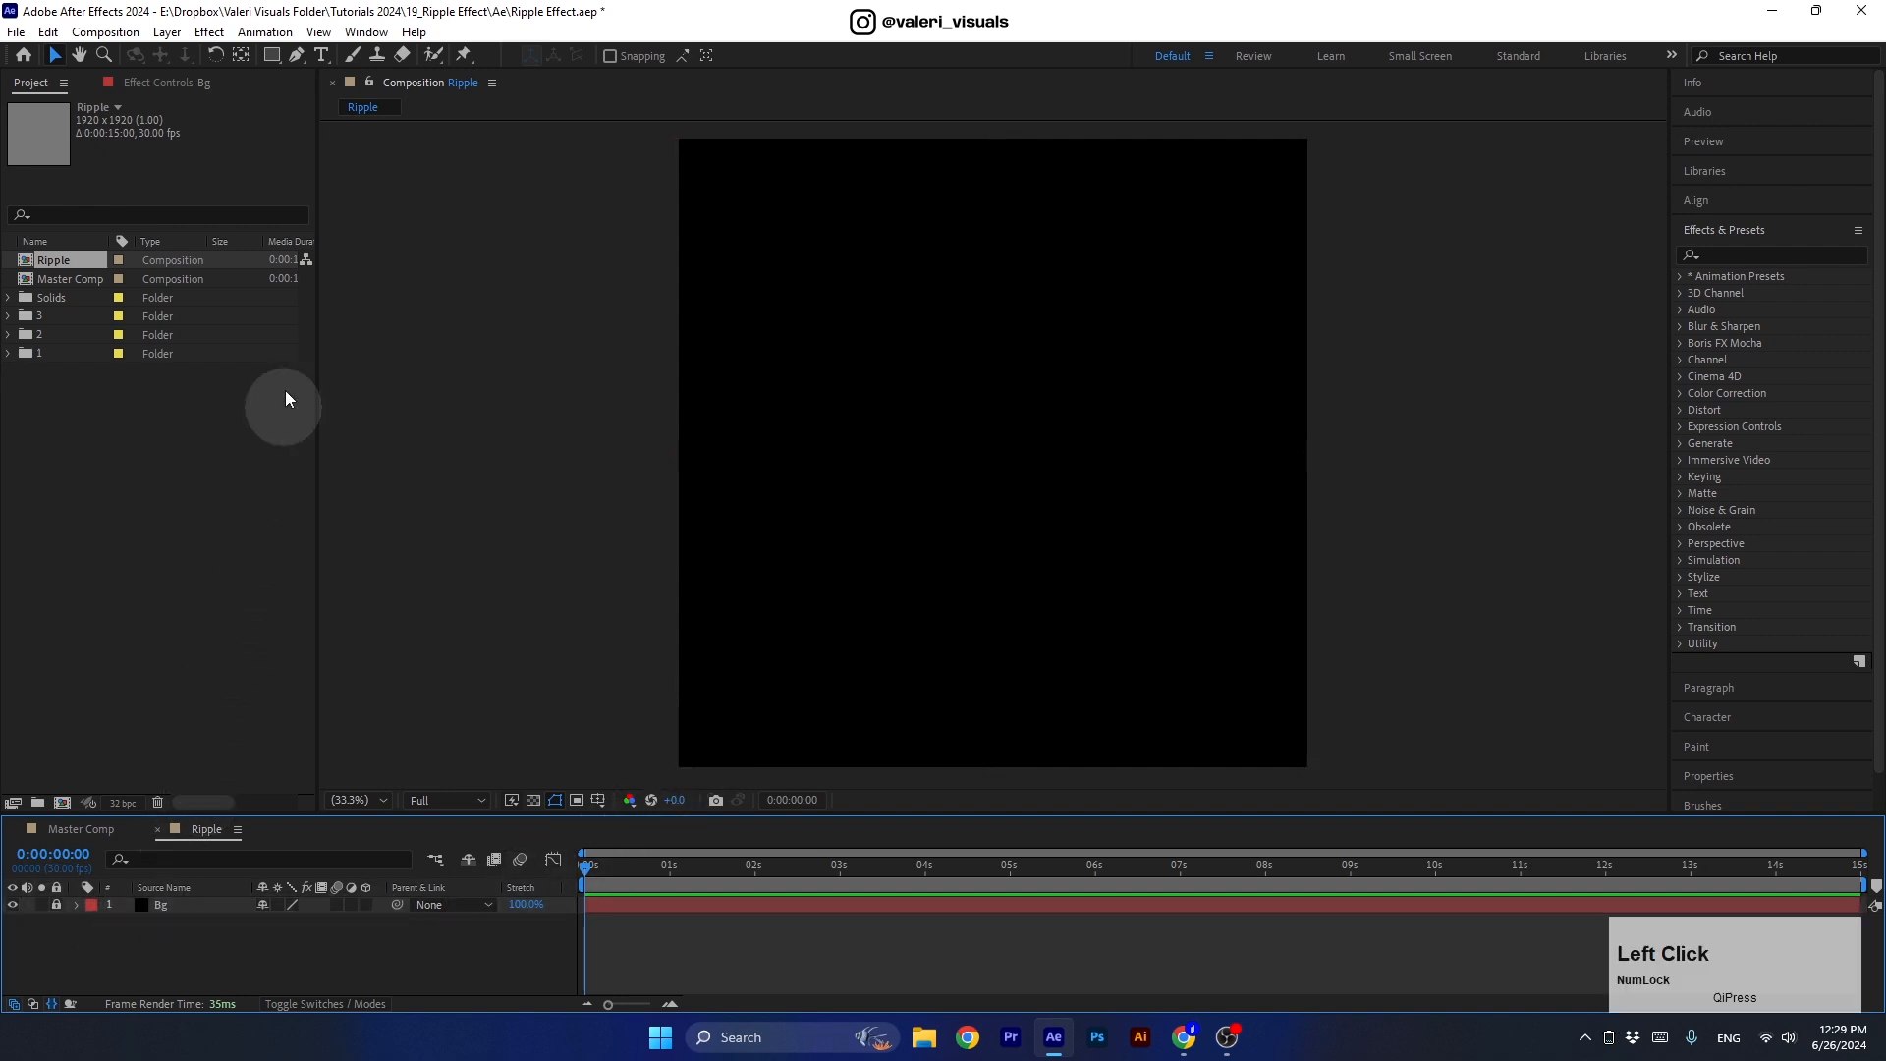
# Set up the Ellipse tool with no fill and a white stroke 100 px wide.
pyautogui.moveTo(272, 54)
pyautogui.mouseDown()
pyautogui.moveTo(317, 56)
pyautogui.moveTo(327, 98)
pyautogui.mouseUp()
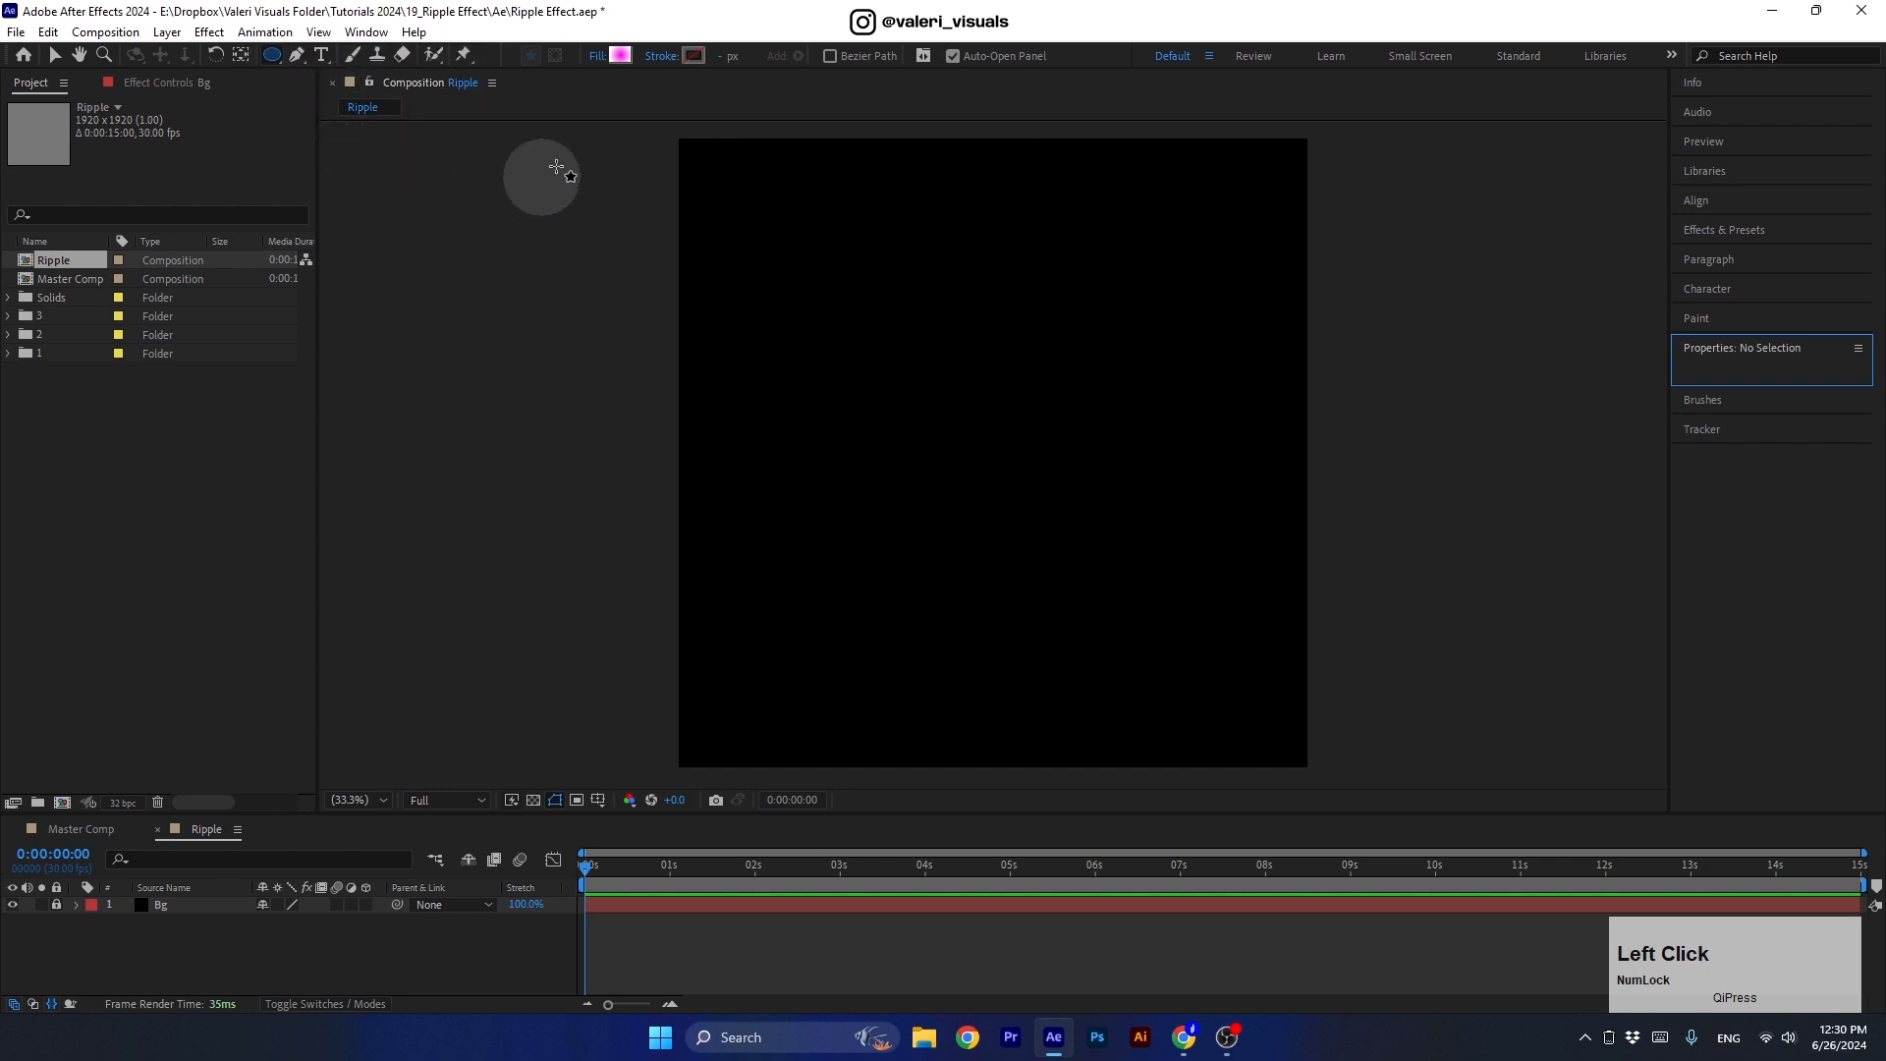
pyautogui.click(597, 56)
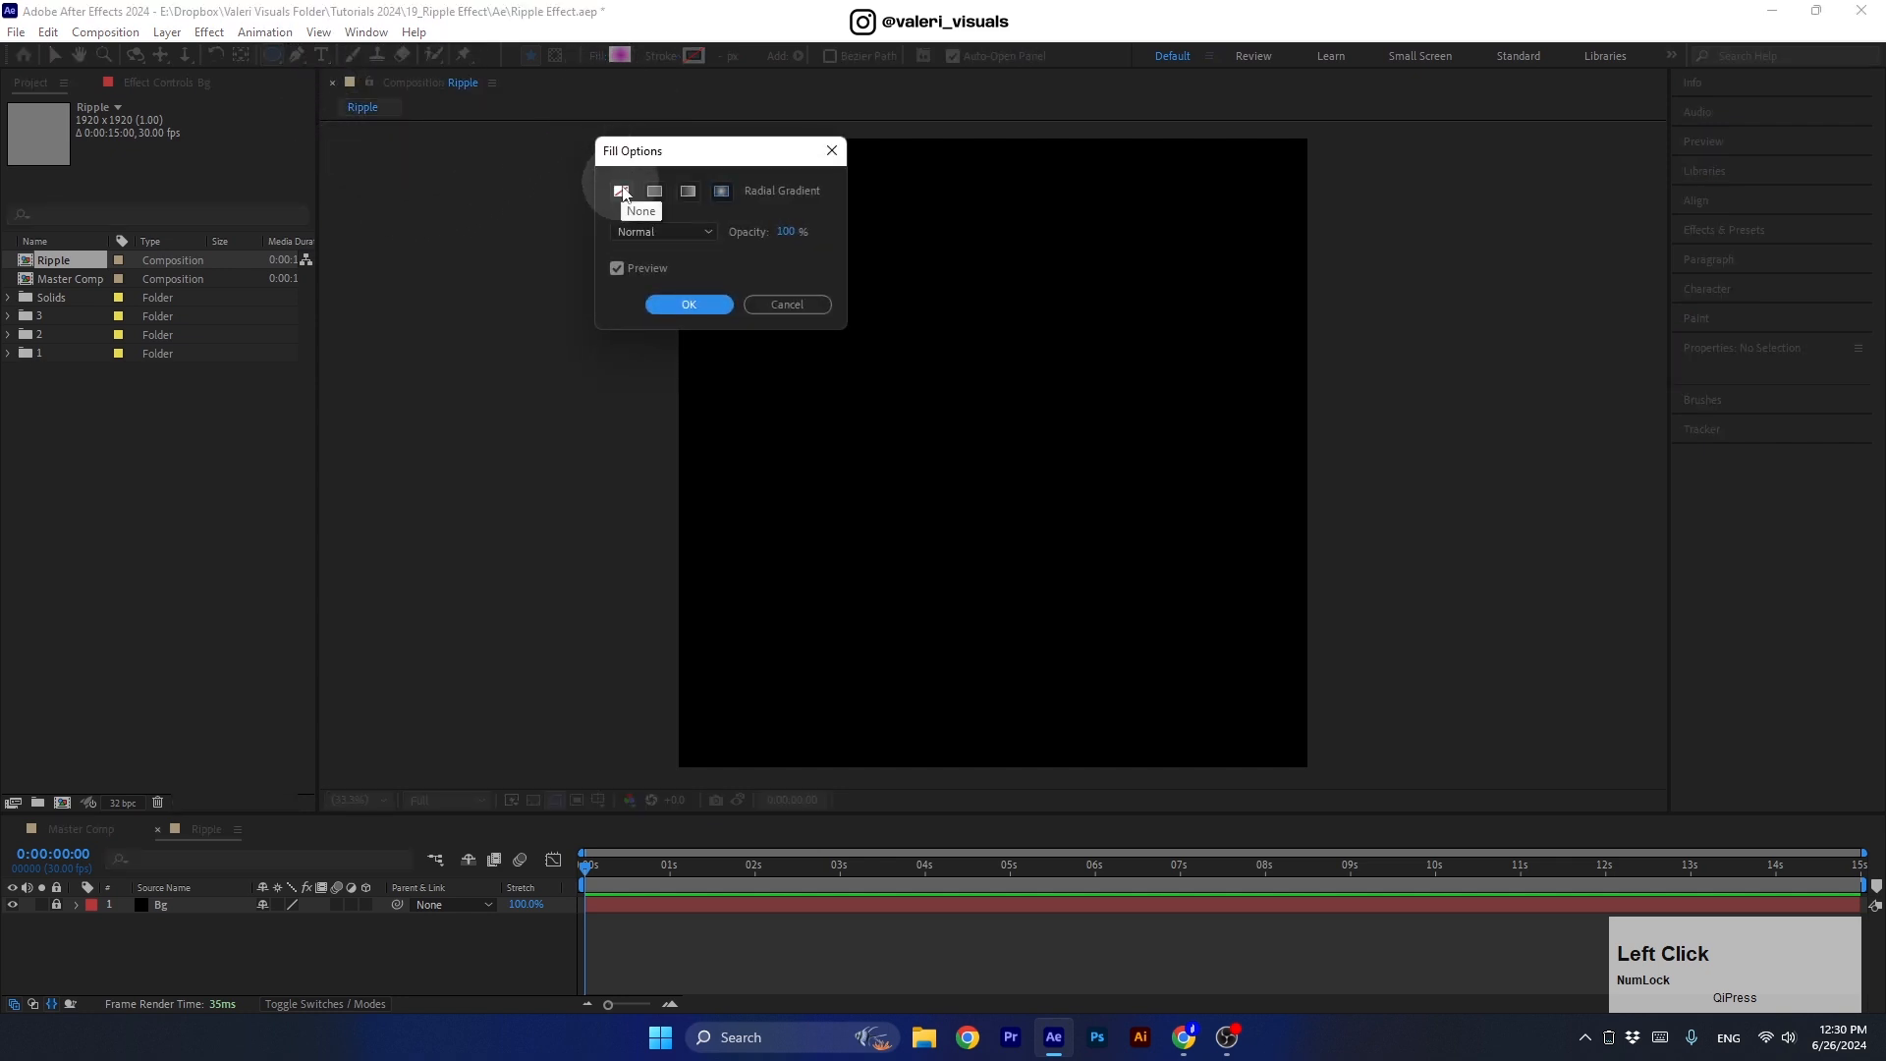
pyautogui.click(622, 193)
pyautogui.click(678, 304)
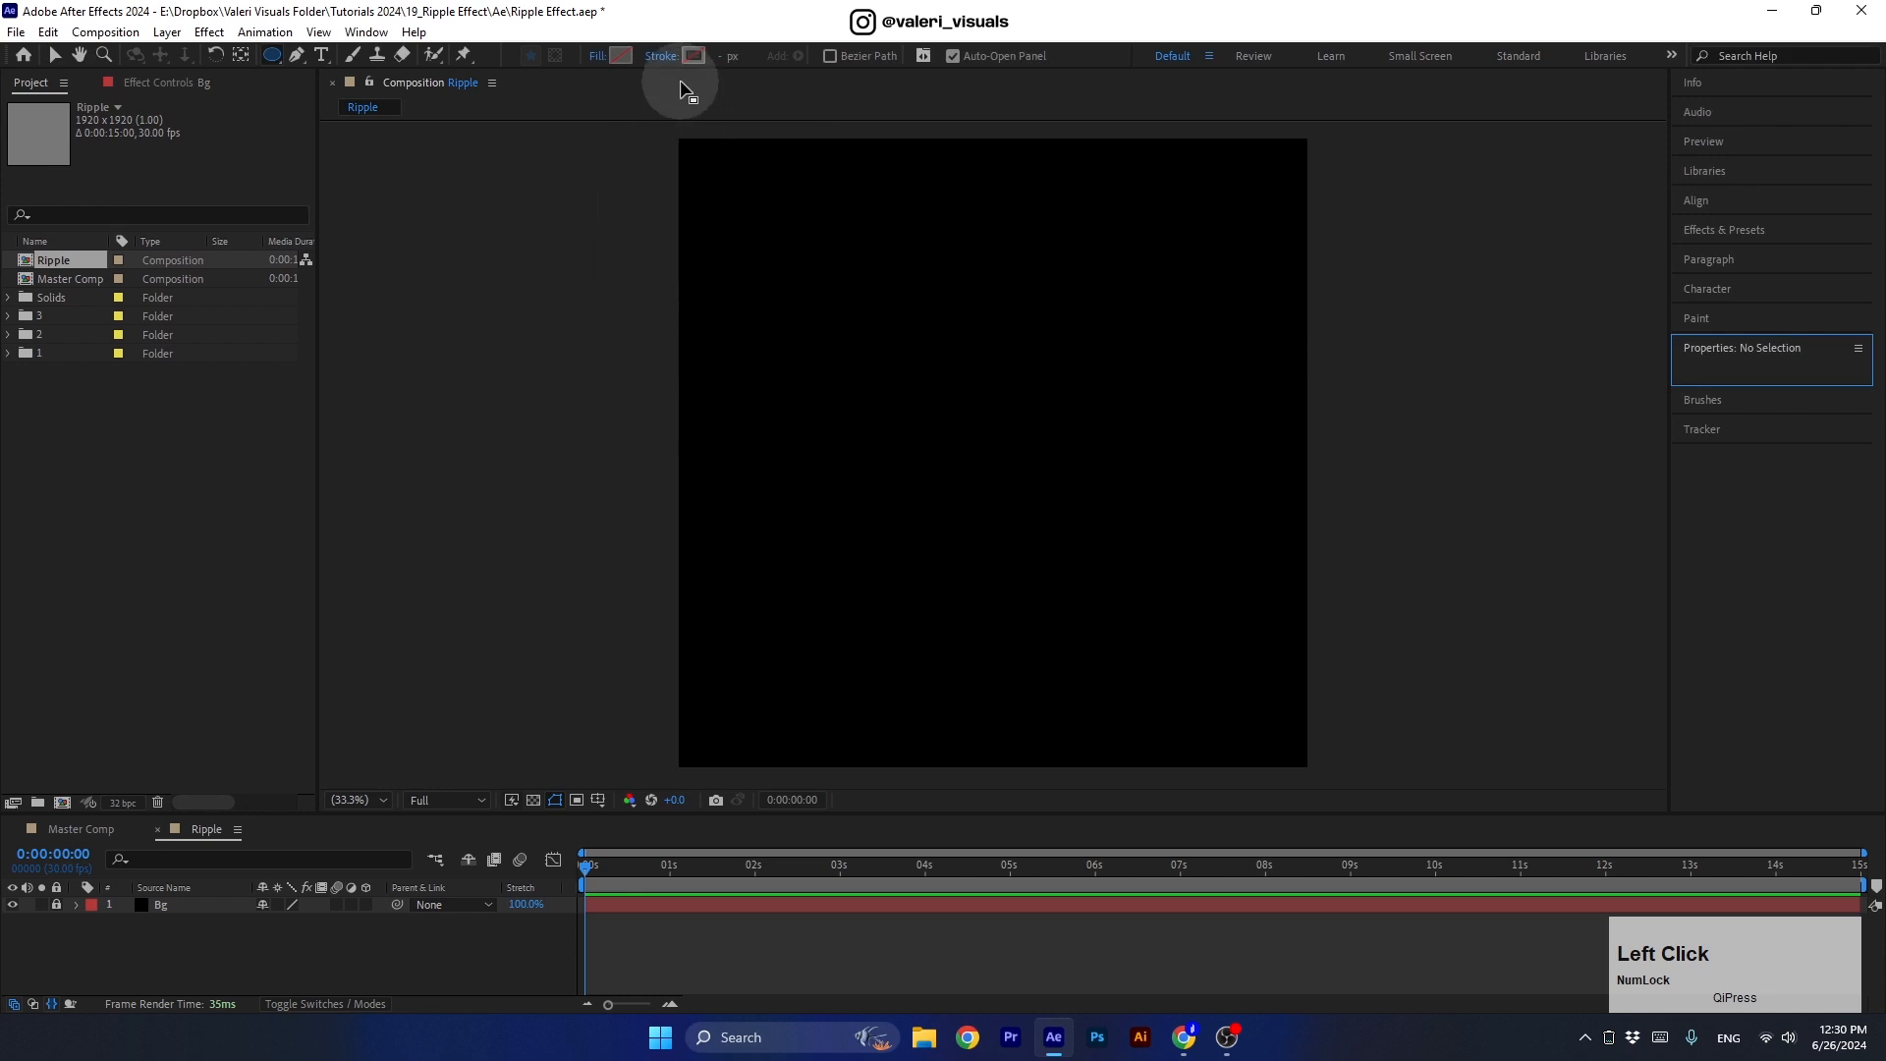
pyautogui.click(694, 56)
pyautogui.moveTo(696, 382); pyautogui.dragTo(621, 335)
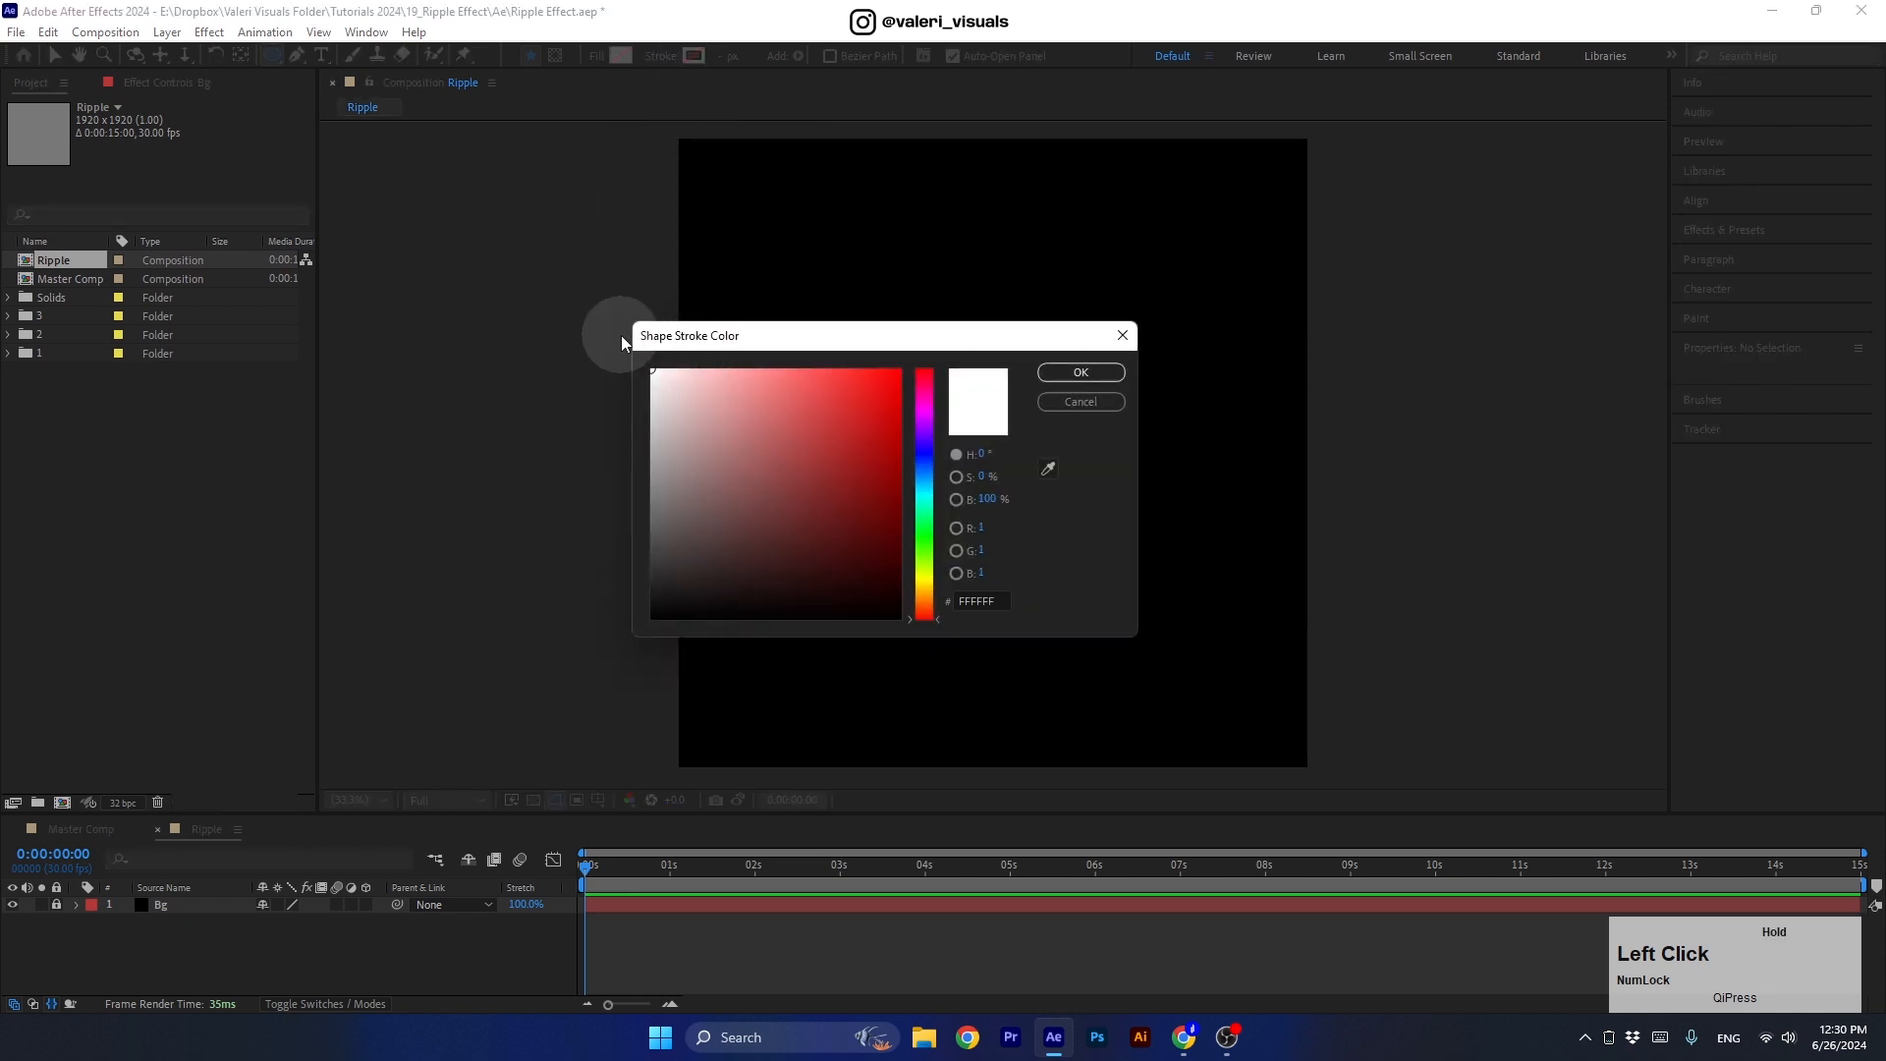
pyautogui.click(1081, 373)
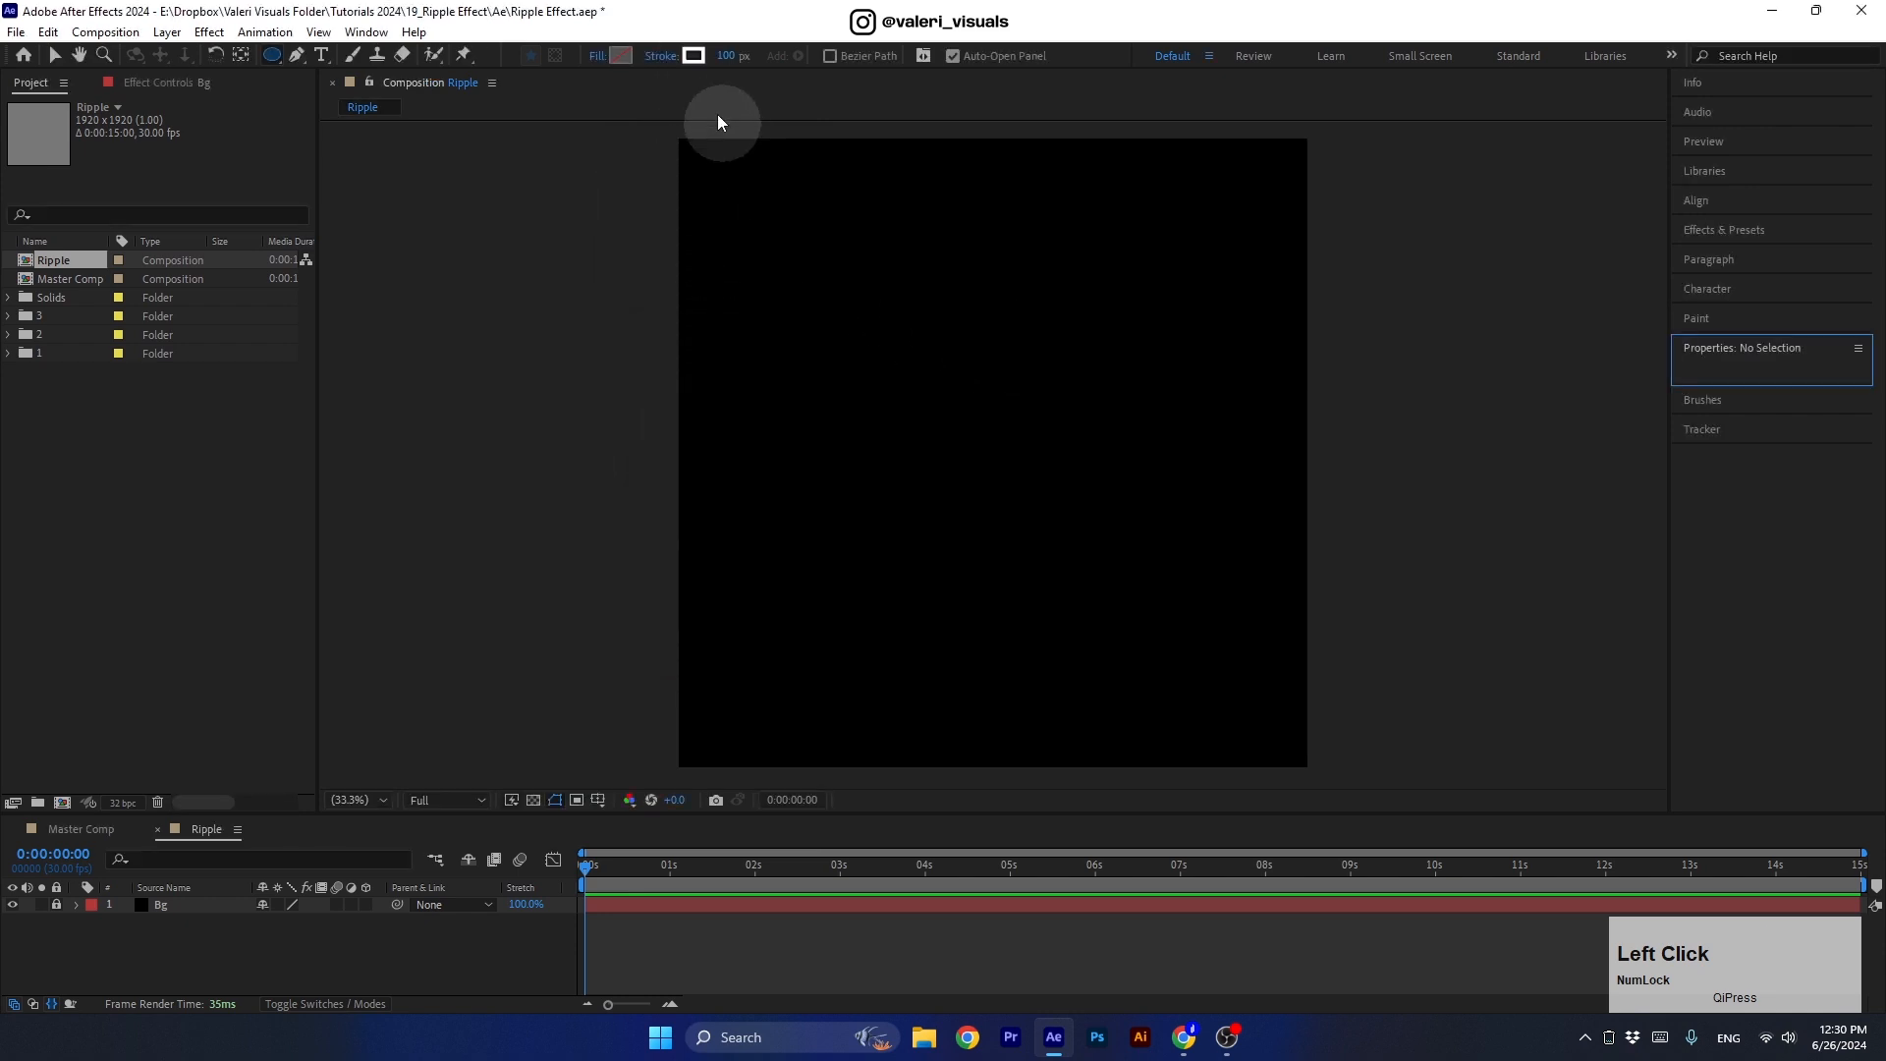
pyautogui.click(723, 56)
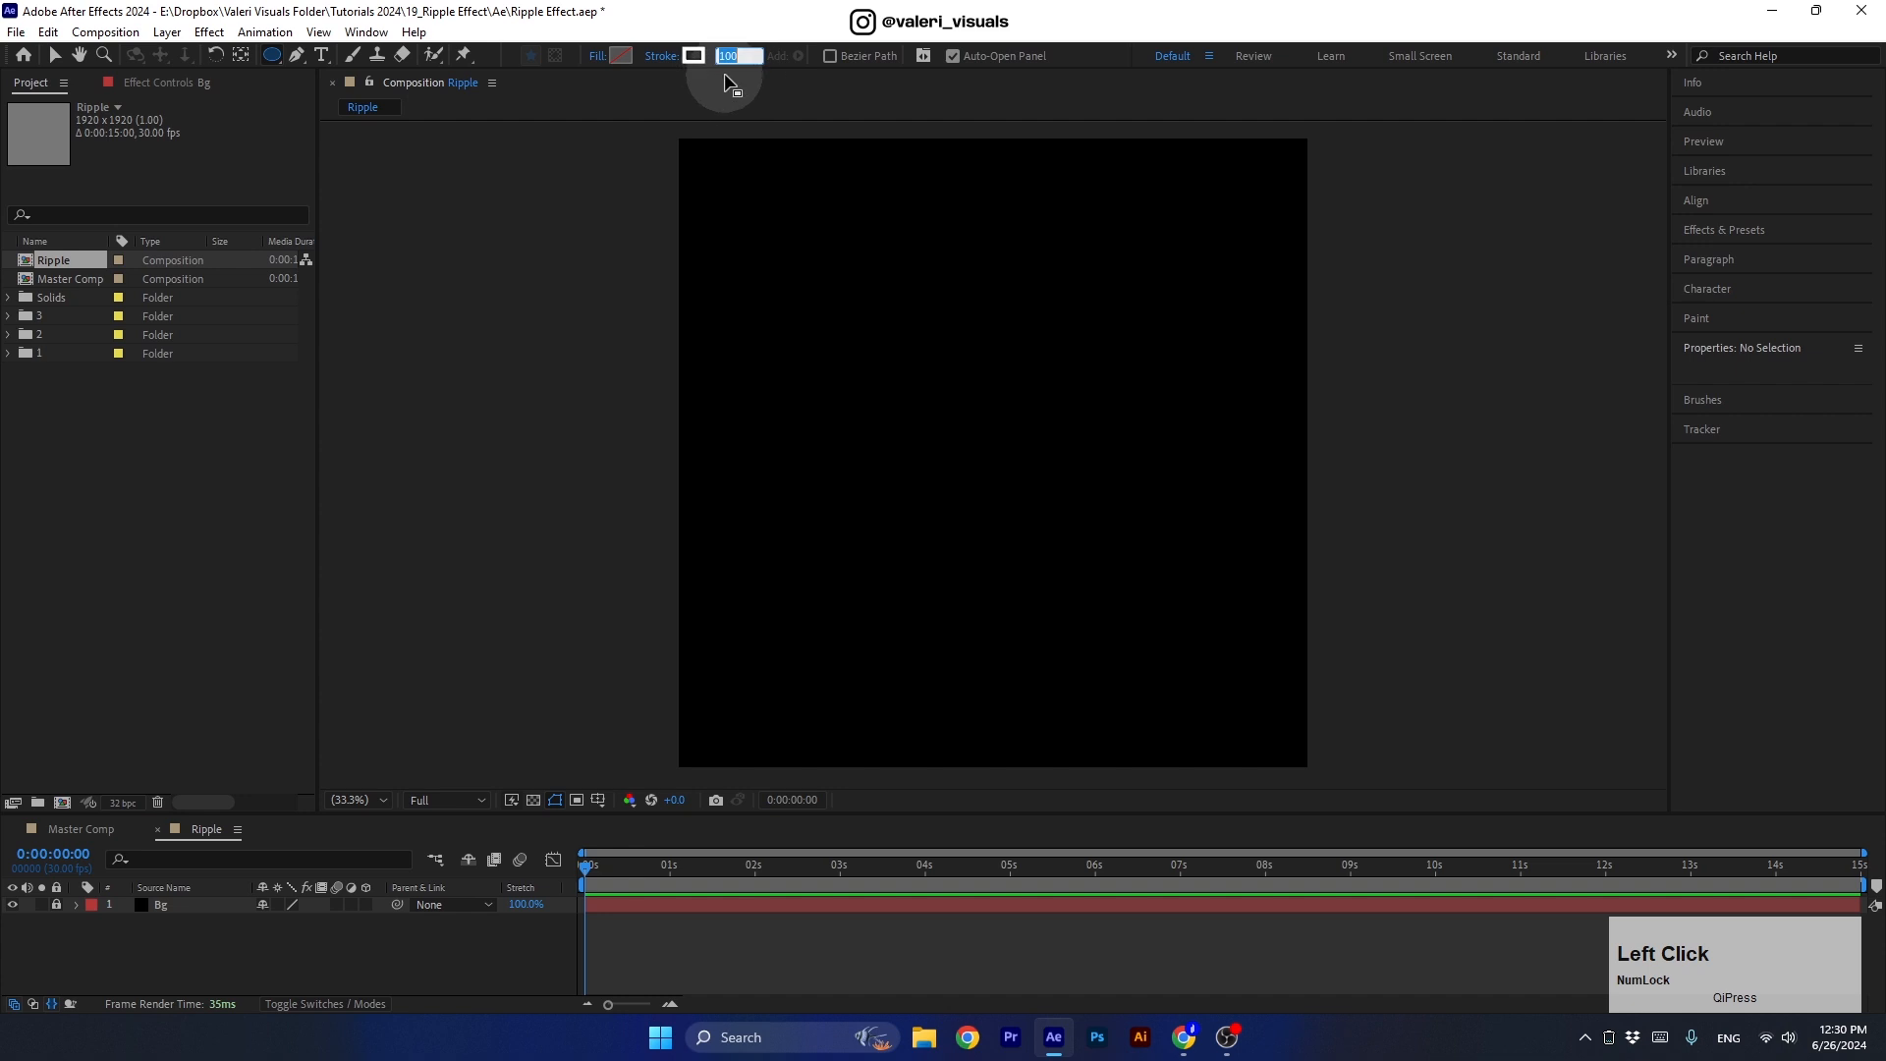
pyautogui.write('100')
pyautogui.press('Return')
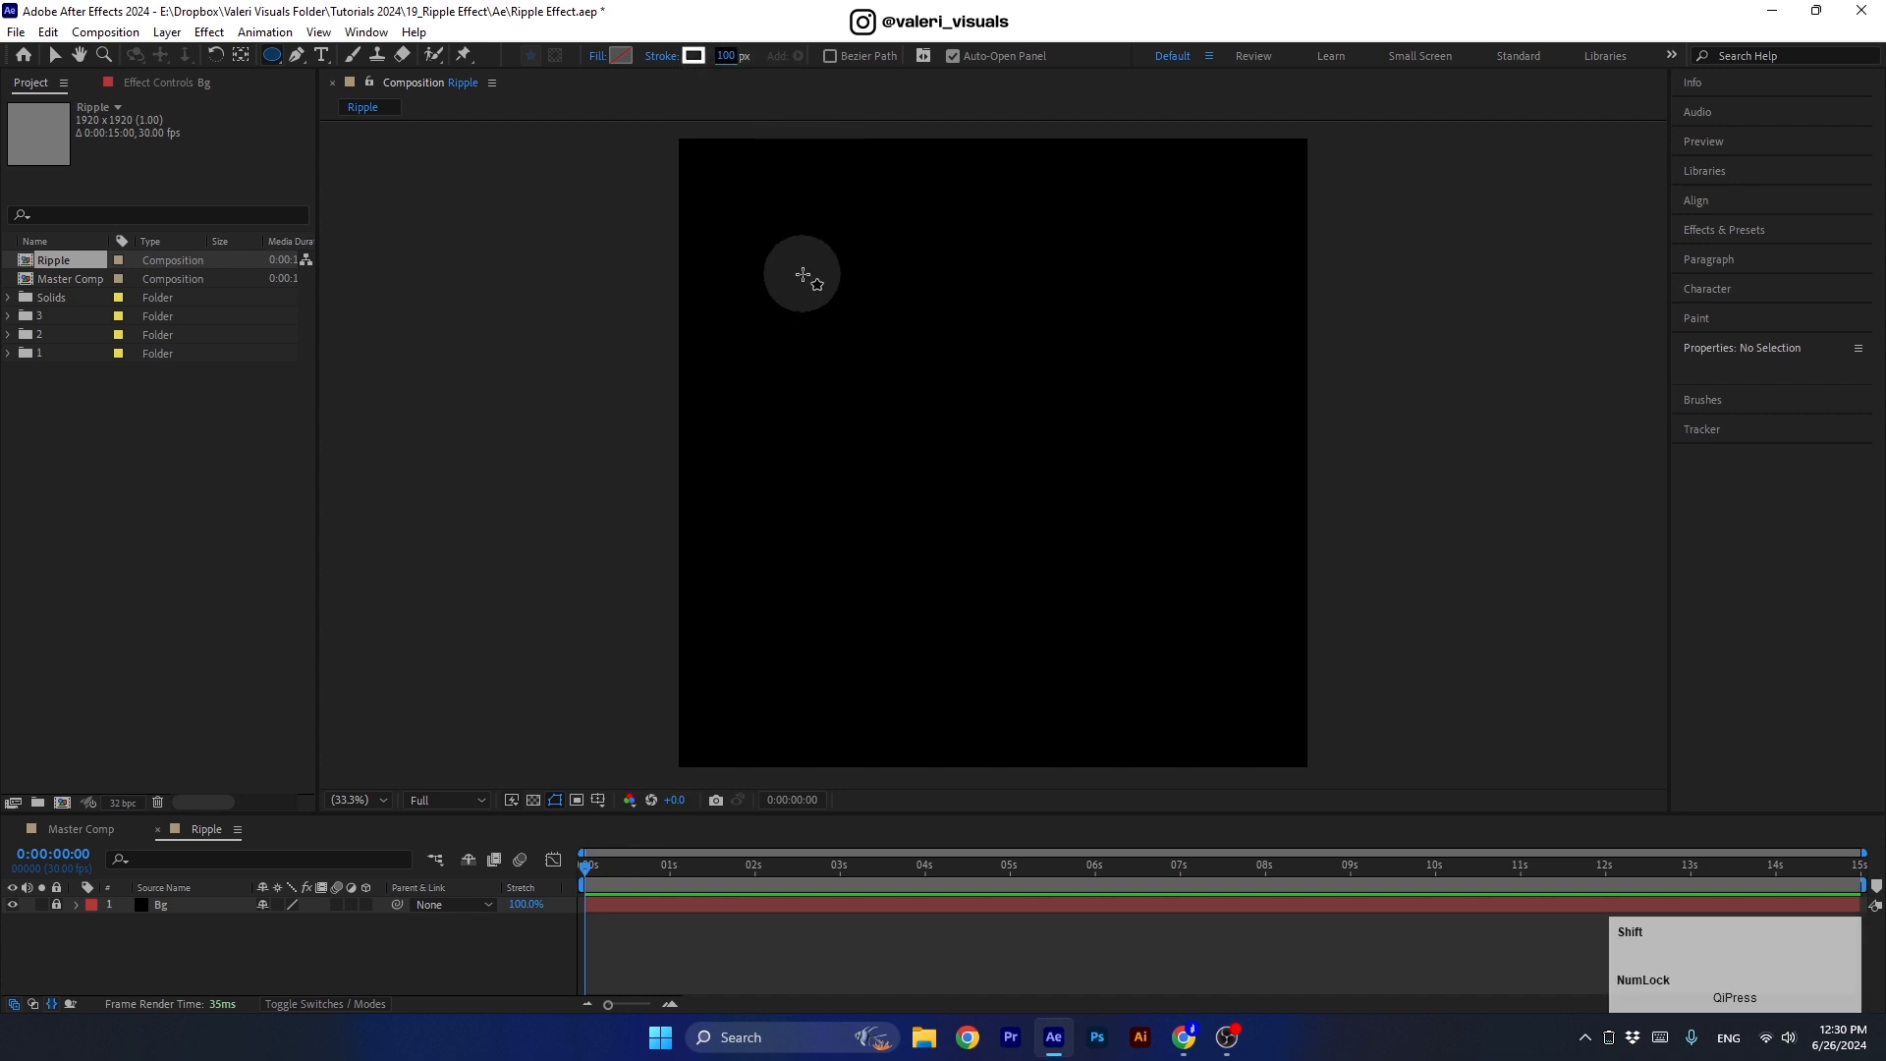
# Draw a circle in the Ripple composition and set its ellipse path size to 1000 by 1000 px.
pyautogui.moveTo(803, 274); pyautogui.dragTo(1096, 570)
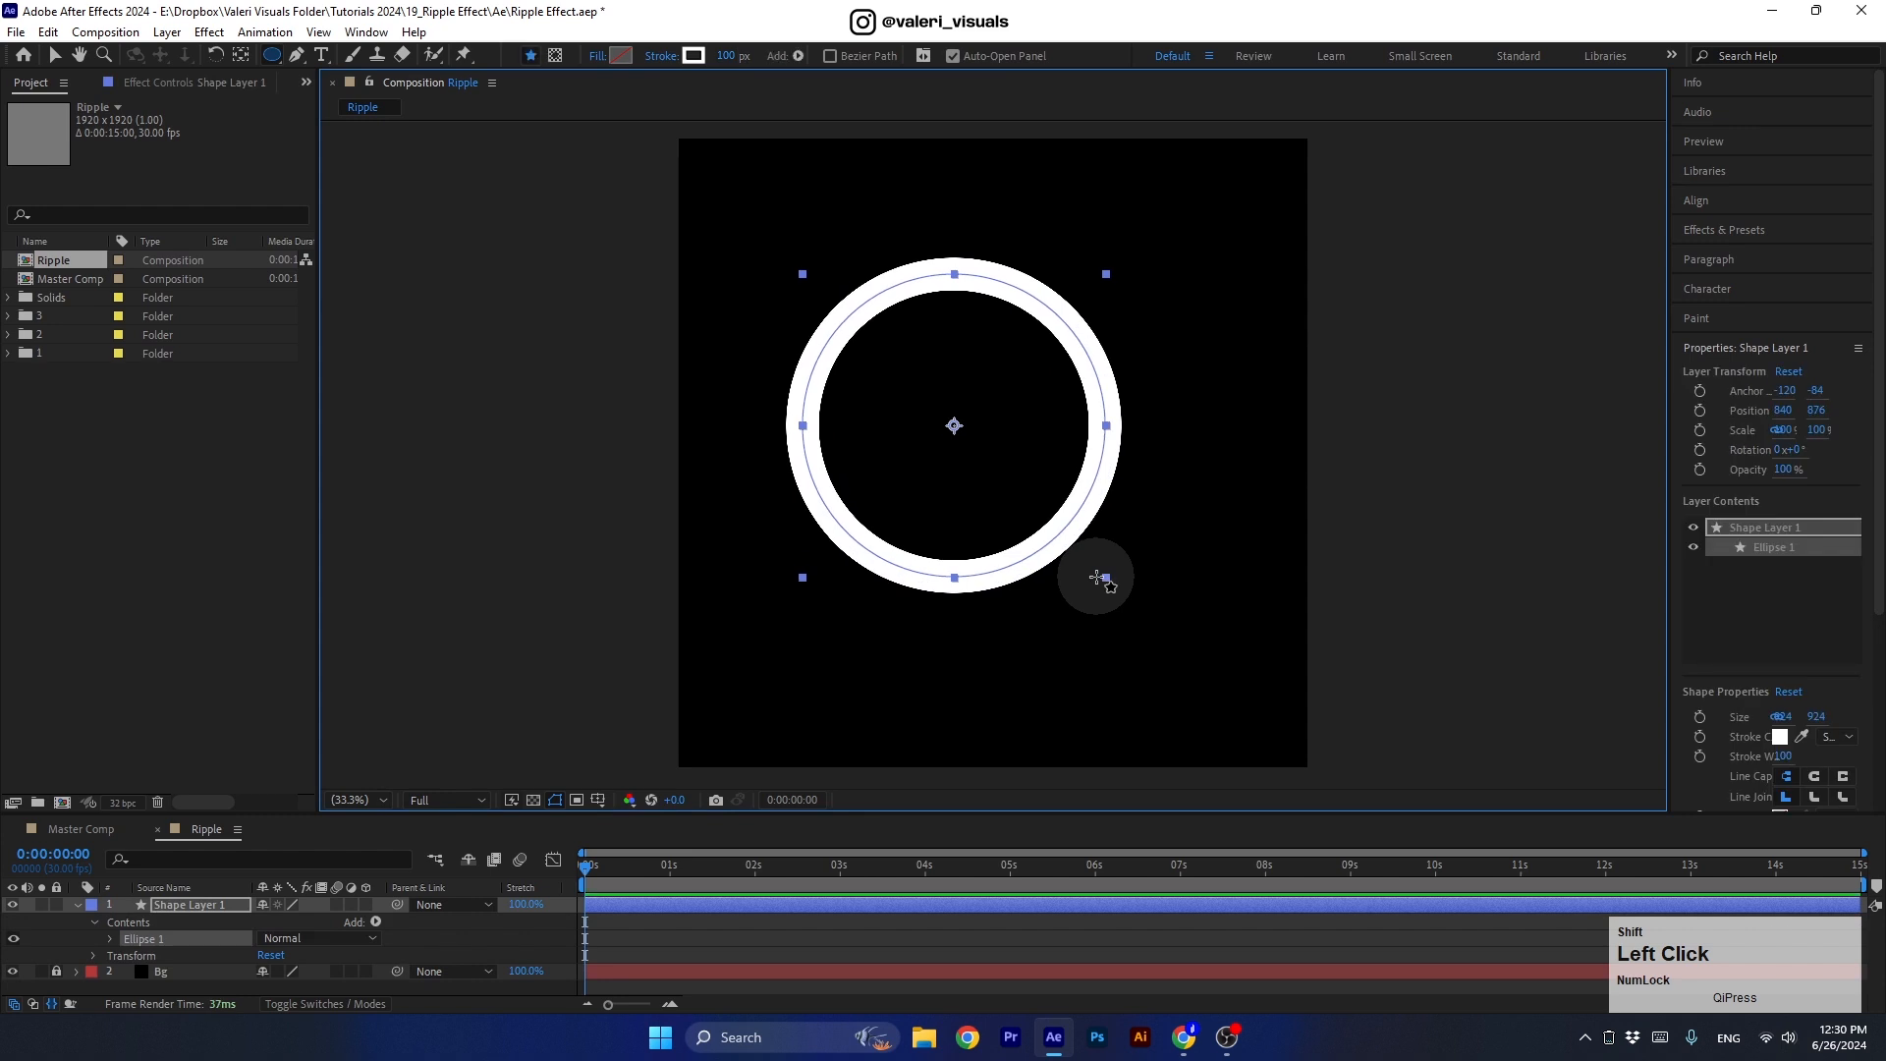
pyautogui.click(109, 938)
pyautogui.click(123, 936)
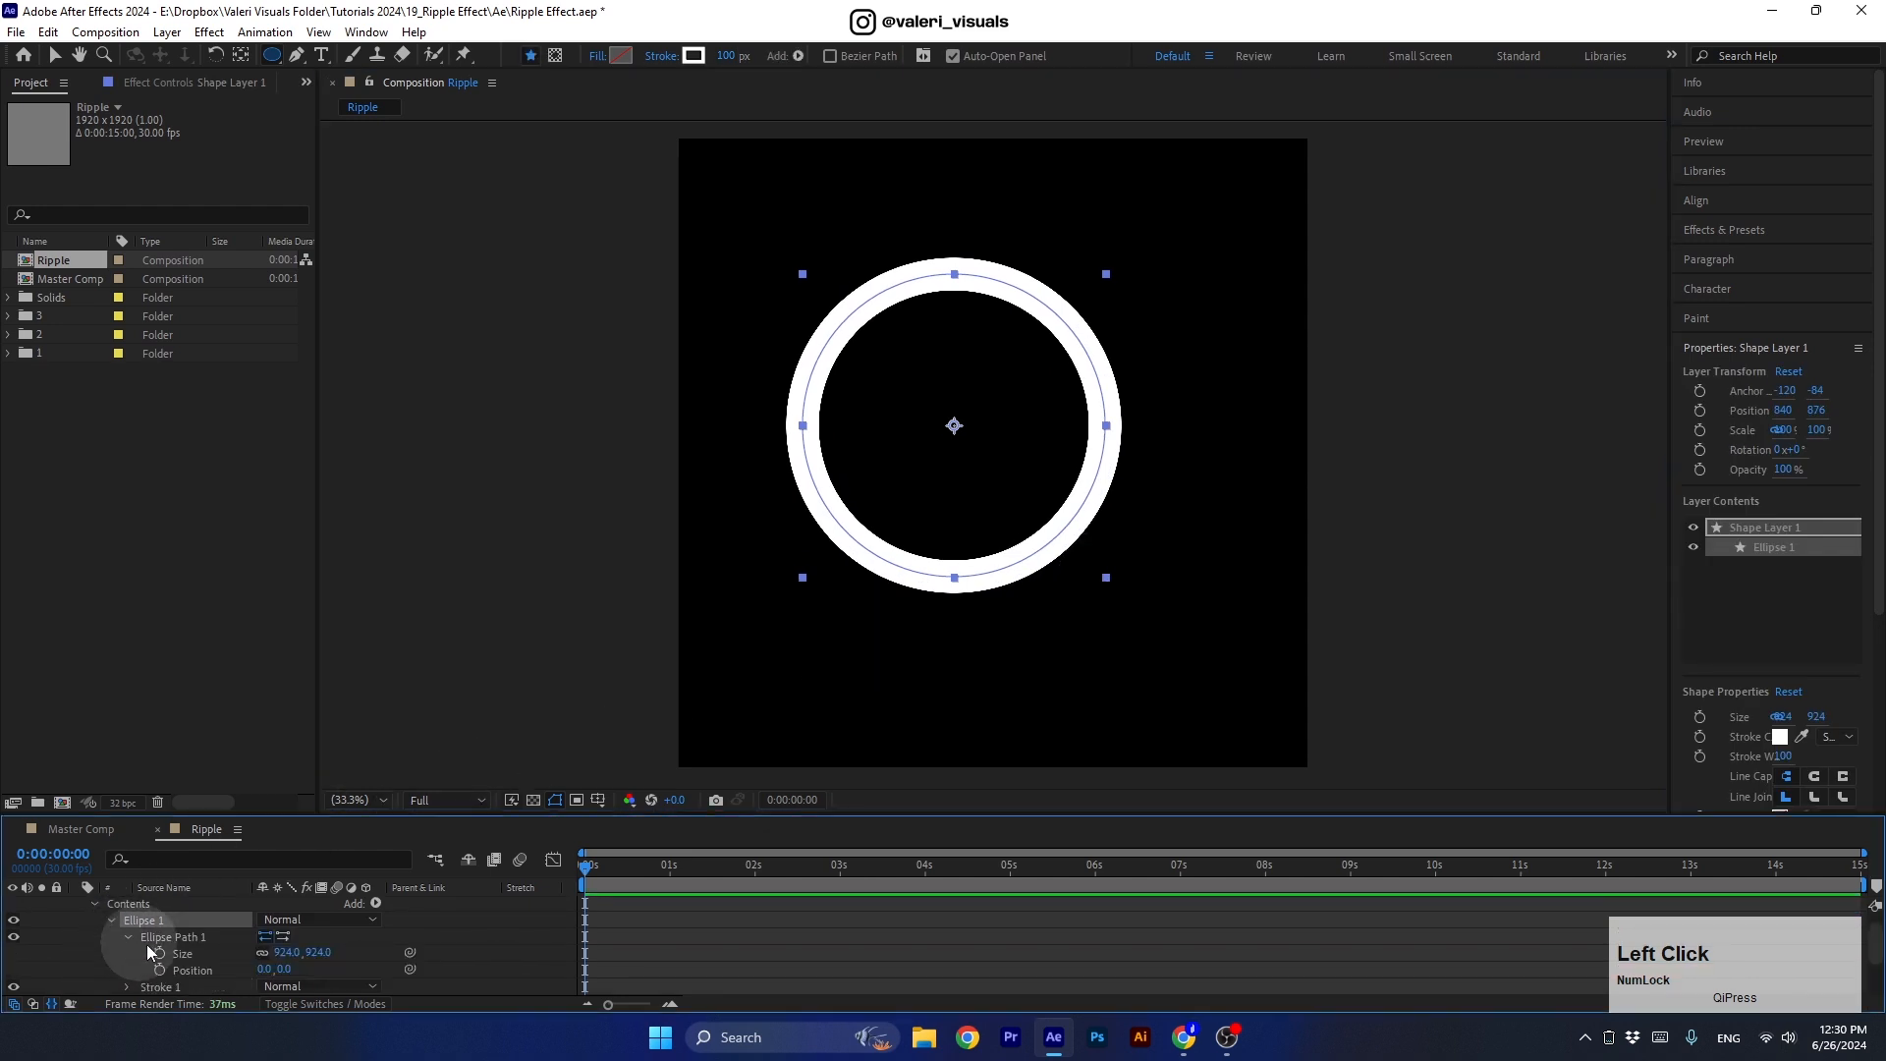
pyautogui.click(285, 952)
pyautogui.write('1000')
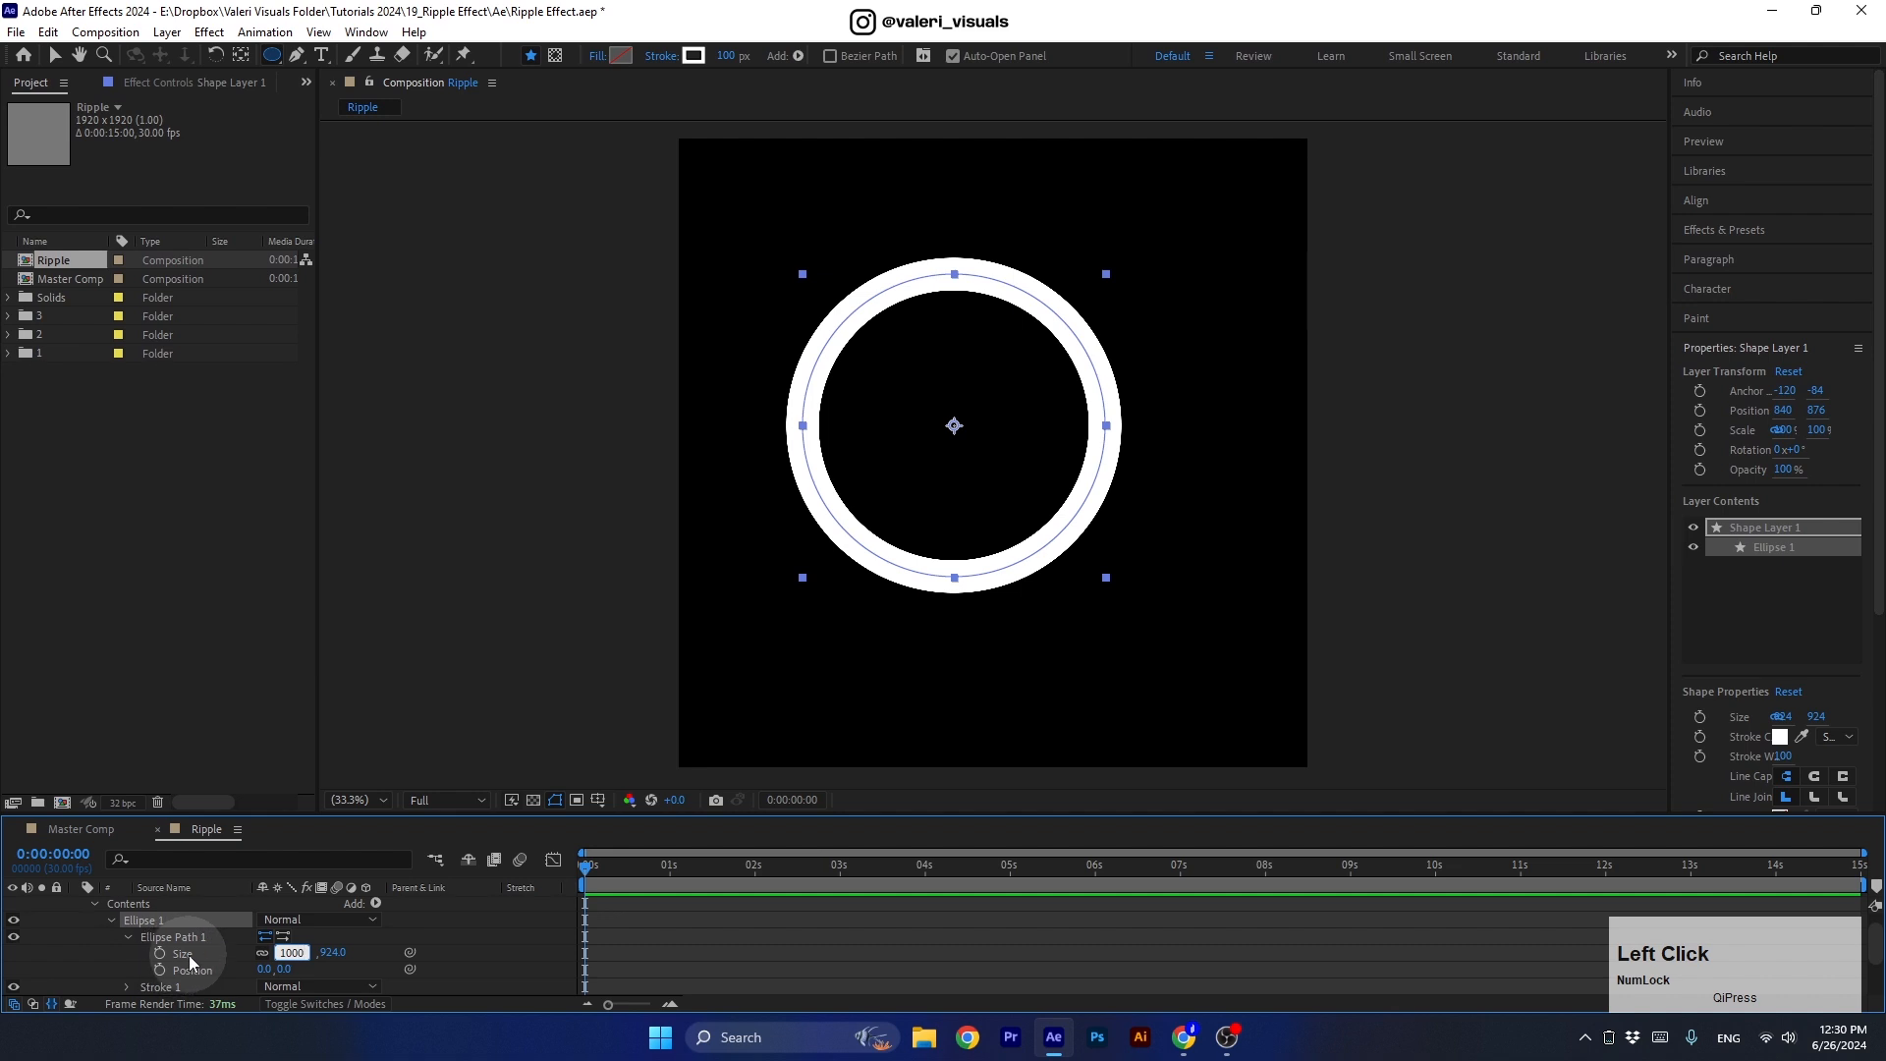
pyautogui.press('Return')
pyautogui.scroll(1, 188, 953)
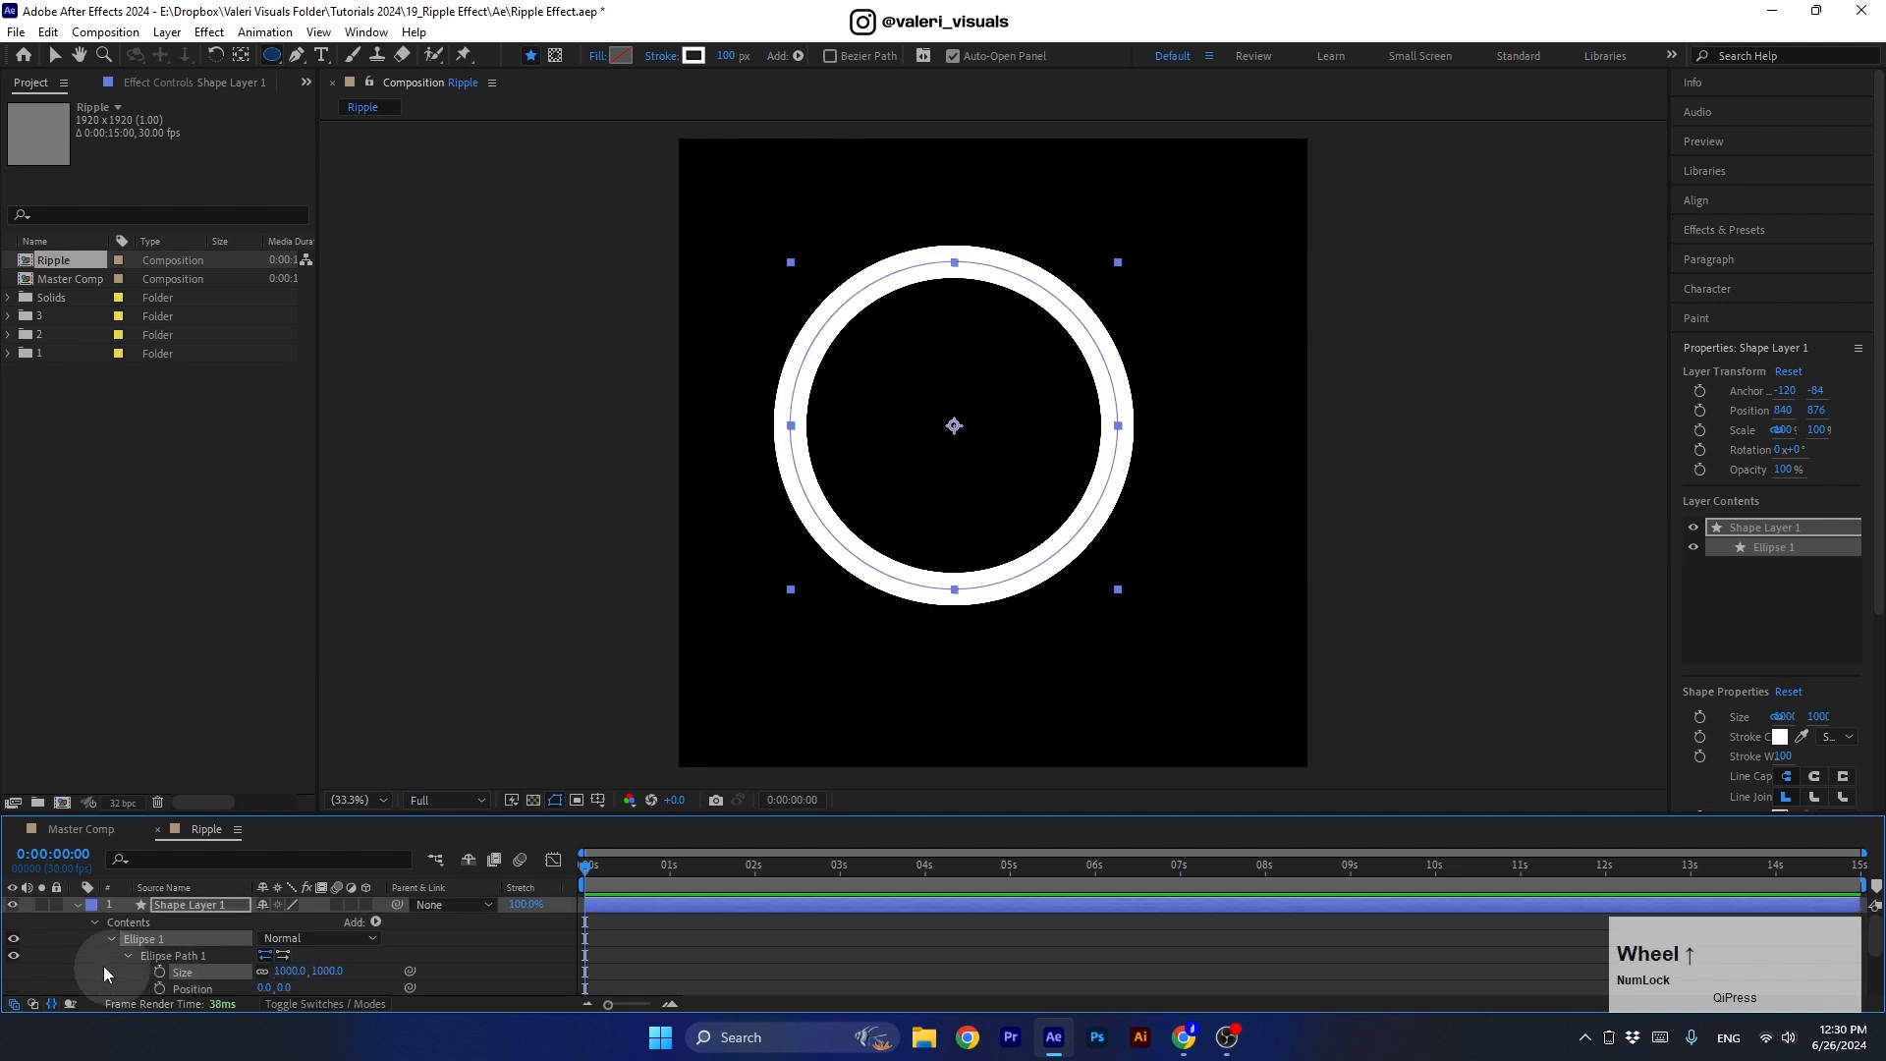
# Collapse the circle's shape layer and center it horizontally and vertically in the Ripple composition.
pyautogui.click(76, 905)
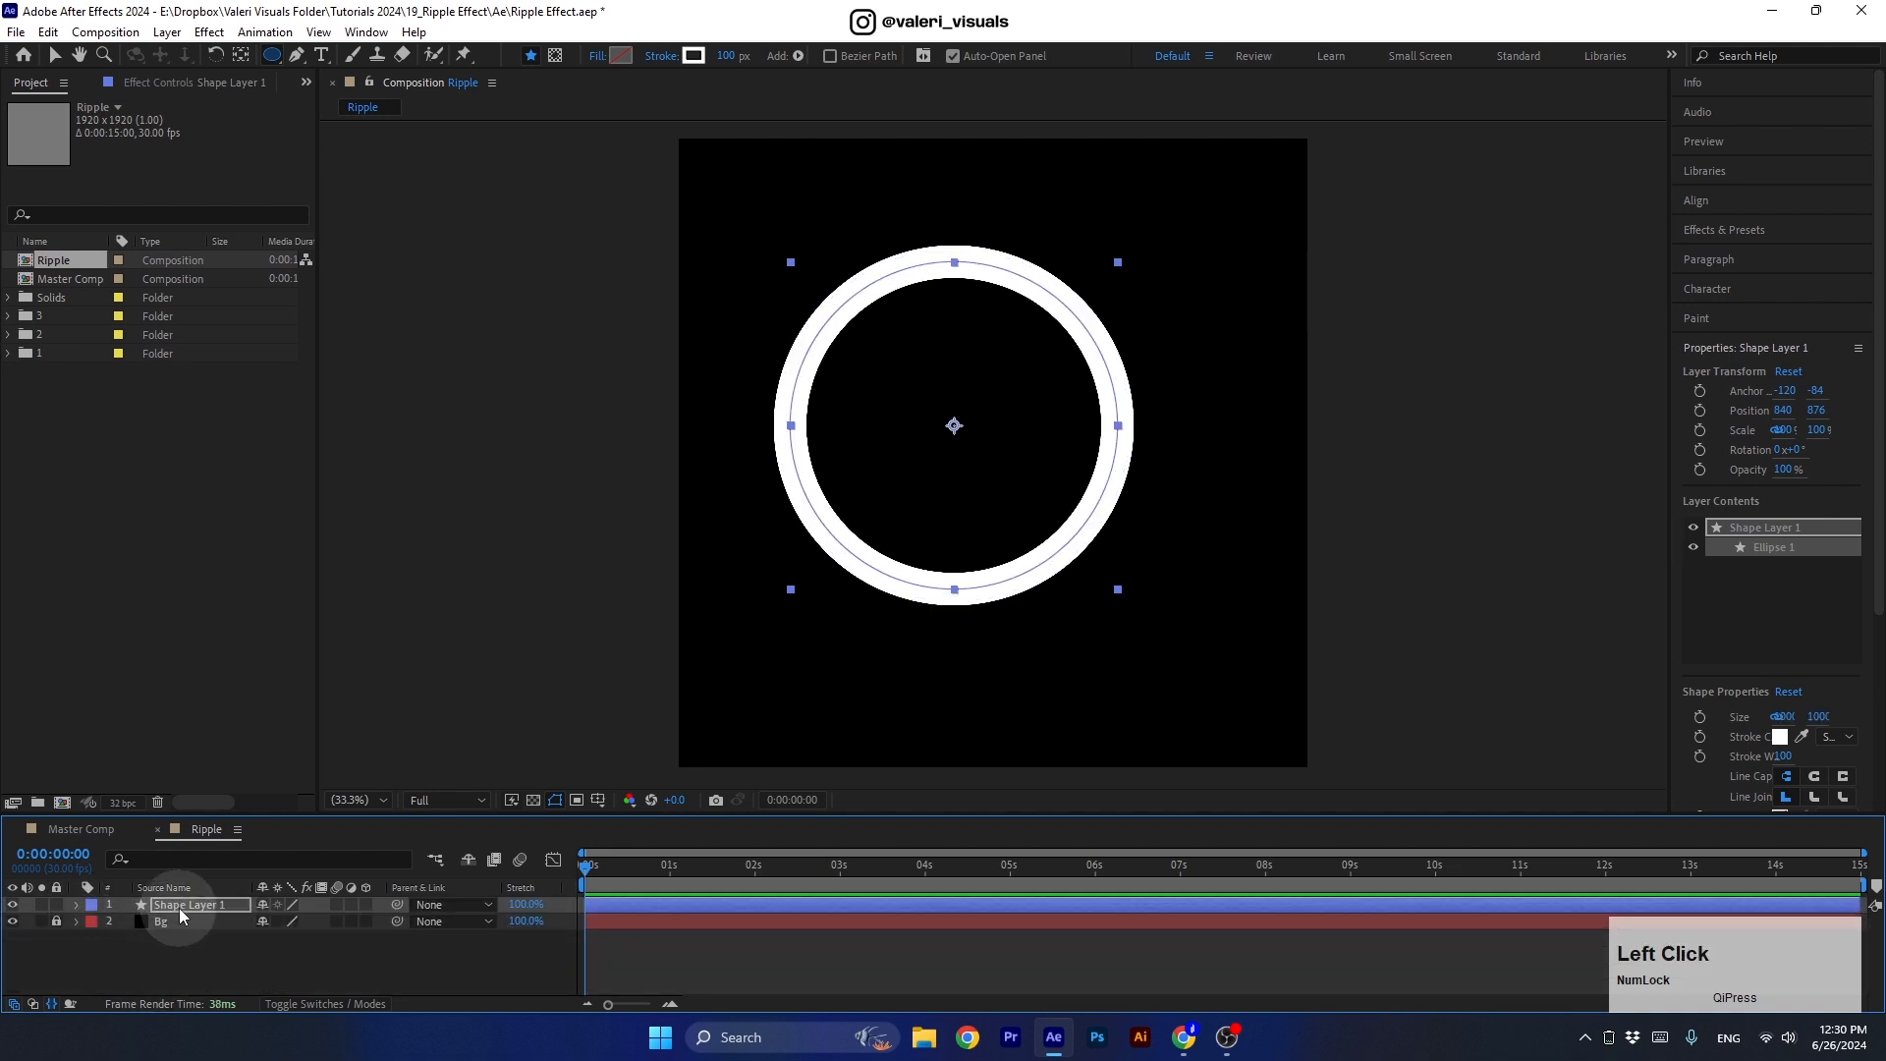
pyautogui.click(1697, 200)
pyautogui.click(1723, 250)
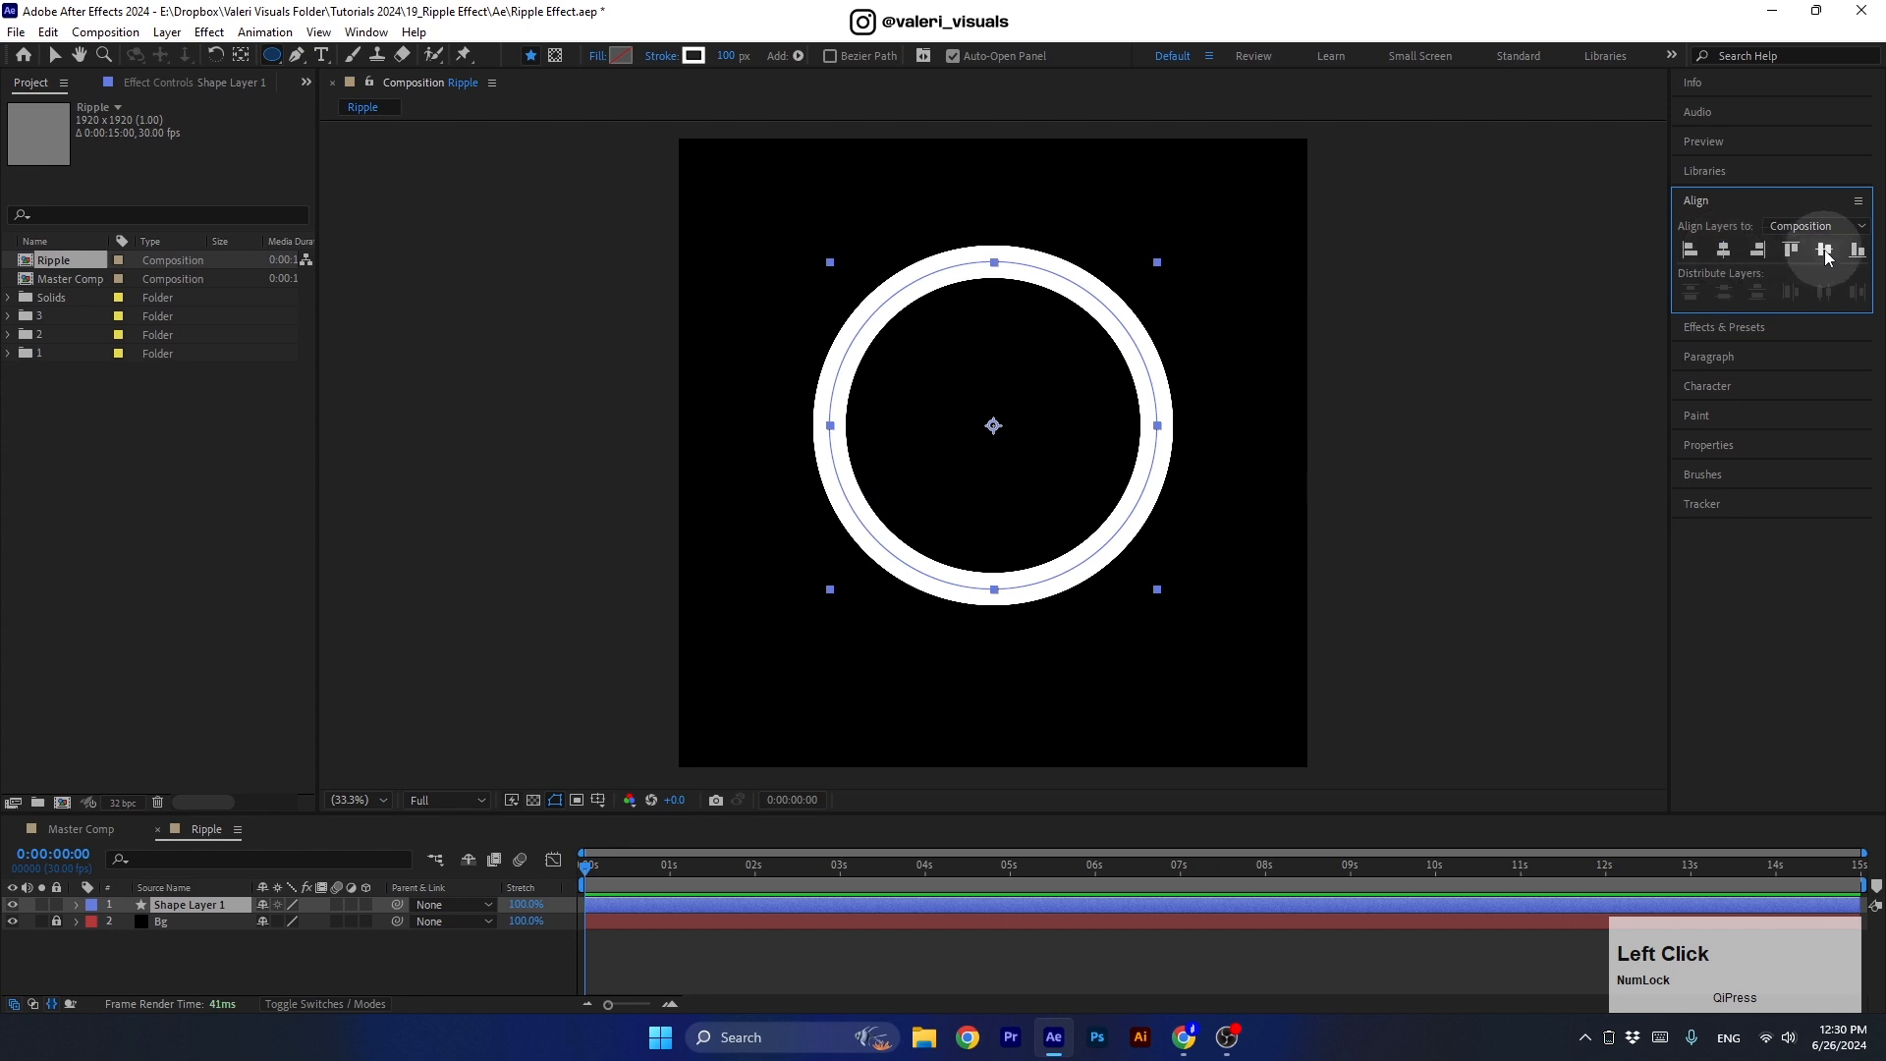
pyautogui.click(1824, 249)
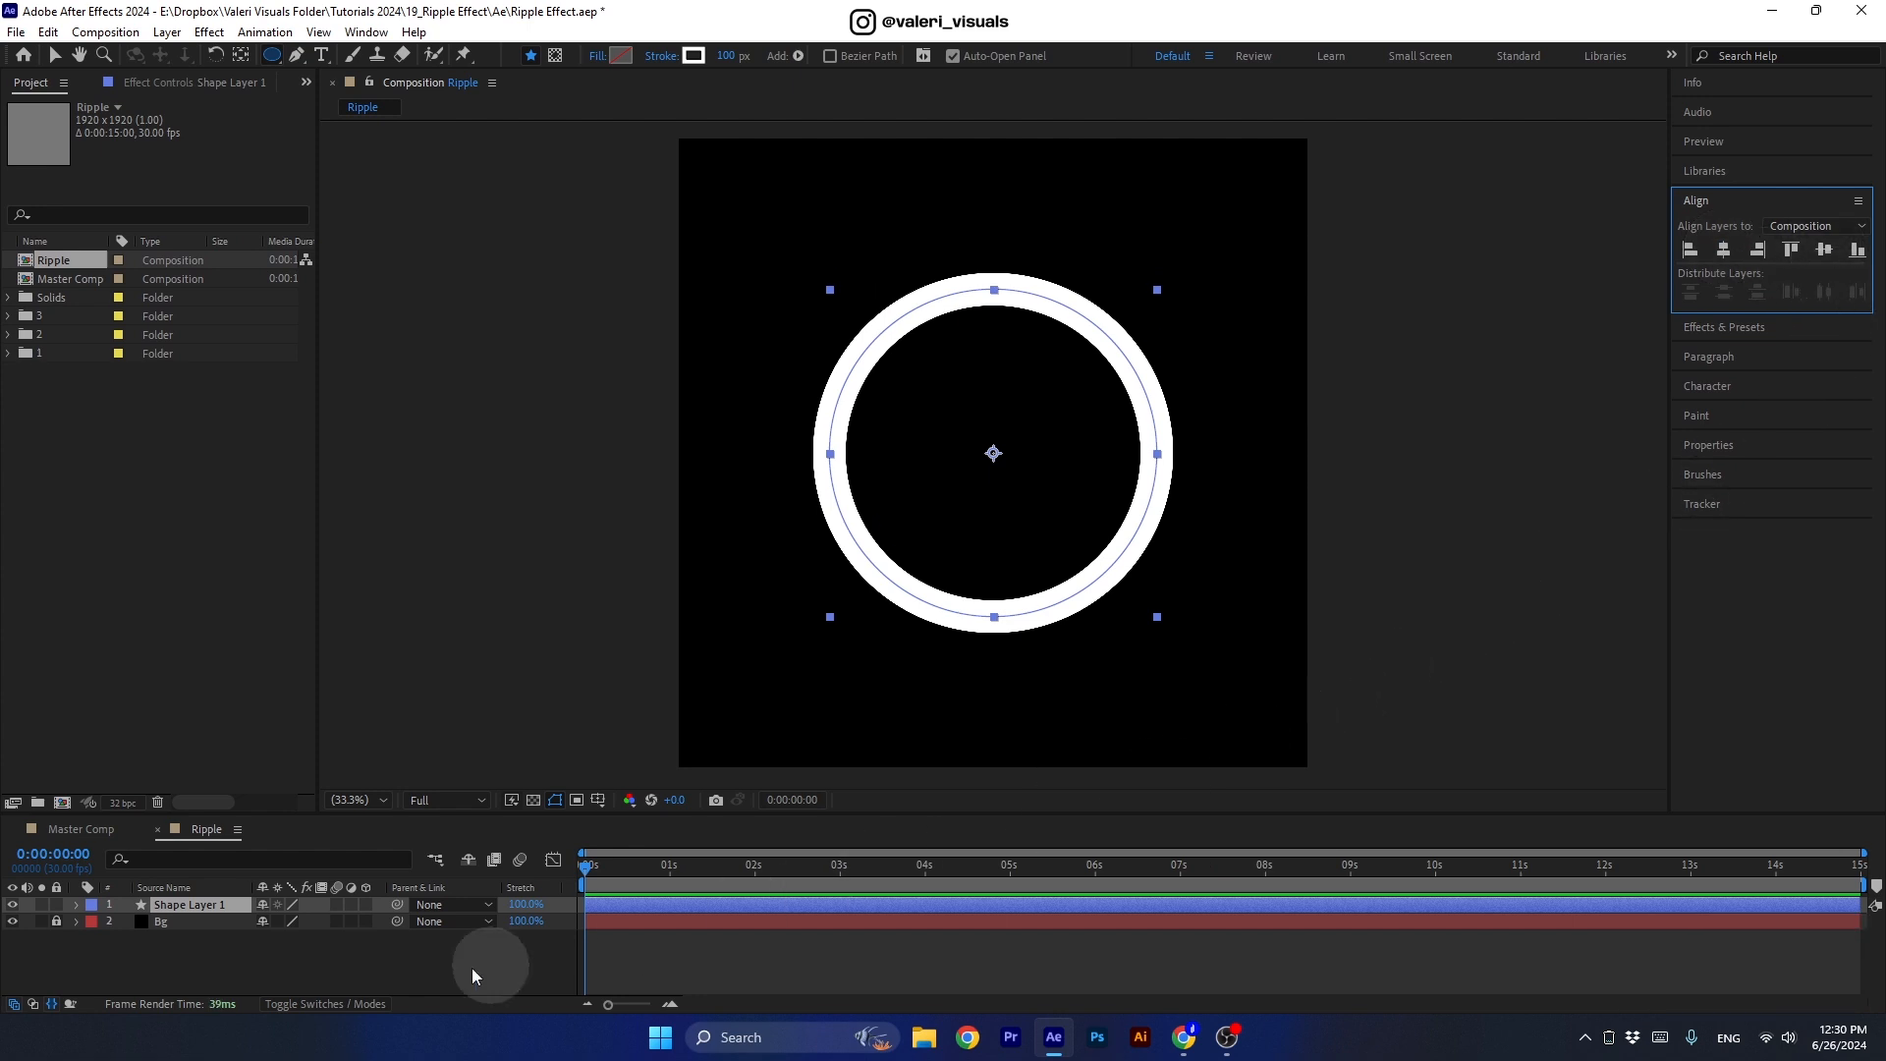
# Place the Ripple composition in the Master Comp and apply the CC Ball Action effect to it.
pyautogui.click(88, 835)
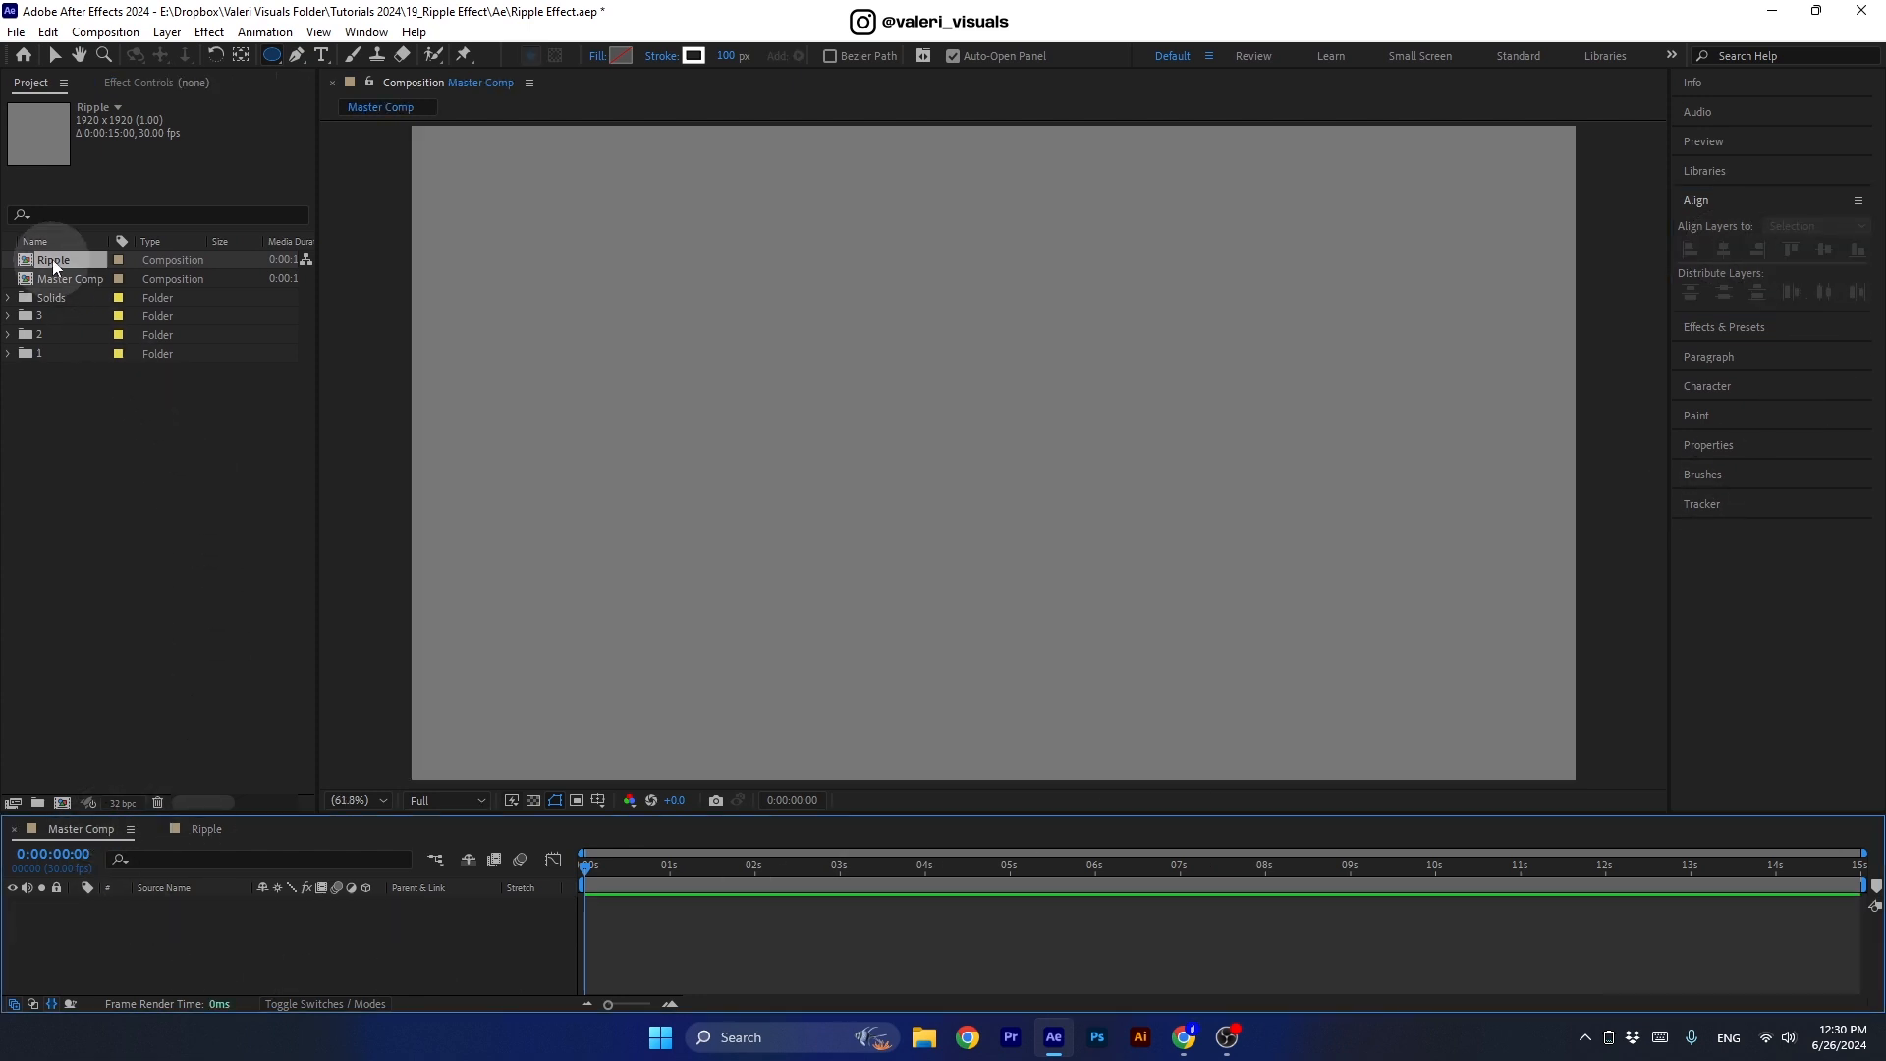
pyautogui.moveTo(51, 260); pyautogui.dragTo(145, 935)
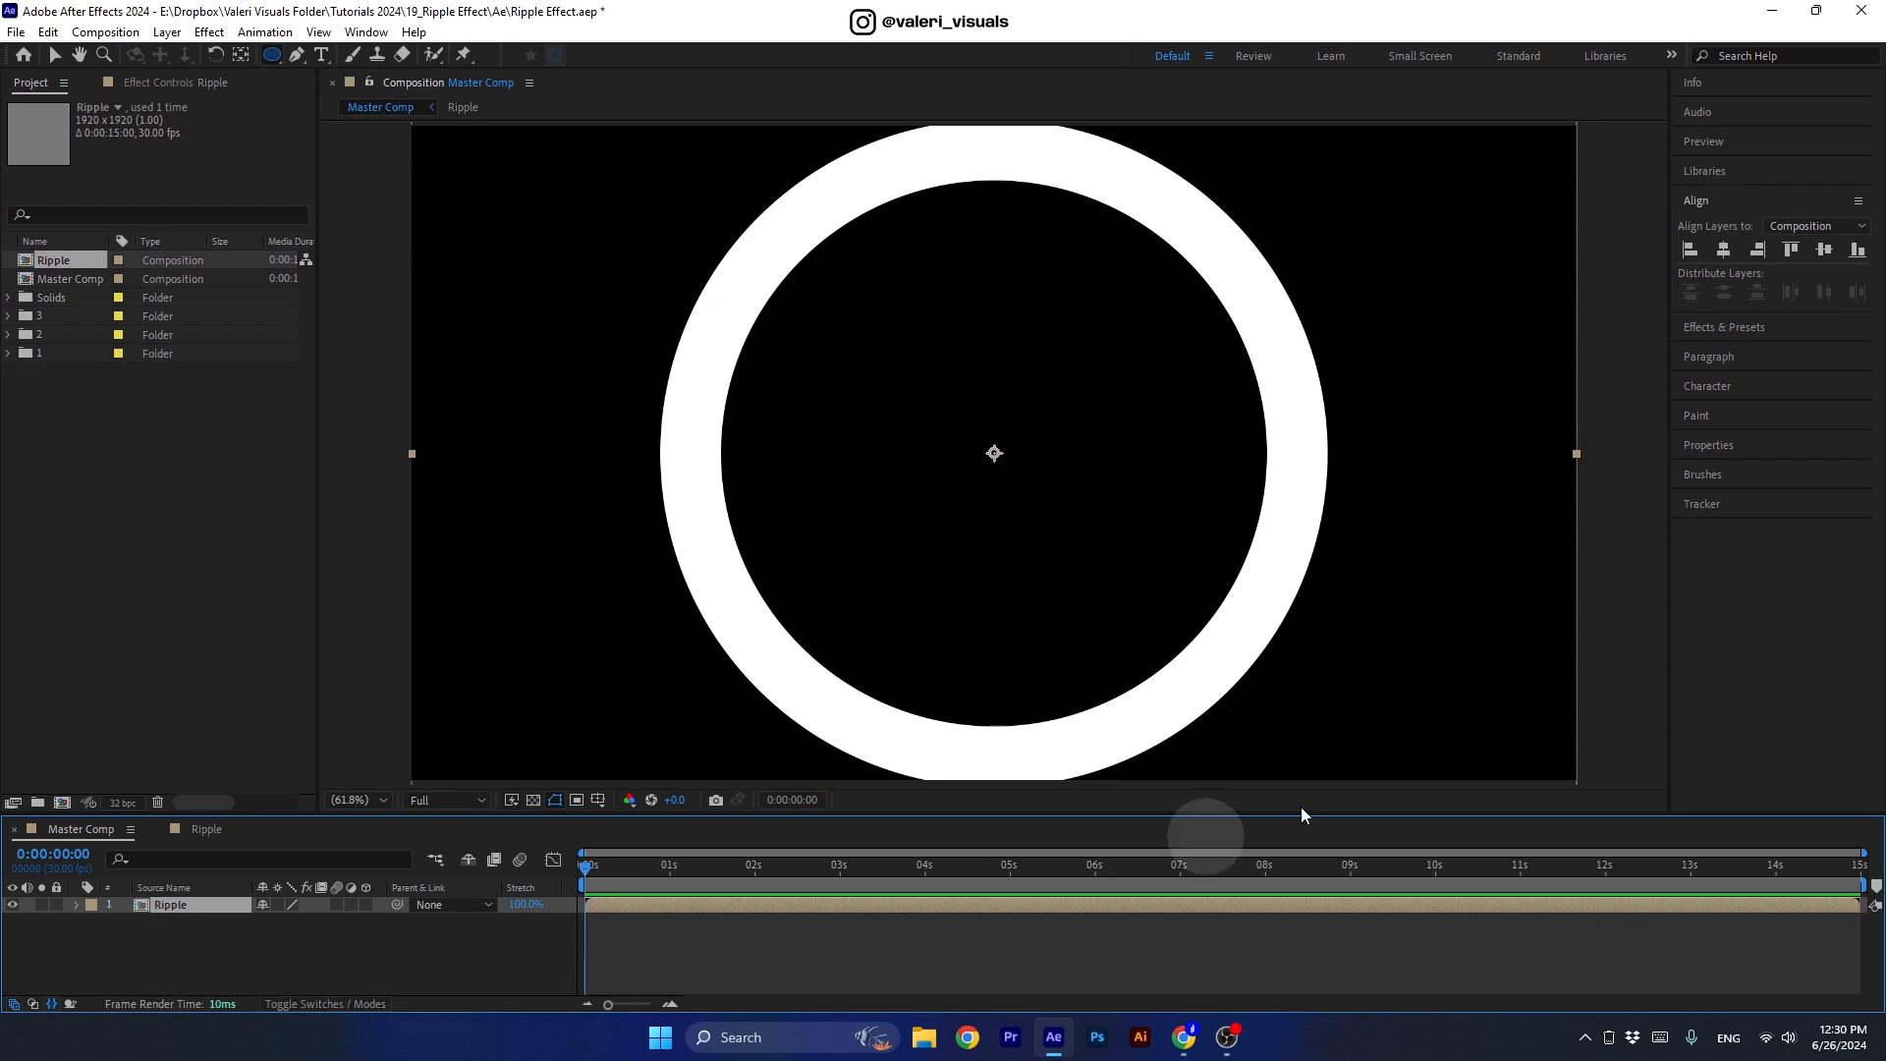
pyautogui.click(1724, 326)
pyautogui.click(1713, 254)
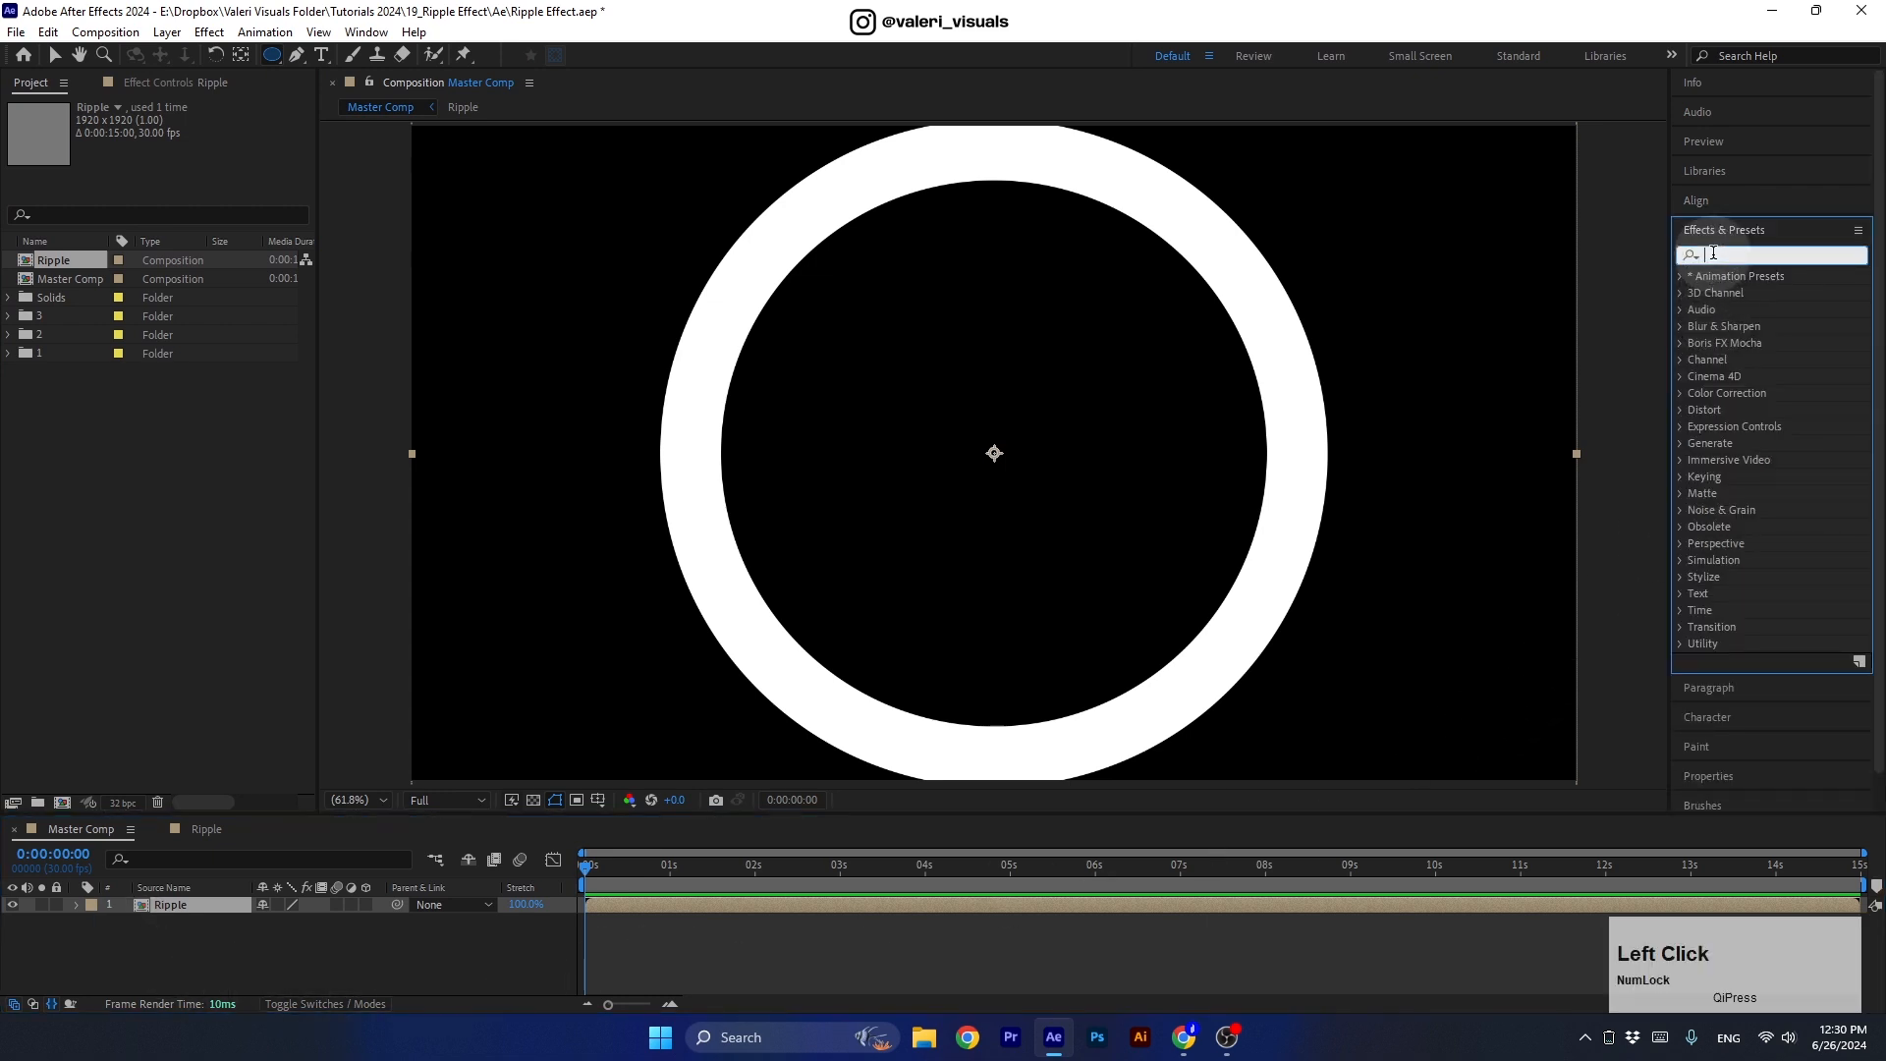
pyautogui.write('cc ball')
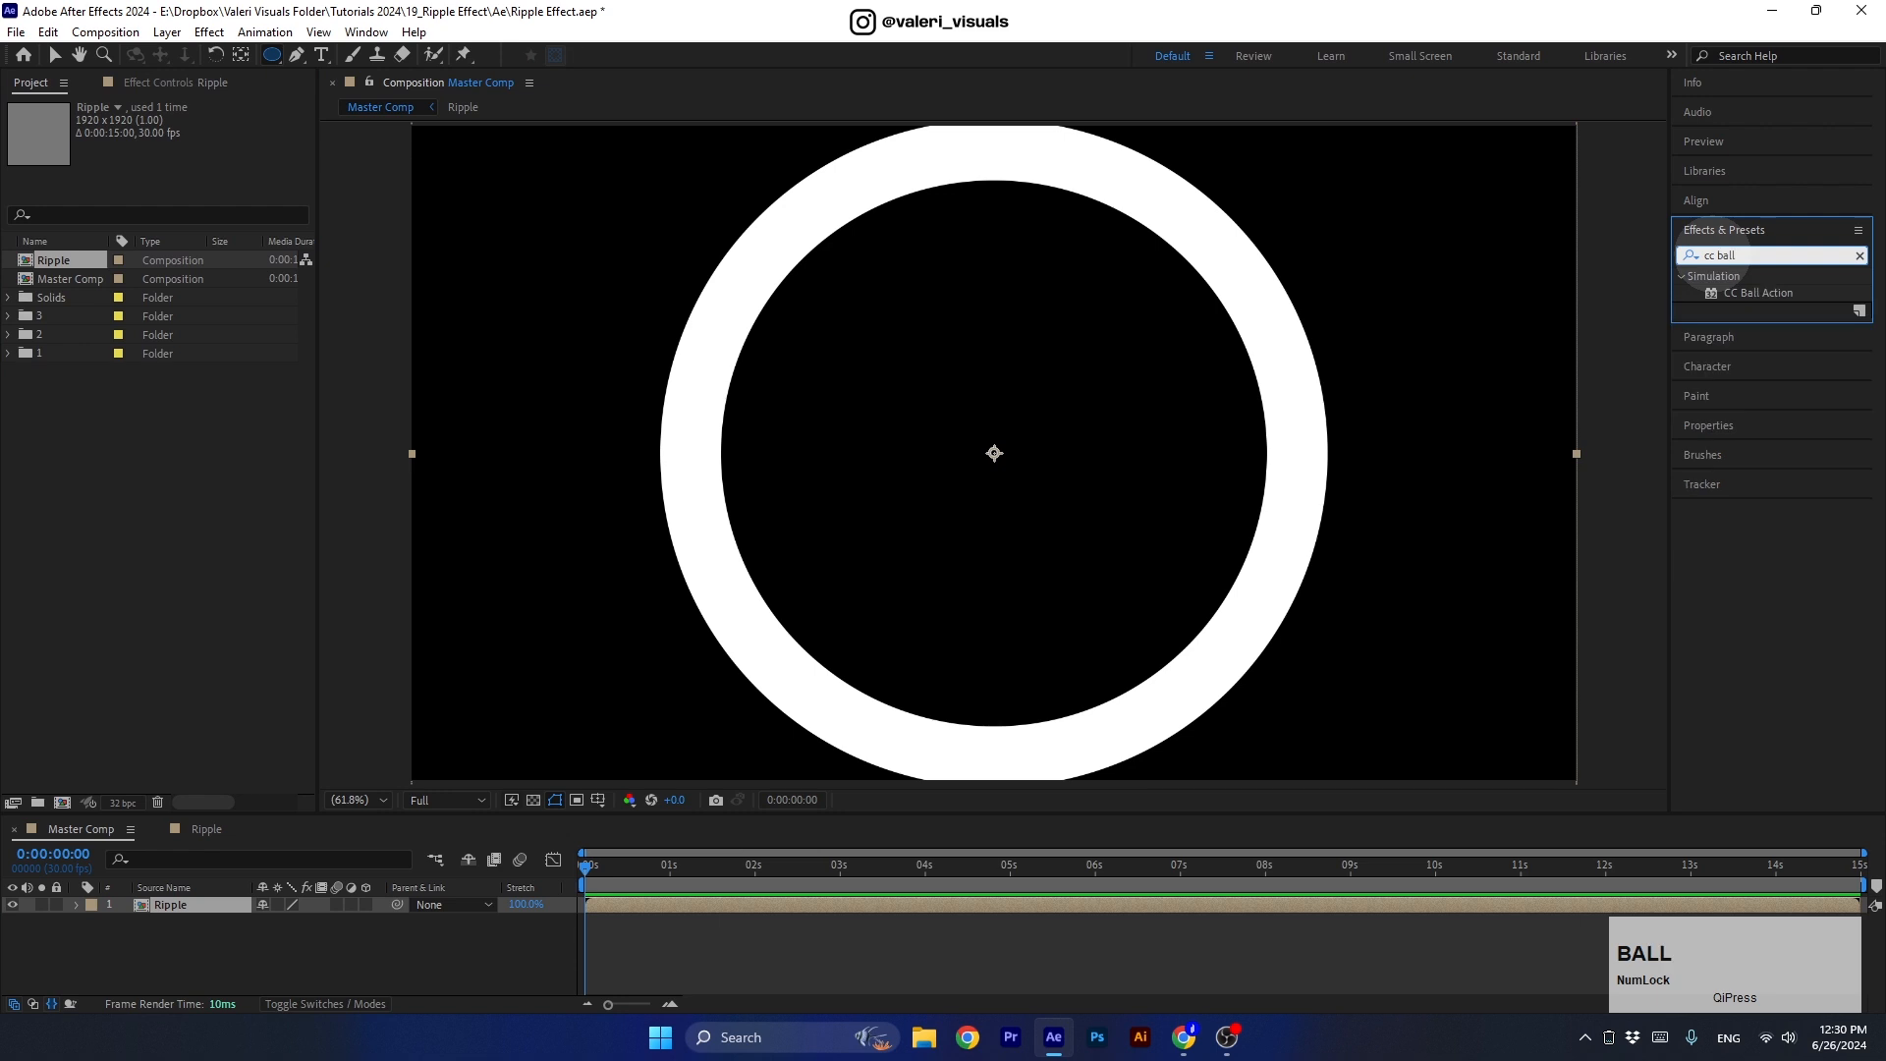
pyautogui.click(1779, 295)
pyautogui.moveTo(1779, 299); pyautogui.dragTo(1277, 499)
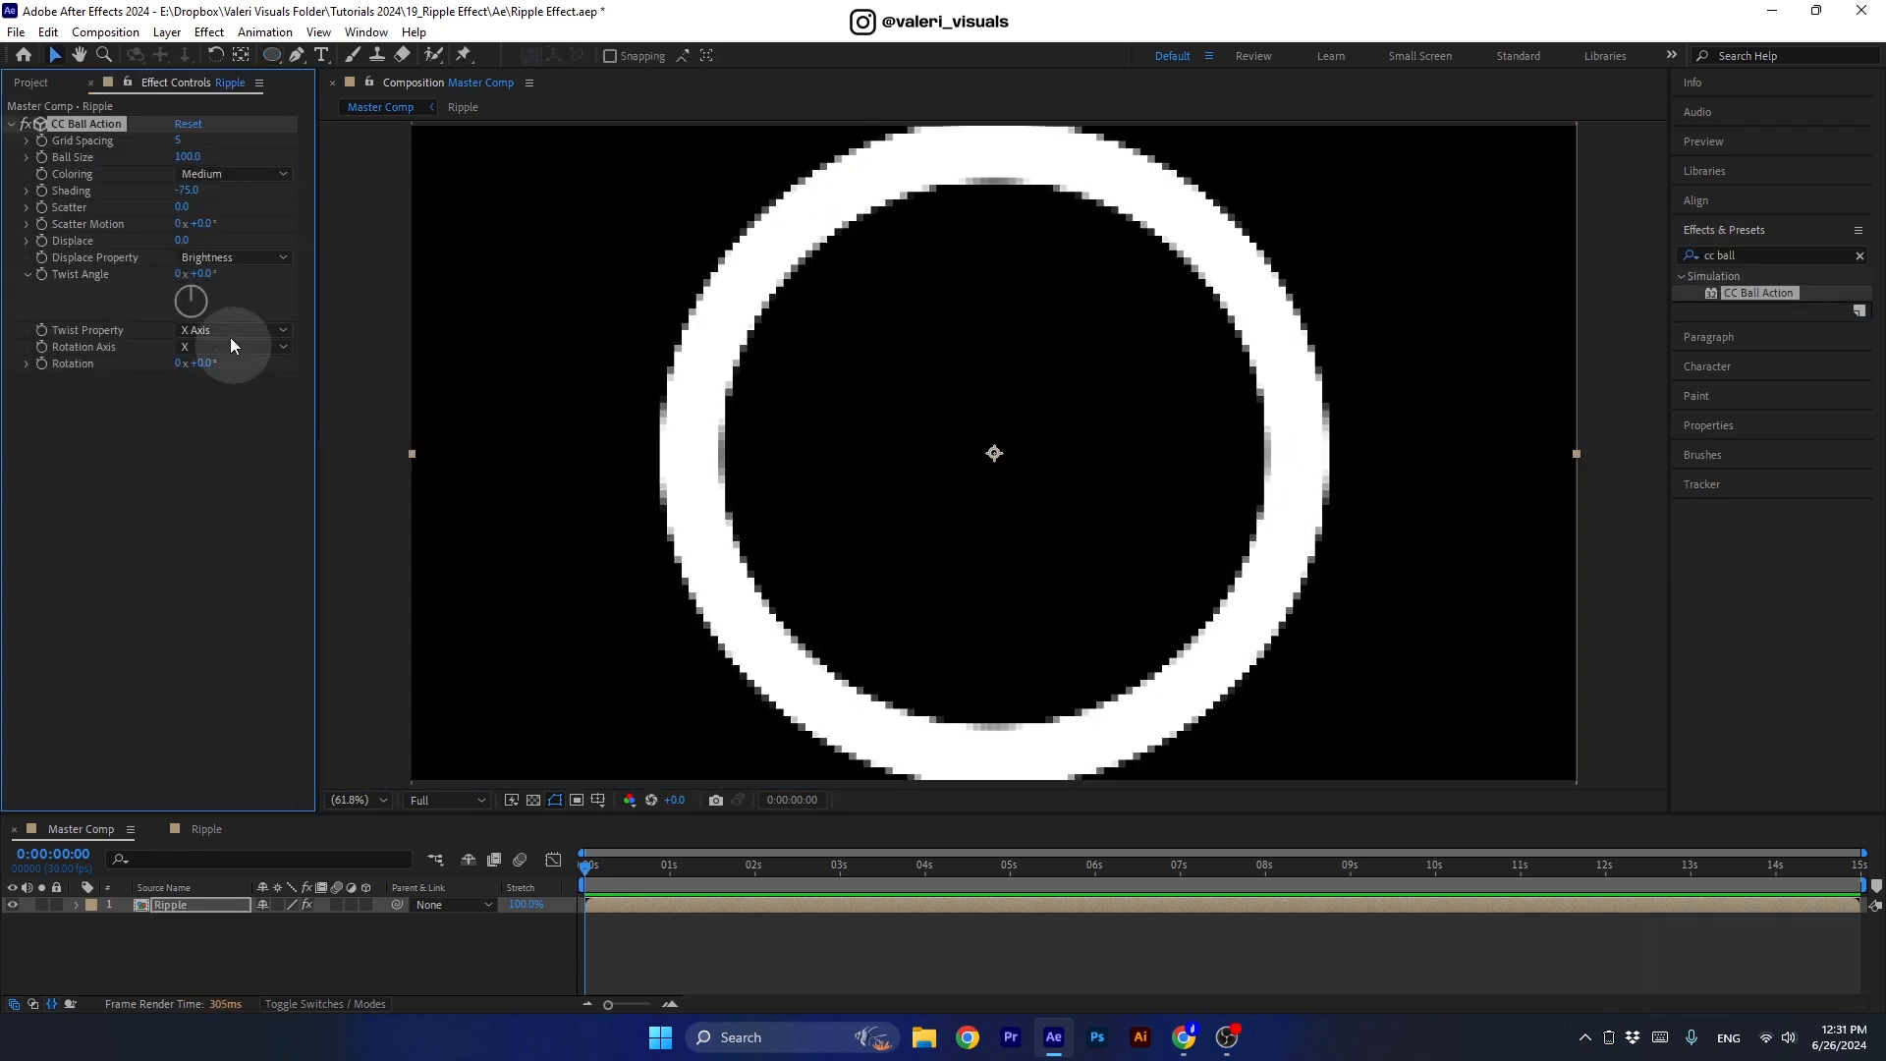
# Set CC Ball Action's Coloring to Smooth and its Grid Spacing to 2.
pyautogui.click(202, 174)
pyautogui.click(209, 240)
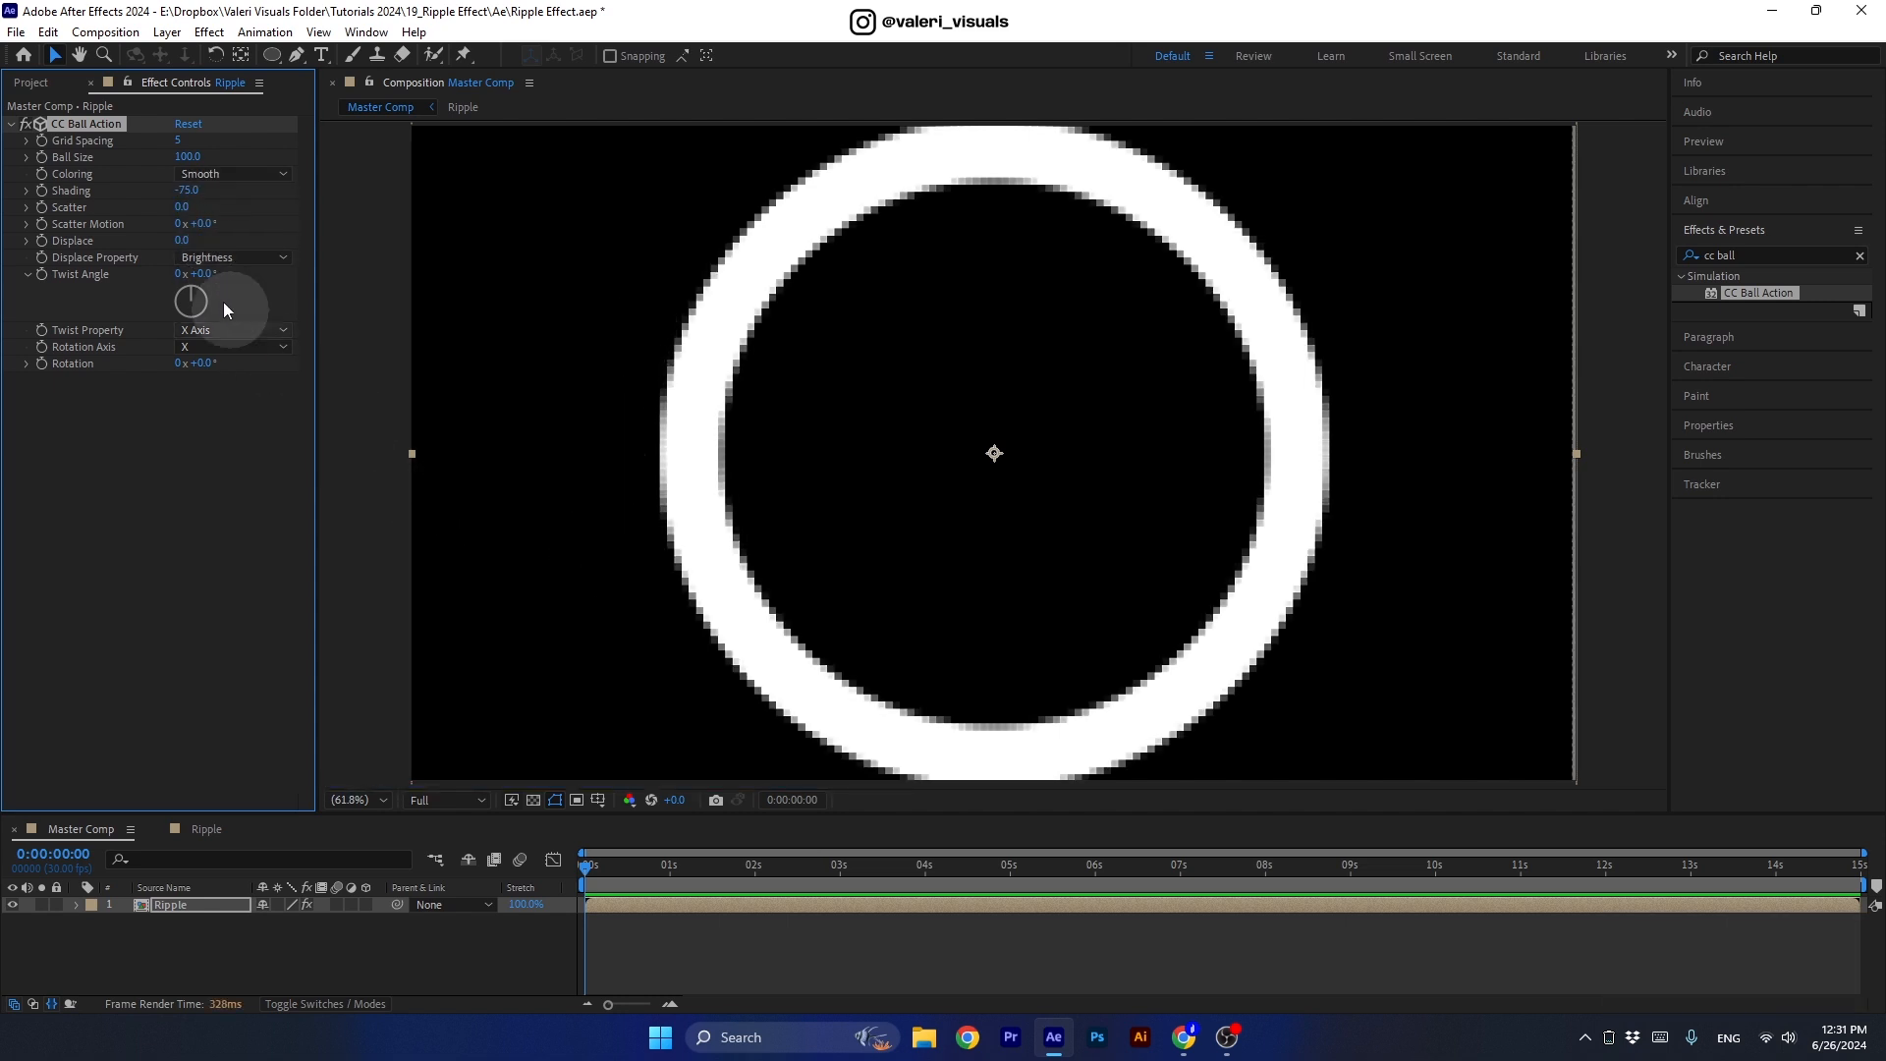
pyautogui.click(180, 140)
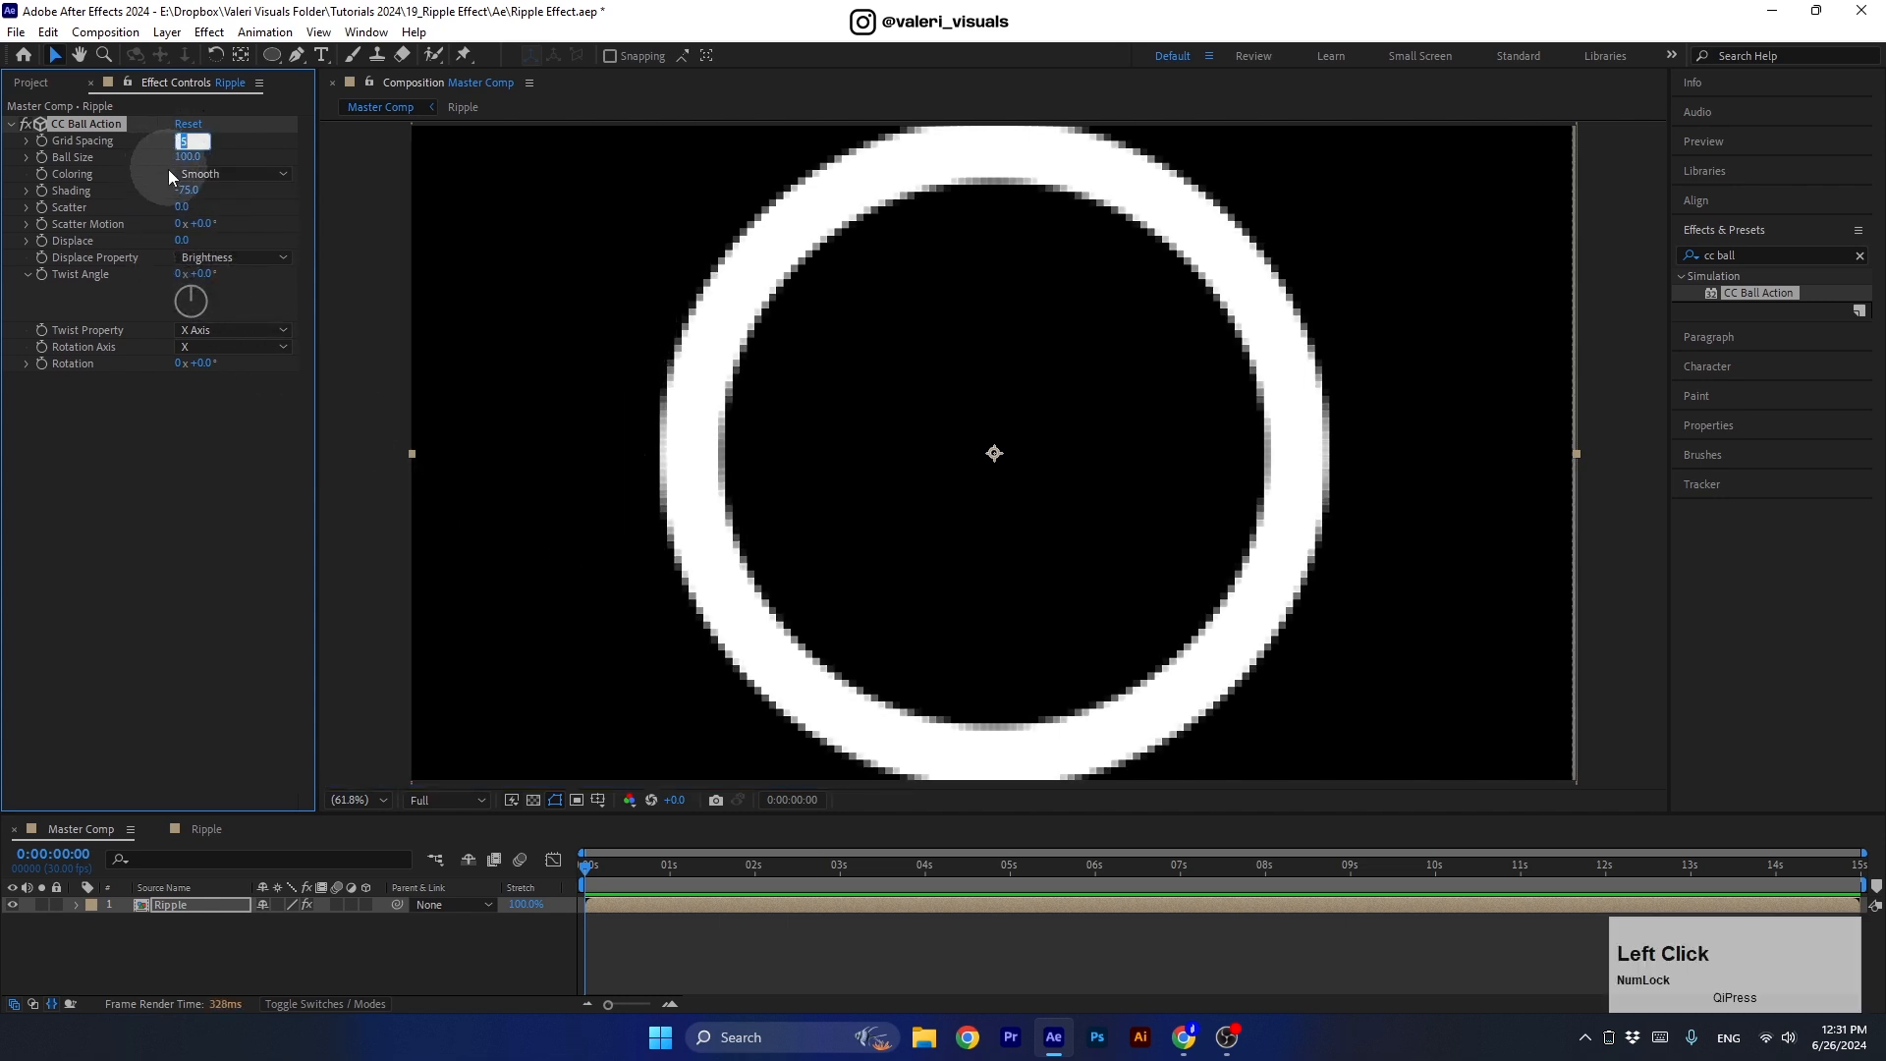
pyautogui.write('2')
pyautogui.press('Return')
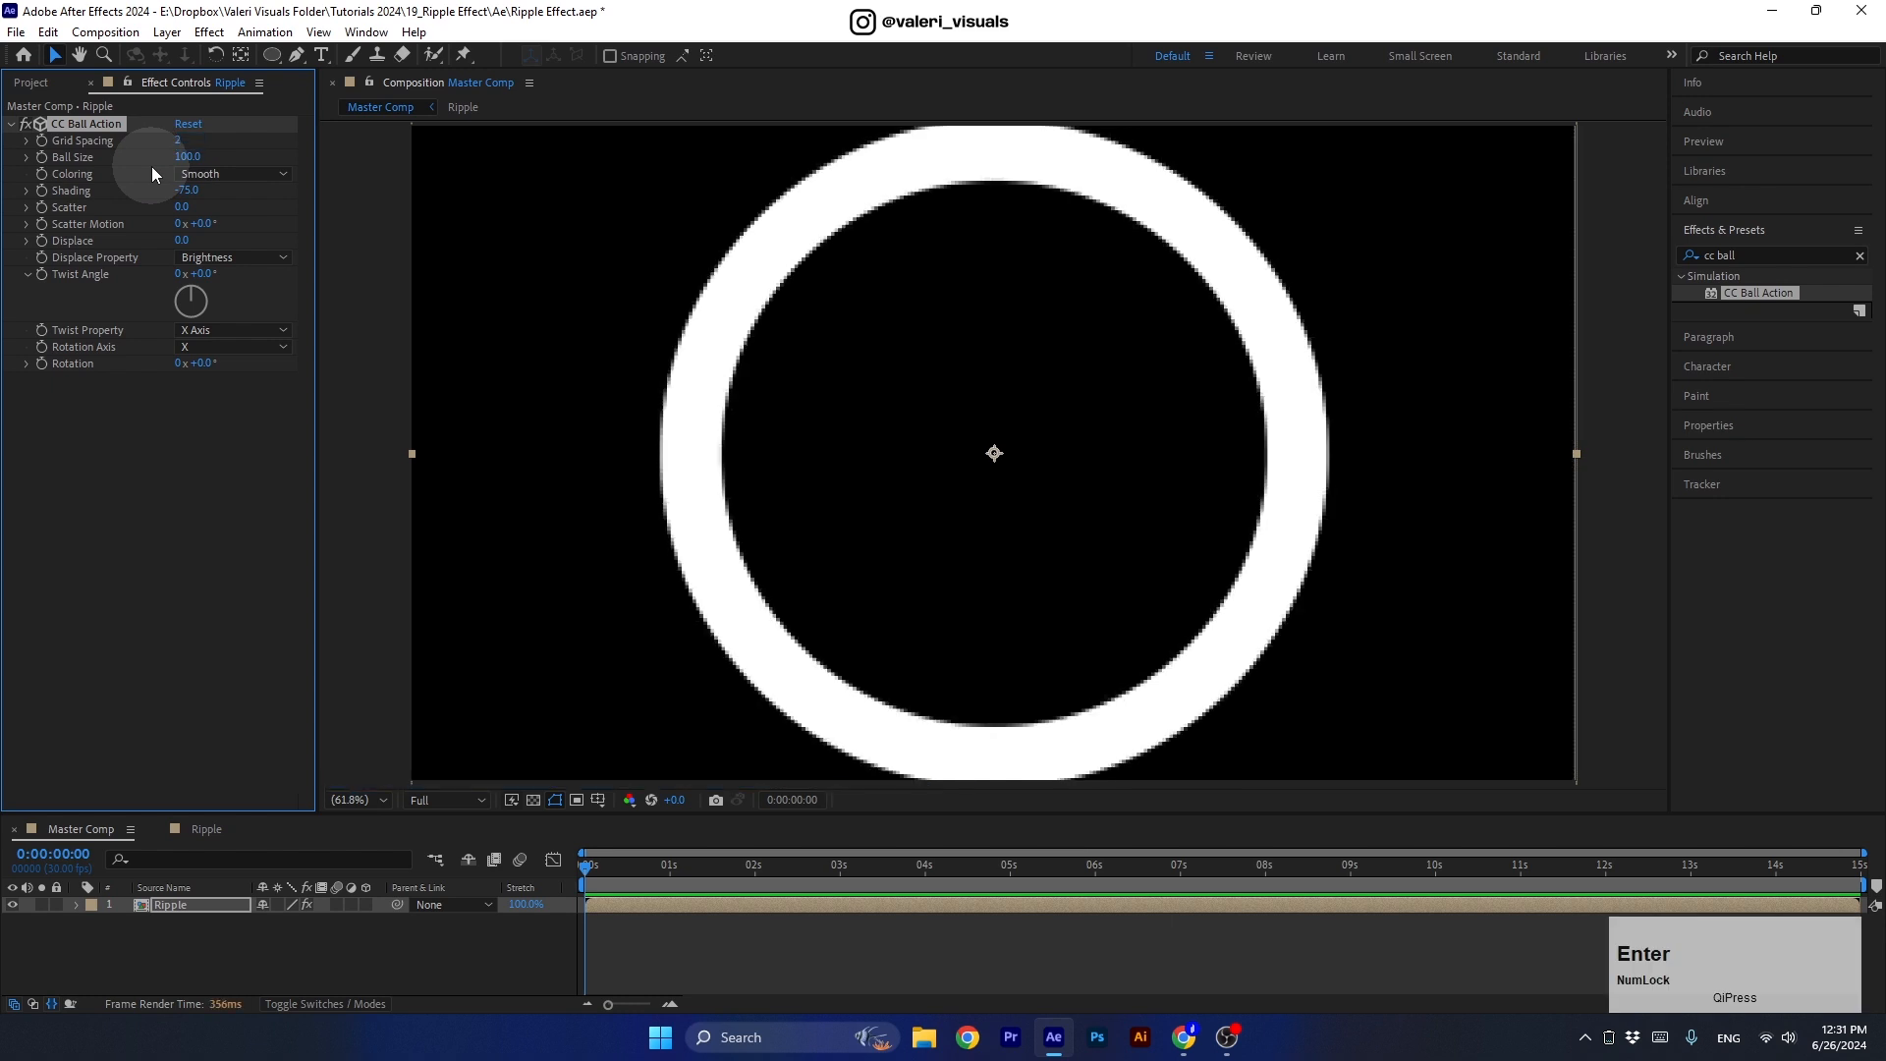
# Set CC Ball Action's Ball Size to 50, Displace to 40 and Rotation to -80°.
pyautogui.click(183, 157)
pyautogui.write('50')
pyautogui.press('Return')
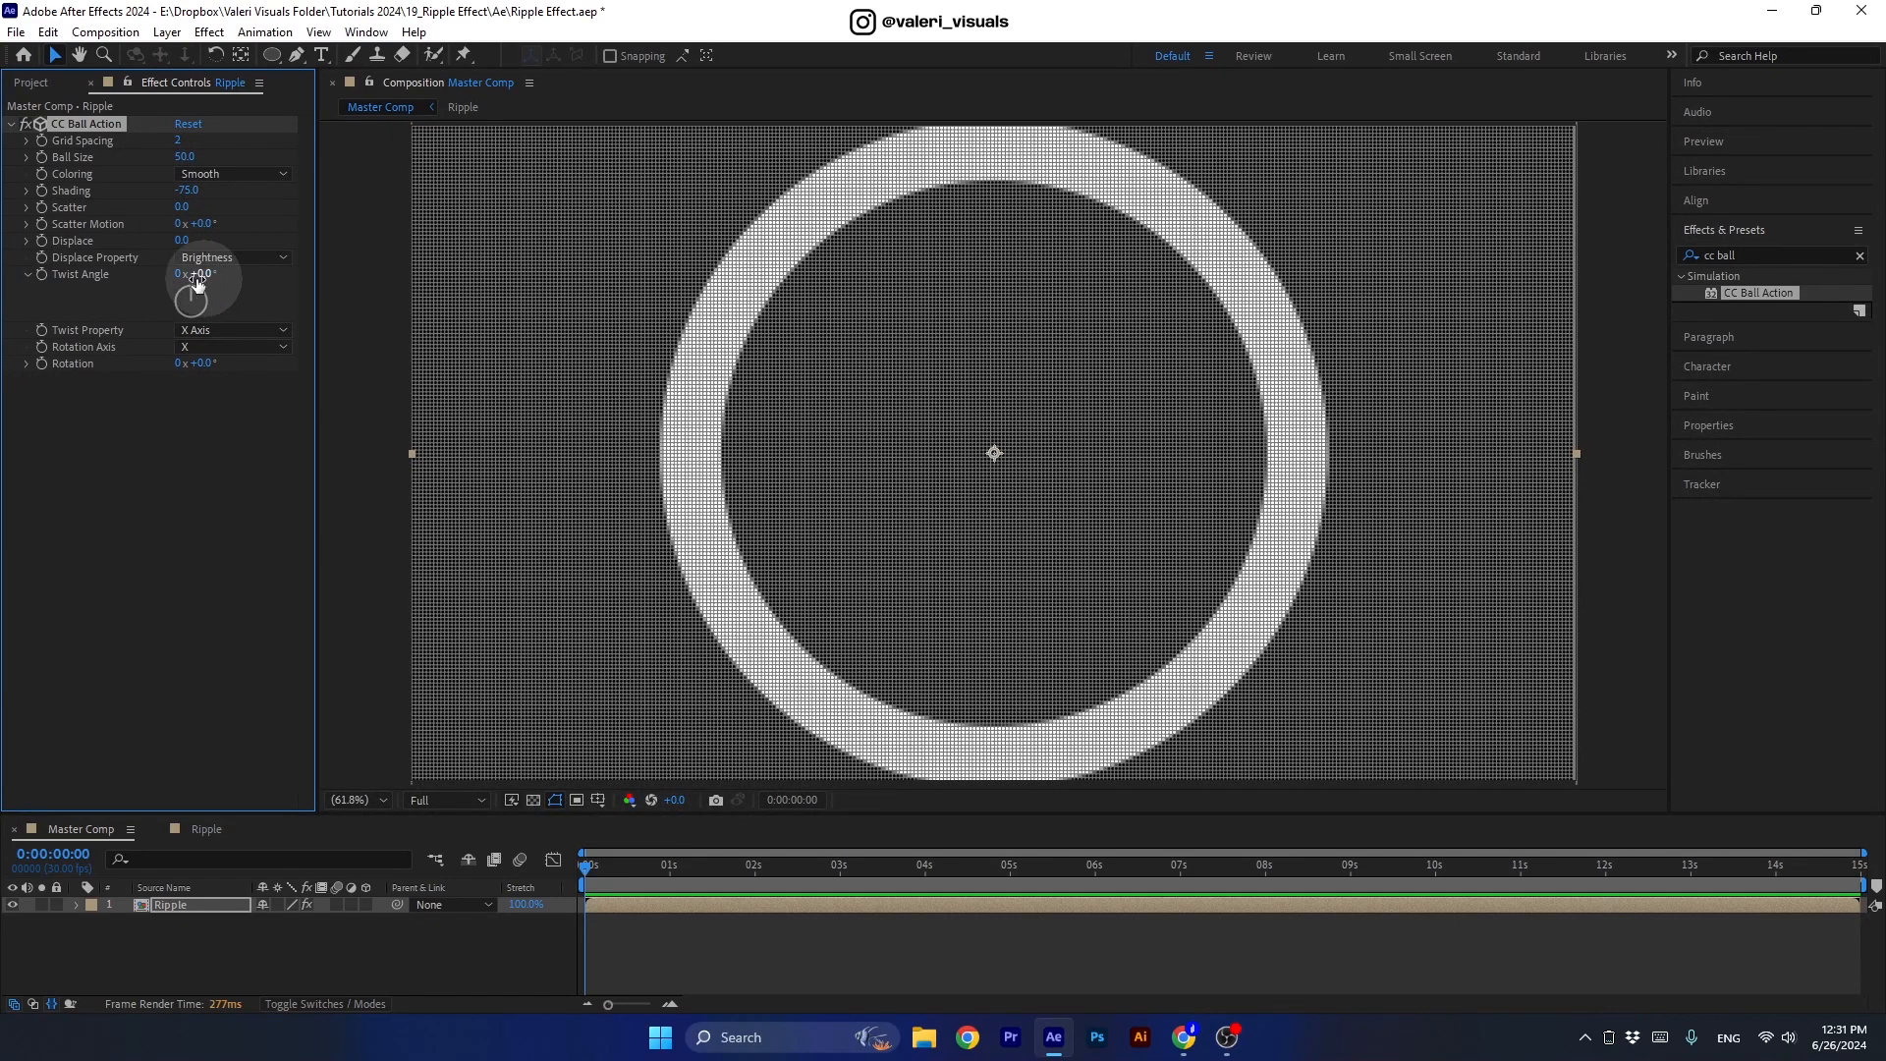
pyautogui.moveTo(185, 240); pyautogui.dragTo(226, 252)
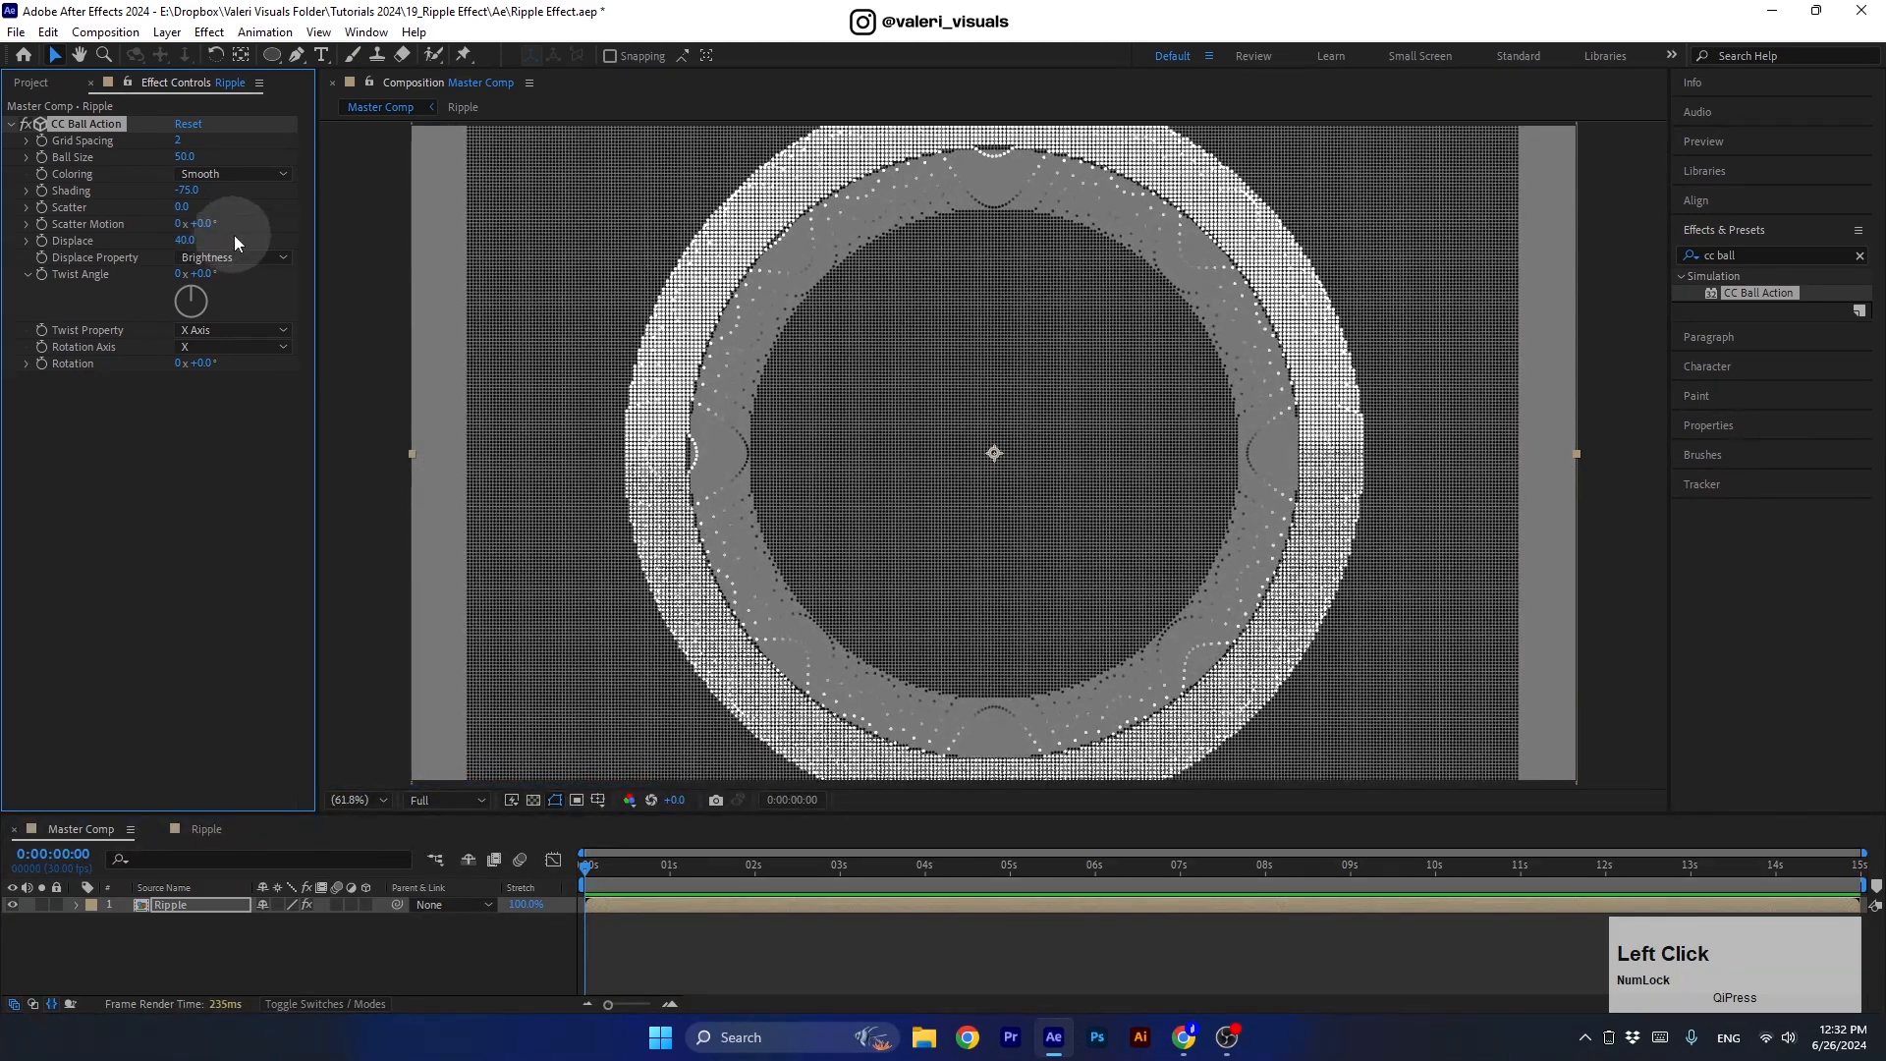
pyautogui.moveTo(197, 363); pyautogui.dragTo(137, 367)
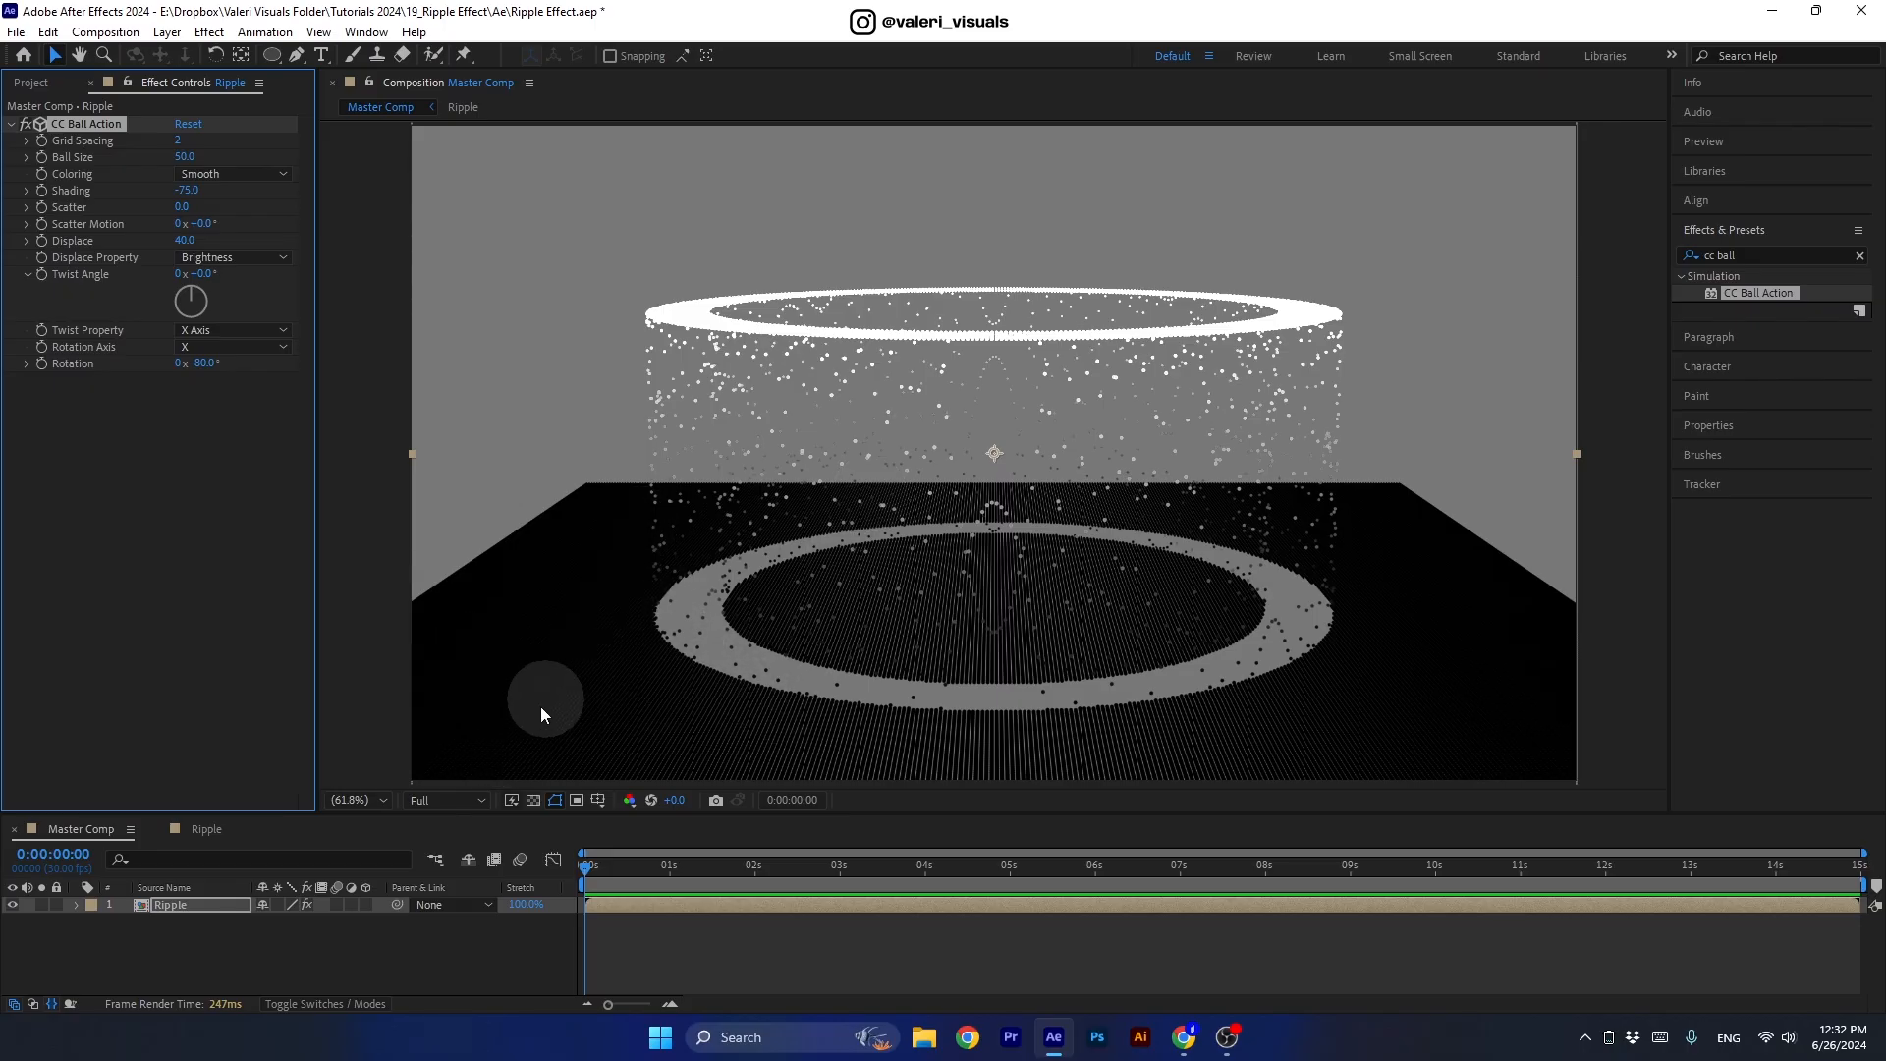
# Add an adjustment layer named Blur above the circle in the Ripple composition.
pyautogui.click(204, 828)
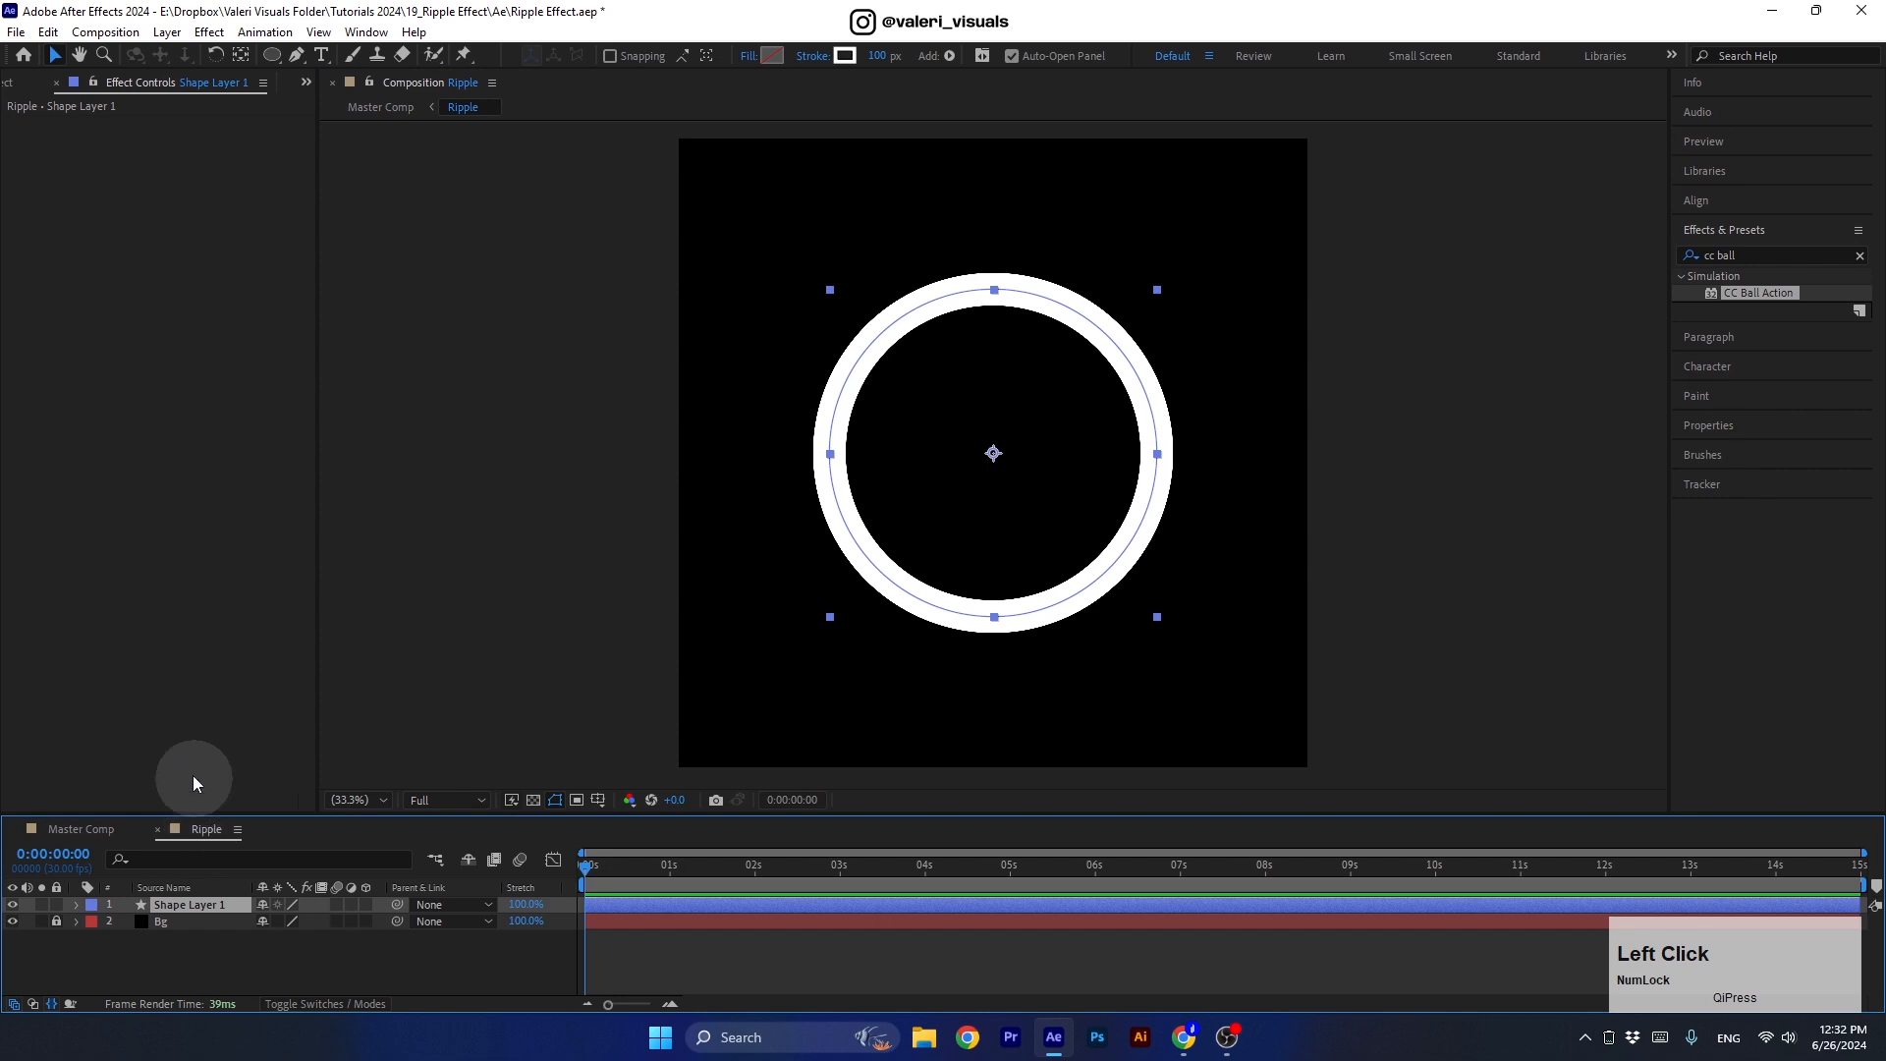
pyautogui.rightClick(206, 947)
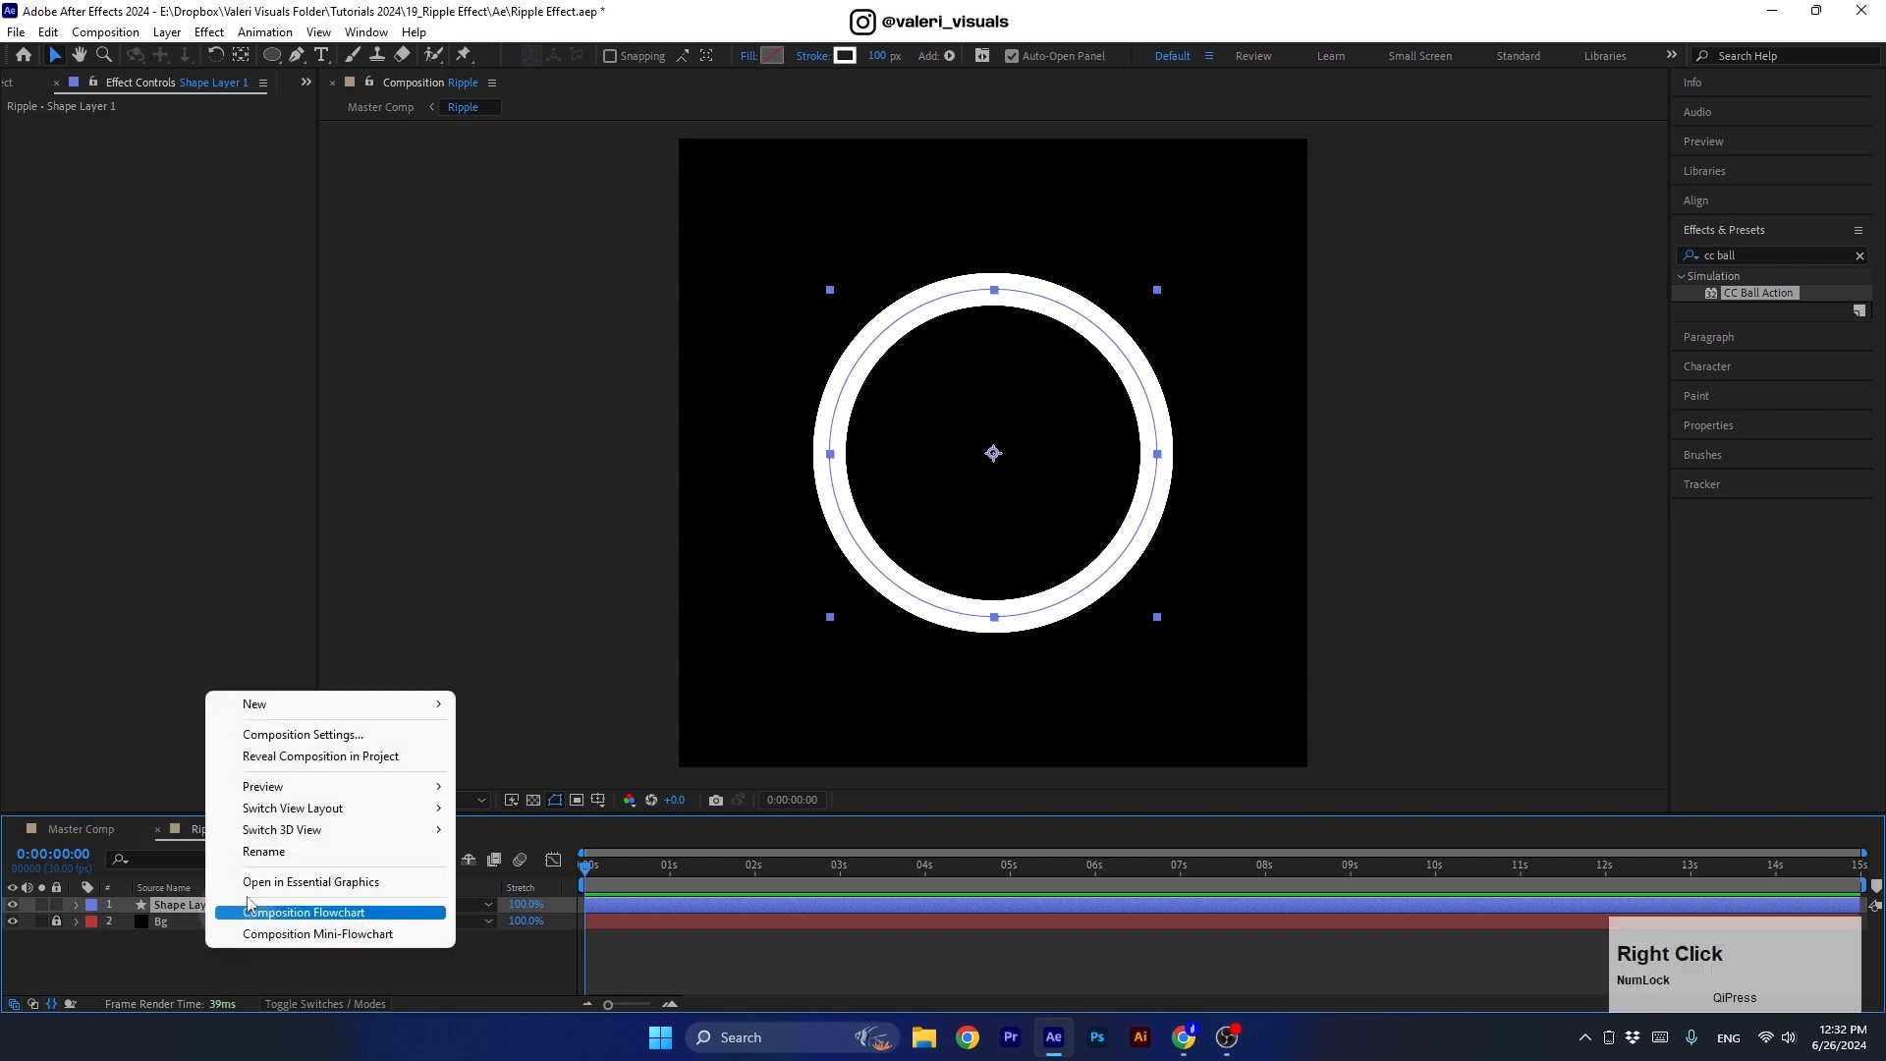
pyautogui.moveTo(422, 705)
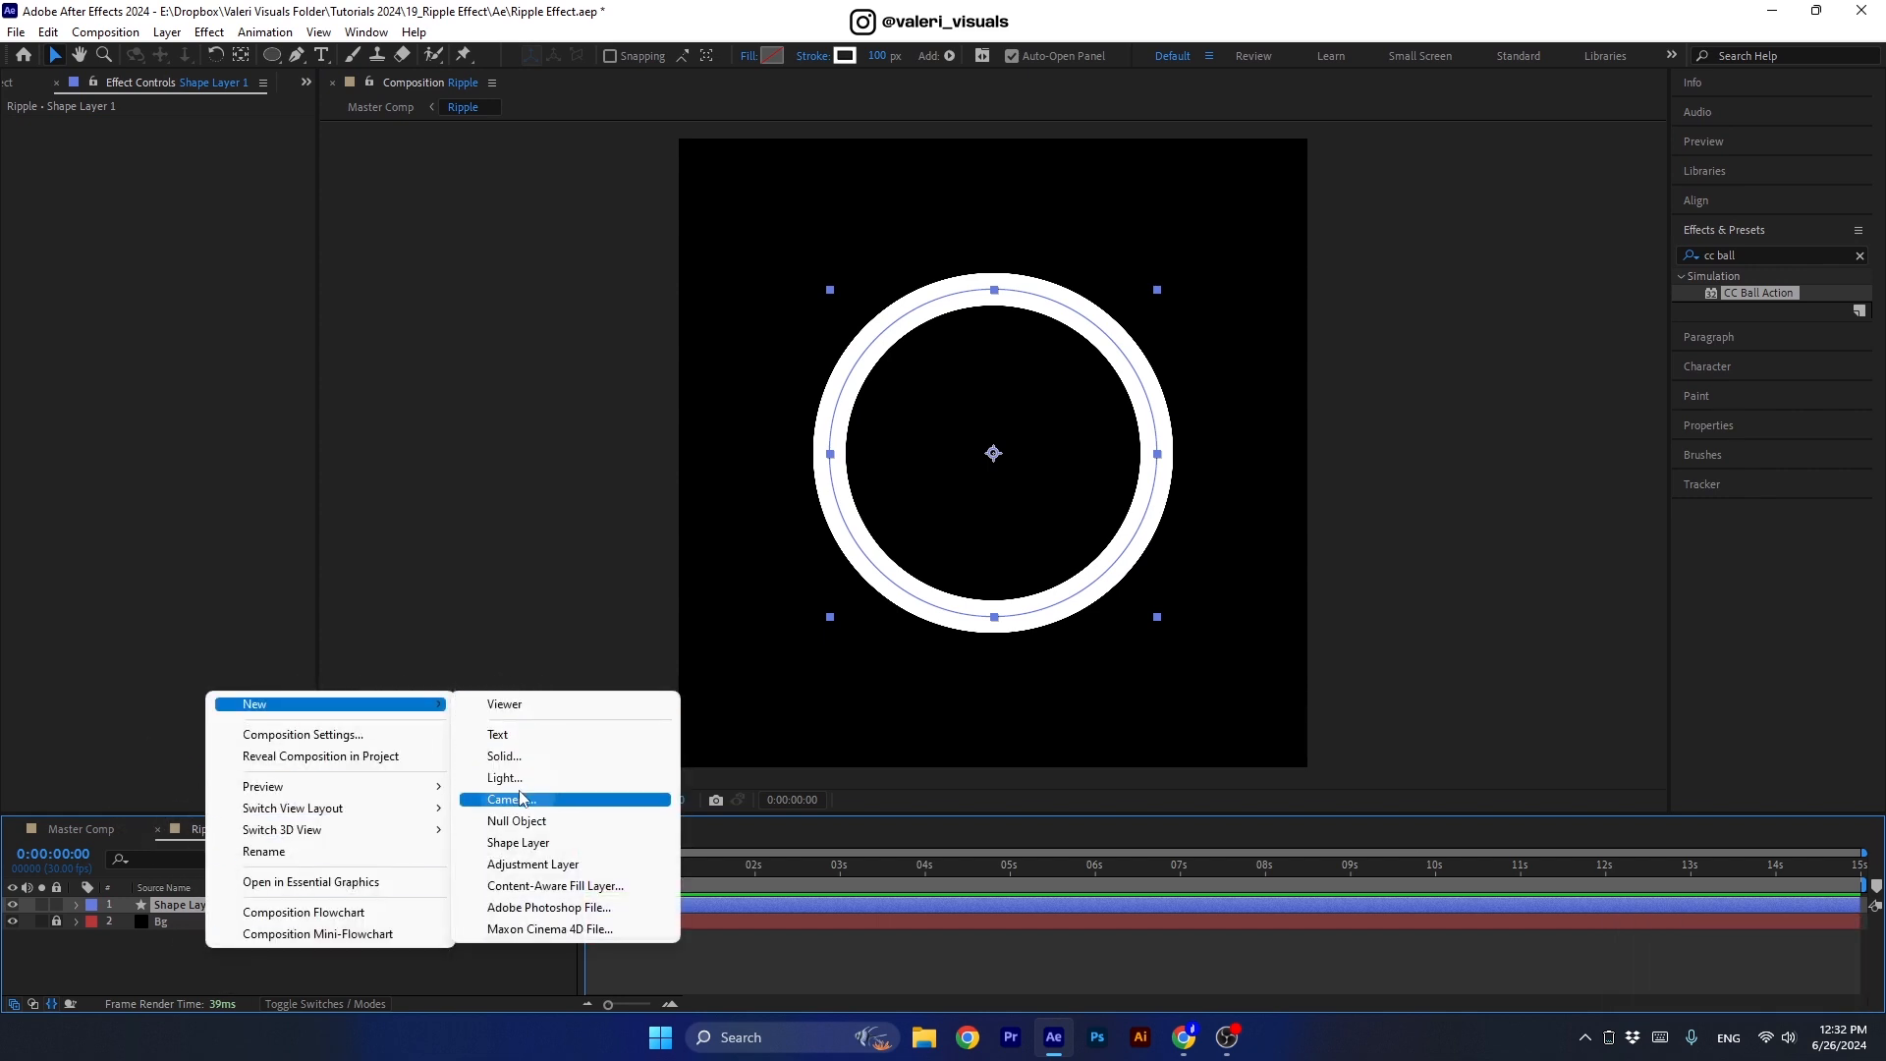
pyautogui.click(520, 863)
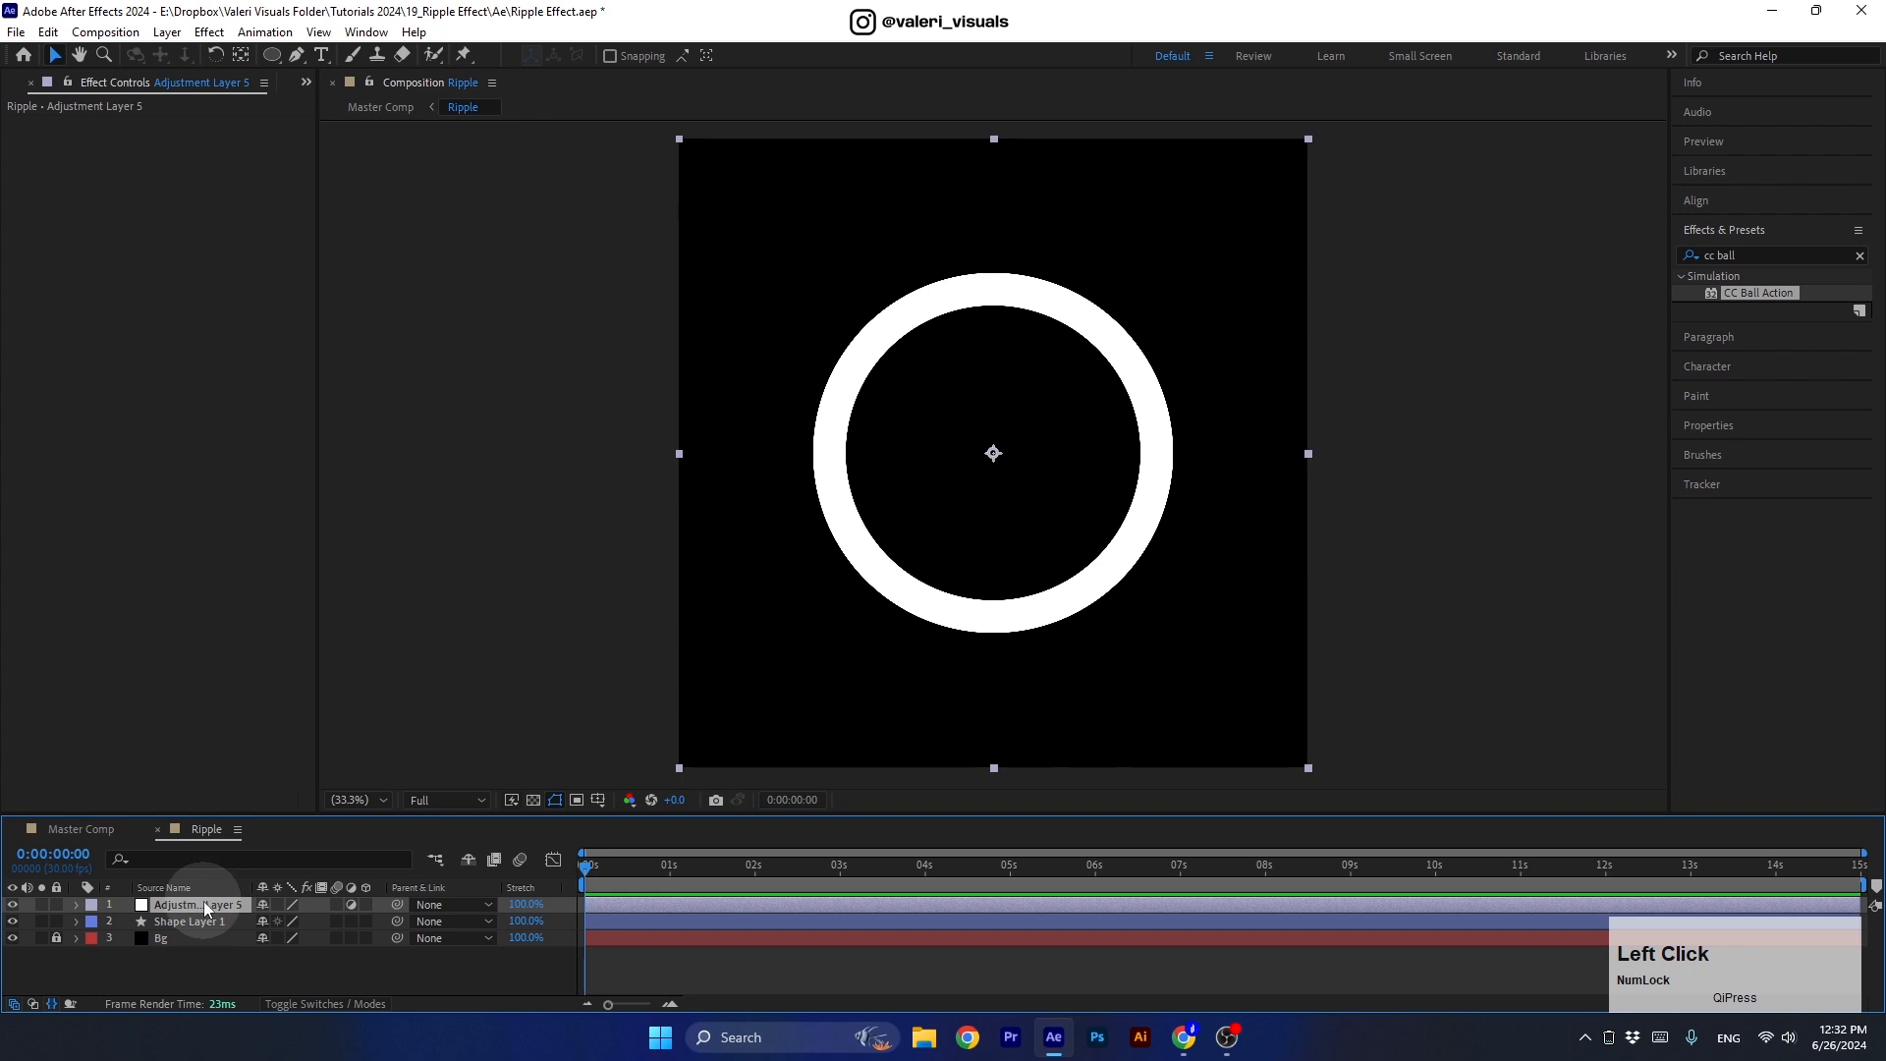
pyautogui.press('Return')
pyautogui.write('Blur')
pyautogui.press('Return')
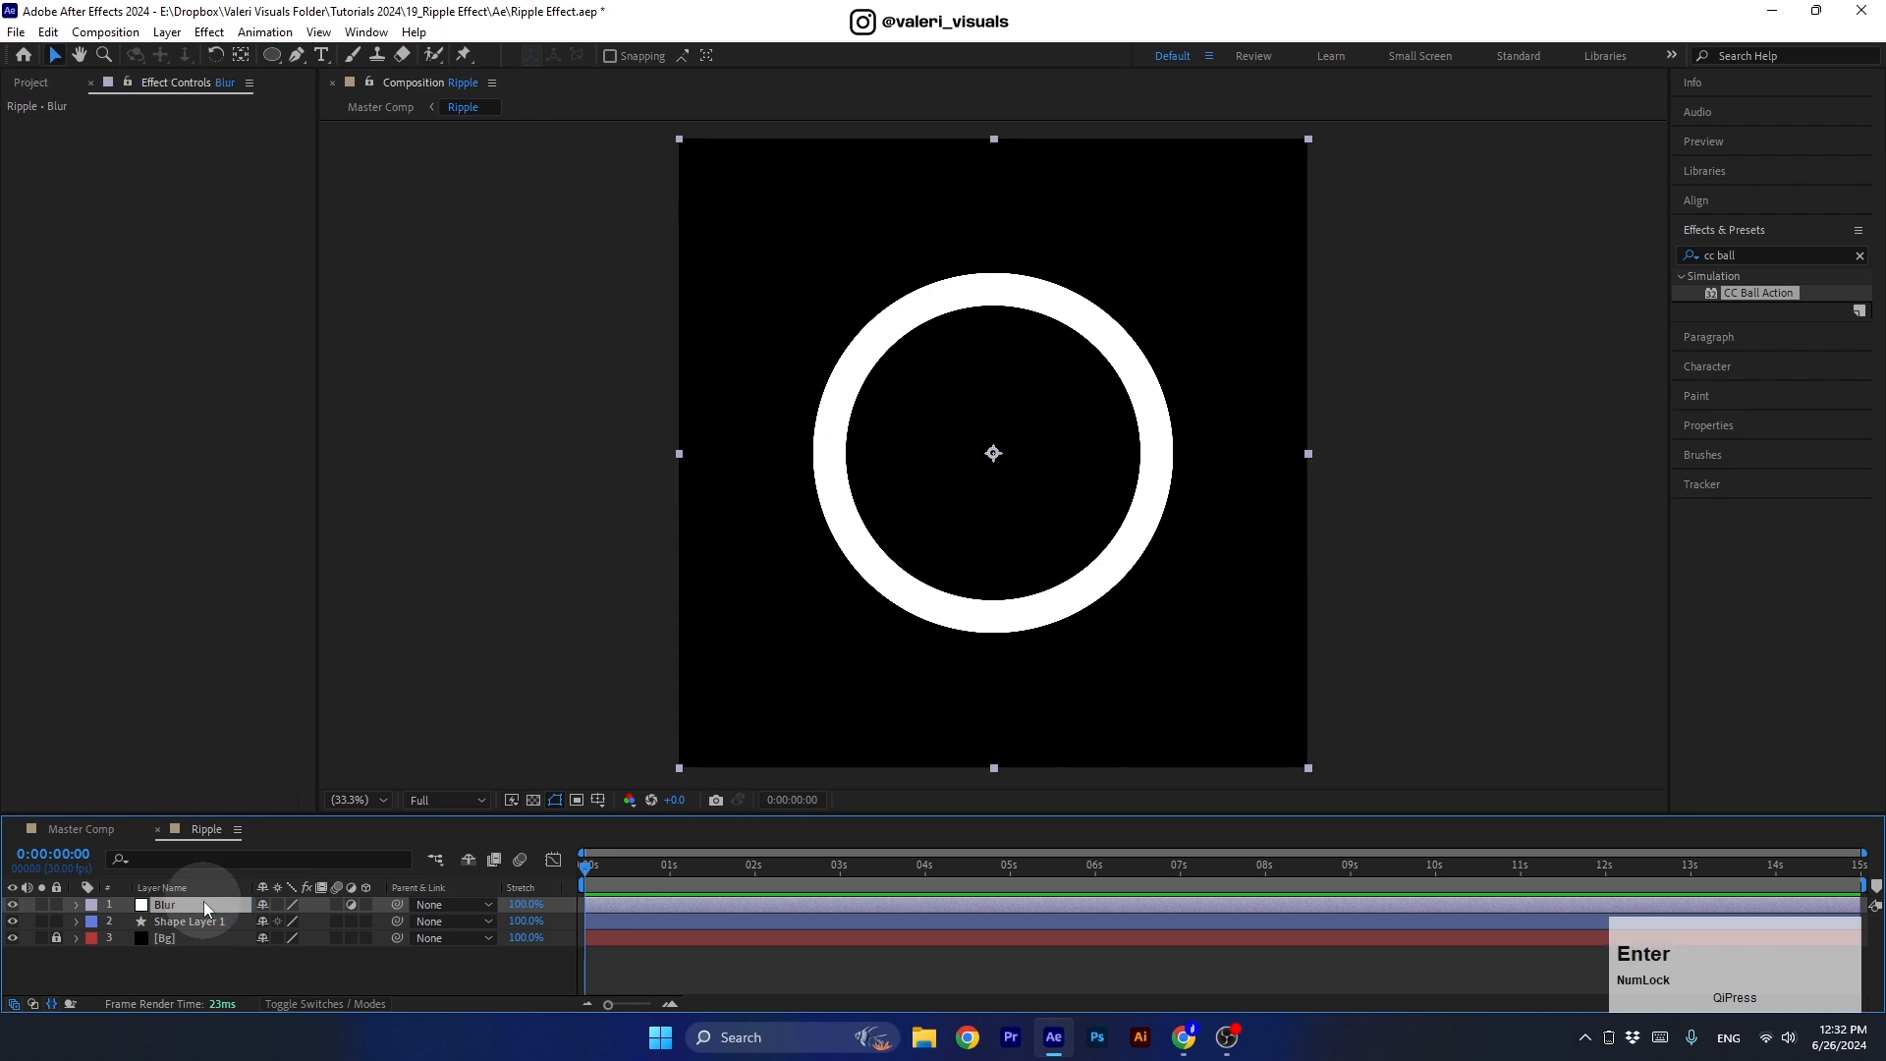
# Apply Fast Box Blur to the Blur adjustment layer with a Blur Radius of 50.
pyautogui.click(1690, 255)
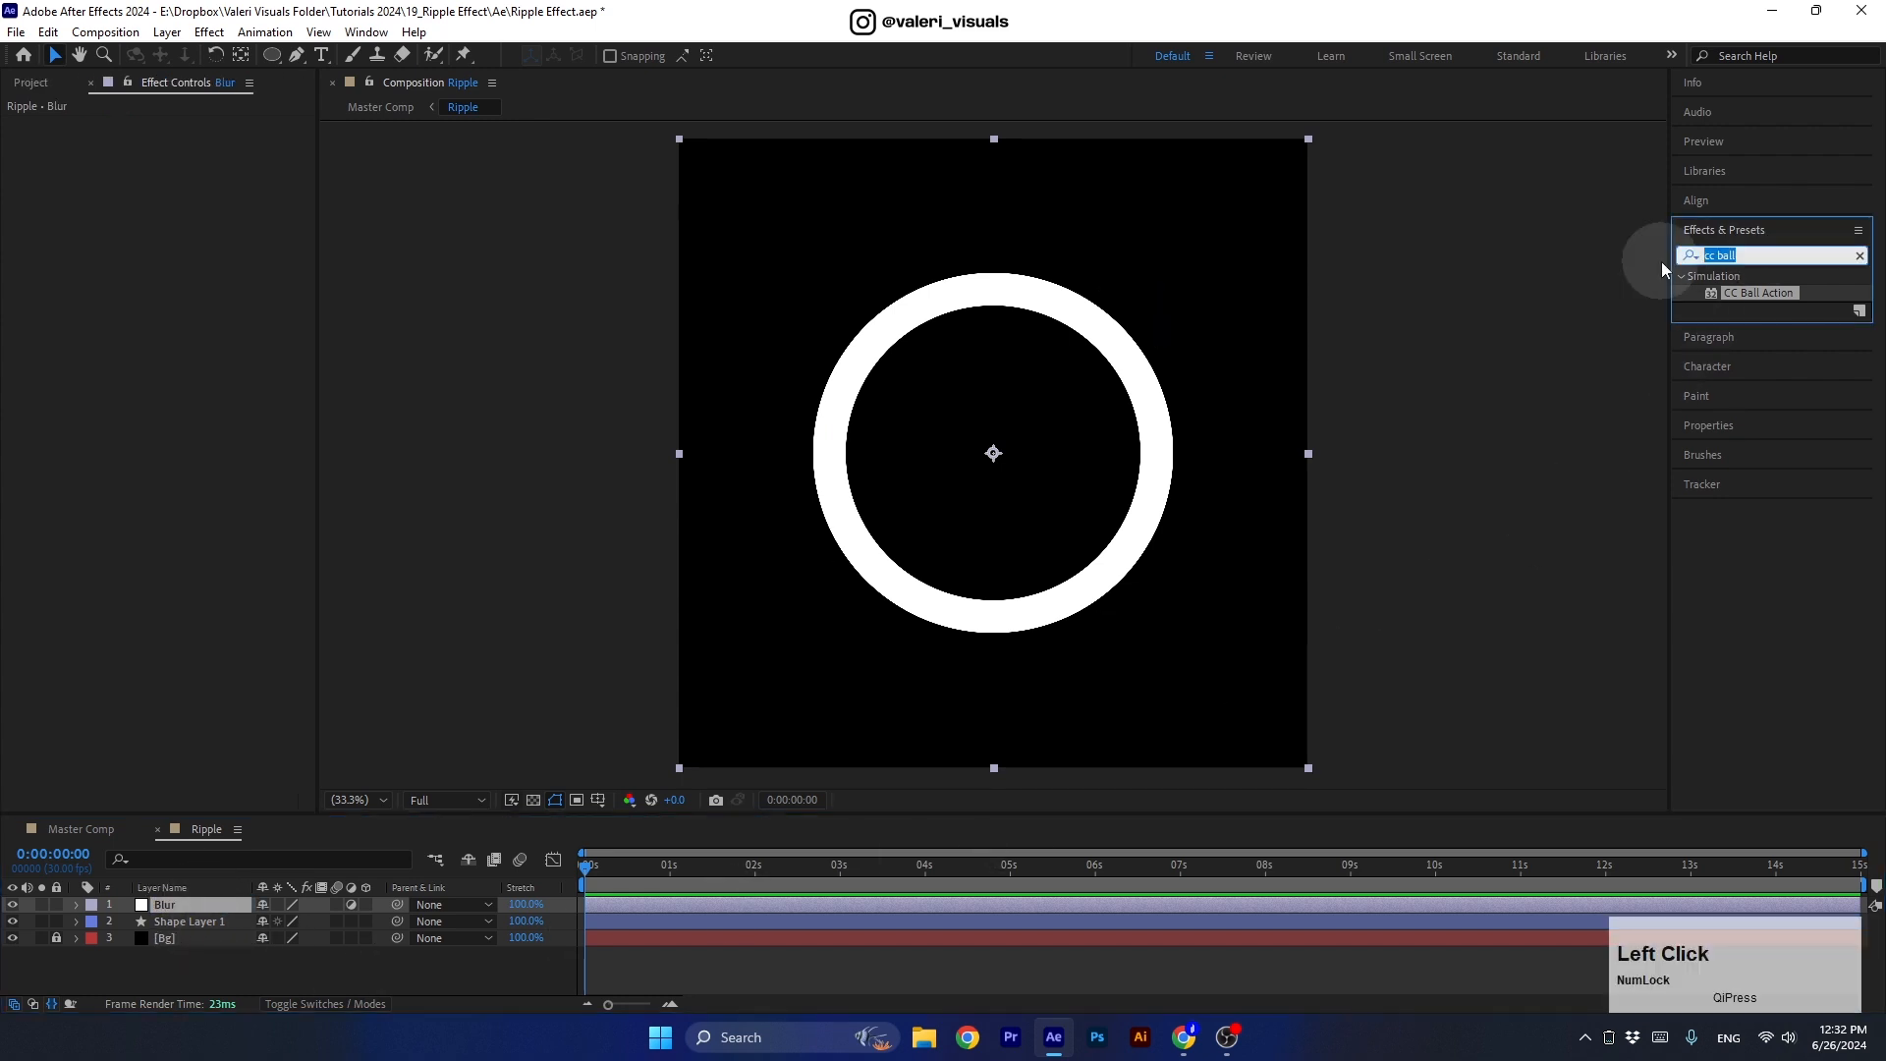
pyautogui.write('fast b')
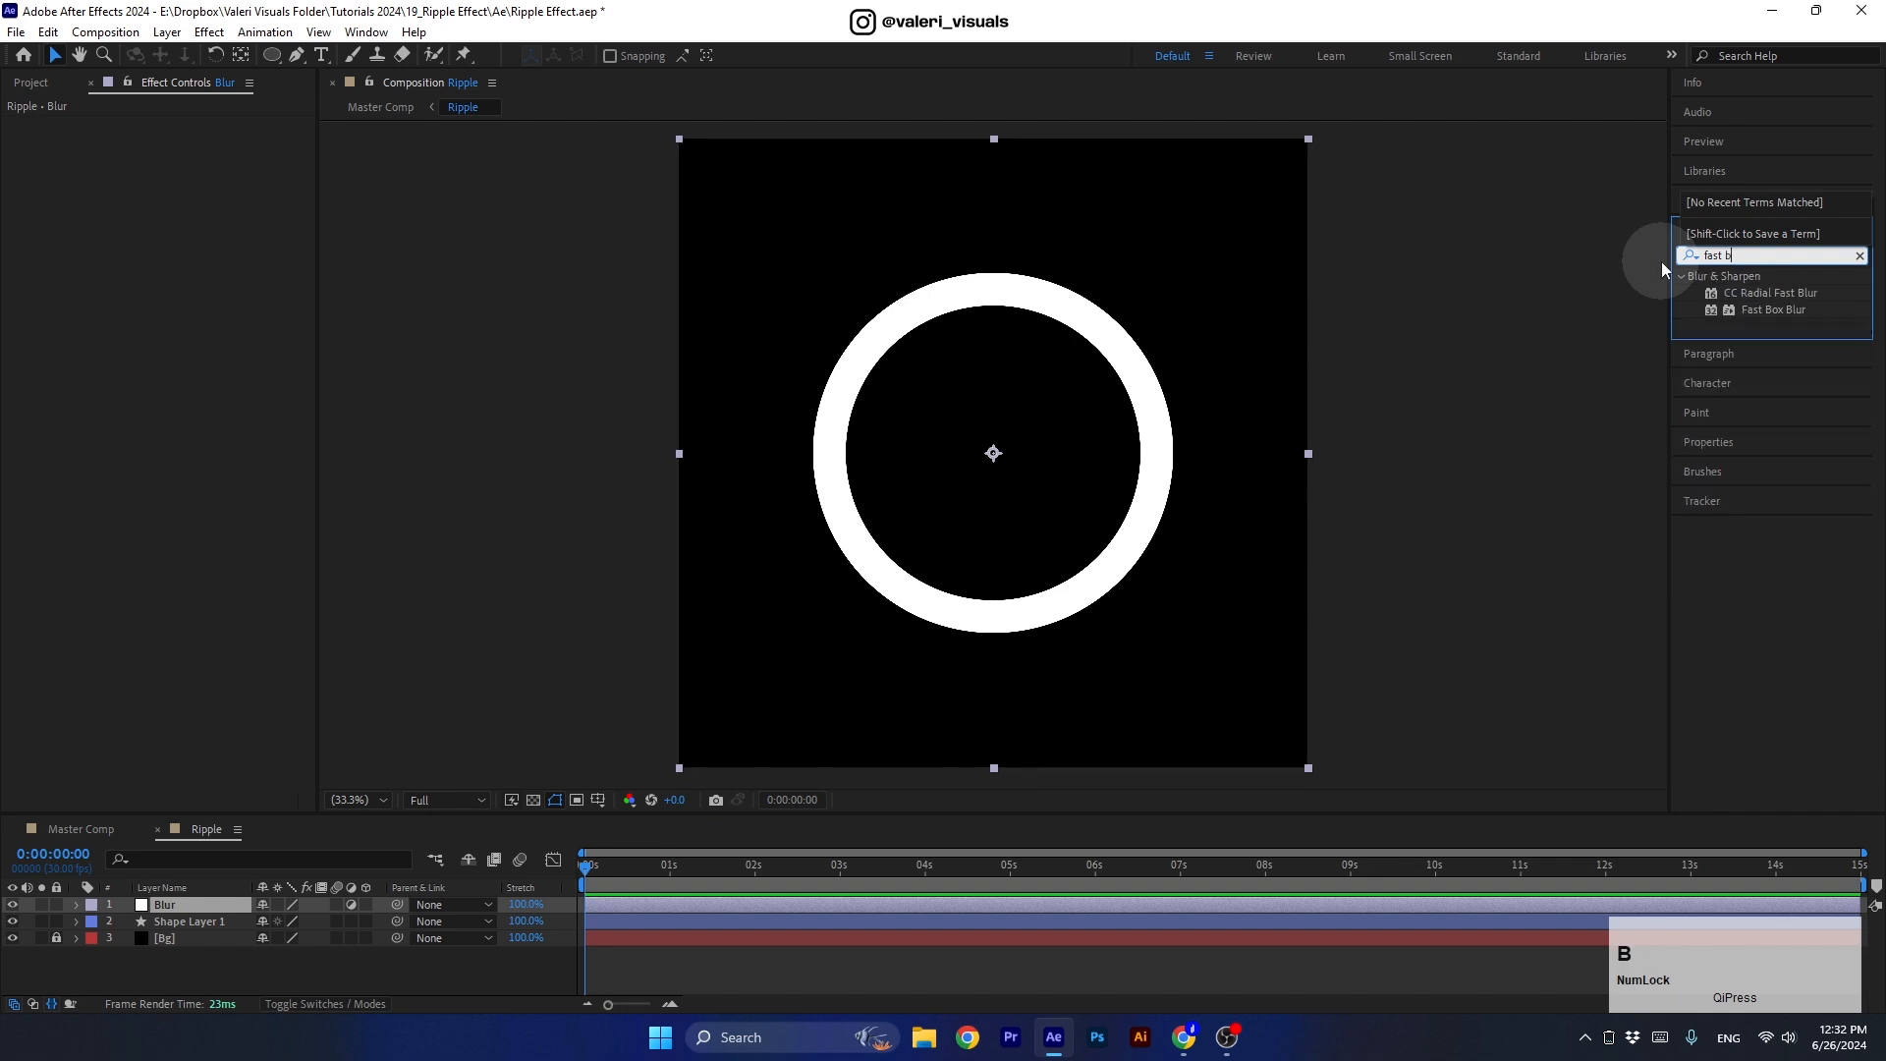
pyautogui.moveTo(1772, 310); pyautogui.dragTo(898, 521)
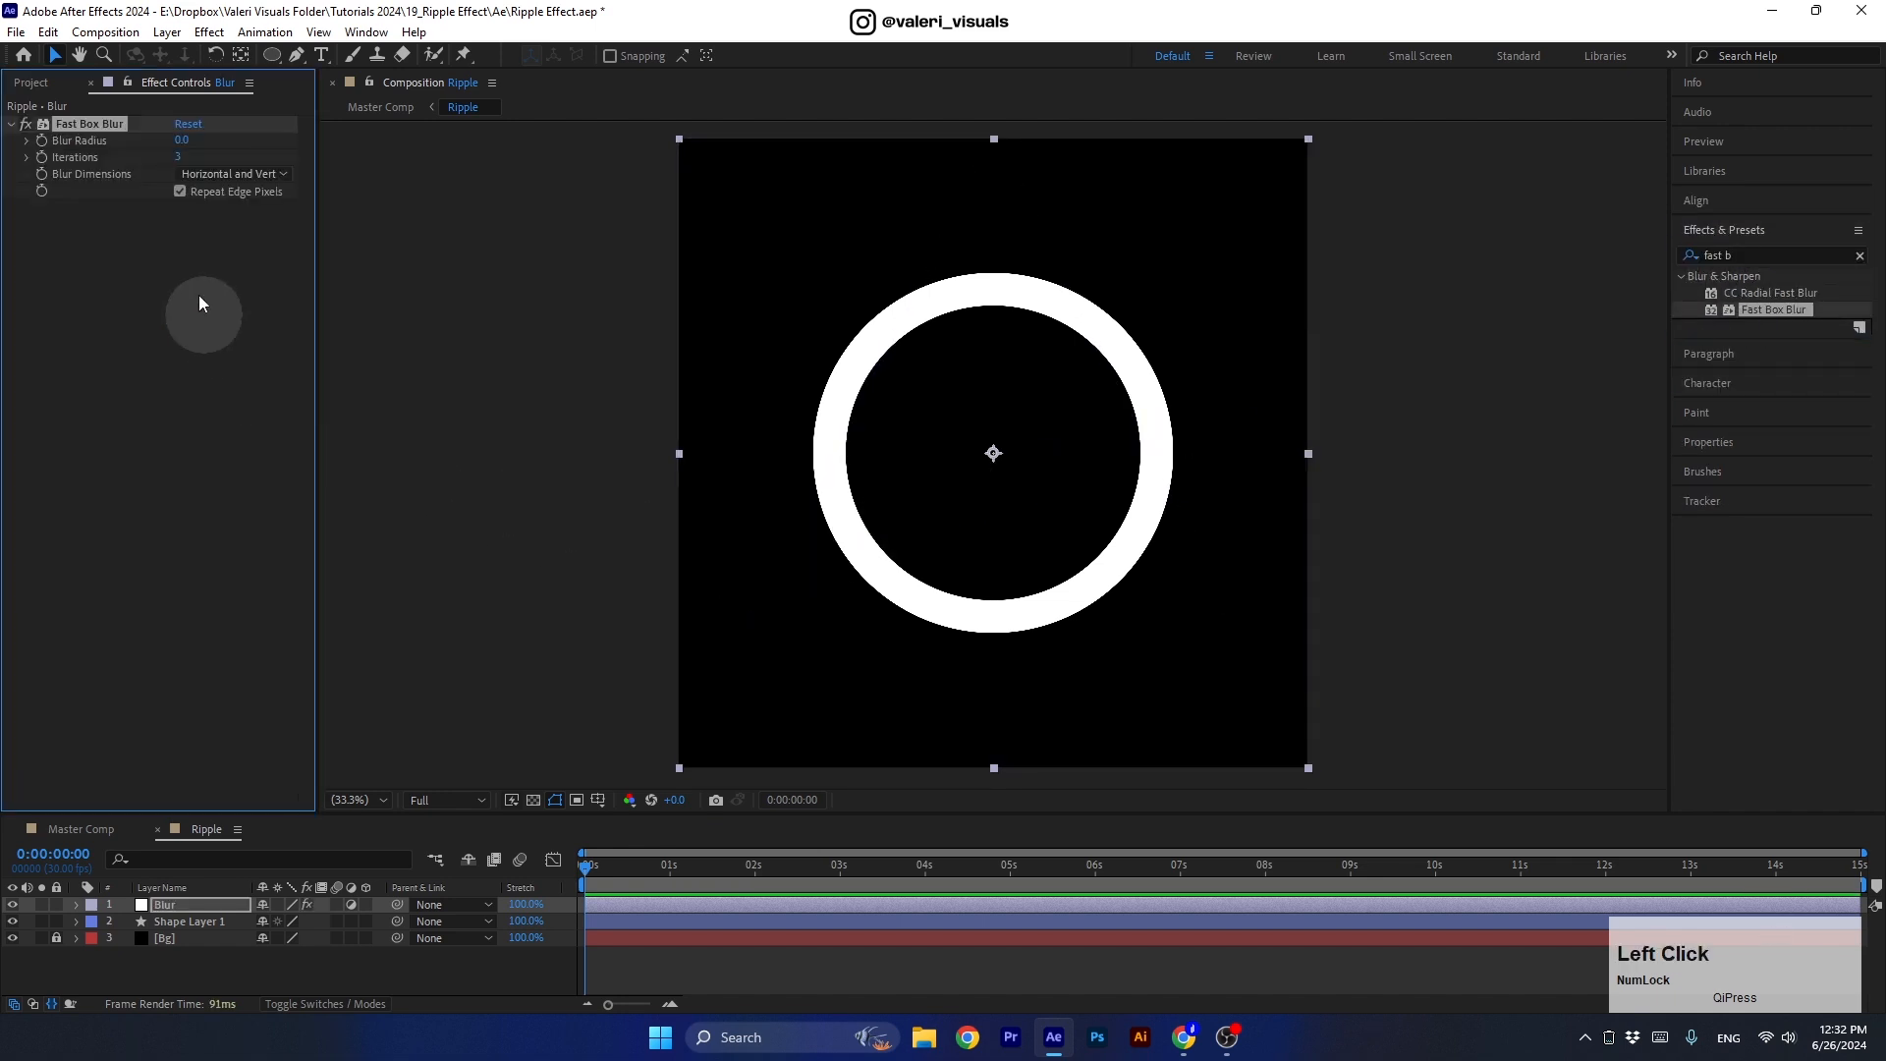
pyautogui.click(181, 140)
pyautogui.write('50')
pyautogui.press('Return')
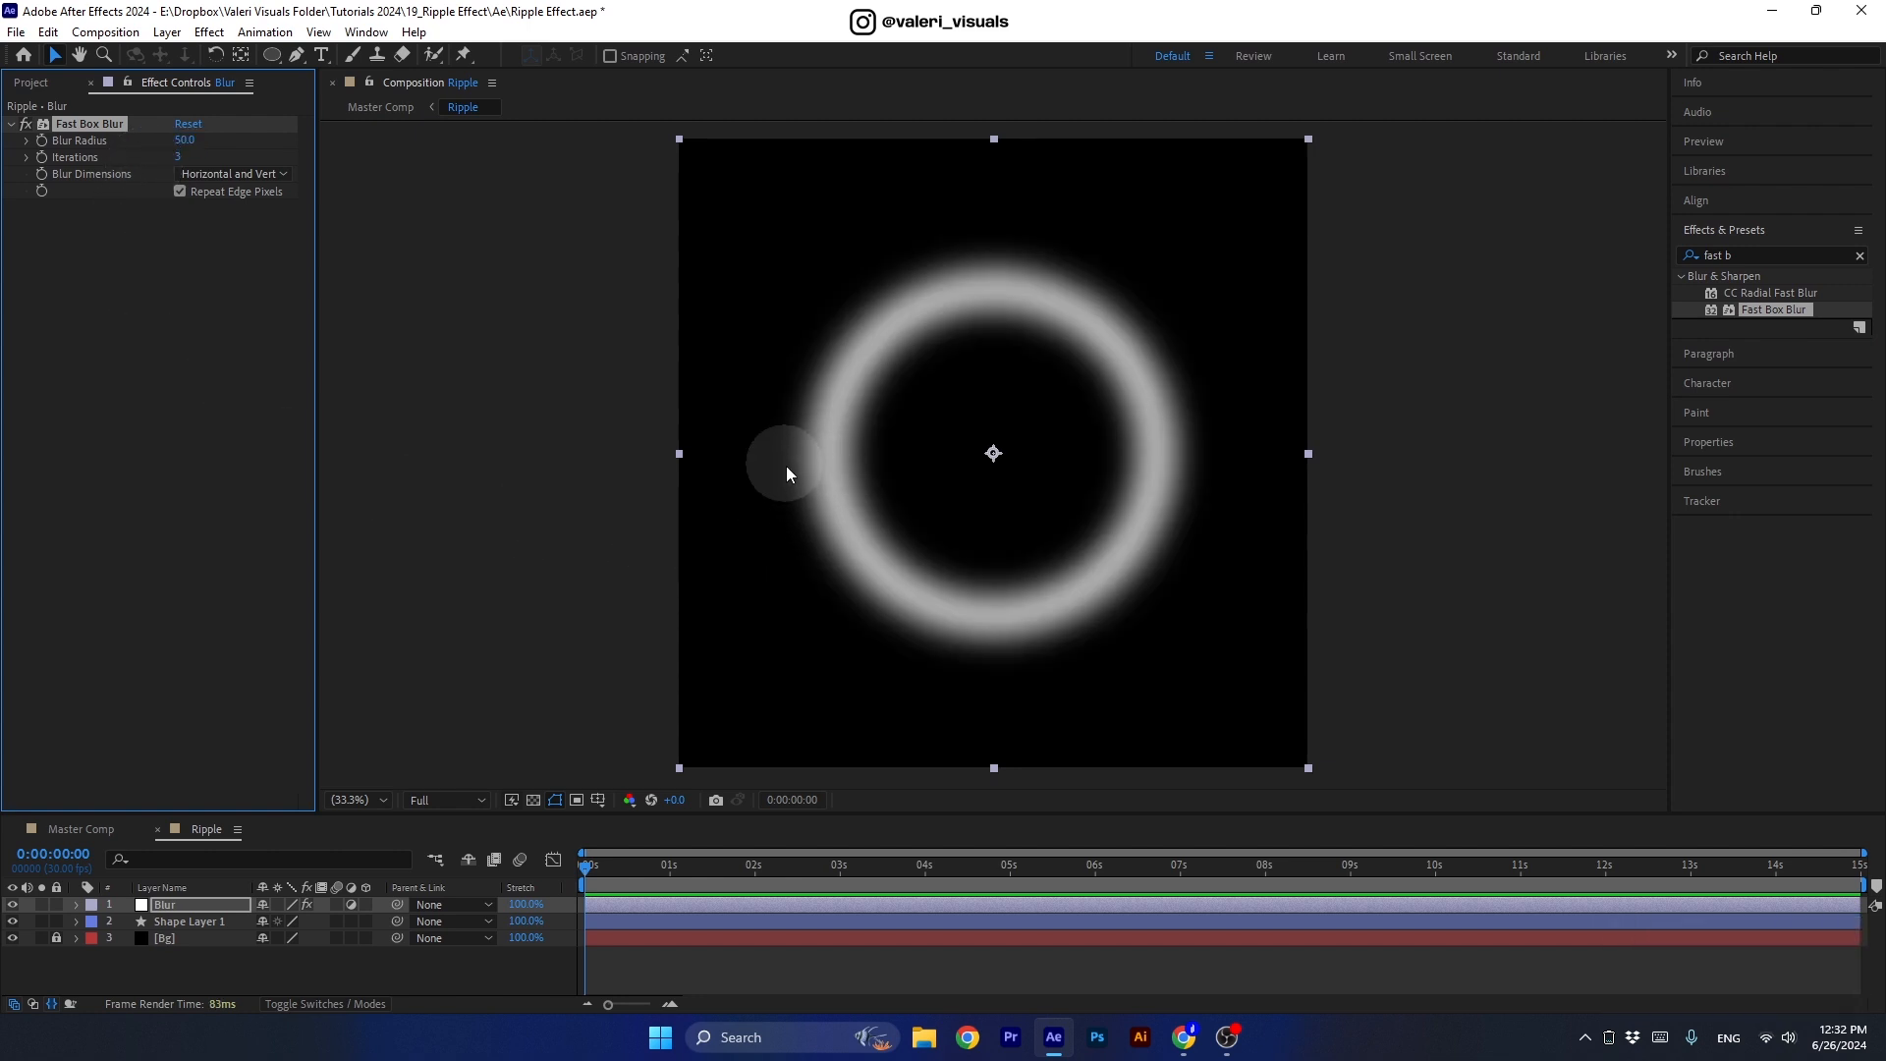
# In the Master Comp, set the Ripple layer's CC Ball Action Displace to 20 and Ball Size to 30.
pyautogui.click(106, 826)
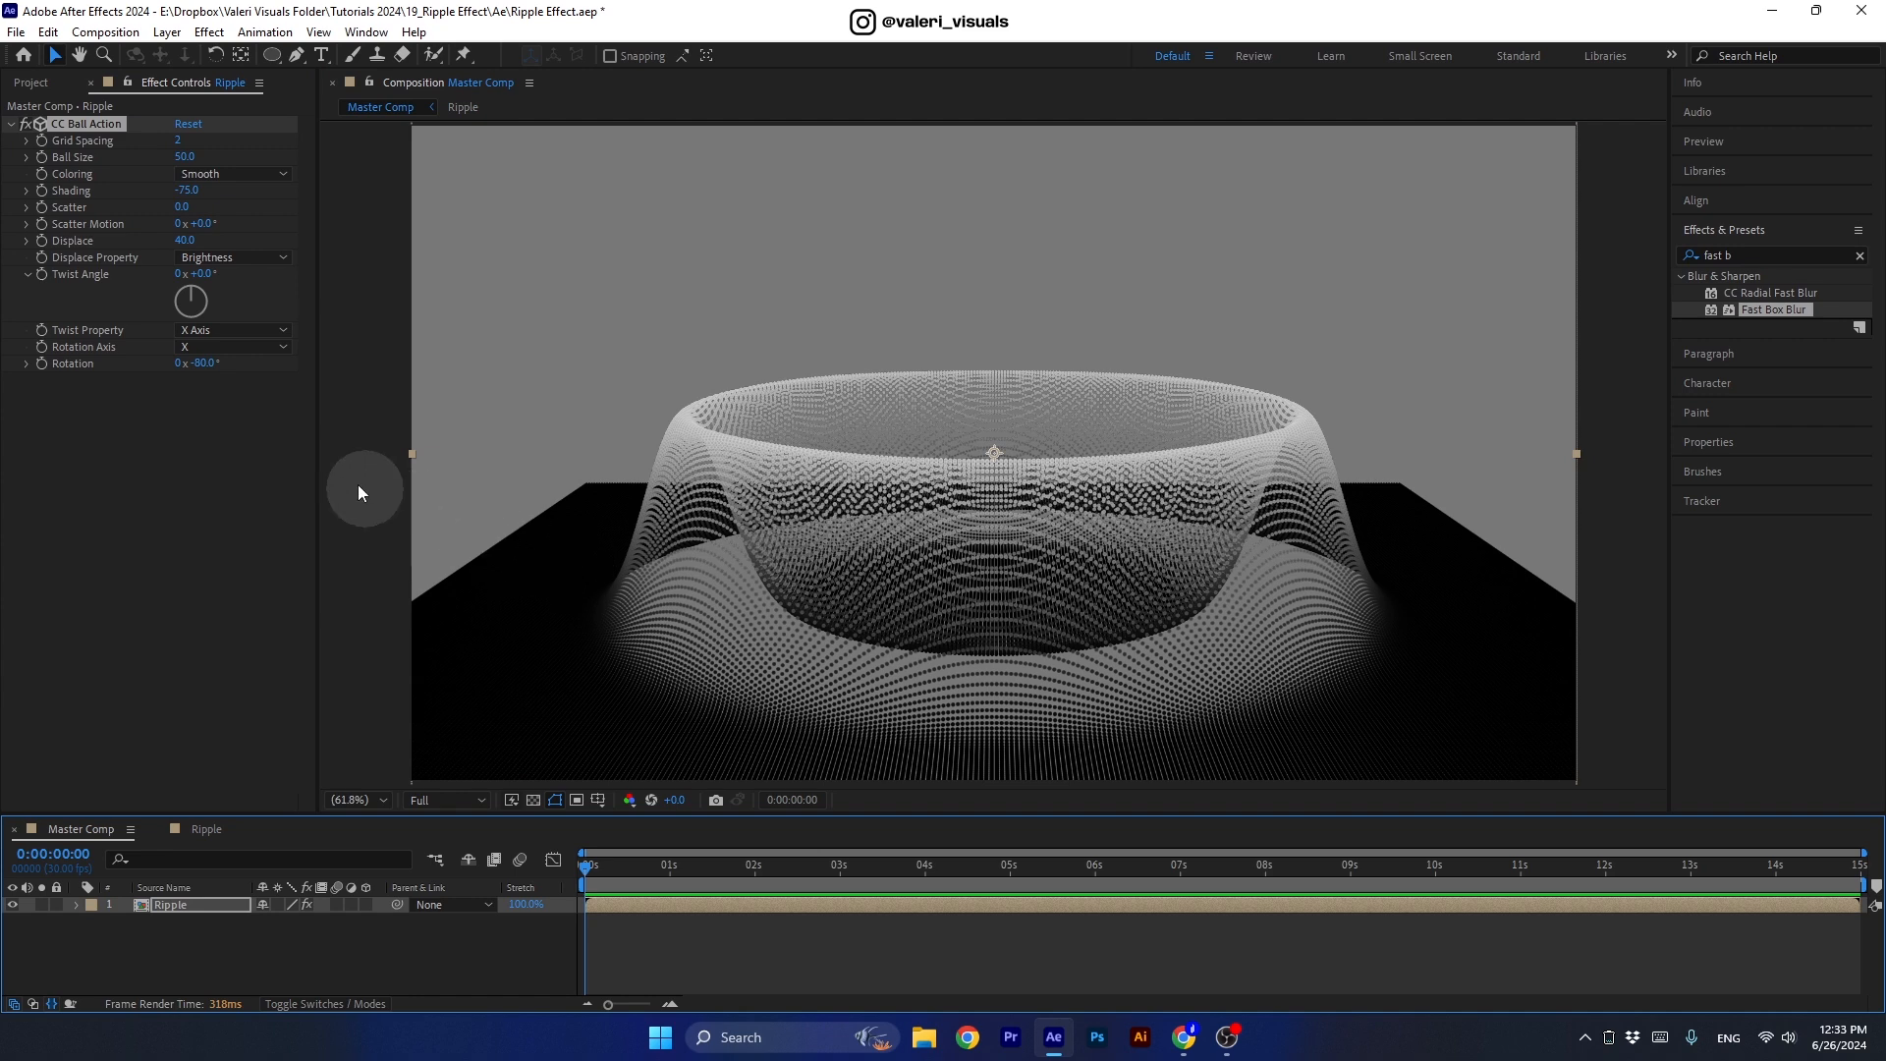
pyautogui.click(182, 239)
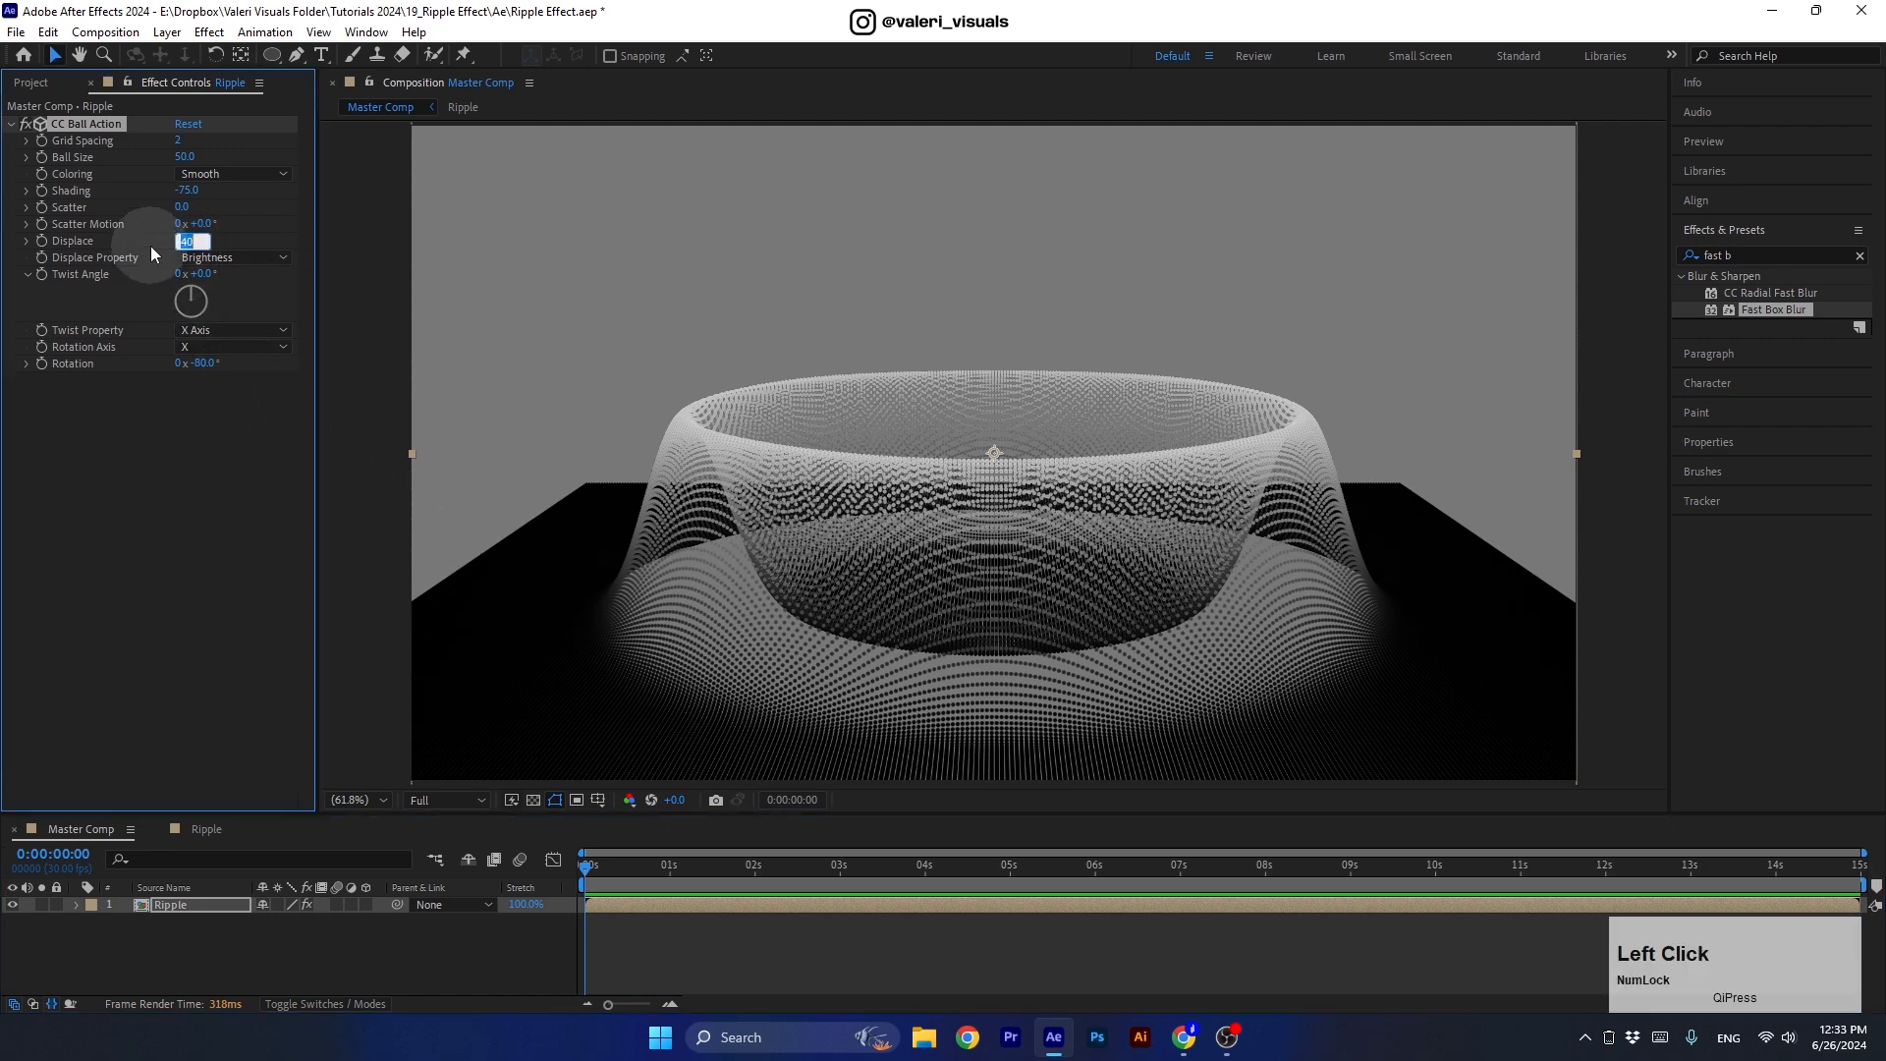
pyautogui.write('20')
pyautogui.press('Return')
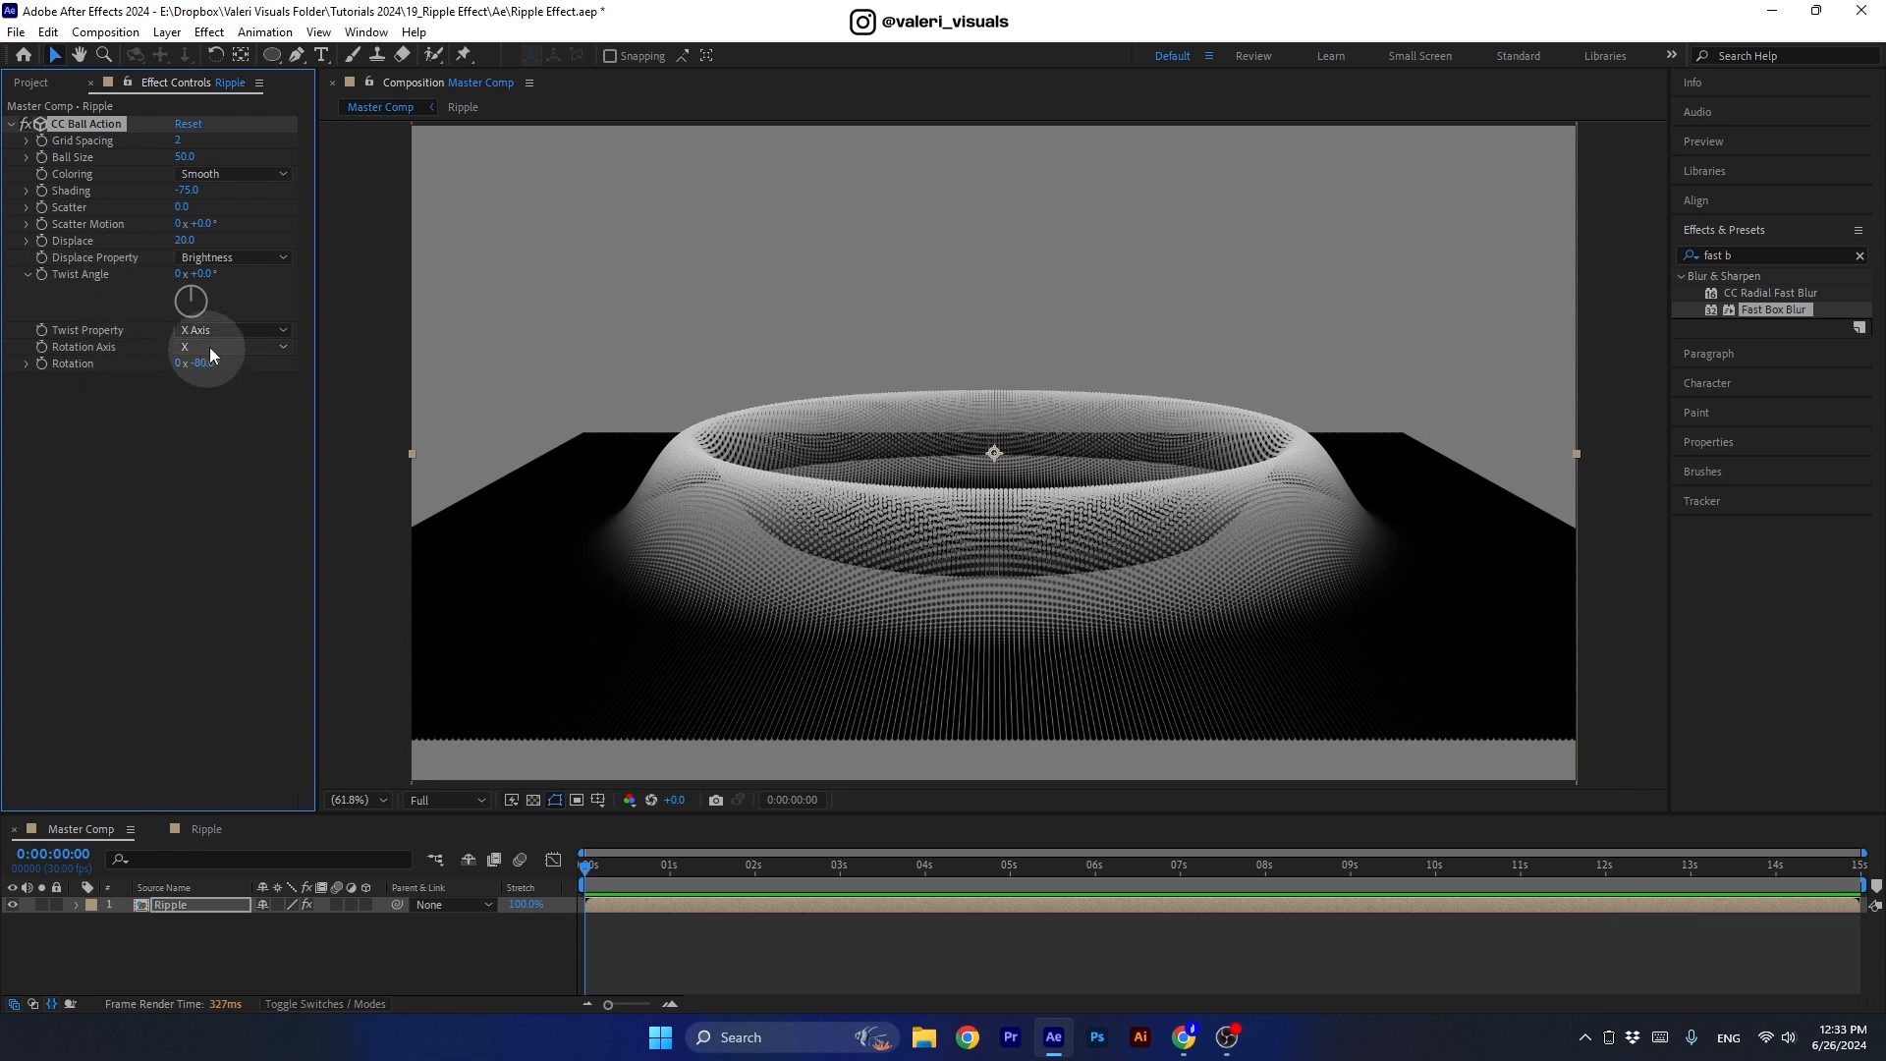
pyautogui.click(185, 158)
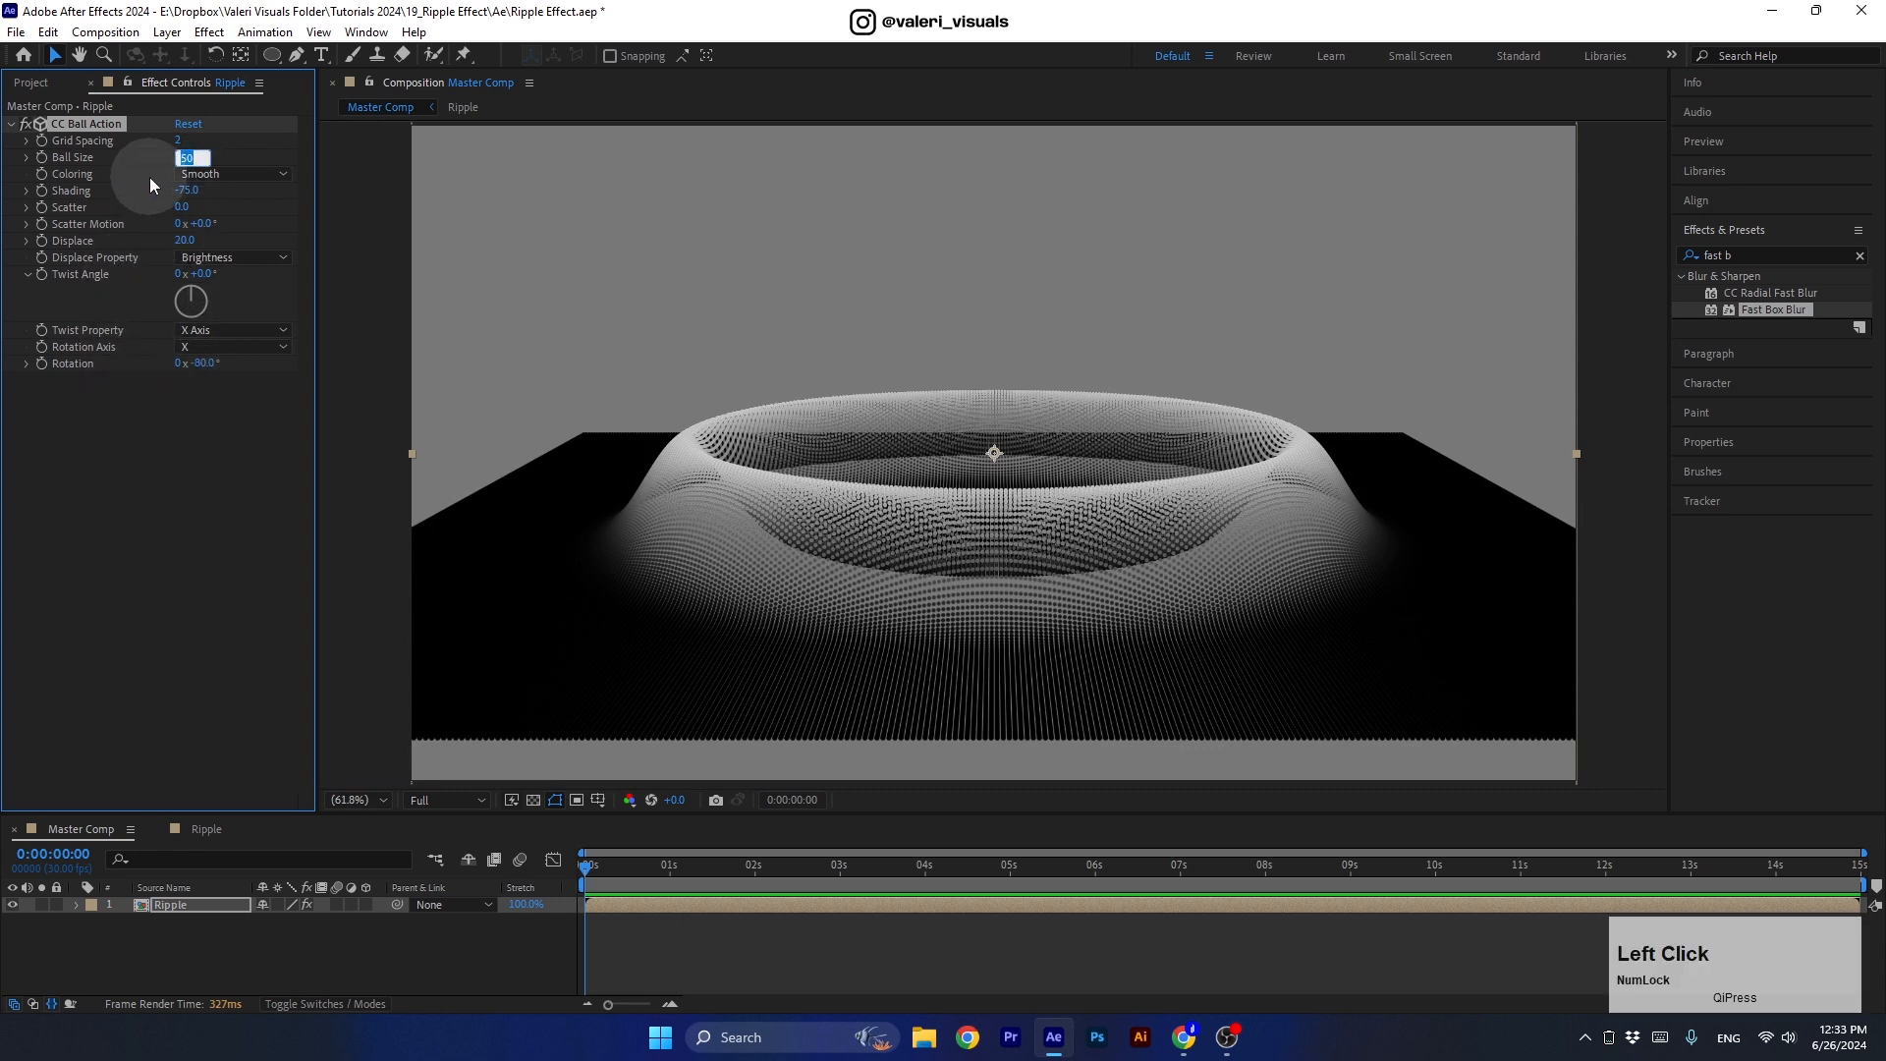
pyautogui.write('30')
pyautogui.press('Return')
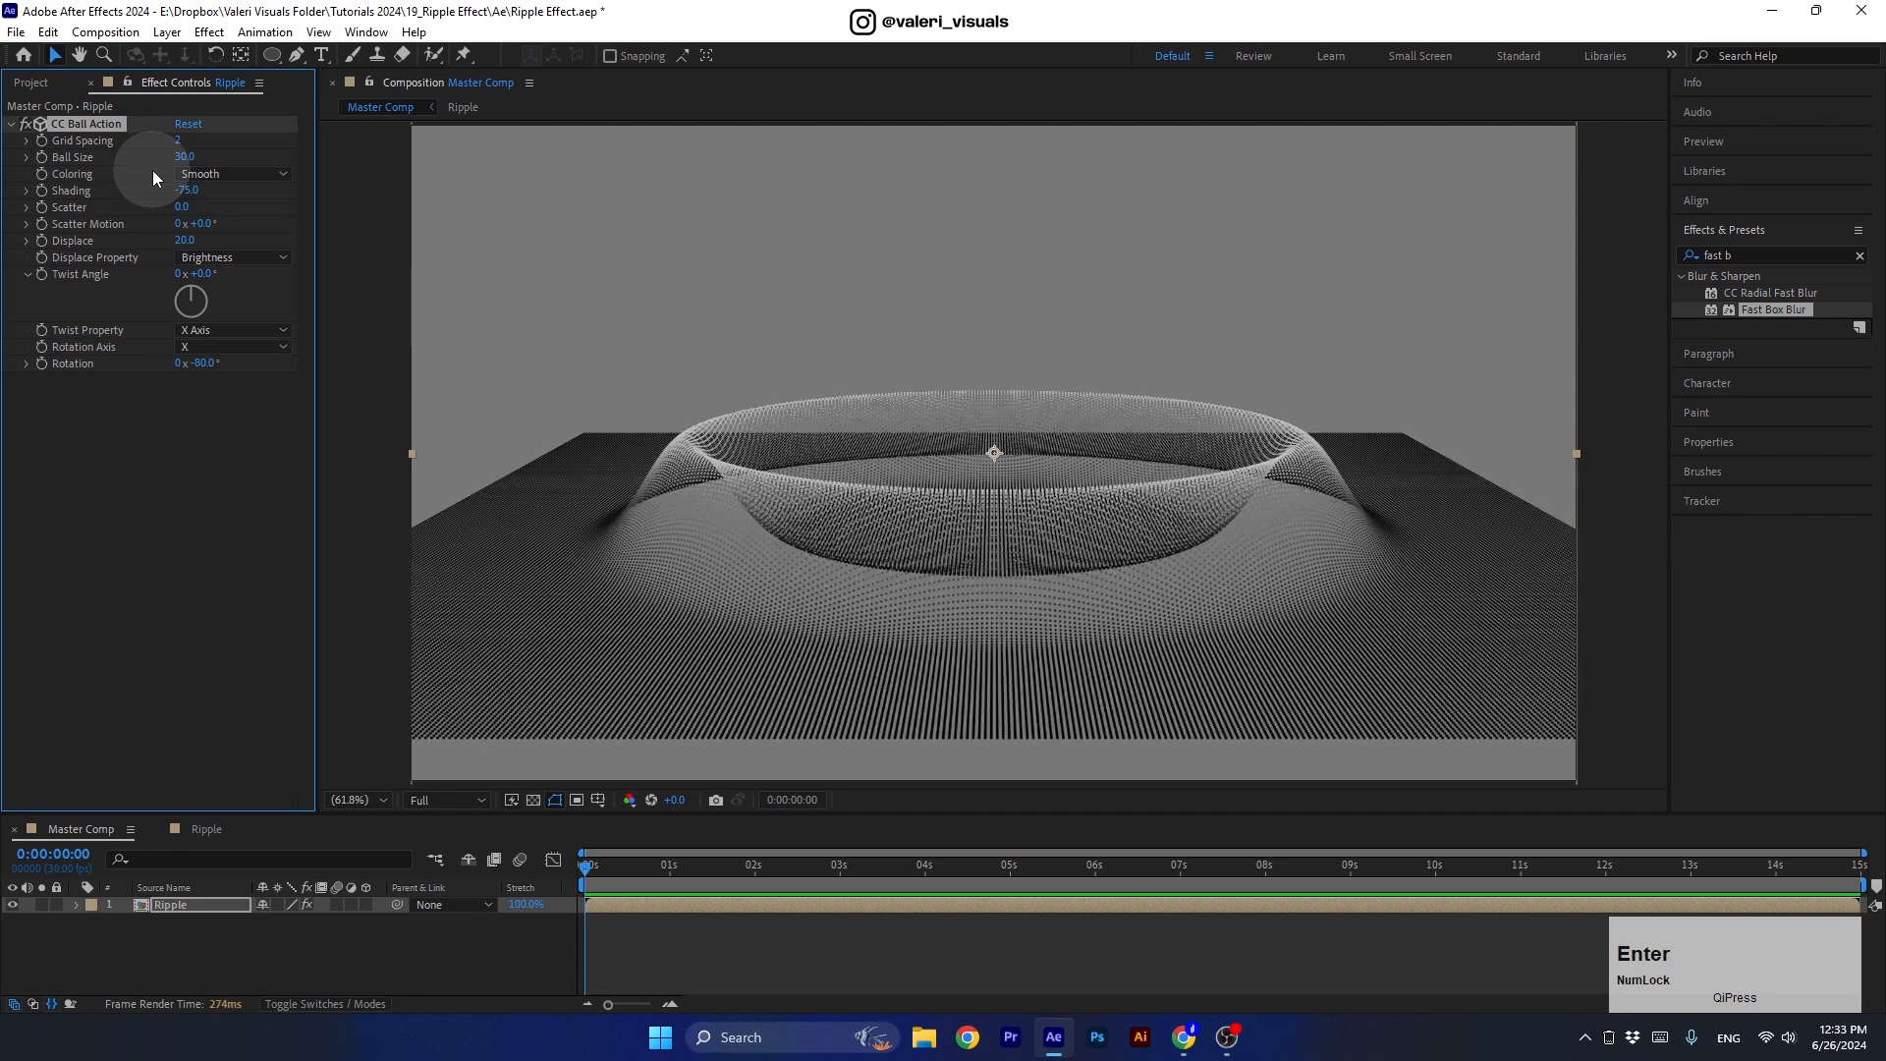
# Set CC Ball Action's Rotation to 0° on the Ripple layer.
pyautogui.scroll(2, 757, 634)
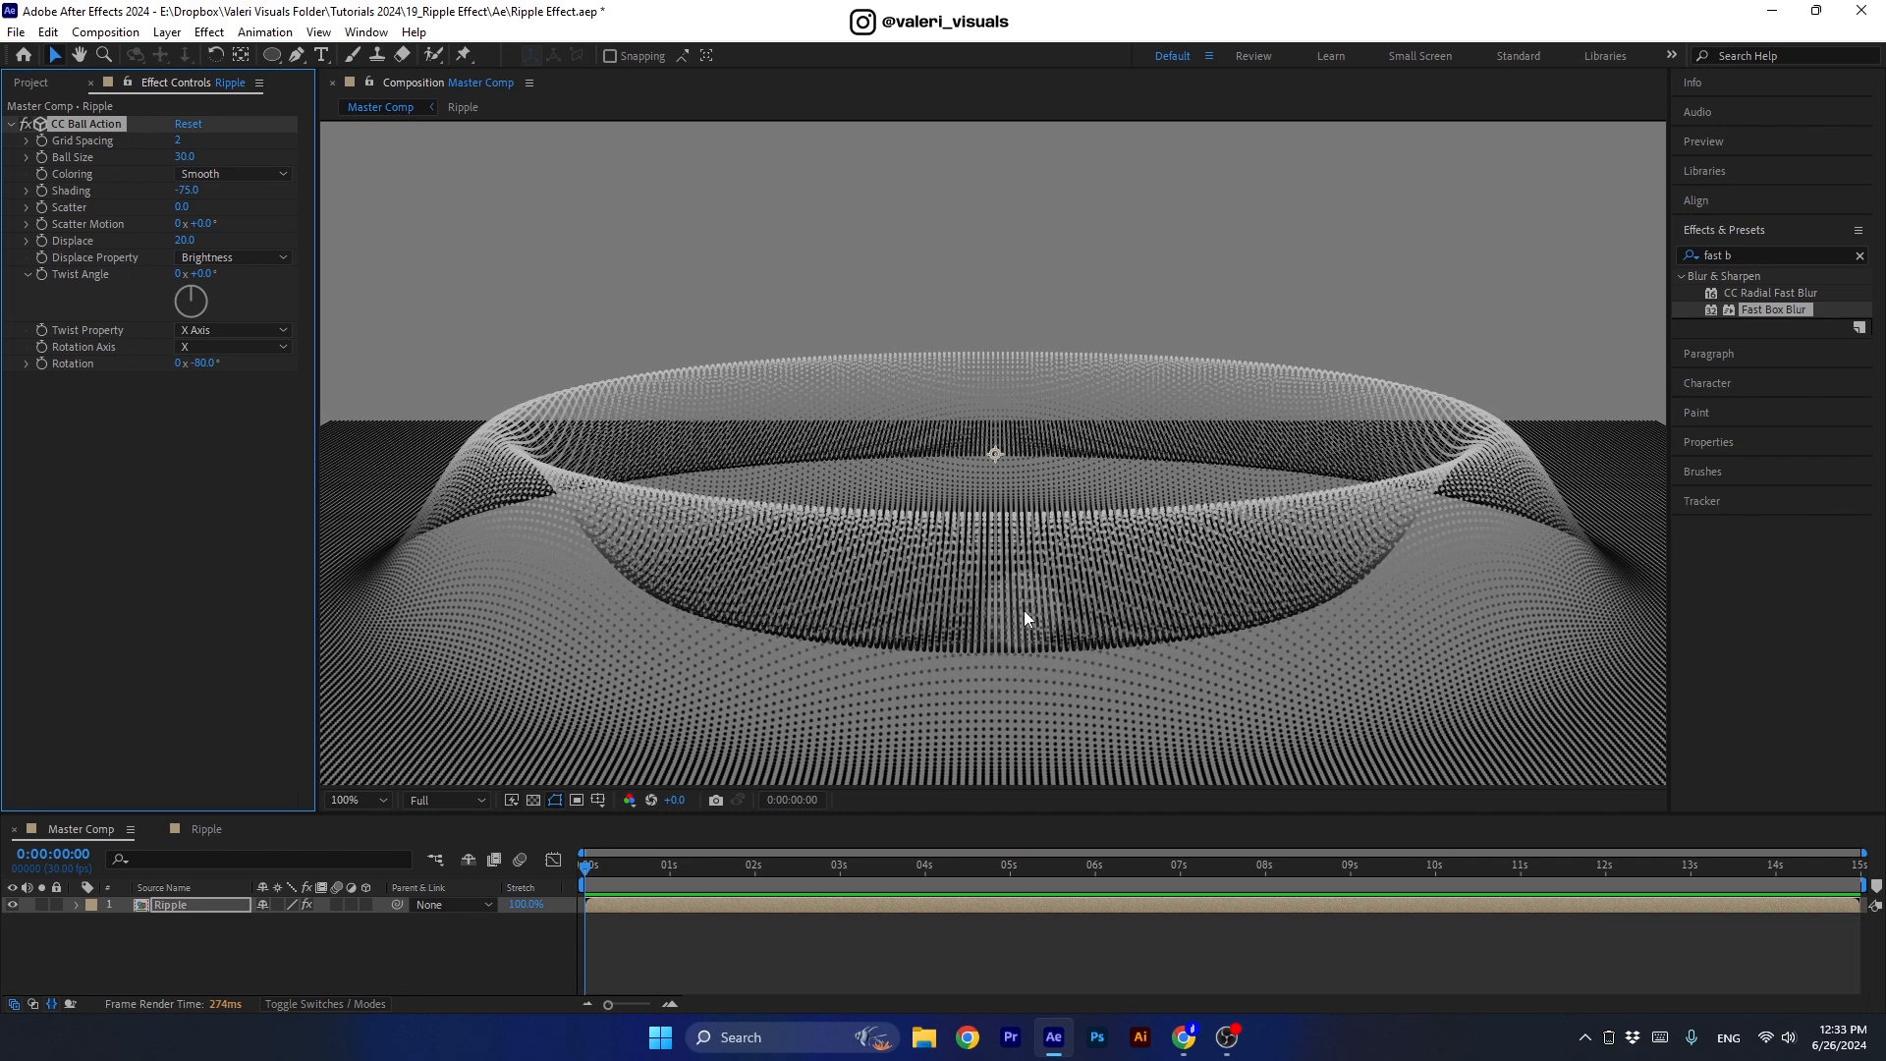
pyautogui.scroll(-2, 1024, 610)
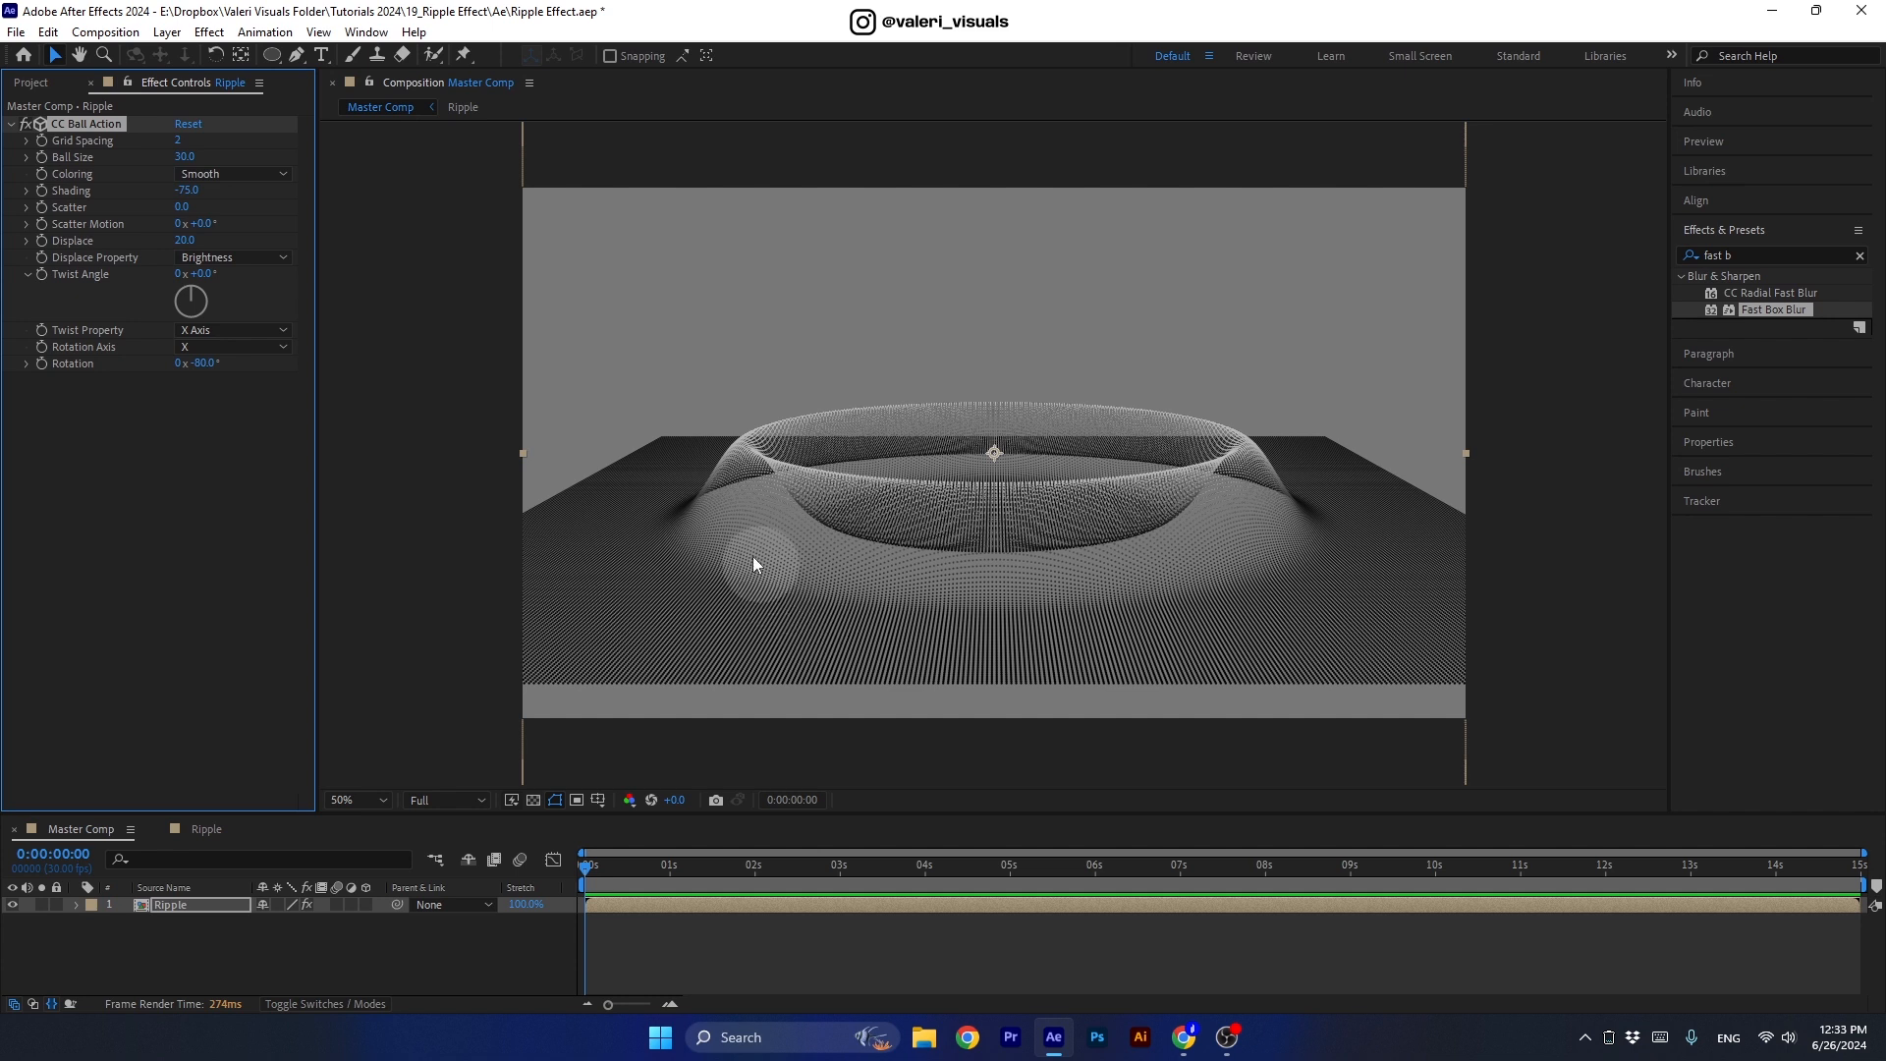
pyautogui.click(201, 362)
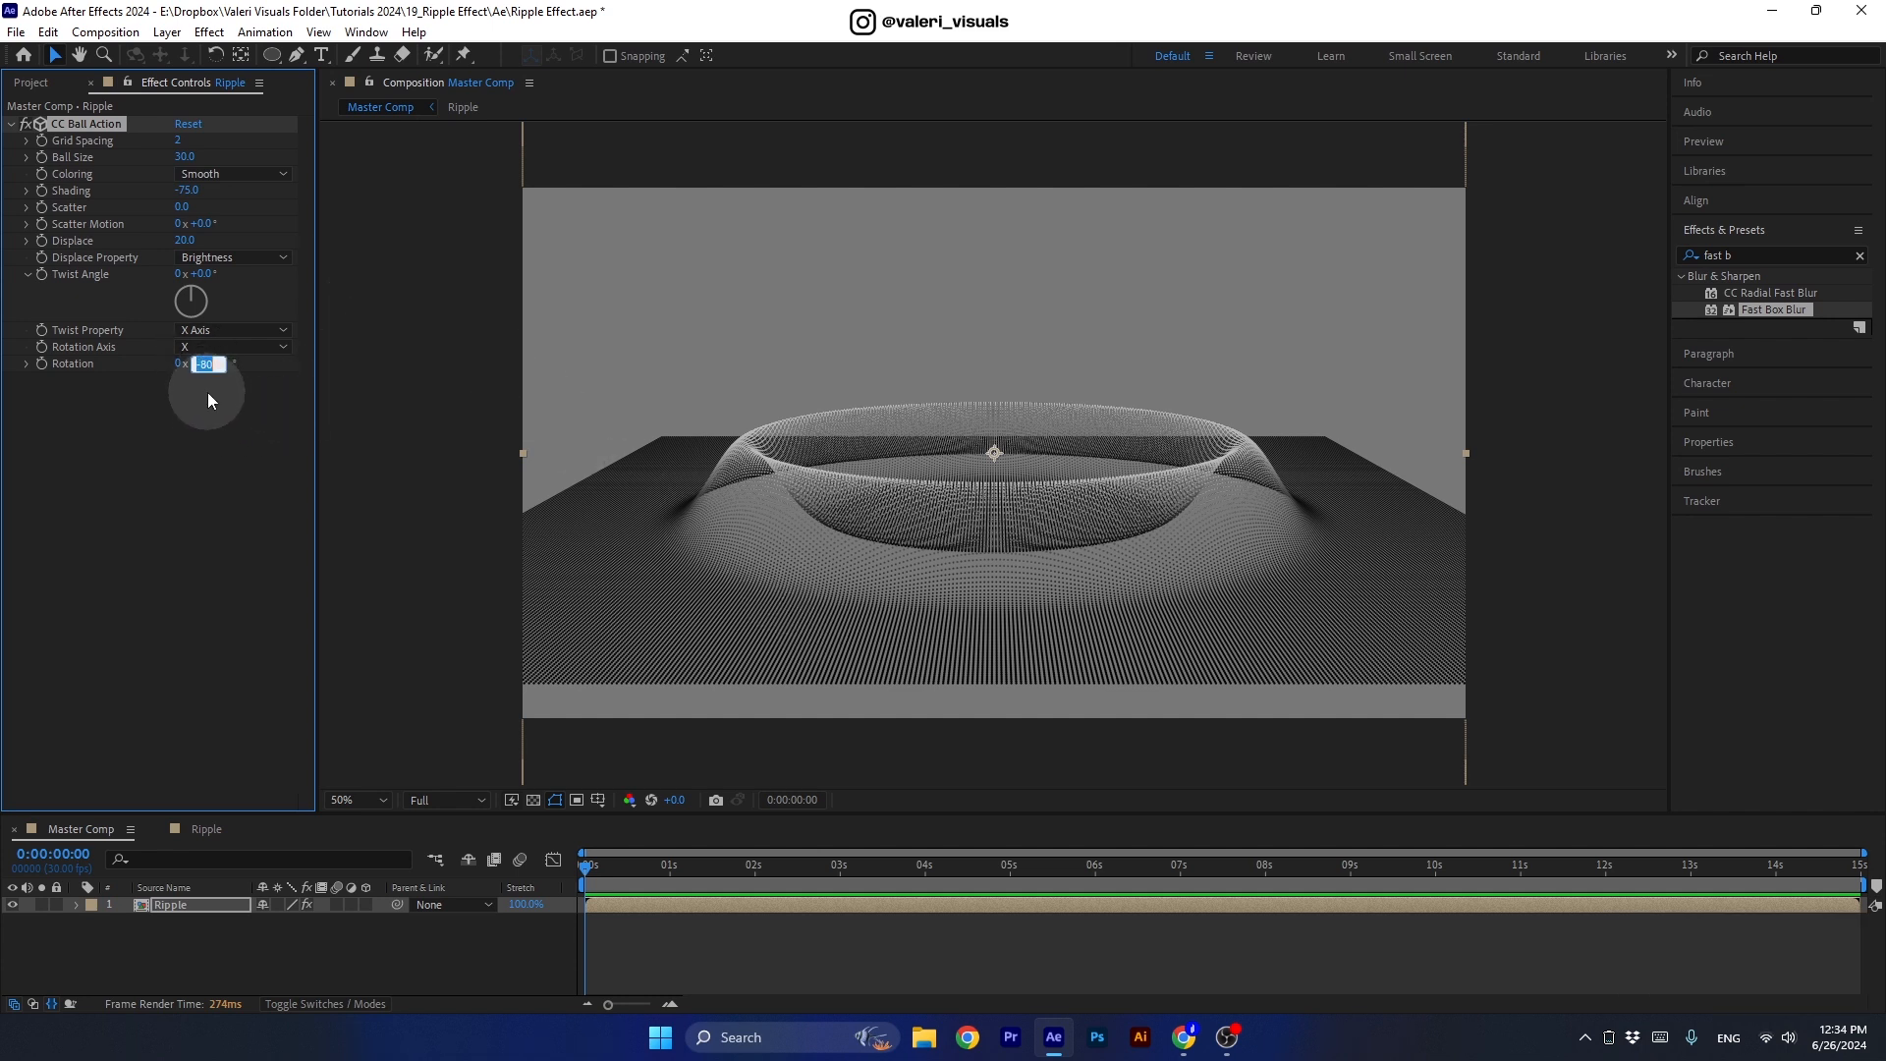
pyautogui.press('Return')
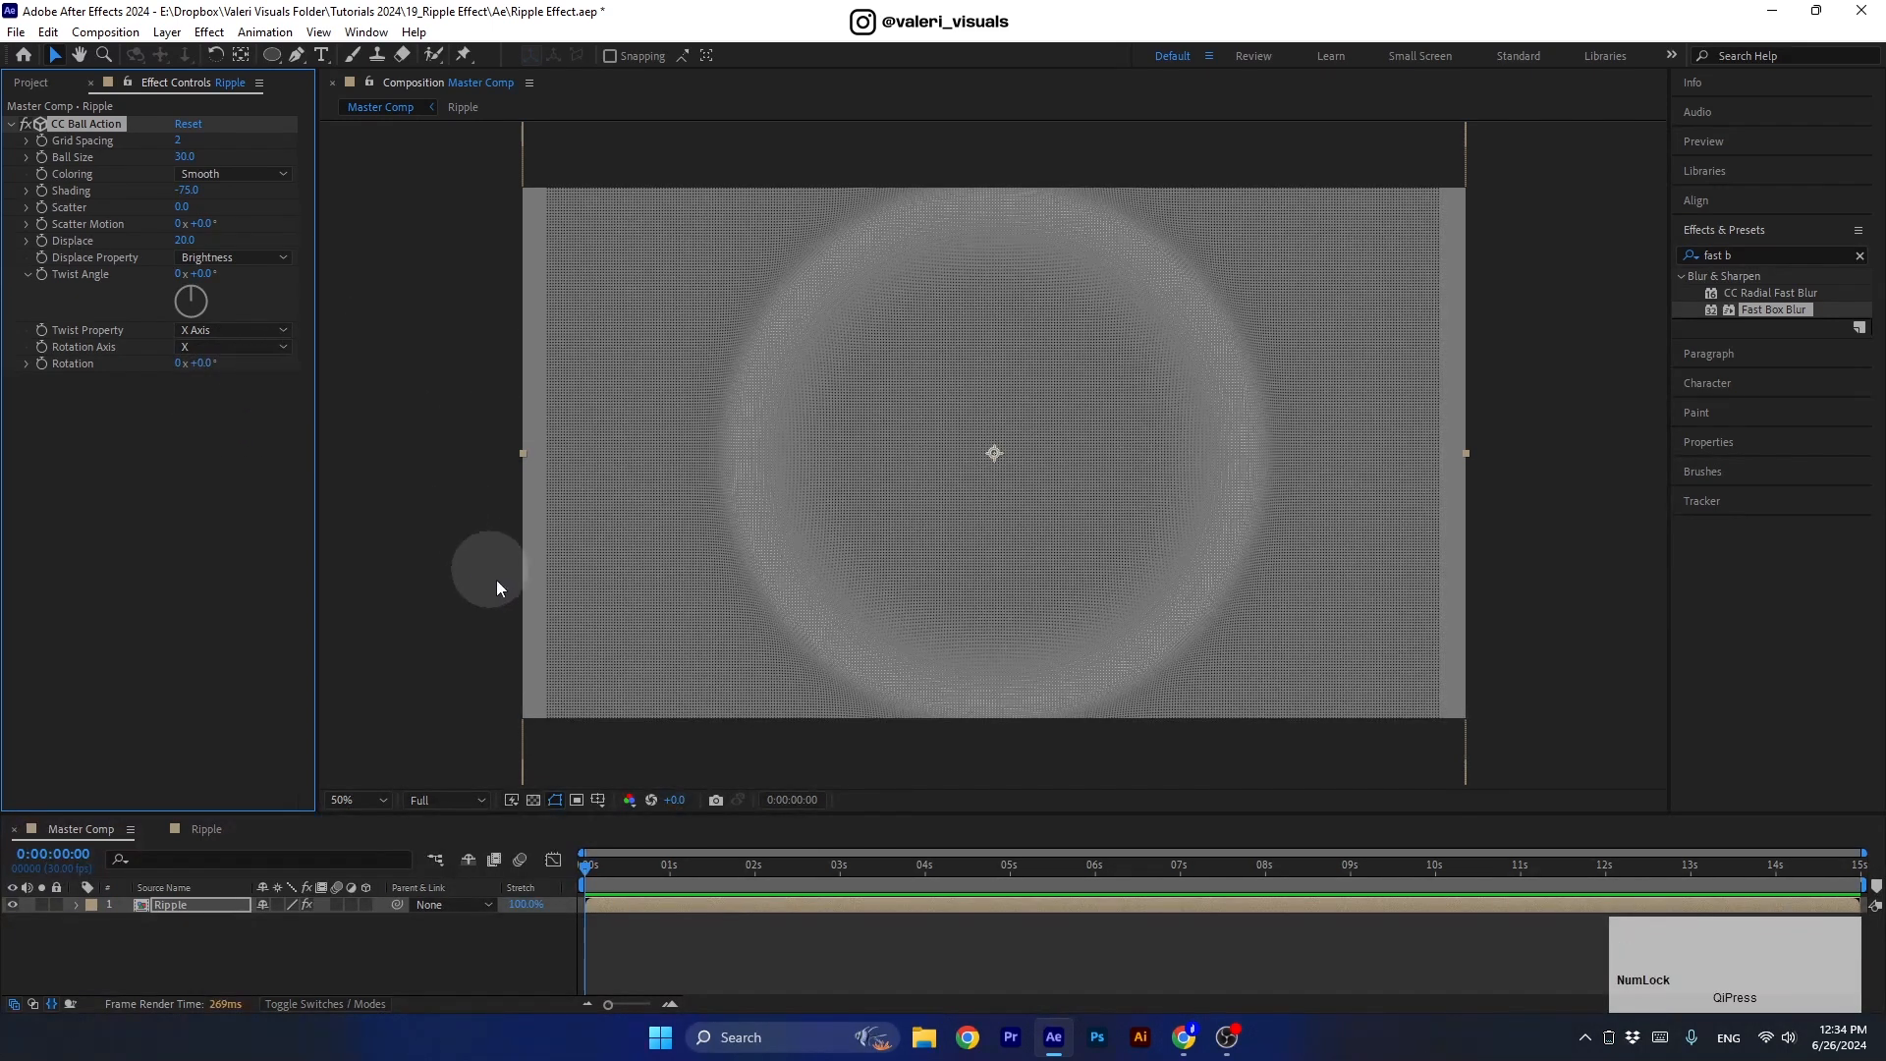
# Add a Two-Node Camera with the 35mm preset to the Master Comp.
pyautogui.rightClick(222, 933)
pyautogui.moveTo(263, 687)
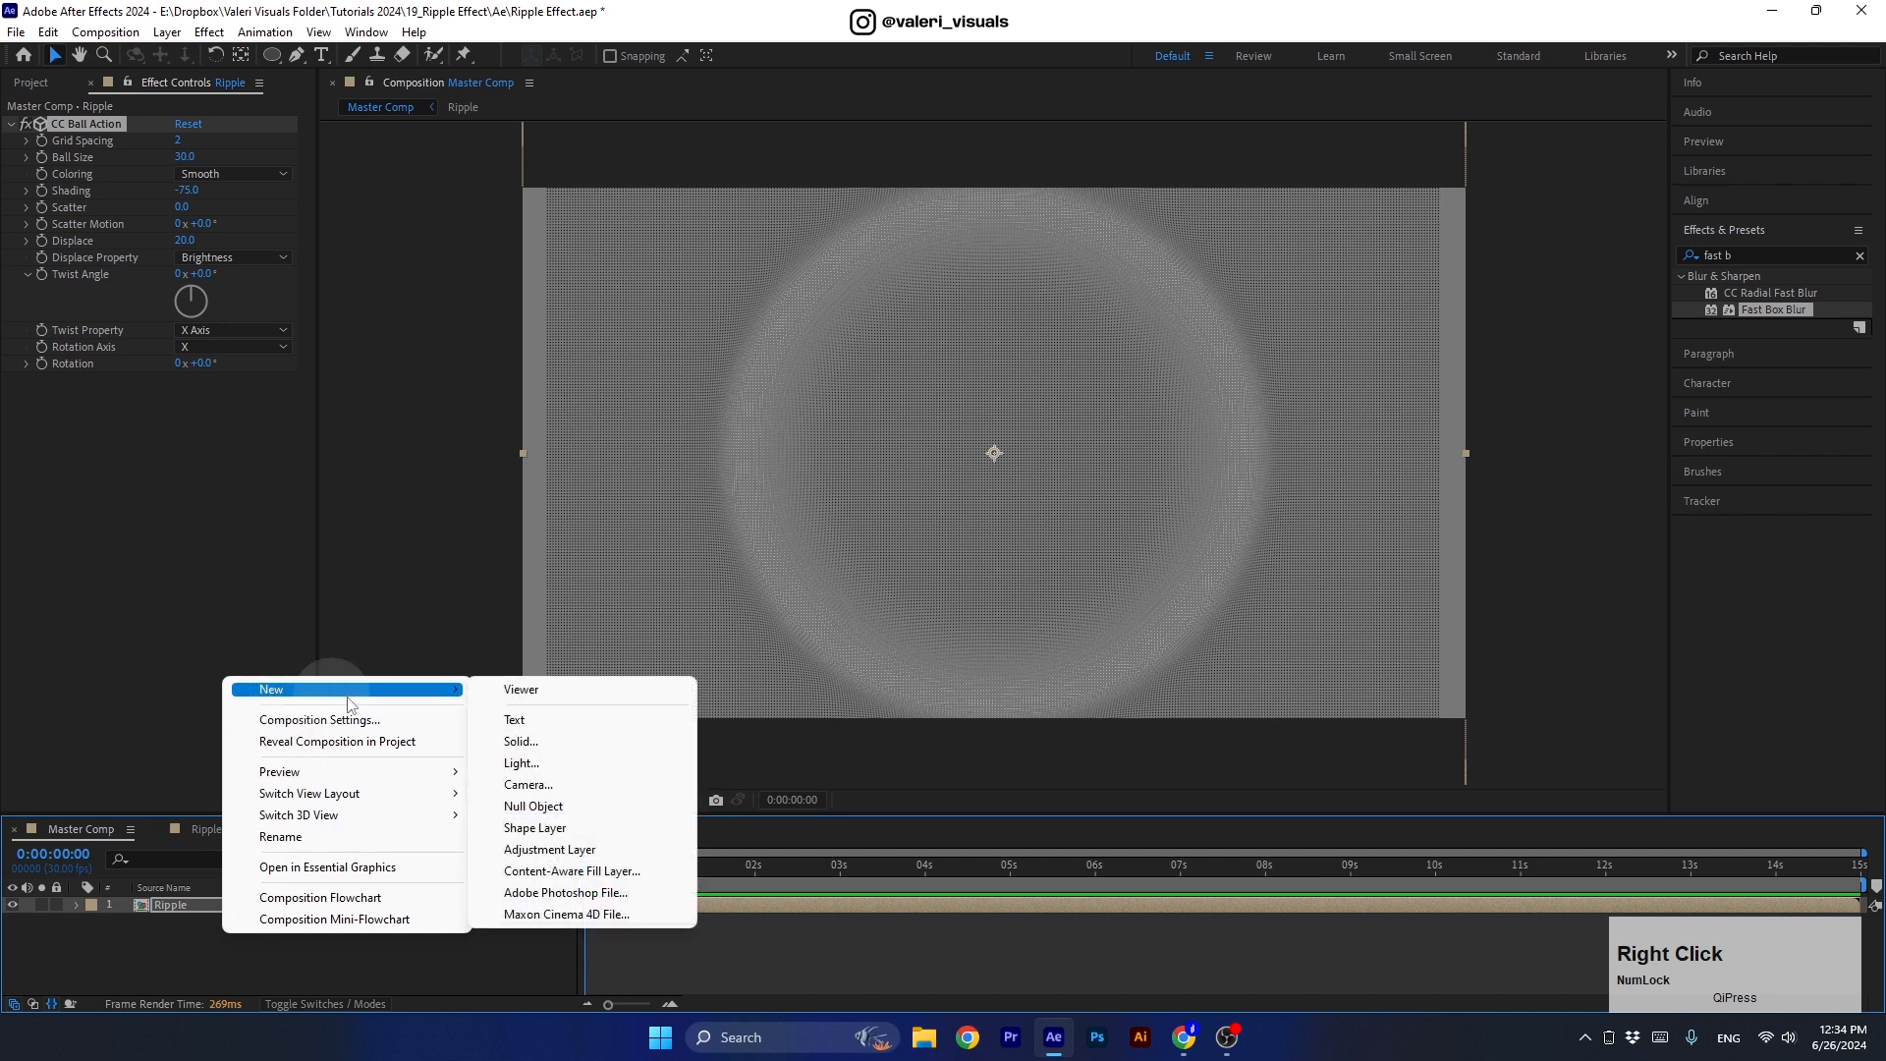
pyautogui.click(521, 786)
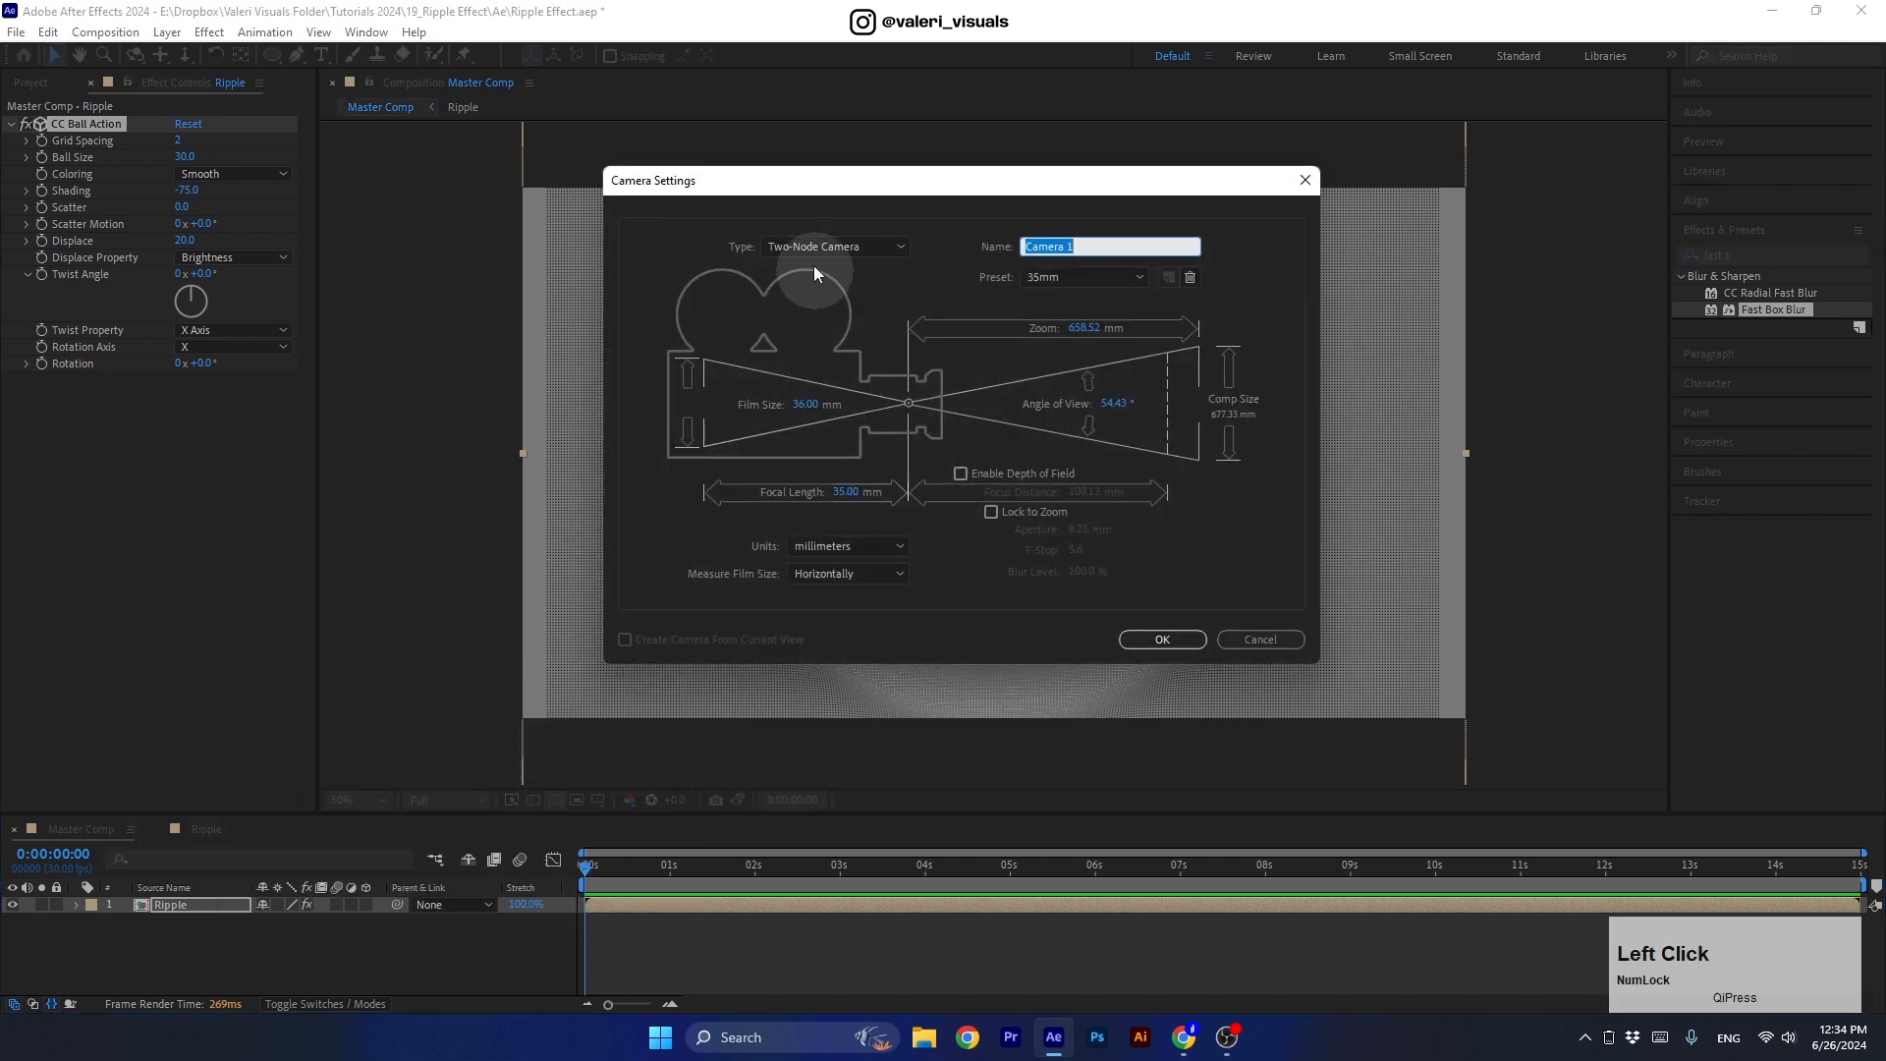
pyautogui.click(807, 245)
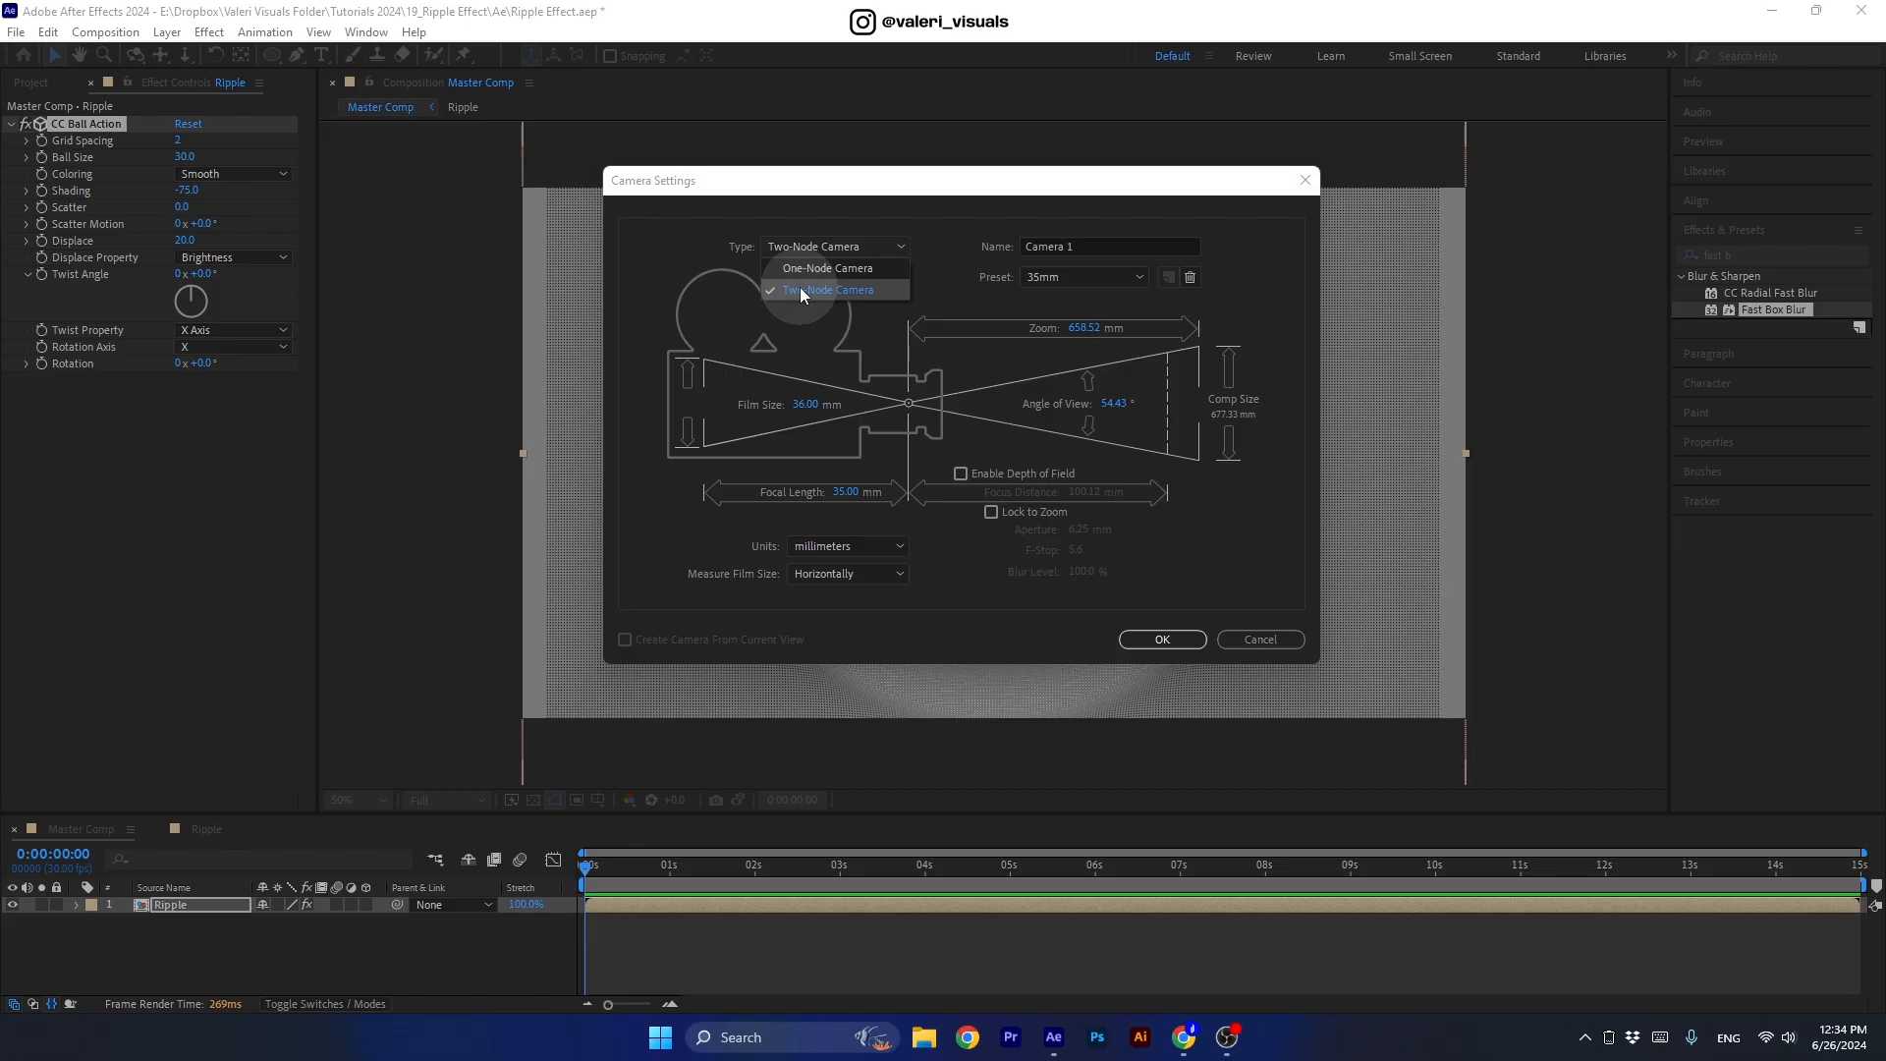
pyautogui.click(800, 287)
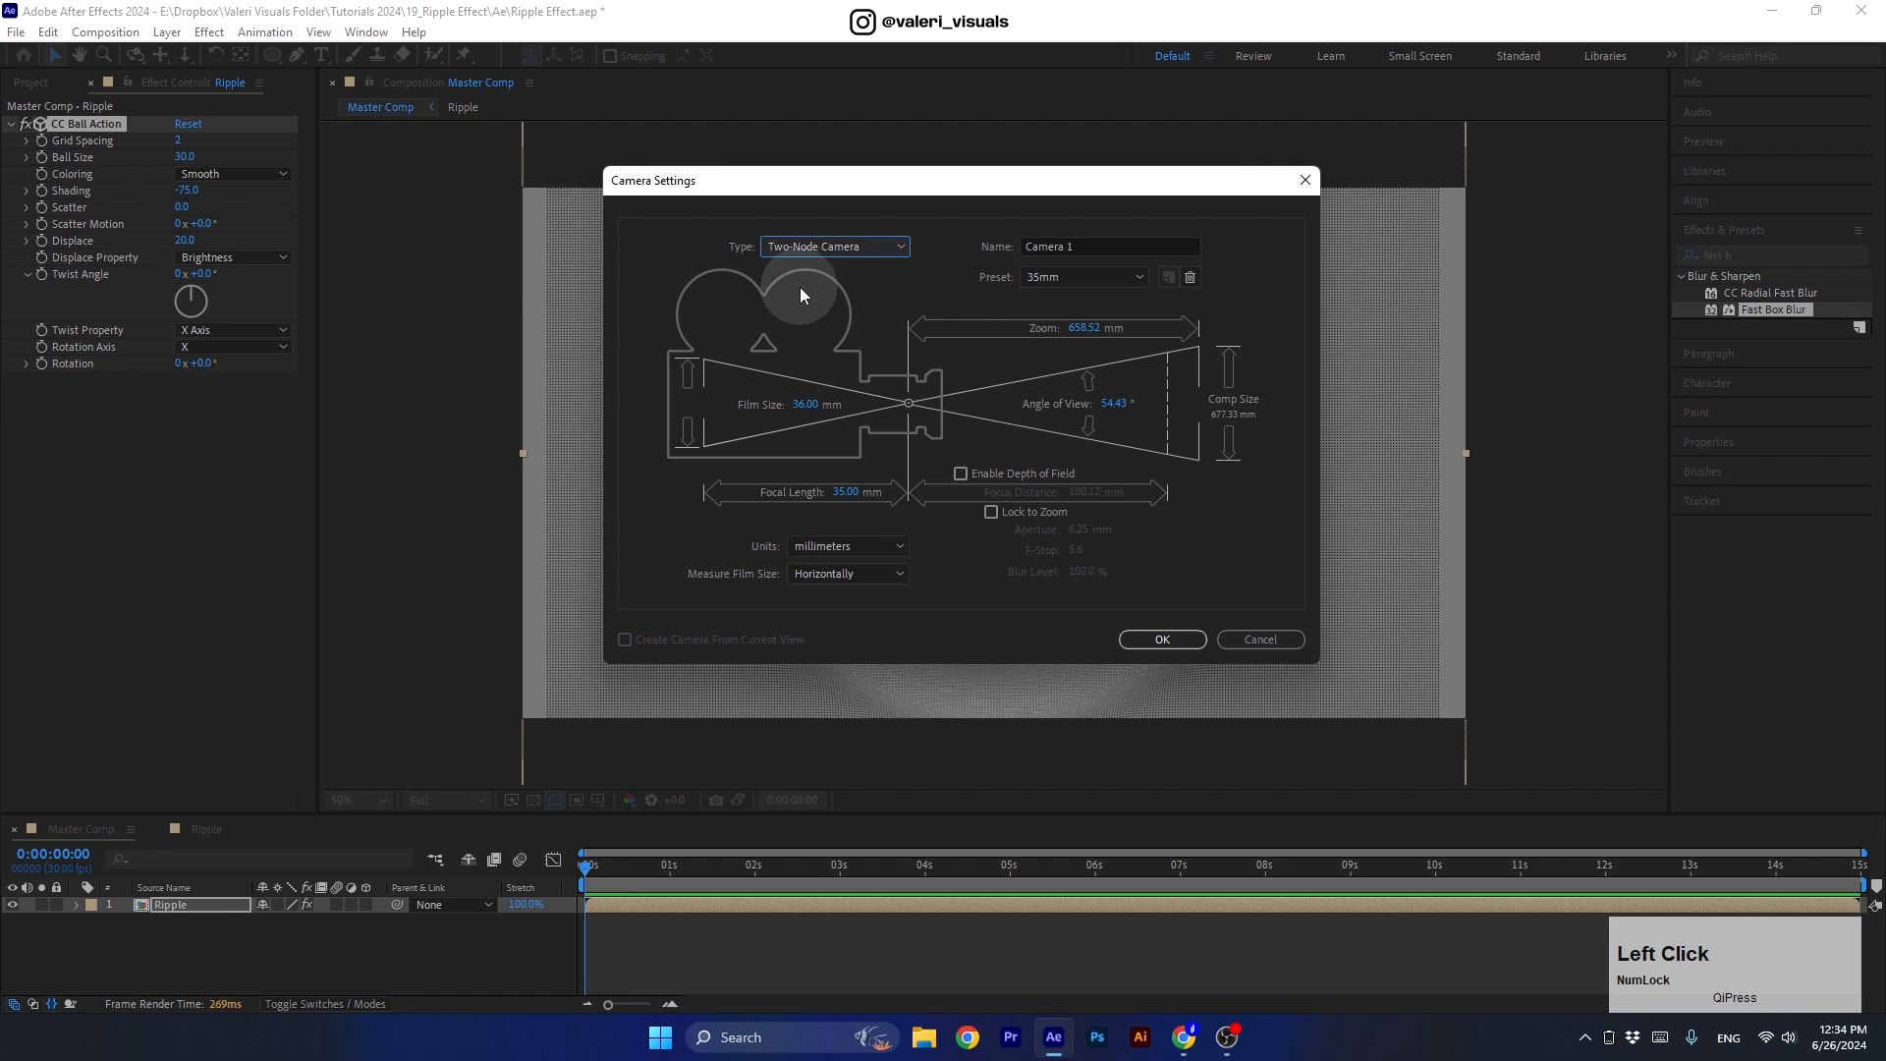
pyautogui.click(1053, 281)
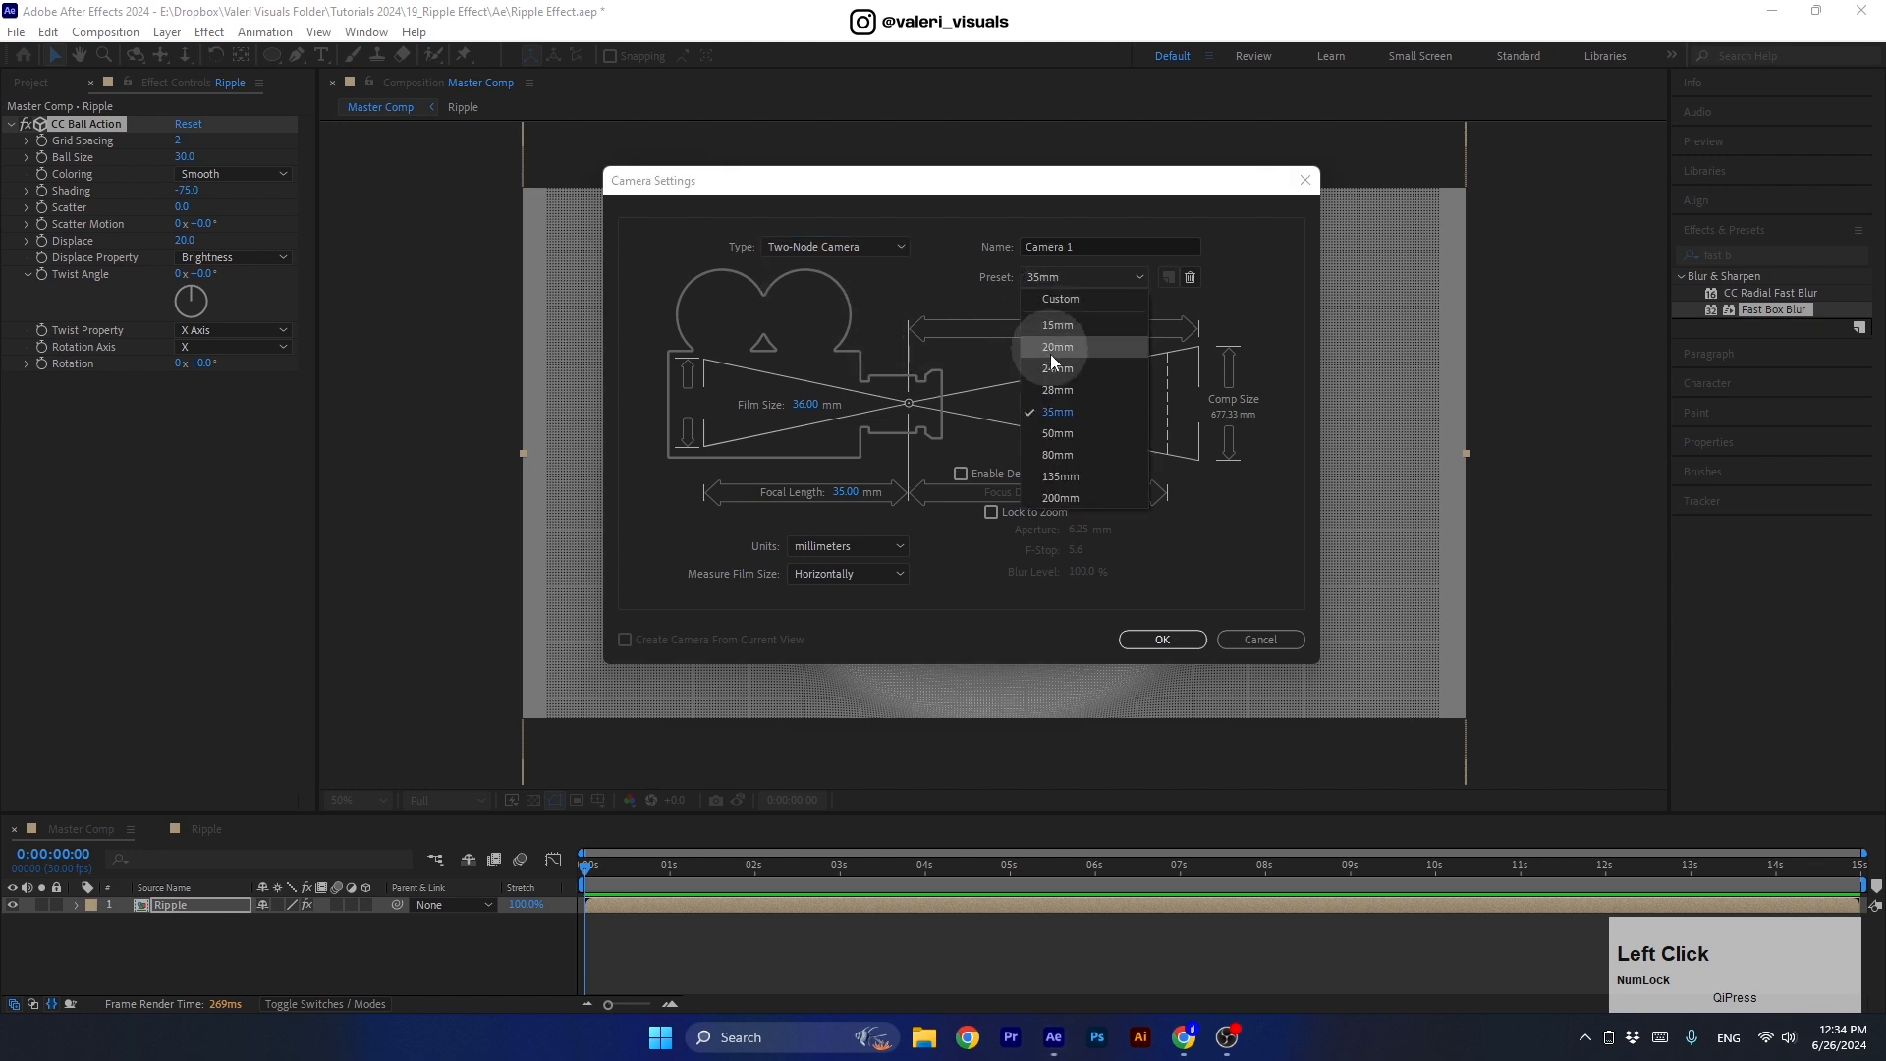
pyautogui.click(1048, 415)
pyautogui.click(1155, 640)
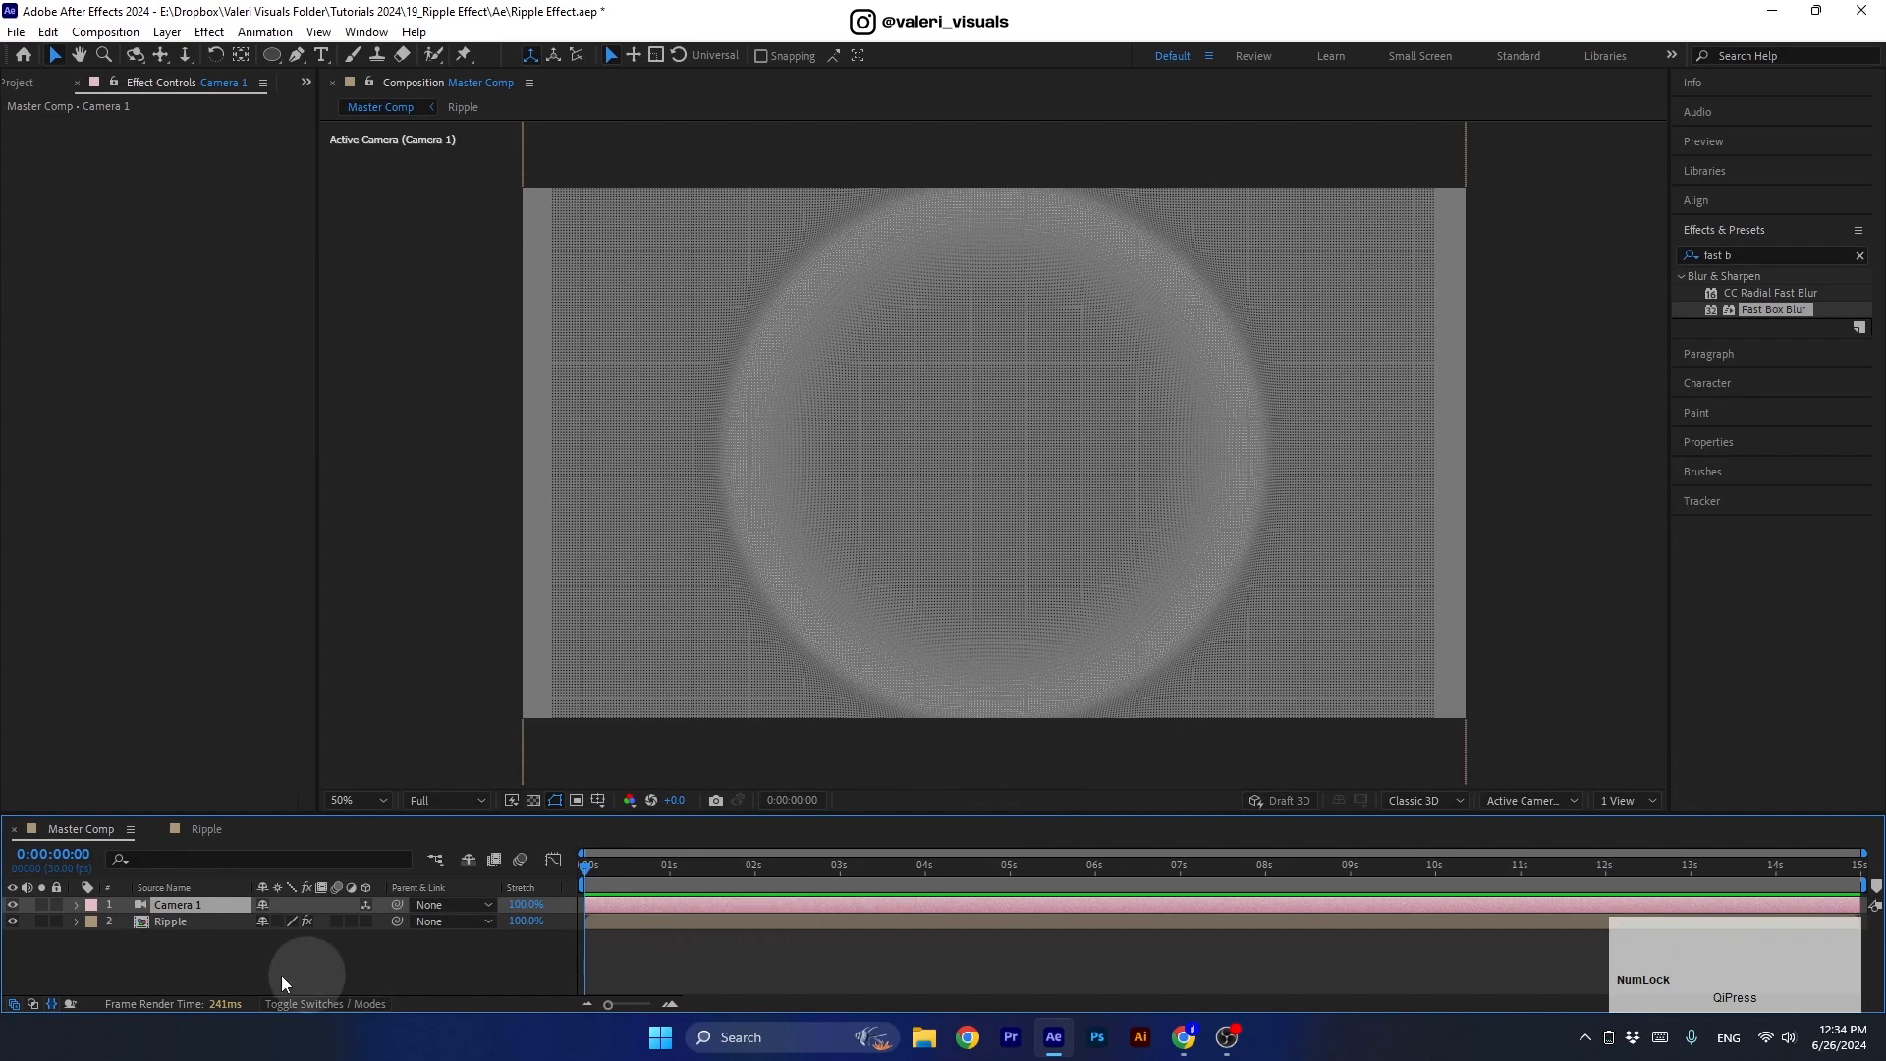
# Set the camera's Position to 2000 on Y and -500 on Z to view the ripple at an angle.
pyautogui.press('p')
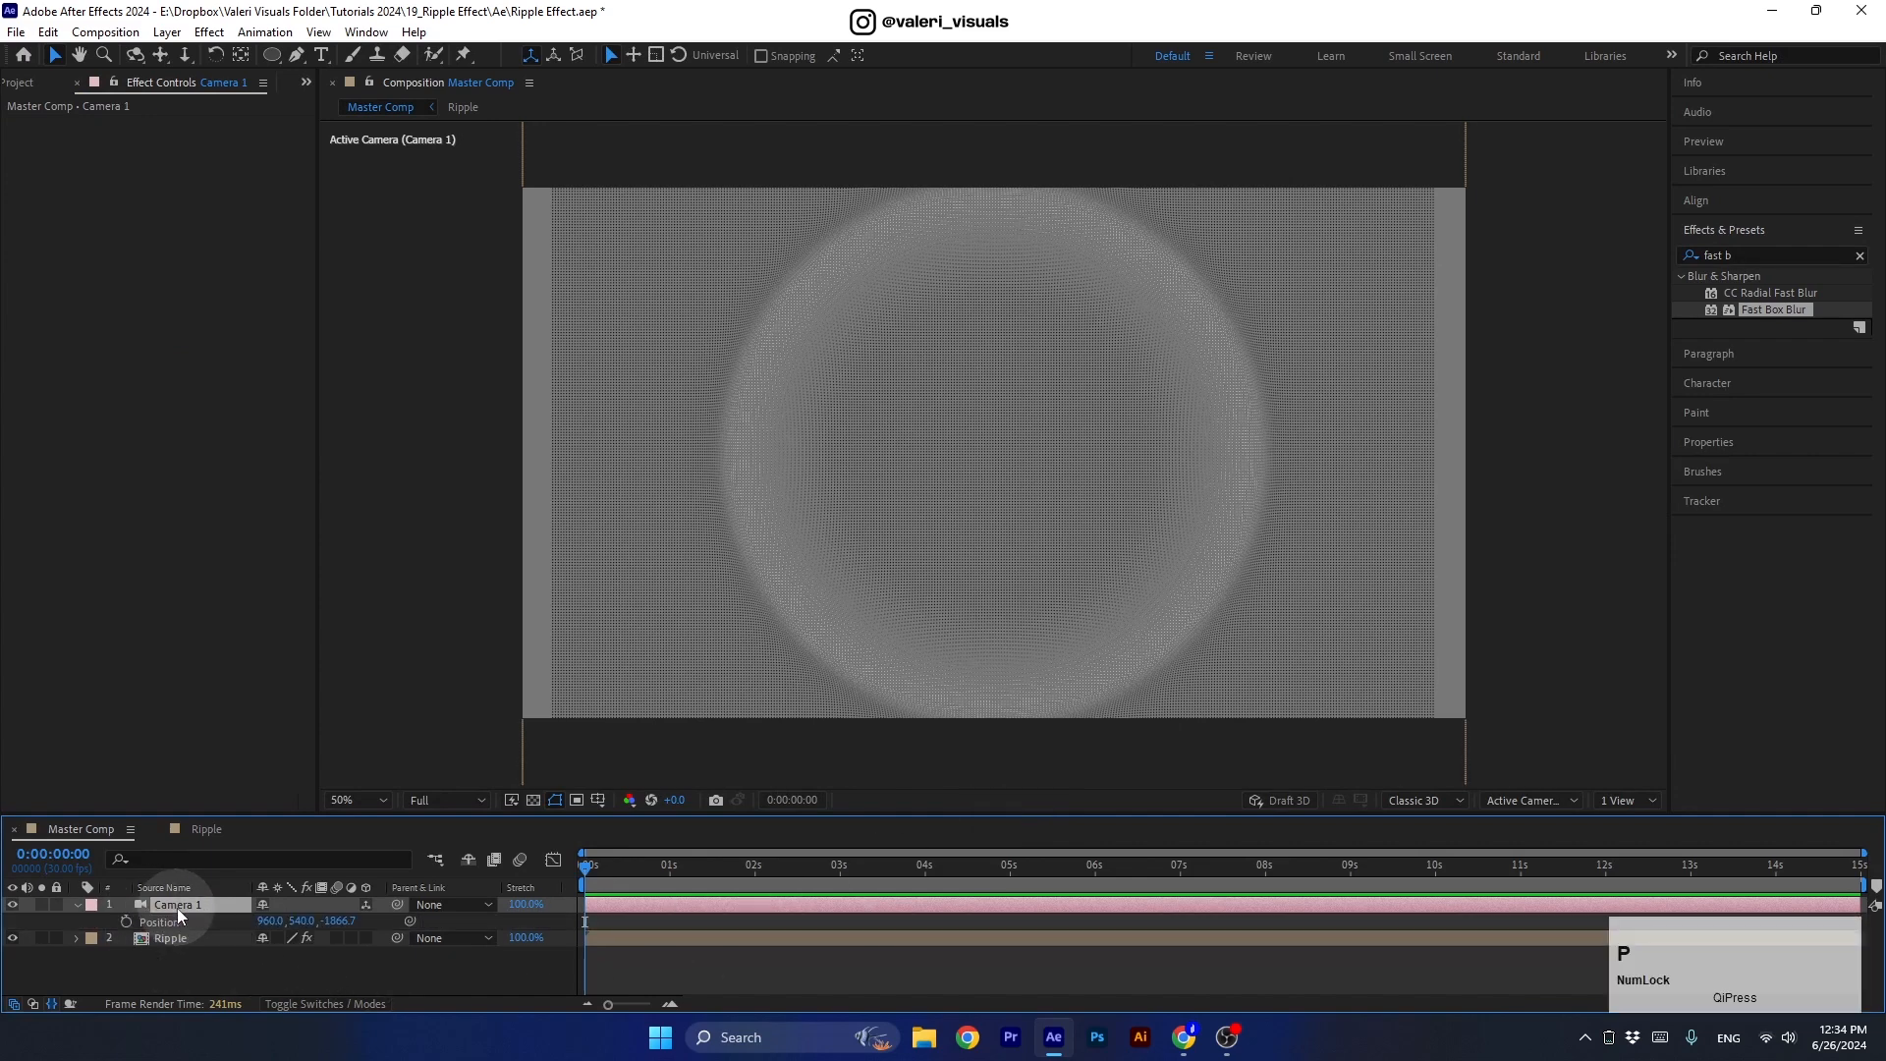
pyautogui.moveTo(304, 920); pyautogui.dragTo(619, 923)
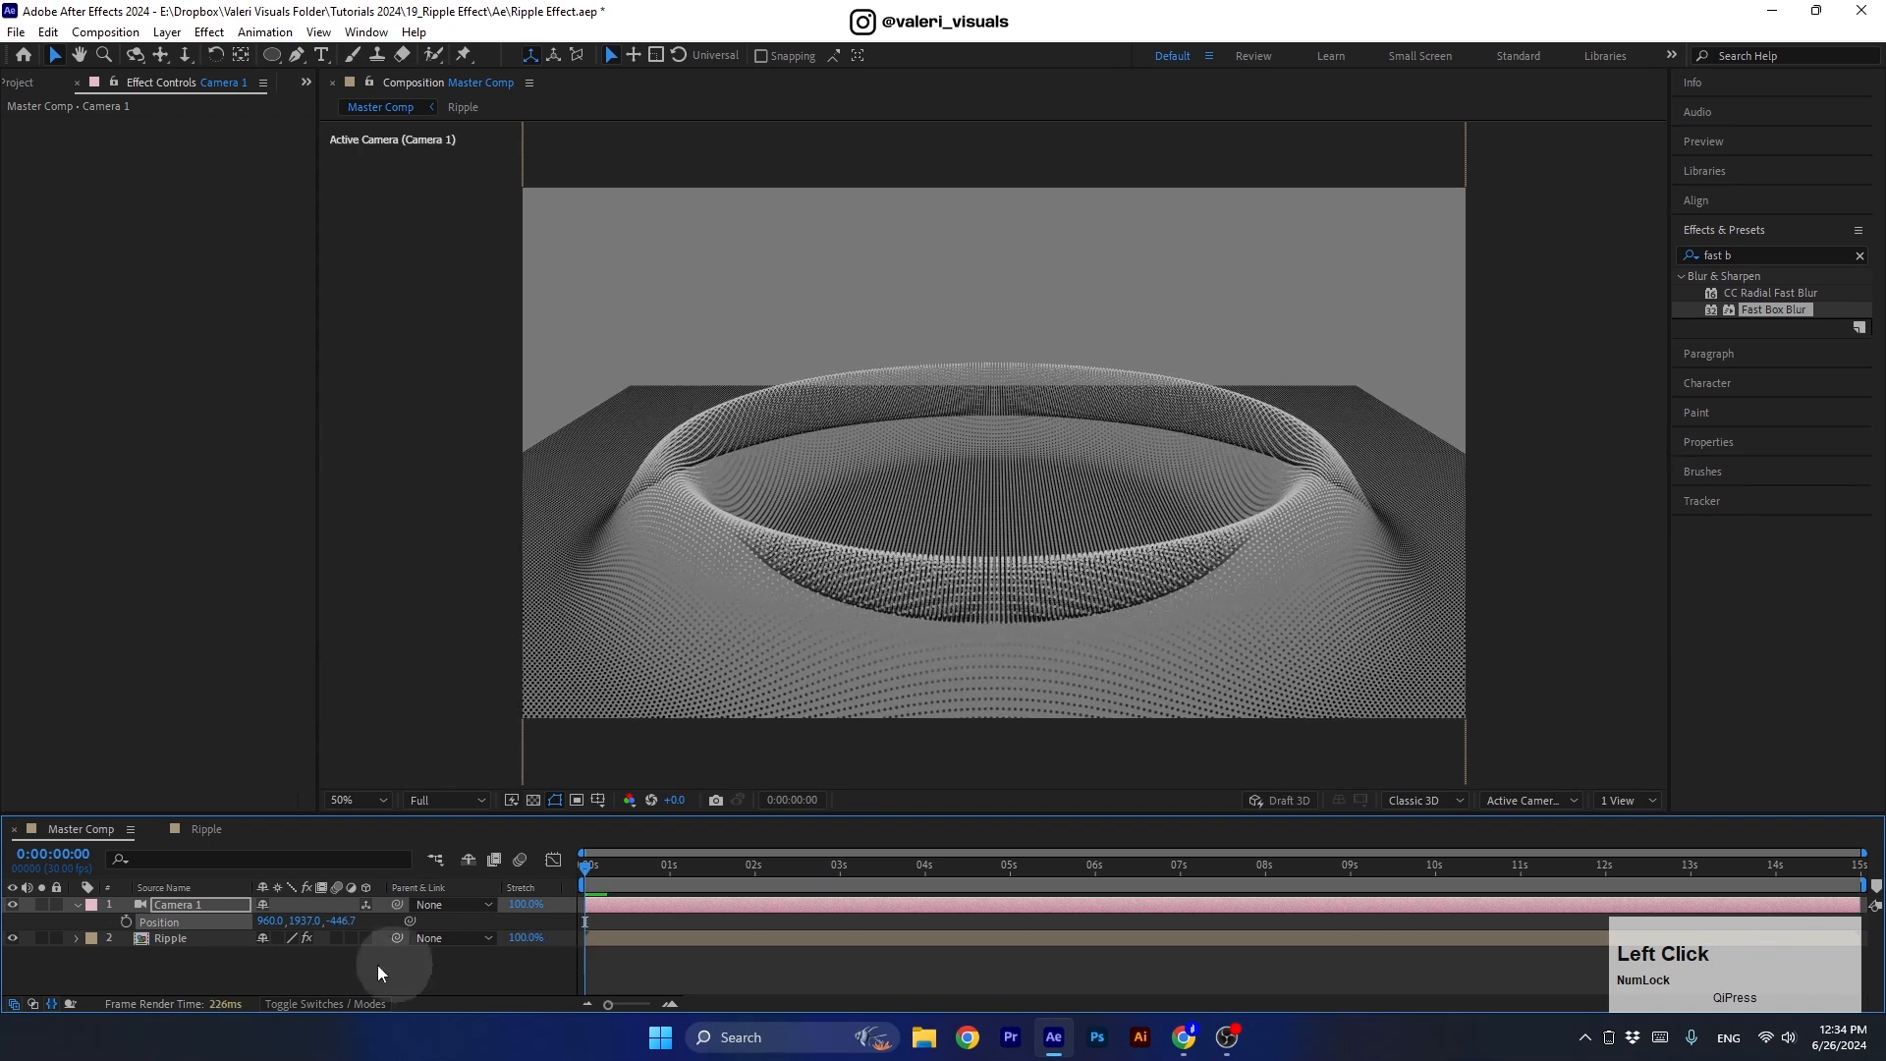
pyautogui.click(337, 922)
pyautogui.write('-500')
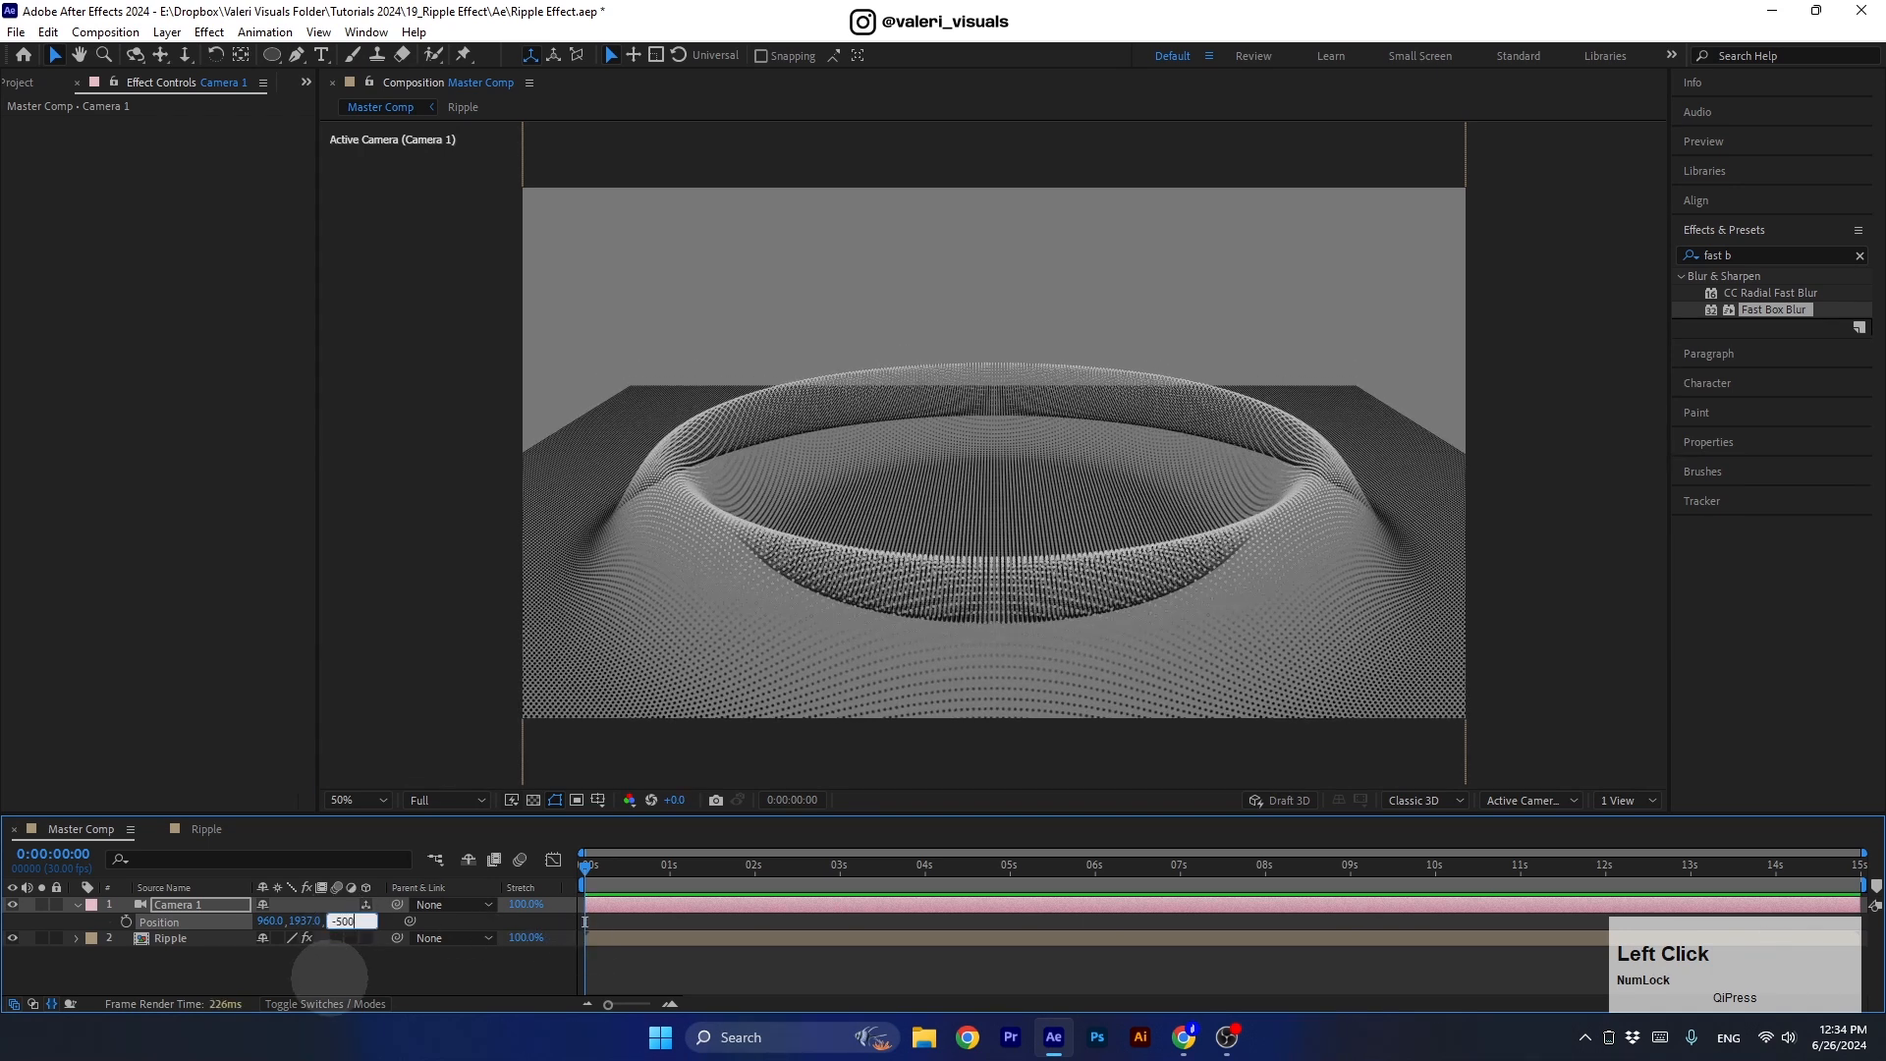
pyautogui.press('Return')
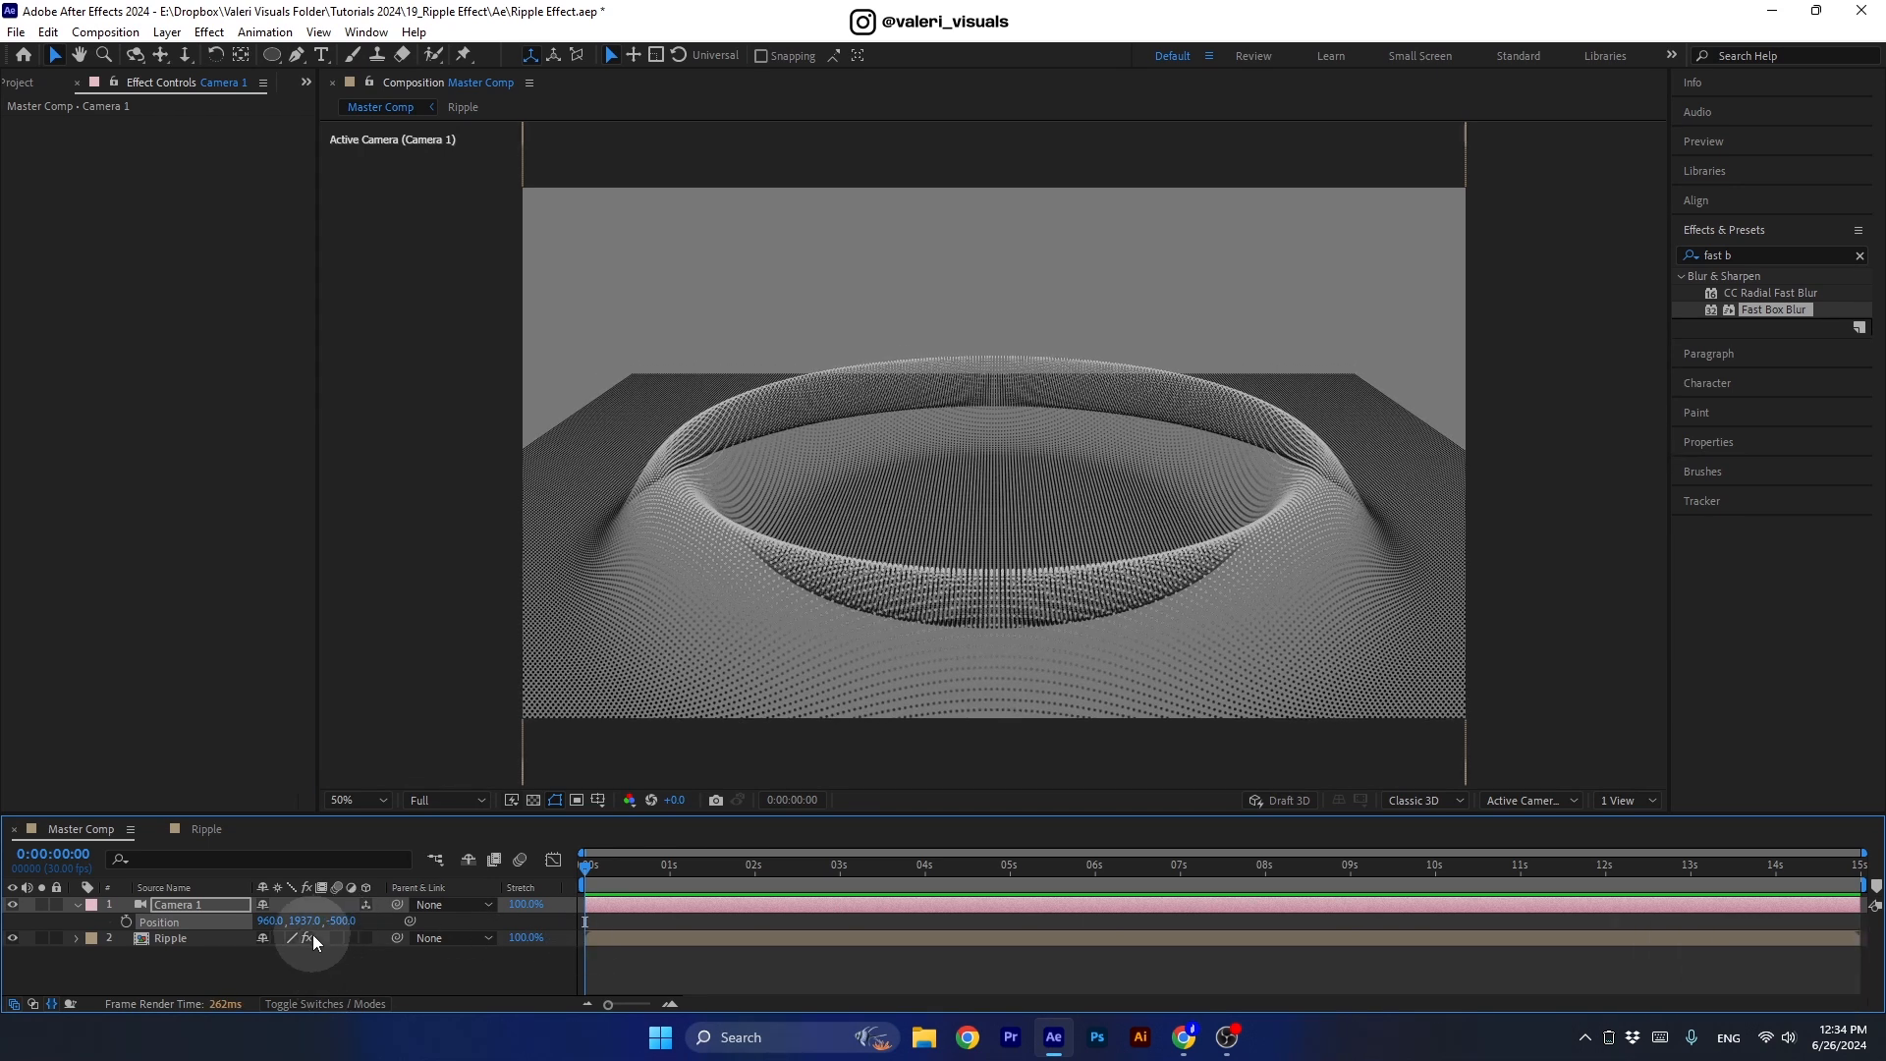
pyautogui.click(304, 921)
pyautogui.write('2000')
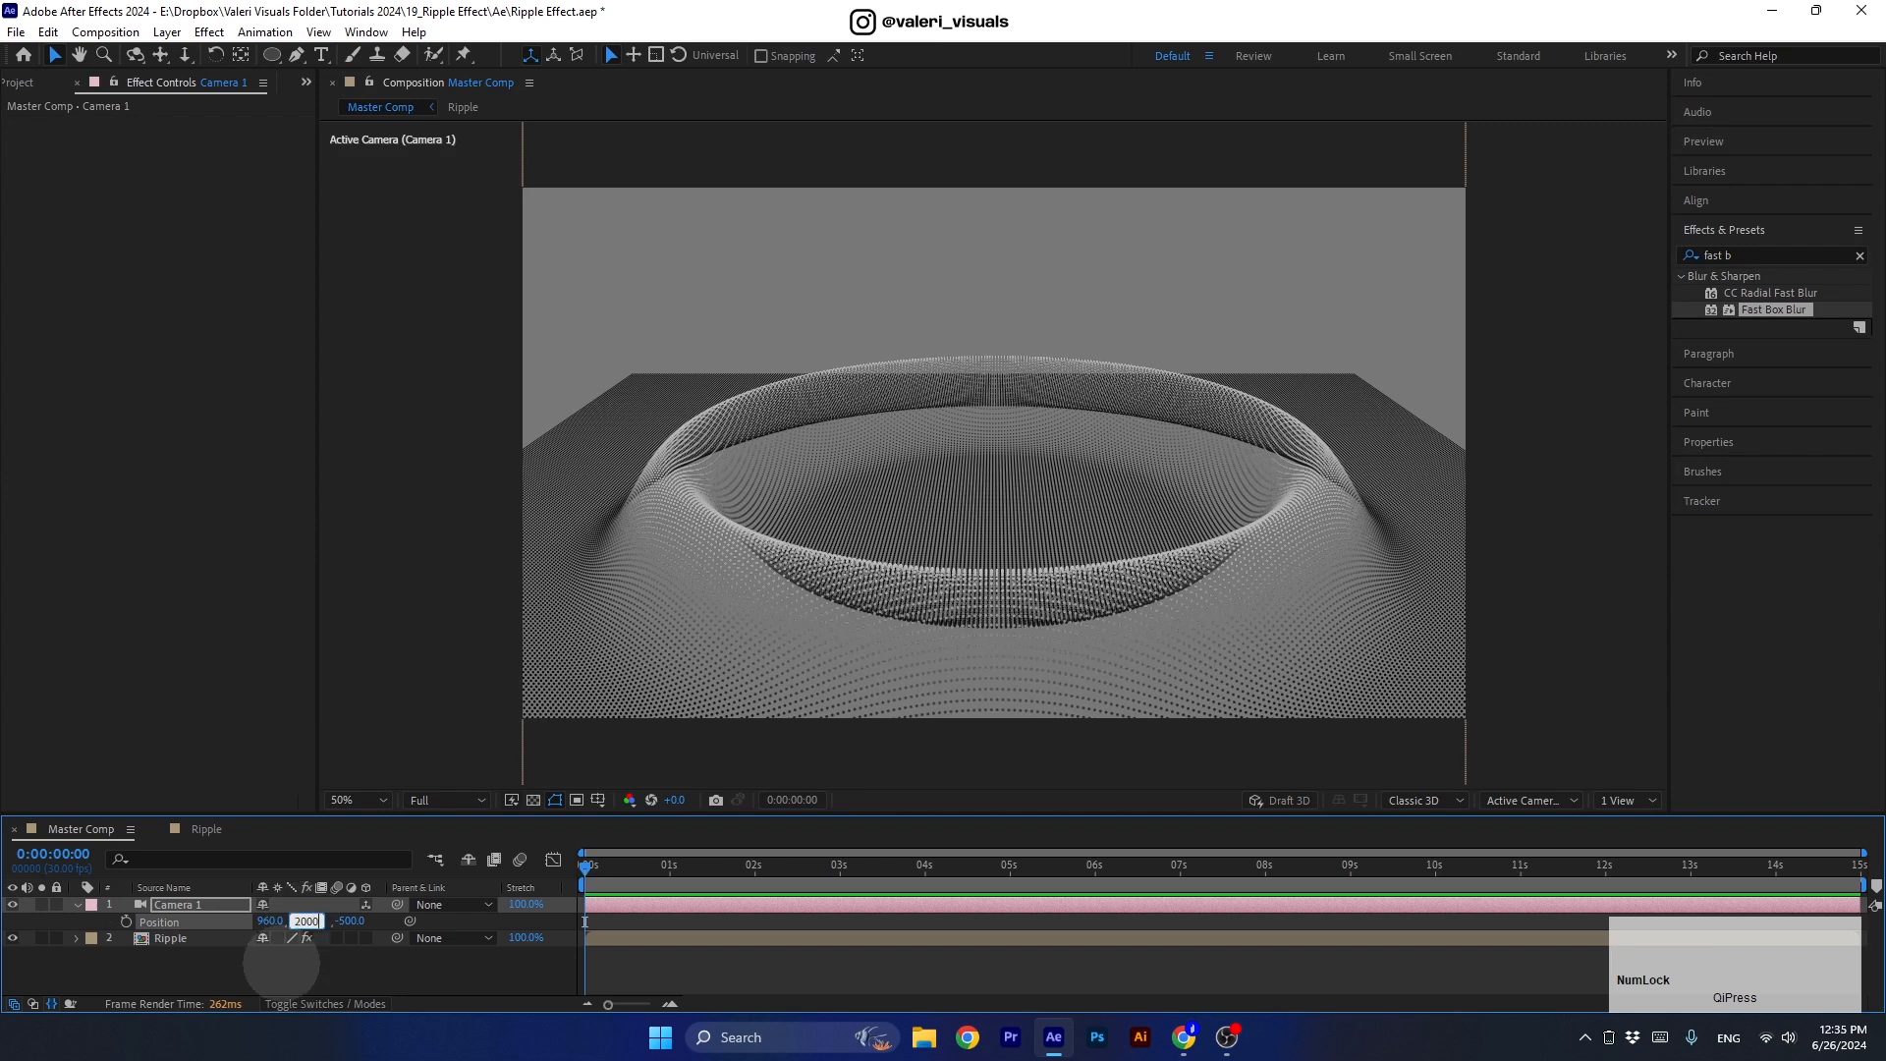
pyautogui.press('Return')
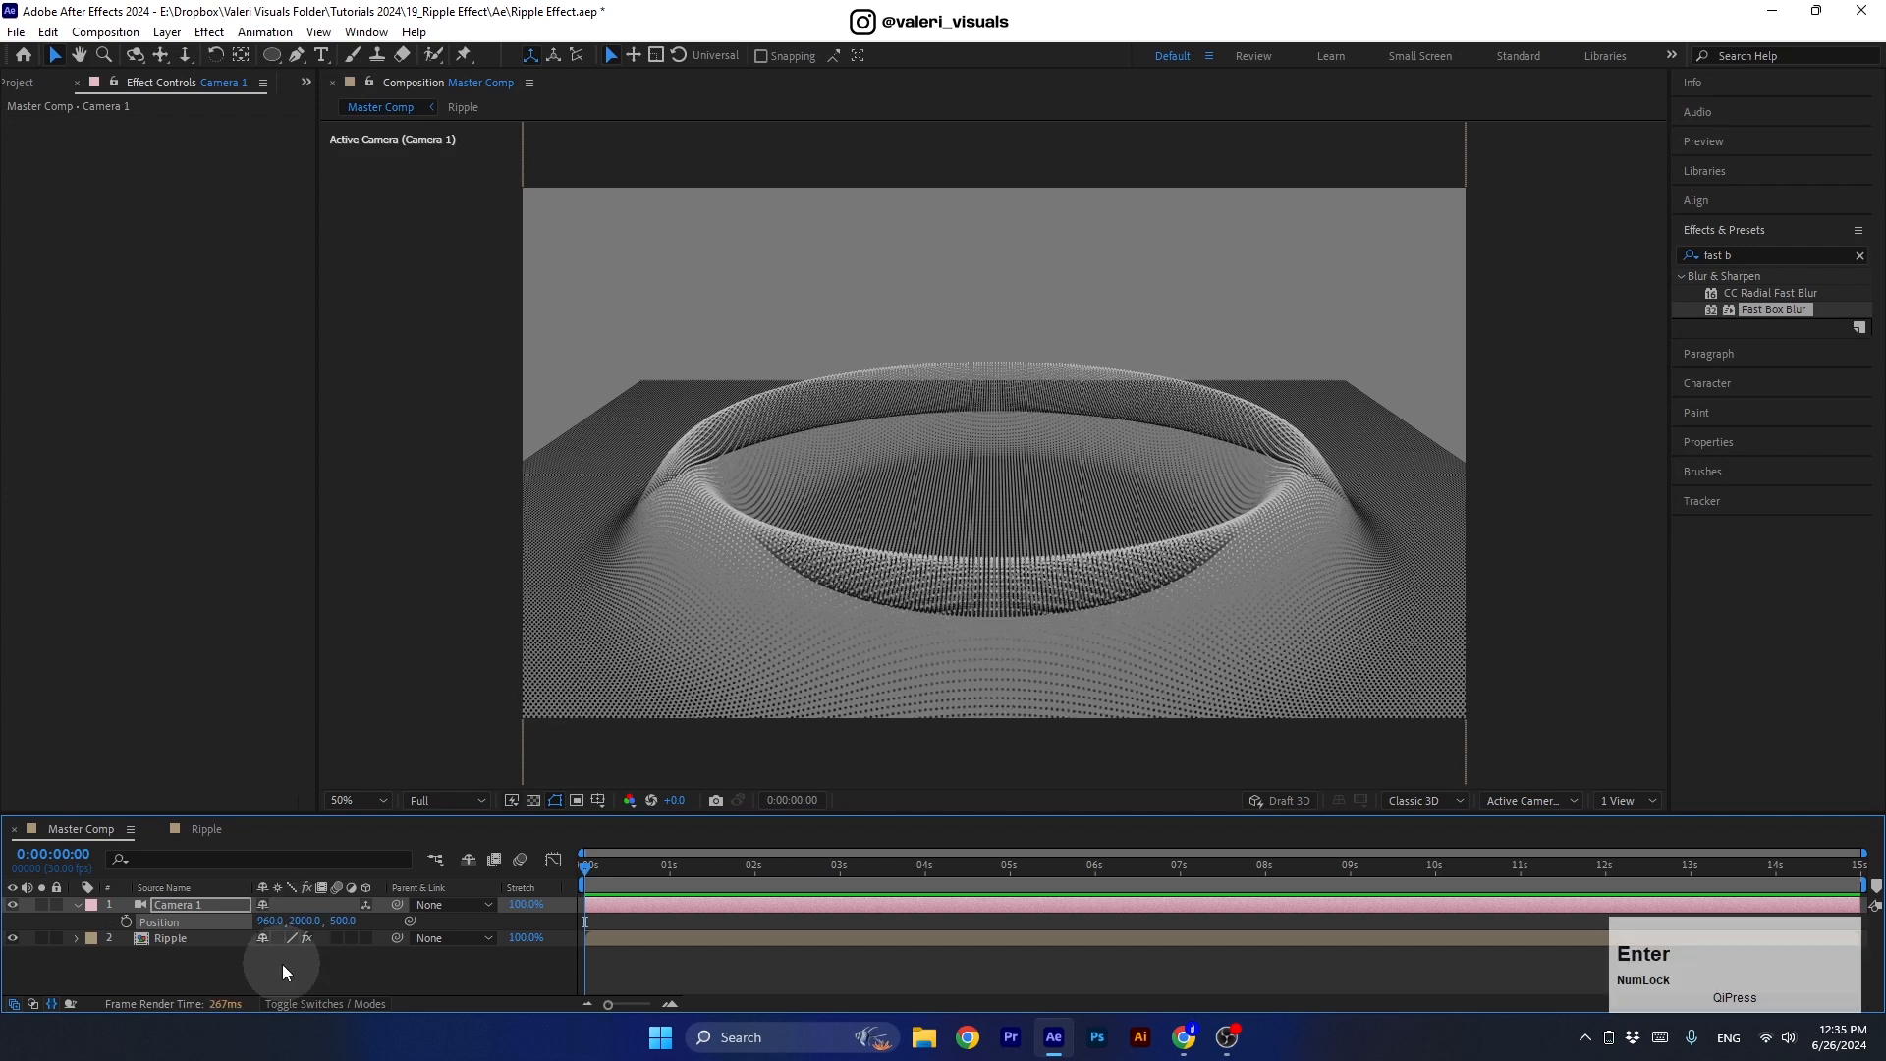
pyautogui.click(77, 906)
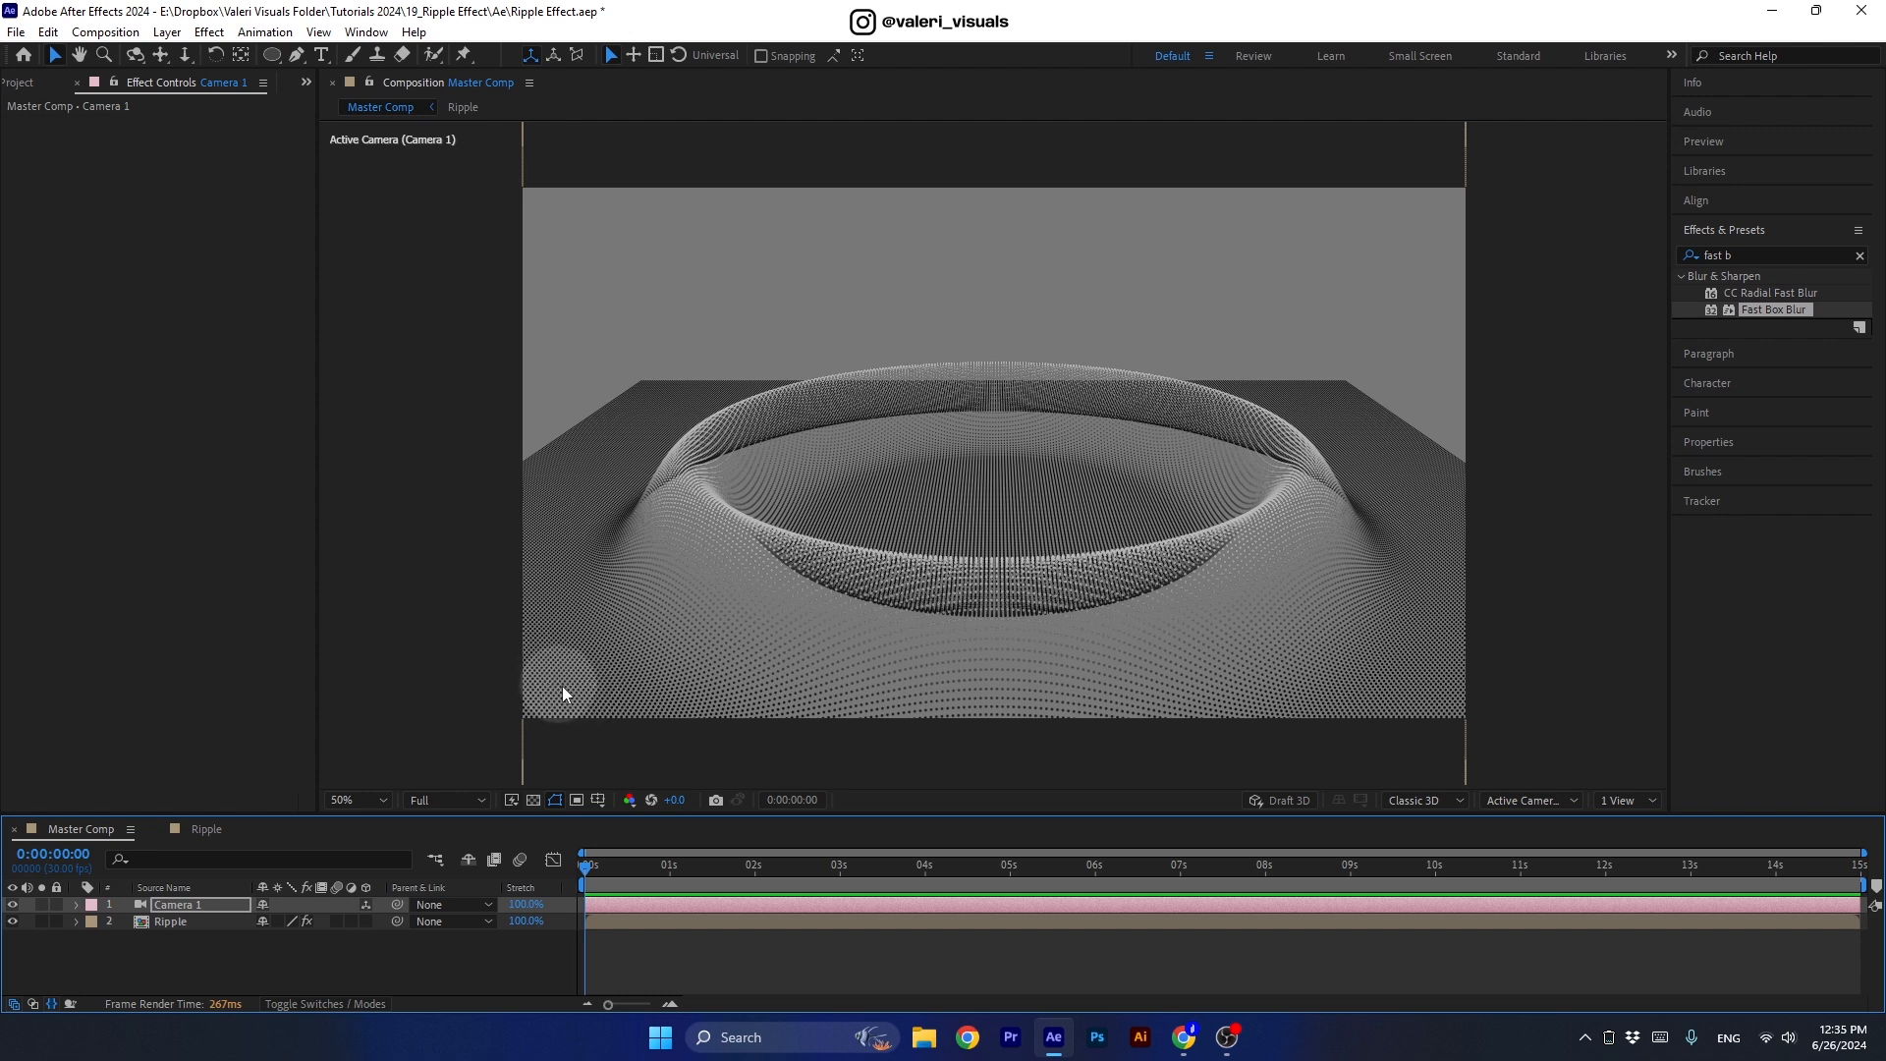
# Create a black solid named Bg and place it beneath the Ripple layer.
pyautogui.rightClick(195, 957)
pyautogui.moveTo(258, 709)
pyautogui.click(550, 765)
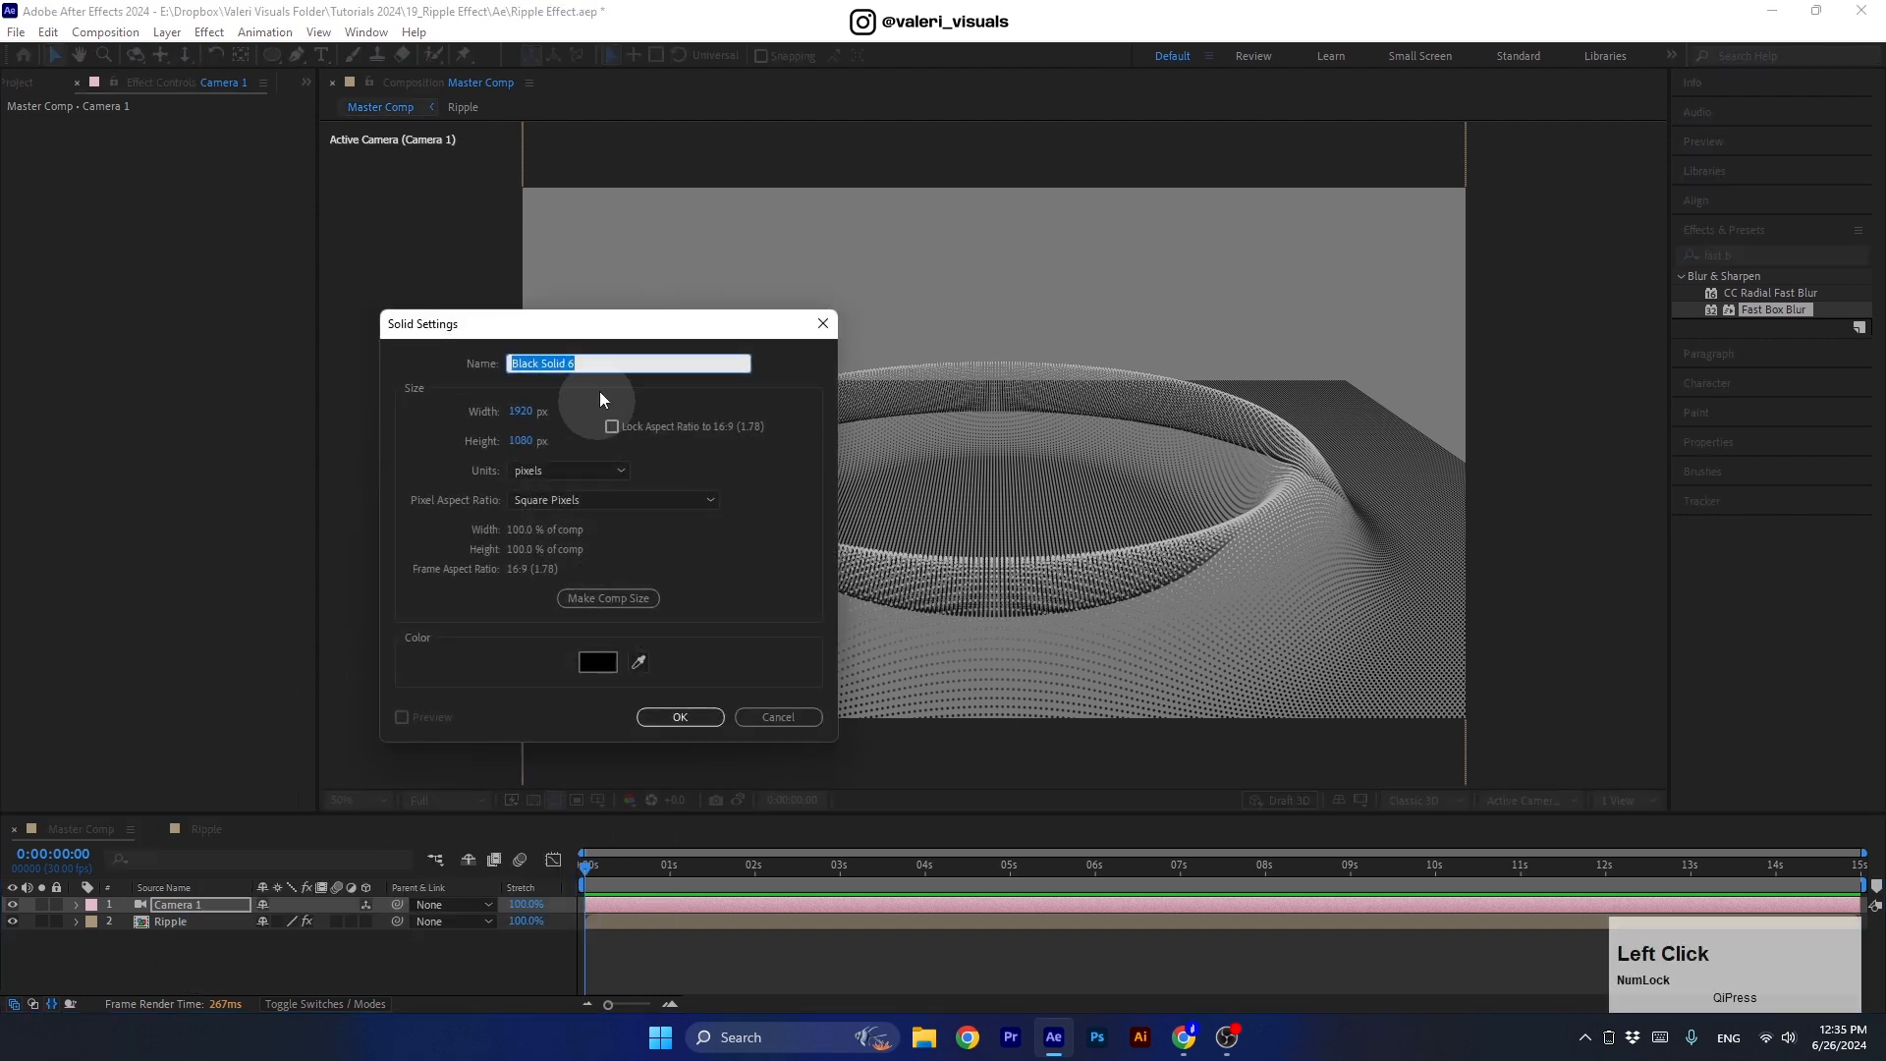
pyautogui.write('Bg')
pyautogui.click(598, 662)
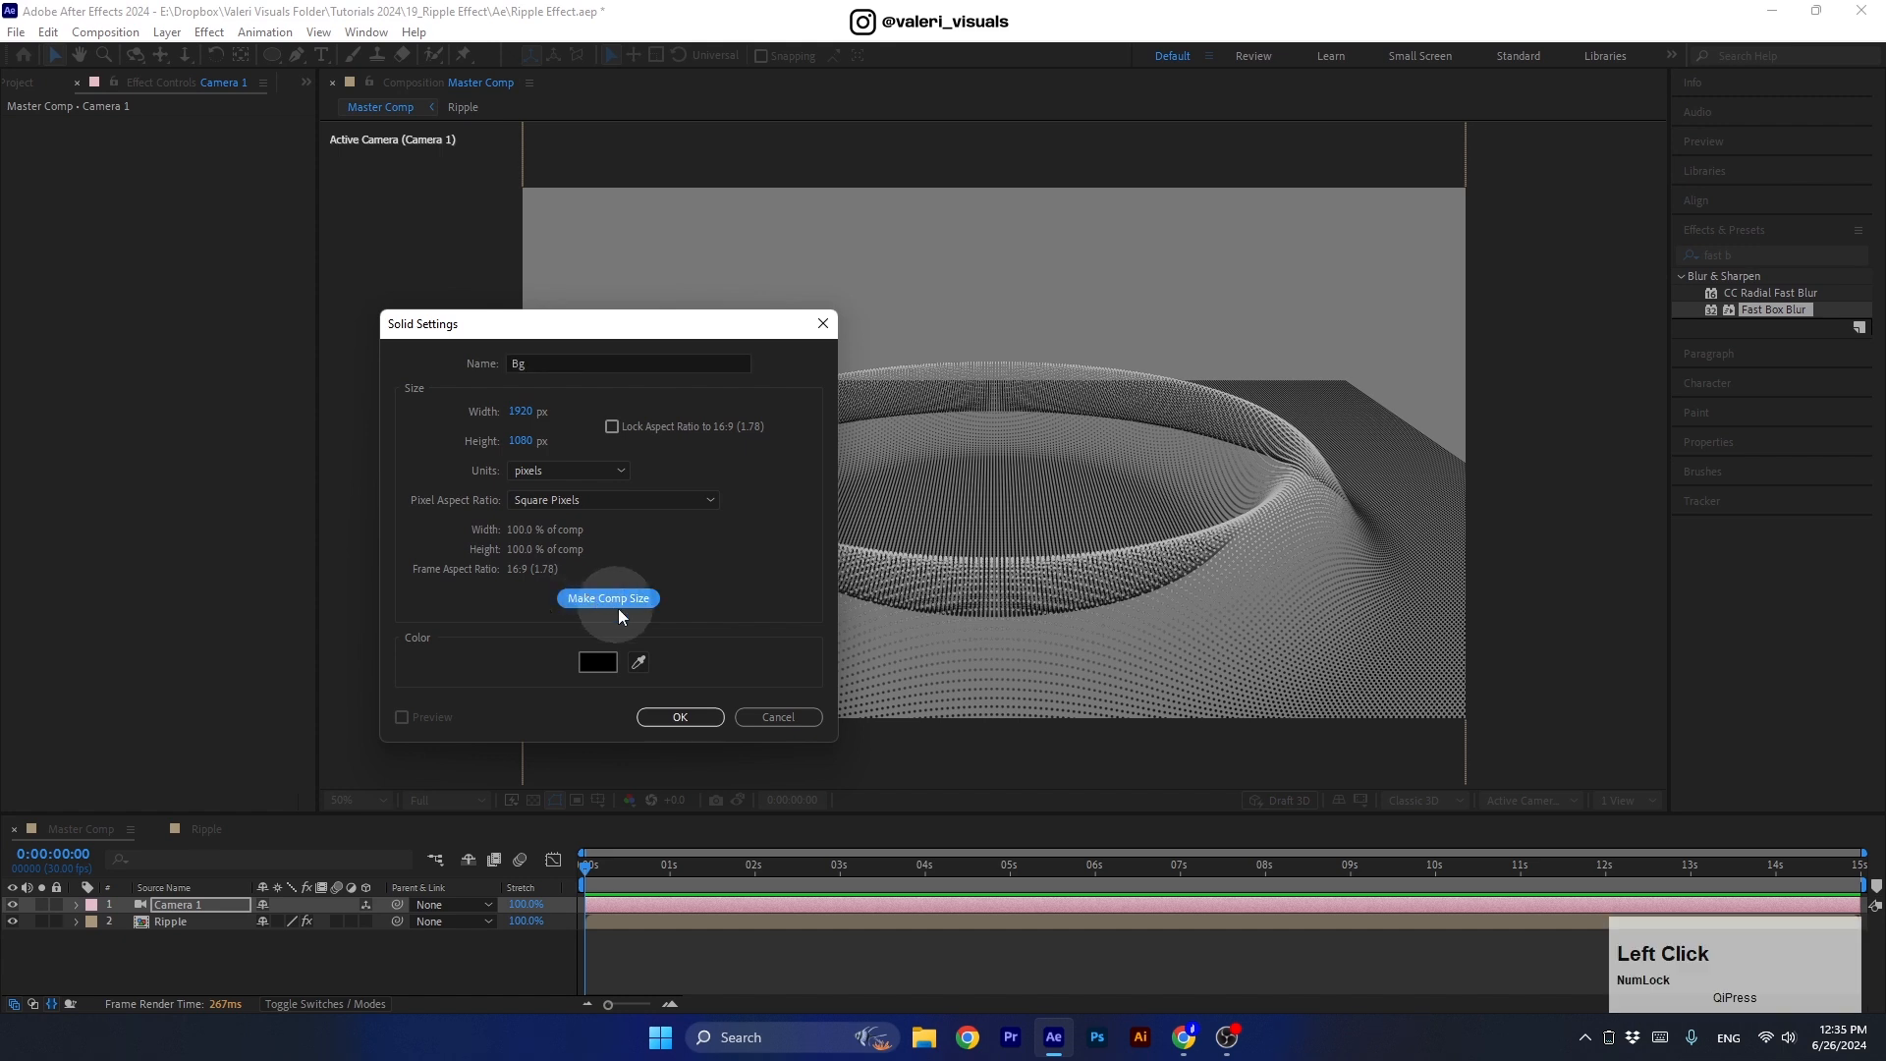
pyautogui.click(1081, 372)
pyautogui.click(680, 717)
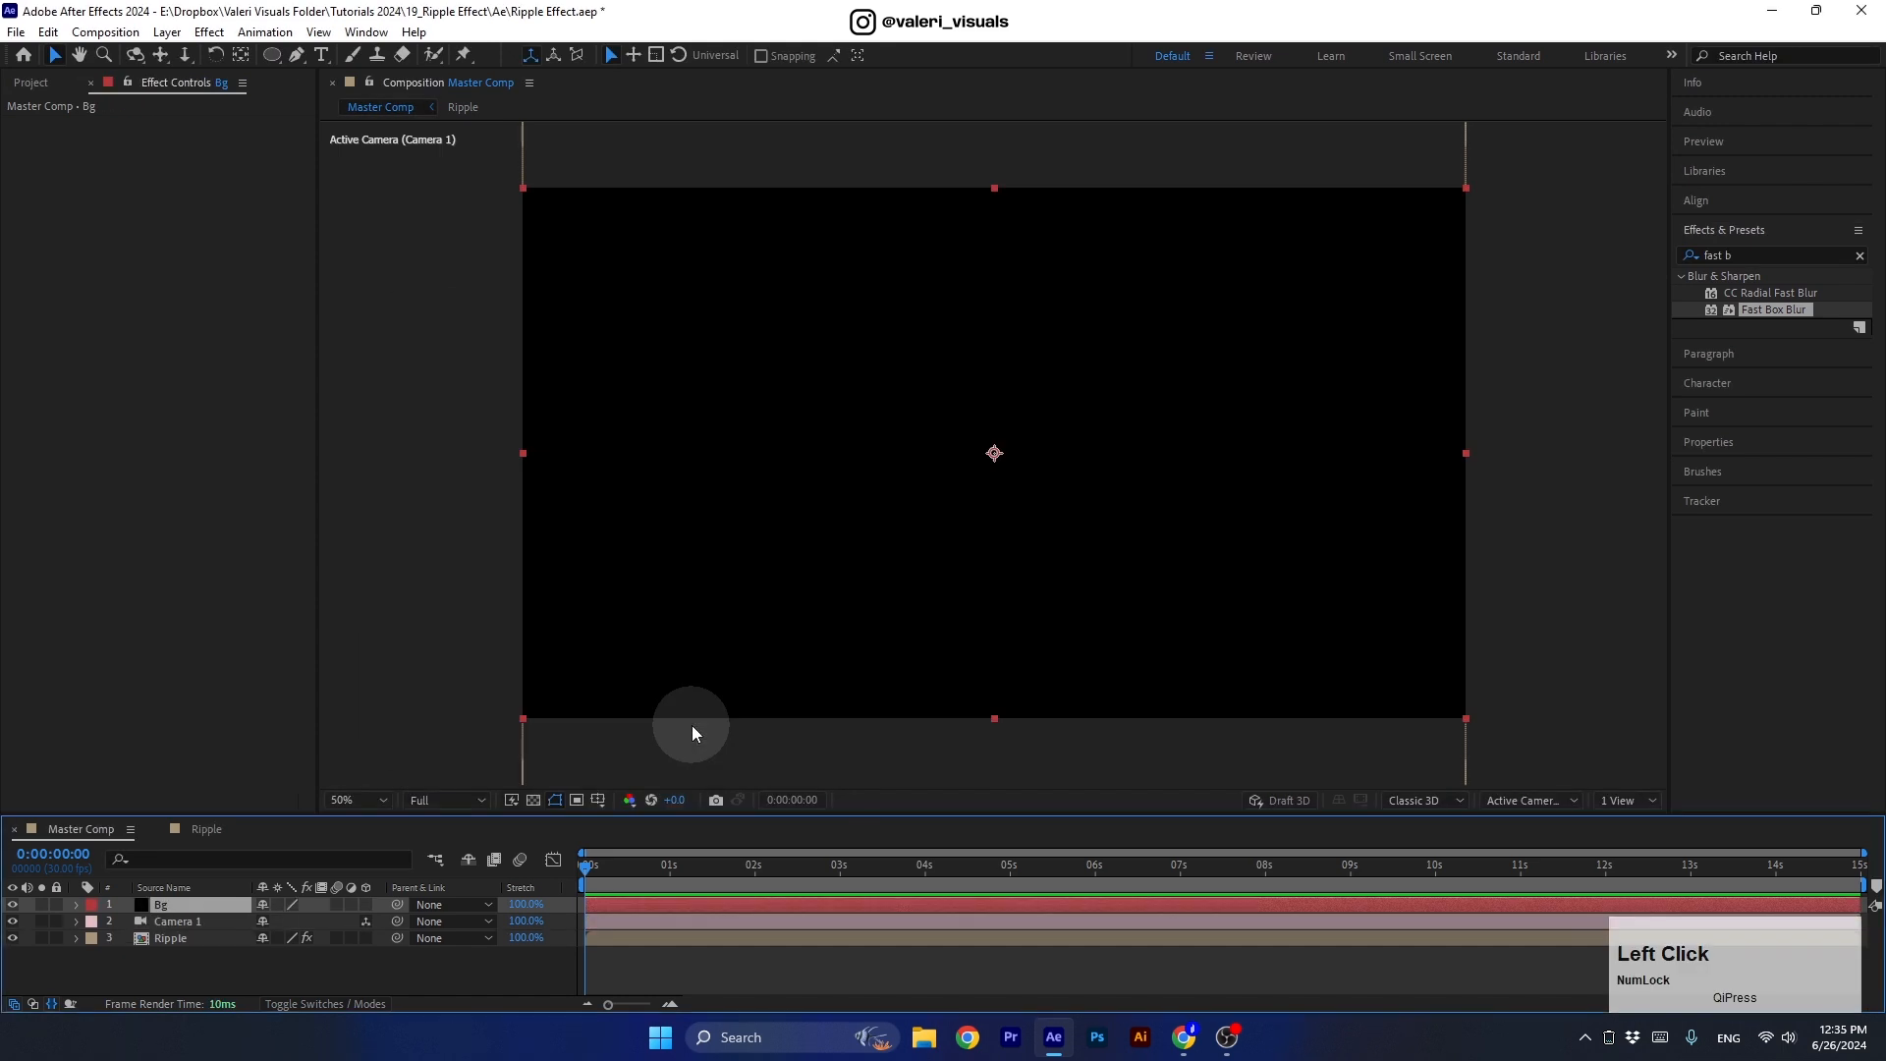
pyautogui.moveTo(173, 905); pyautogui.dragTo(177, 959)
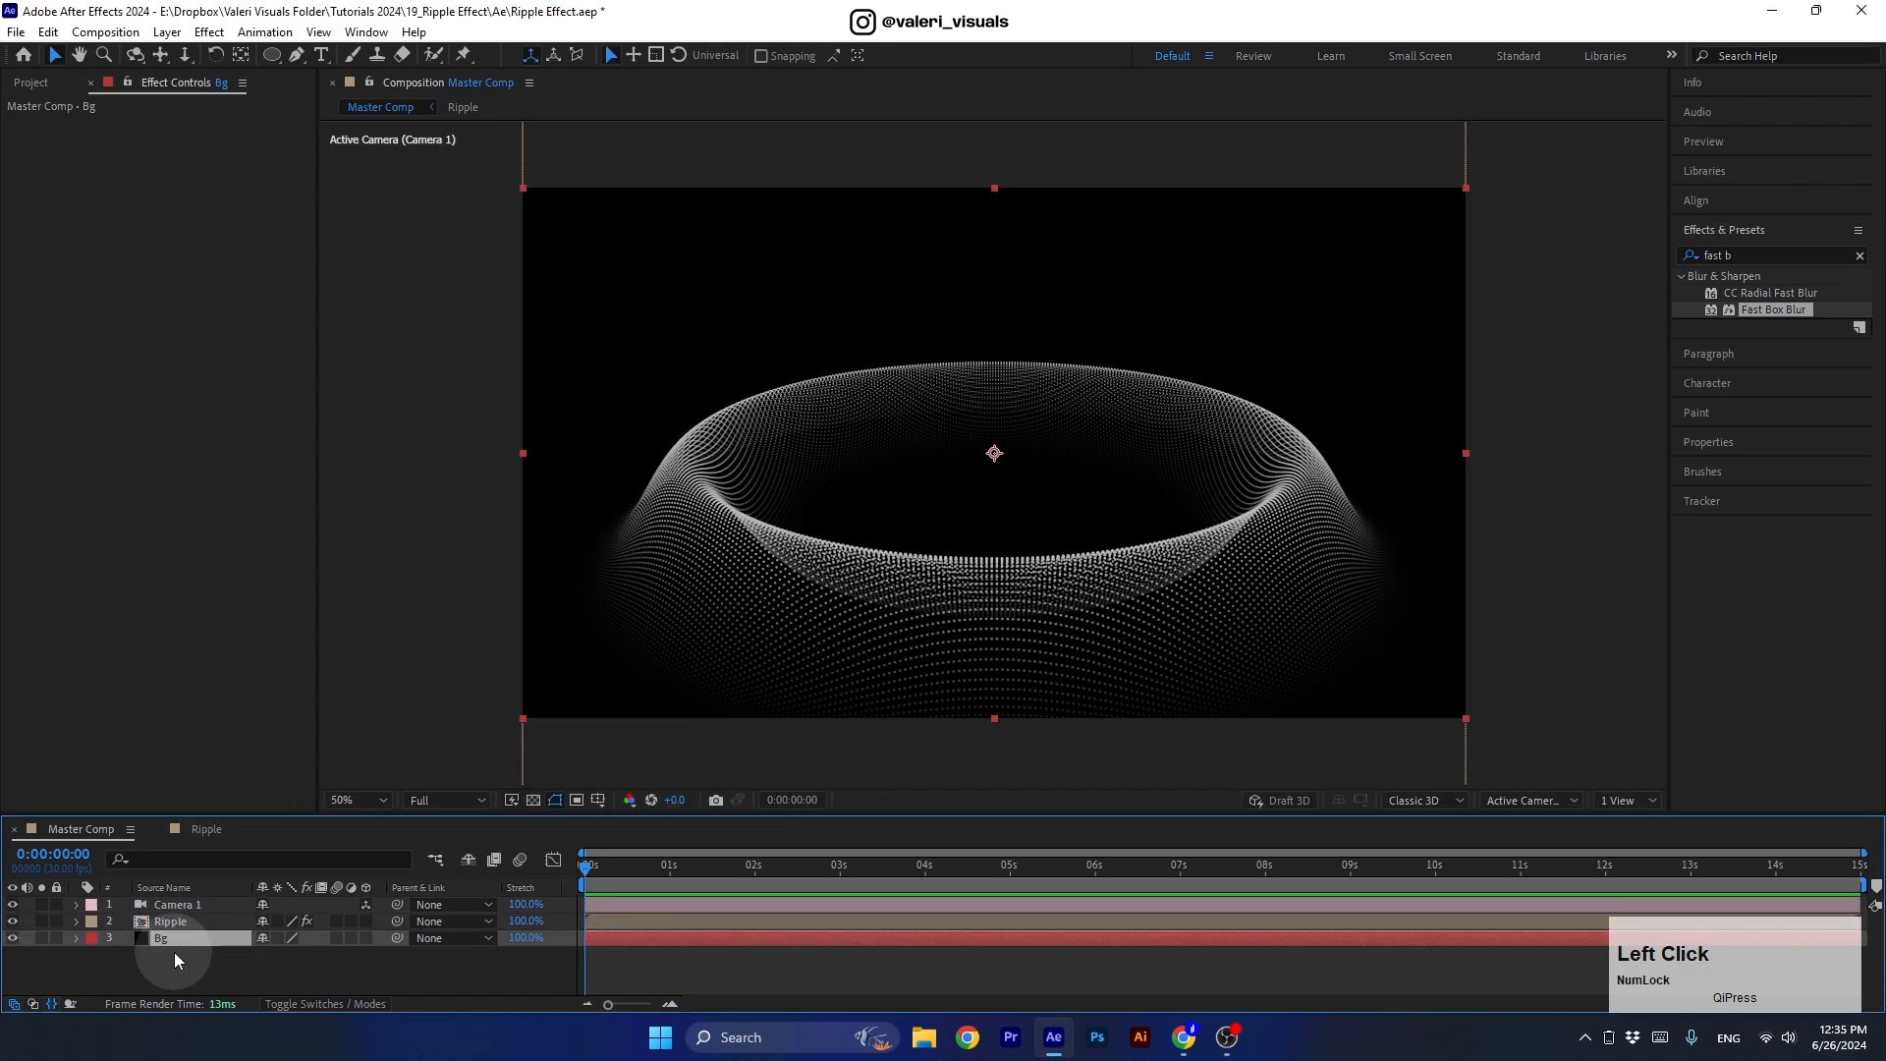
# Apply the Fractal Noise effect to the Ripple layer.
pyautogui.click(171, 922)
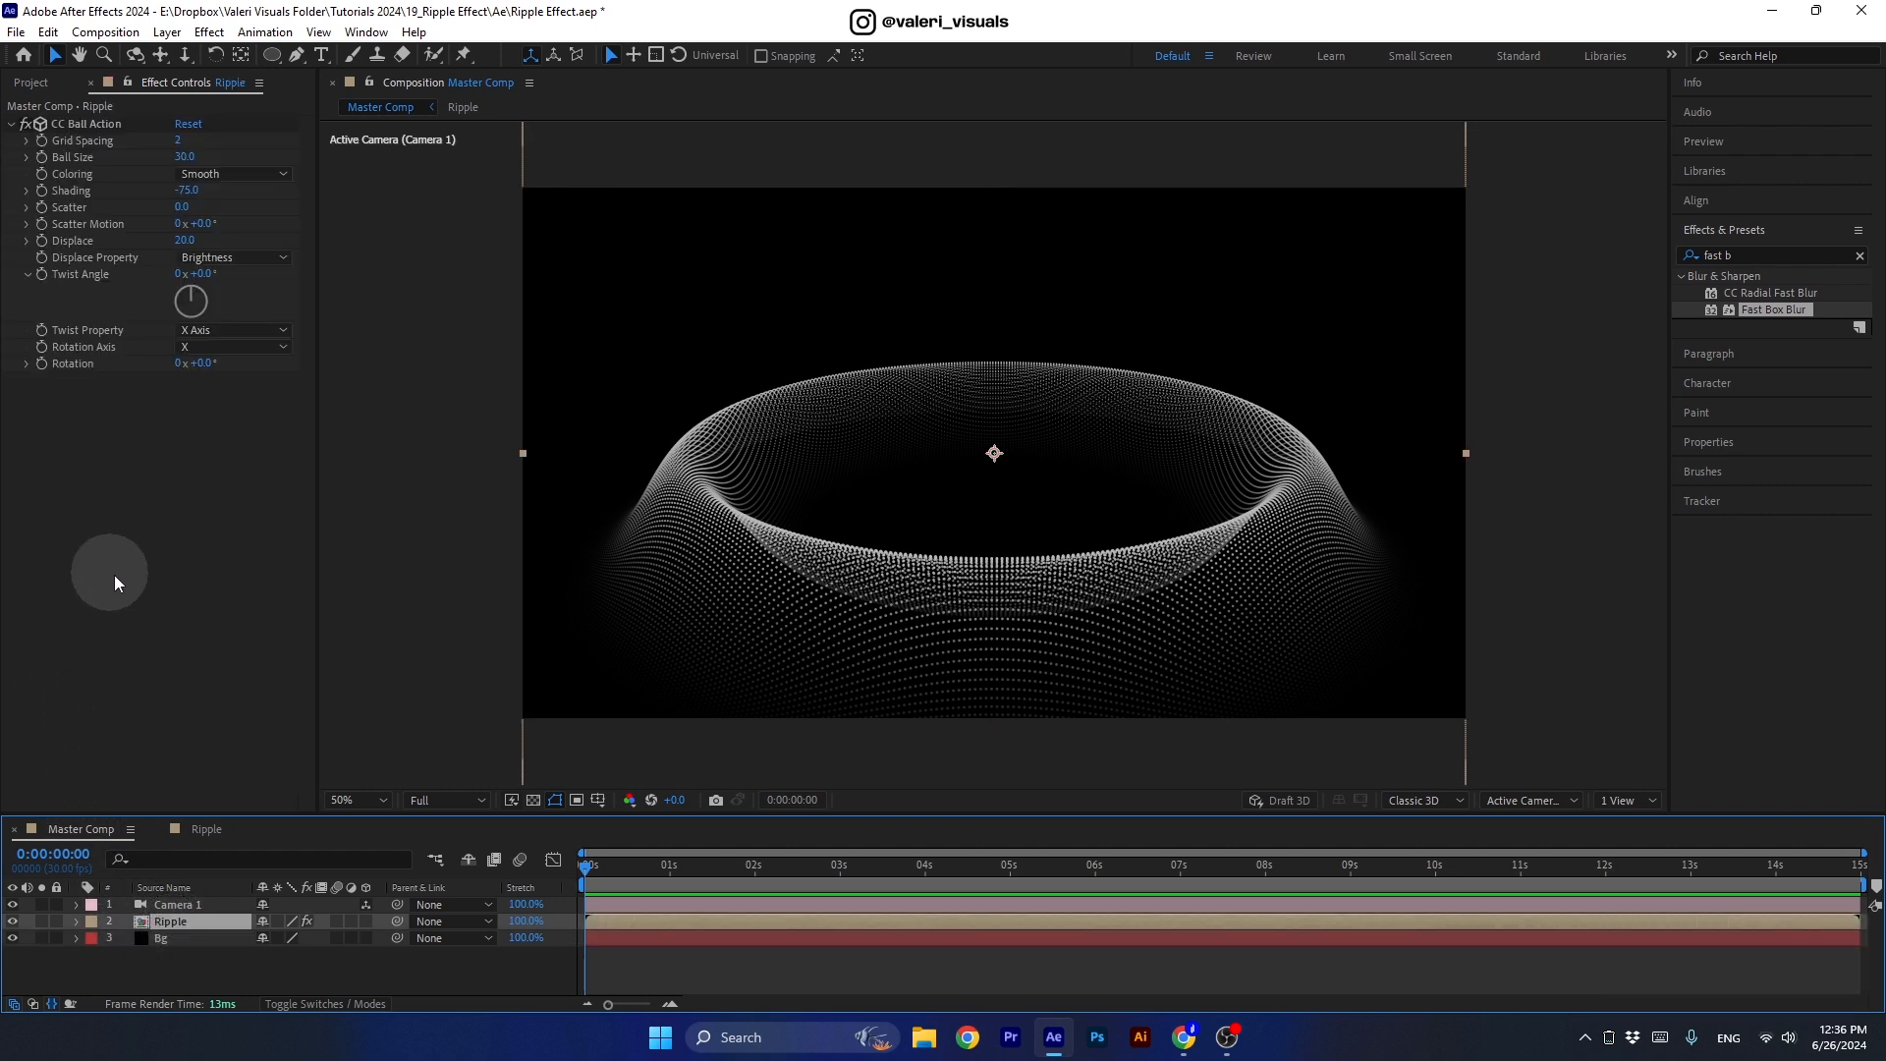
pyautogui.click(1708, 258)
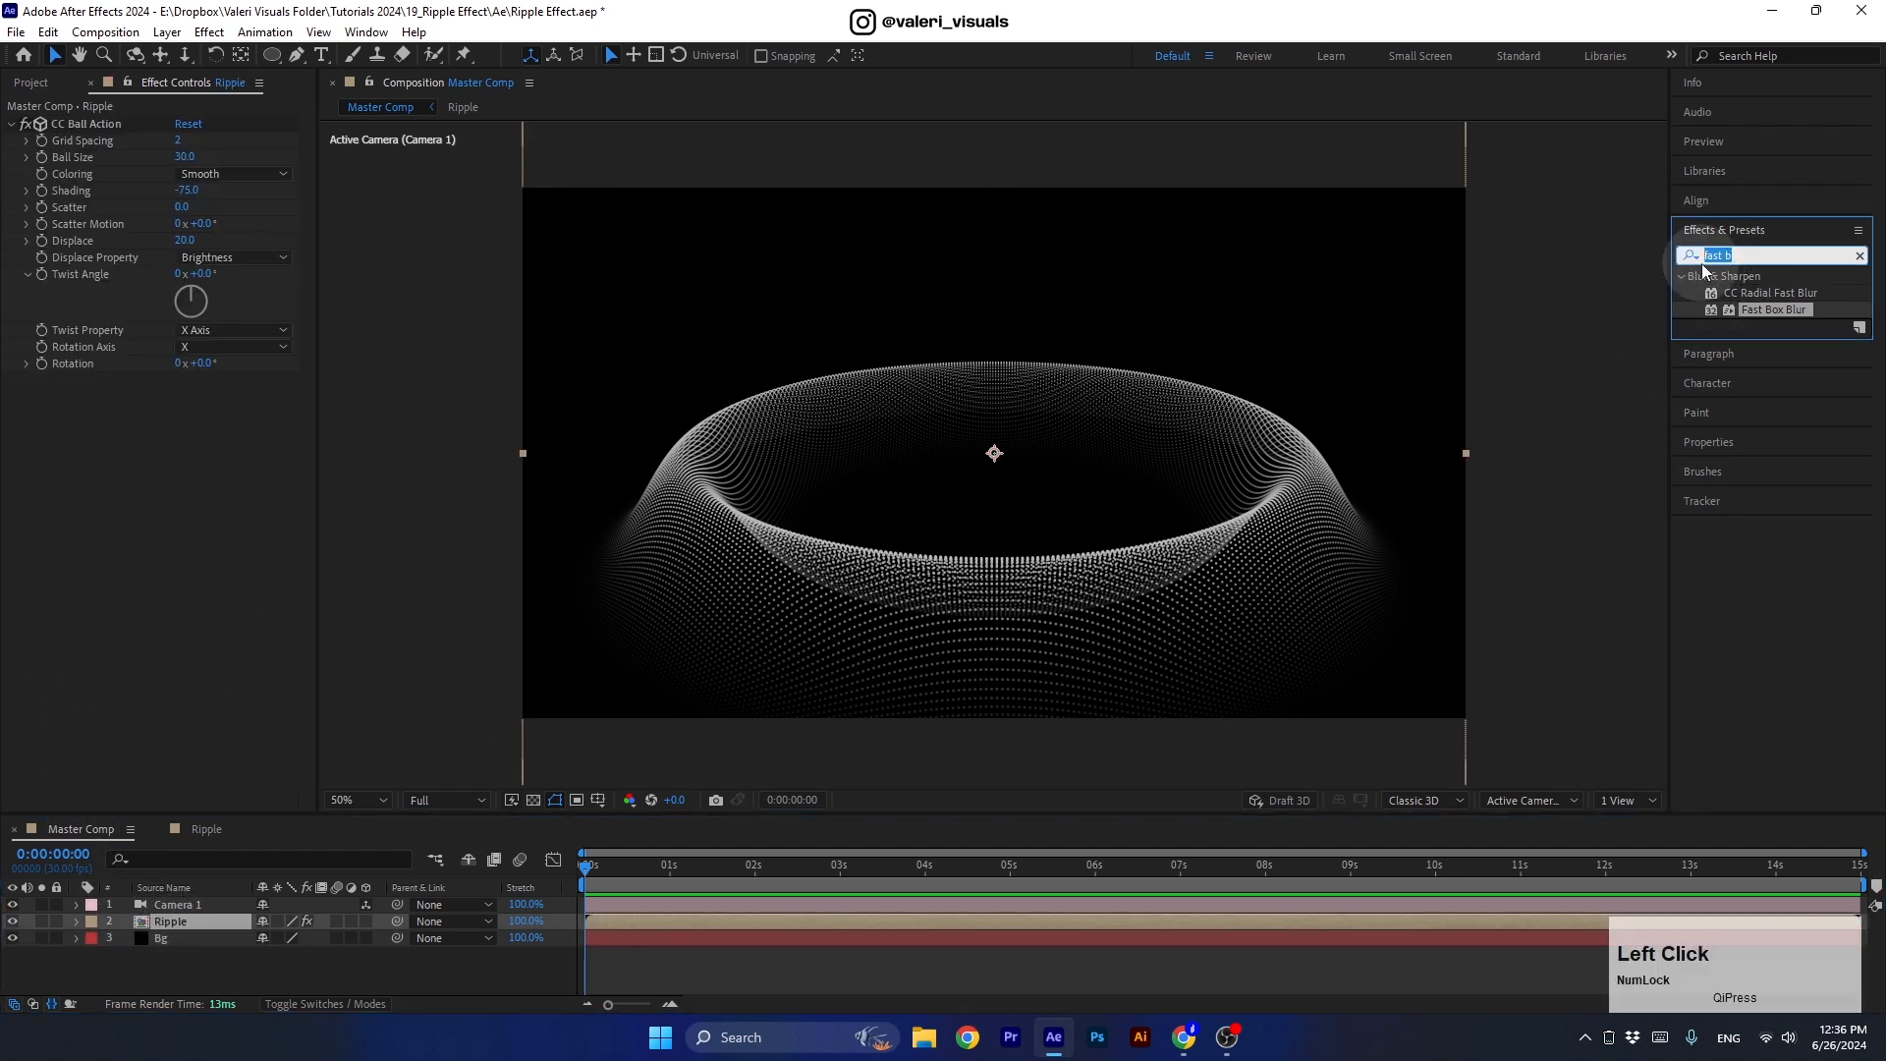
pyautogui.write('fract')
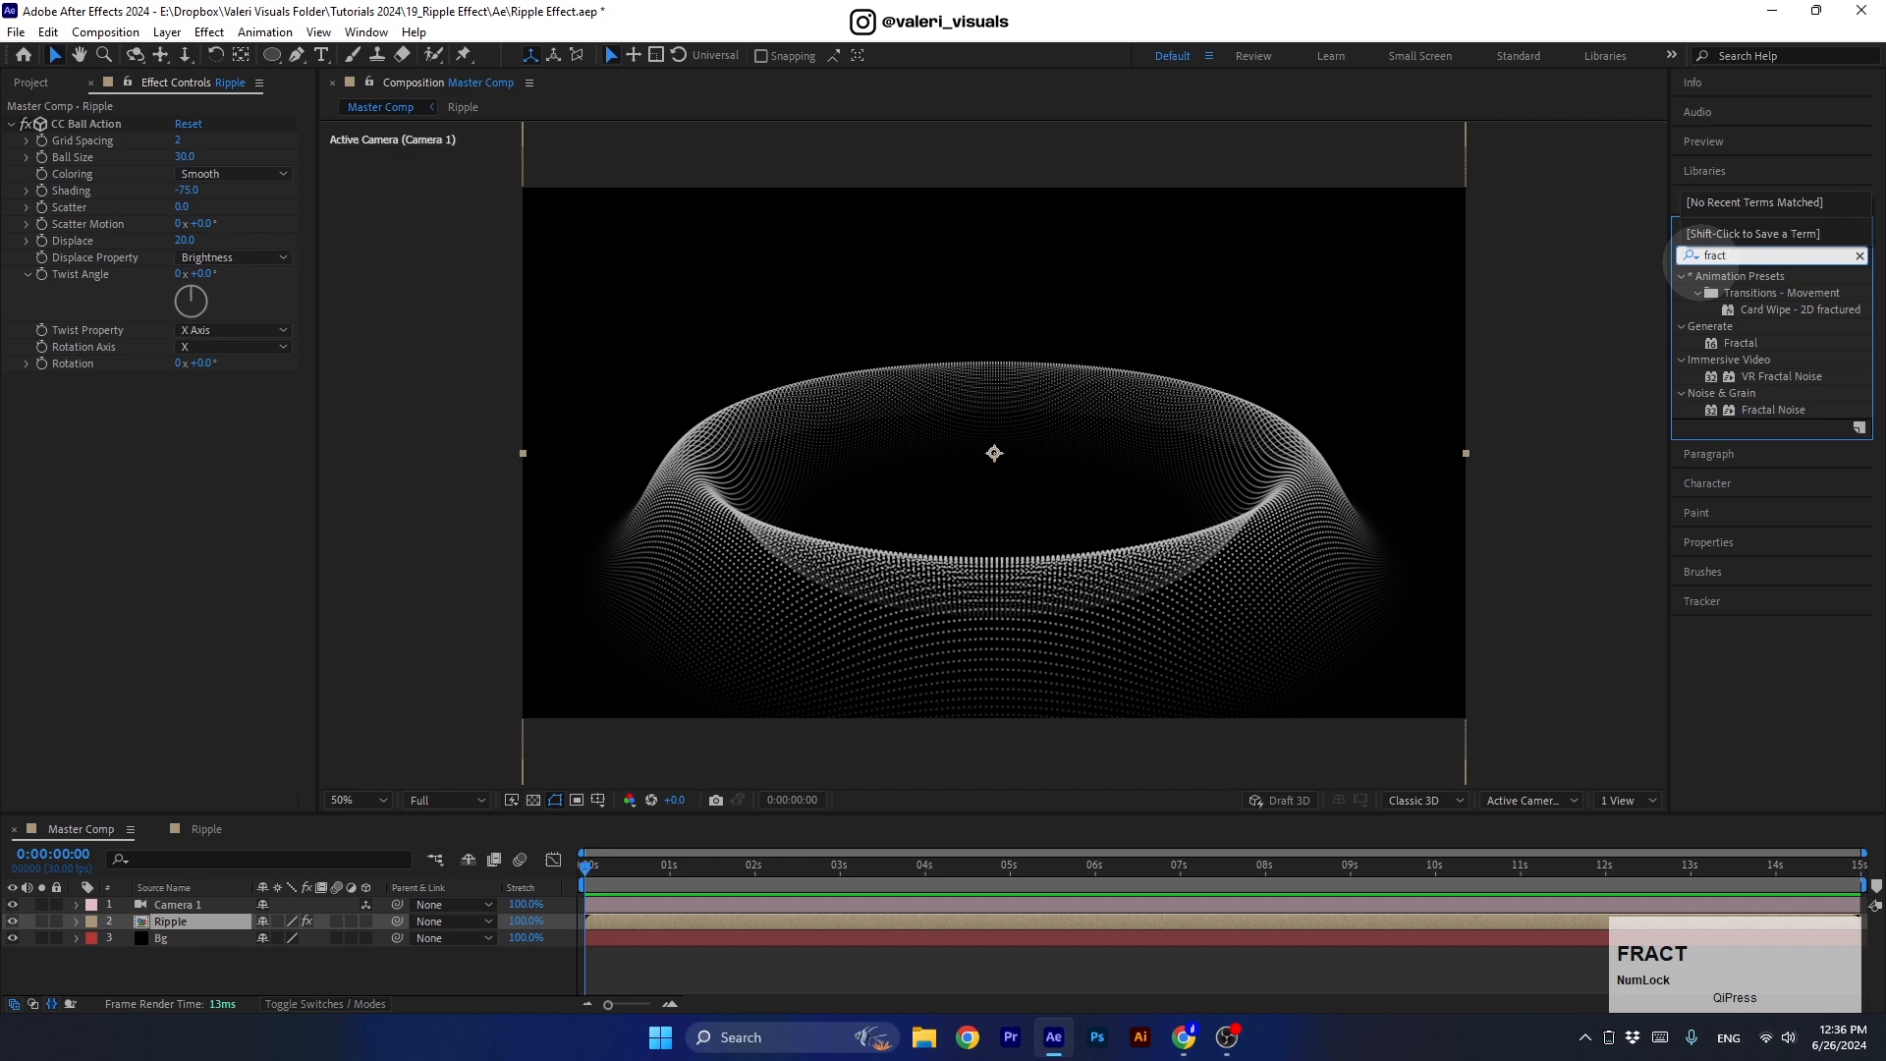
pyautogui.moveTo(1771, 410); pyautogui.dragTo(1130, 464)
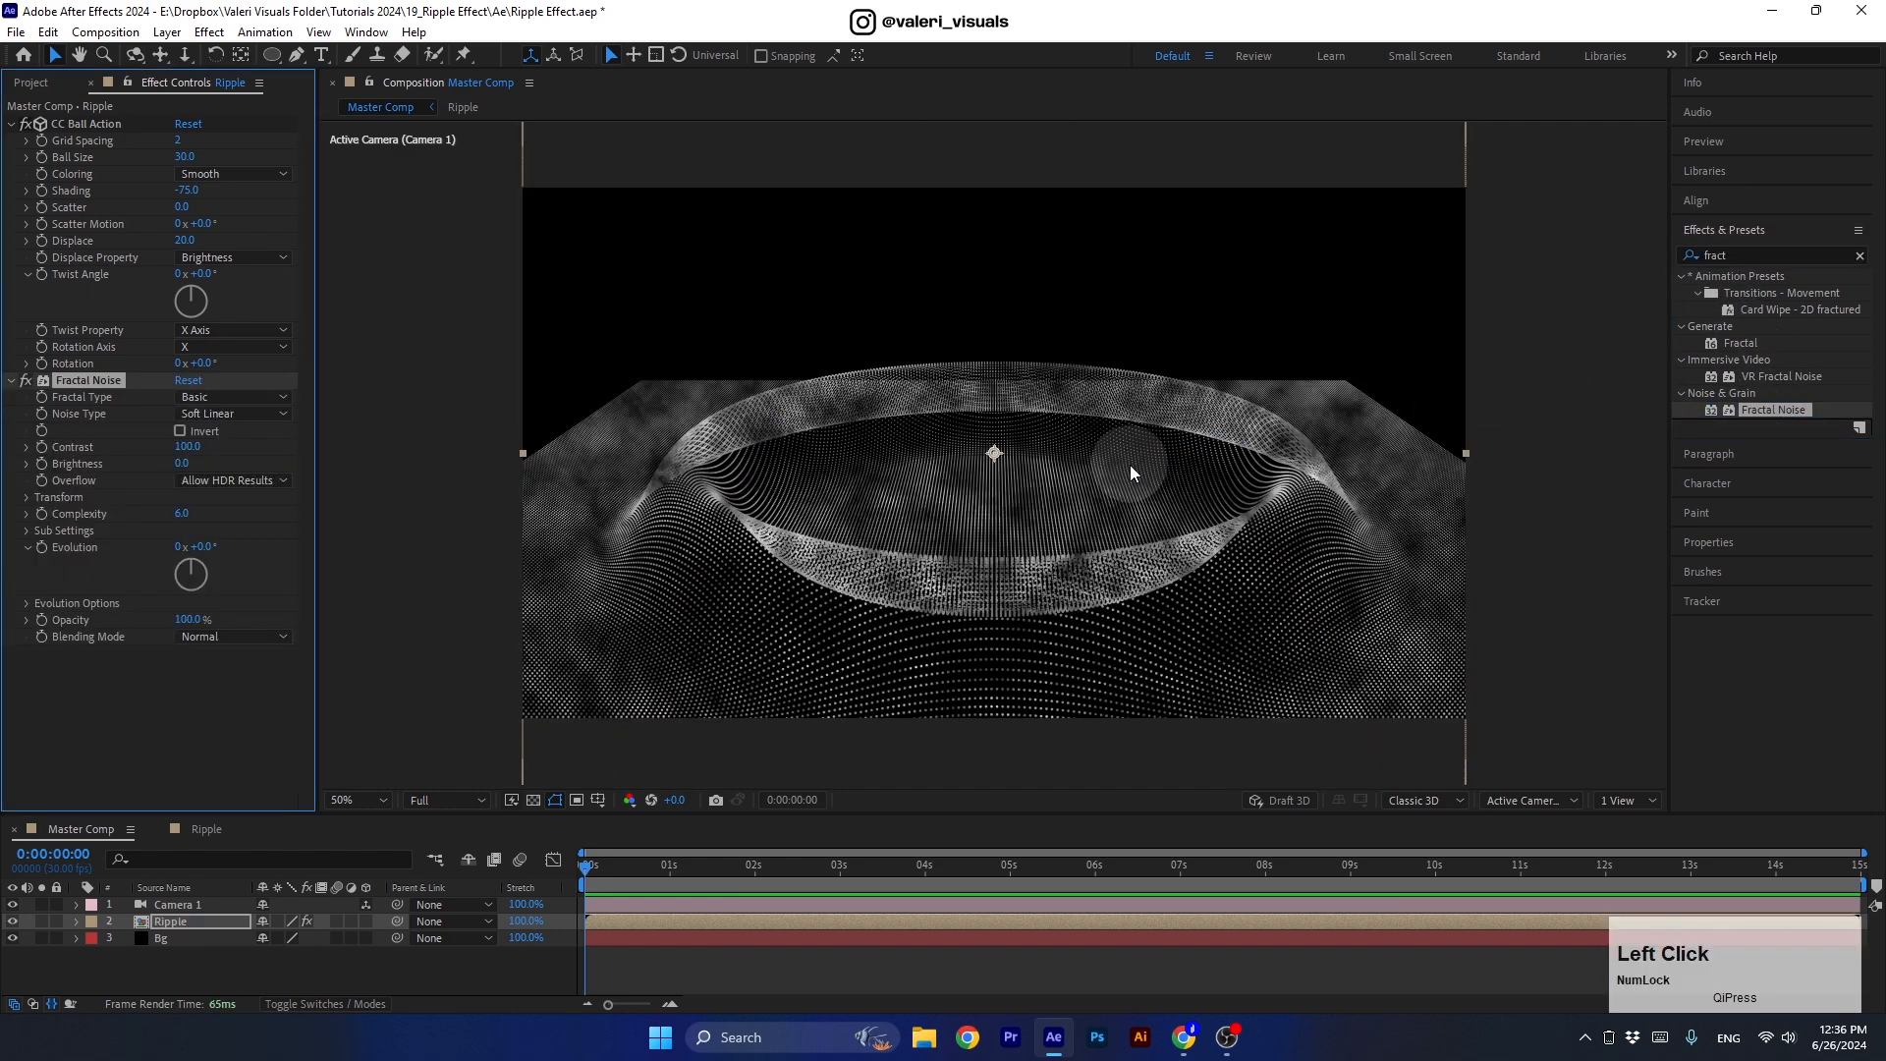
# Check the noise with CC Ball Action temporarily disabled, and move Fractal Noise above CC Ball Action in the effect order.
pyautogui.scroll(2, 987, 597)
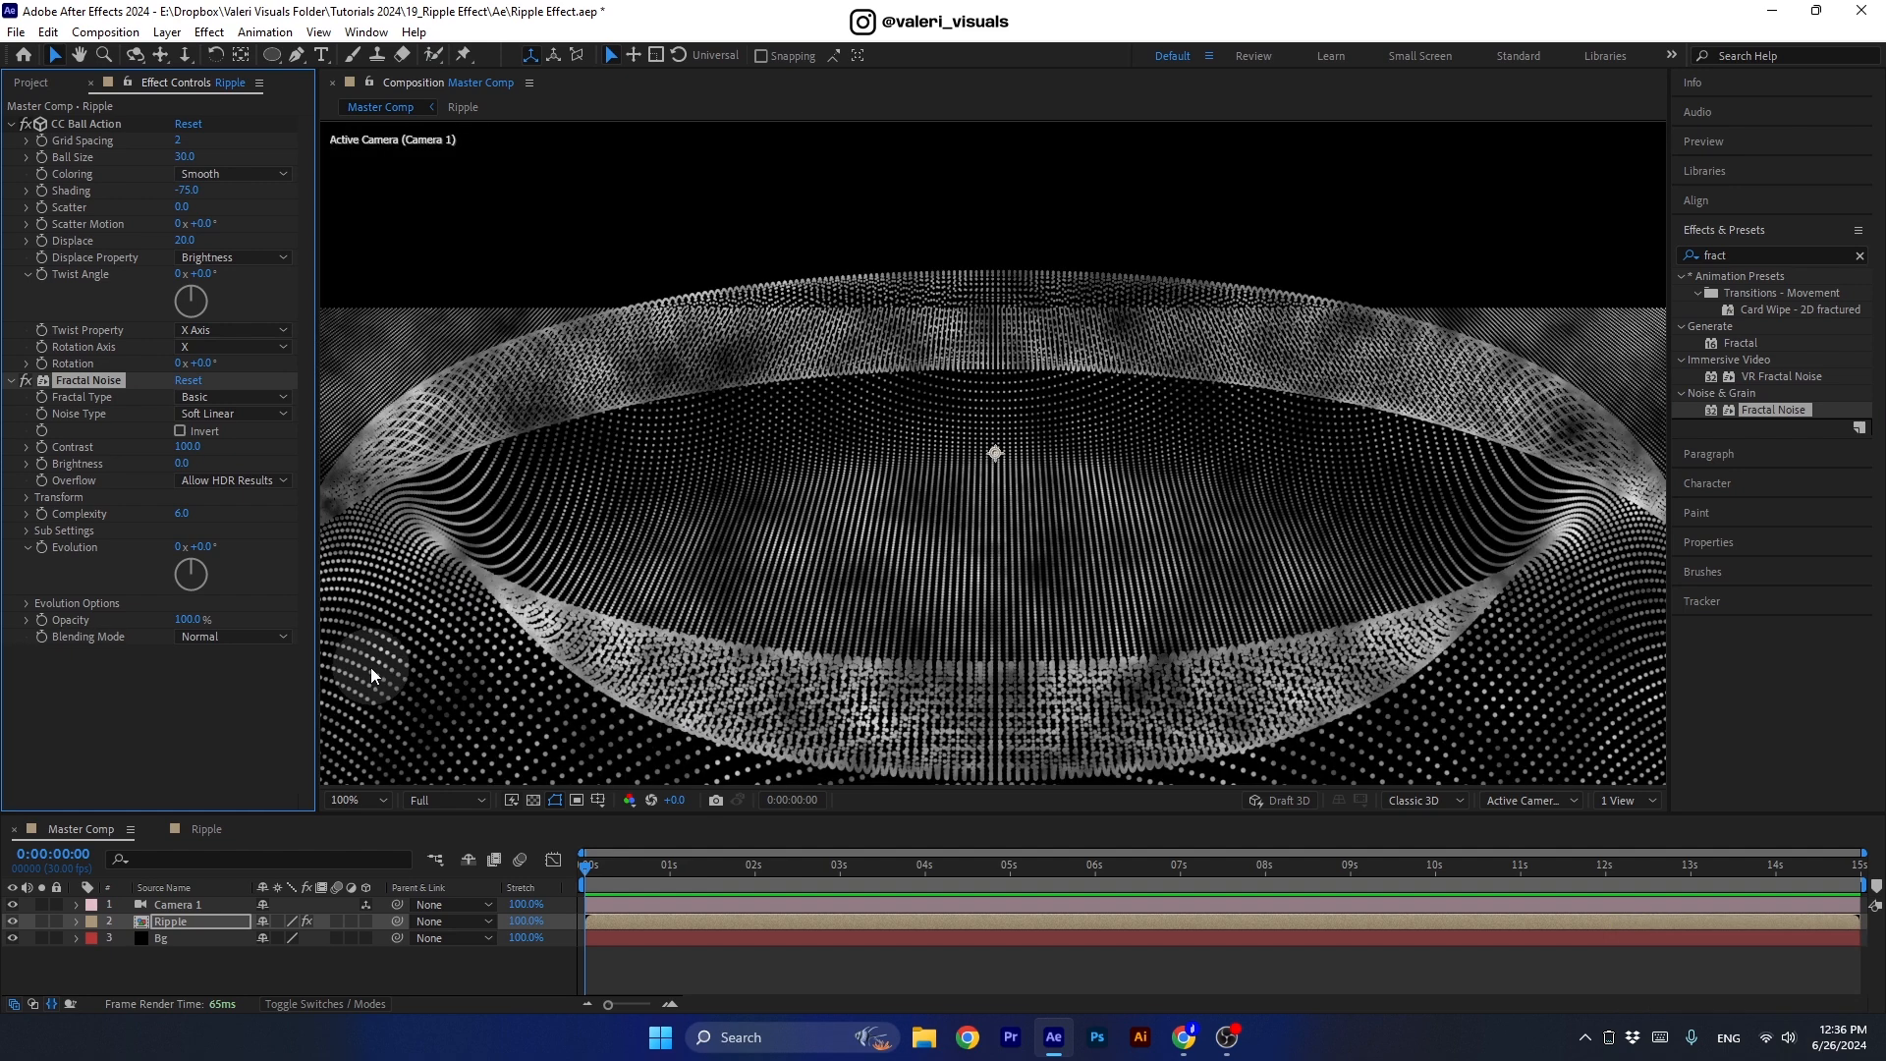
pyautogui.click(26, 124)
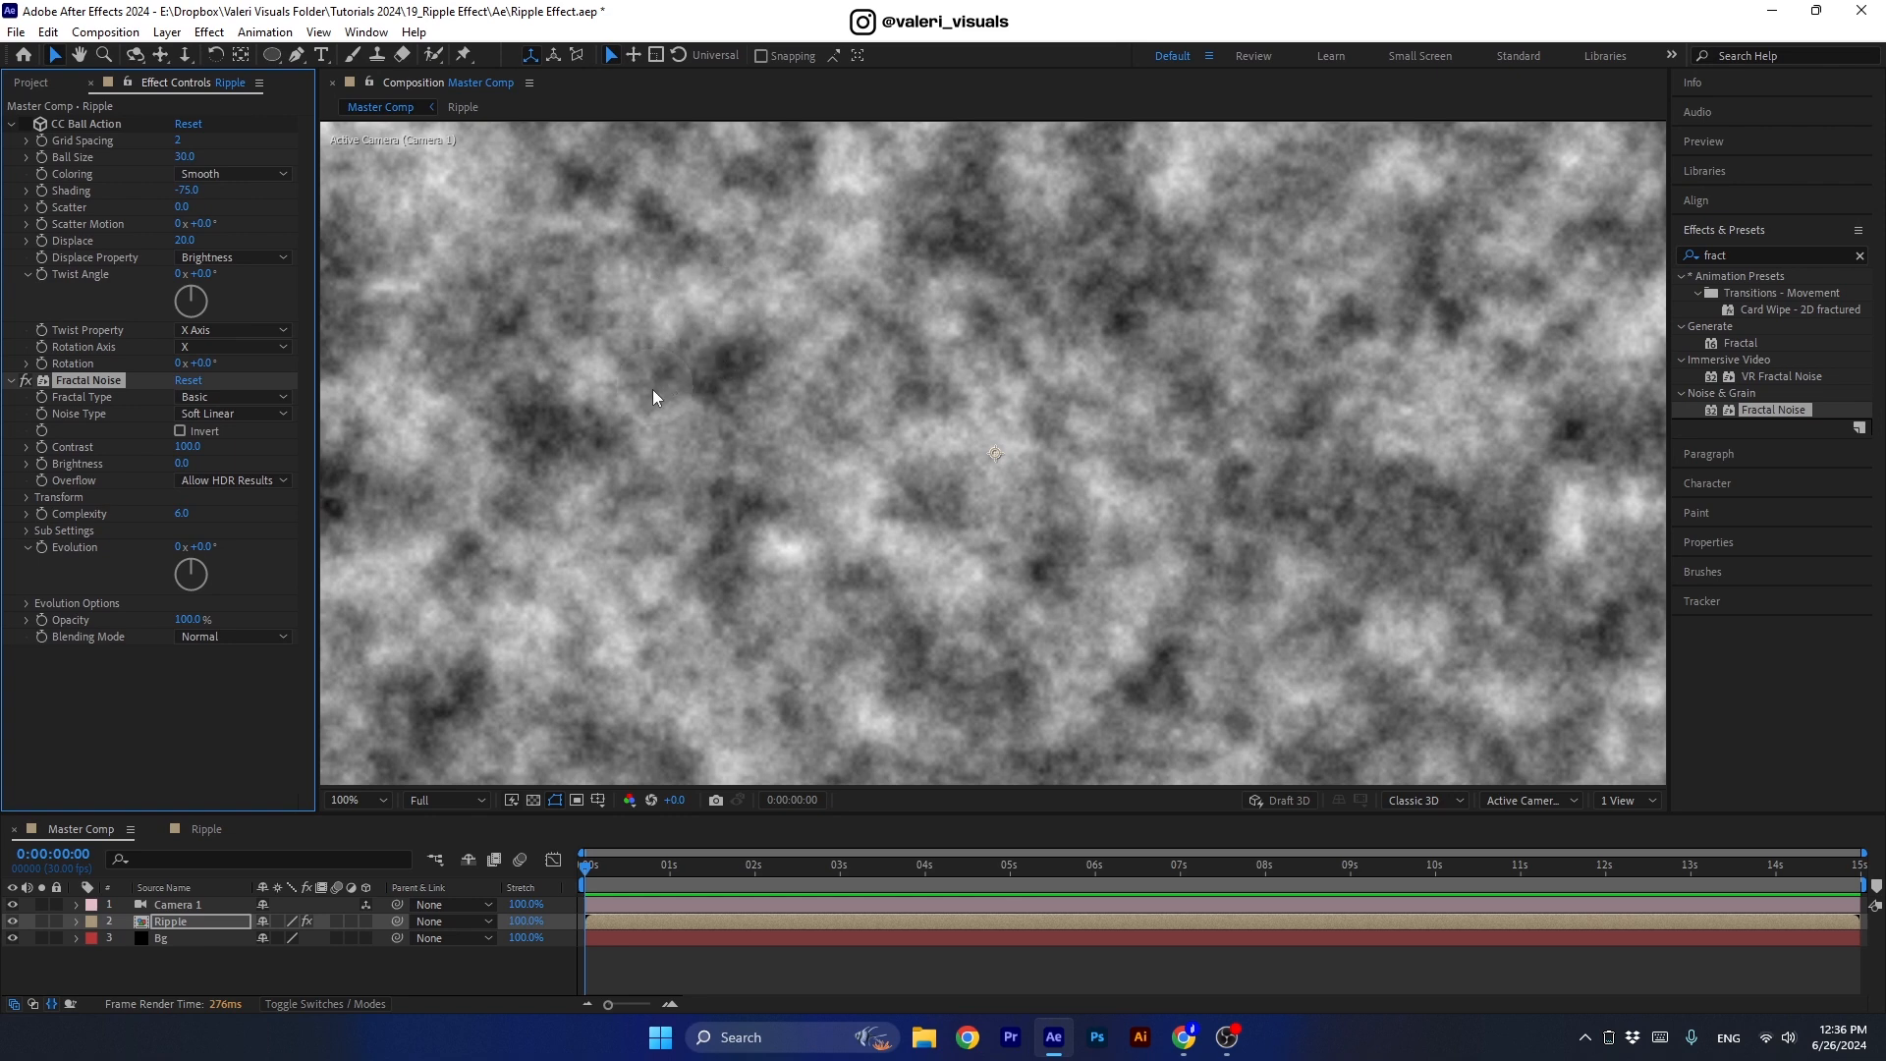
pyautogui.click(26, 125)
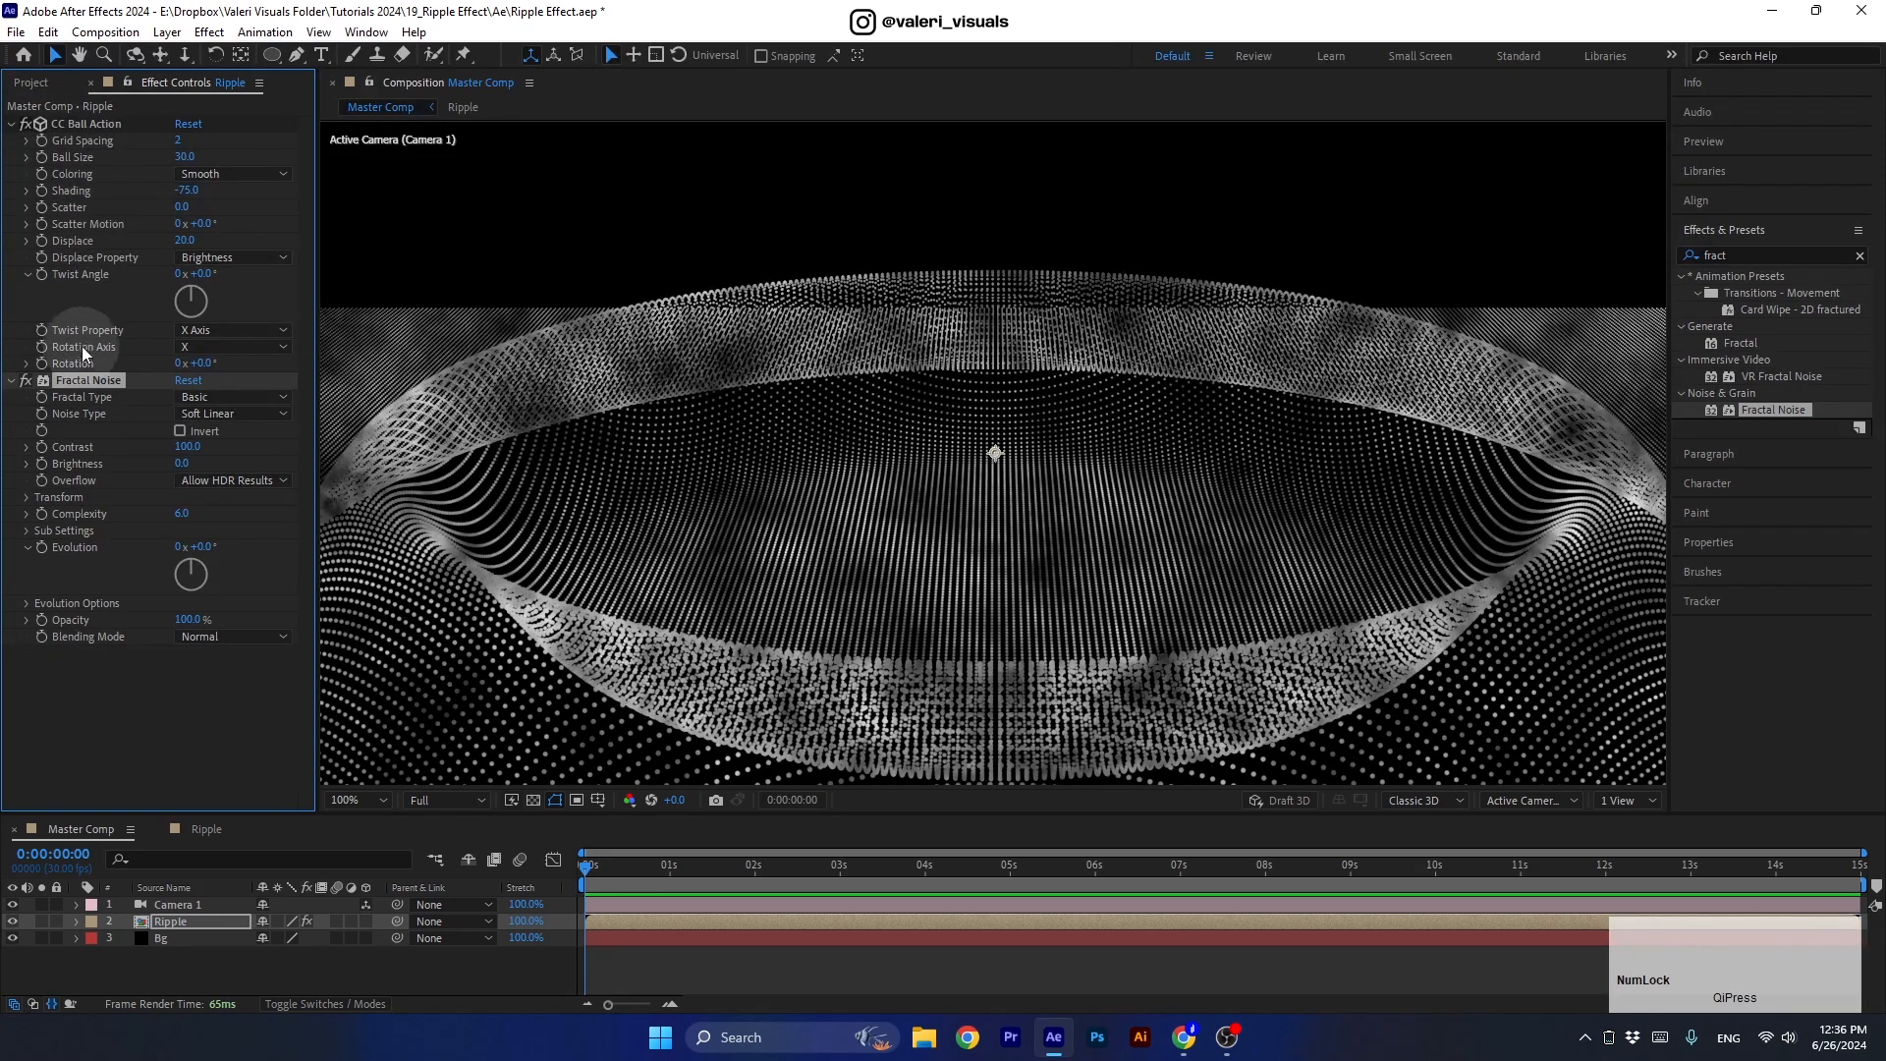
pyautogui.moveTo(85, 380); pyautogui.dragTo(78, 120)
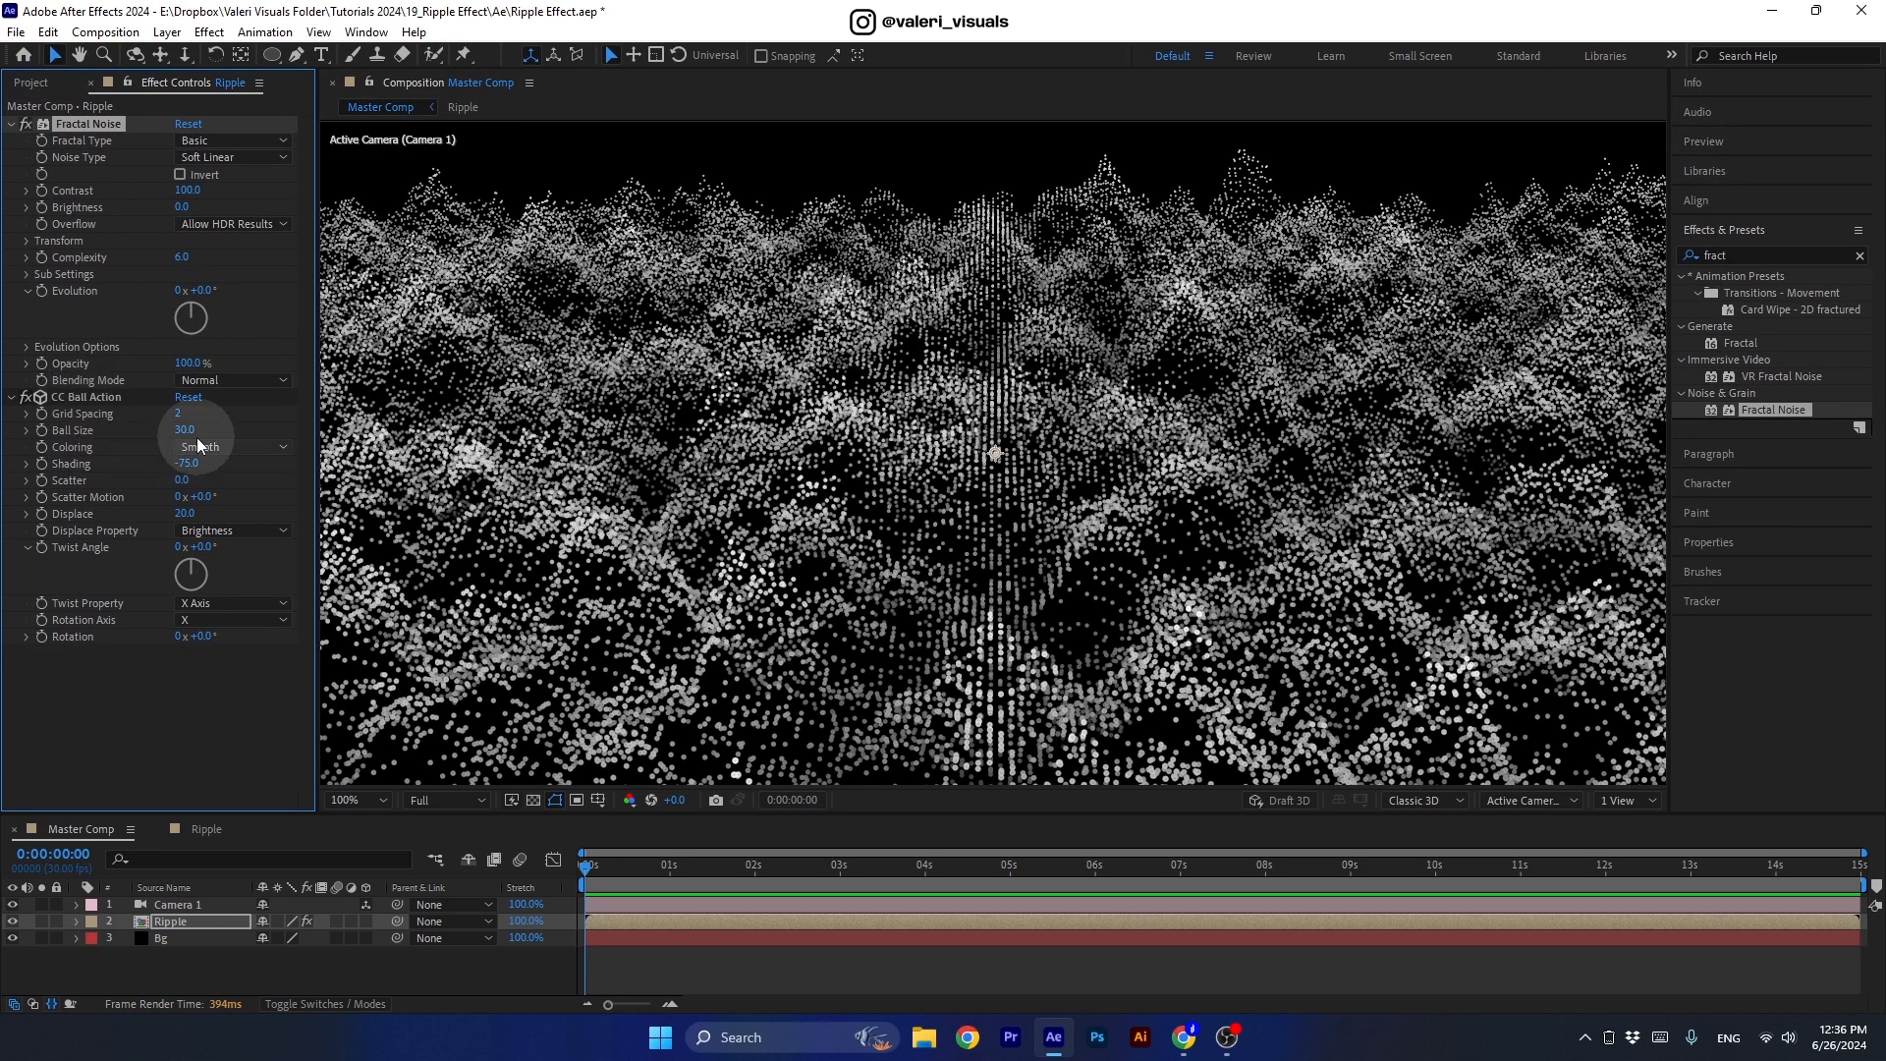
# Set Fractal Noise's Blending Mode to Multiply and its Complexity to 2.
pyautogui.click(255, 381)
pyautogui.click(236, 477)
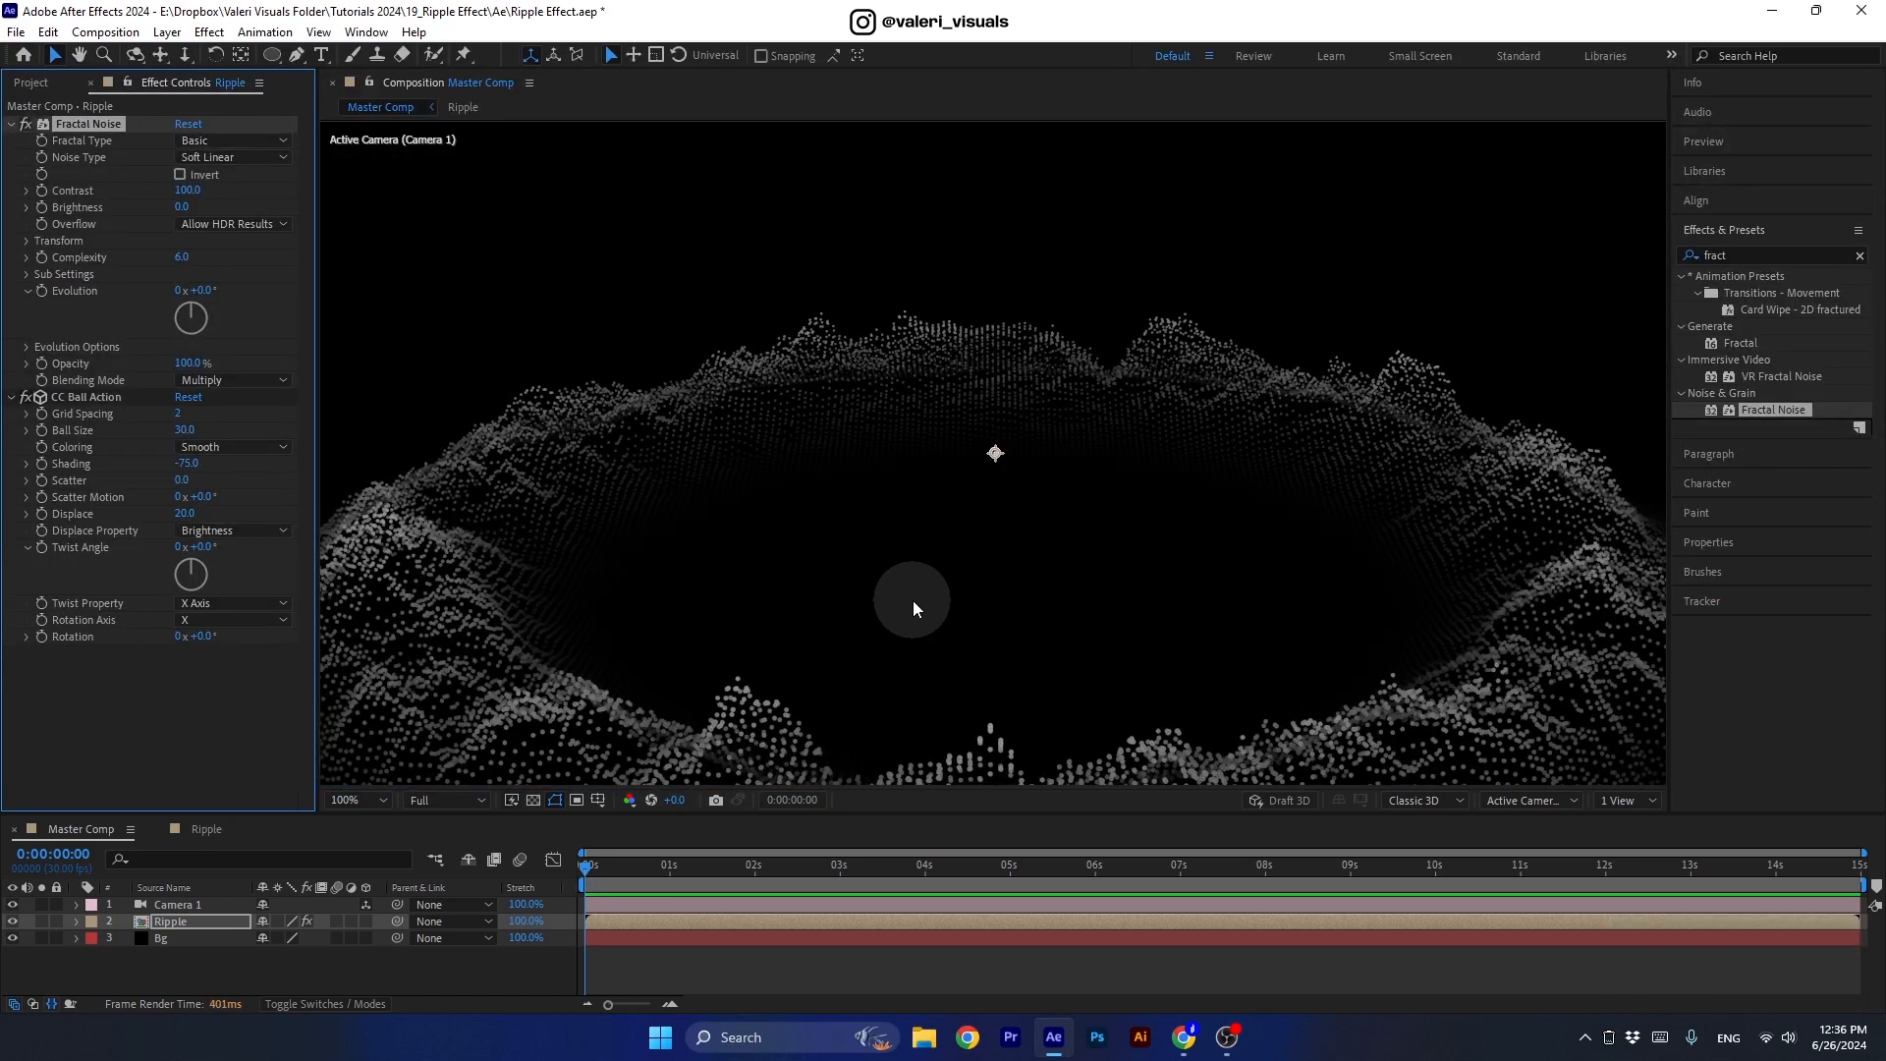
pyautogui.scroll(-1, 912, 600)
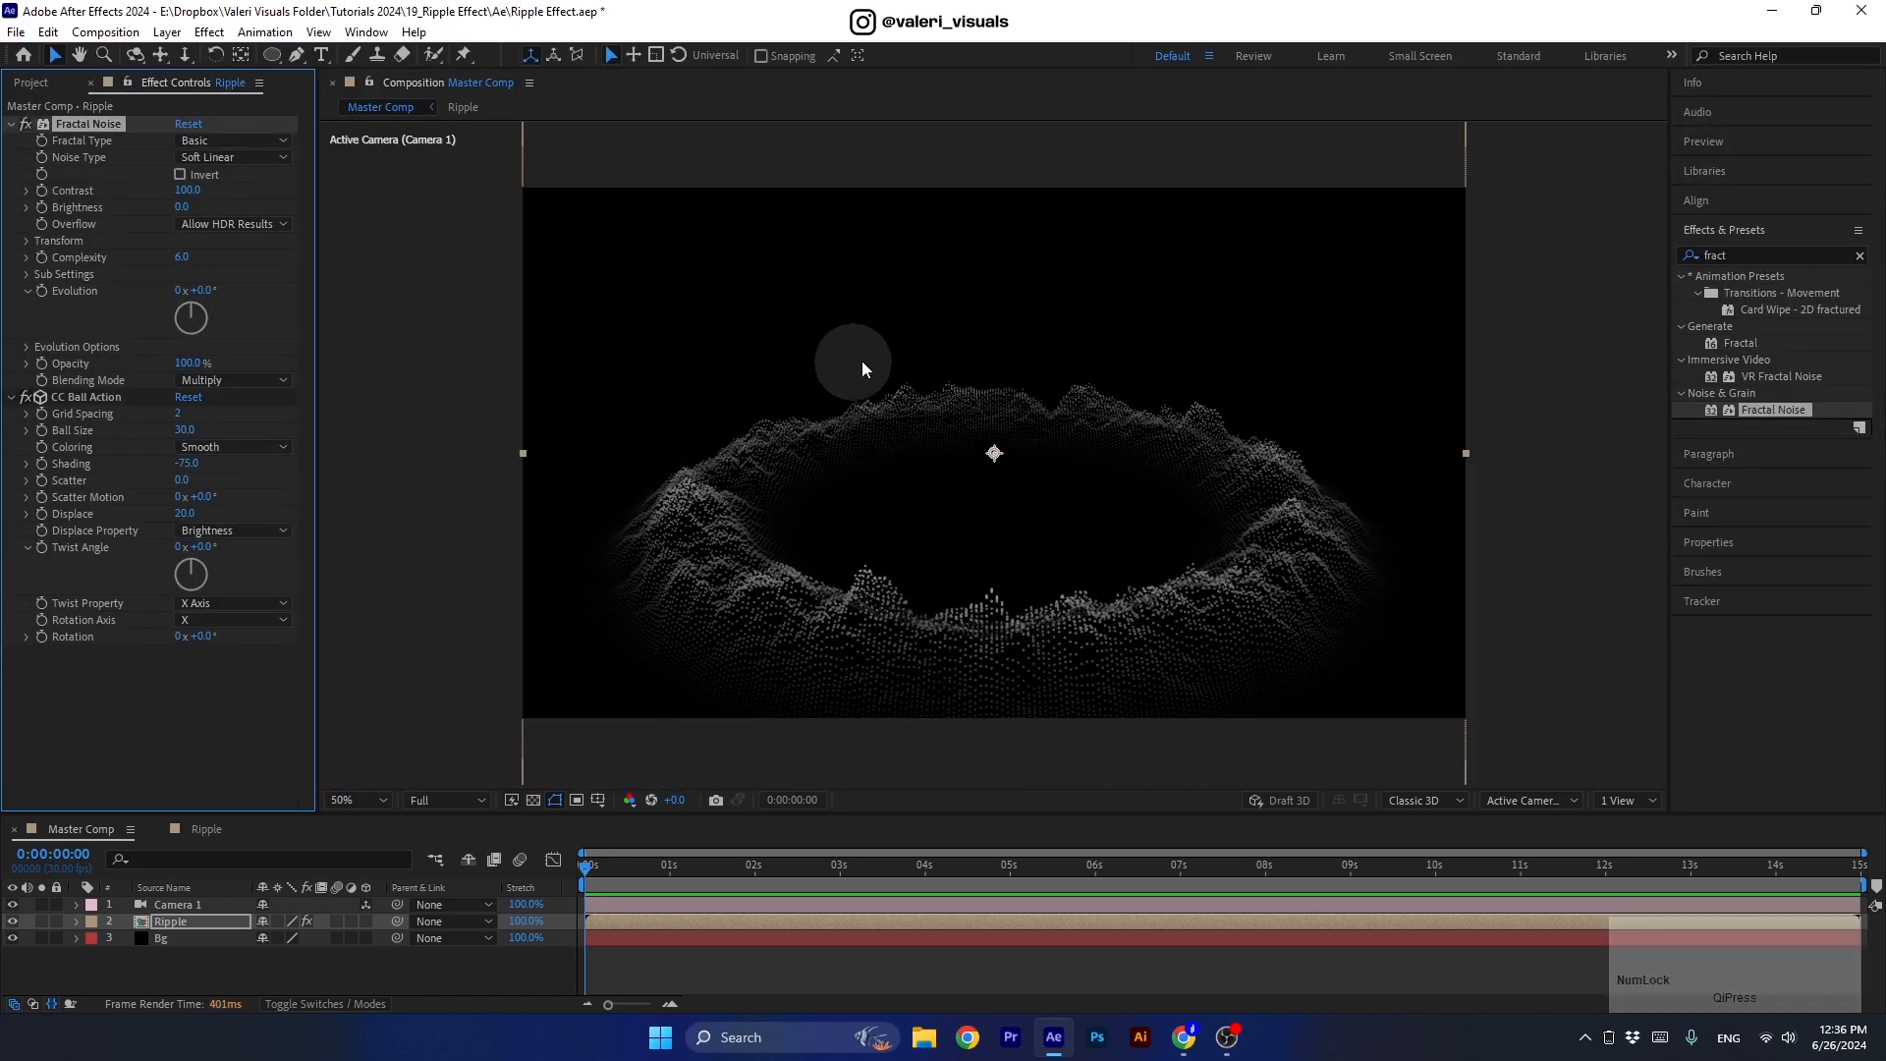
pyautogui.click(181, 257)
pyautogui.write('2')
pyautogui.press('Return')
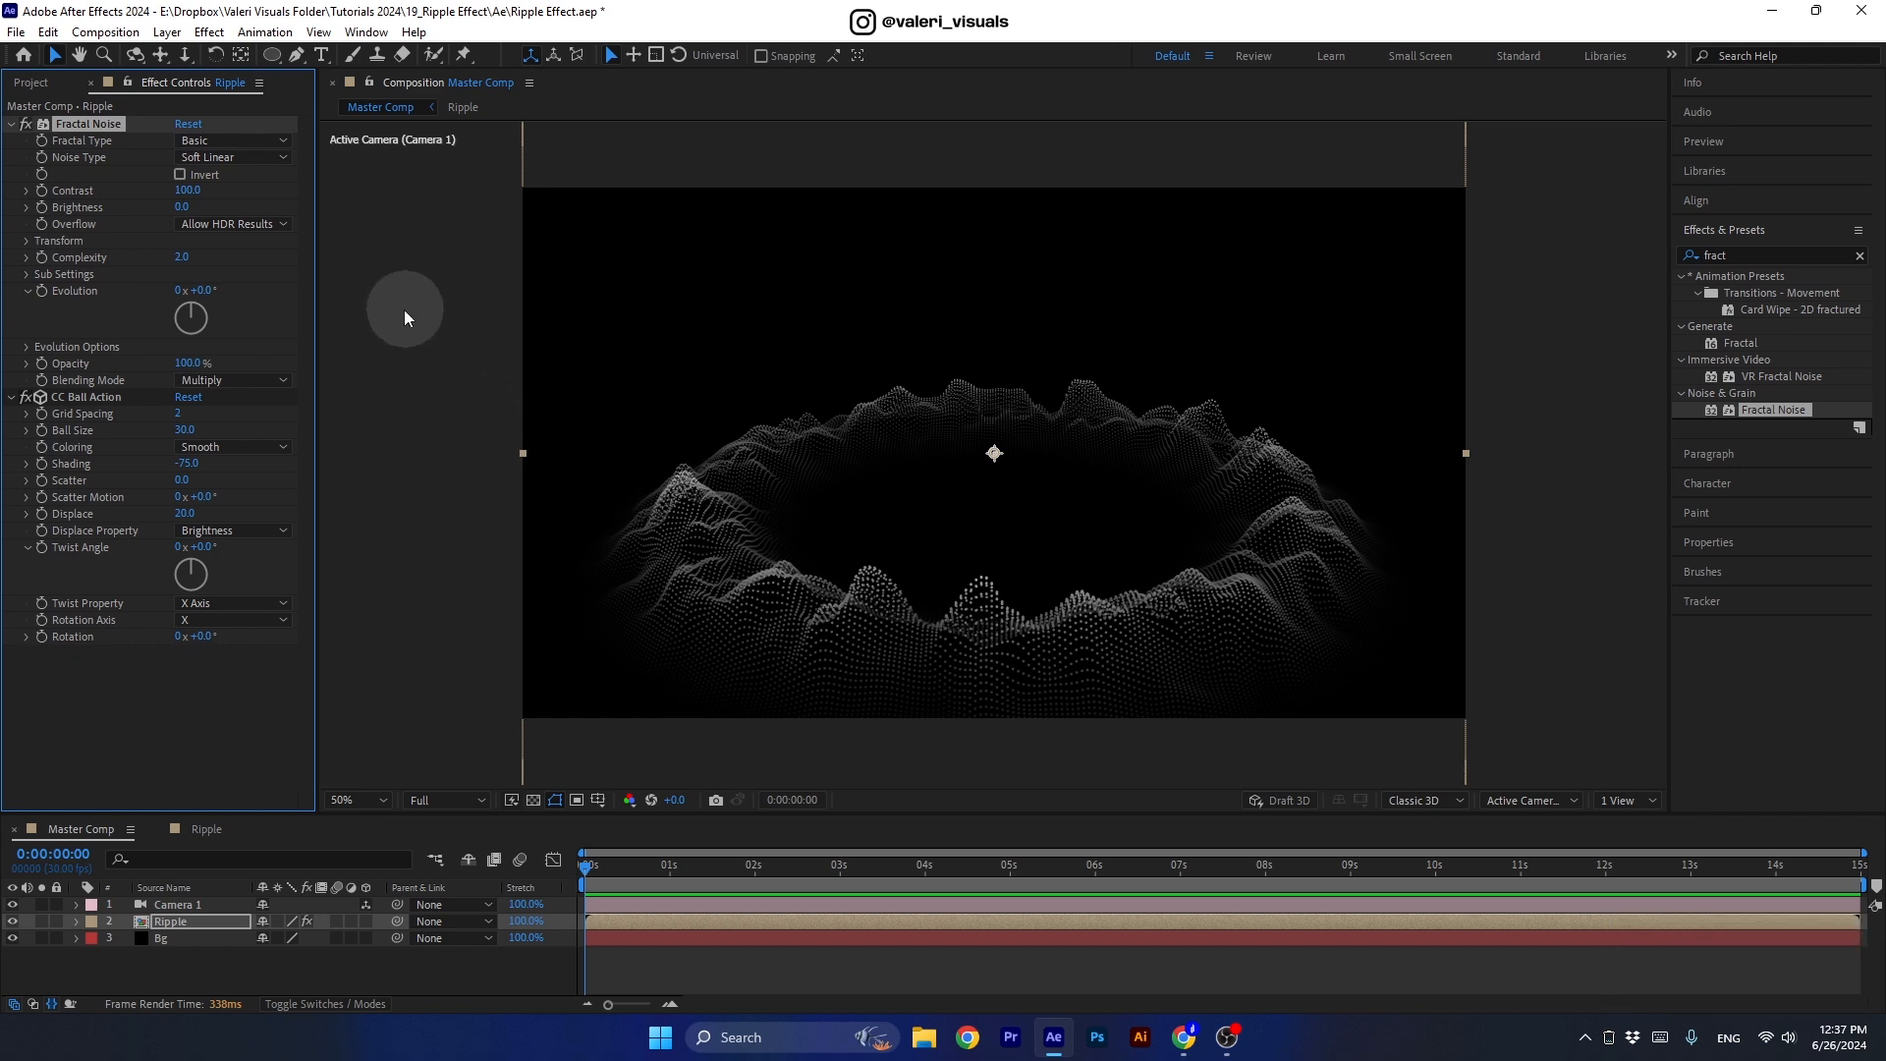
# Set the Contrast of Fractal Noise on the Ripple layer to 80.
pyautogui.moveTo(187, 190)
pyautogui.mouseDown()
pyautogui.moveTo(245, 190)
pyautogui.moveTo(156, 192)
pyautogui.moveTo(172, 191)
pyautogui.mouseUp()
pyautogui.click(177, 192)
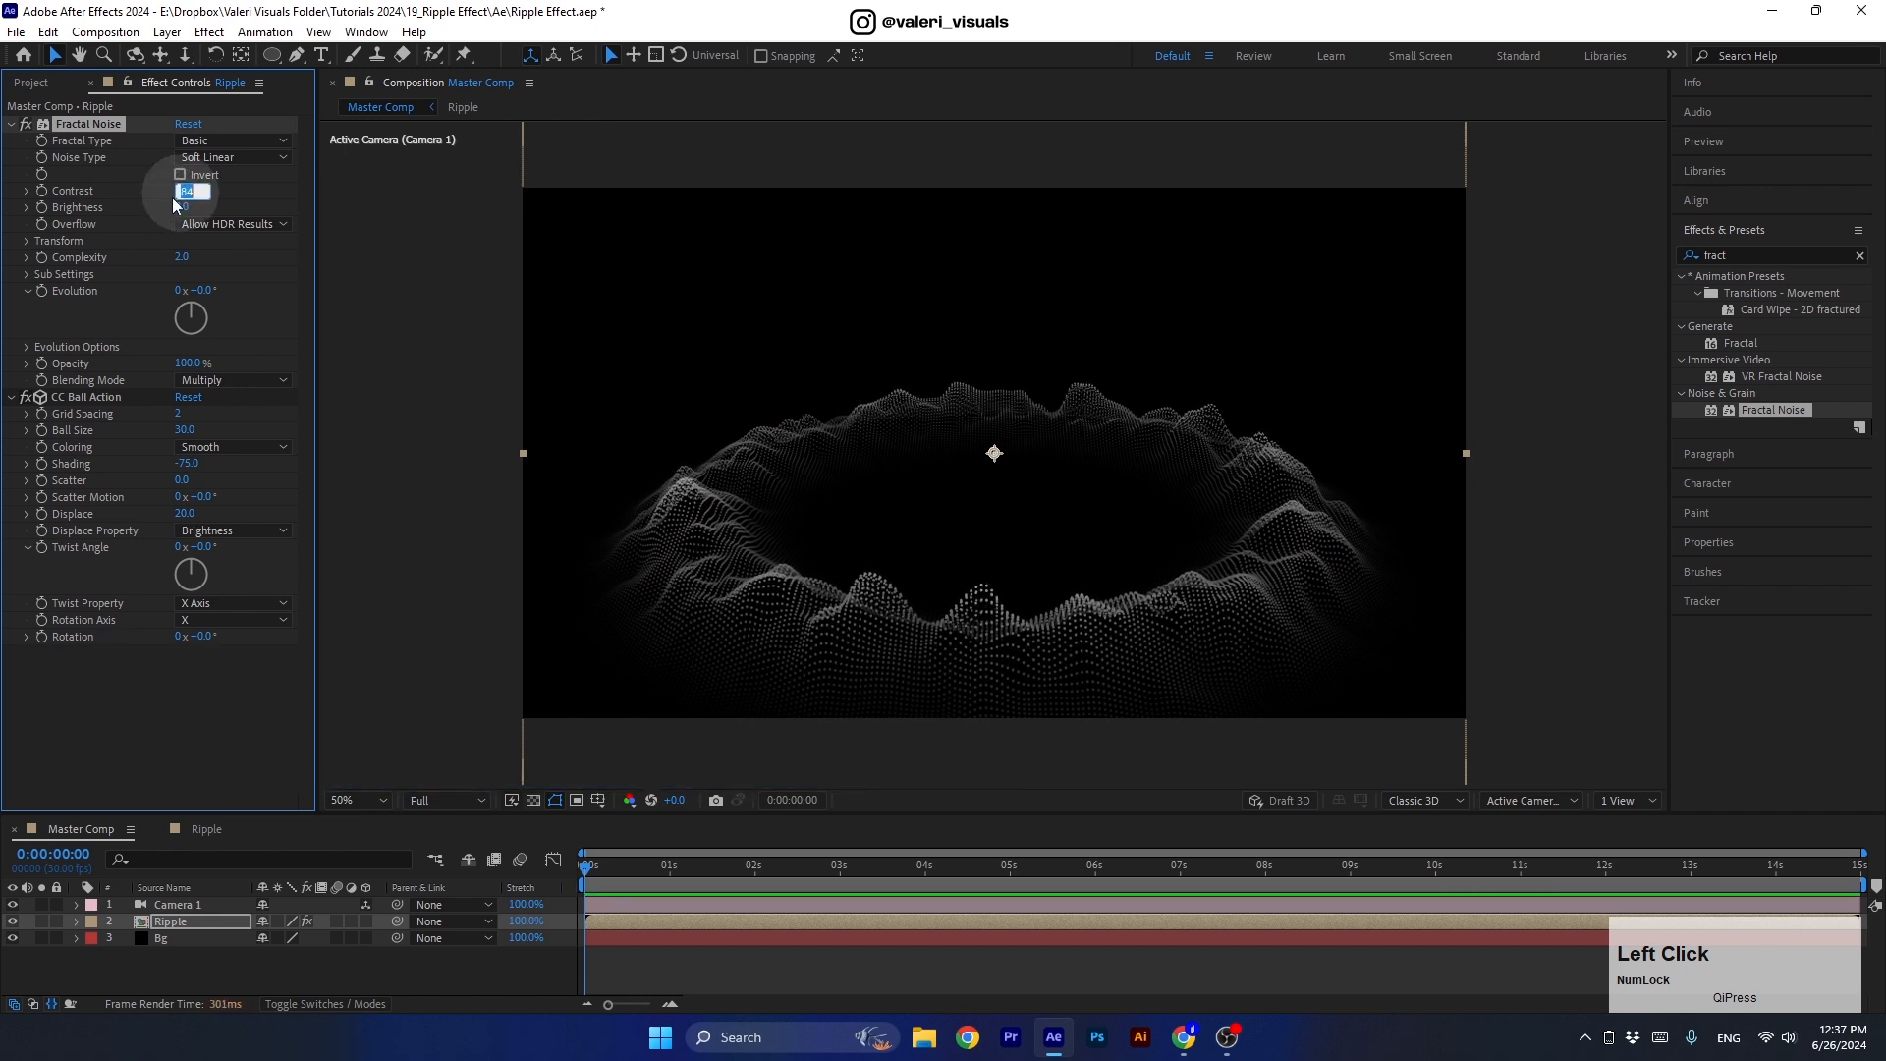
pyautogui.write('80')
pyautogui.press('Return')
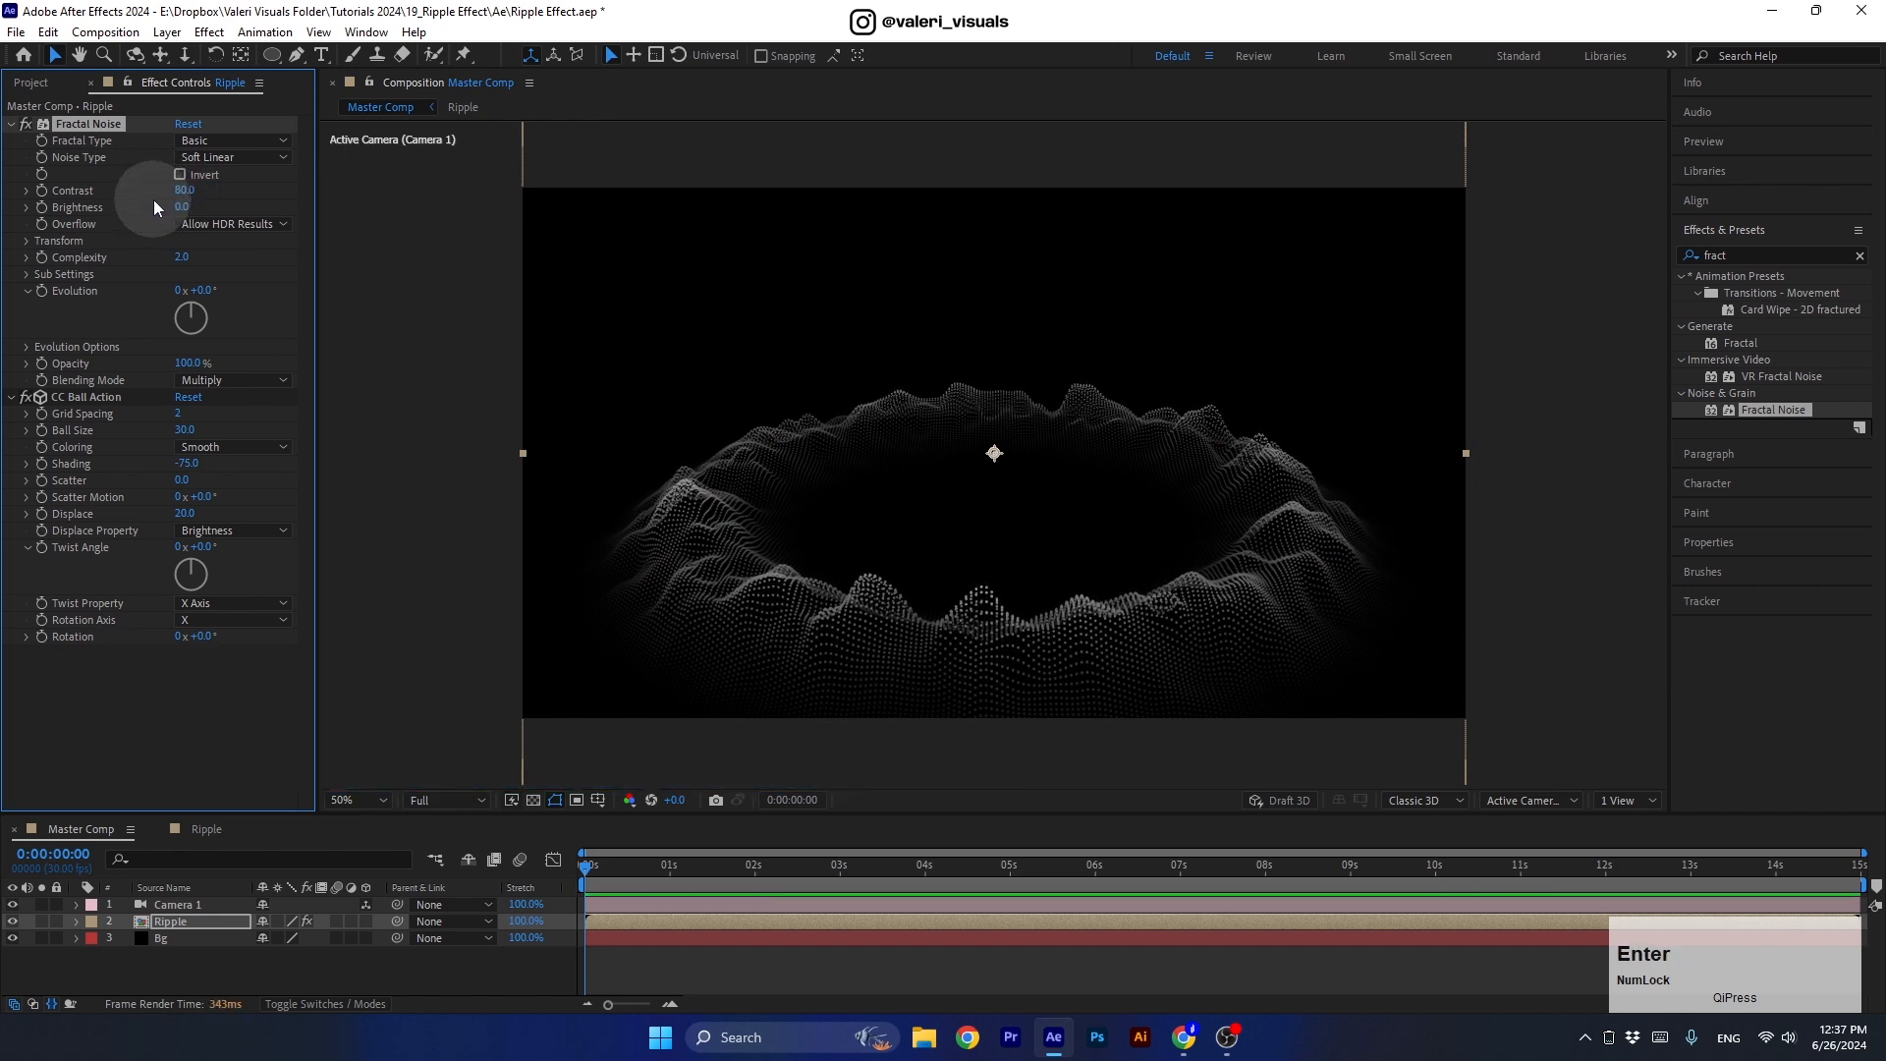
# Set Fractal Noise's Brightness to 60 and CC Ball Action's Displace to 15.
pyautogui.moveTo(183, 207)
pyautogui.mouseDown()
pyautogui.moveTo(240, 206)
pyautogui.moveTo(182, 207)
pyautogui.mouseUp()
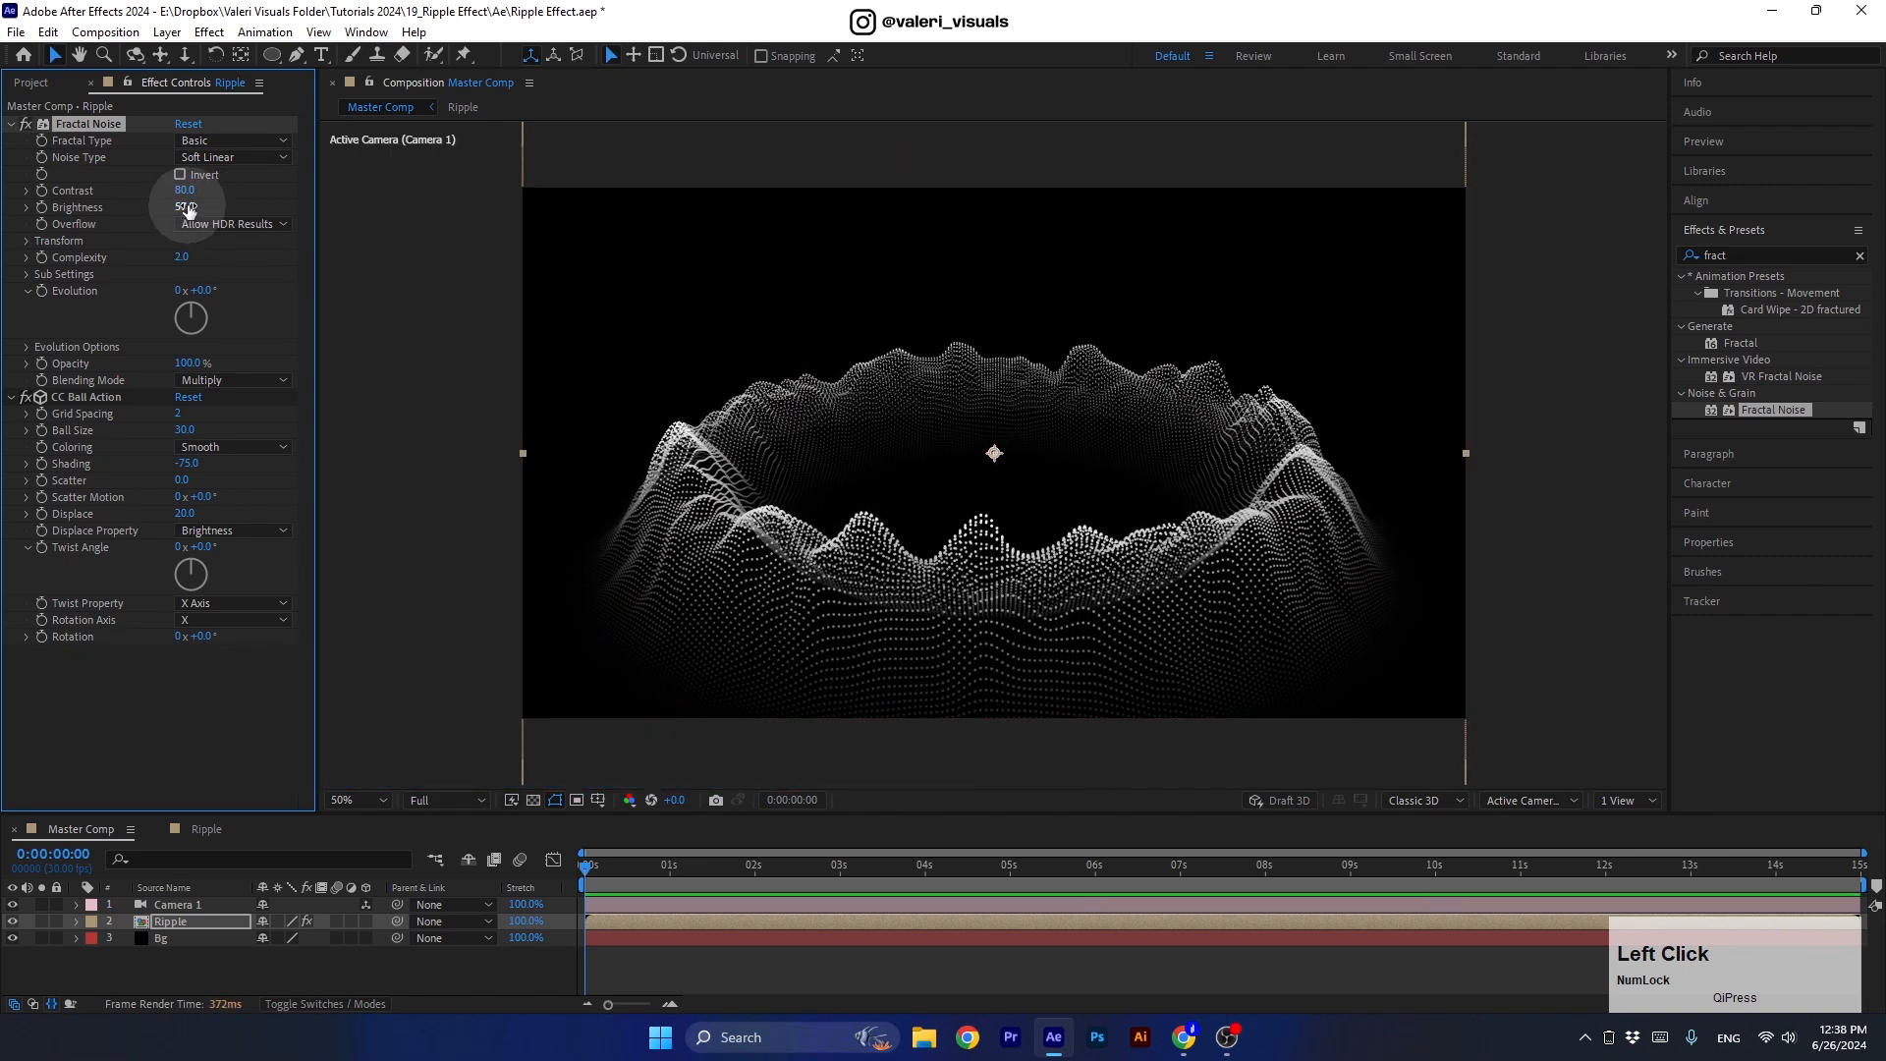
pyautogui.click(185, 208)
pyautogui.write('60')
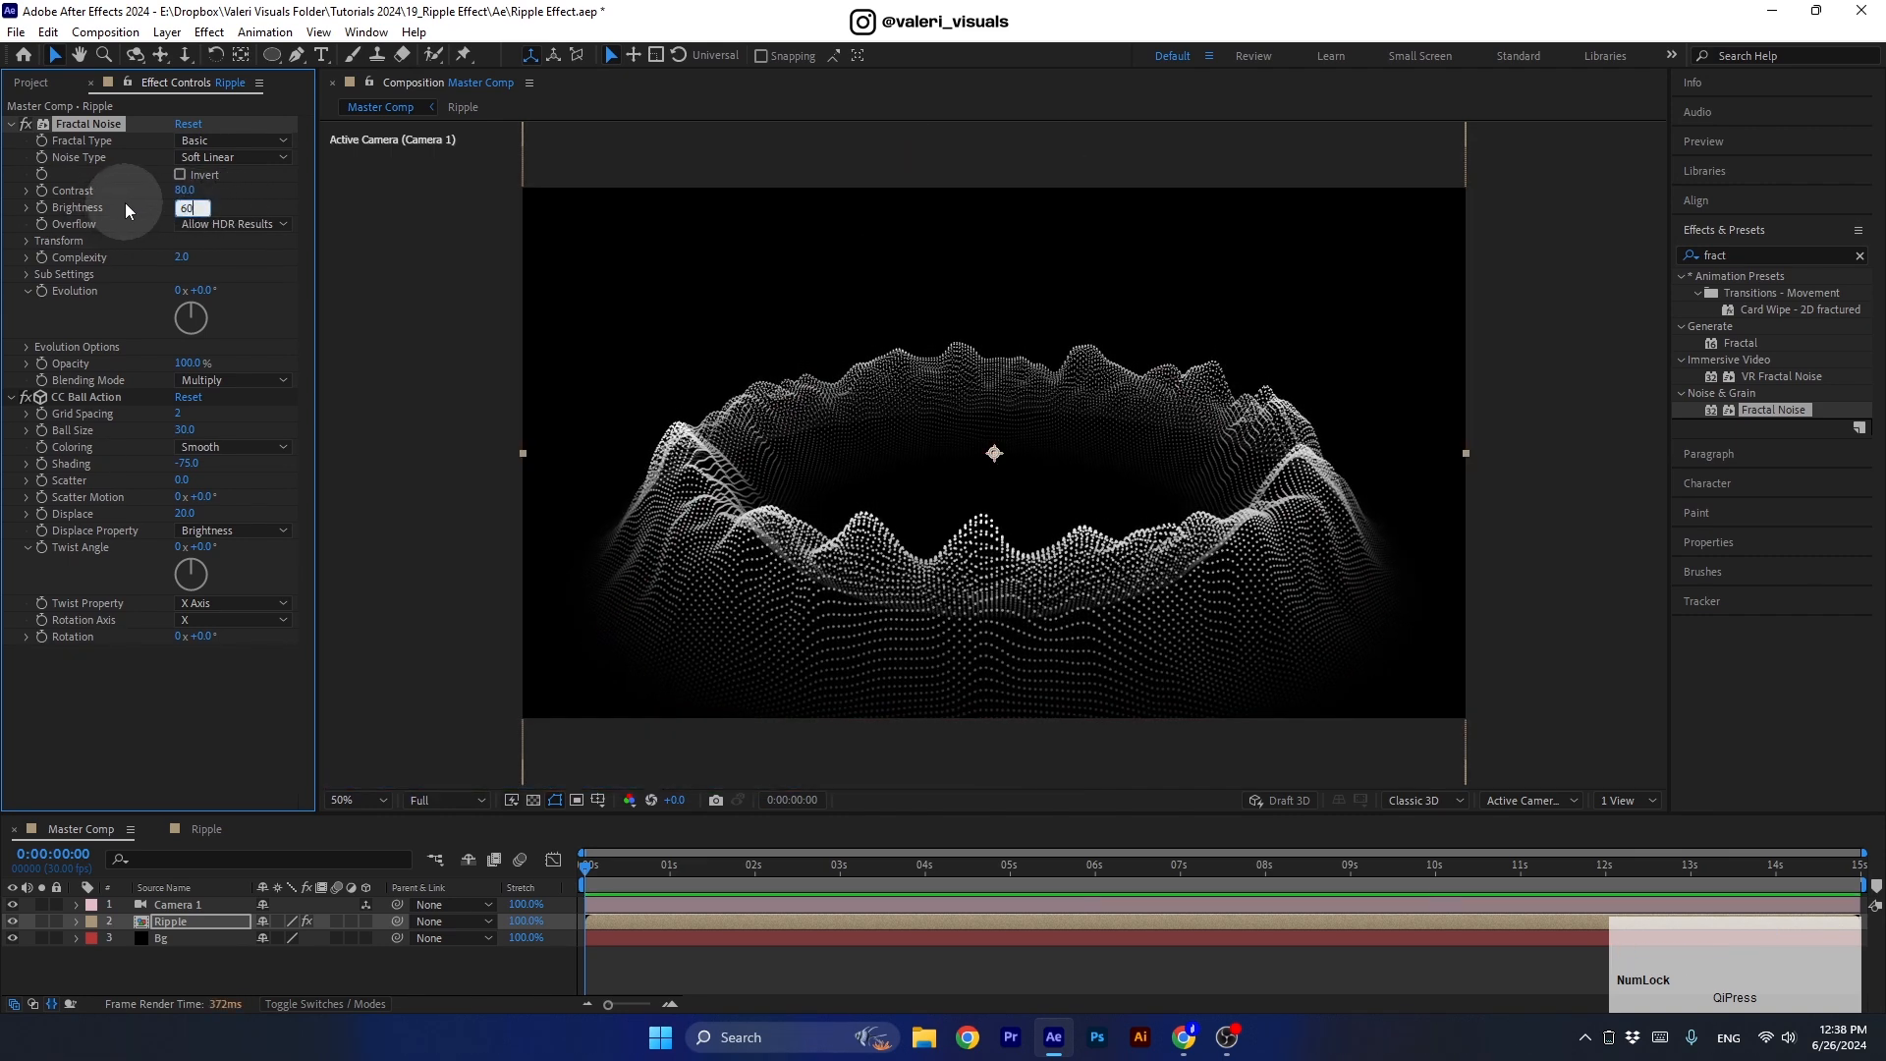
pyautogui.press('Return')
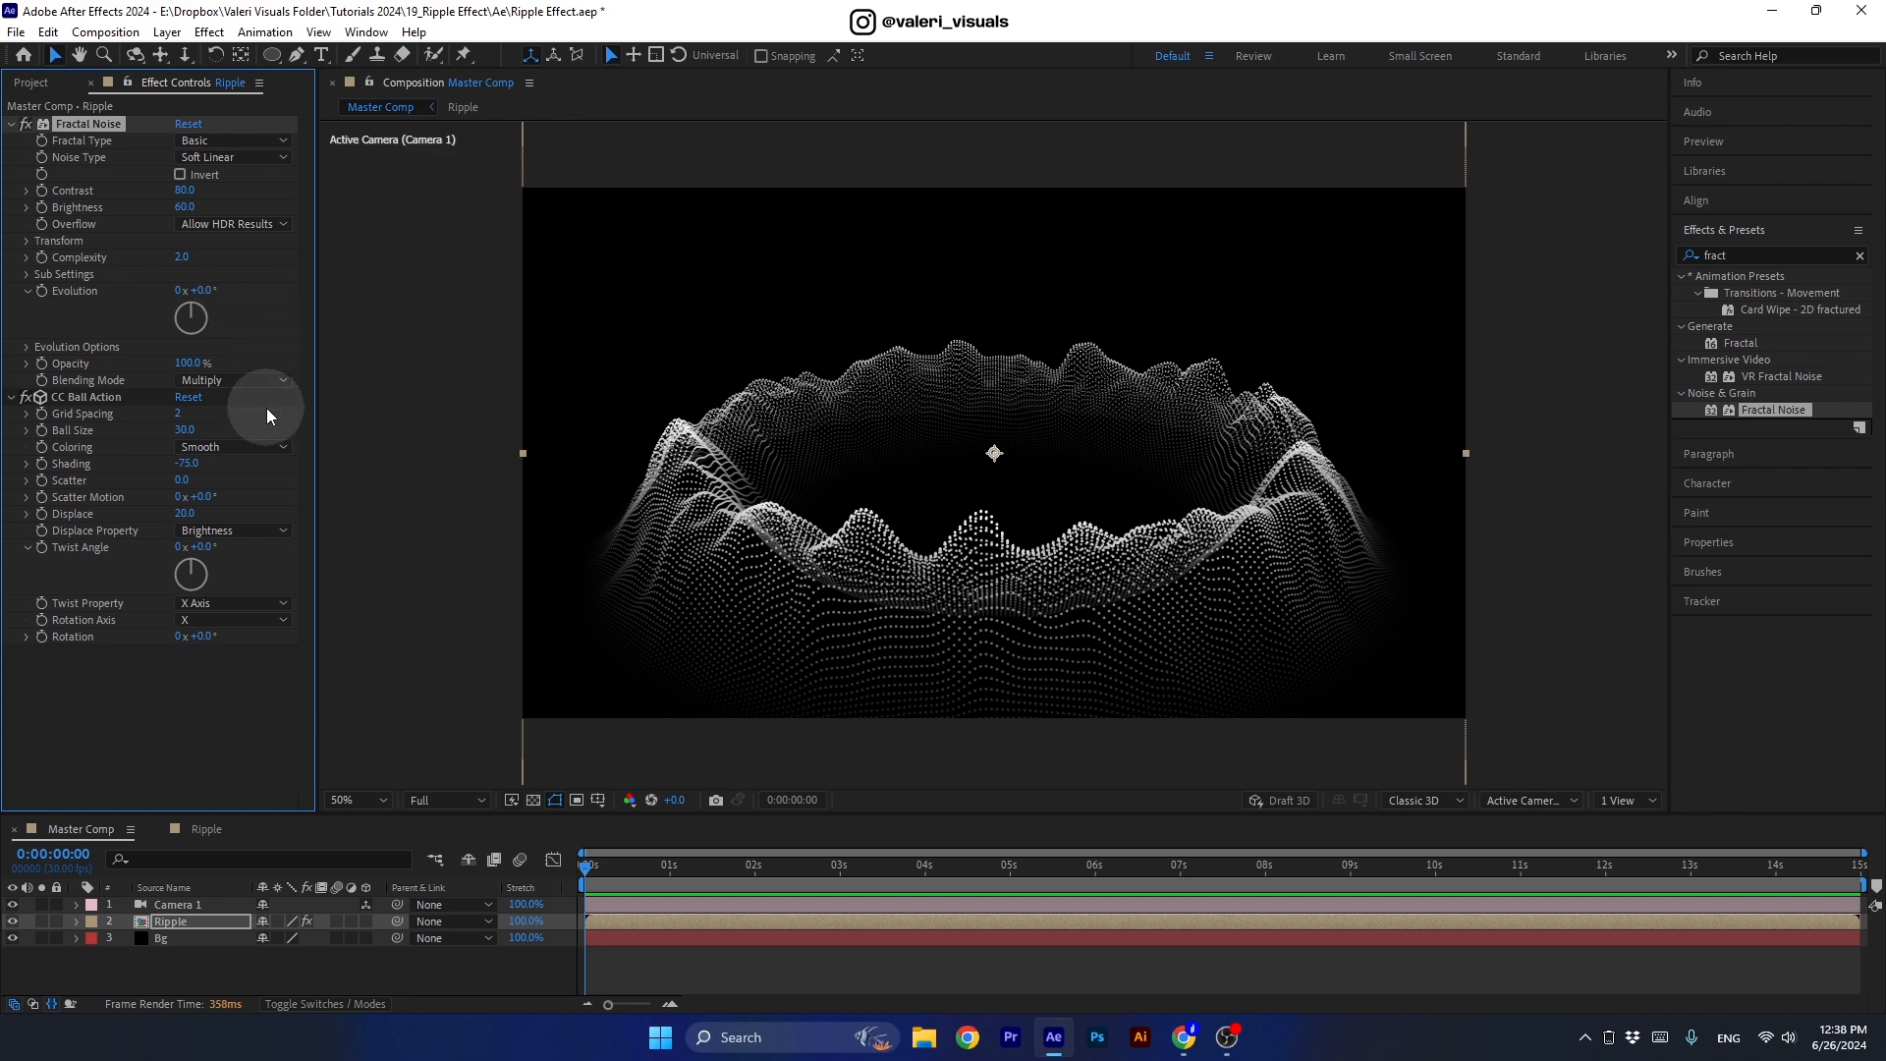
pyautogui.moveTo(183, 513)
pyautogui.mouseDown()
pyautogui.moveTo(161, 514)
pyautogui.moveTo(178, 515)
pyautogui.mouseUp()
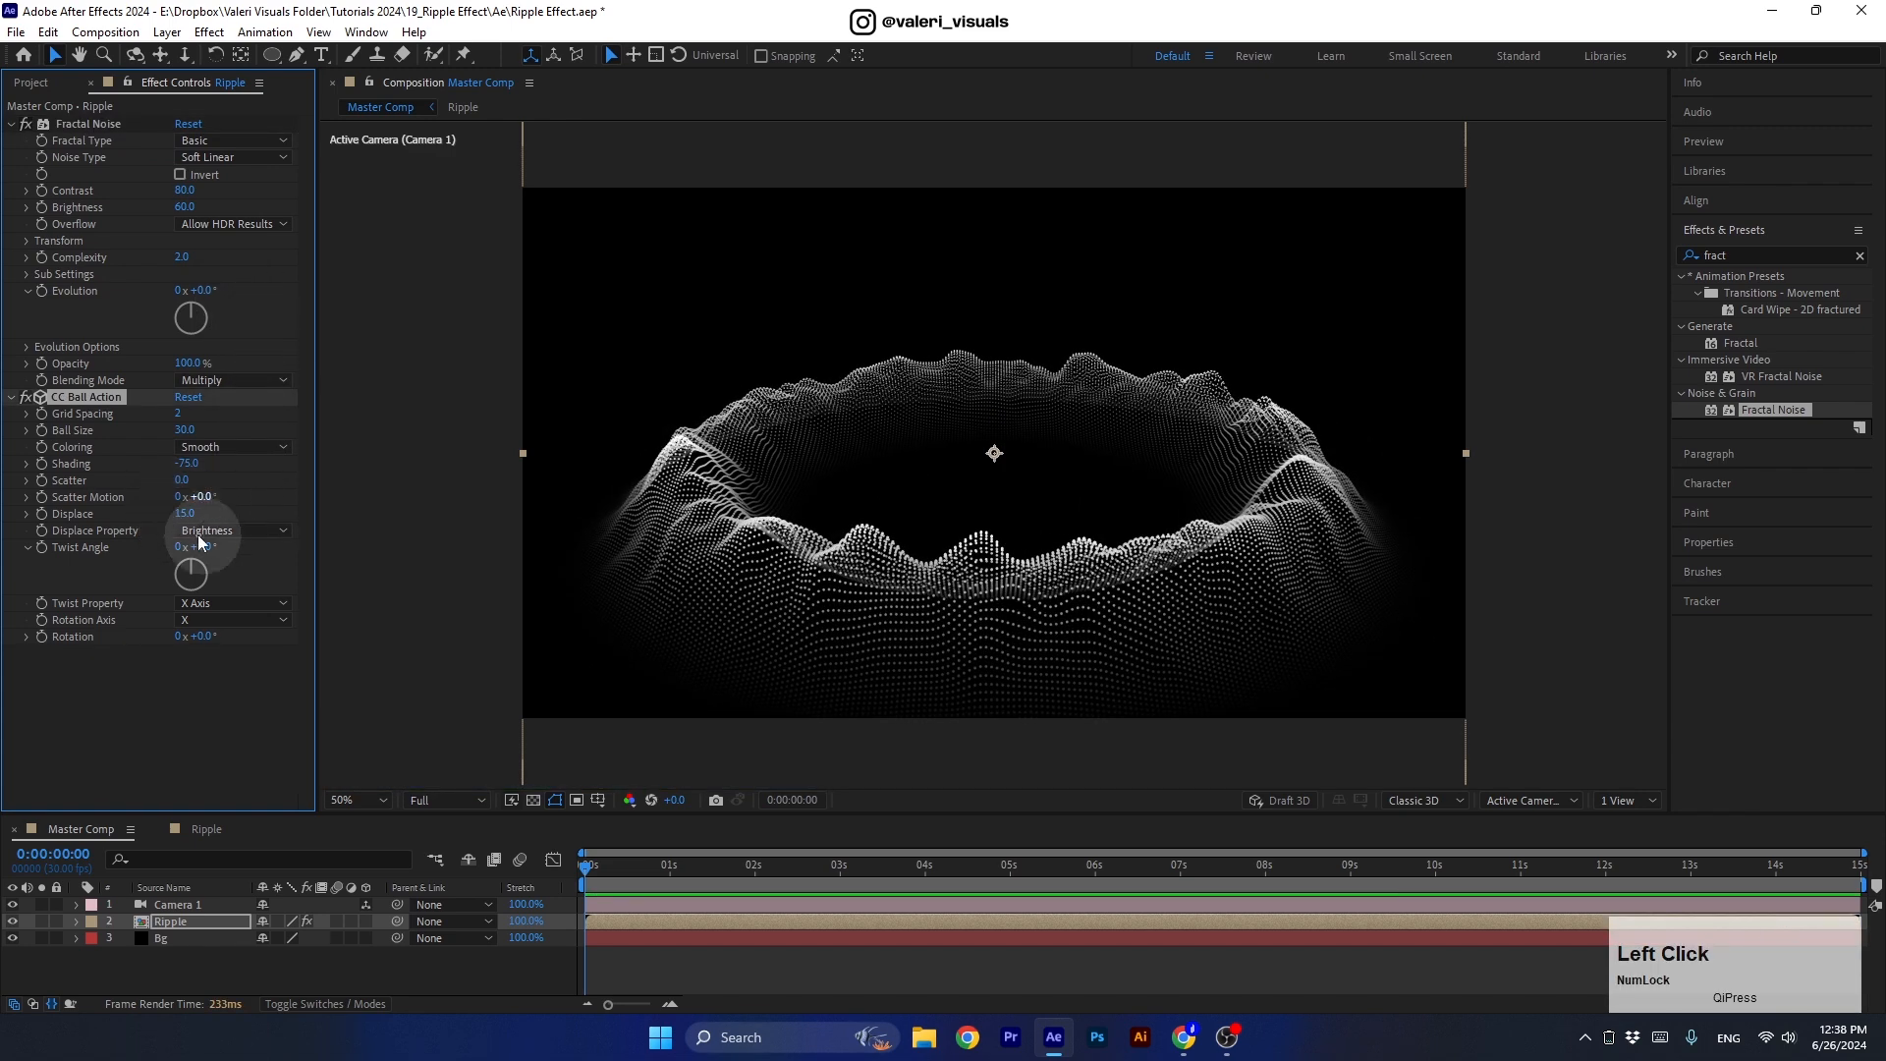
# Try a different Rotation in Fractal Noise's Transform settings and restore it to 0°.
pyautogui.click(85, 124)
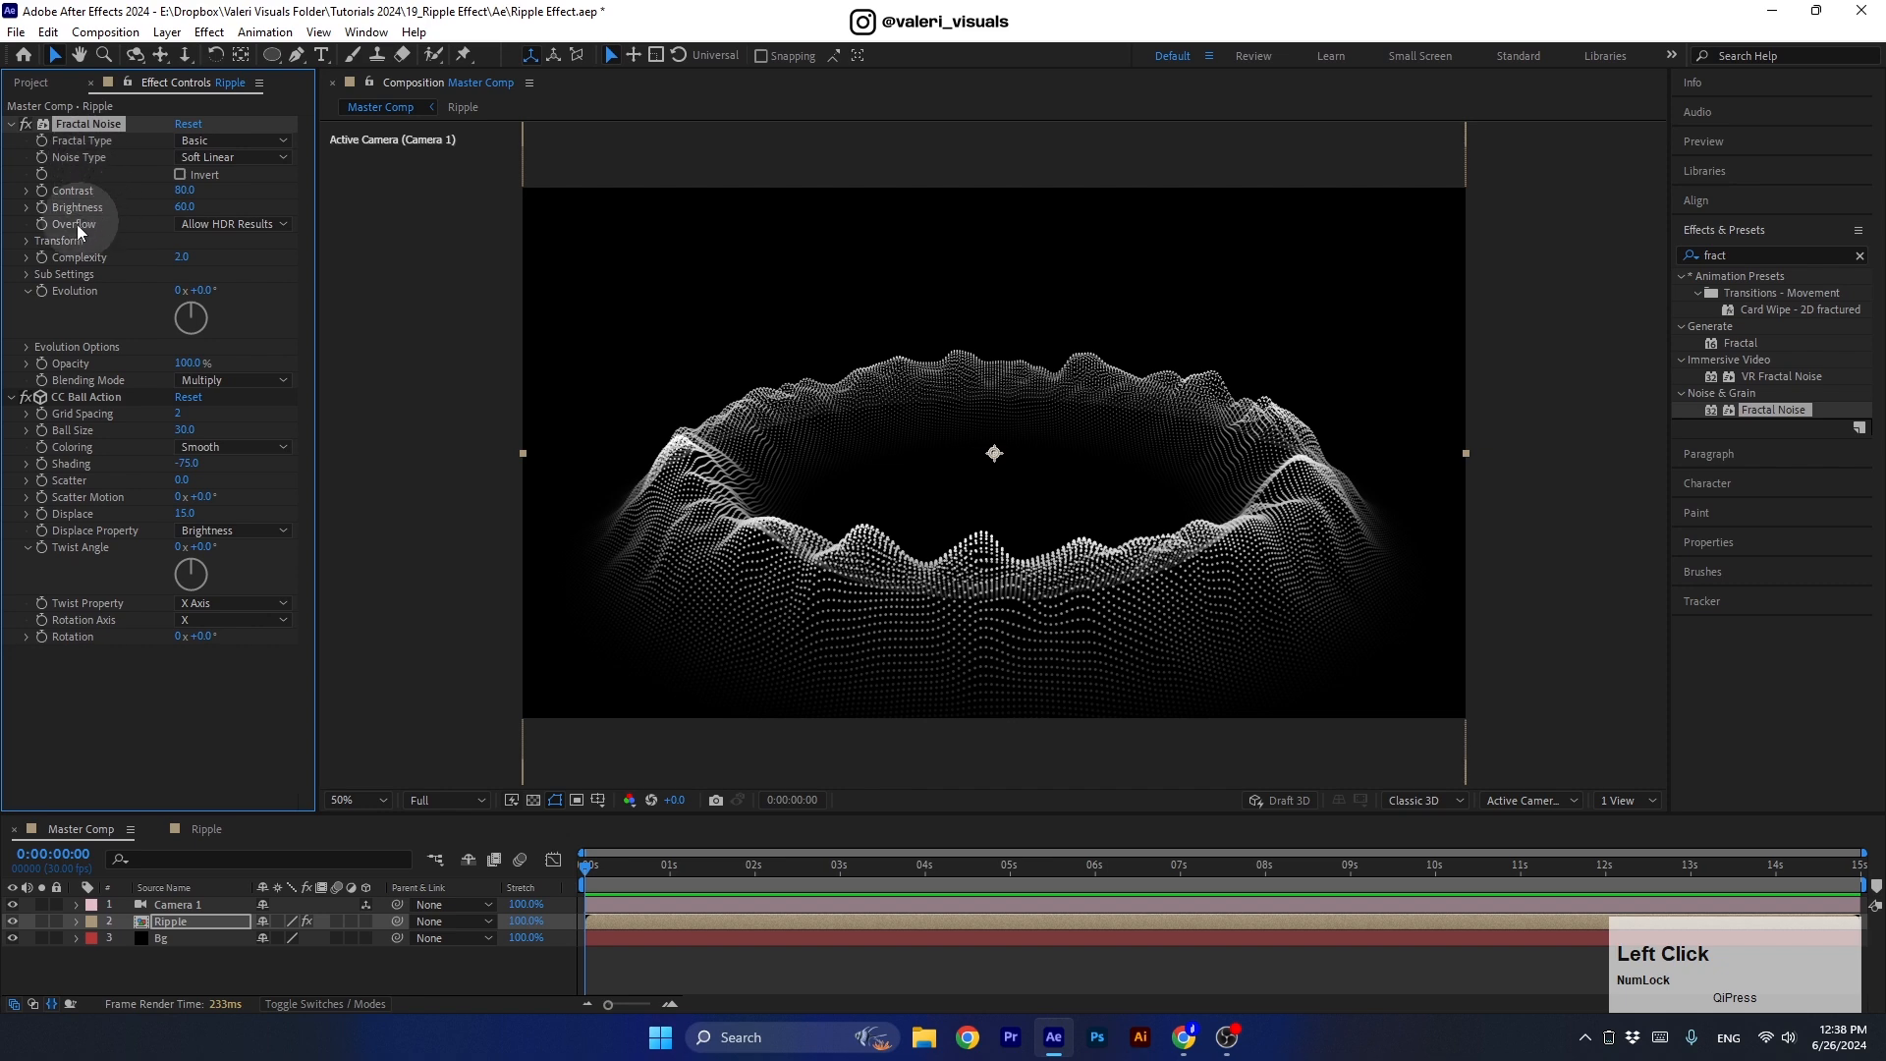
pyautogui.click(26, 241)
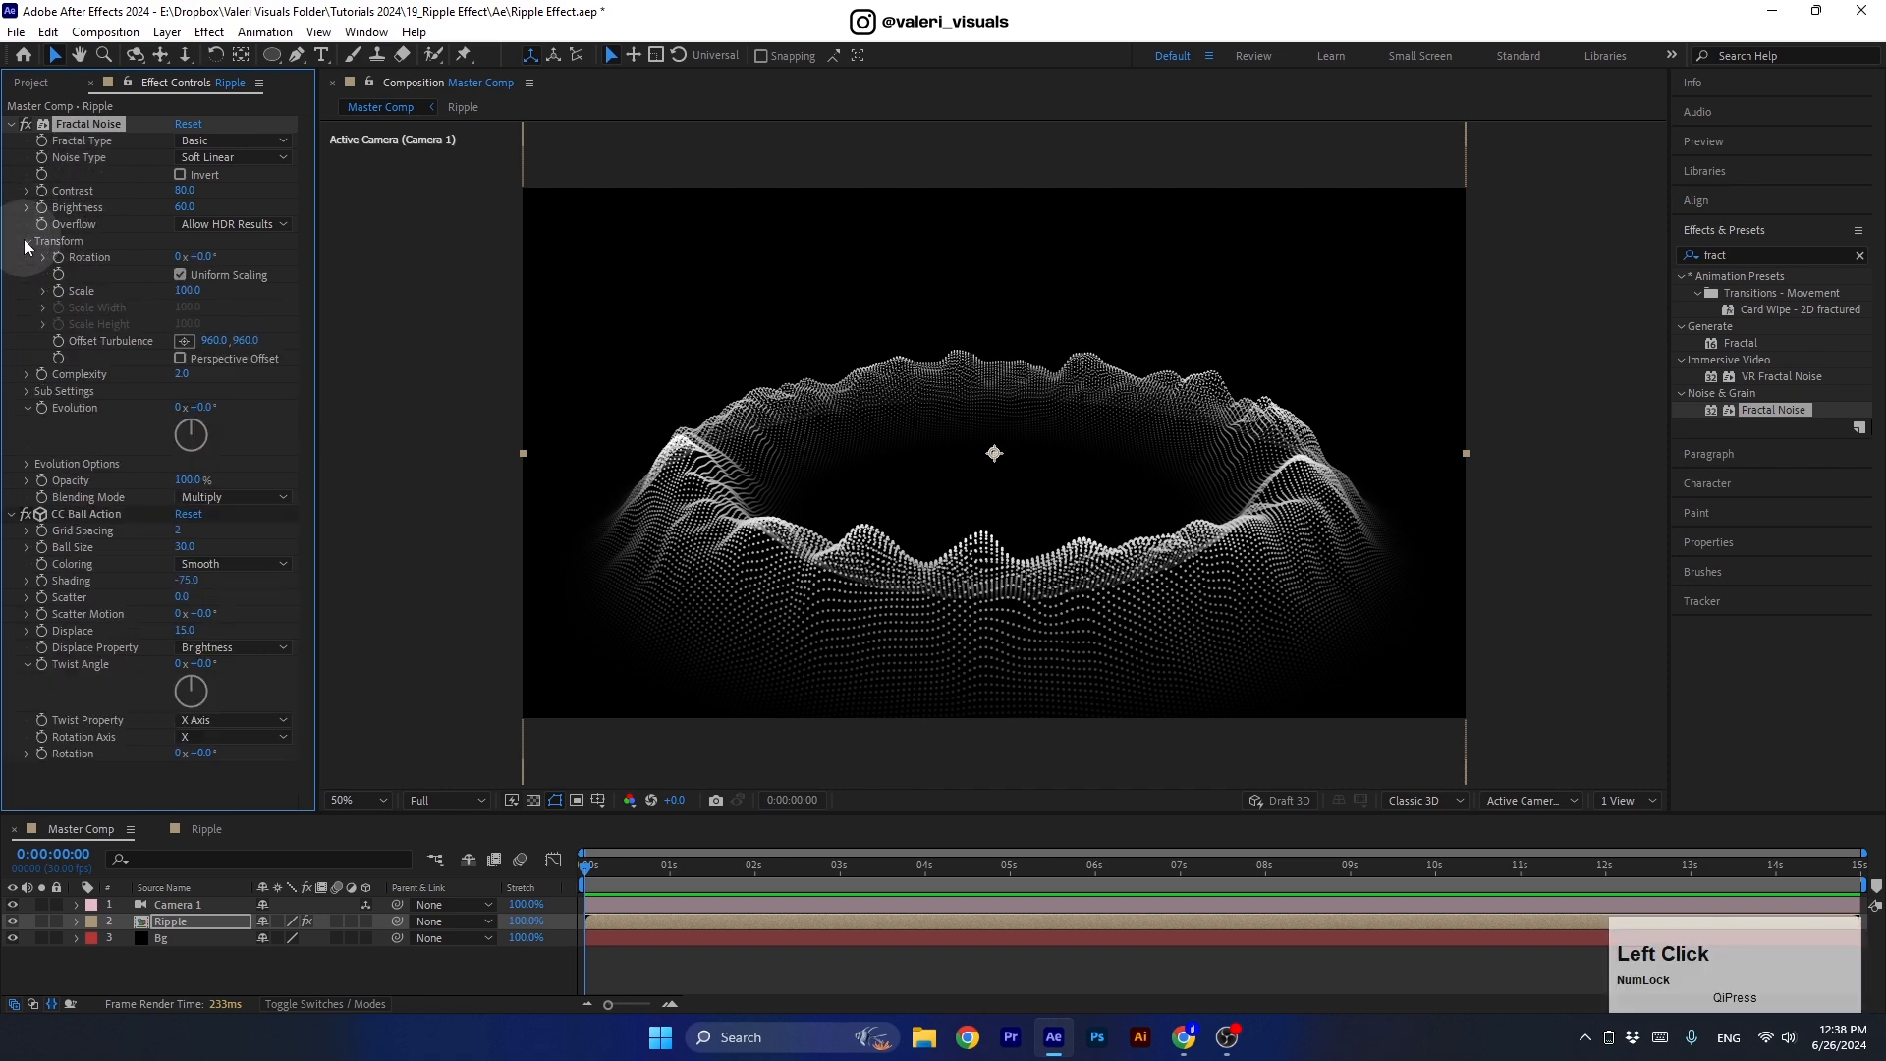
pyautogui.click(43, 290)
pyautogui.moveTo(212, 258)
pyautogui.mouseDown()
pyautogui.moveTo(252, 248)
pyautogui.moveTo(203, 244)
pyautogui.mouseUp()
pyautogui.click(206, 256)
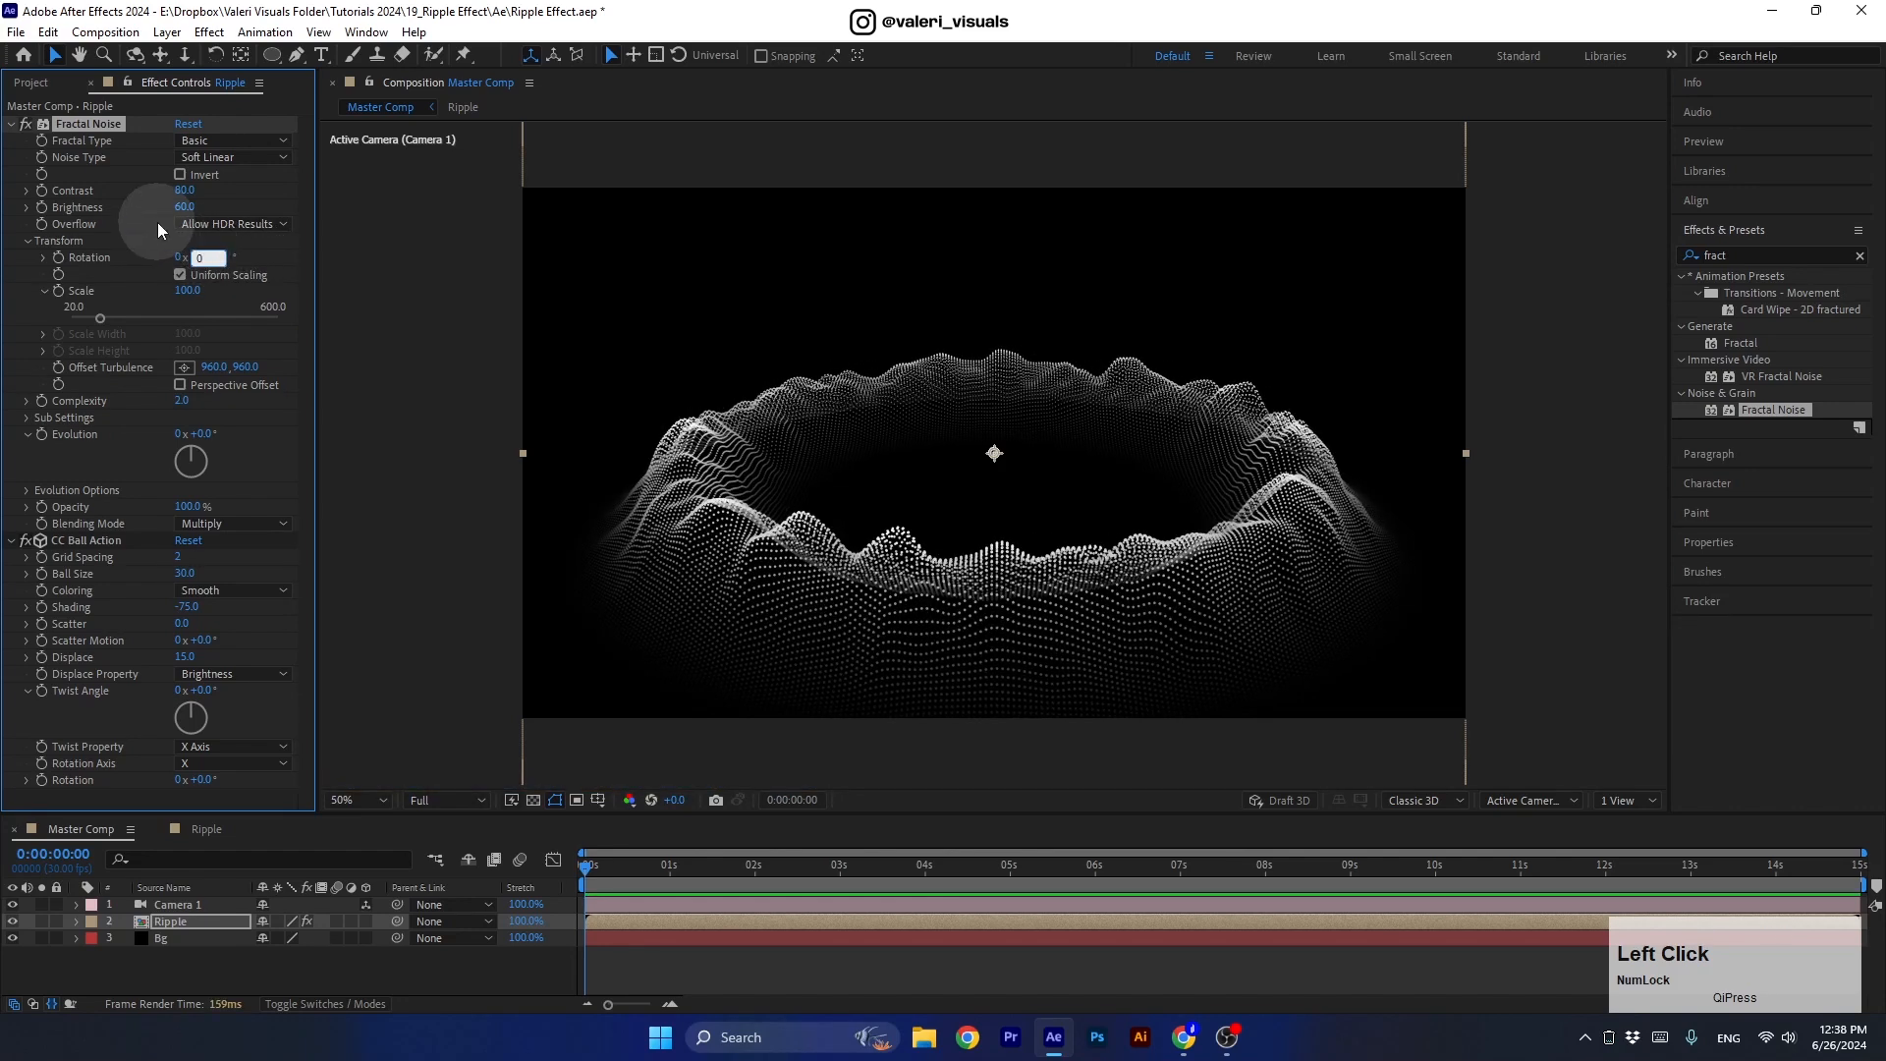
pyautogui.write('0')
pyautogui.press('Return')
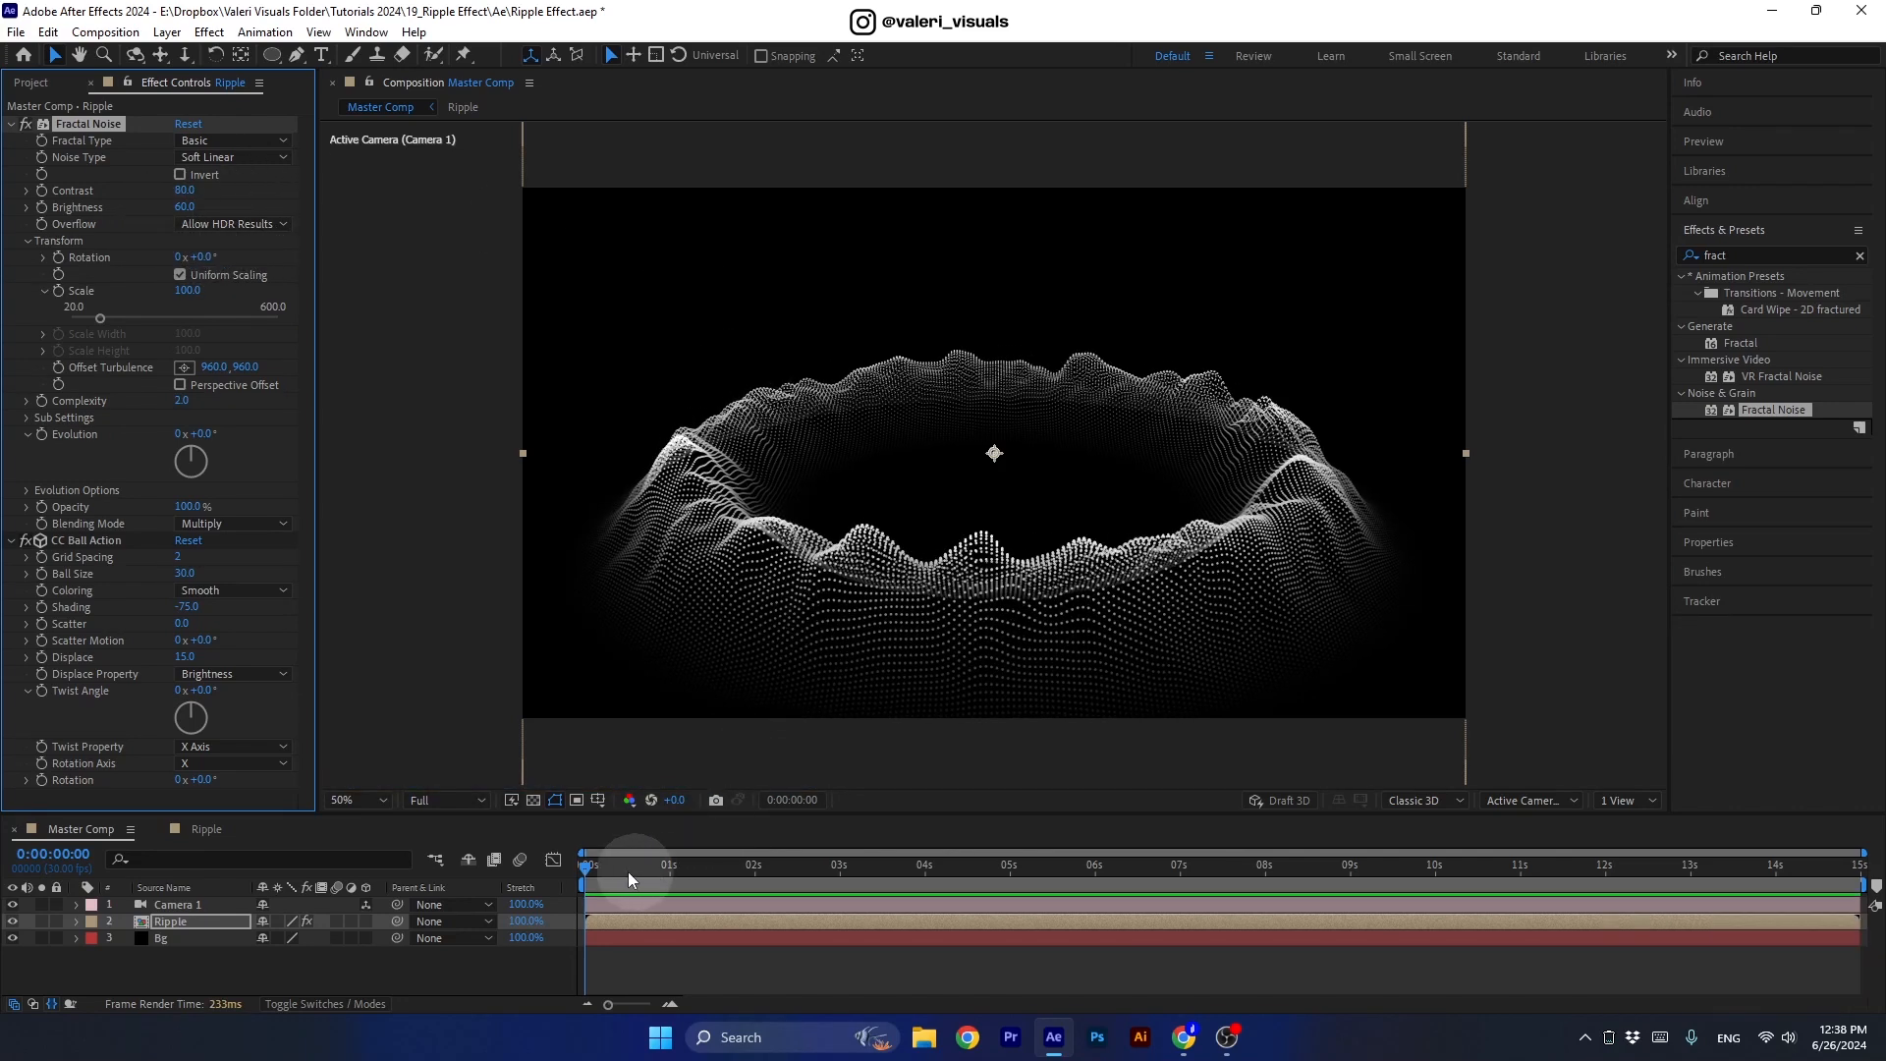
# Open the Ripple composition and shift Shape Layer 1 in time so it starts at 1 second.
pyautogui.doubleClick(609, 926)
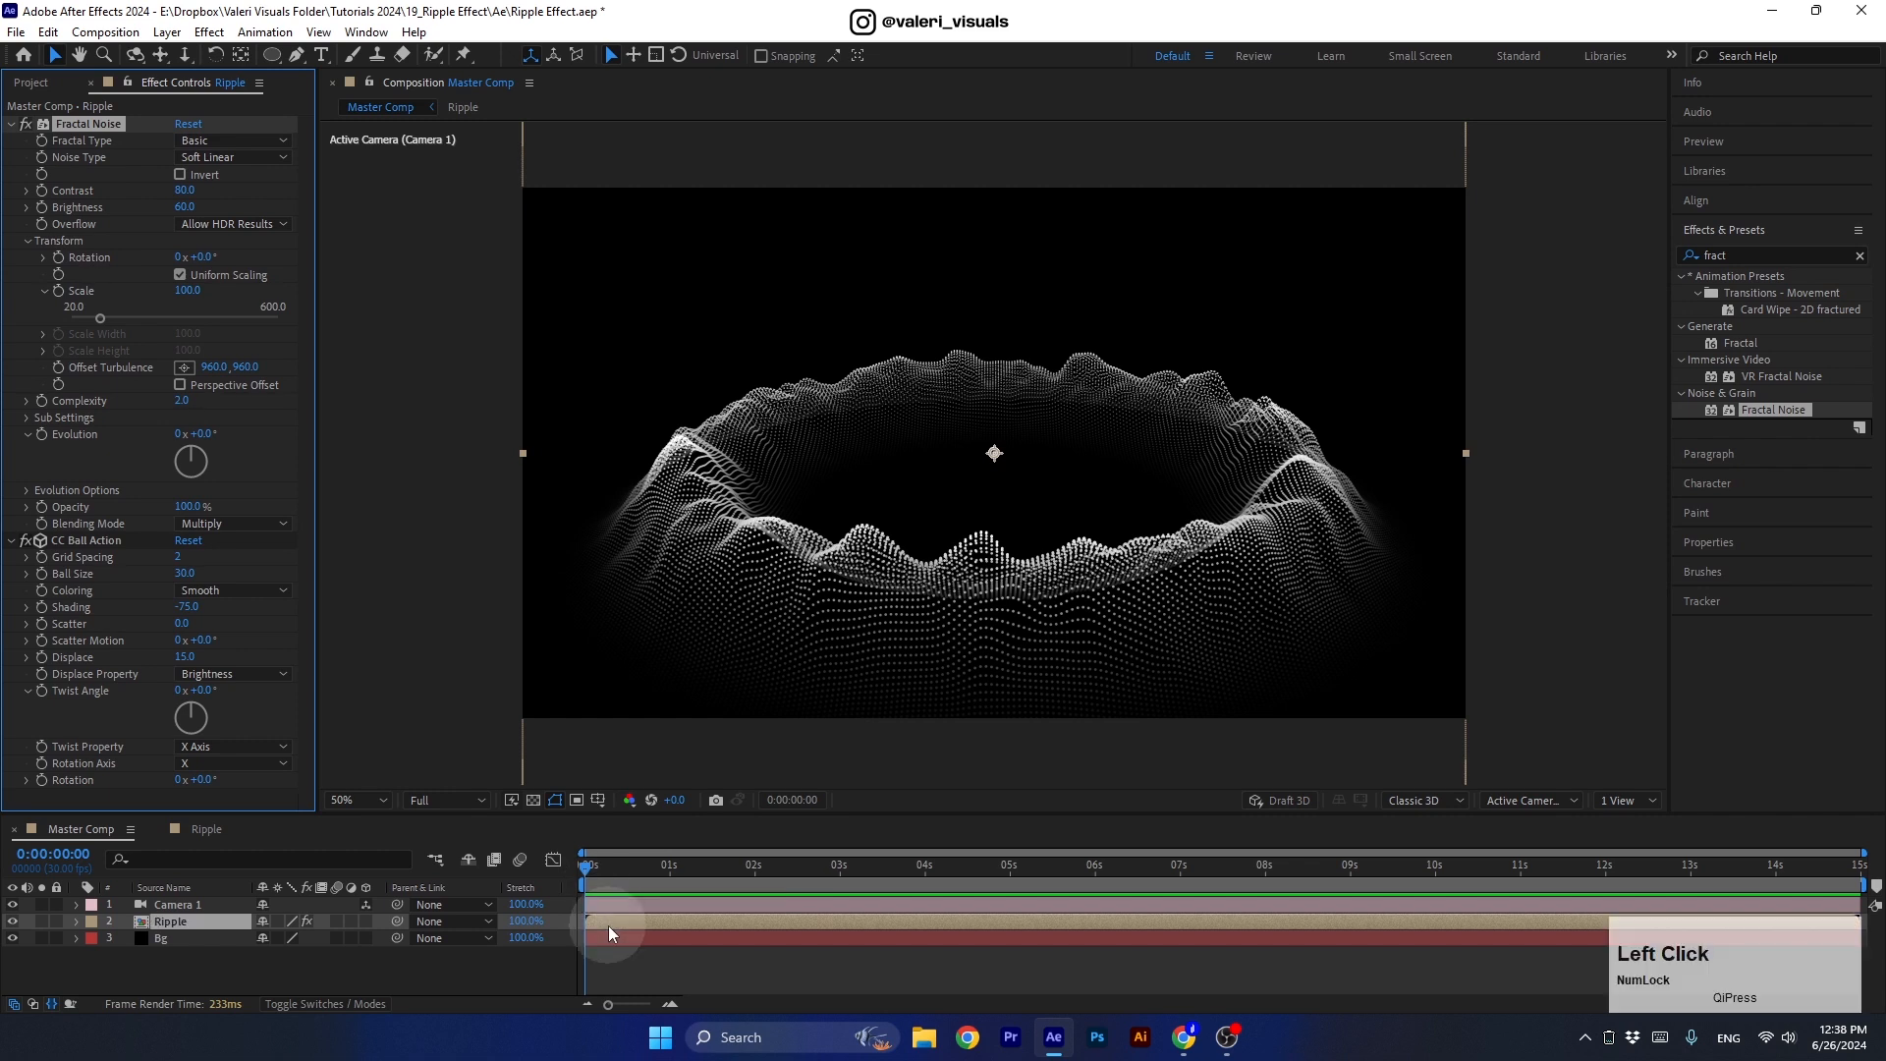
pyautogui.moveTo(594, 868); pyautogui.dragTo(669, 899)
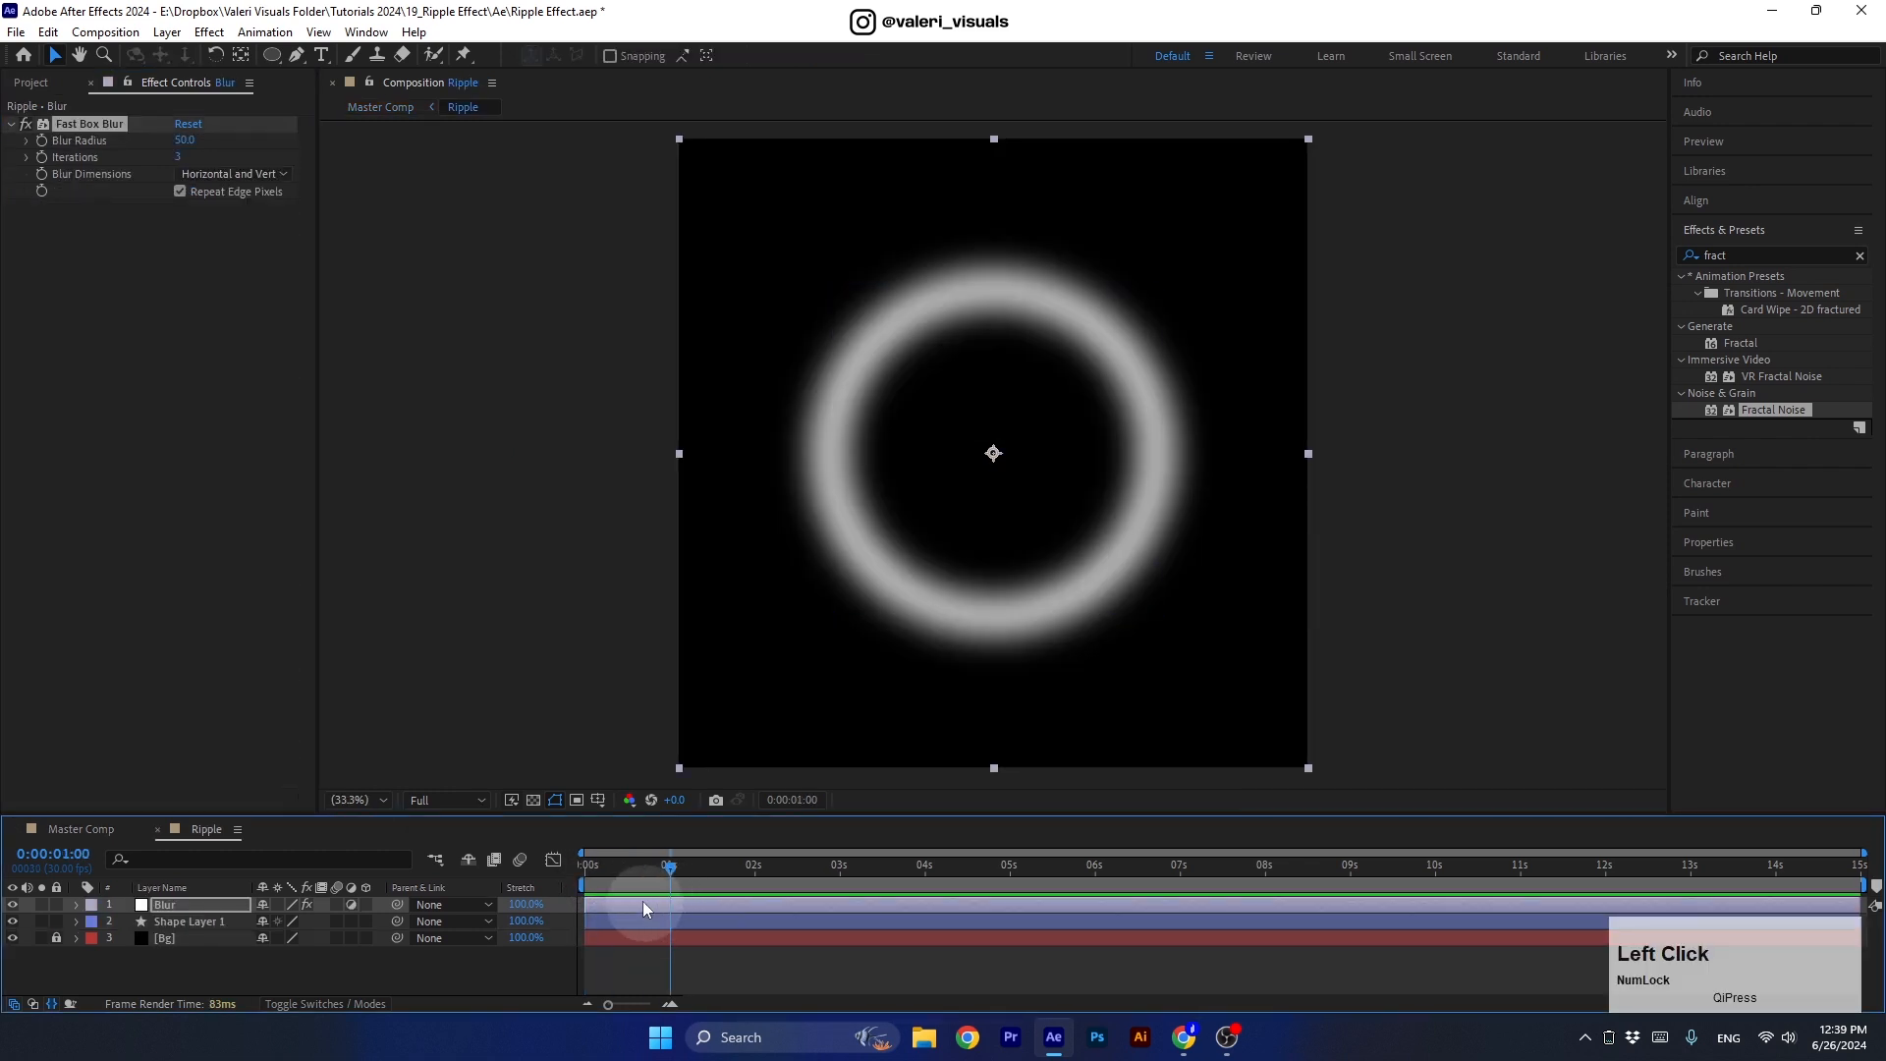
pyautogui.click(603, 924)
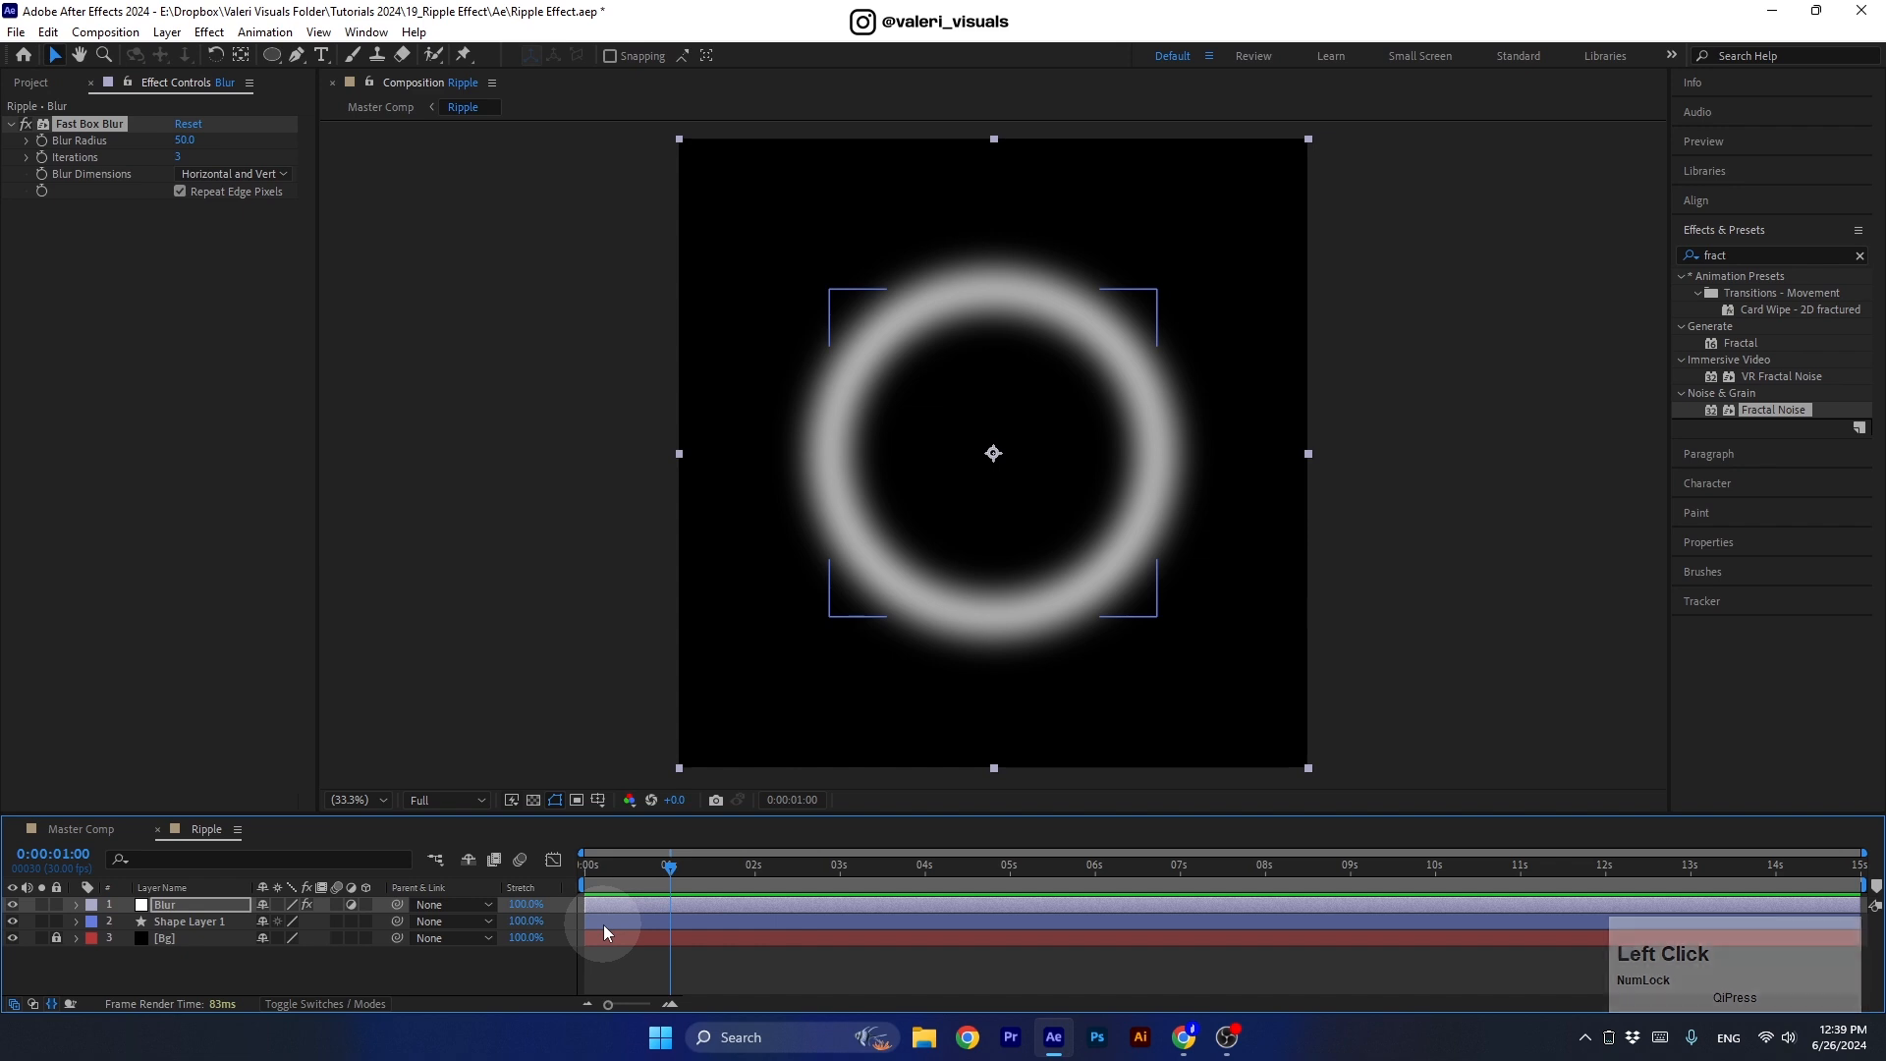
pyautogui.moveTo(603, 932); pyautogui.dragTo(678, 931)
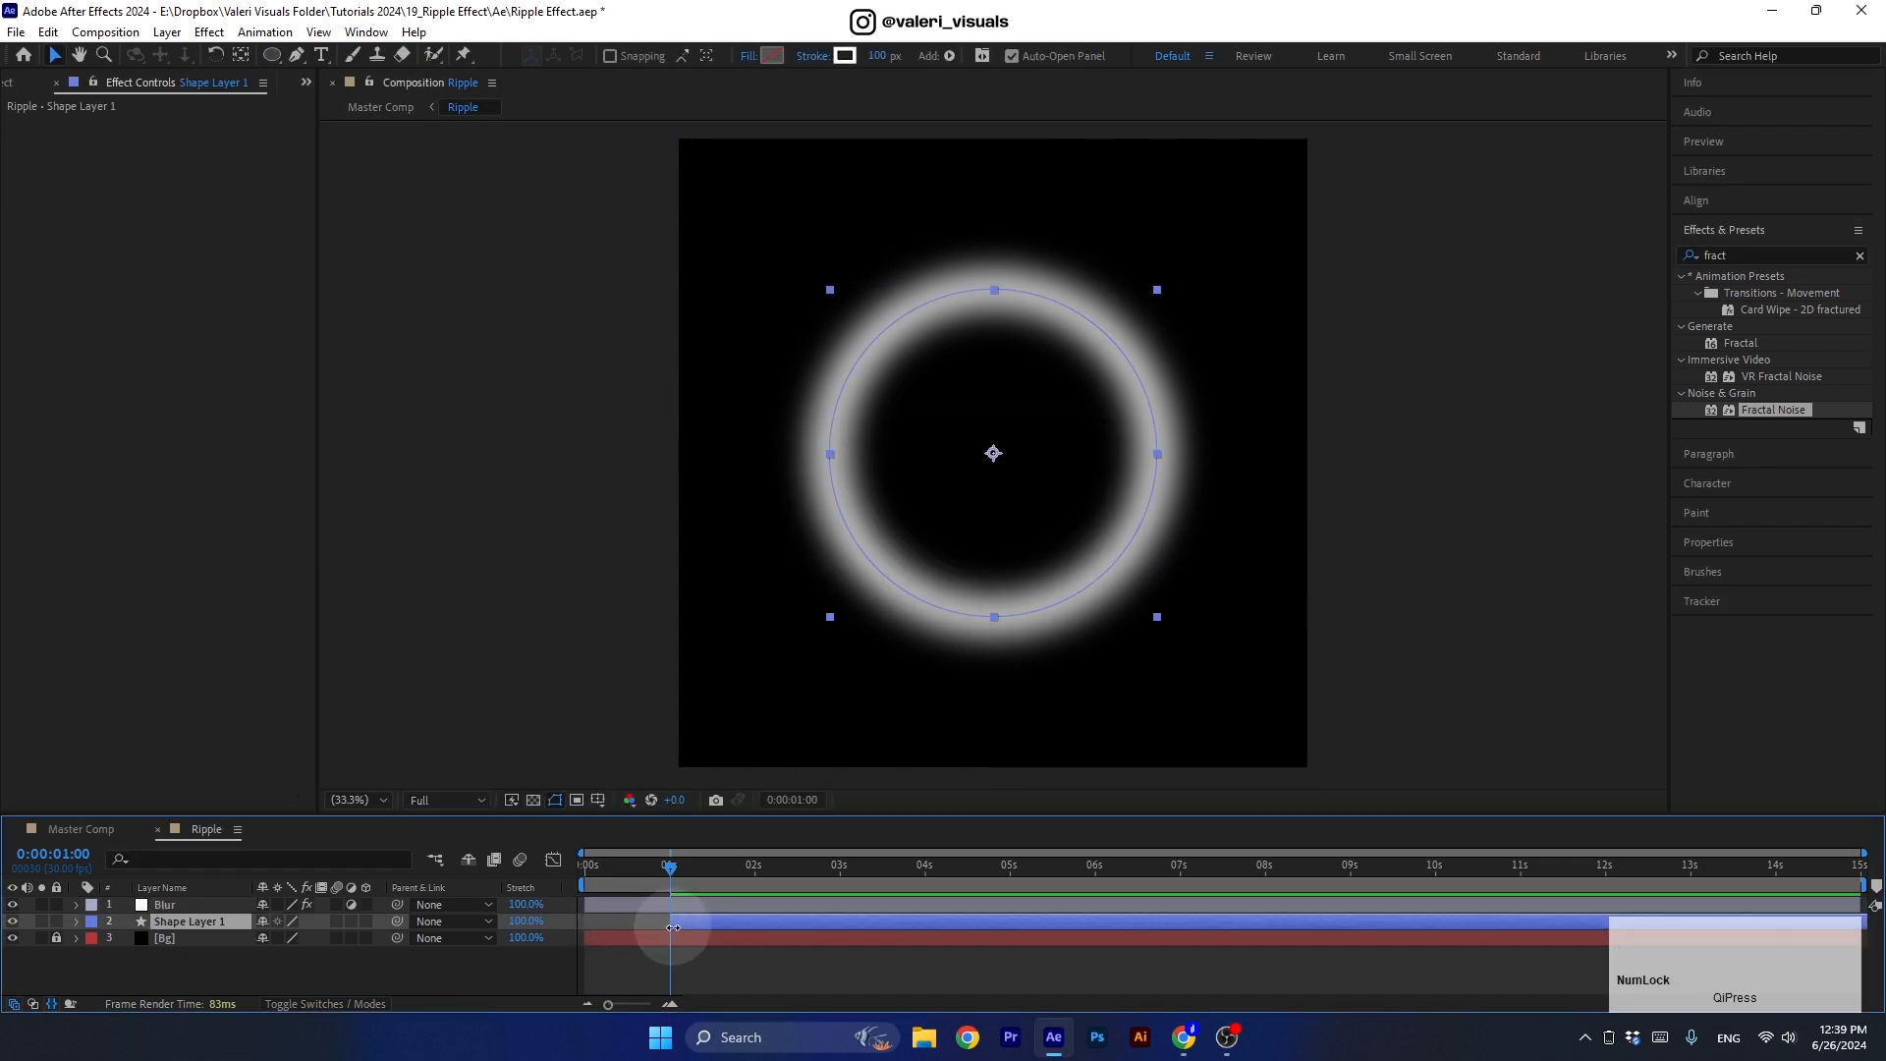
# Set Shape Layer 1's Scale to 0% and add a Scale keyframe at 1 second.
pyautogui.press('s')
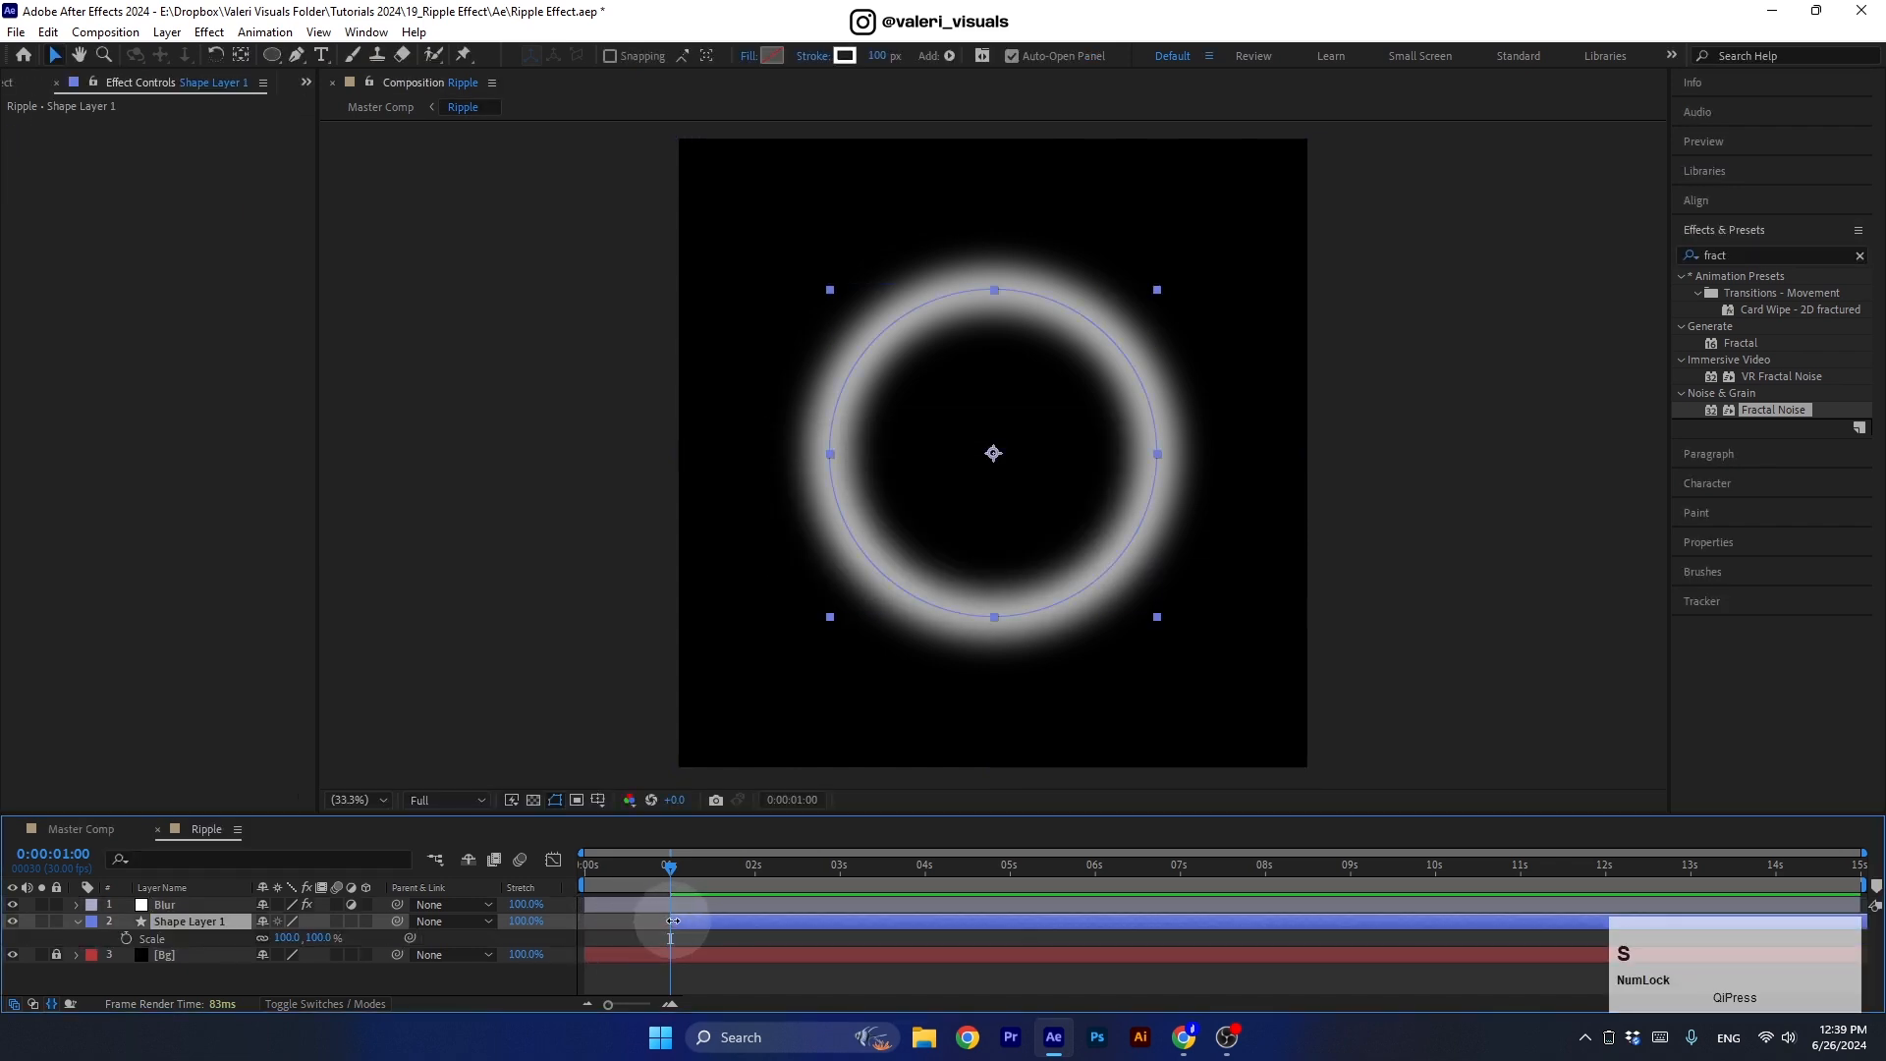
pyautogui.click(286, 937)
pyautogui.write('0')
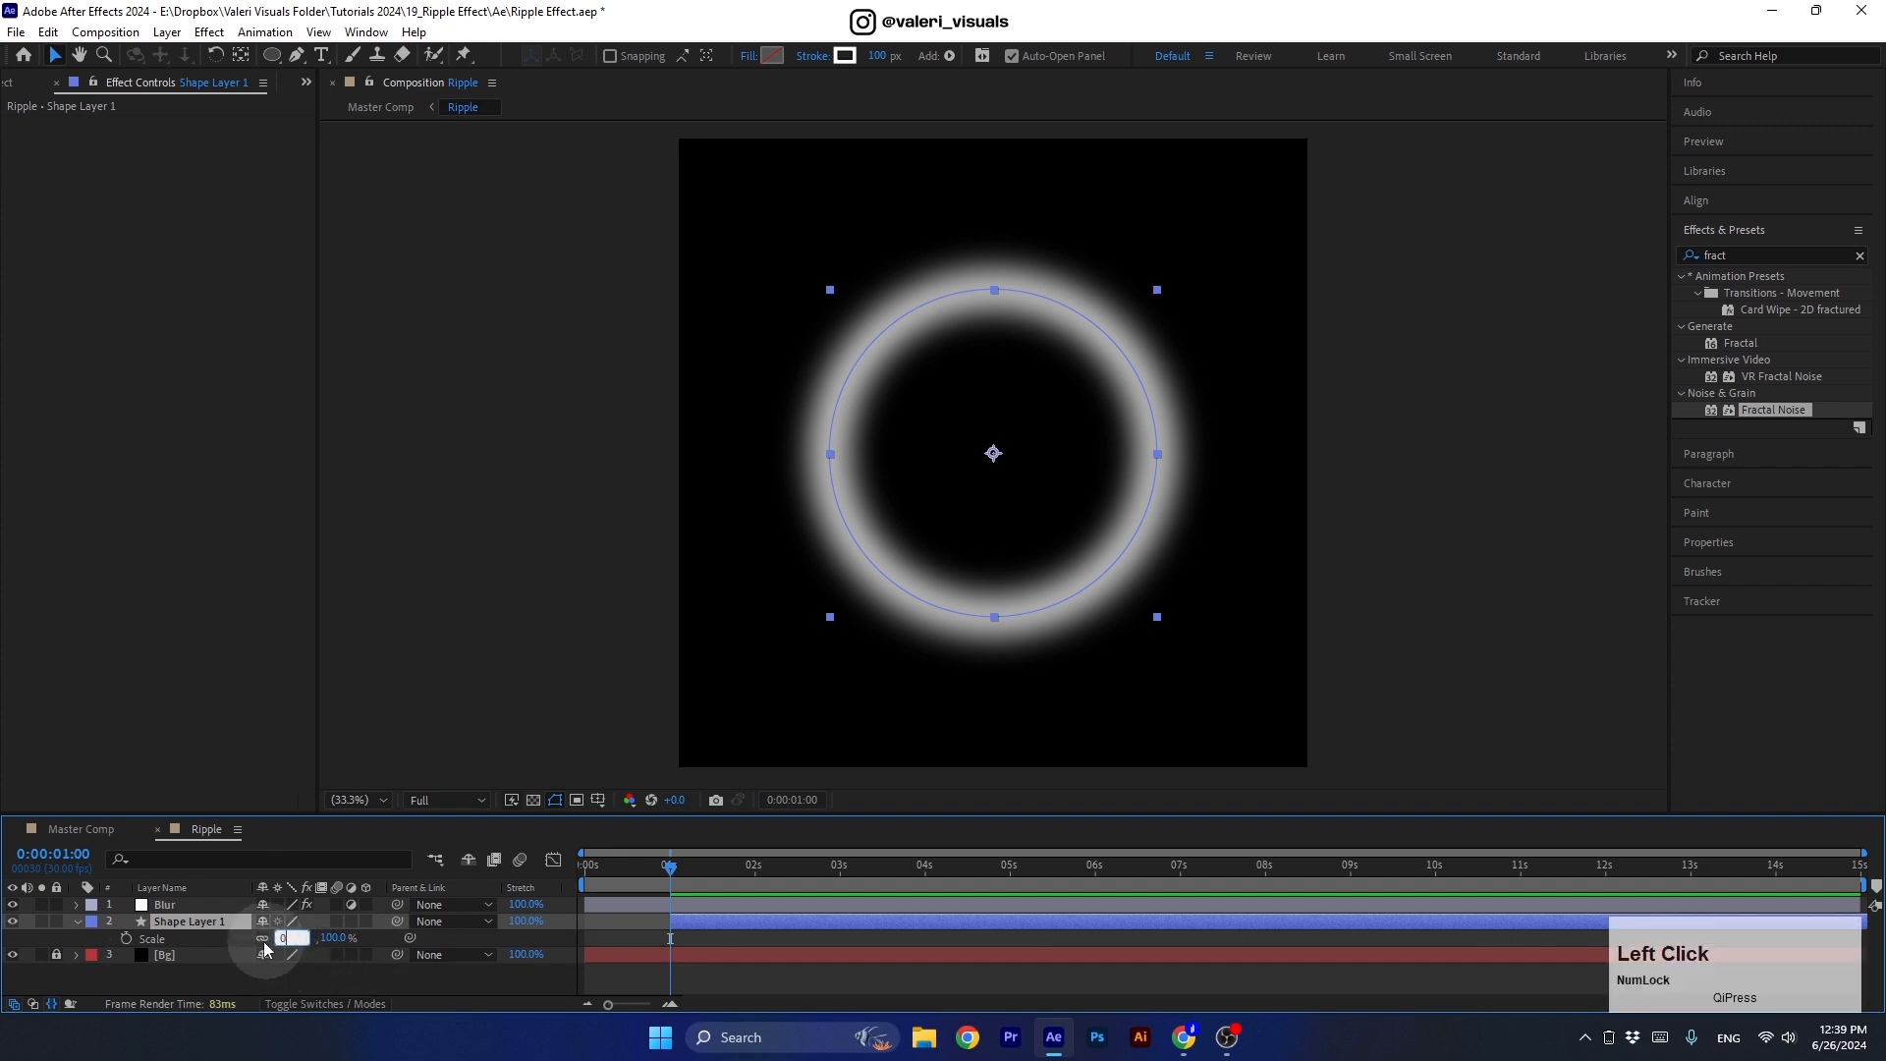
pyautogui.press('Return')
pyautogui.click(126, 938)
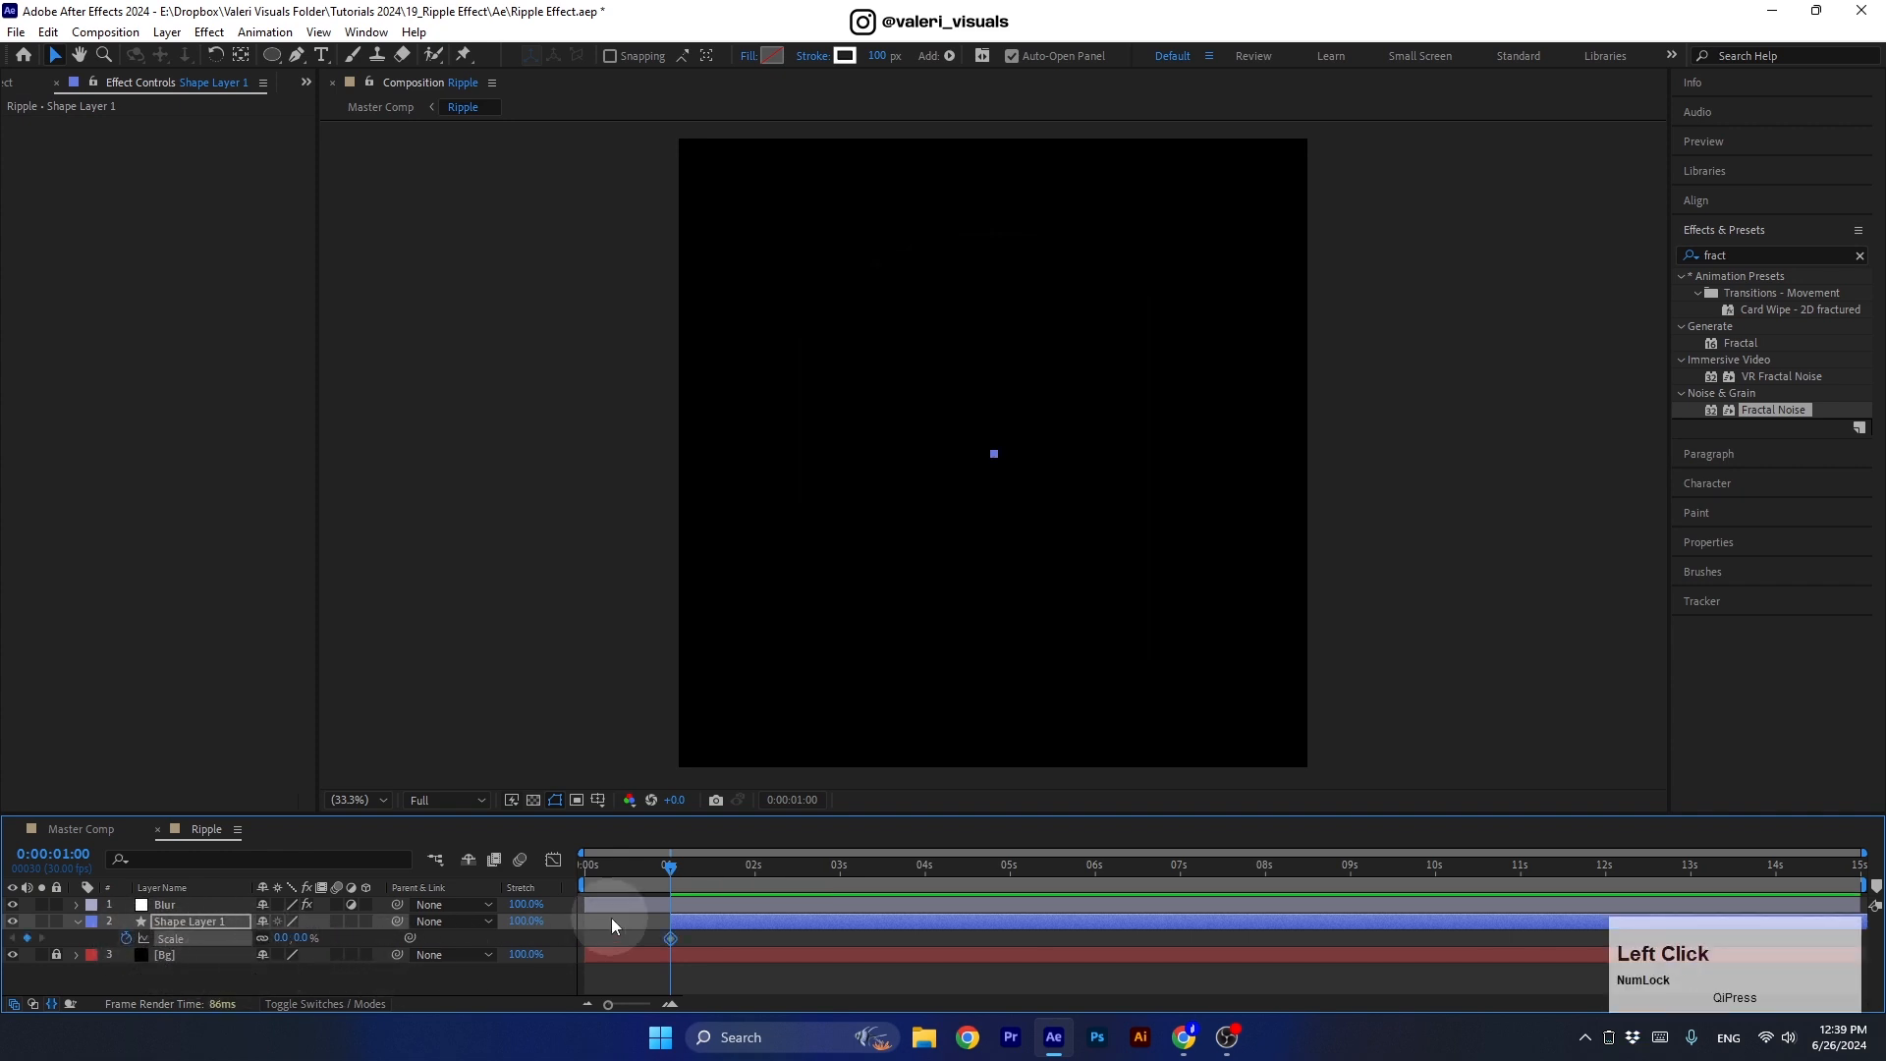
# Add a Scale keyframe of 150% to Shape Layer 1 at 3 seconds.
pyautogui.moveTo(674, 868); pyautogui.dragTo(843, 887)
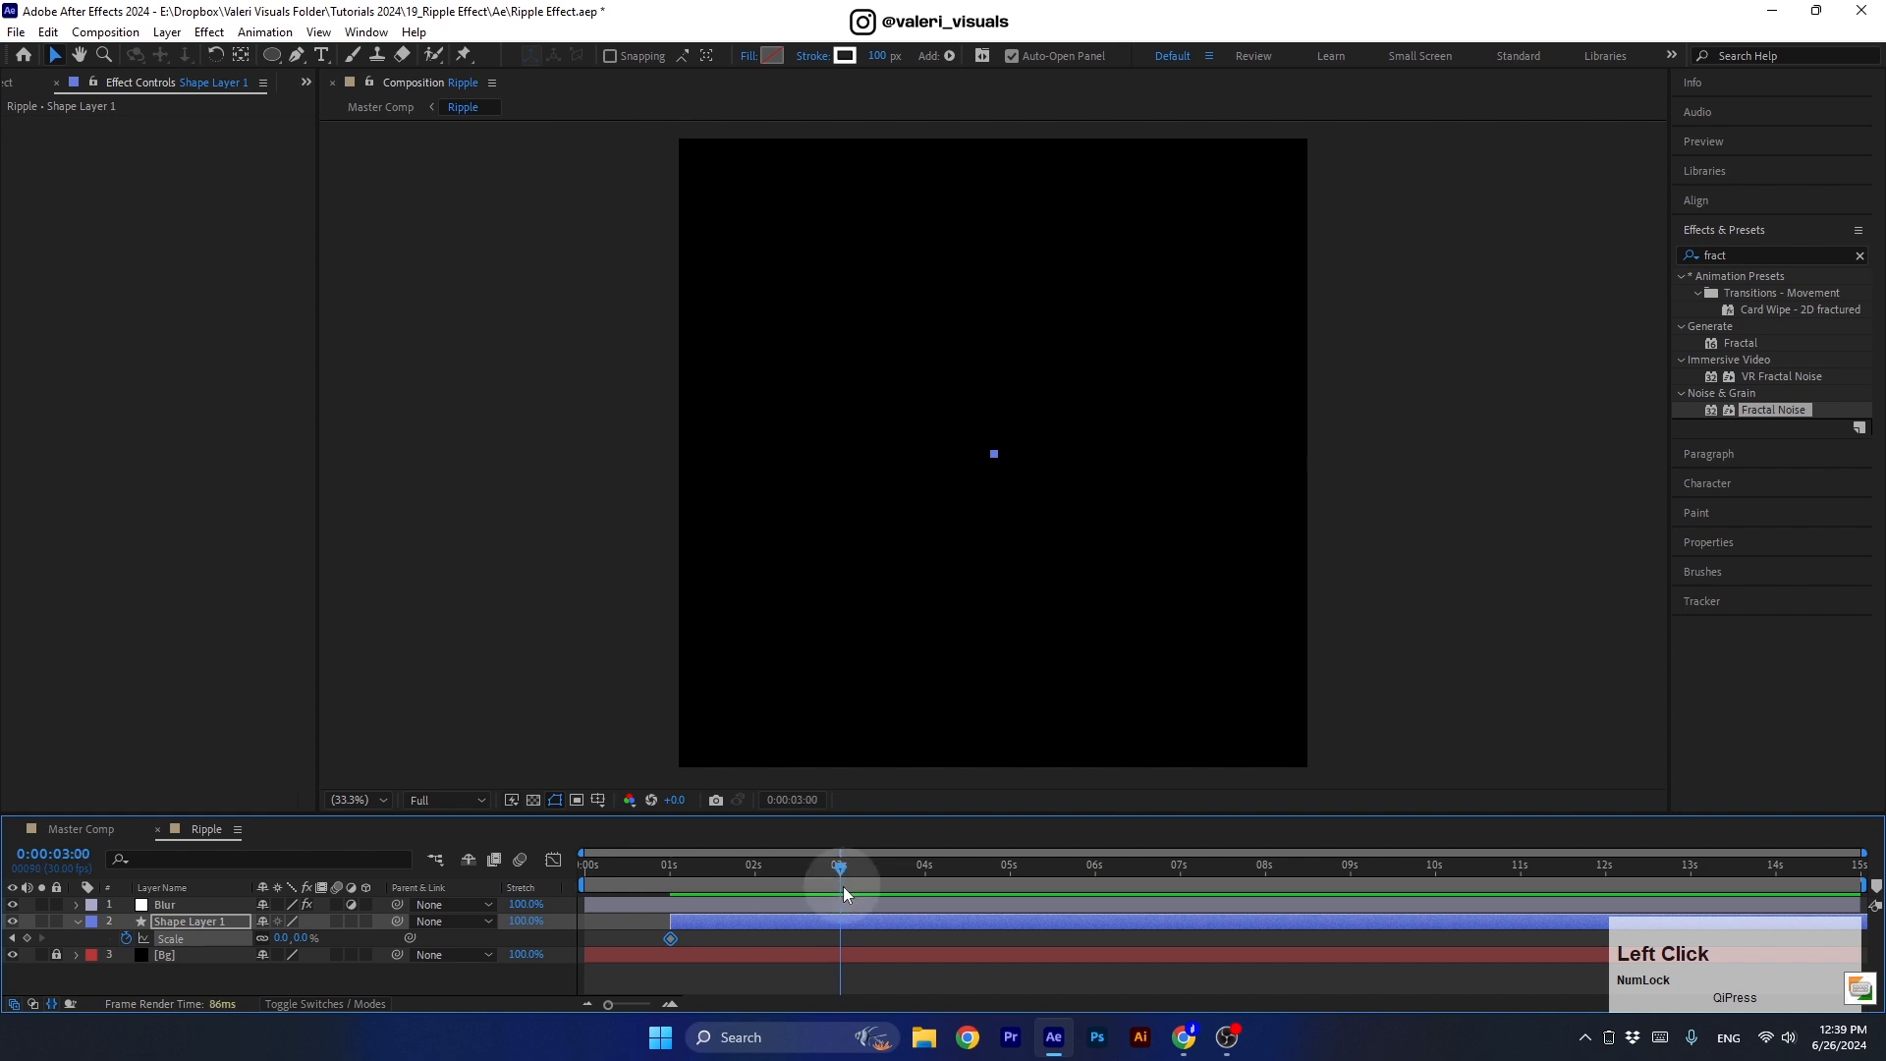
pyautogui.moveTo(282, 937); pyautogui.dragTo(444, 946)
pyautogui.click(288, 938)
pyautogui.write('150')
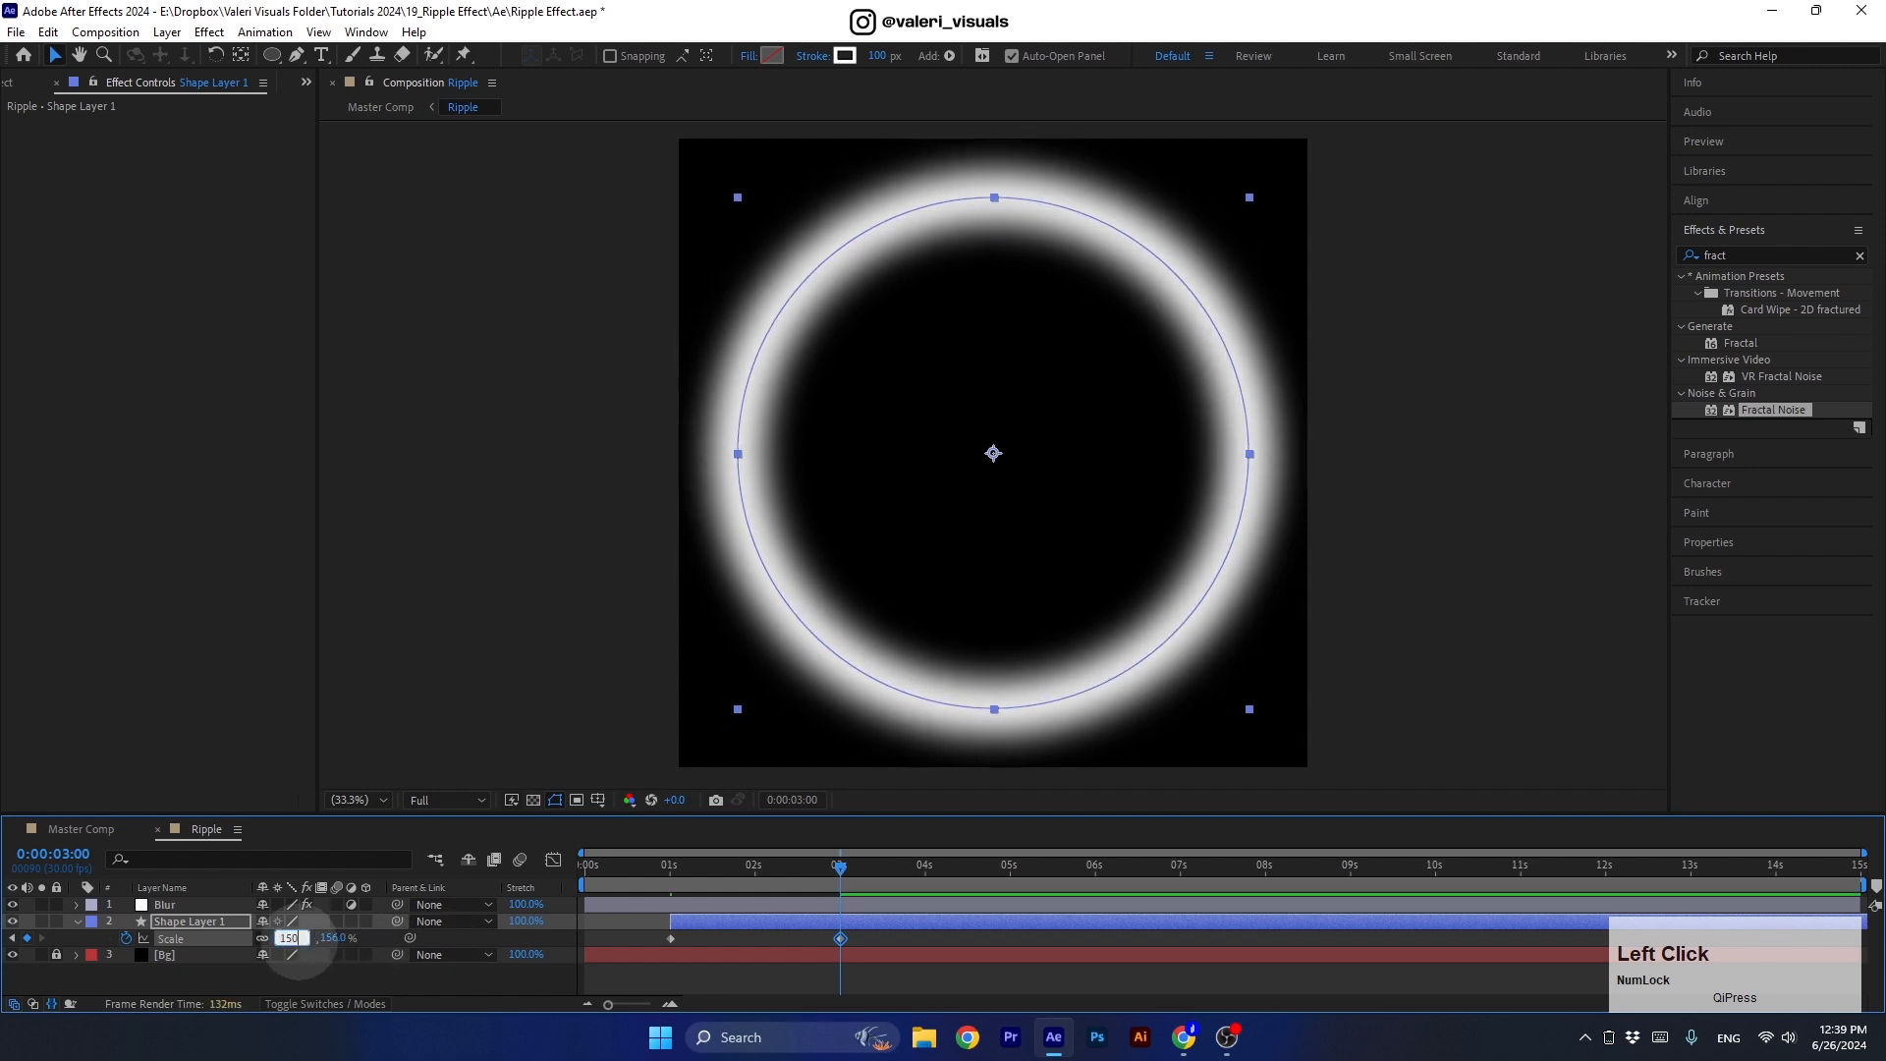
pyautogui.press('Return')
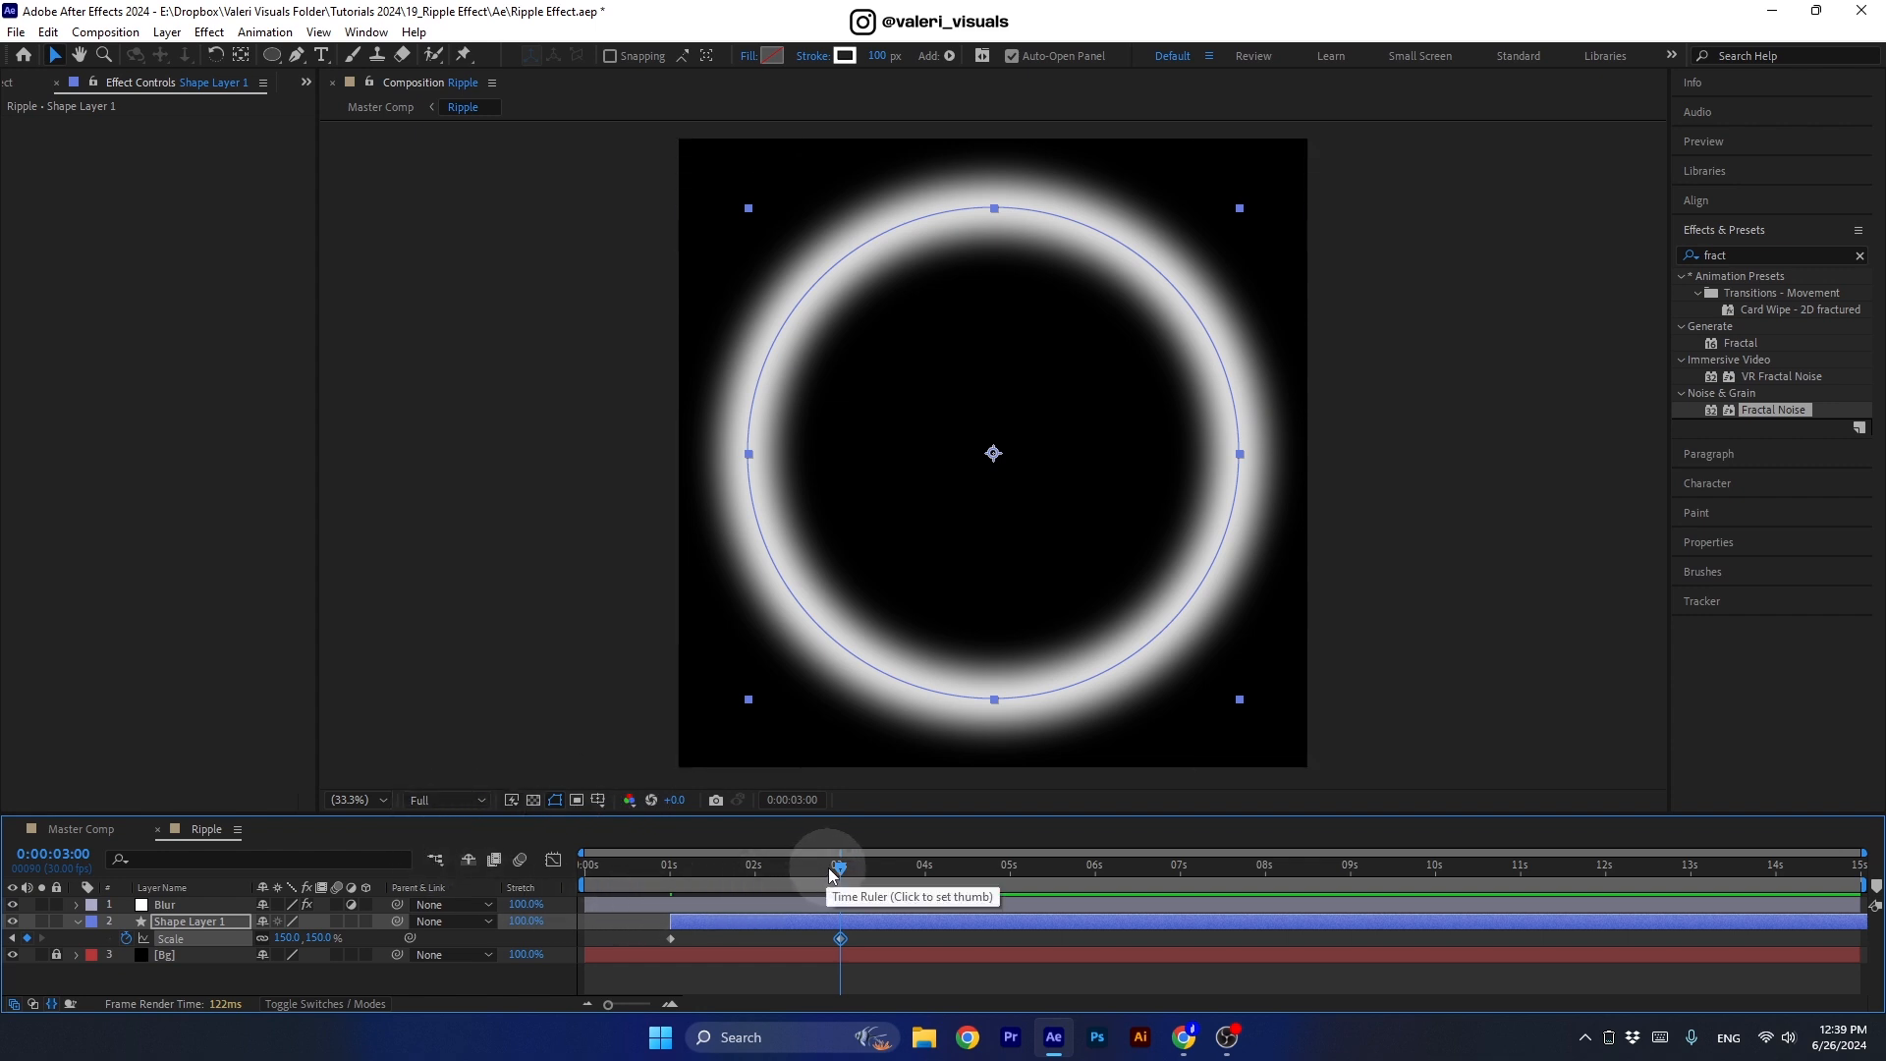
# Find Shape Layer 1's Stroke Width property and keyframe it at 300 at 1 second.
pyautogui.moveTo(830, 872); pyautogui.dragTo(672, 884)
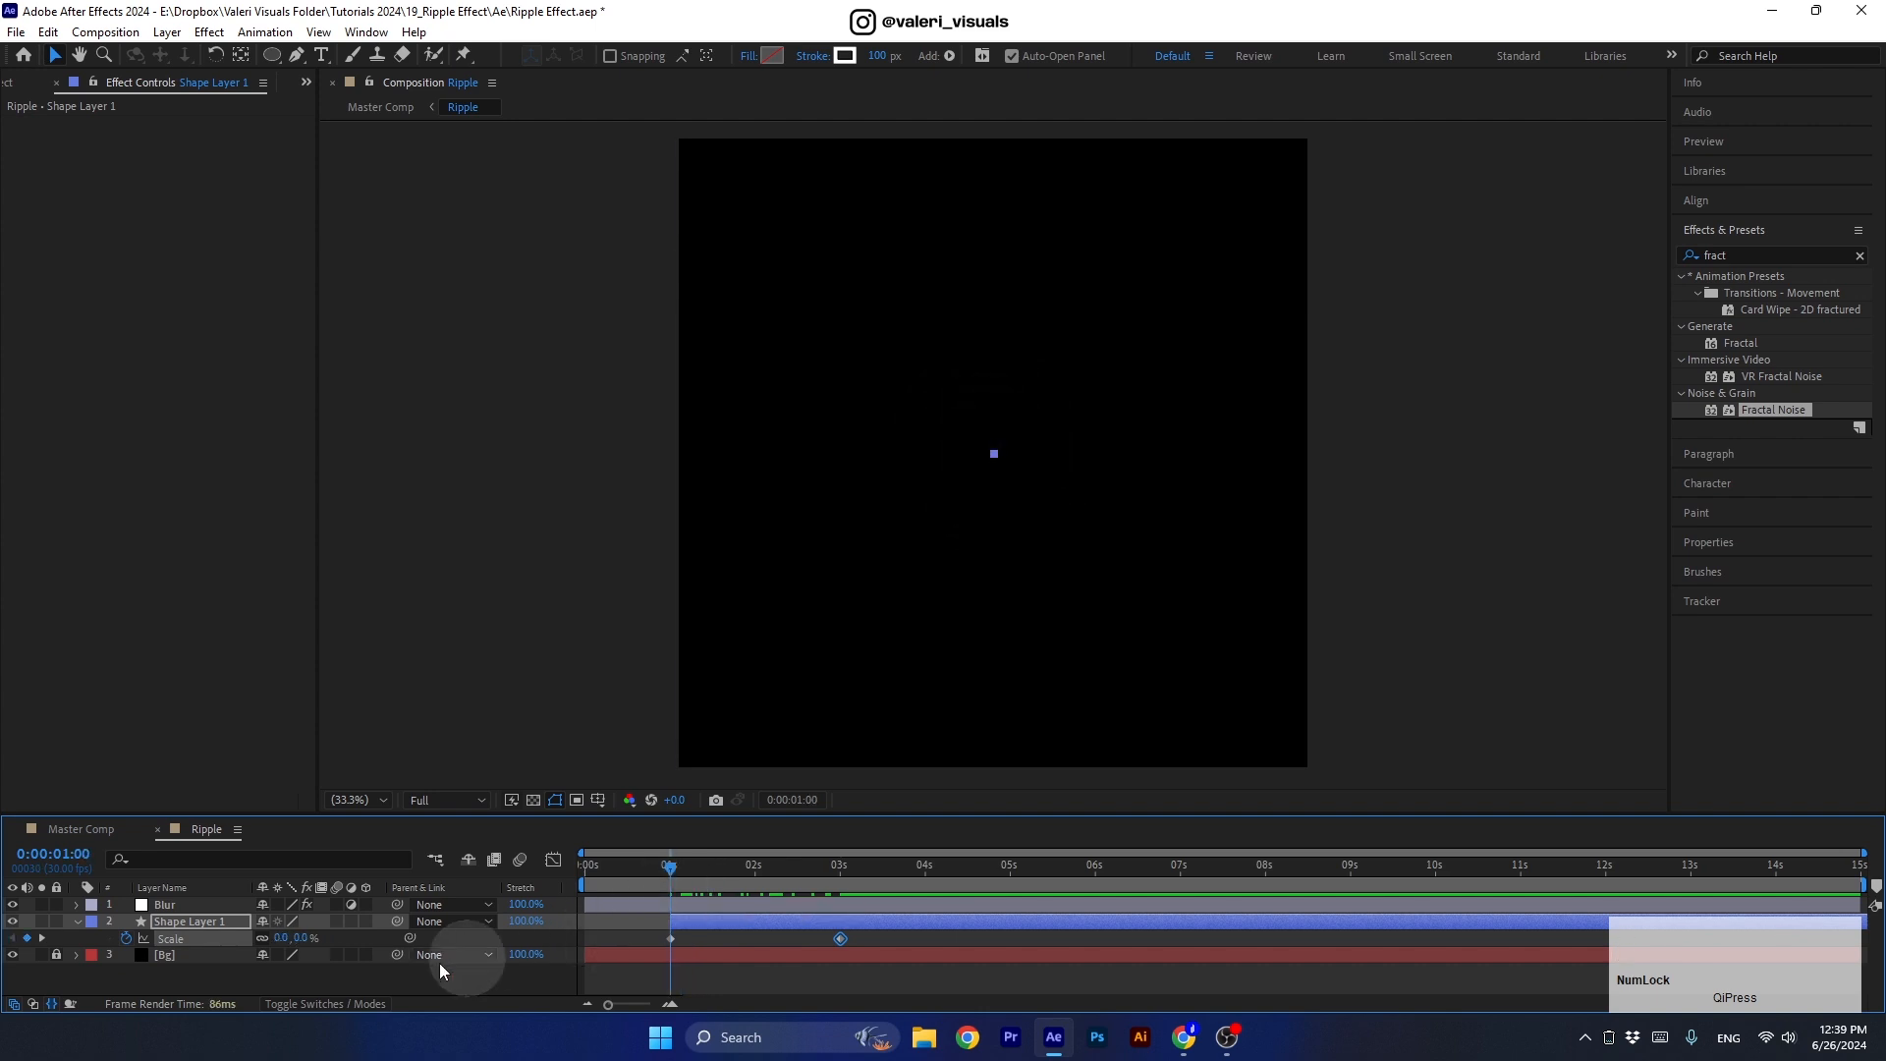
pyautogui.click(214, 923)
pyautogui.click(198, 860)
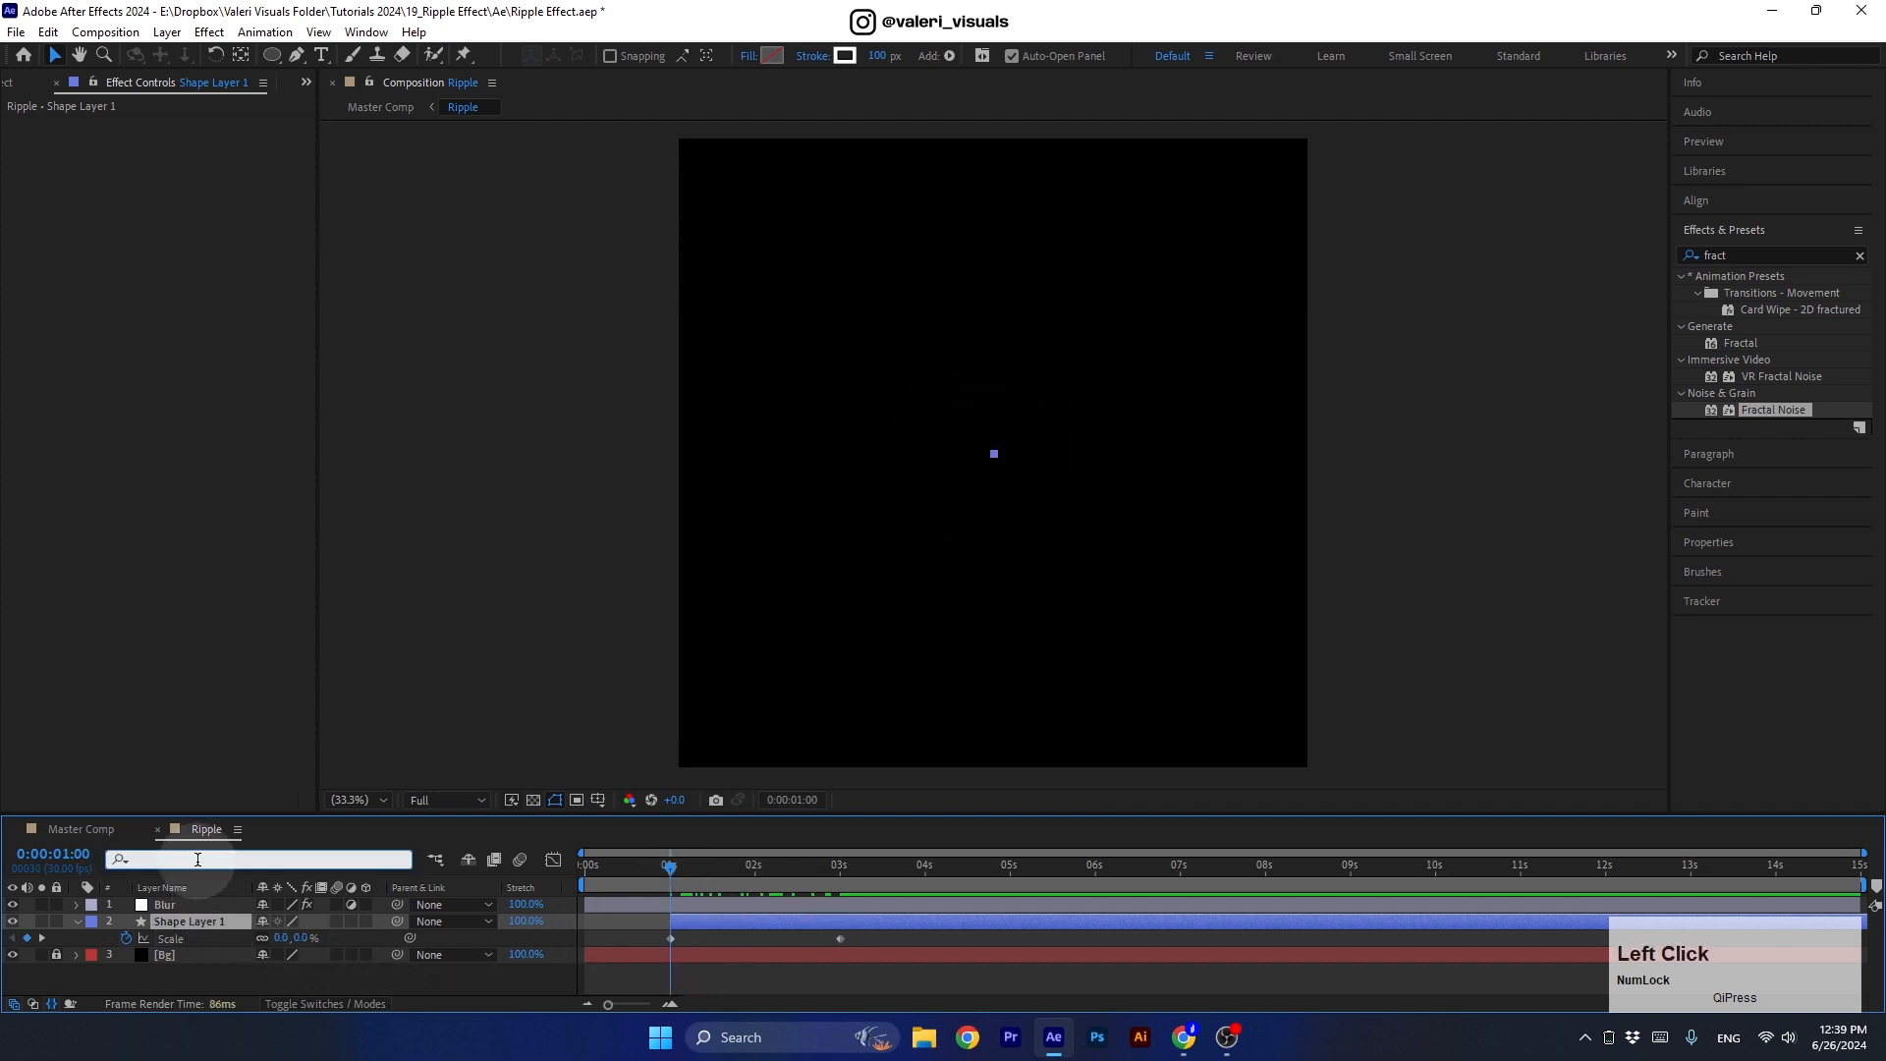
pyautogui.write('stroke')
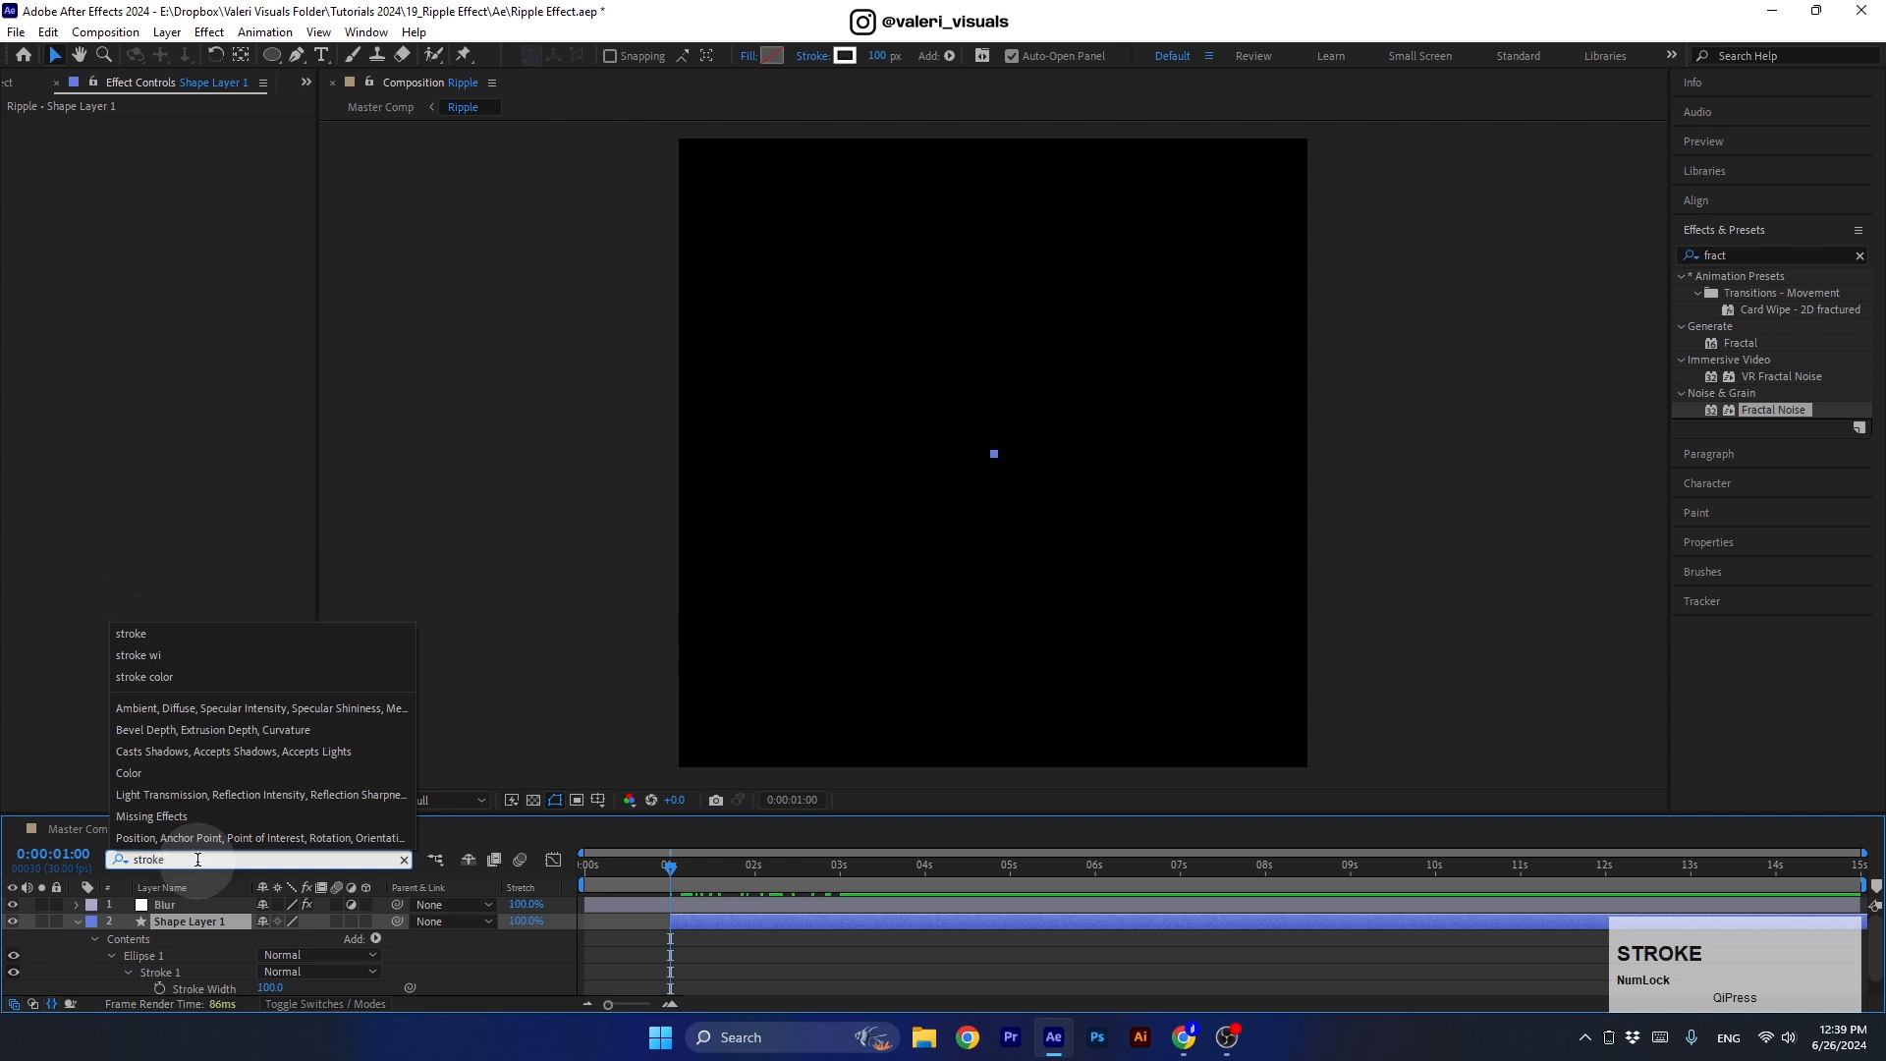
pyautogui.press('Return')
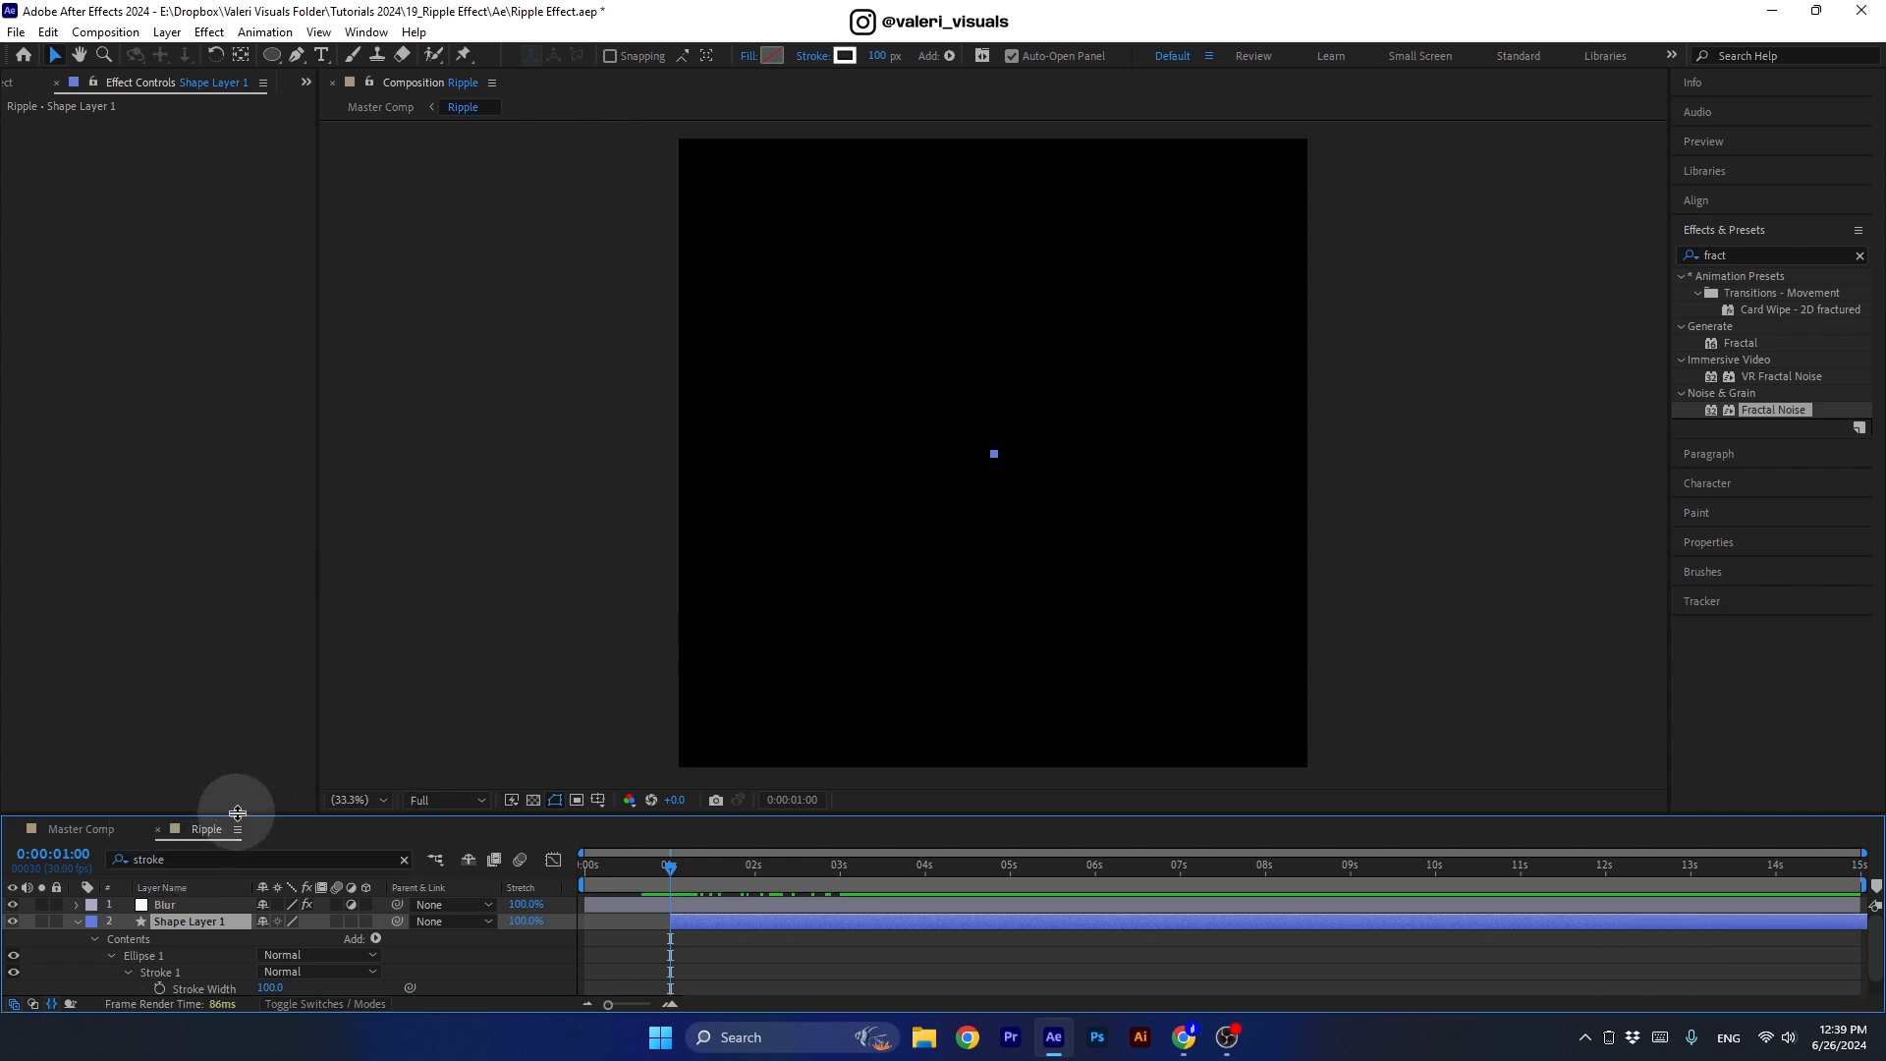
pyautogui.click(260, 827)
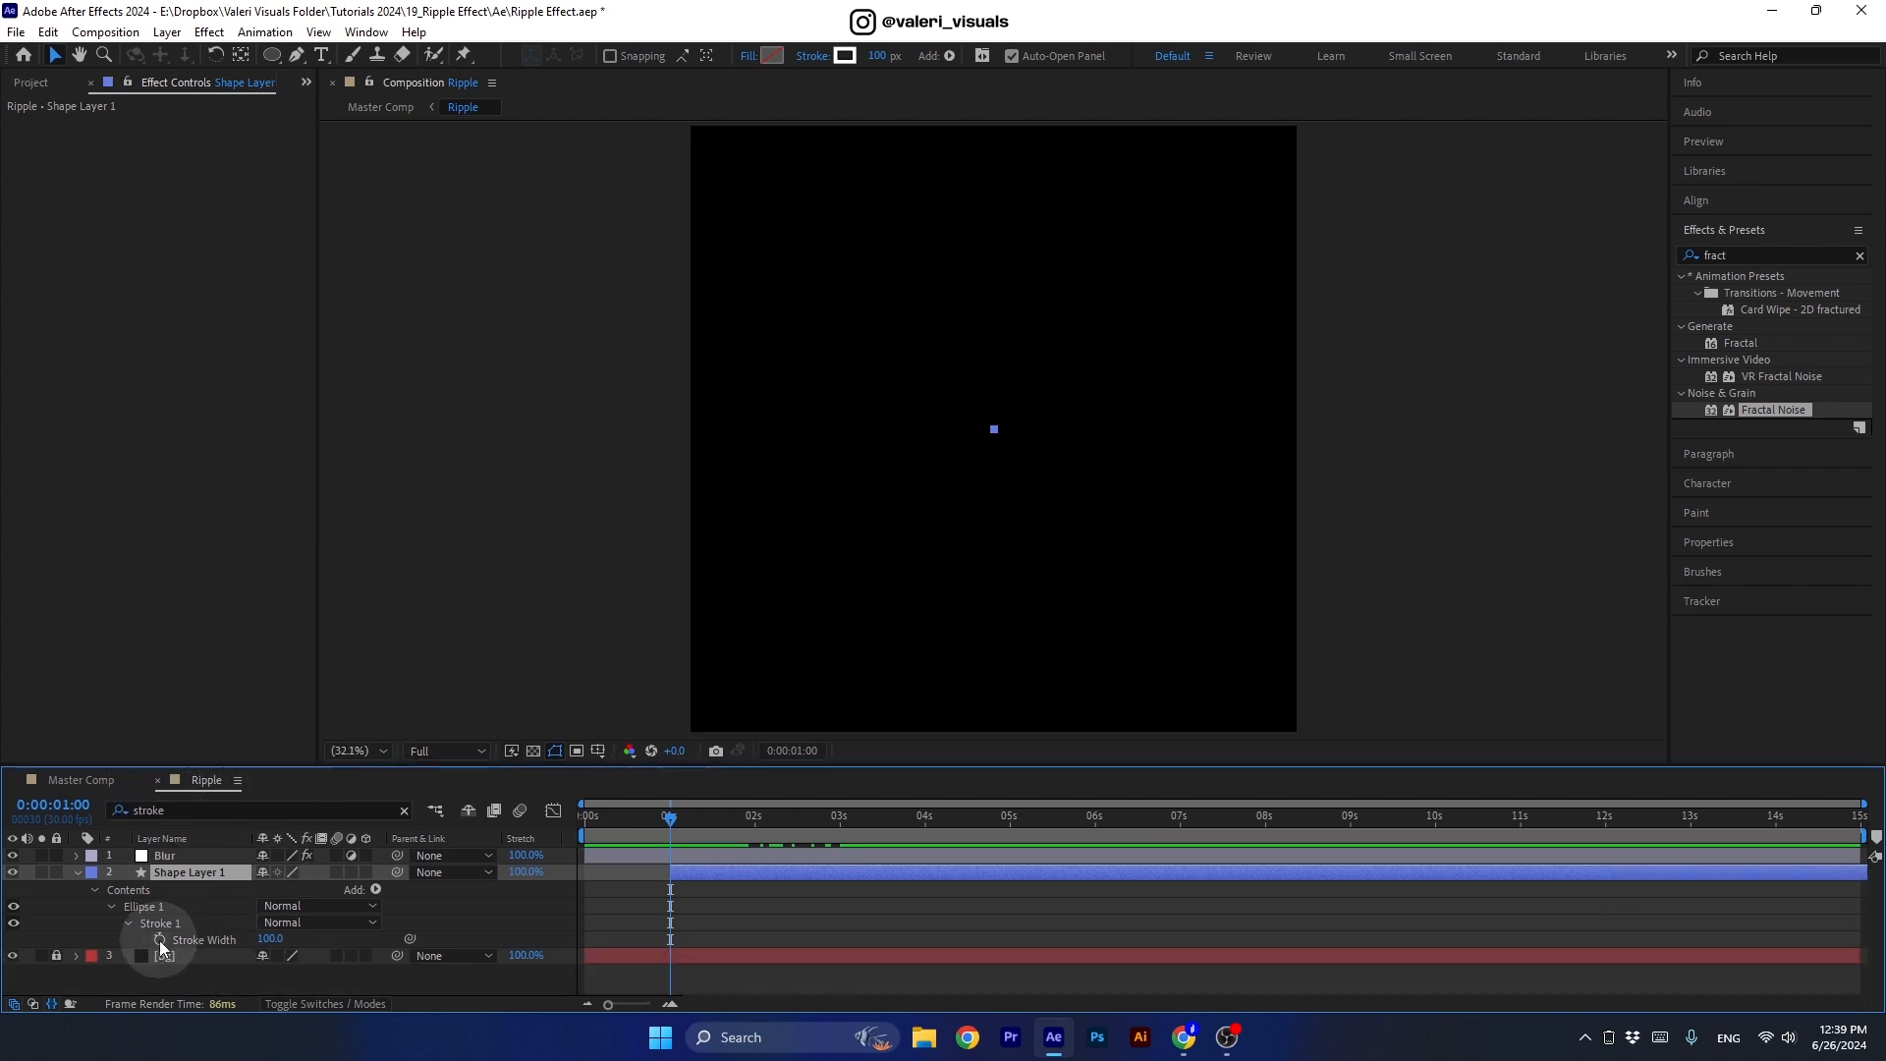
pyautogui.click(159, 941)
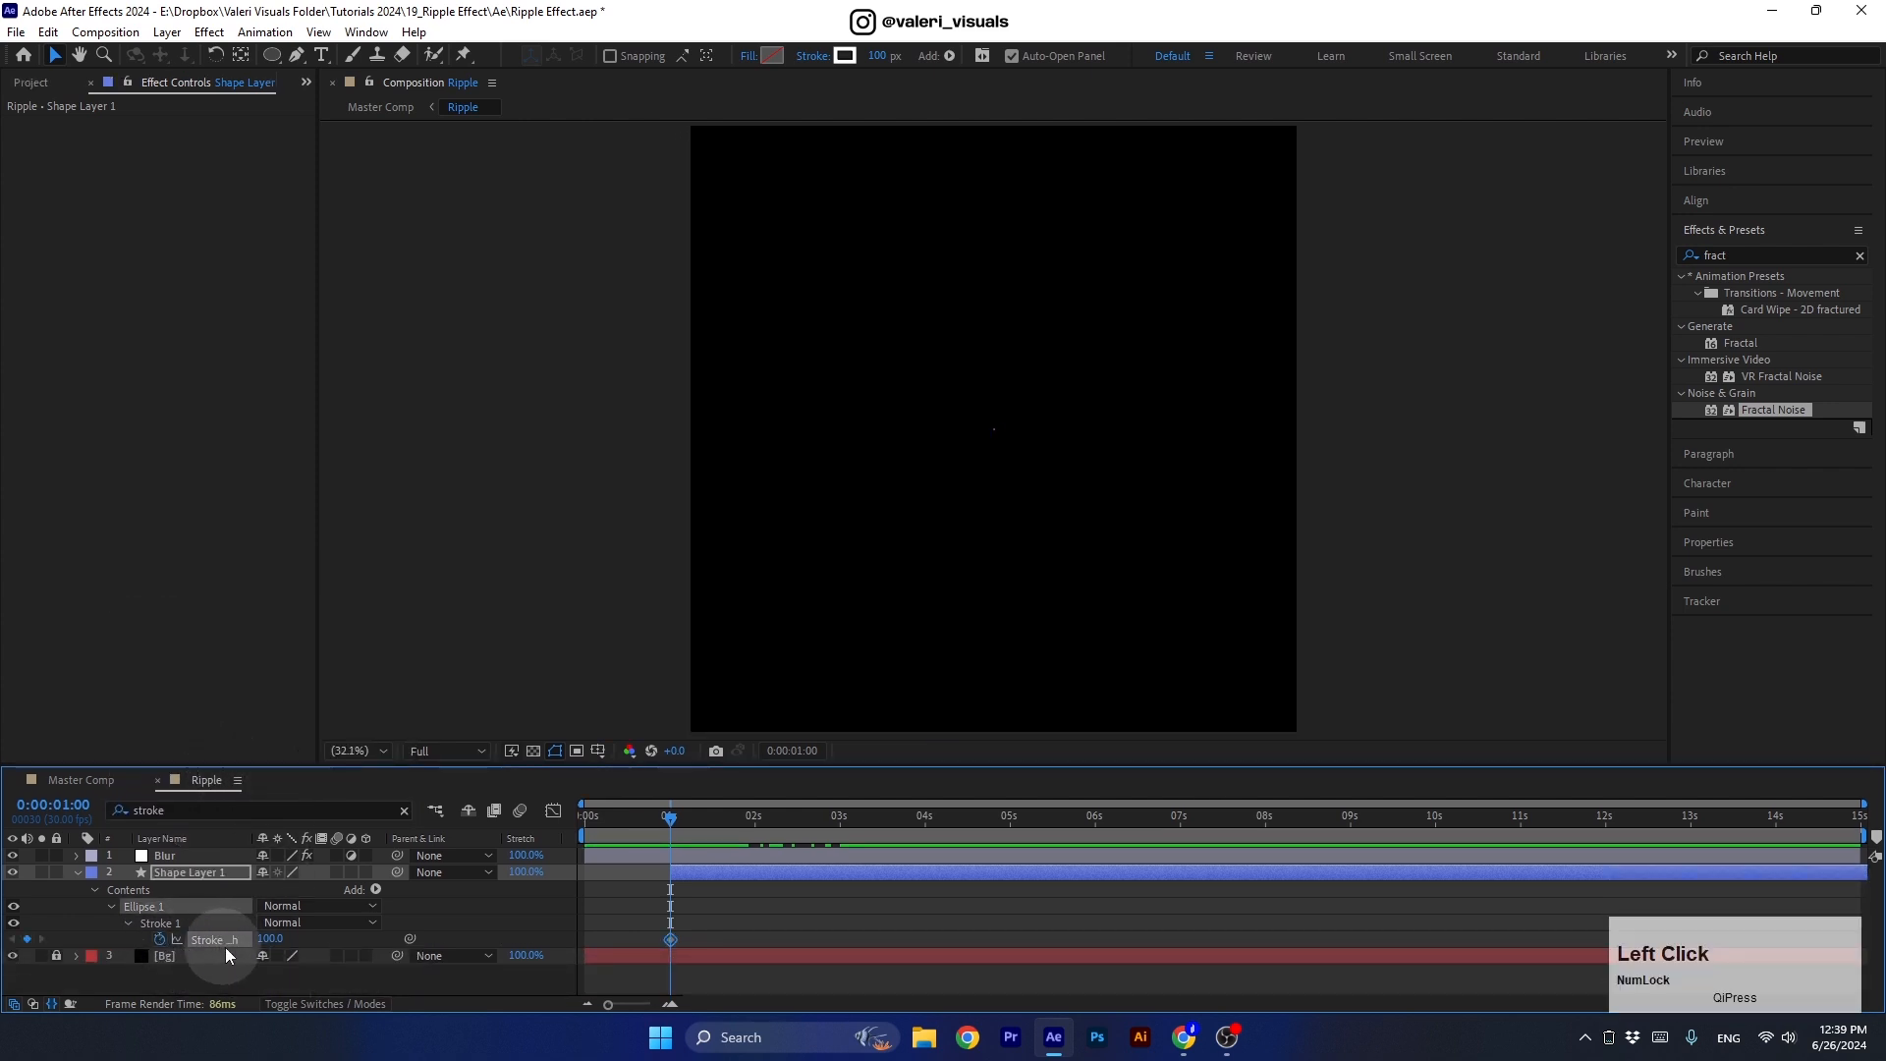
pyautogui.click(268, 938)
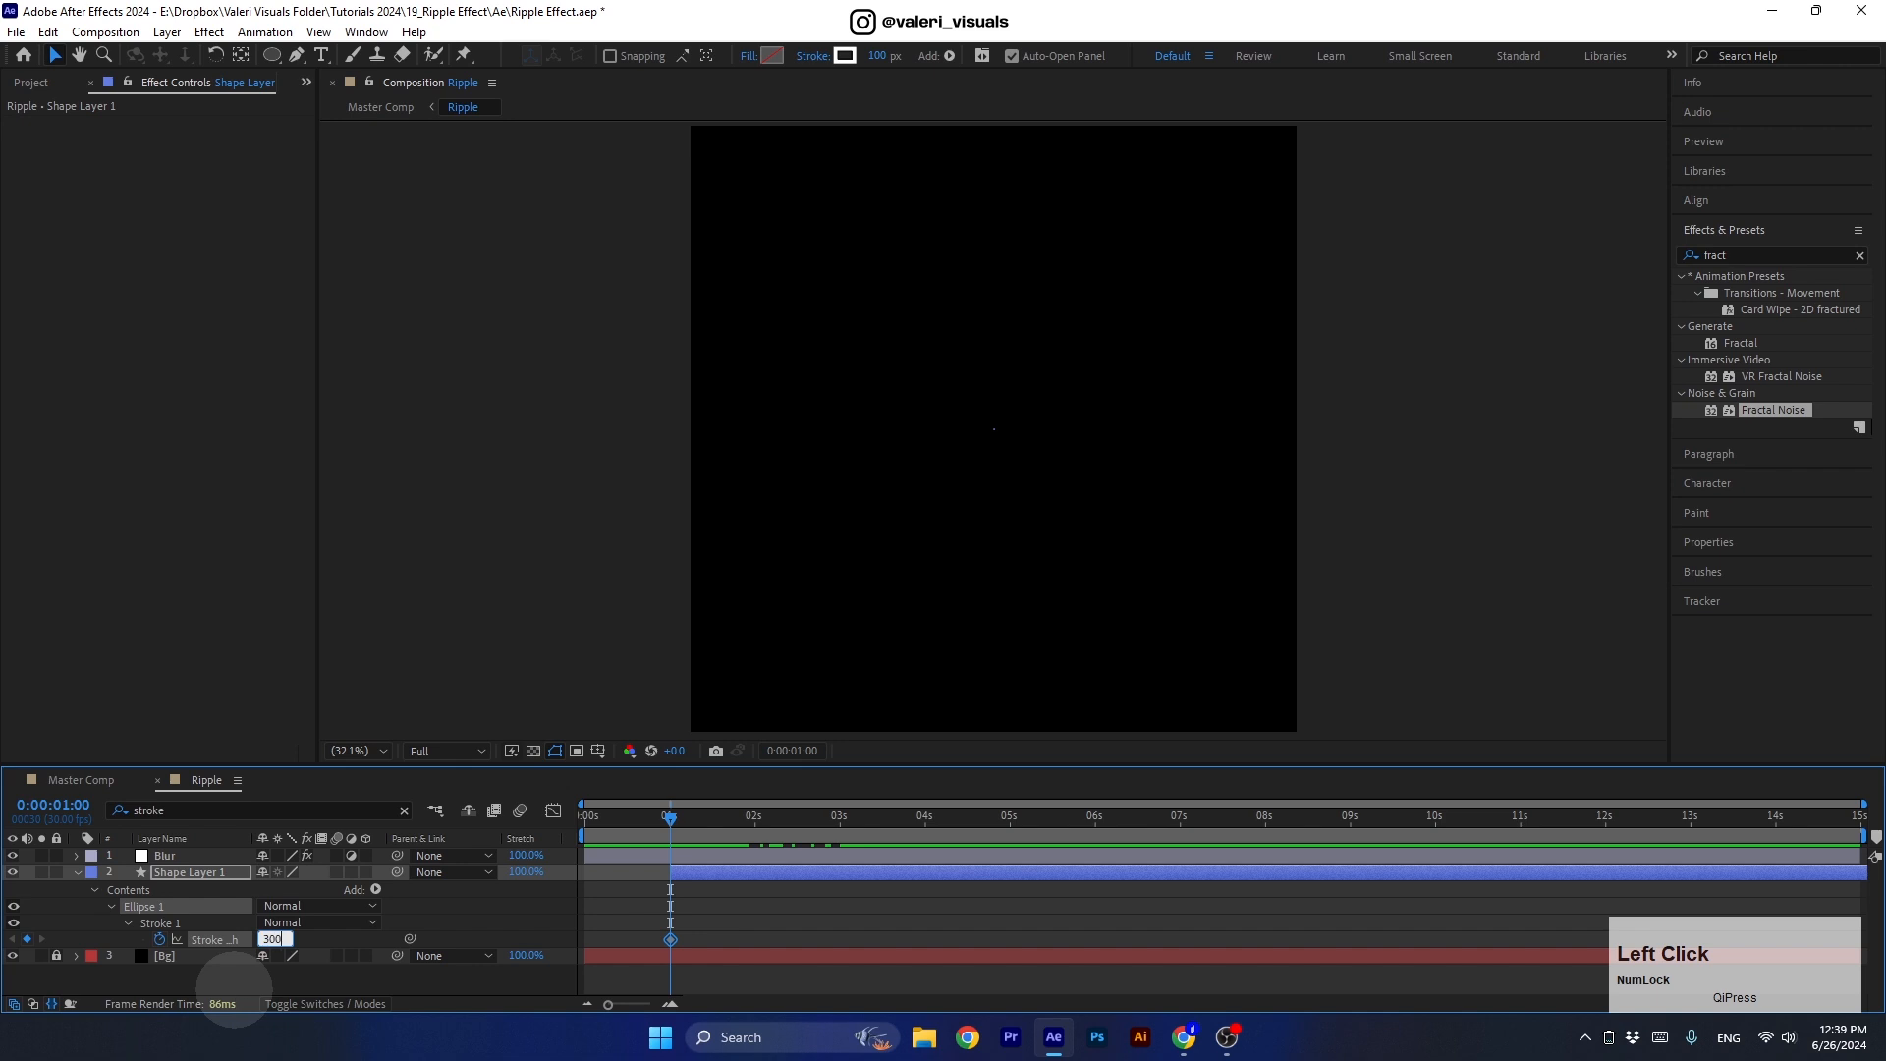
pyautogui.write('300')
pyautogui.press('Return')
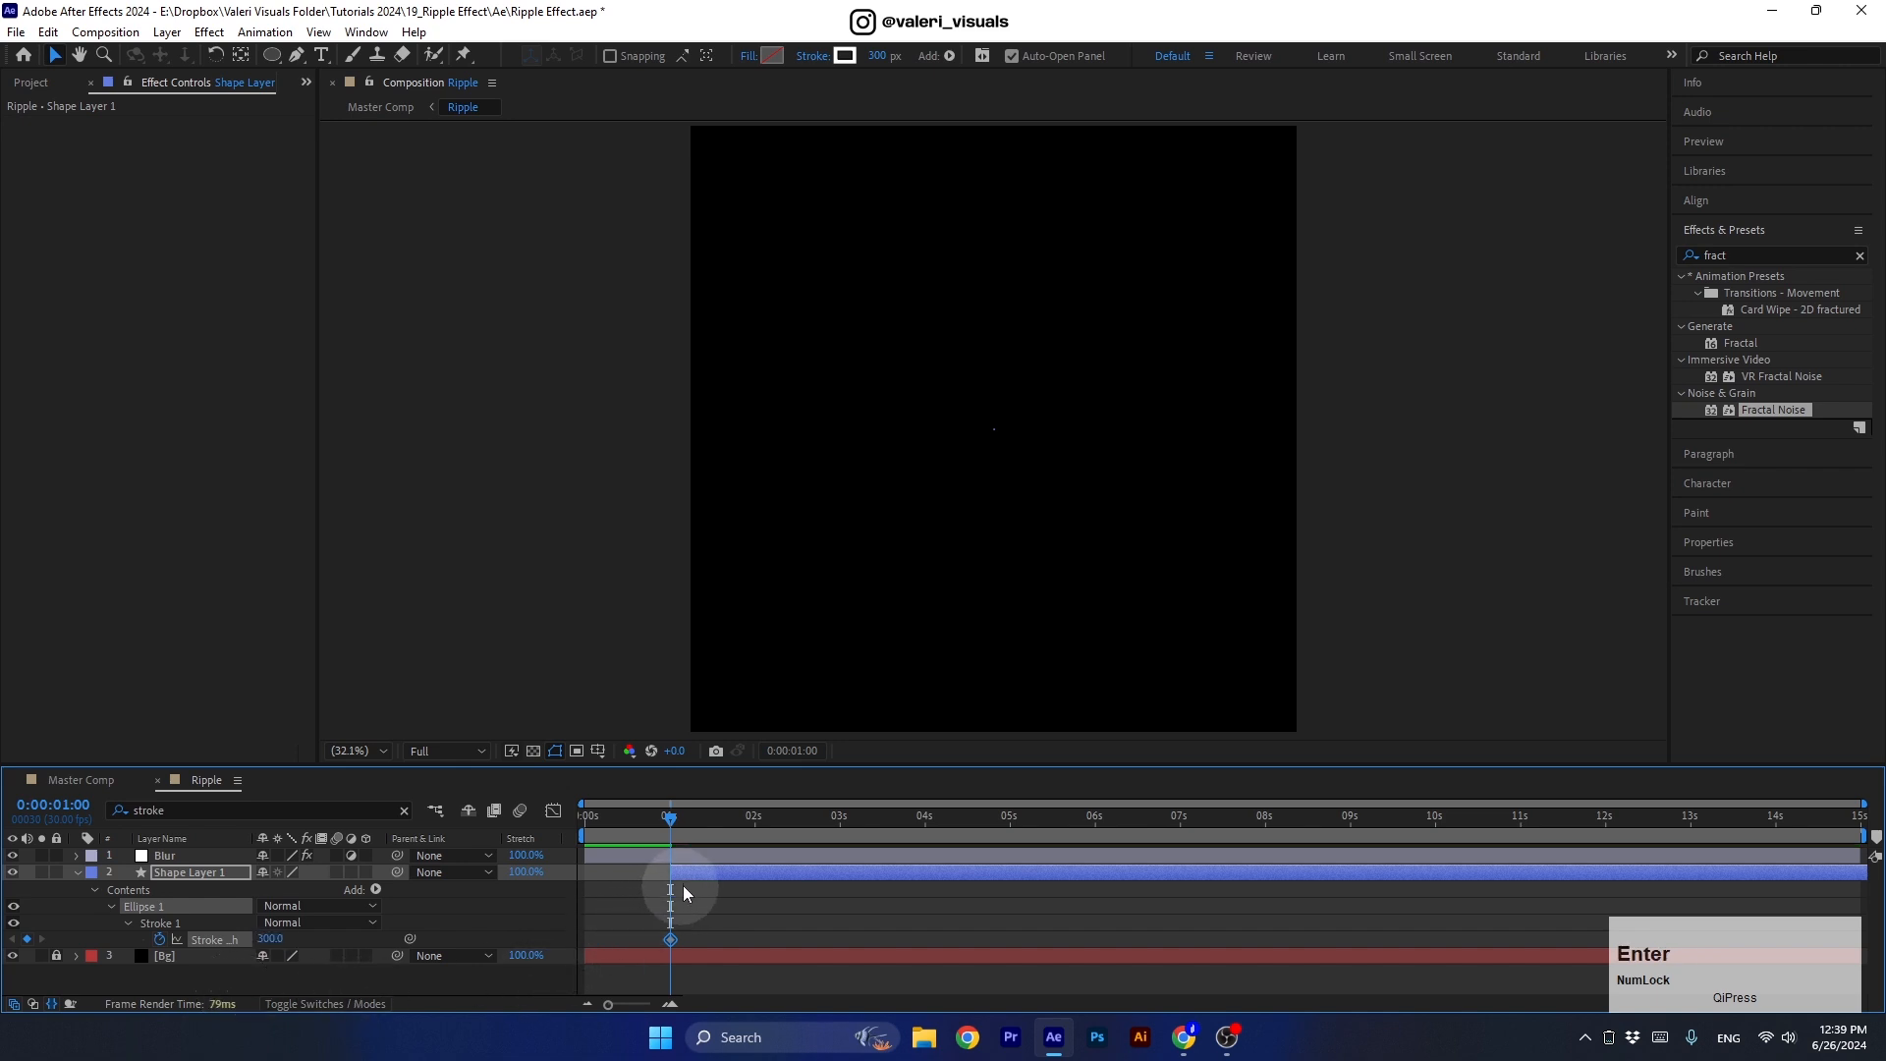
# Keyframe the Stroke Width to 0 at 3 seconds and trim the end of Shape Layer 1 to that time.
pyautogui.press('u')
pyautogui.moveTo(670, 819)
pyautogui.mouseDown()
pyautogui.moveTo(842, 841)
pyautogui.moveTo(845, 875)
pyautogui.moveTo(687, 841)
pyautogui.moveTo(871, 840)
pyautogui.moveTo(744, 859)
pyautogui.moveTo(840, 860)
pyautogui.mouseUp()
pyautogui.click(270, 888)
pyautogui.write('0')
pyautogui.press('Return')
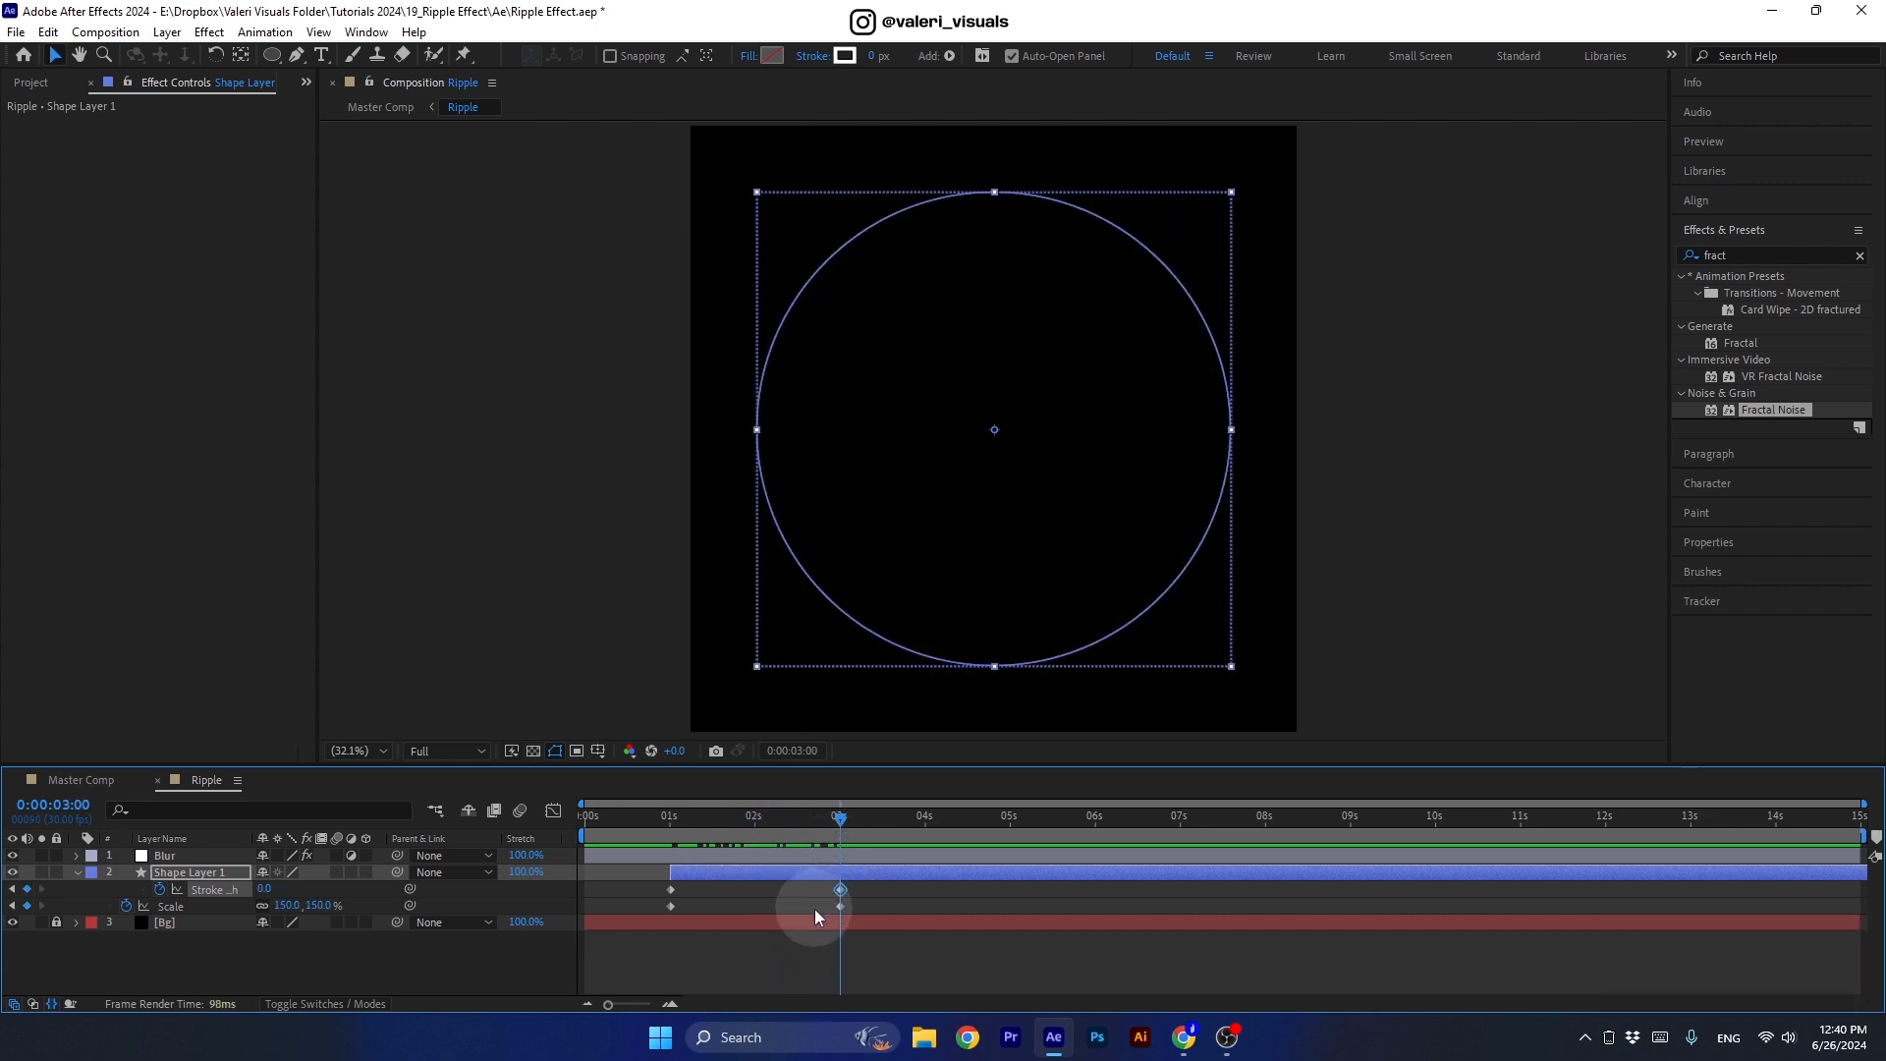
pyautogui.hotkey('alt', ']')
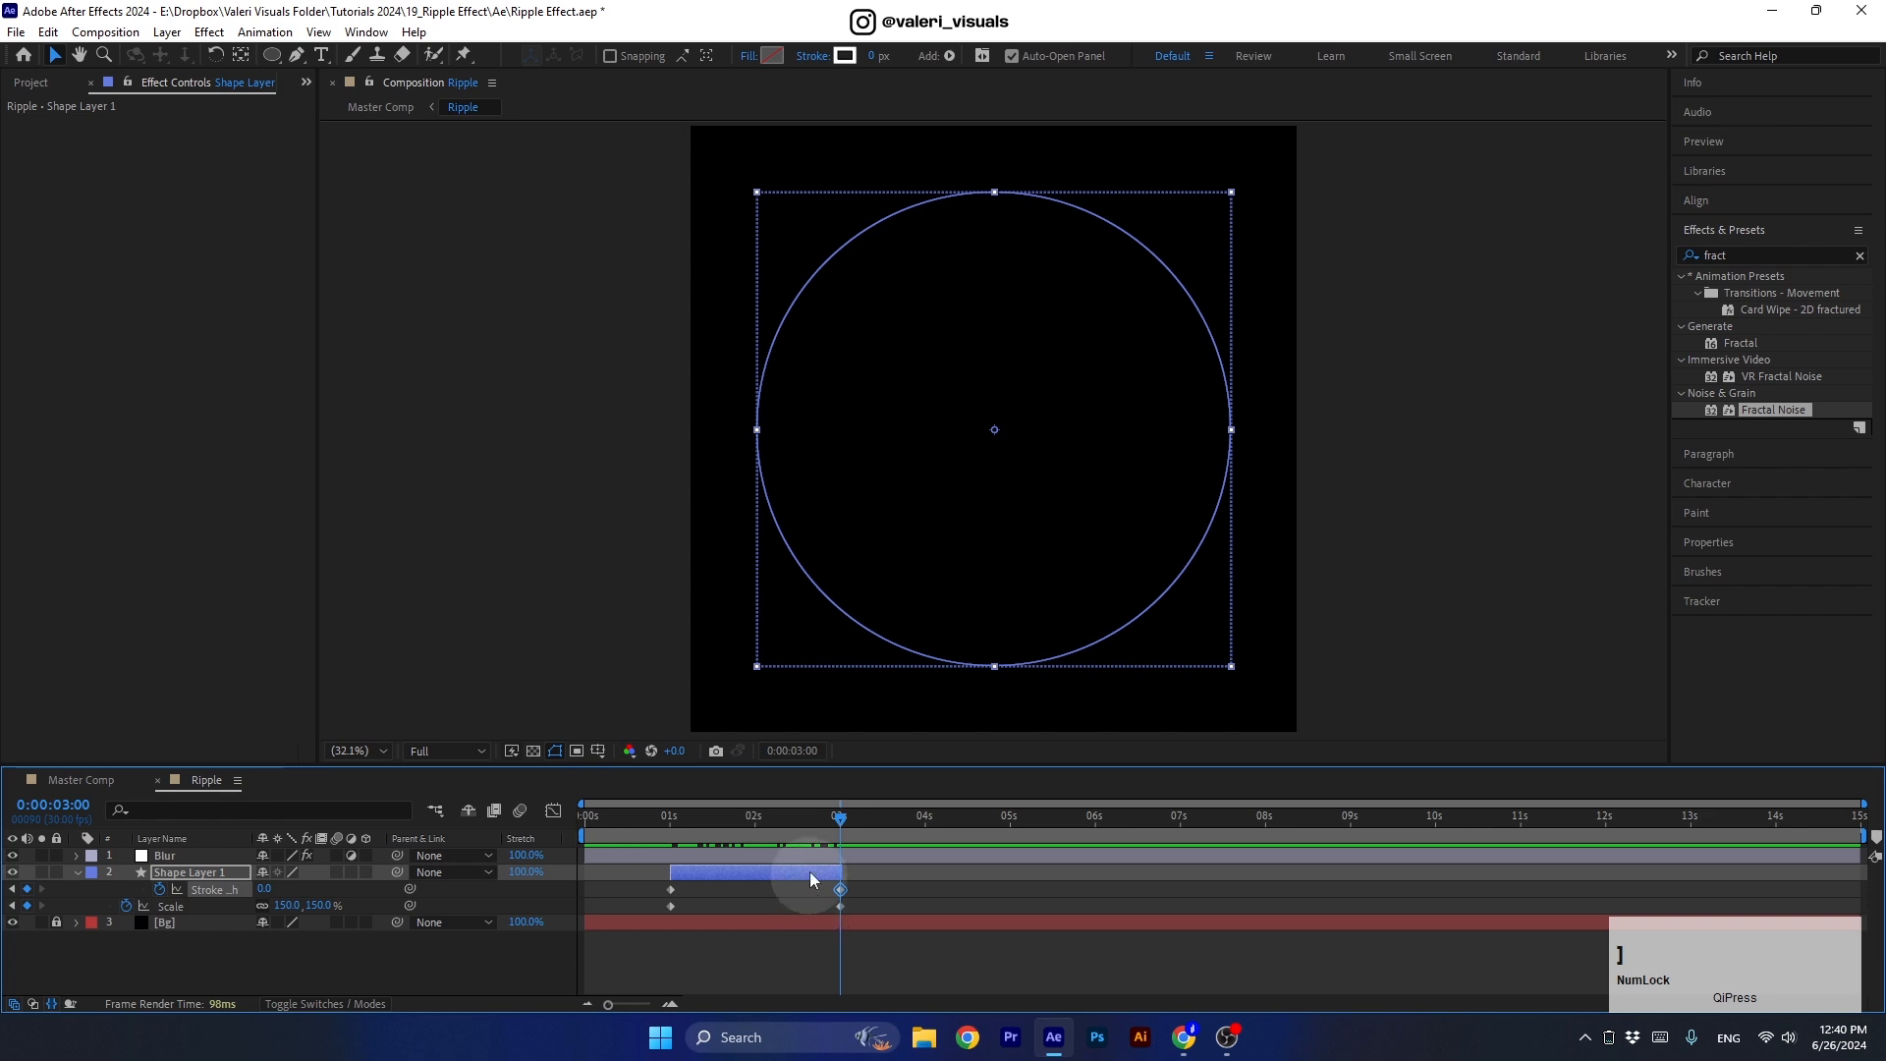
# Apply Easy Ease to all Stroke Width and Scale keyframes of Shape Layer 1.
pyautogui.moveTo(804, 823); pyautogui.dragTo(755, 835)
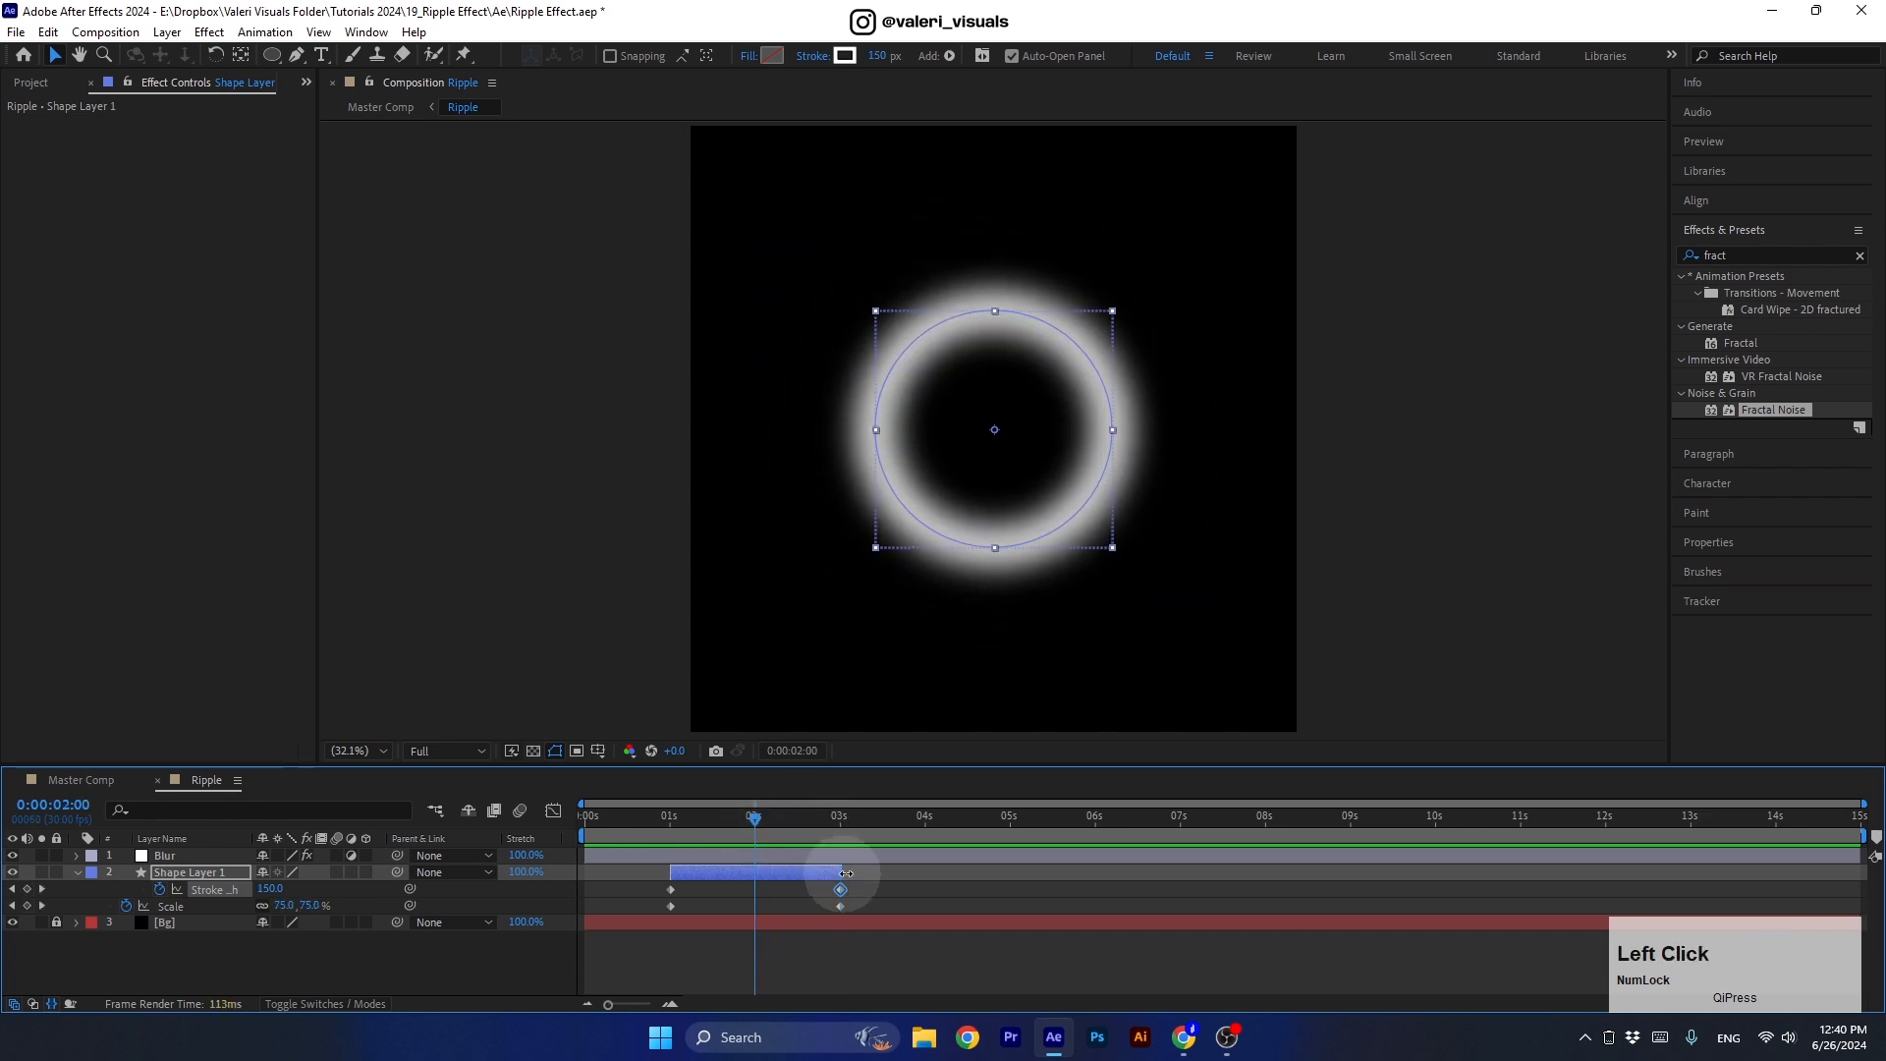
pyautogui.moveTo(866, 883); pyautogui.dragTo(642, 939)
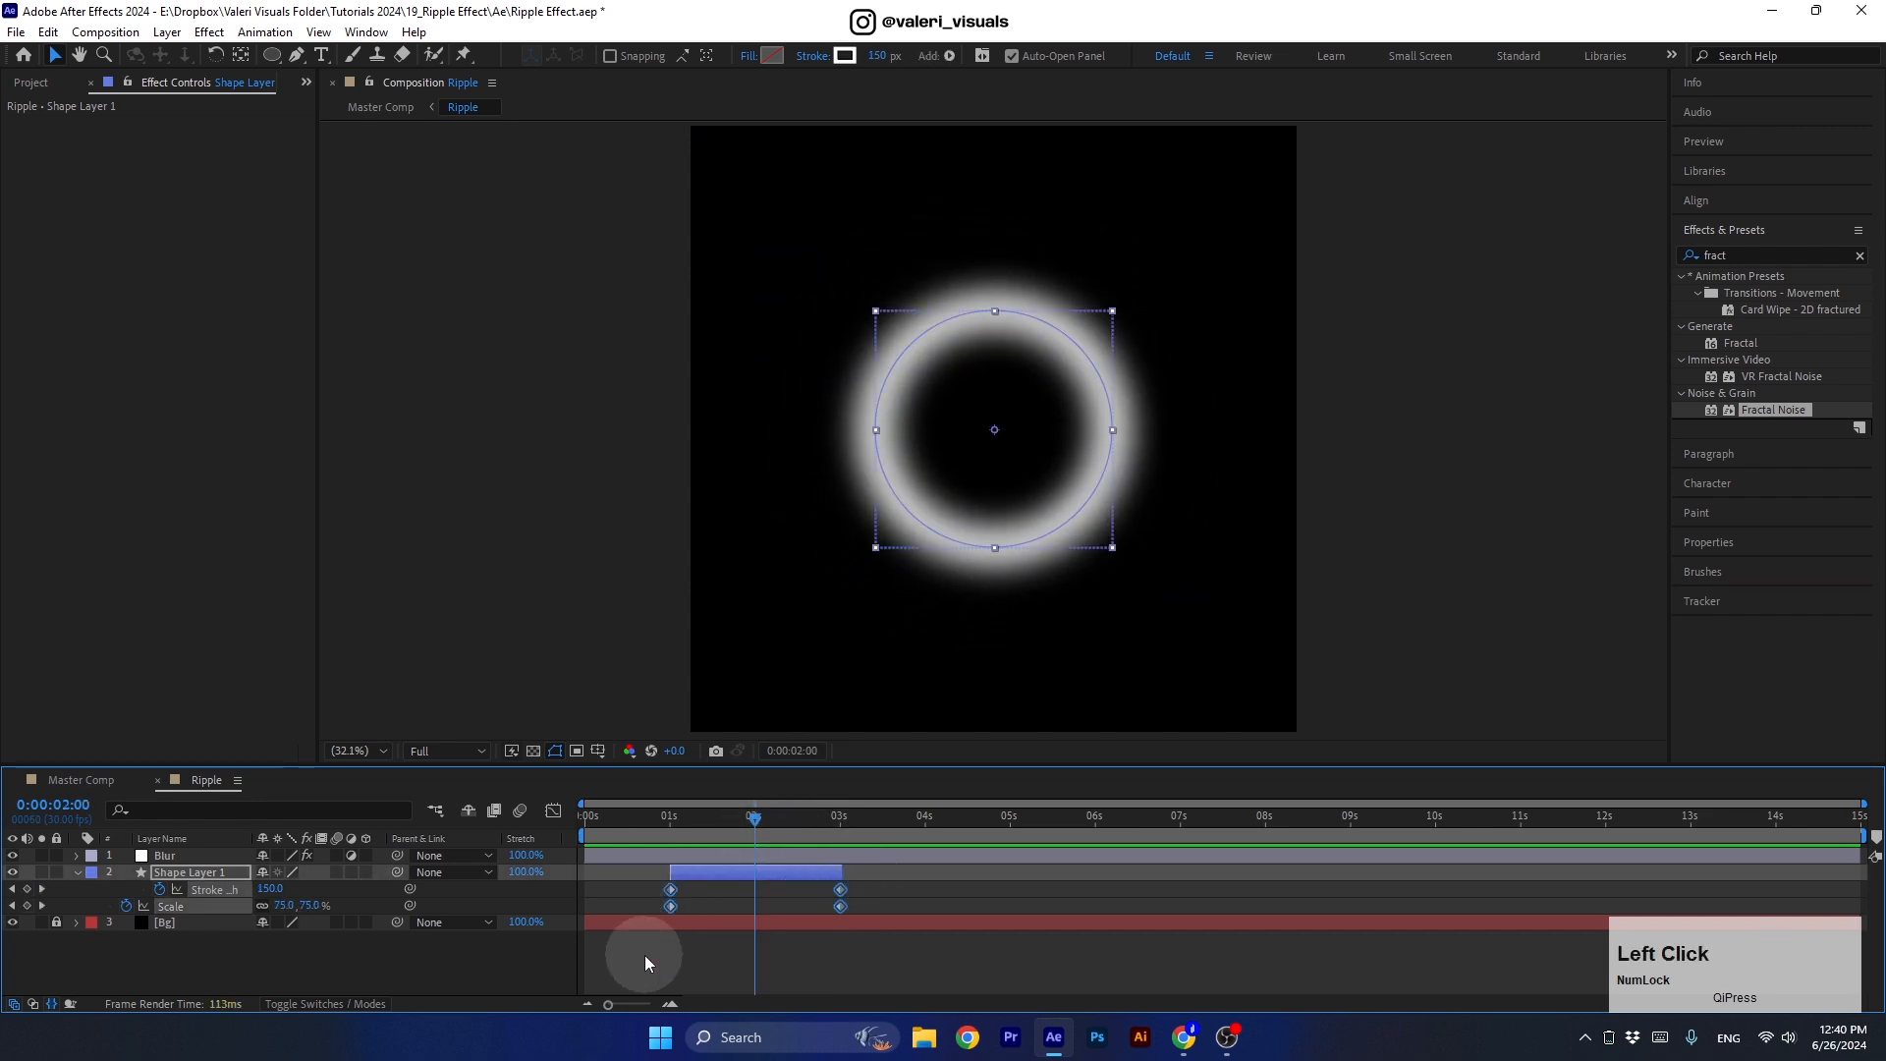
pyautogui.rightClick(671, 905)
pyautogui.moveTo(776, 891)
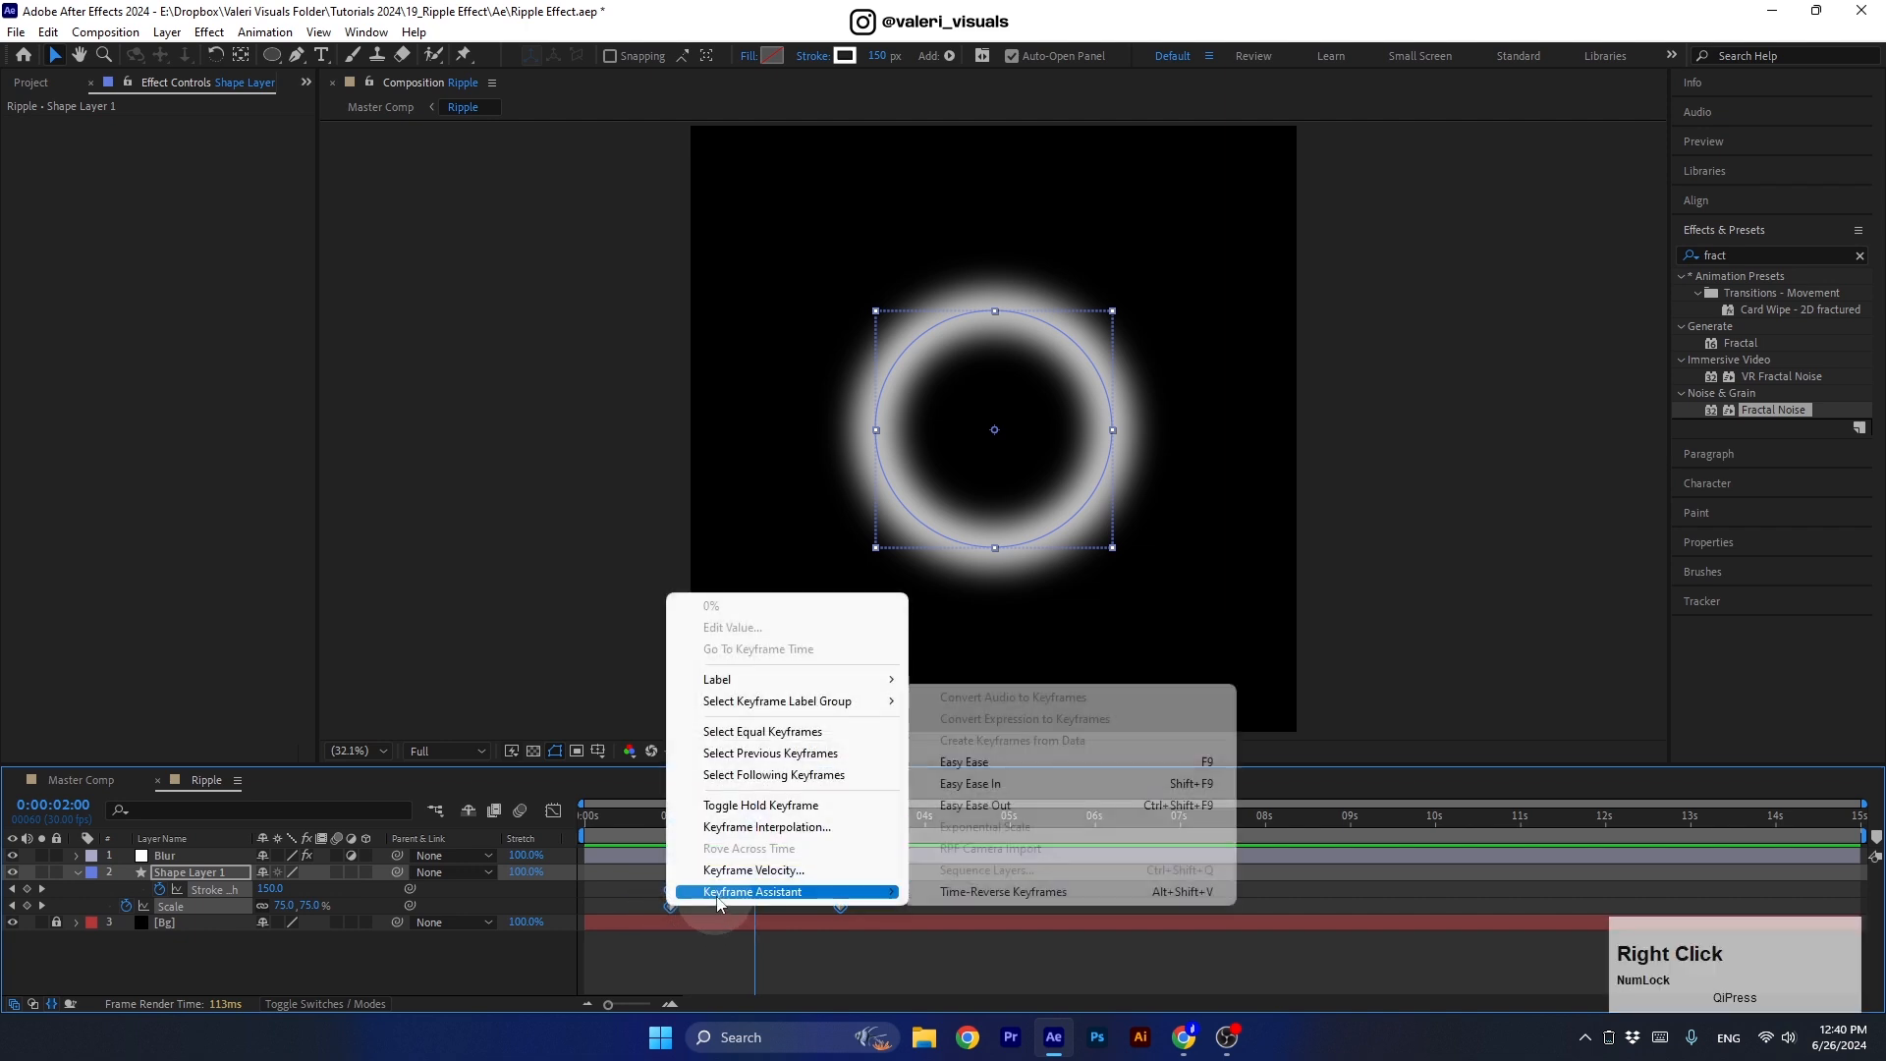
pyautogui.click(958, 763)
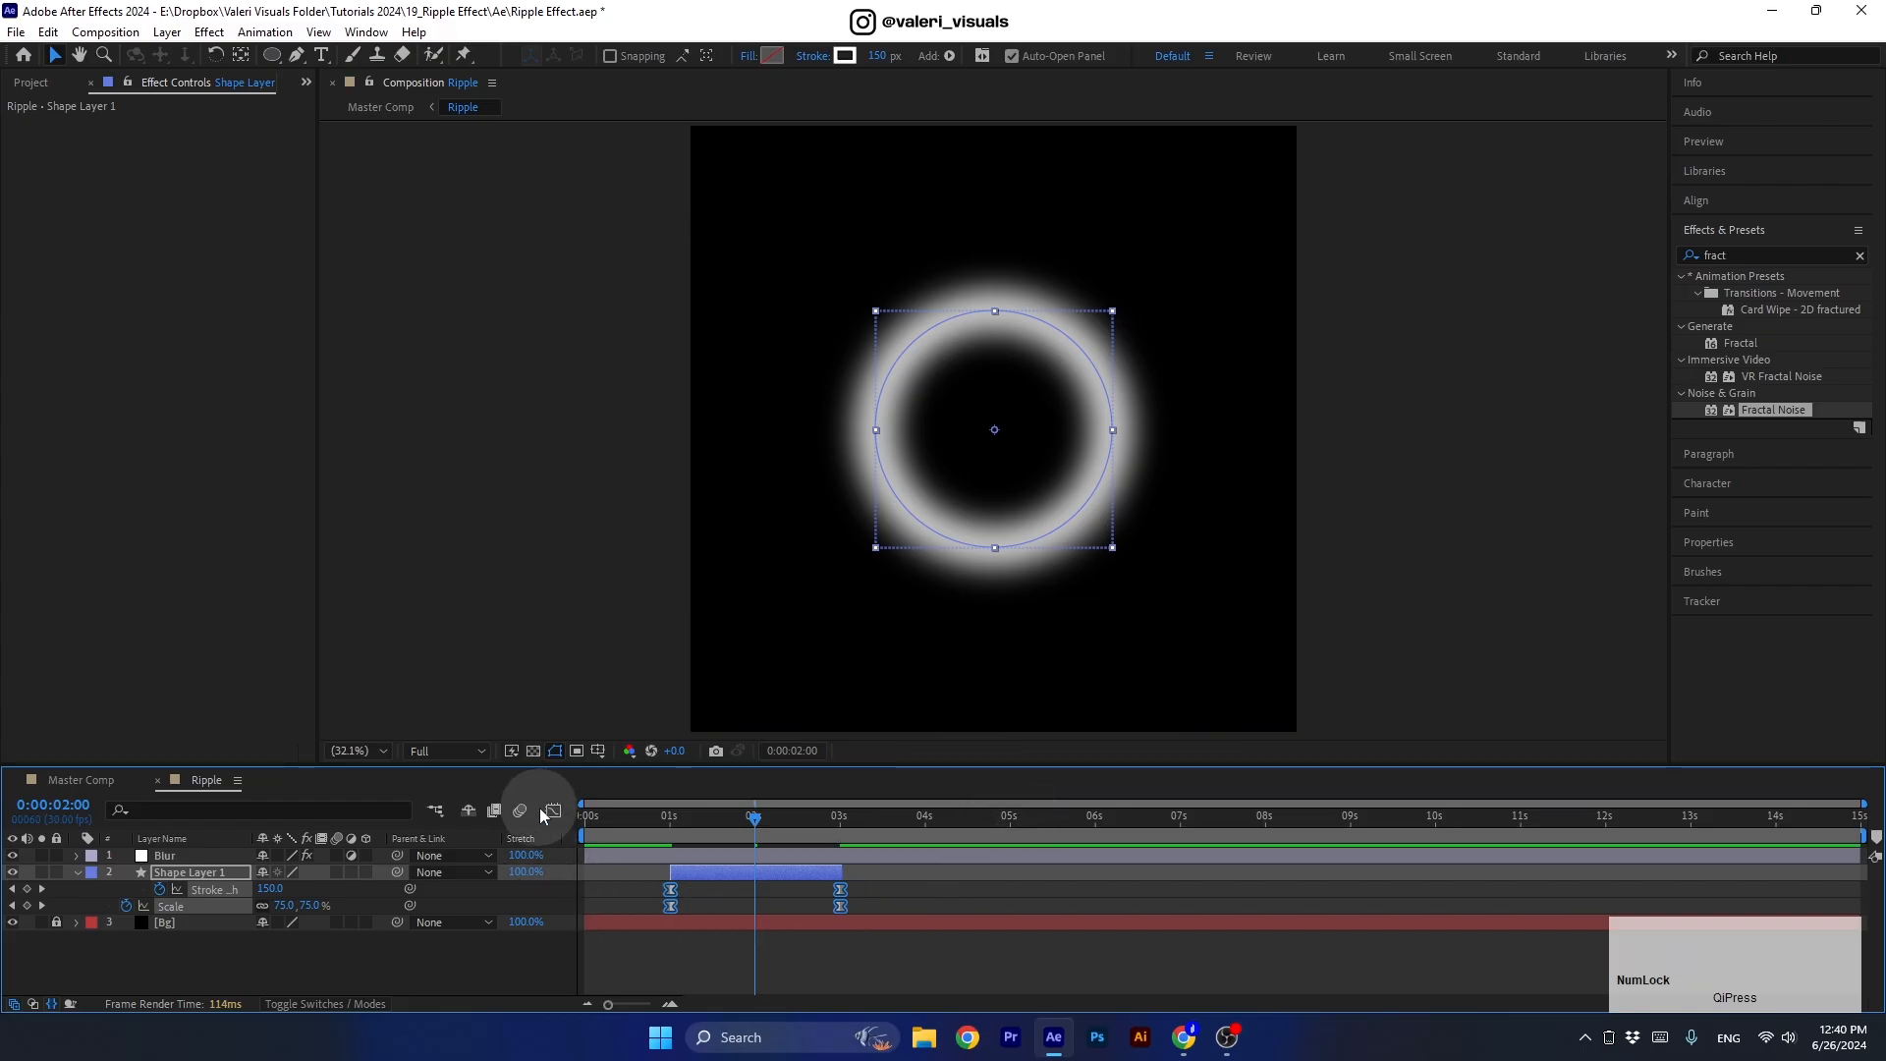
# Reshape the speed graph of Shape Layer 1's Scale and Stroke Width to peak just after 1 second and decelerate gradually towards 3 seconds.
pyautogui.click(553, 811)
pyautogui.rightClick(626, 862)
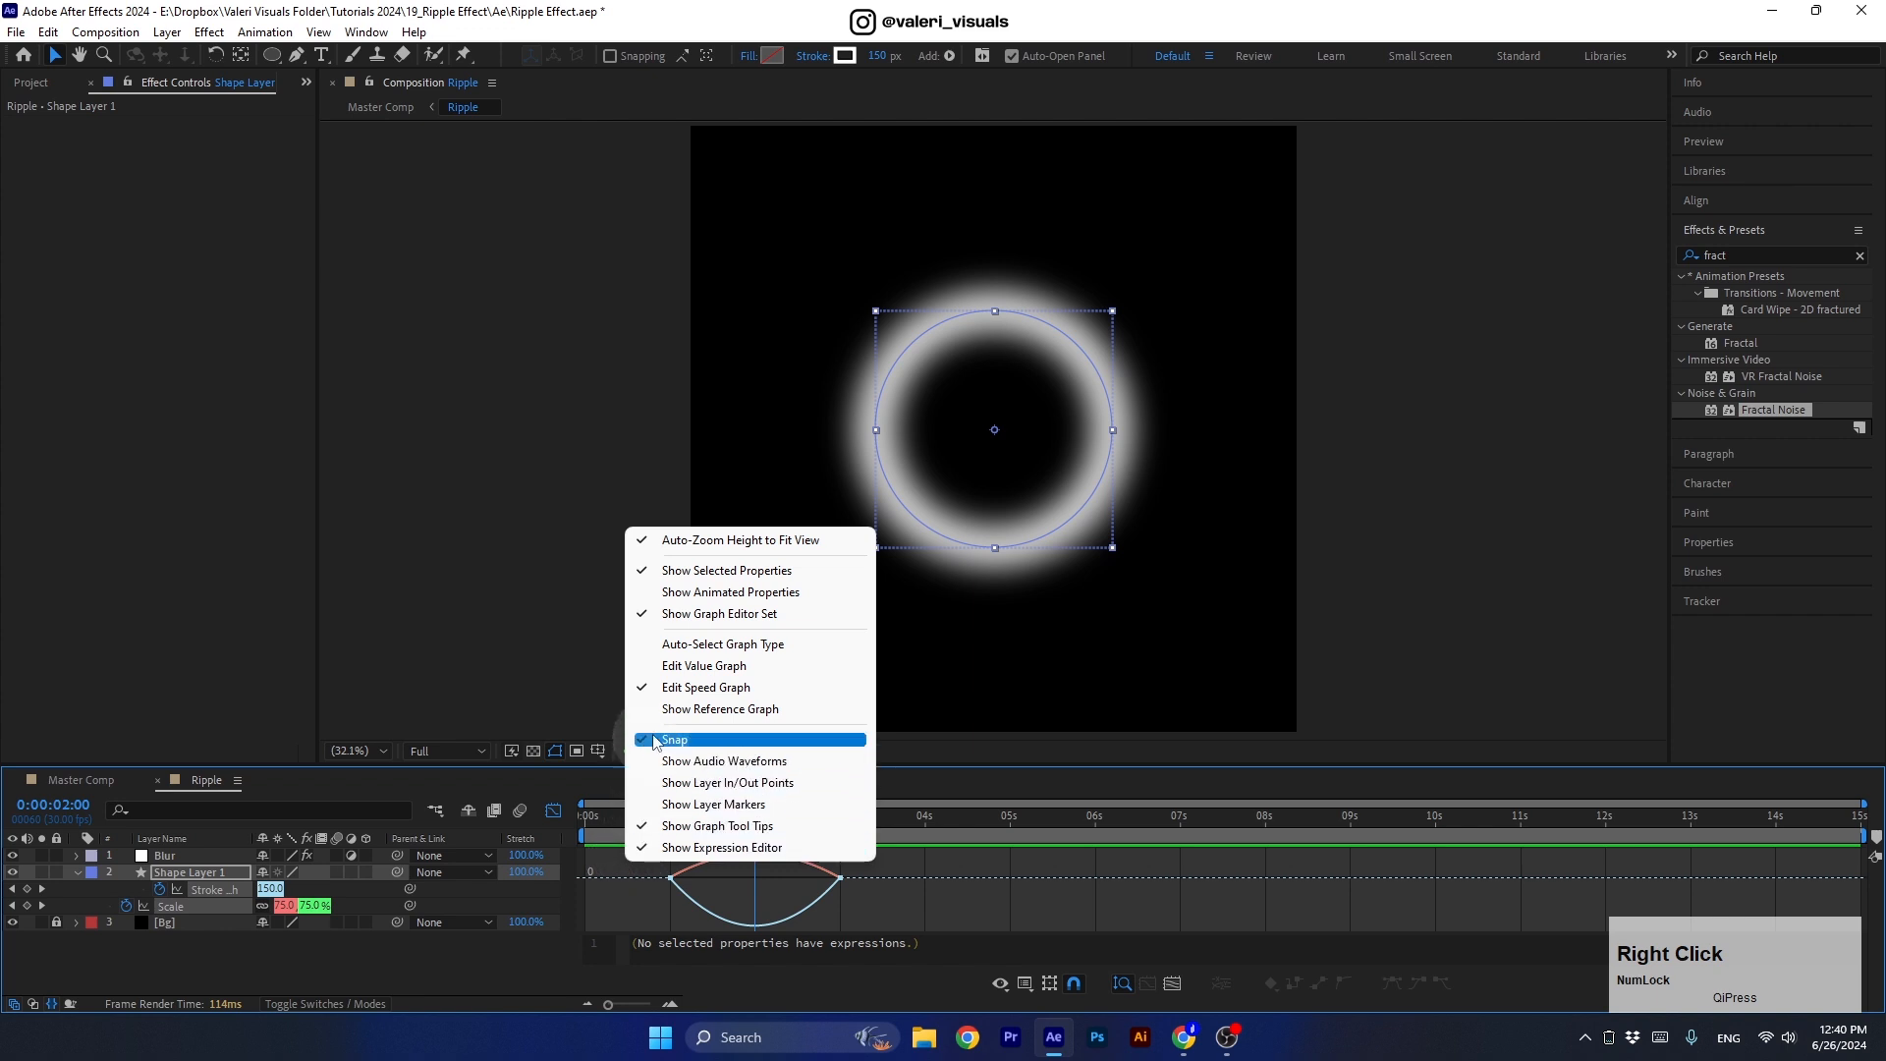
pyautogui.click(673, 690)
pyautogui.click(809, 889)
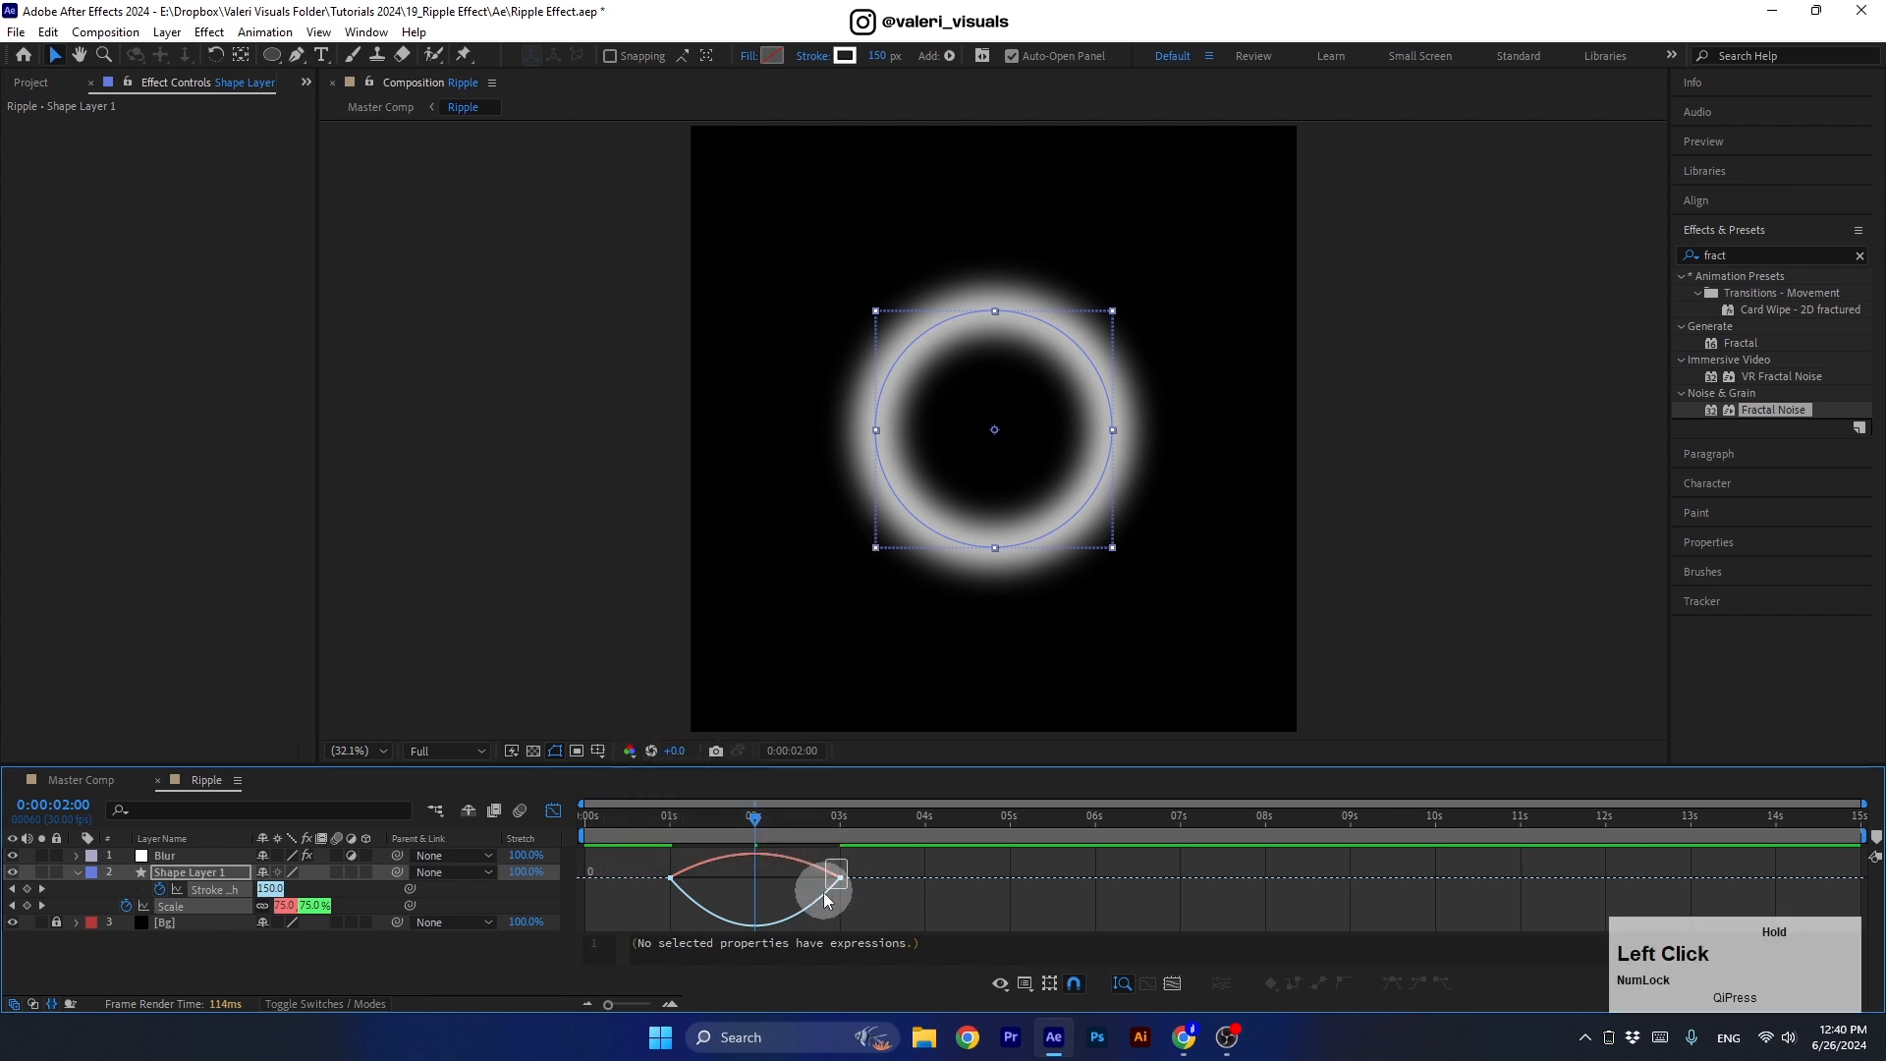
pyautogui.moveTo(811, 876)
pyautogui.mouseDown()
pyautogui.moveTo(664, 881)
pyautogui.moveTo(675, 833)
pyautogui.moveTo(697, 828)
pyautogui.moveTo(662, 835)
pyautogui.mouseUp()
pyautogui.press('space')
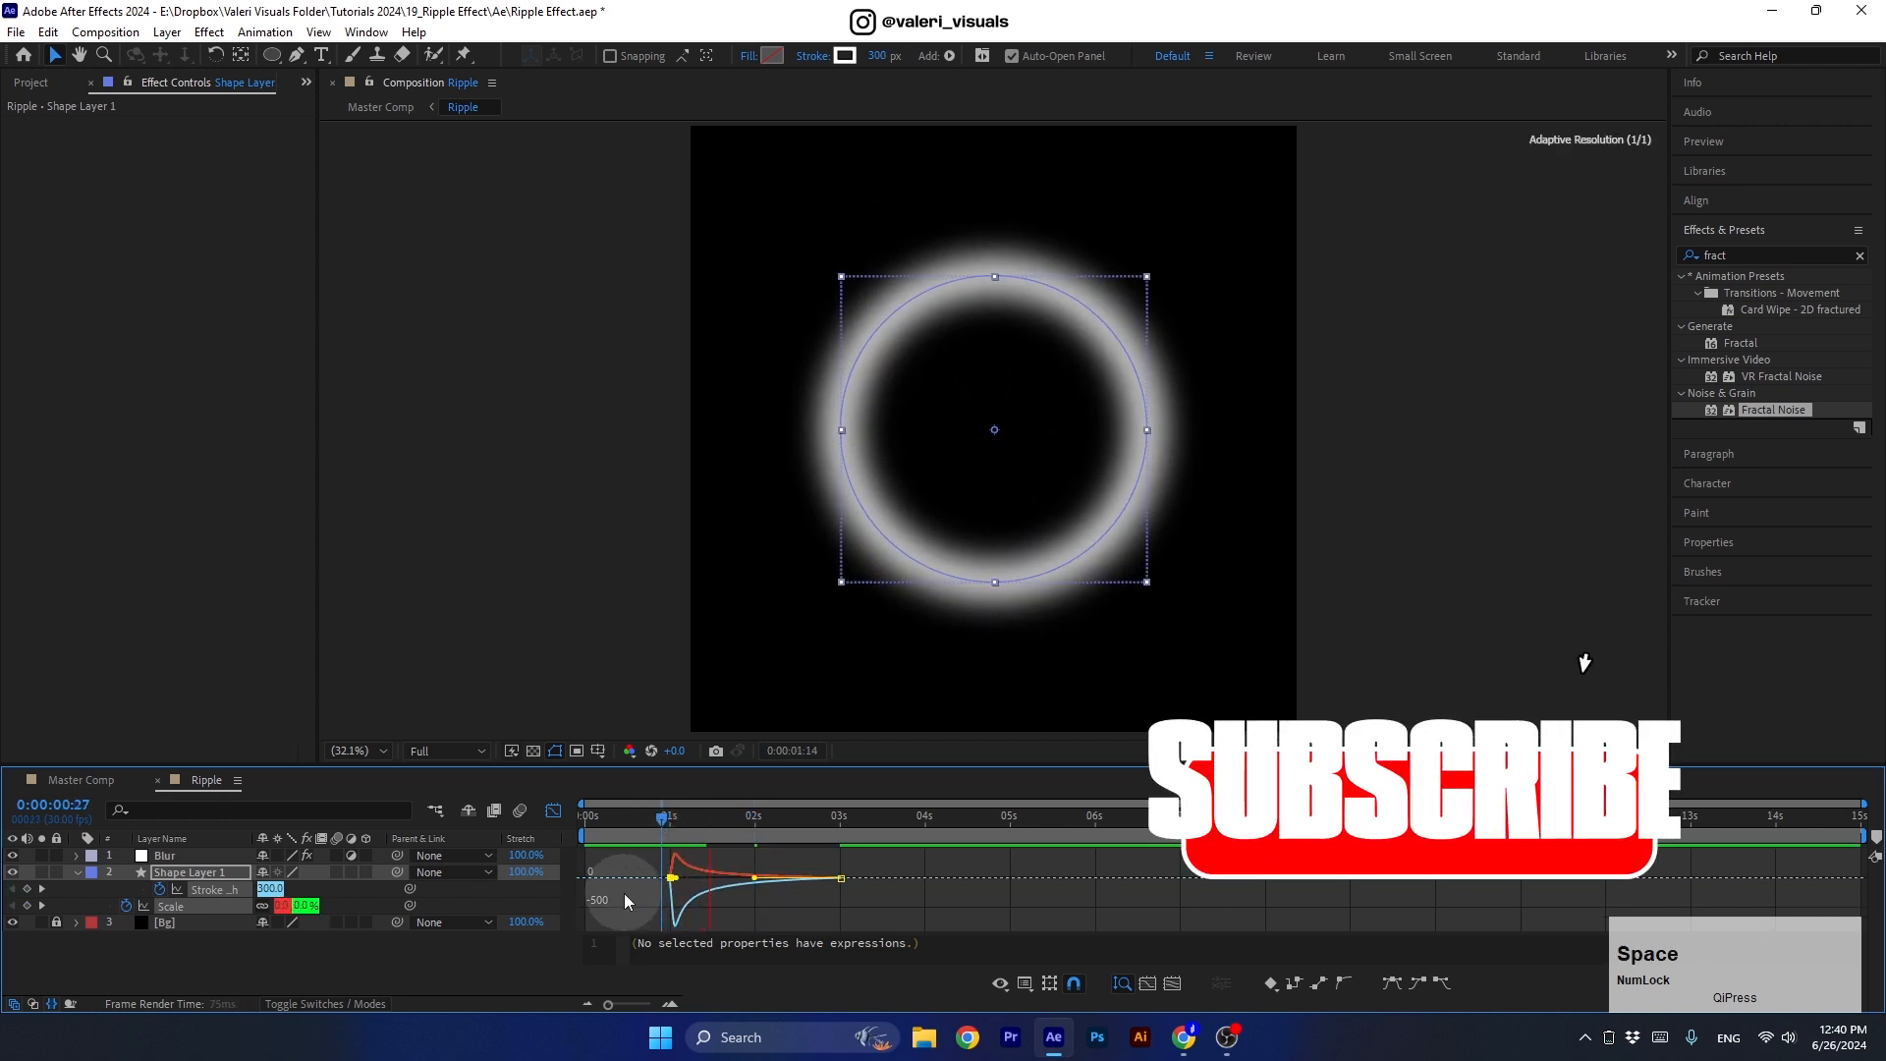
pyautogui.moveTo(717, 811); pyautogui.dragTo(553, 851)
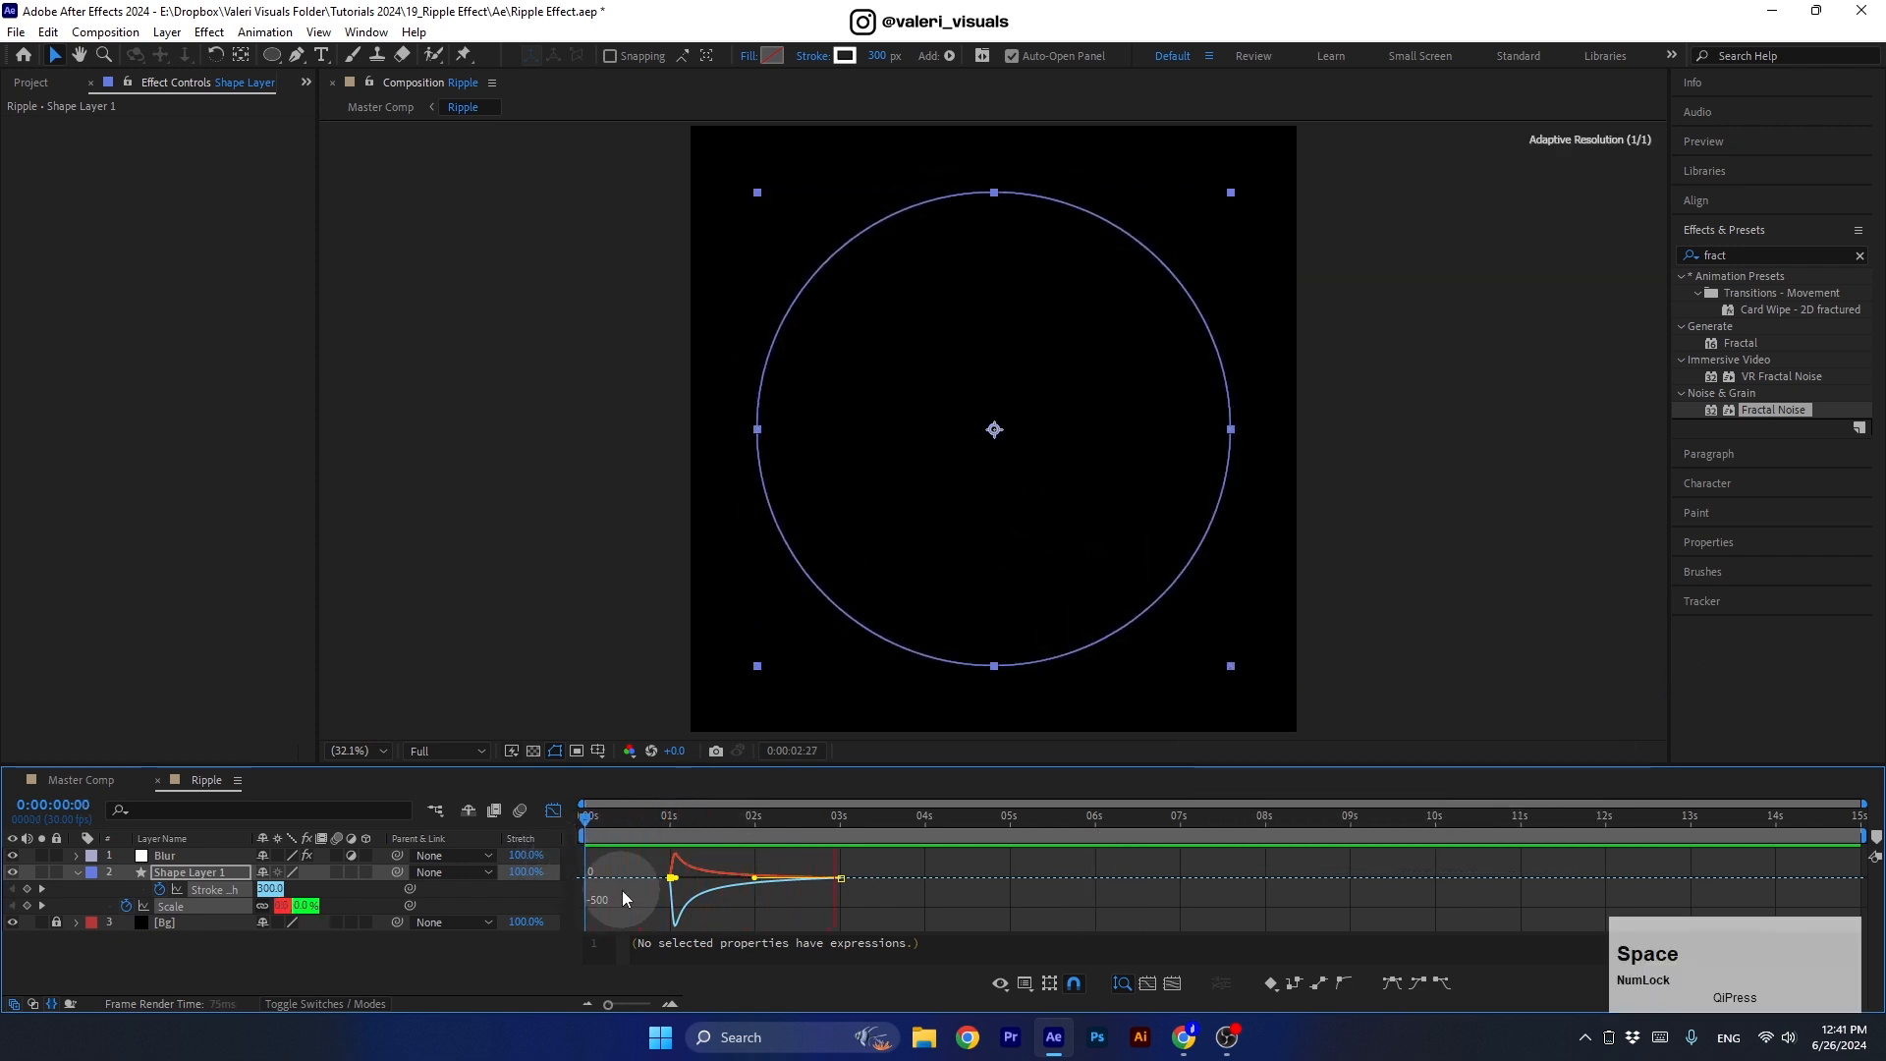
pyautogui.click(553, 810)
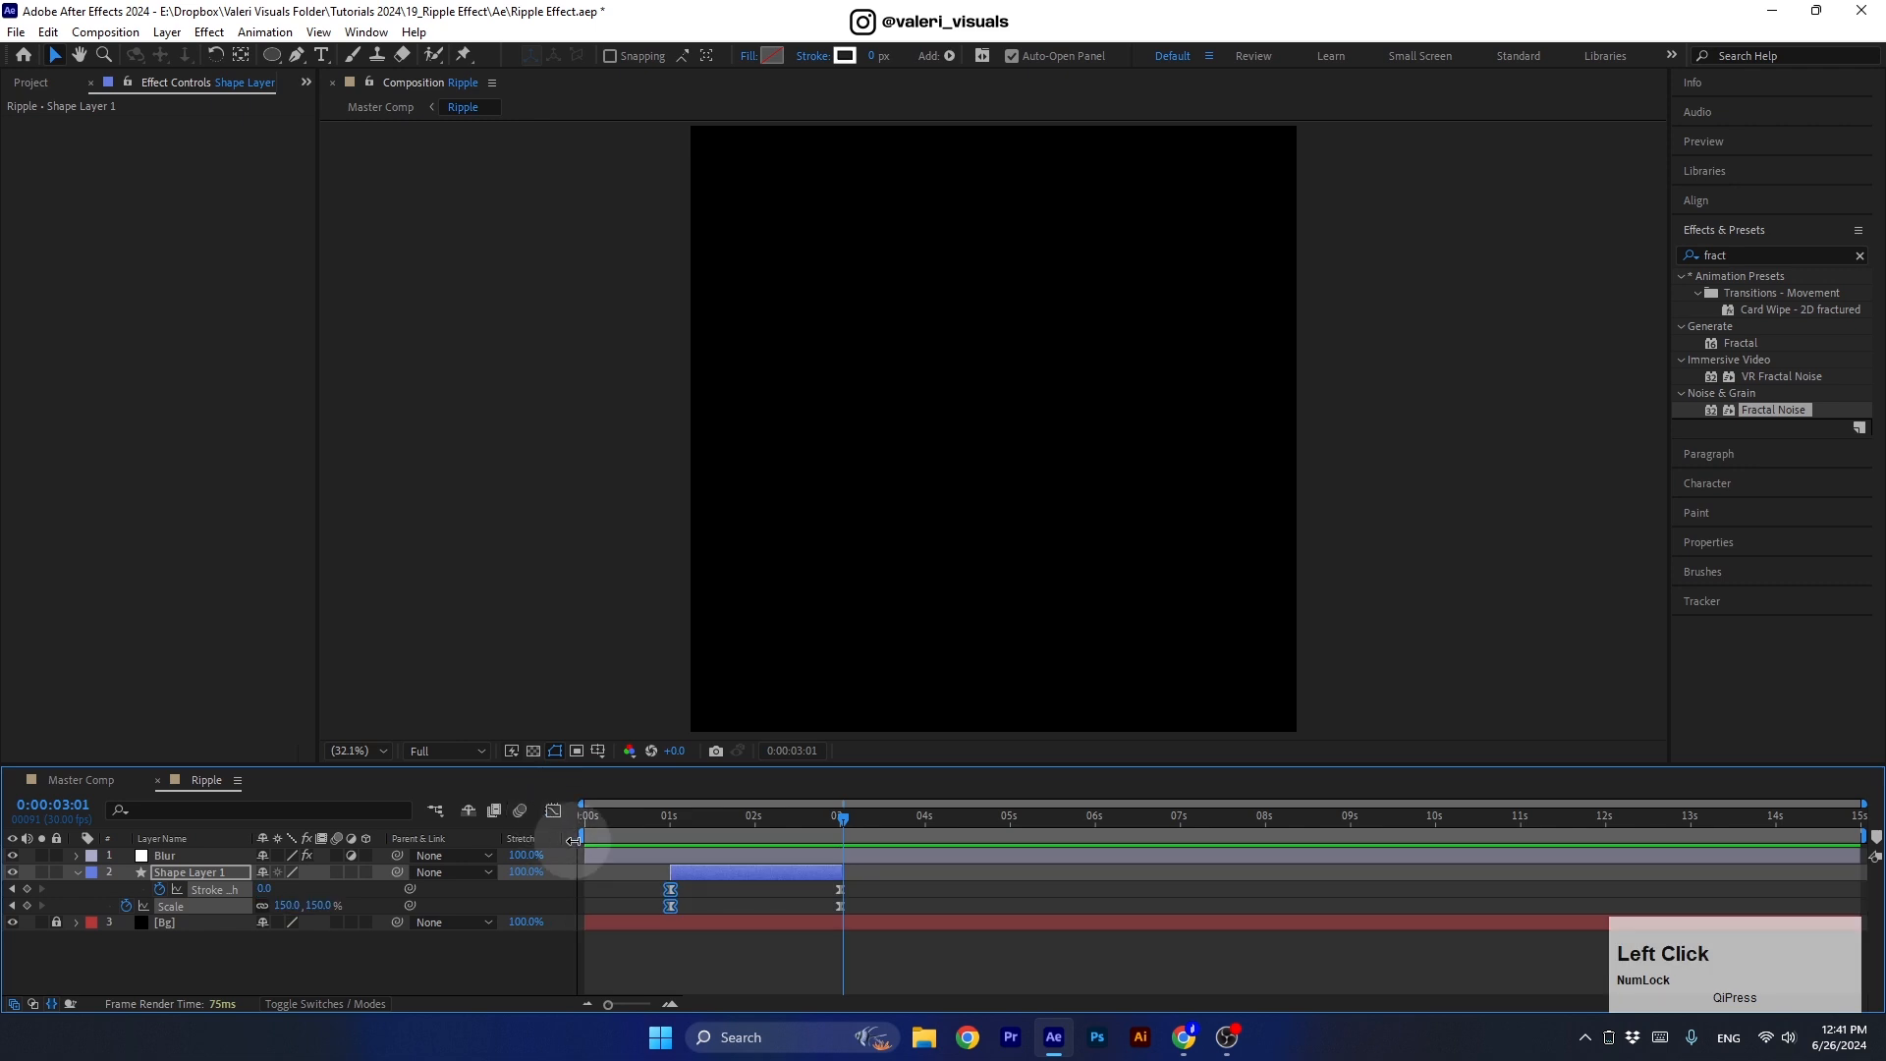
# Return to the Master Comp and preview the ripple animation from the start.
pyautogui.click(687, 825)
pyautogui.click(102, 781)
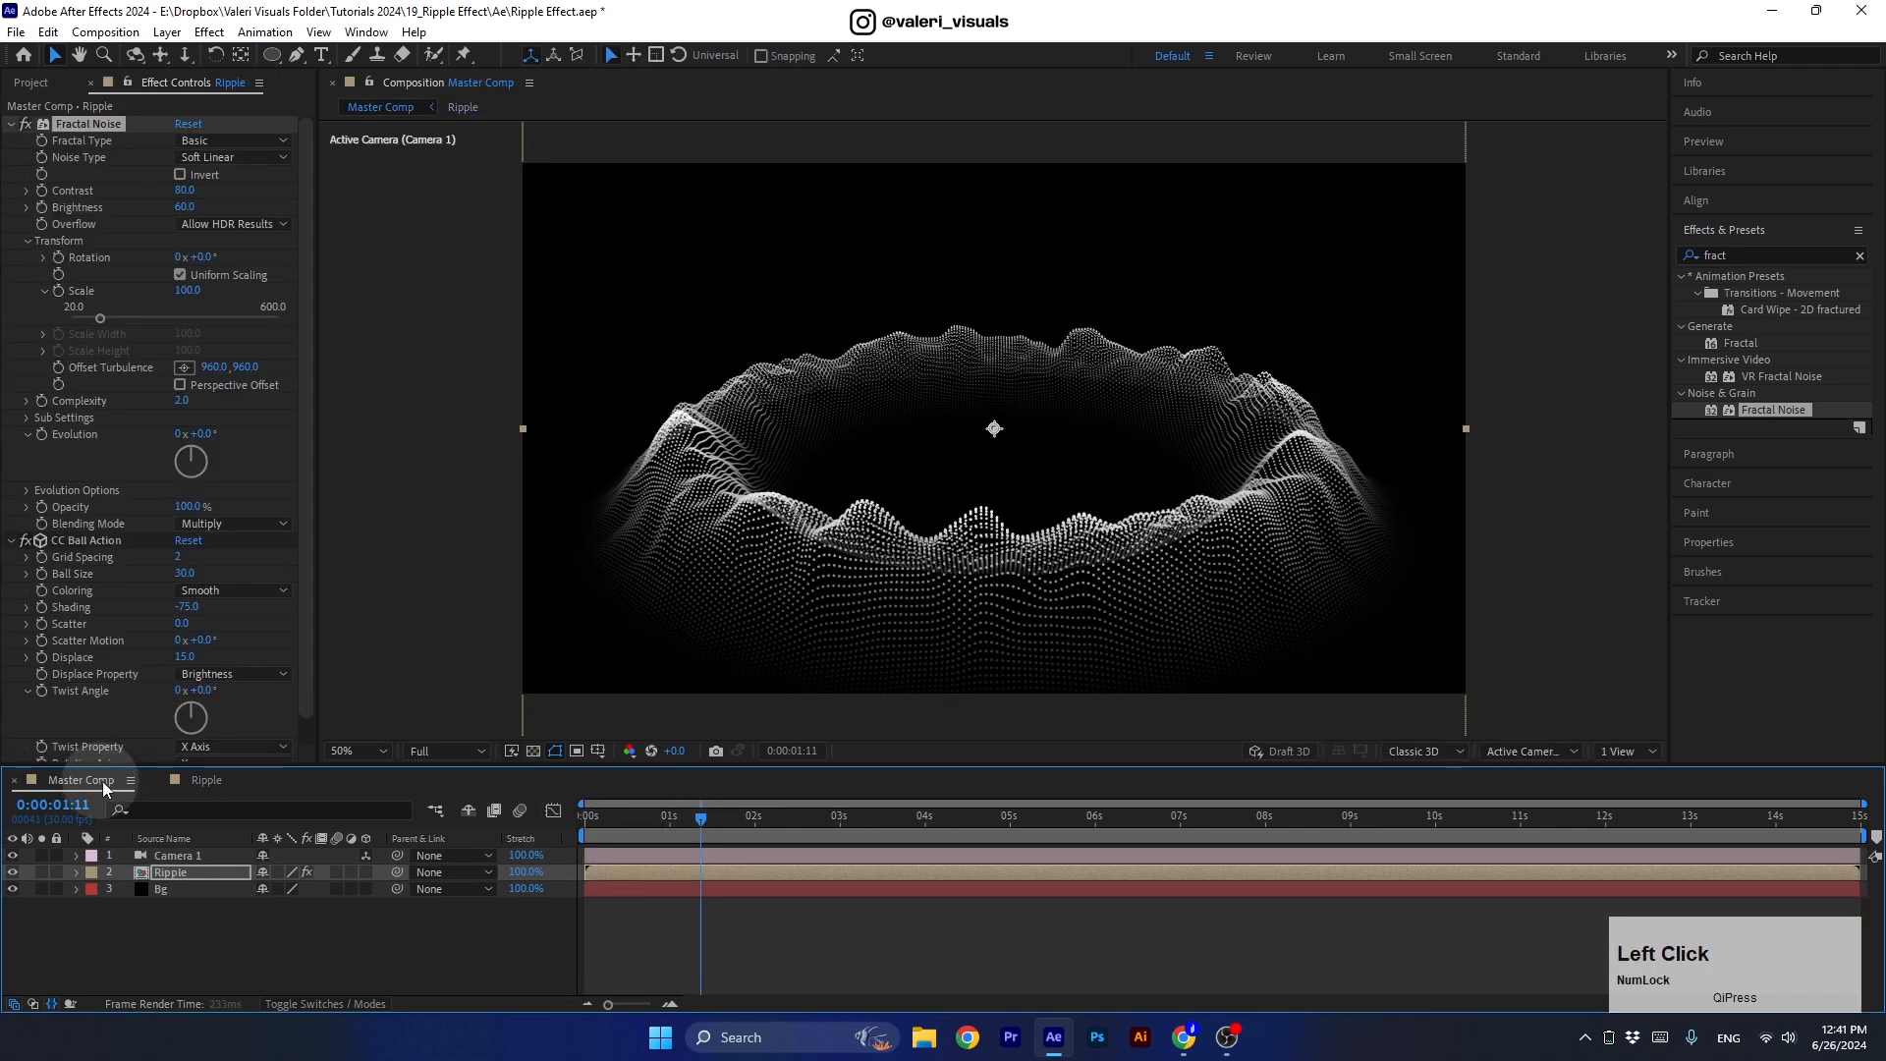
pyautogui.moveTo(698, 816); pyautogui.dragTo(492, 917)
pyautogui.press('space')
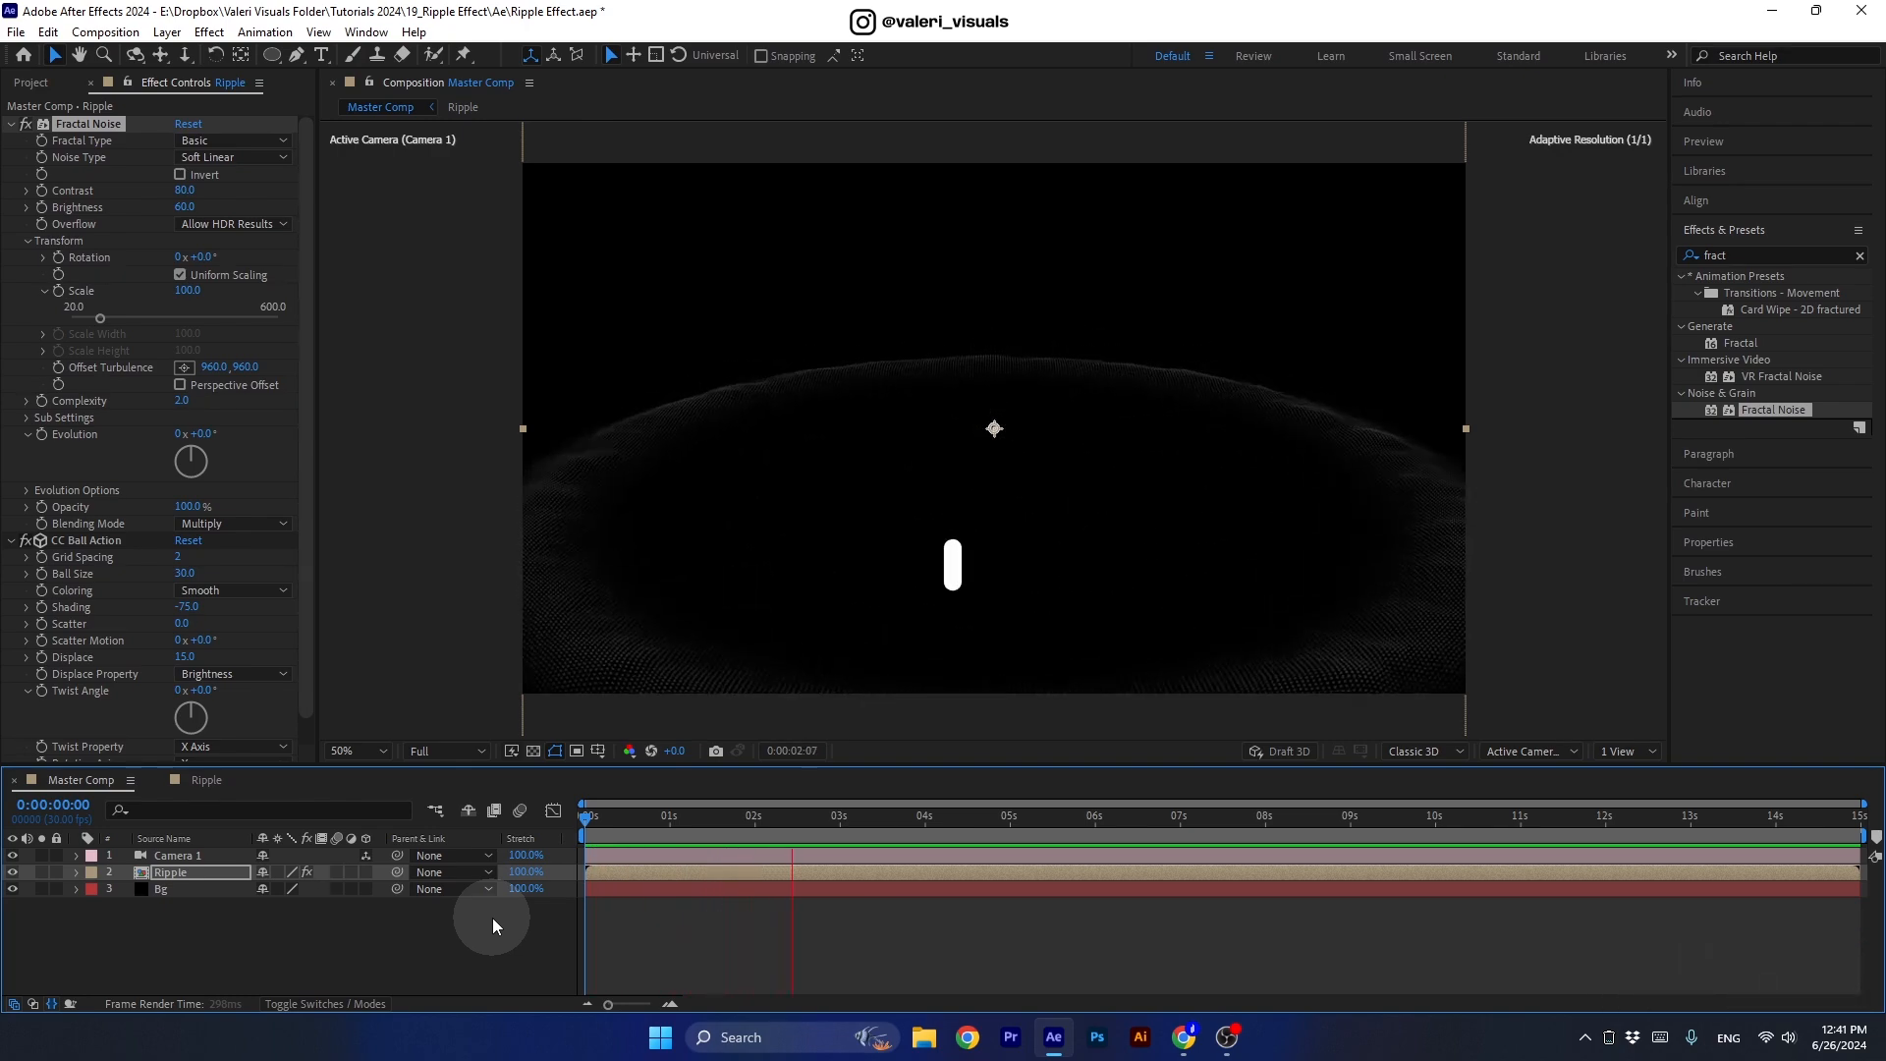
# Keyframe the Ripple layer's Fractal Noise Contrast, Brightness and Rotation at 1 second and reveal the keyframes in the timeline.
pyautogui.moveTo(703, 823)
pyautogui.mouseDown()
pyautogui.moveTo(749, 830)
pyautogui.moveTo(674, 843)
pyautogui.mouseUp()
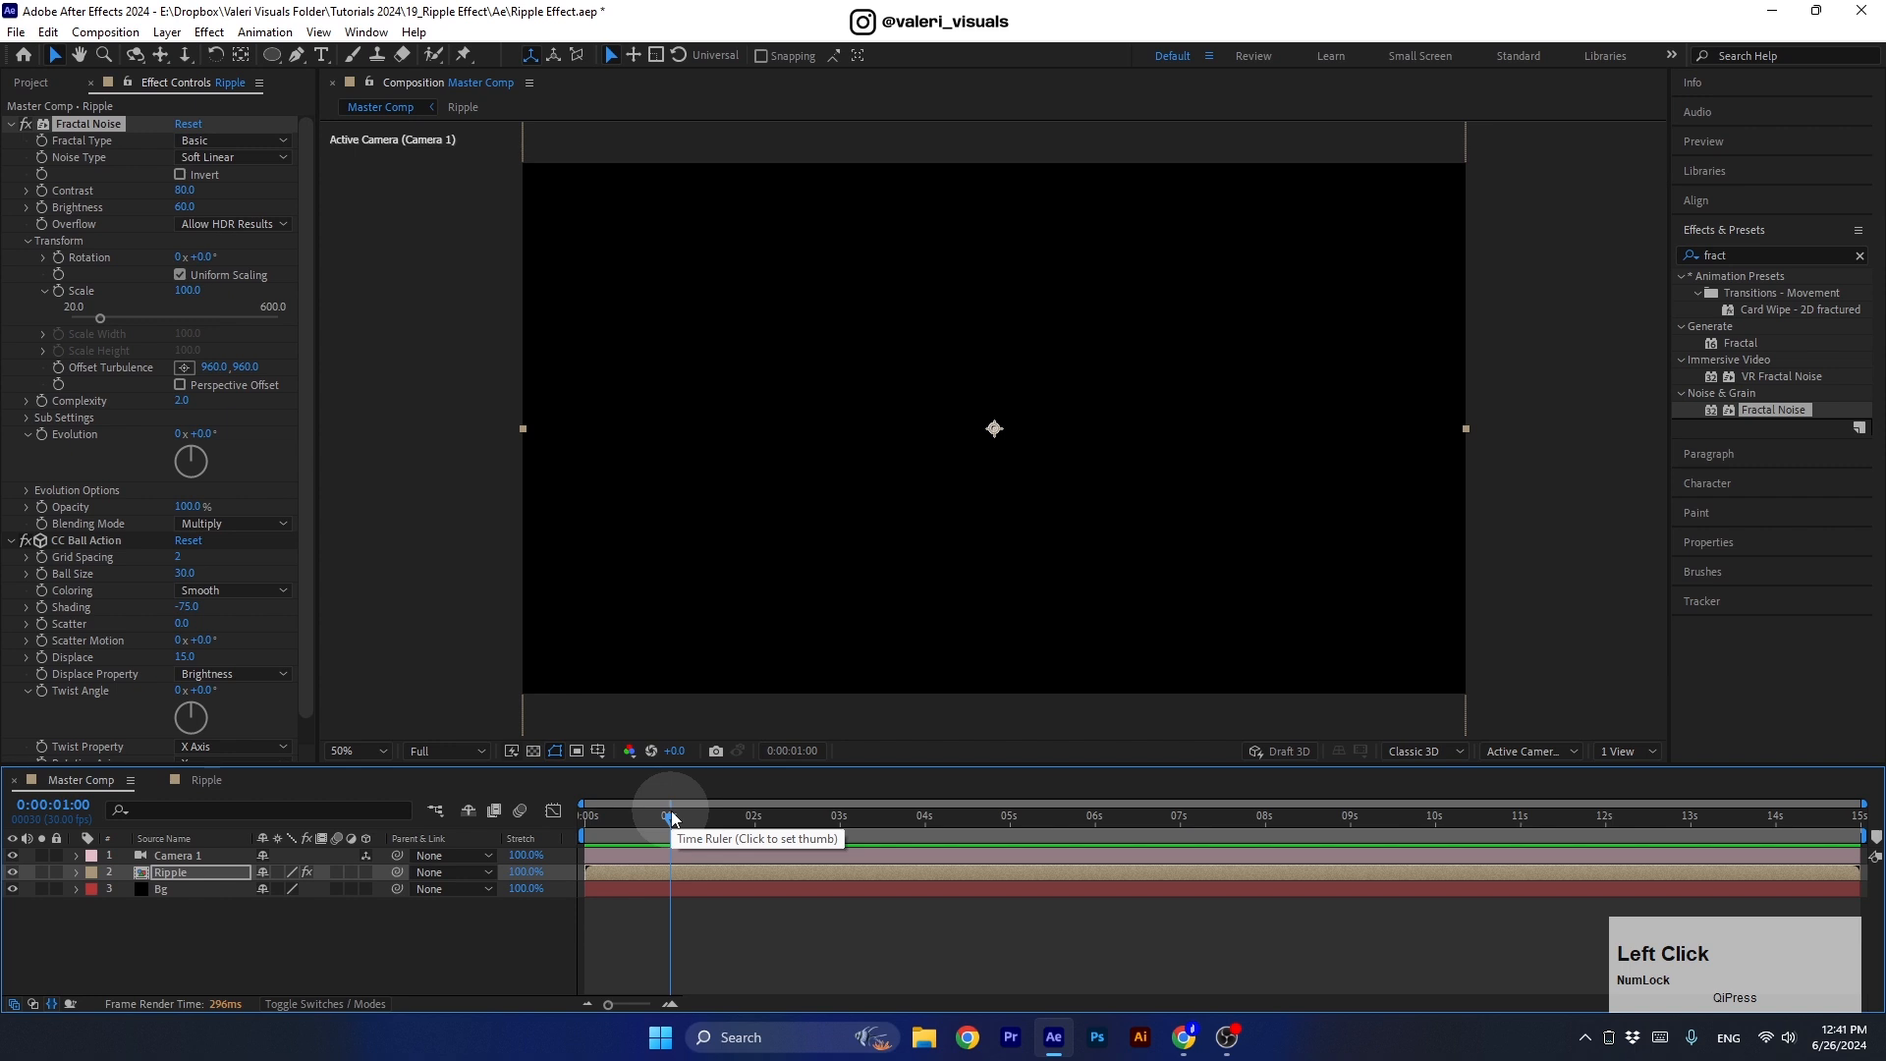
pyautogui.click(41, 191)
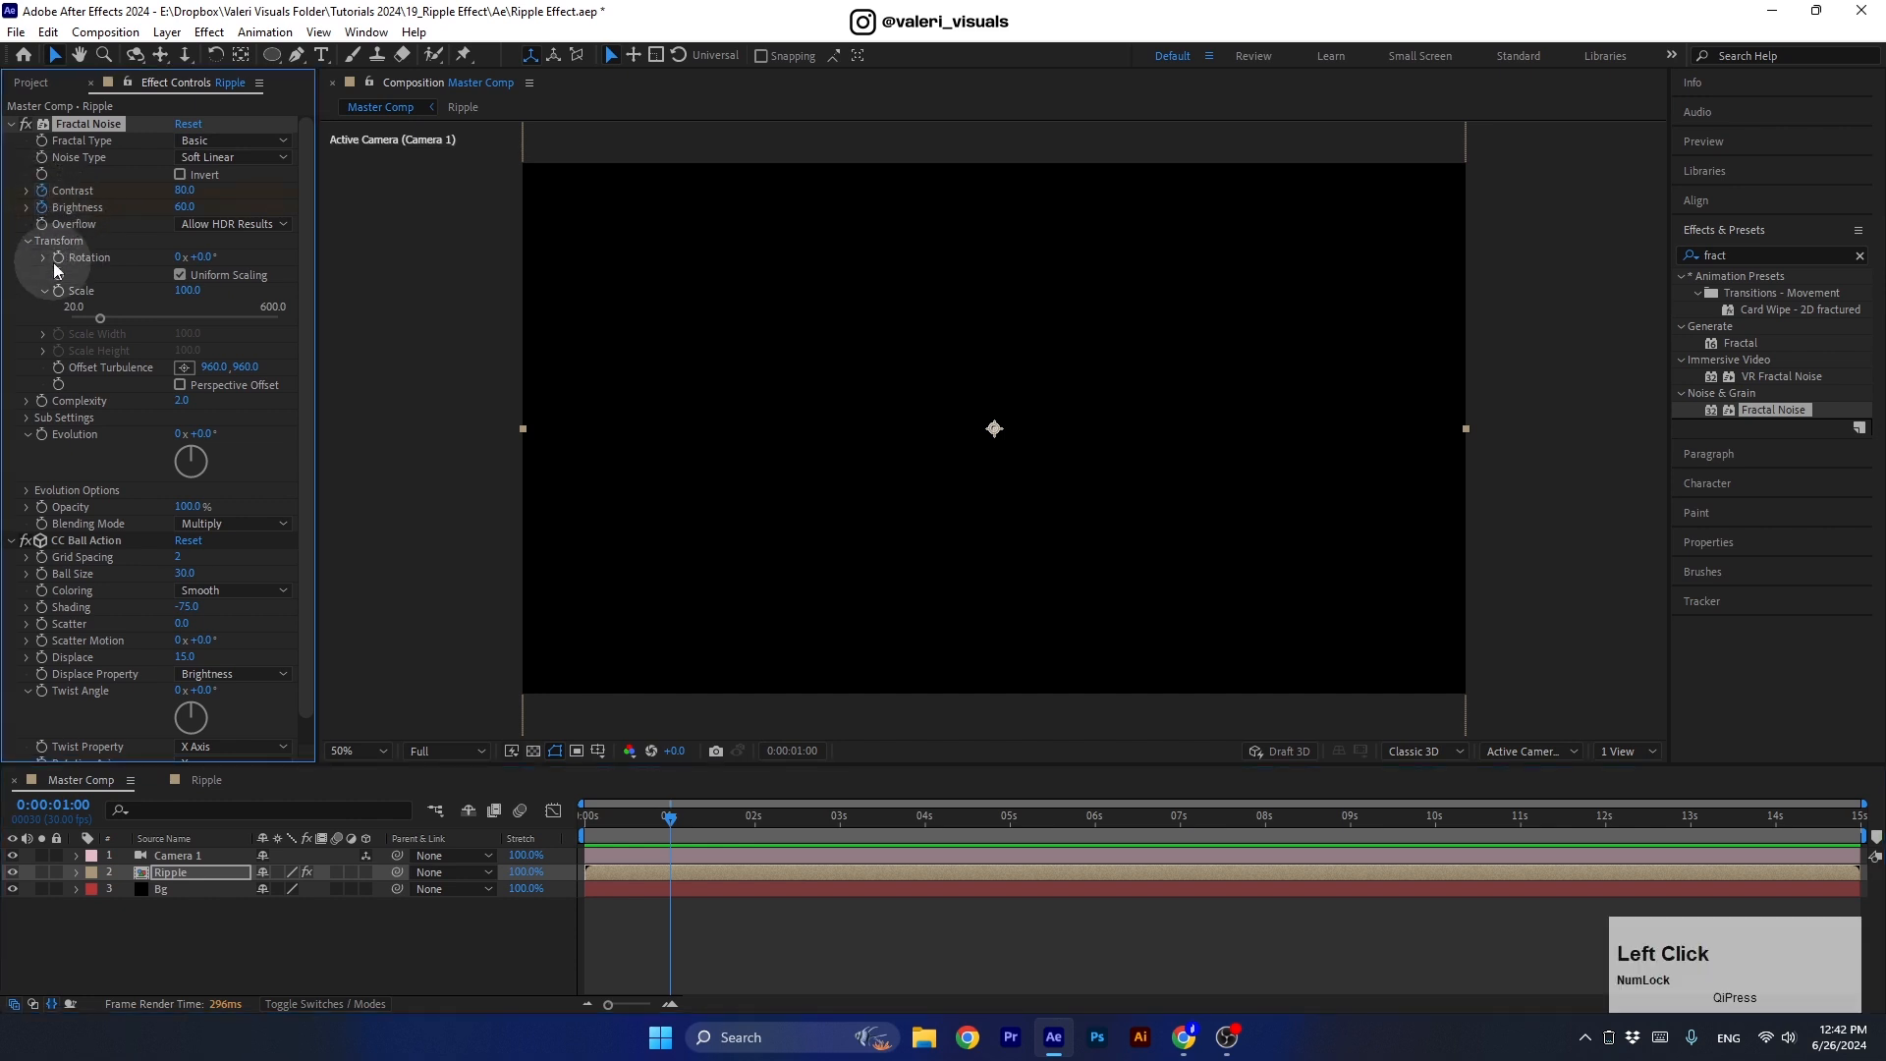
pyautogui.click(692, 886)
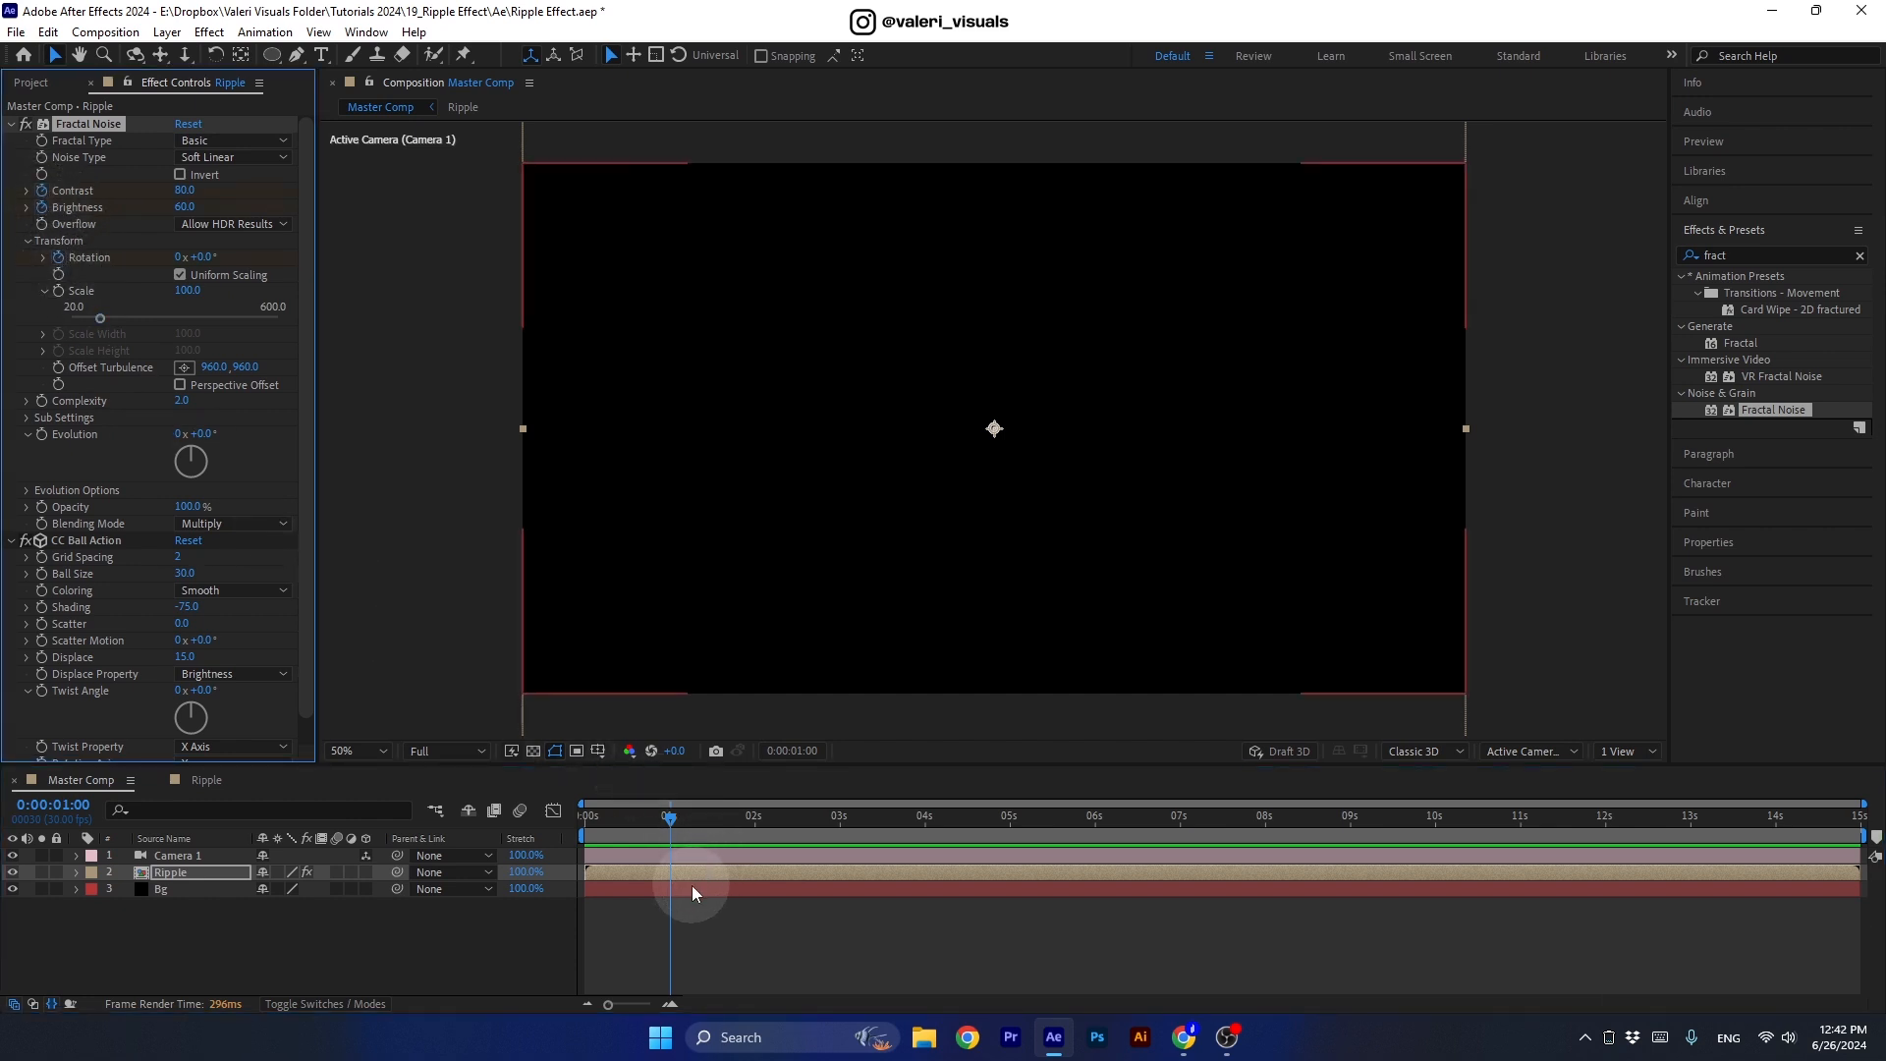
pyautogui.press('u')
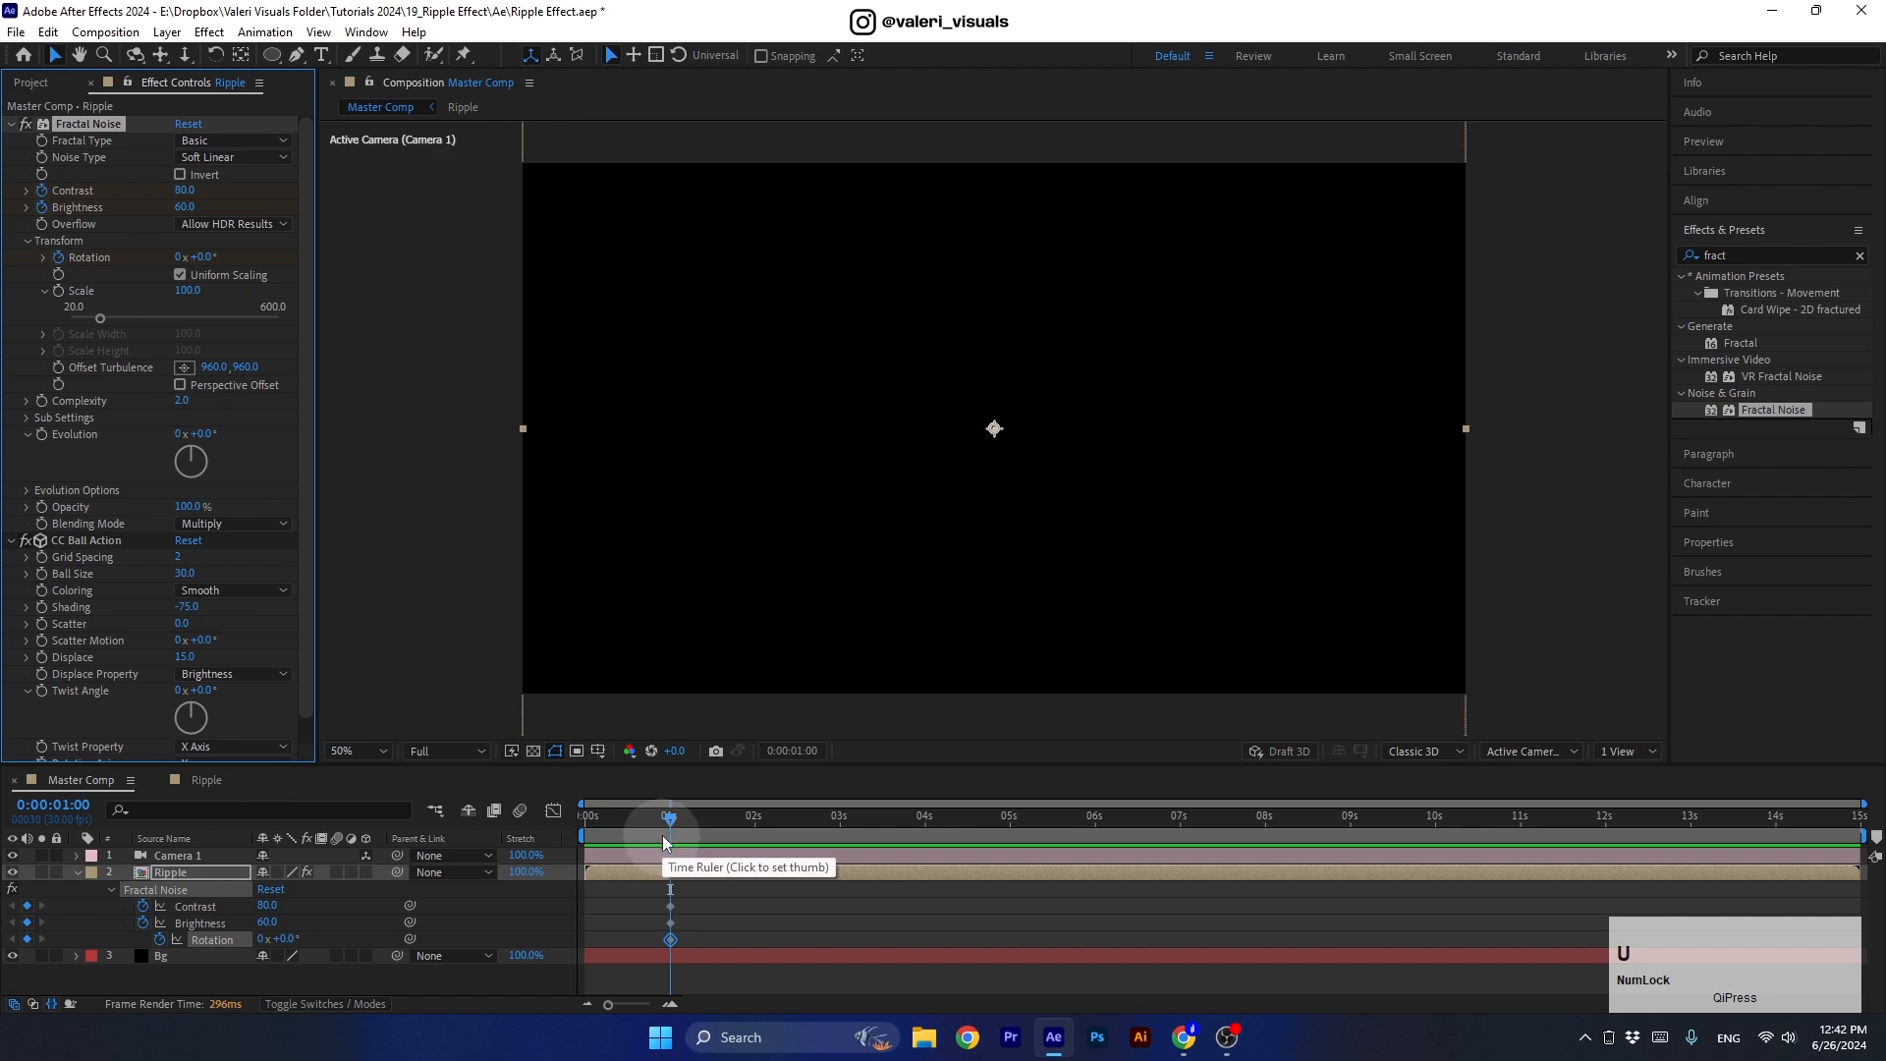
# At 3 seconds, keyframe the Fractal Noise Contrast to 0, Brightness to 0 and Rotation to 1 full revolution.
pyautogui.moveTo(678, 825); pyautogui.dragTo(841, 852)
pyautogui.click(185, 190)
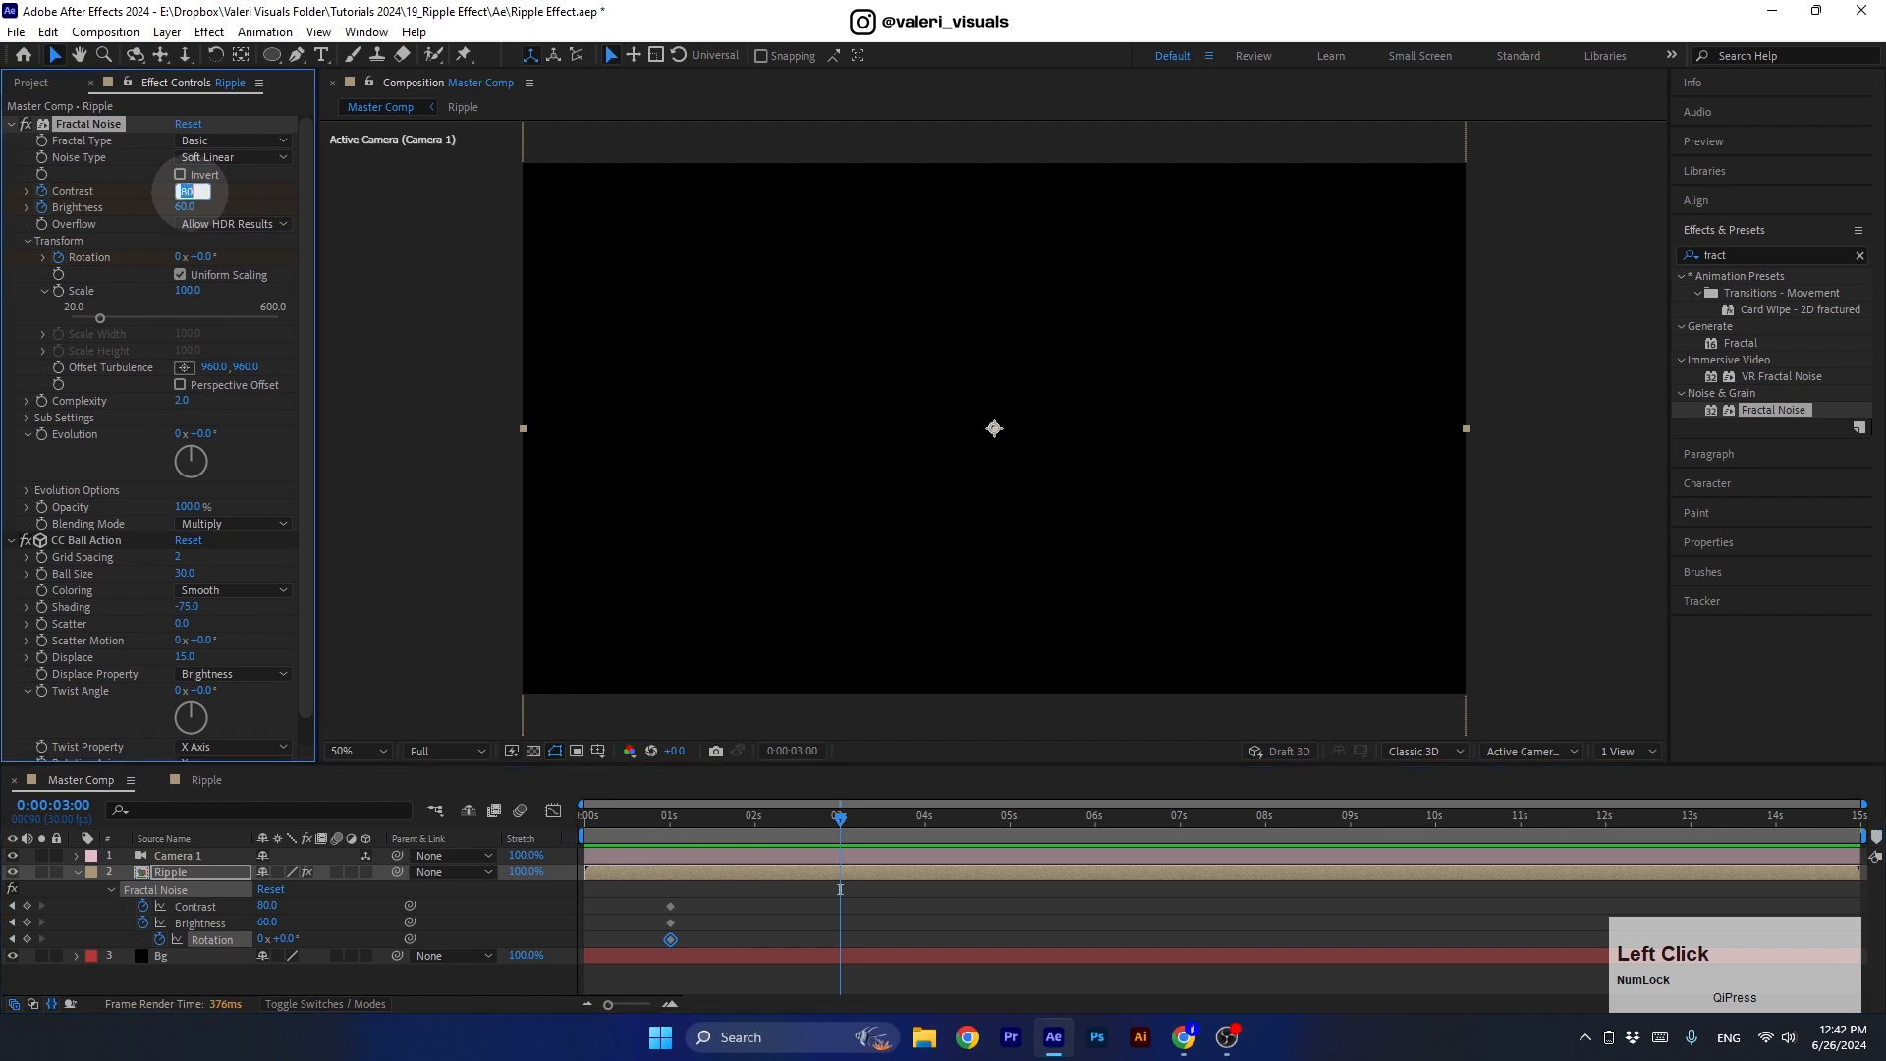
pyautogui.click(195, 207)
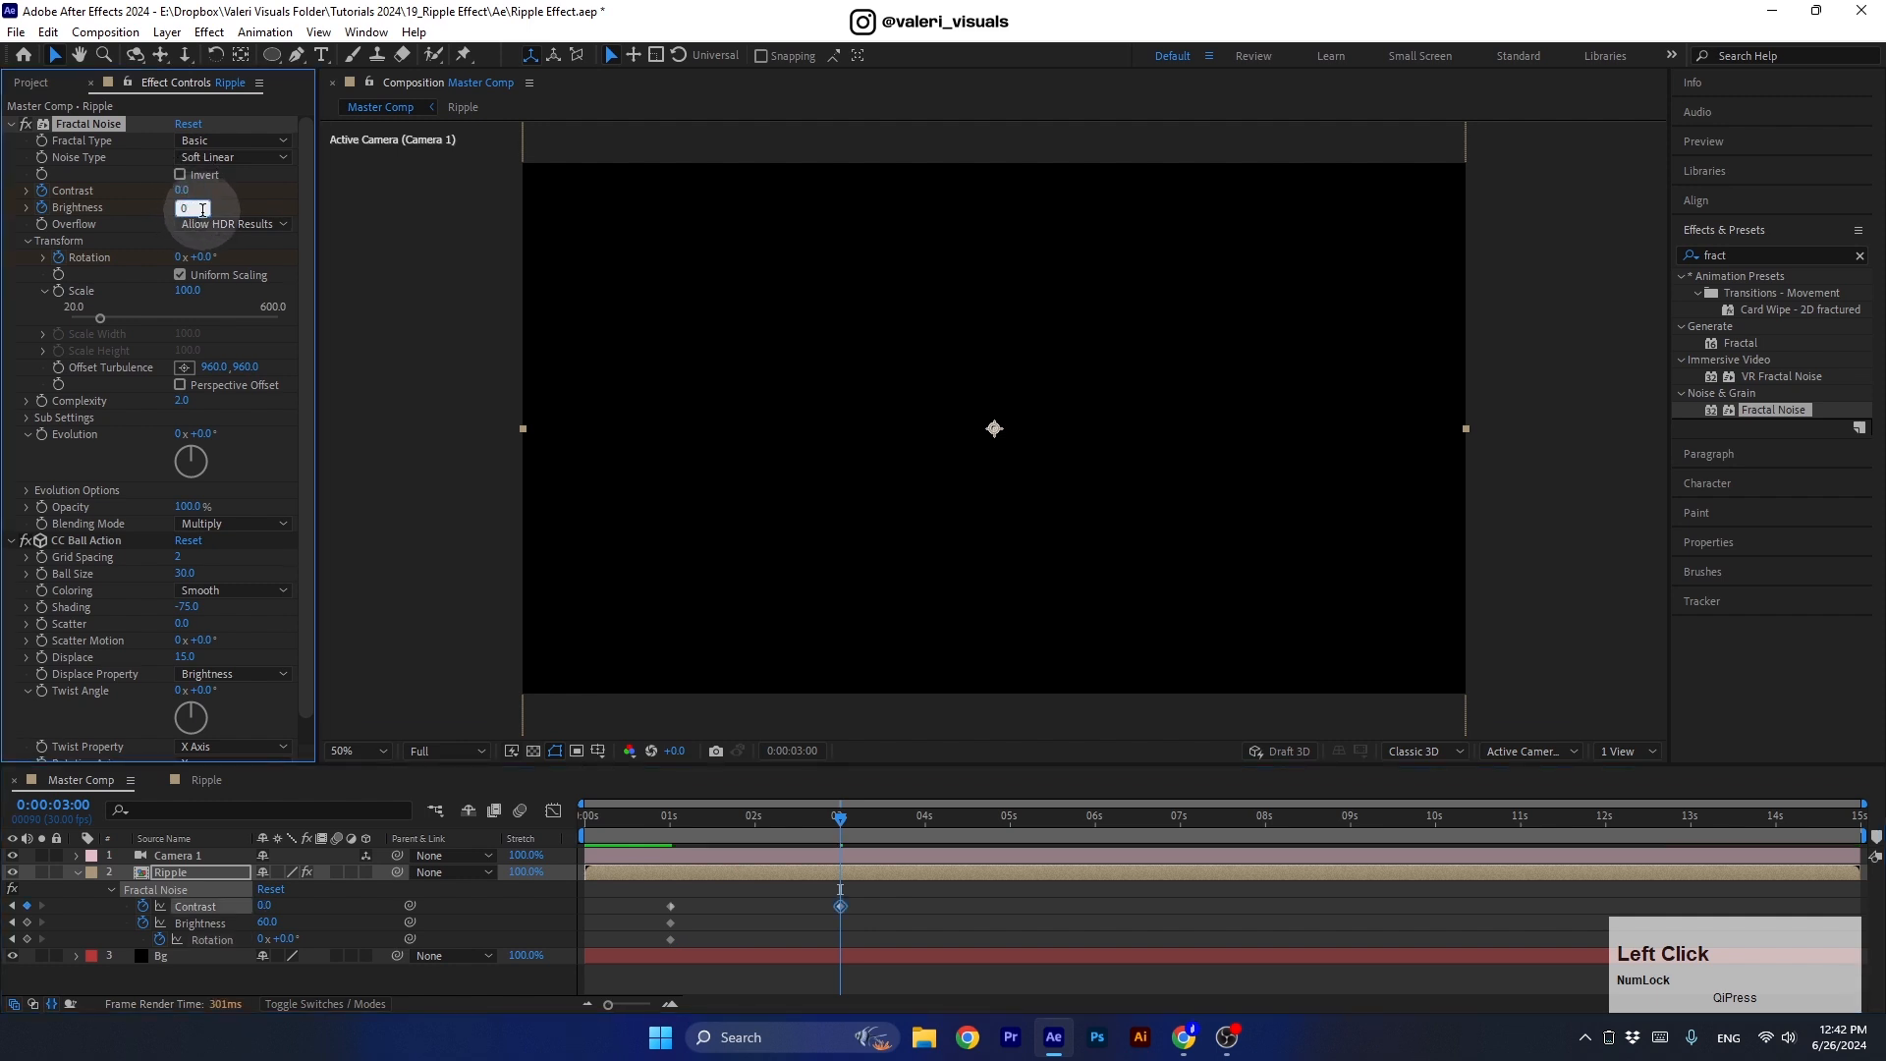
pyautogui.write('0')
pyautogui.press('Return')
pyautogui.click(177, 257)
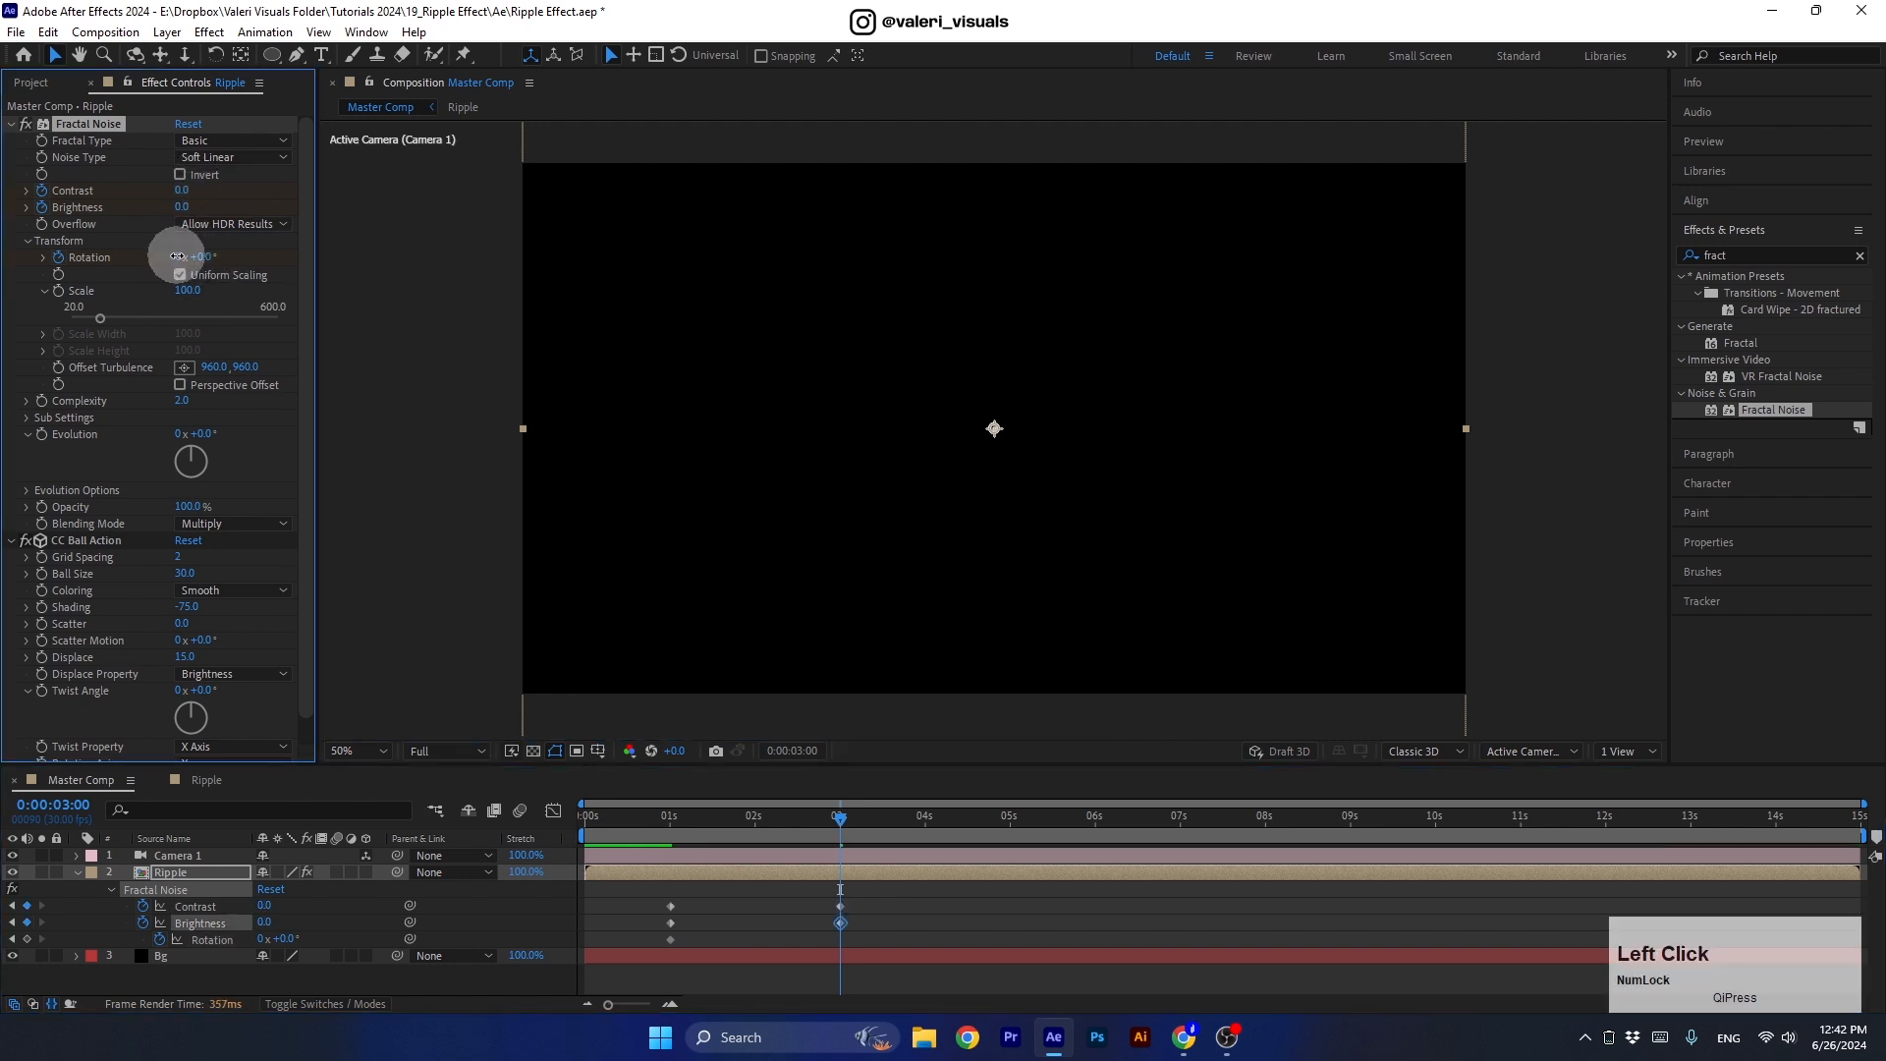
pyautogui.write('1')
pyautogui.press('Return')
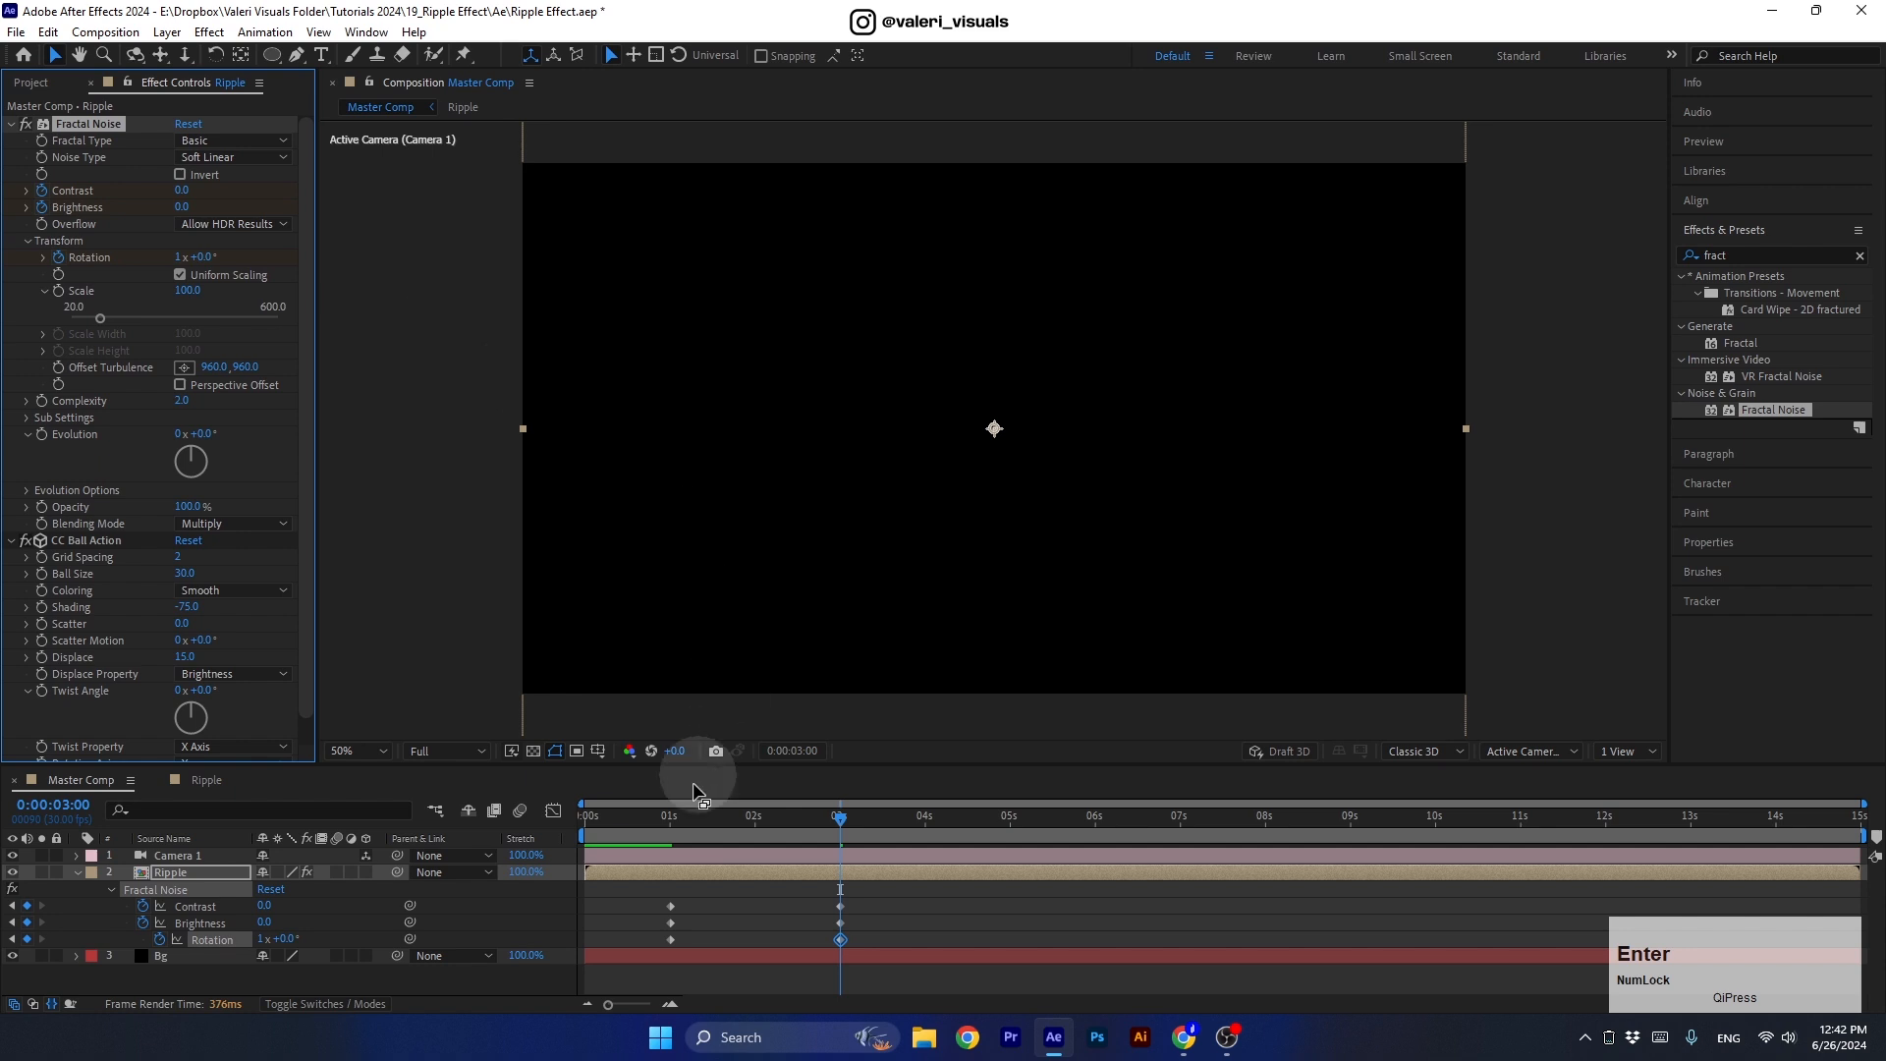
# Apply Easy Ease to all Contrast, Brightness and Rotation keyframes of the Ripple layer.
pyautogui.moveTo(660, 816); pyautogui.dragTo(752, 822)
pyautogui.moveTo(865, 901); pyautogui.dragTo(630, 955)
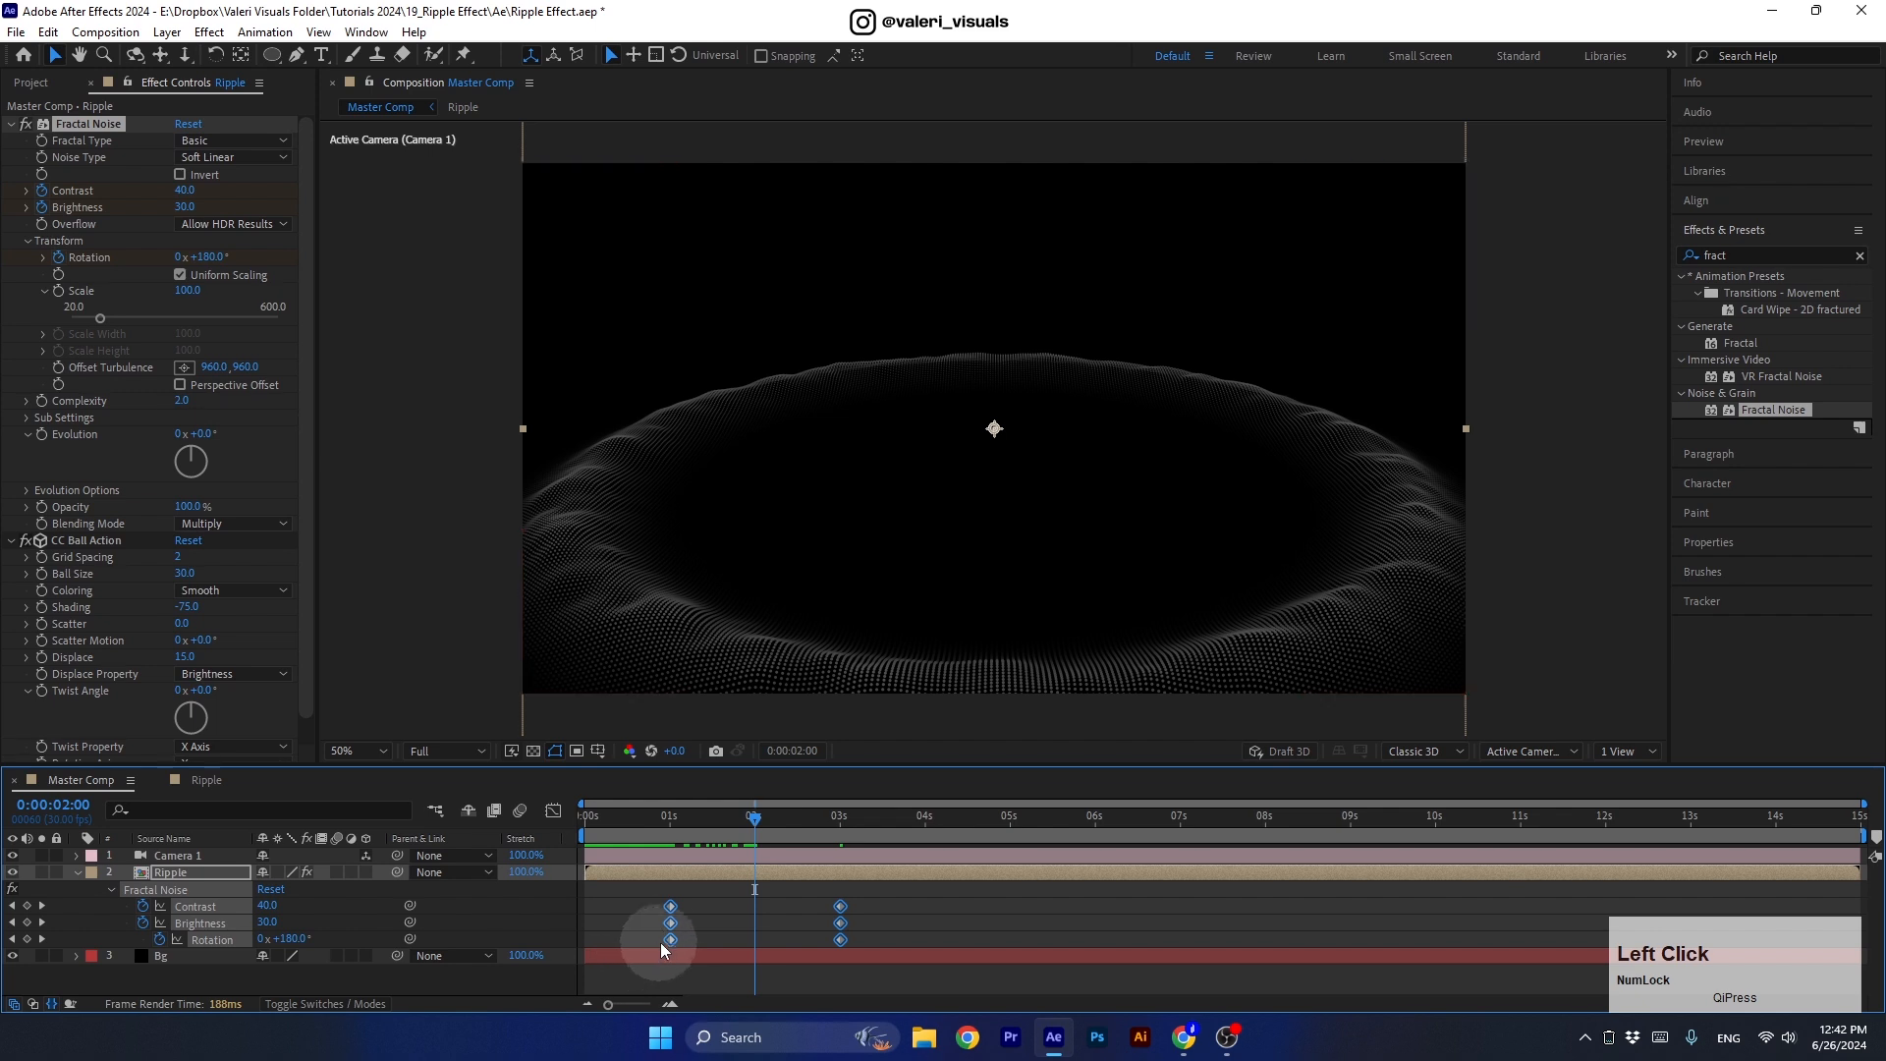
pyautogui.press('F9')
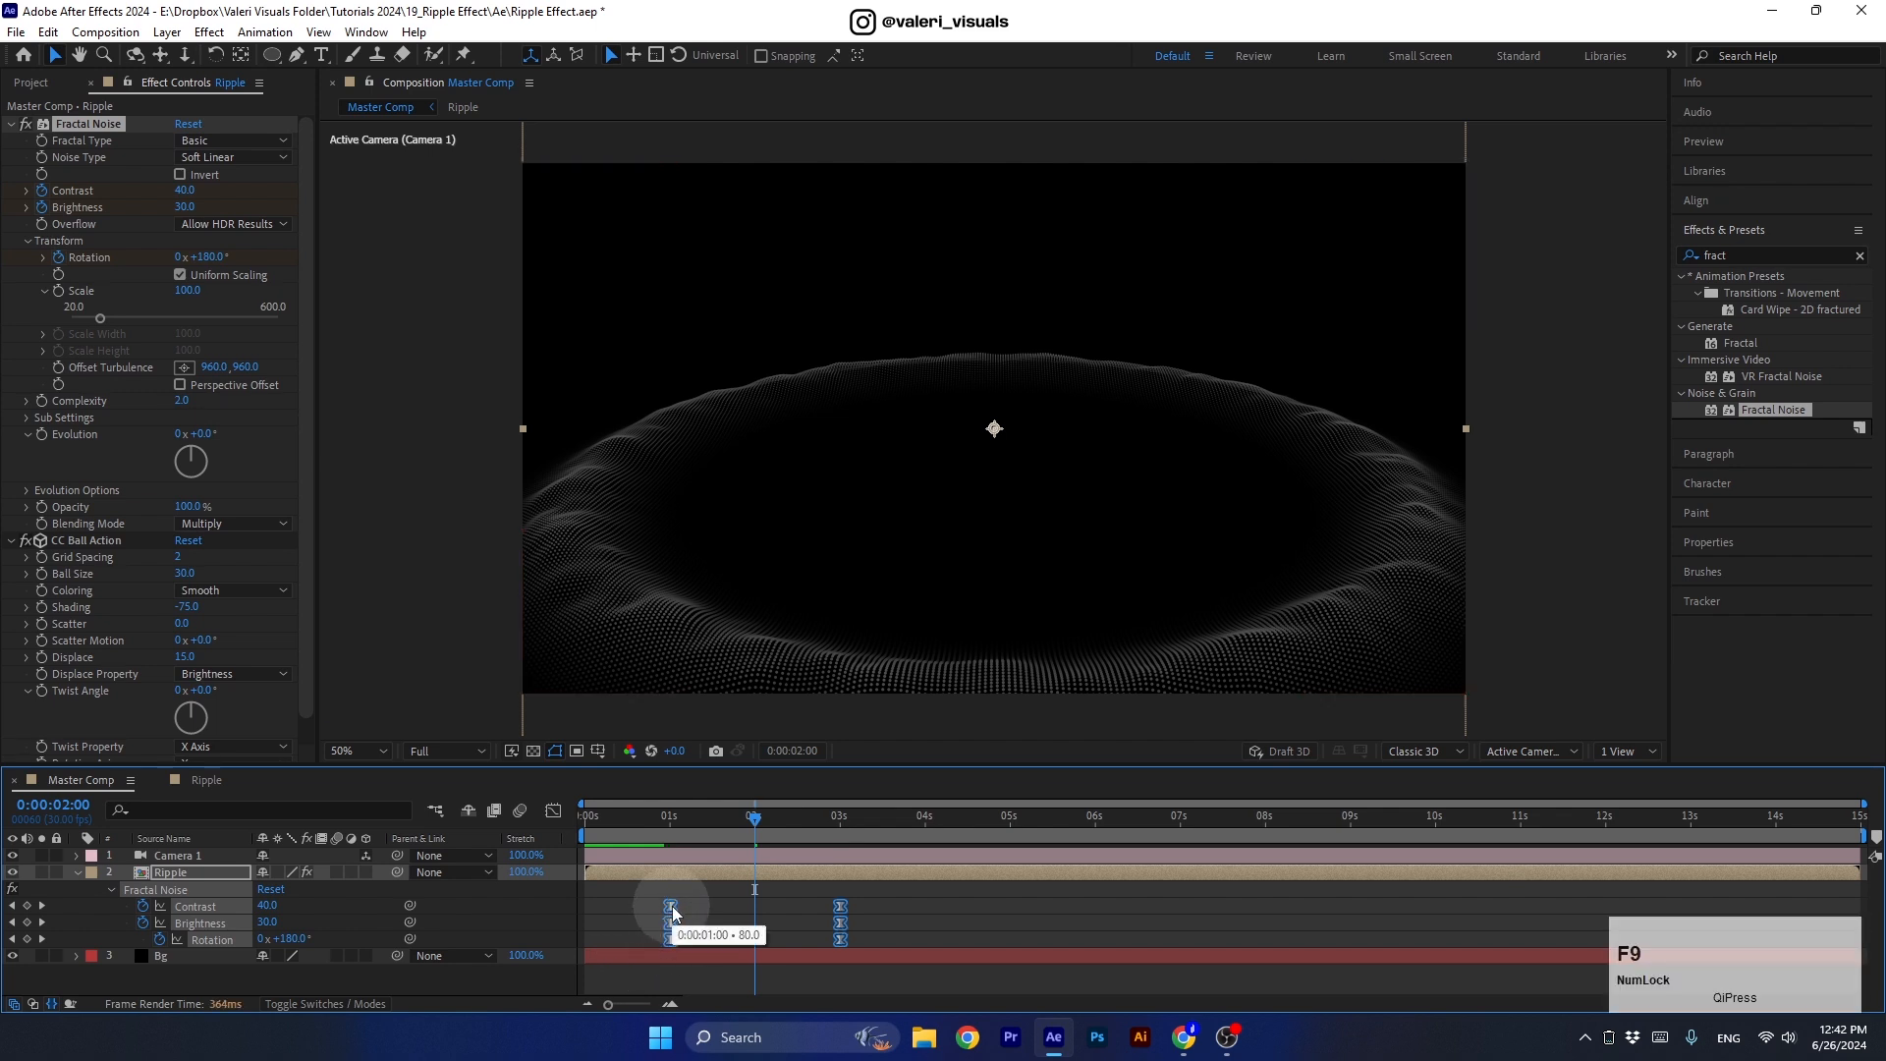
# Reshape the speed graph of the Fractal Noise keyframes so the change is fastest just after 1 second and slows towards 3 seconds.
pyautogui.click(554, 811)
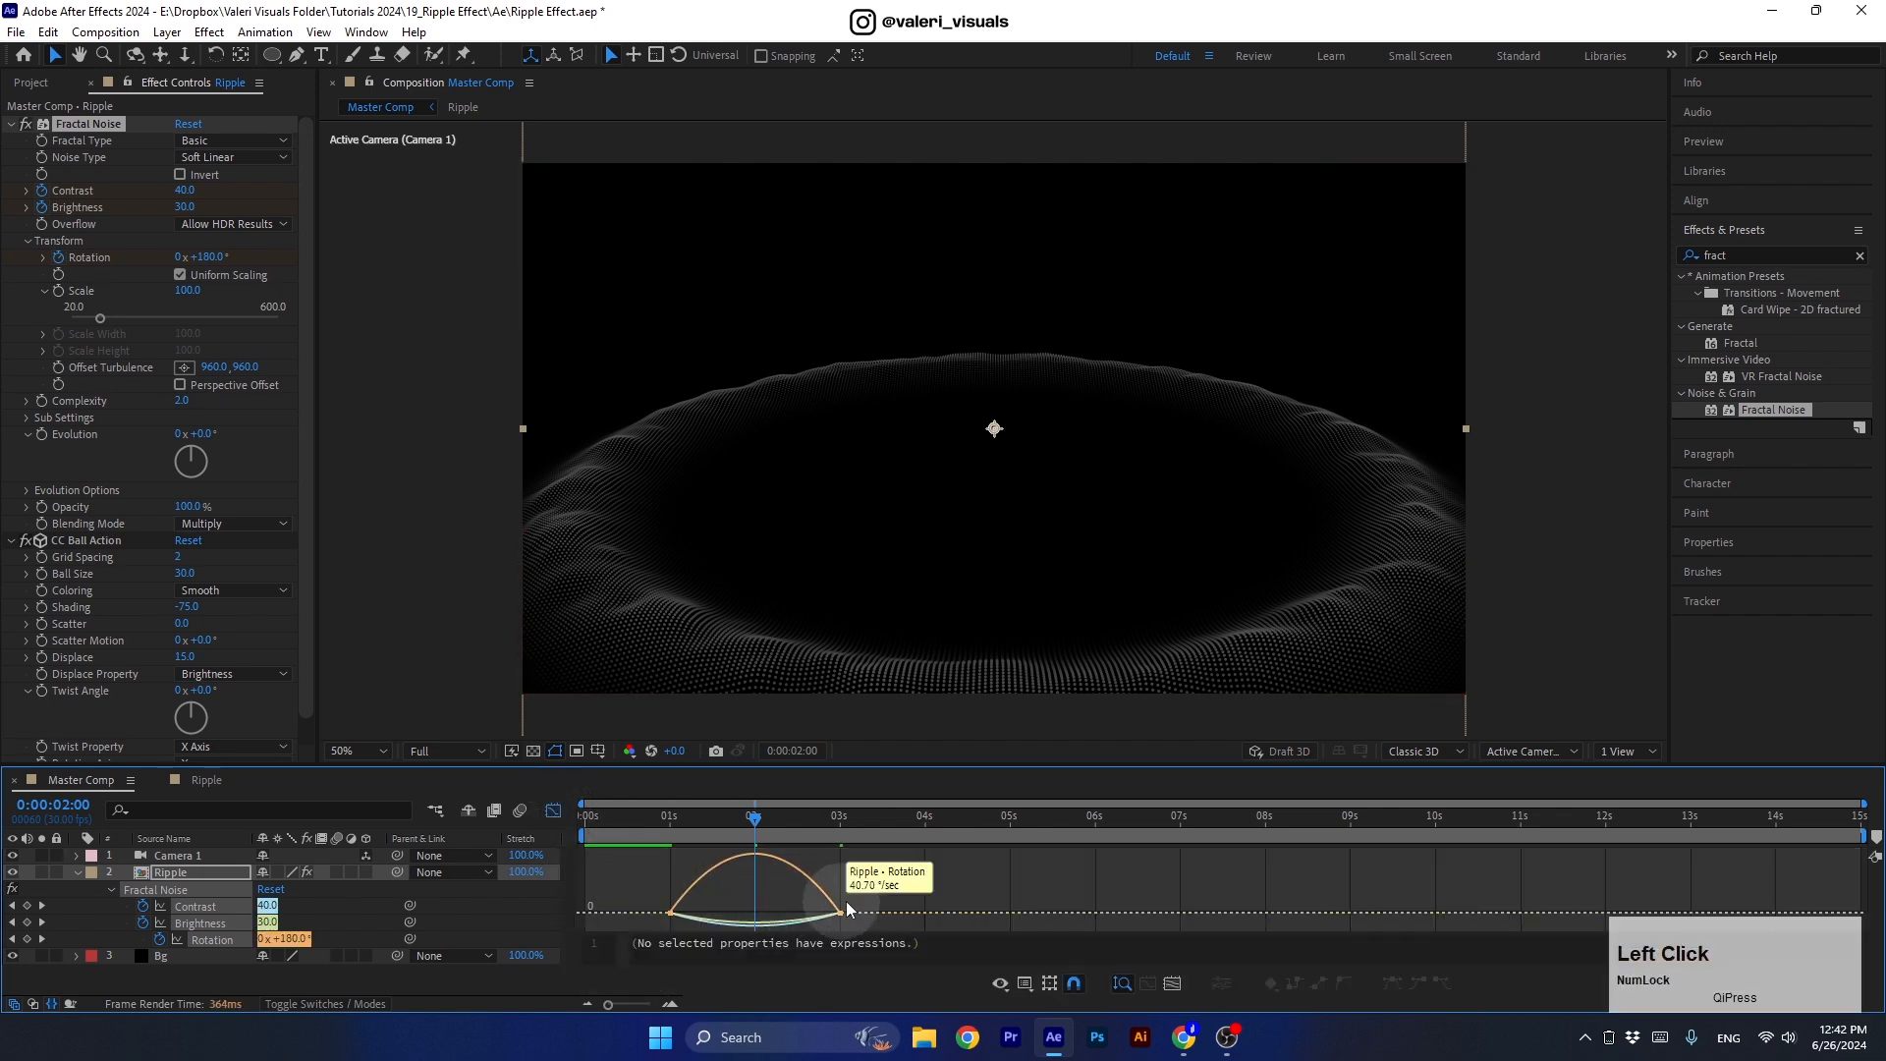
pyautogui.moveTo(829, 912); pyautogui.dragTo(676, 922)
pyautogui.moveTo(668, 811); pyautogui.dragTo(592, 870)
pyautogui.click(556, 813)
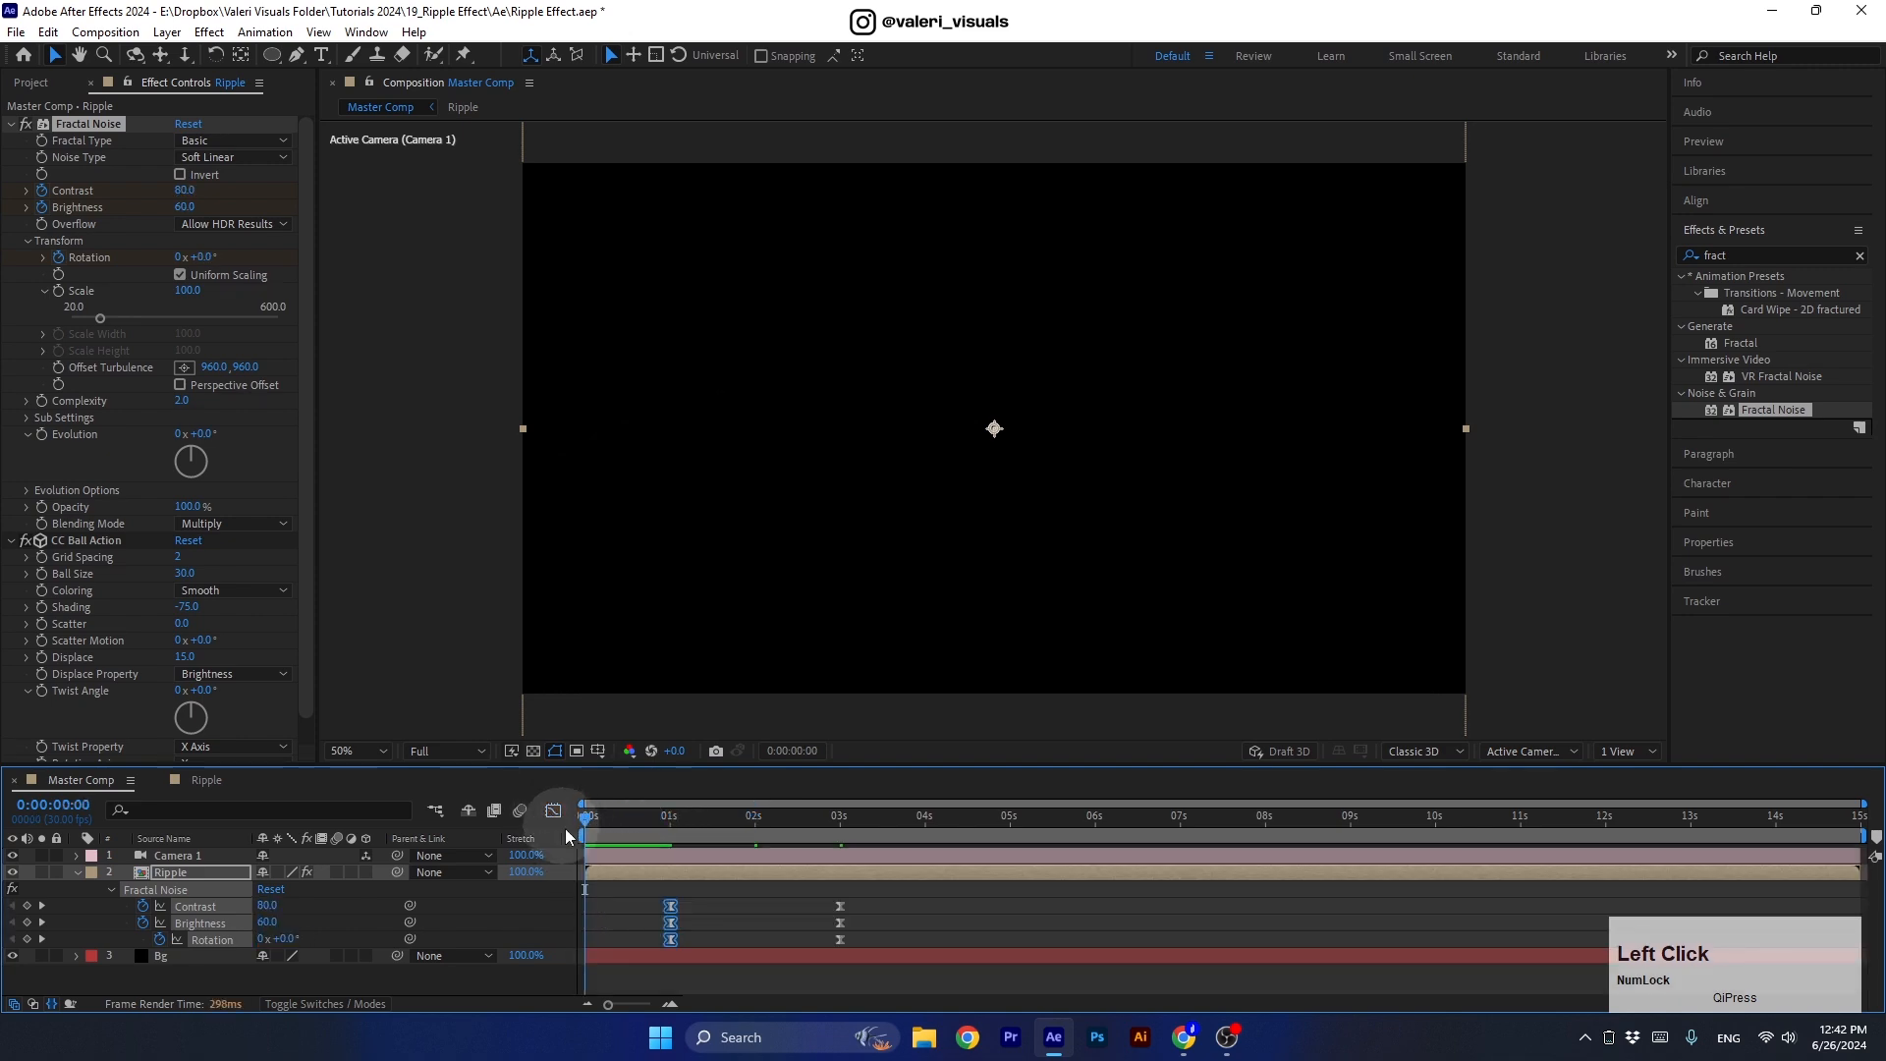
# Preview the Master Comp from the start to check the animated Fractal Noise on the ripple.
pyautogui.click(625, 897)
pyautogui.press('space')
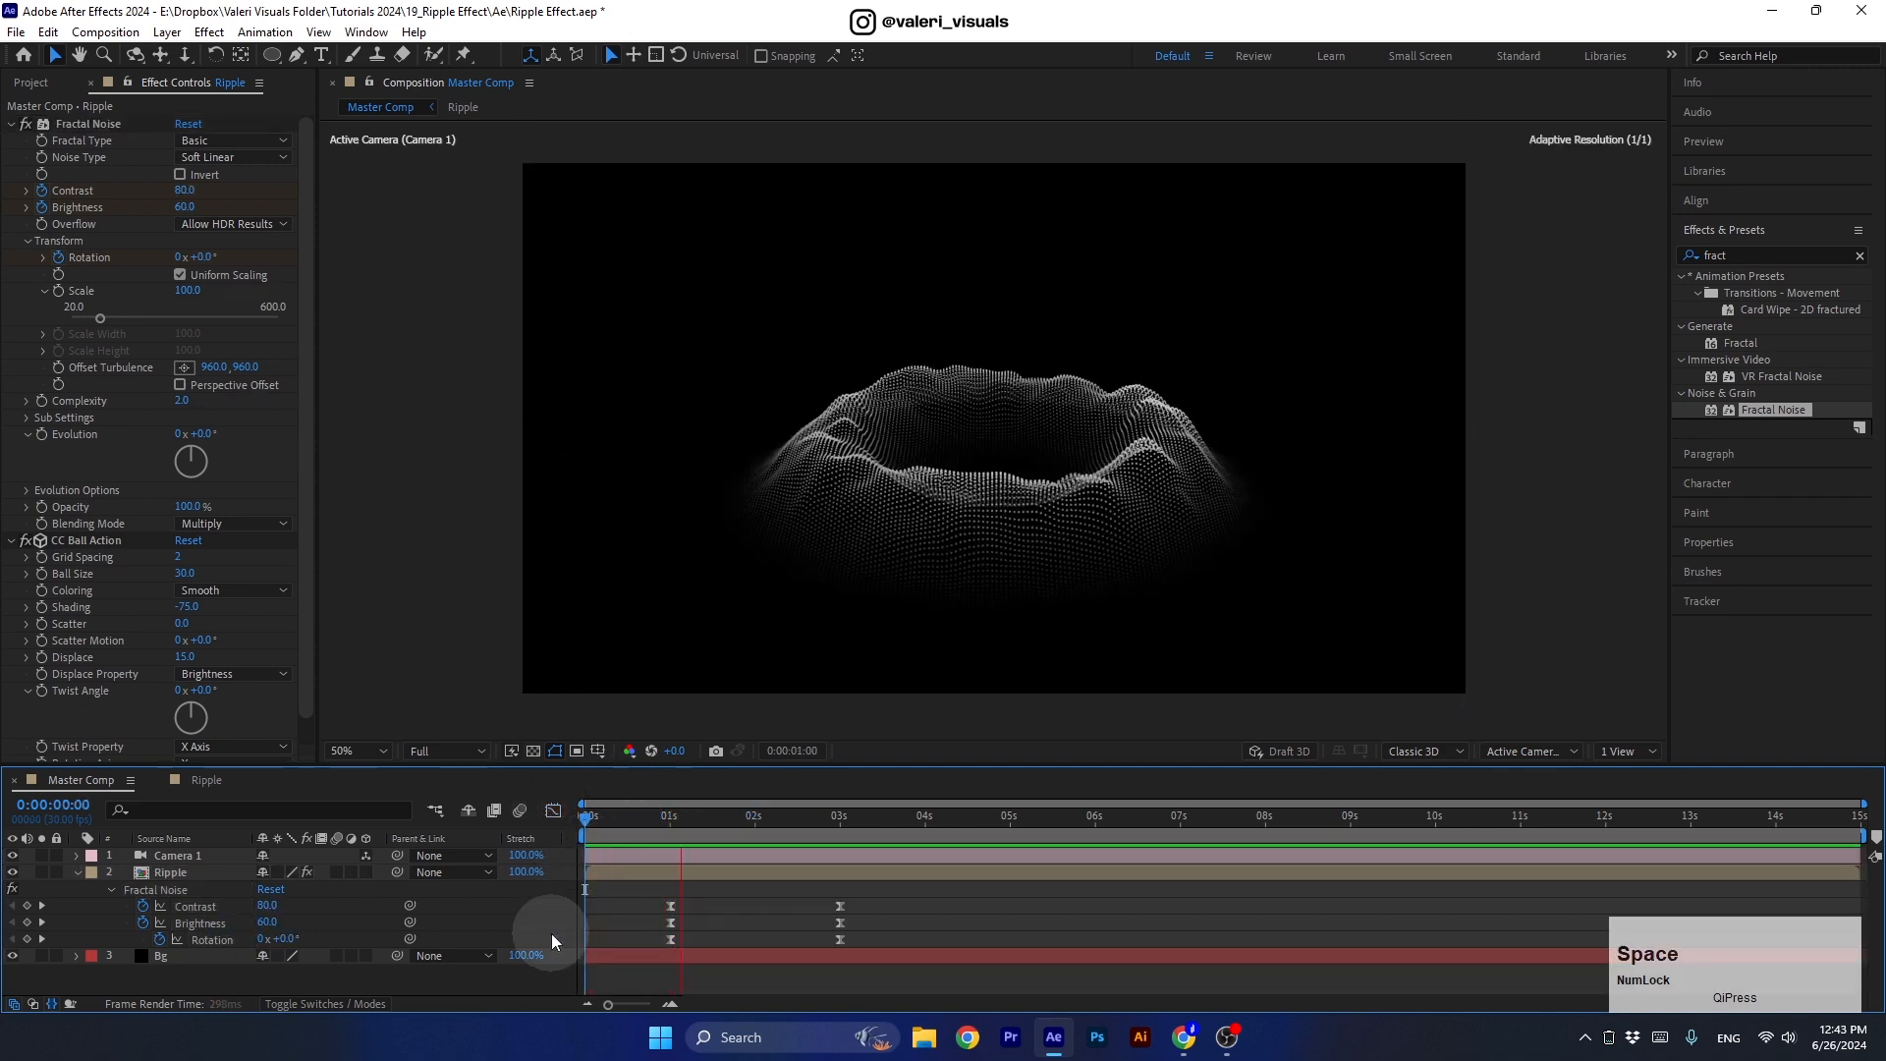
pyautogui.press('space')
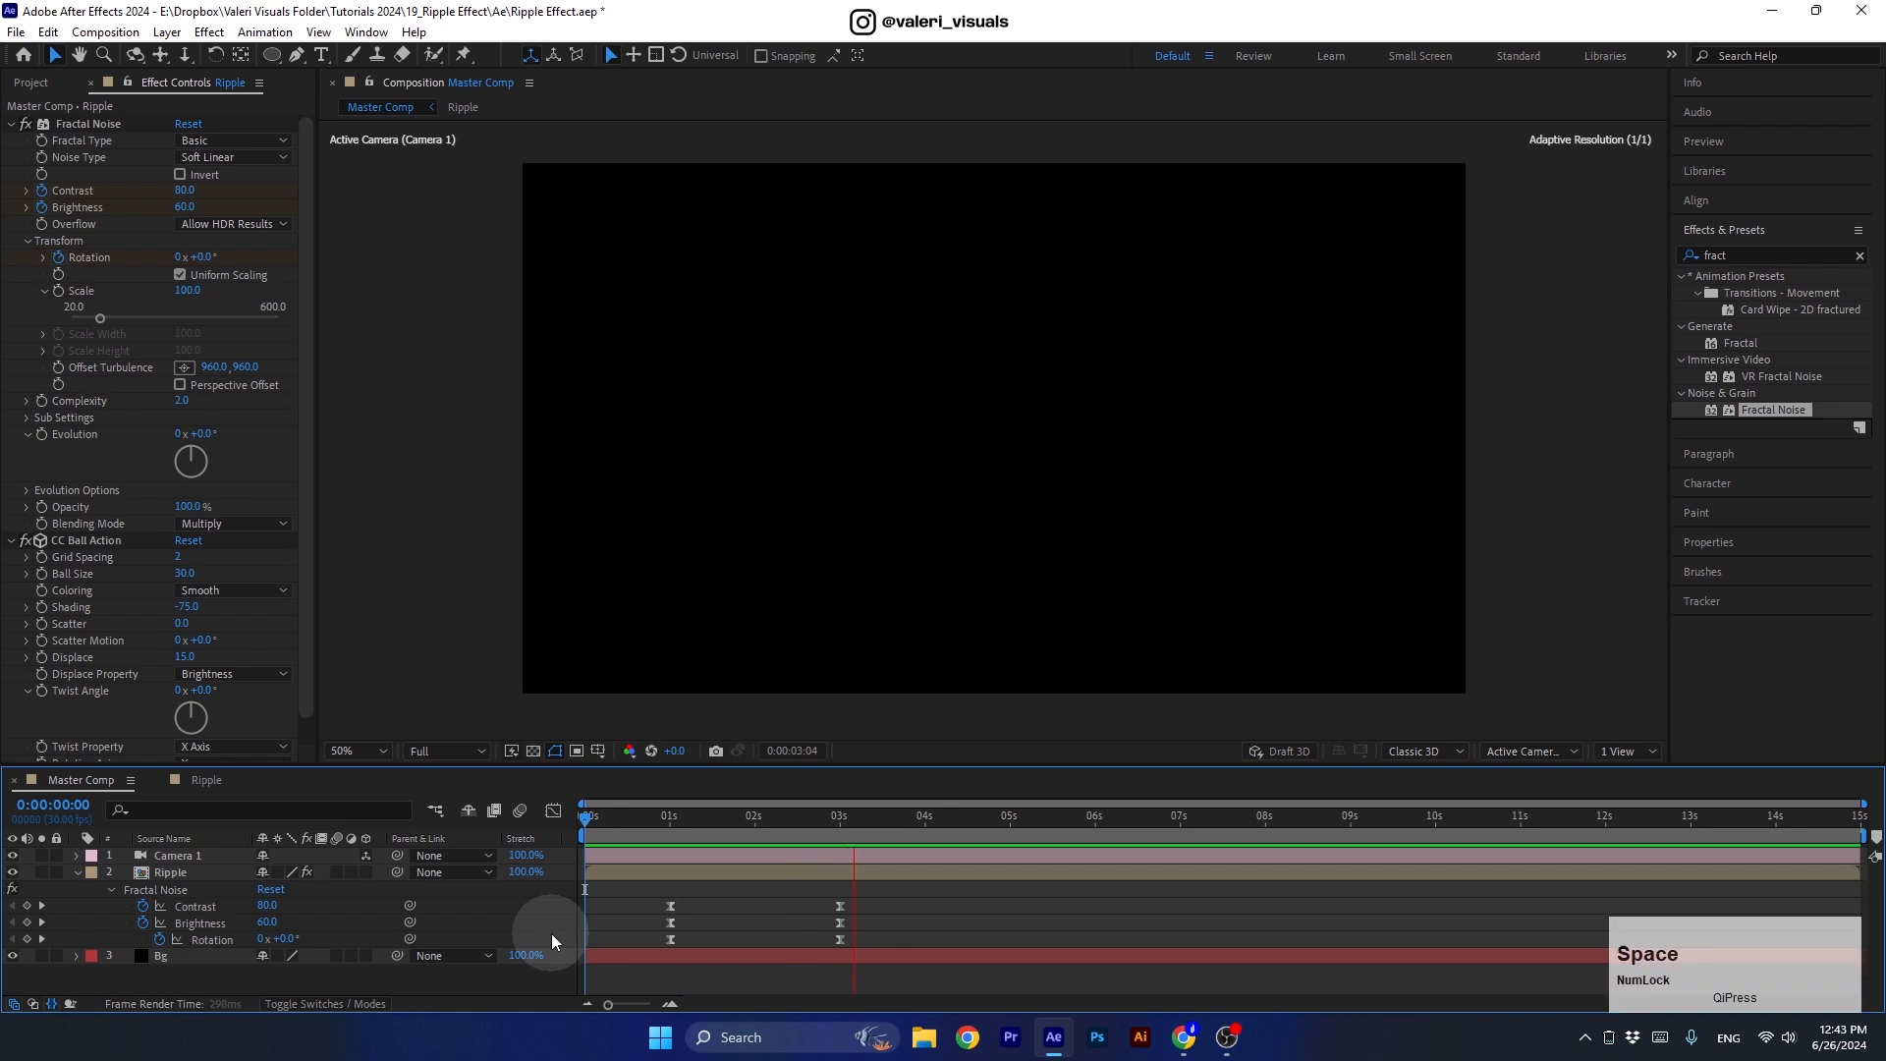
# Change the Fractal Noise keyframes at 1 second to Contrast 100 and Brightness 80.
pyautogui.moveTo(688, 826); pyautogui.dragTo(668, 878)
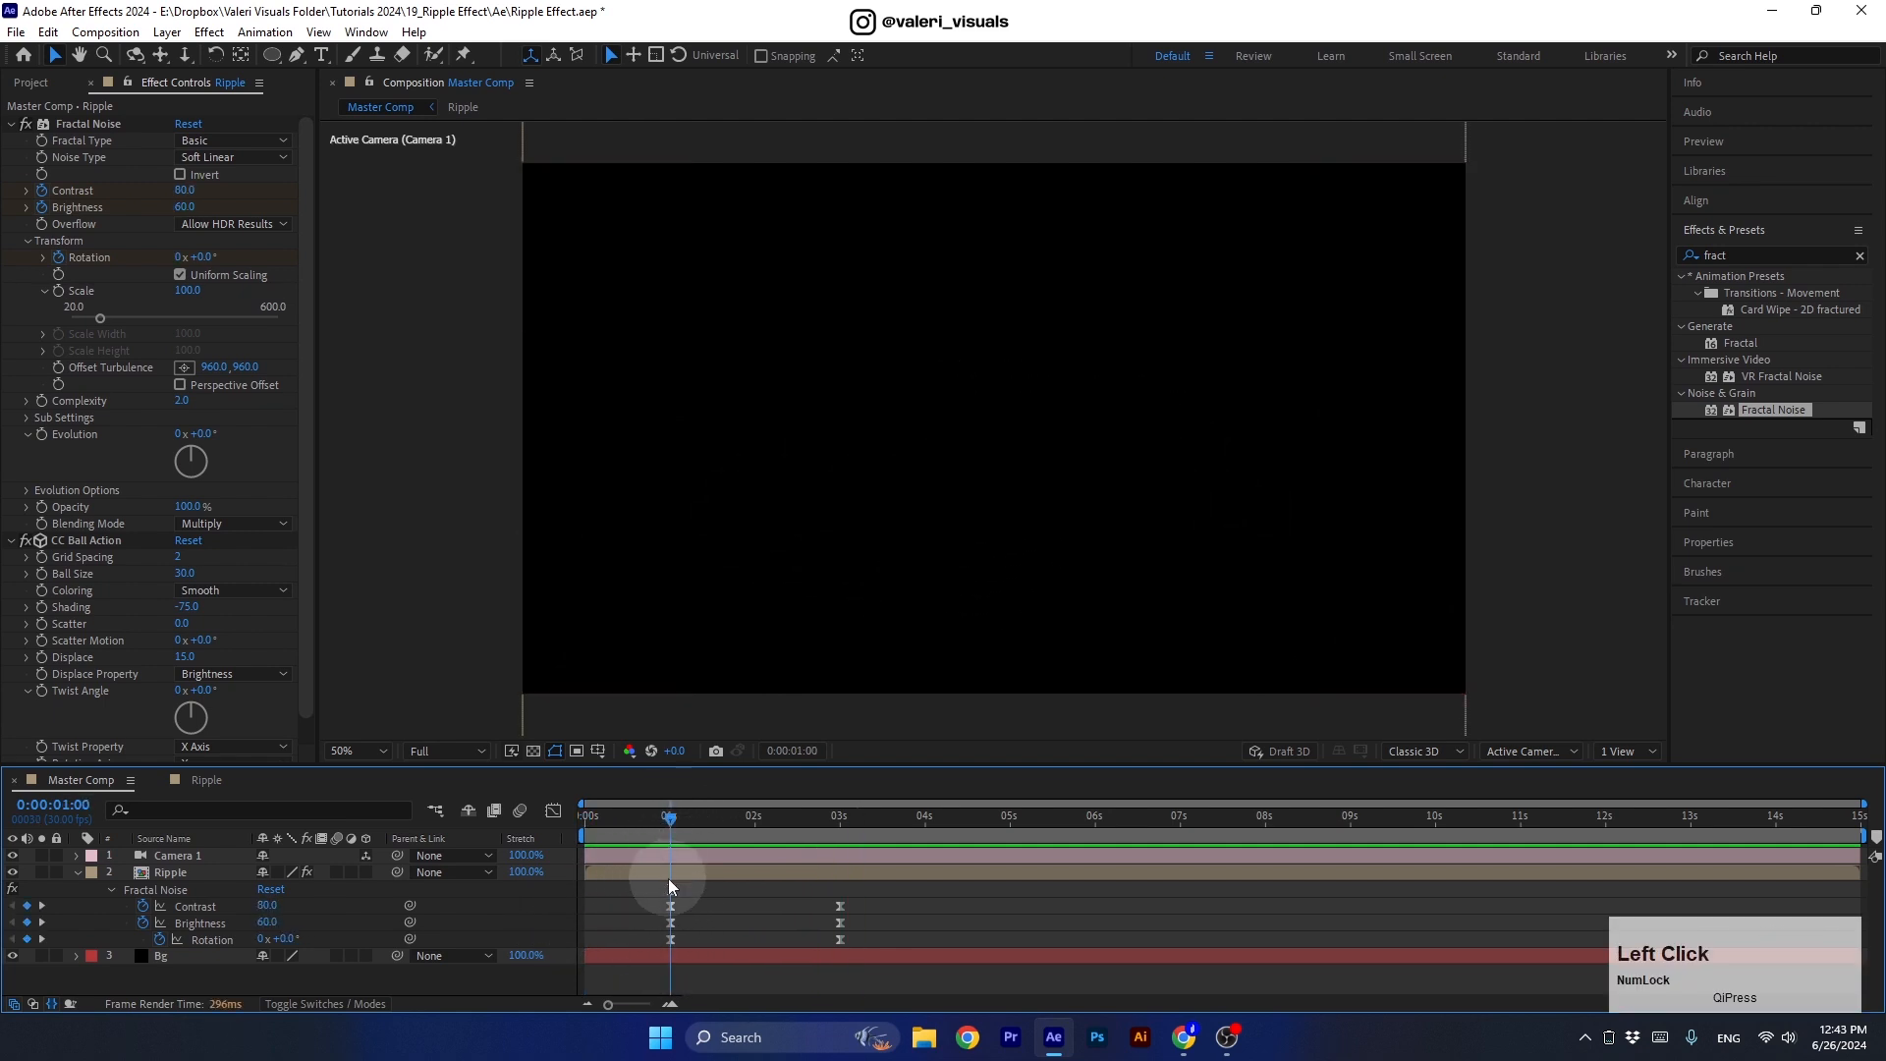
pyautogui.click(183, 190)
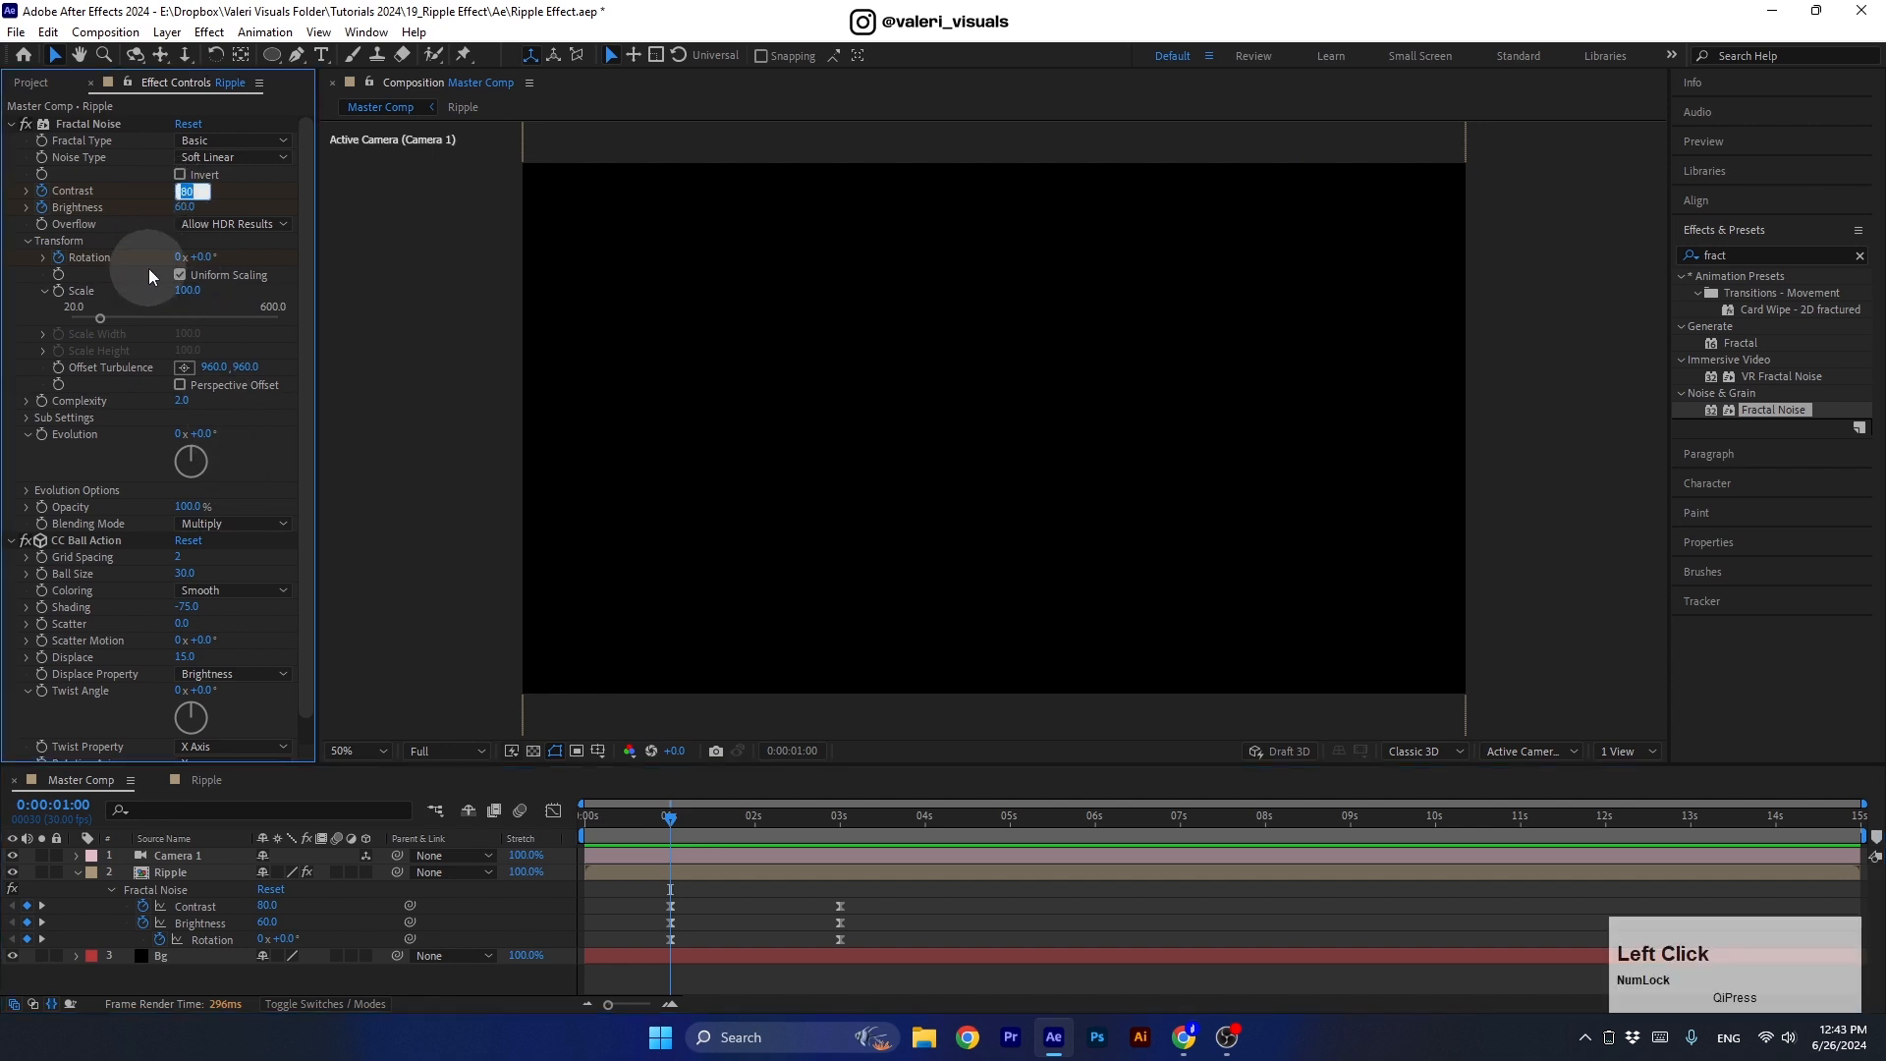
pyautogui.write('100')
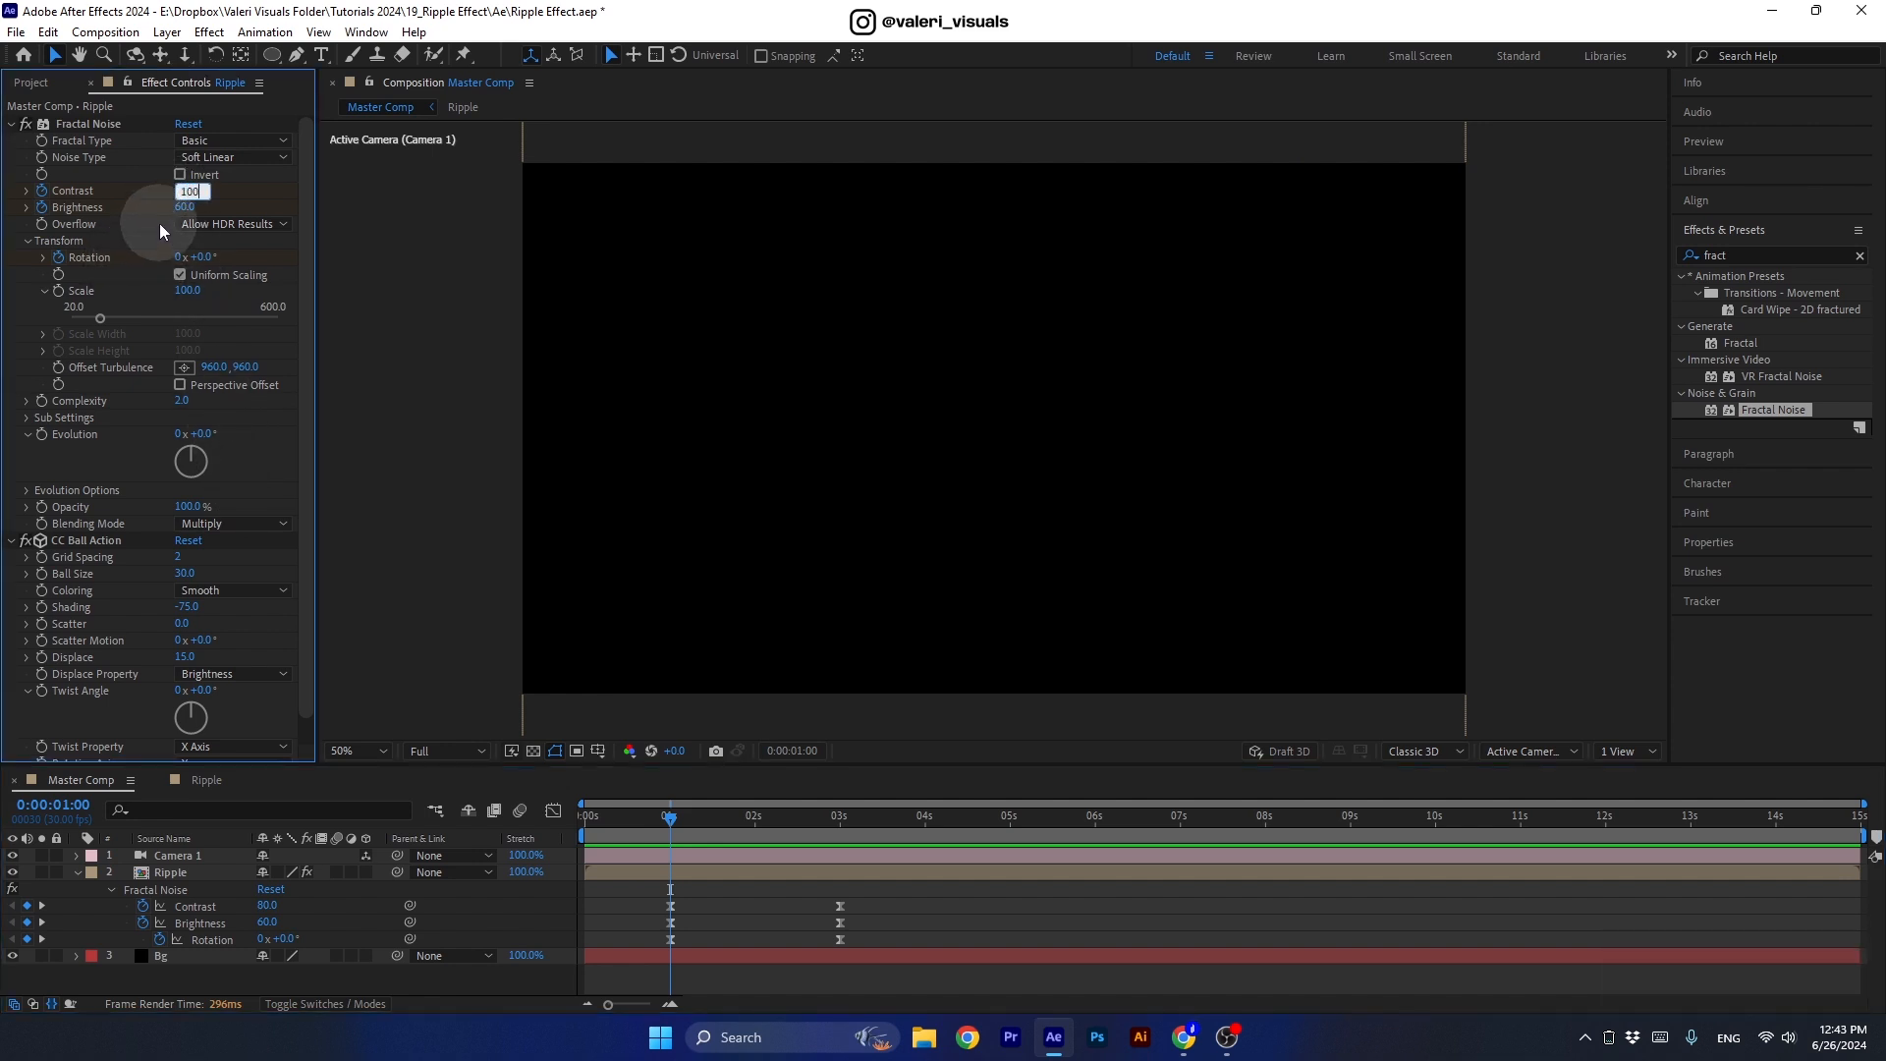
pyautogui.press('Return')
pyautogui.click(185, 207)
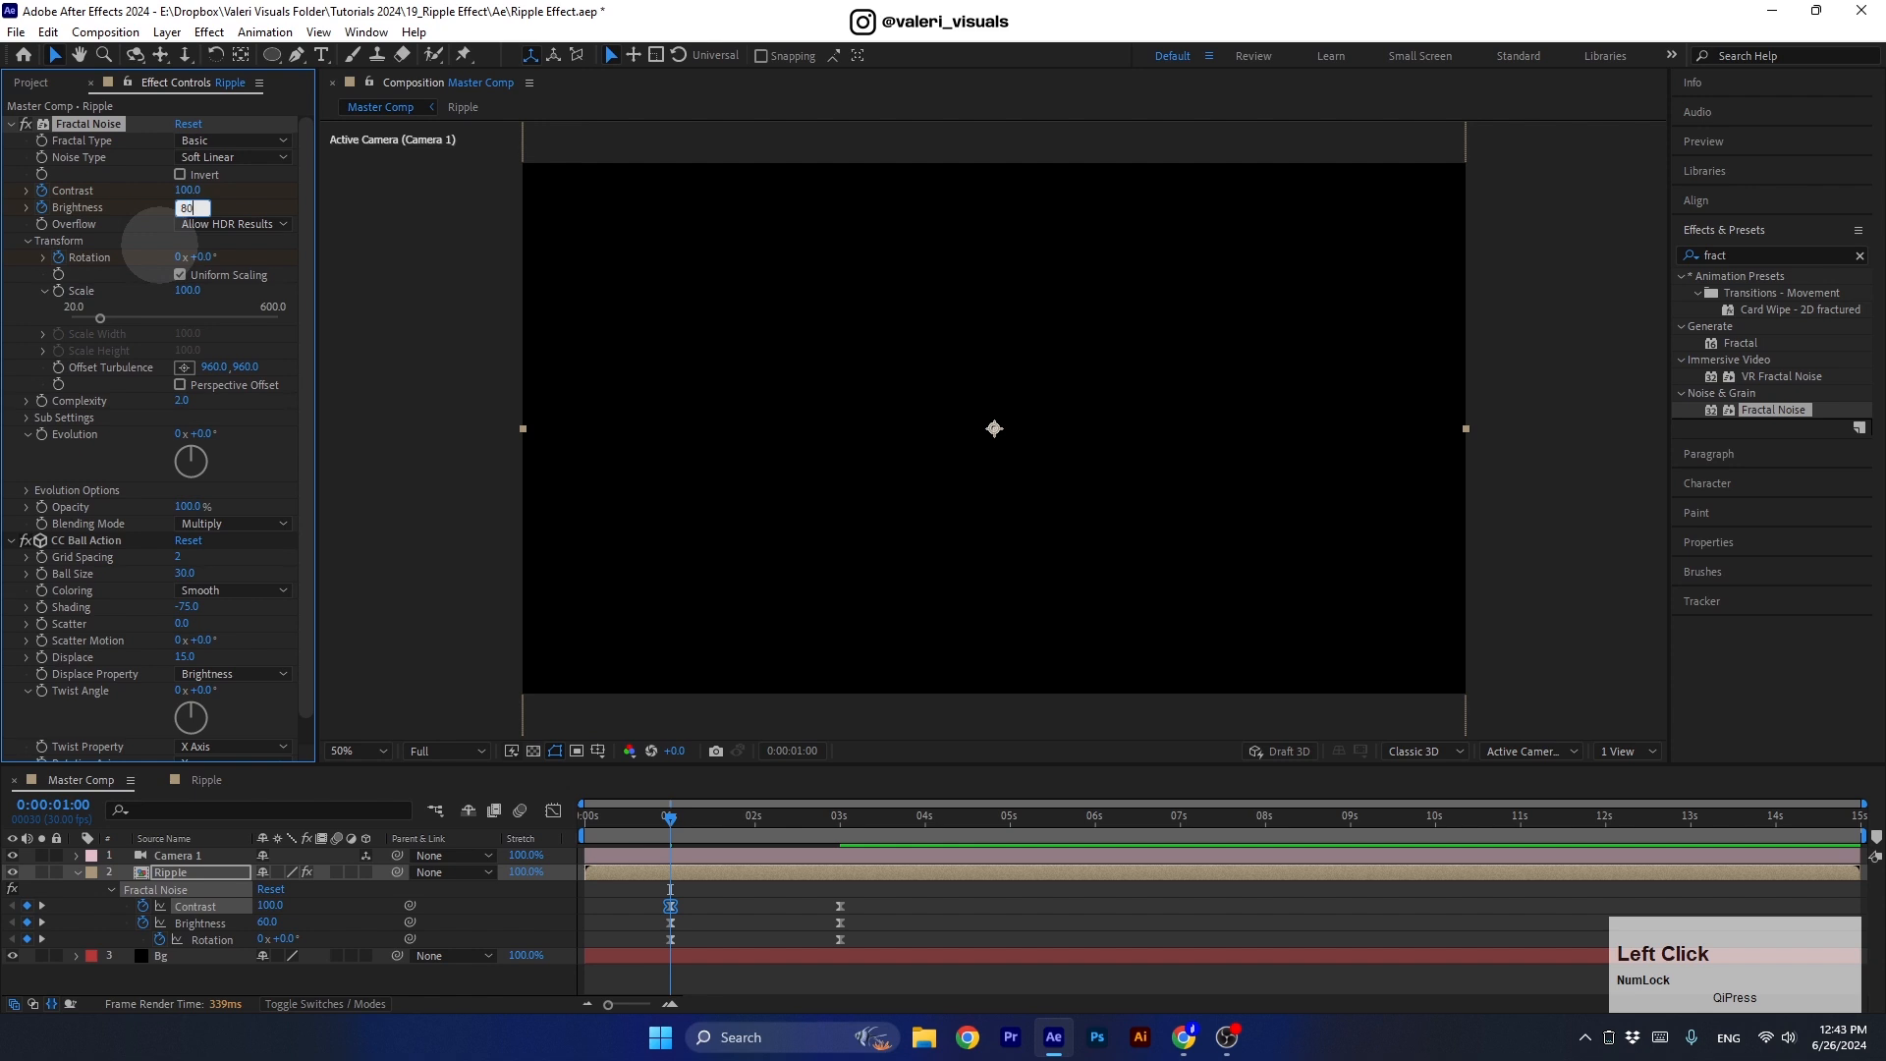
pyautogui.press('Return')
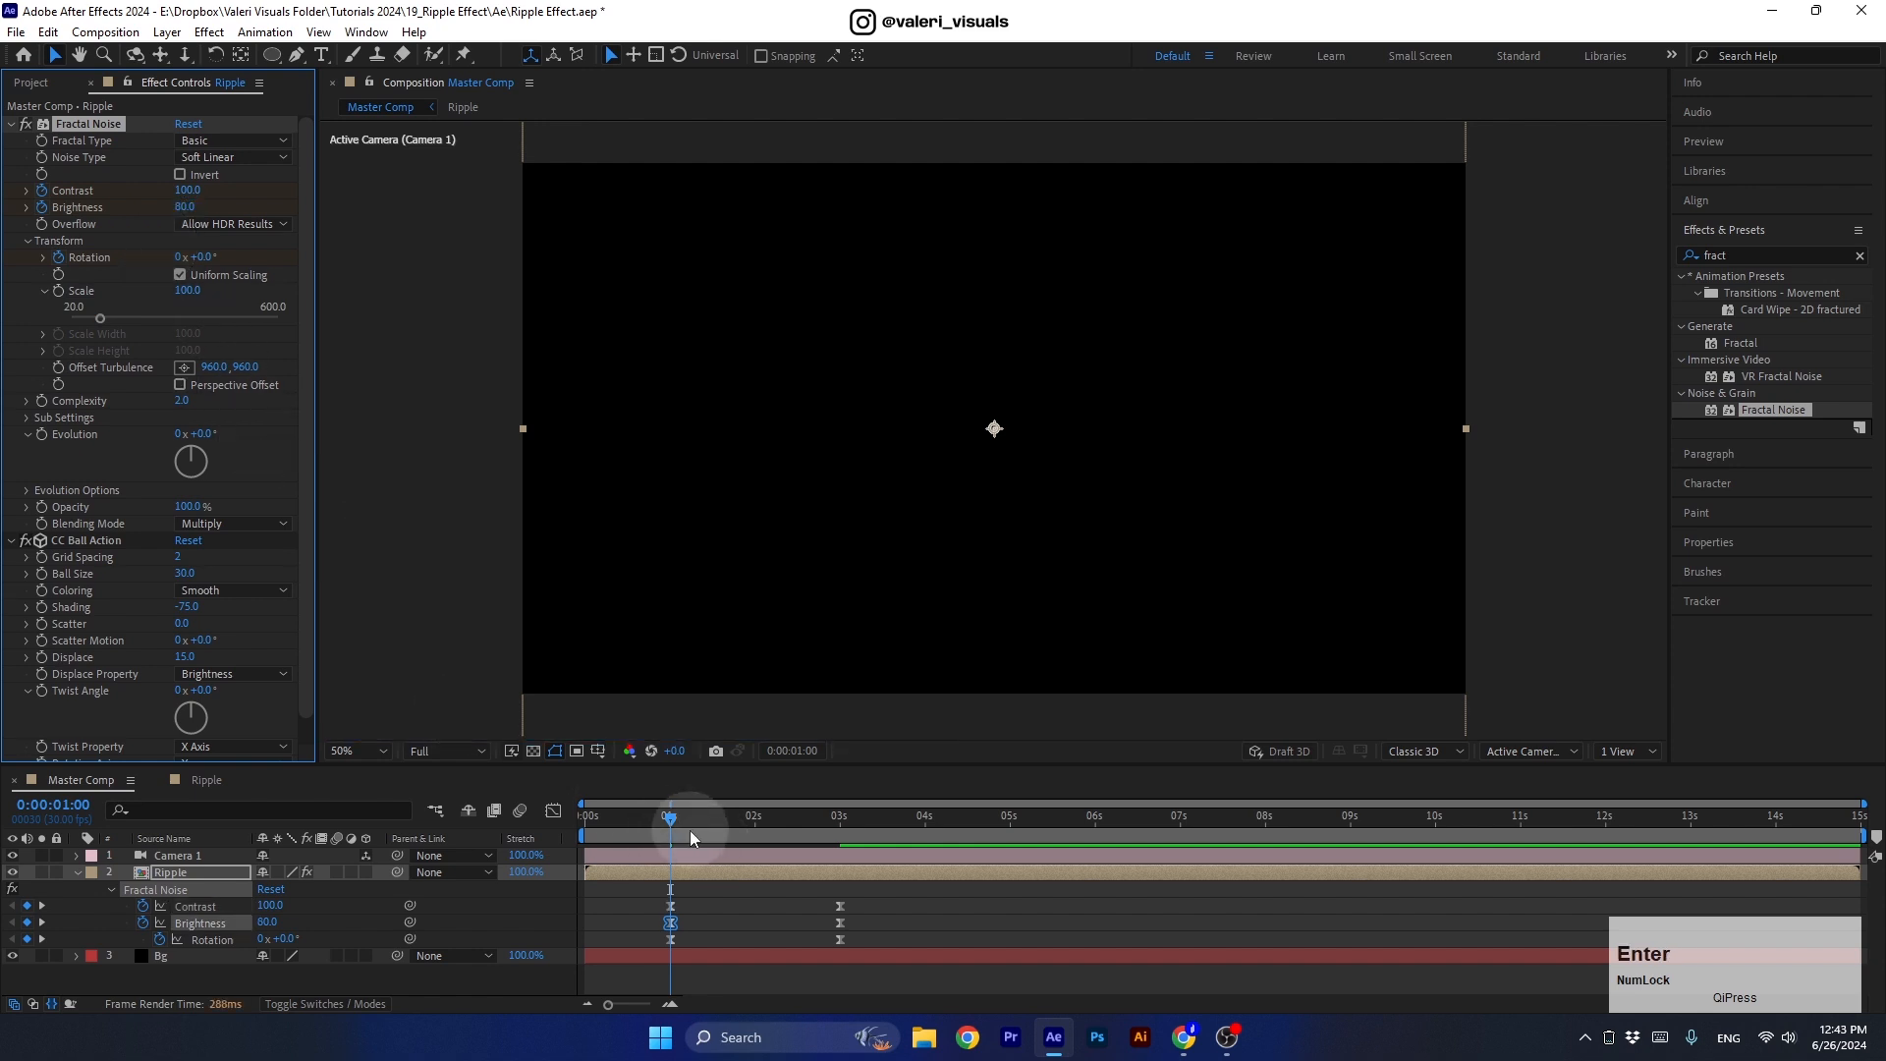
# Set CC Ball Action's Displace to 20 on the Ripple layer and scrub through the ripple to check it.
pyautogui.moveTo(668, 816); pyautogui.dragTo(689, 853)
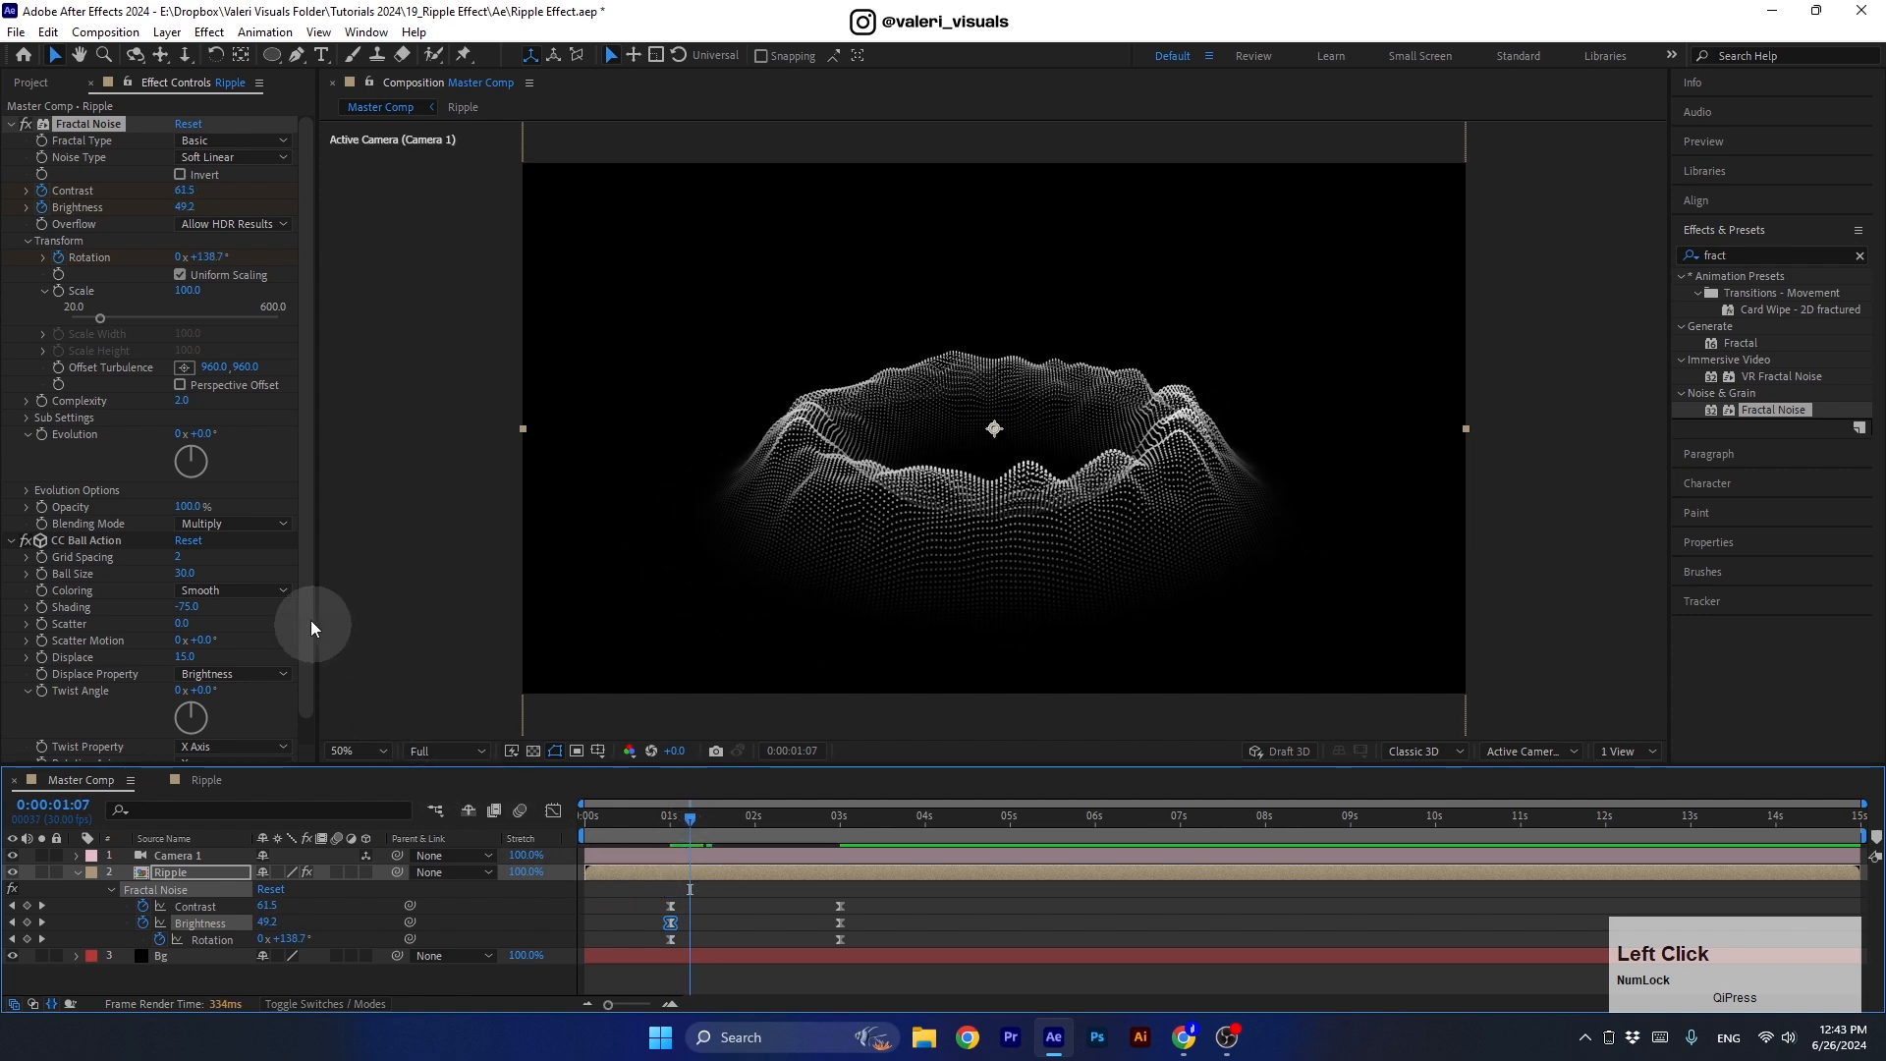
pyautogui.click(185, 656)
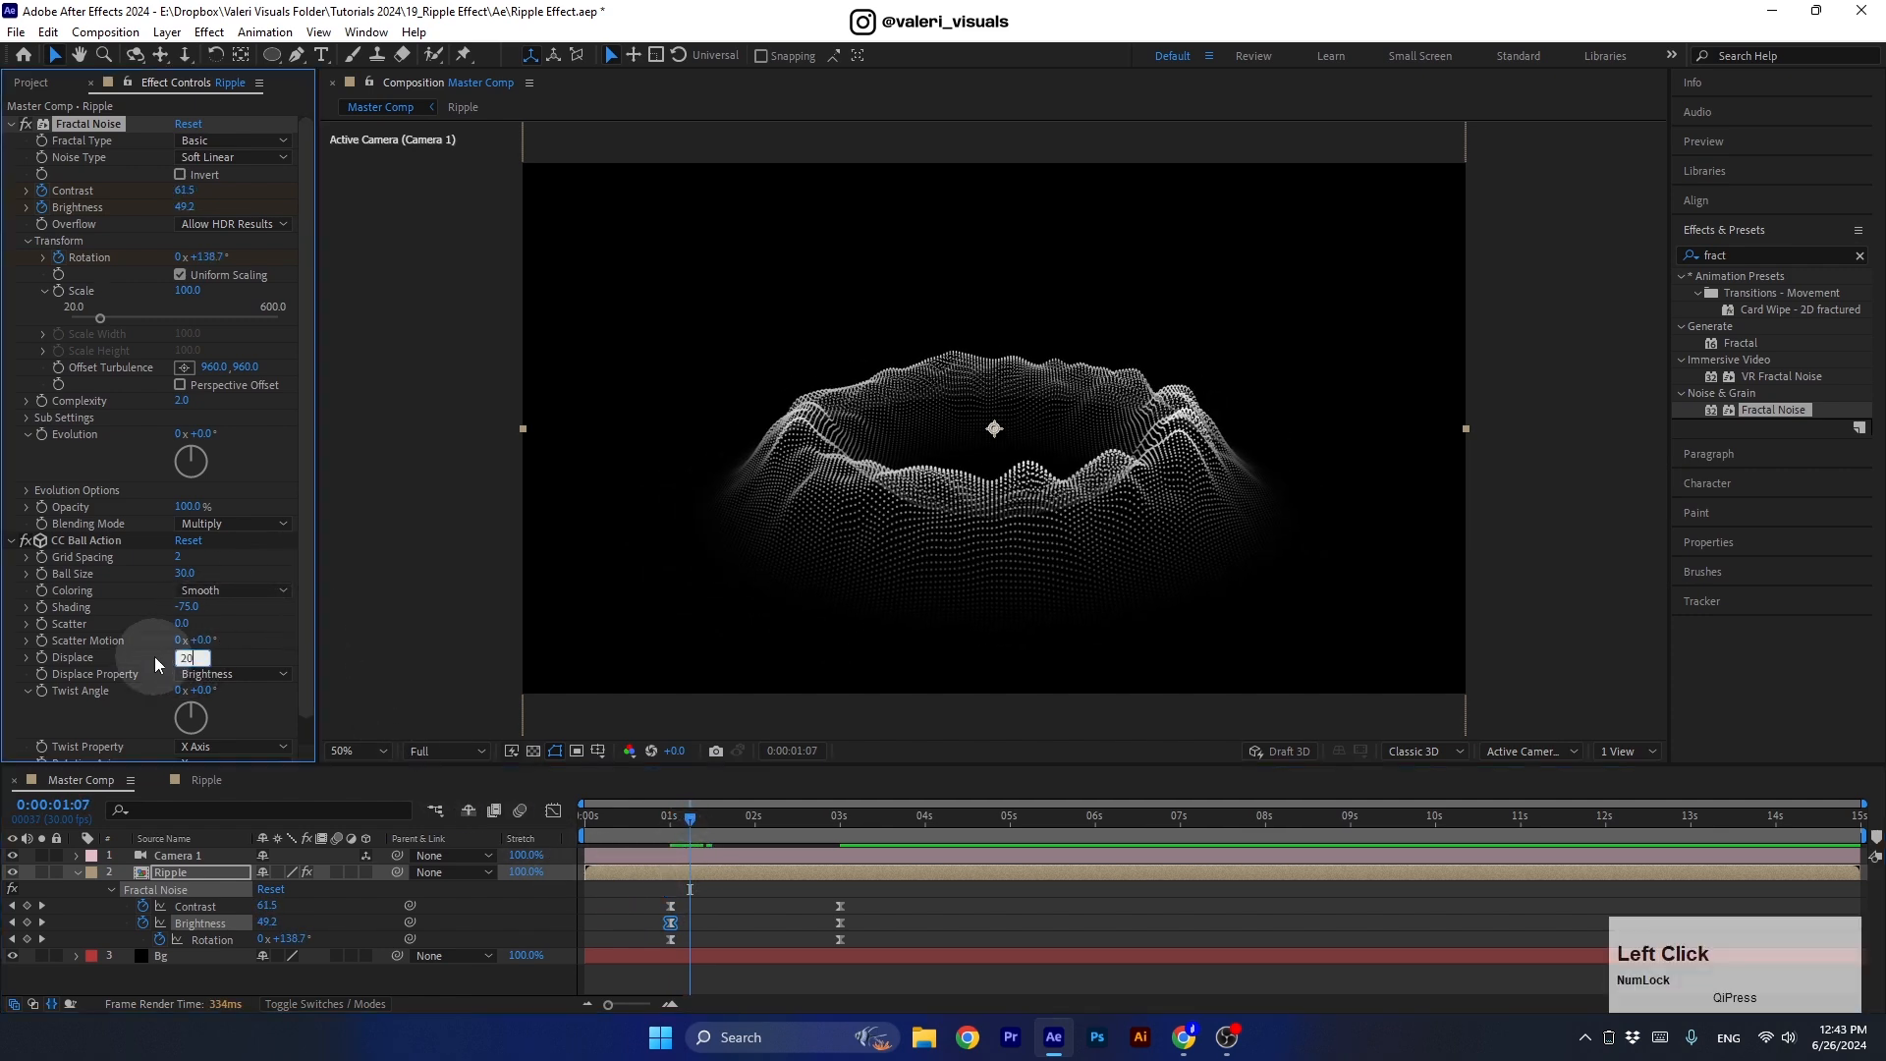
pyautogui.write('20')
pyautogui.press('Return')
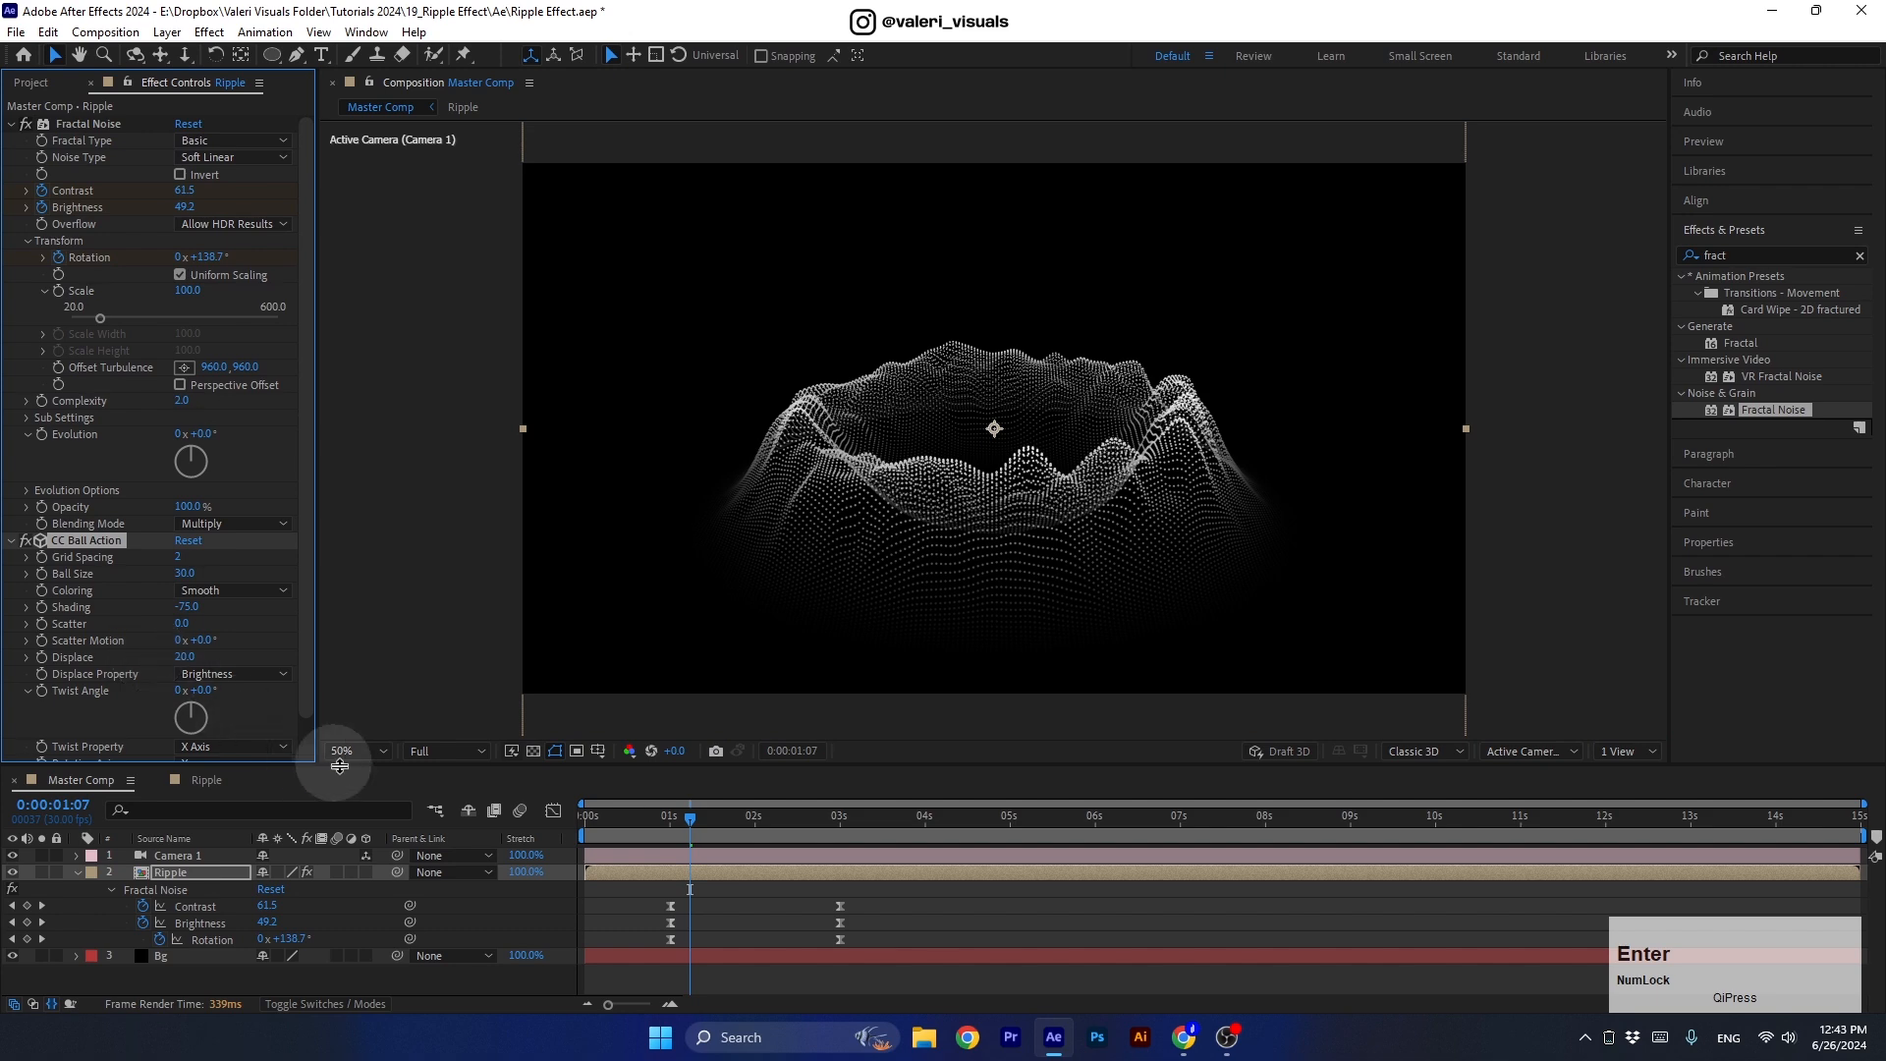
pyautogui.moveTo(668, 819); pyautogui.dragTo(745, 835)
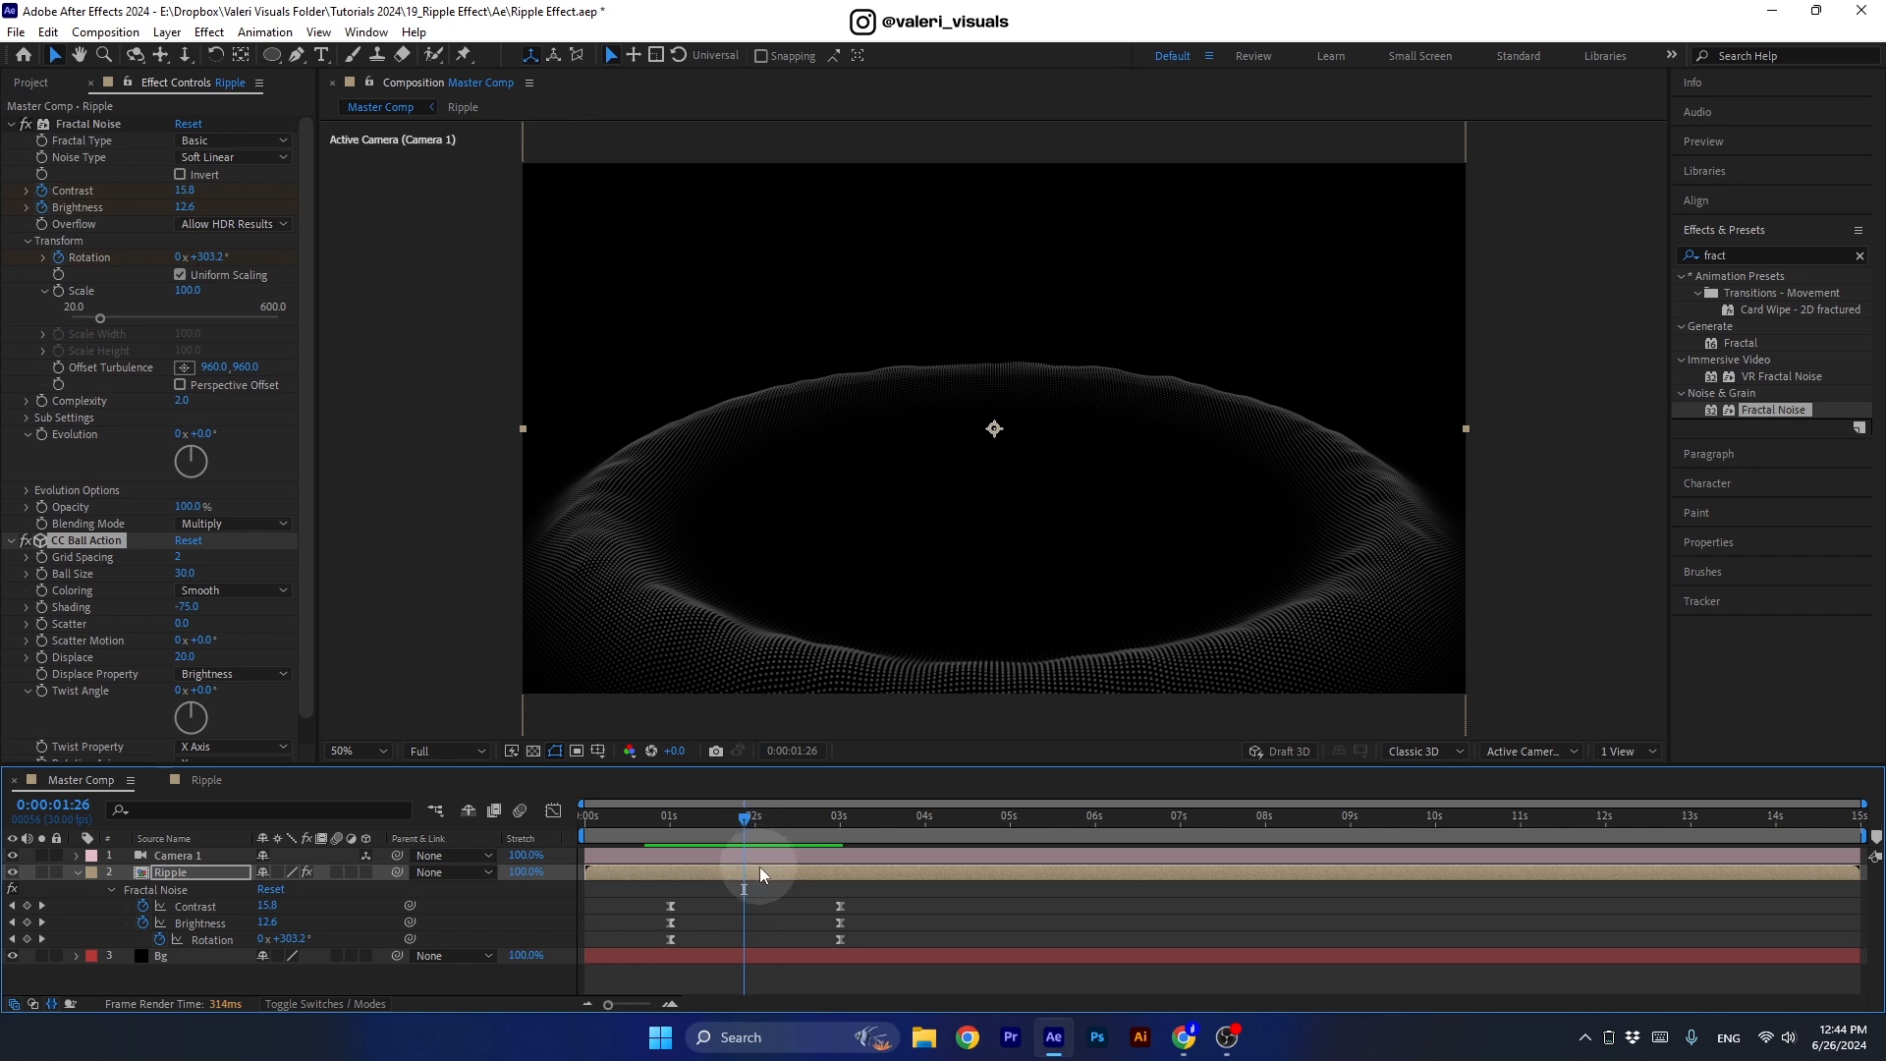
# In the Ripple composition, duplicate Shape Layer 1 and shift the copy to start at 0:00:01:10.
pyautogui.doubleClick(758, 868)
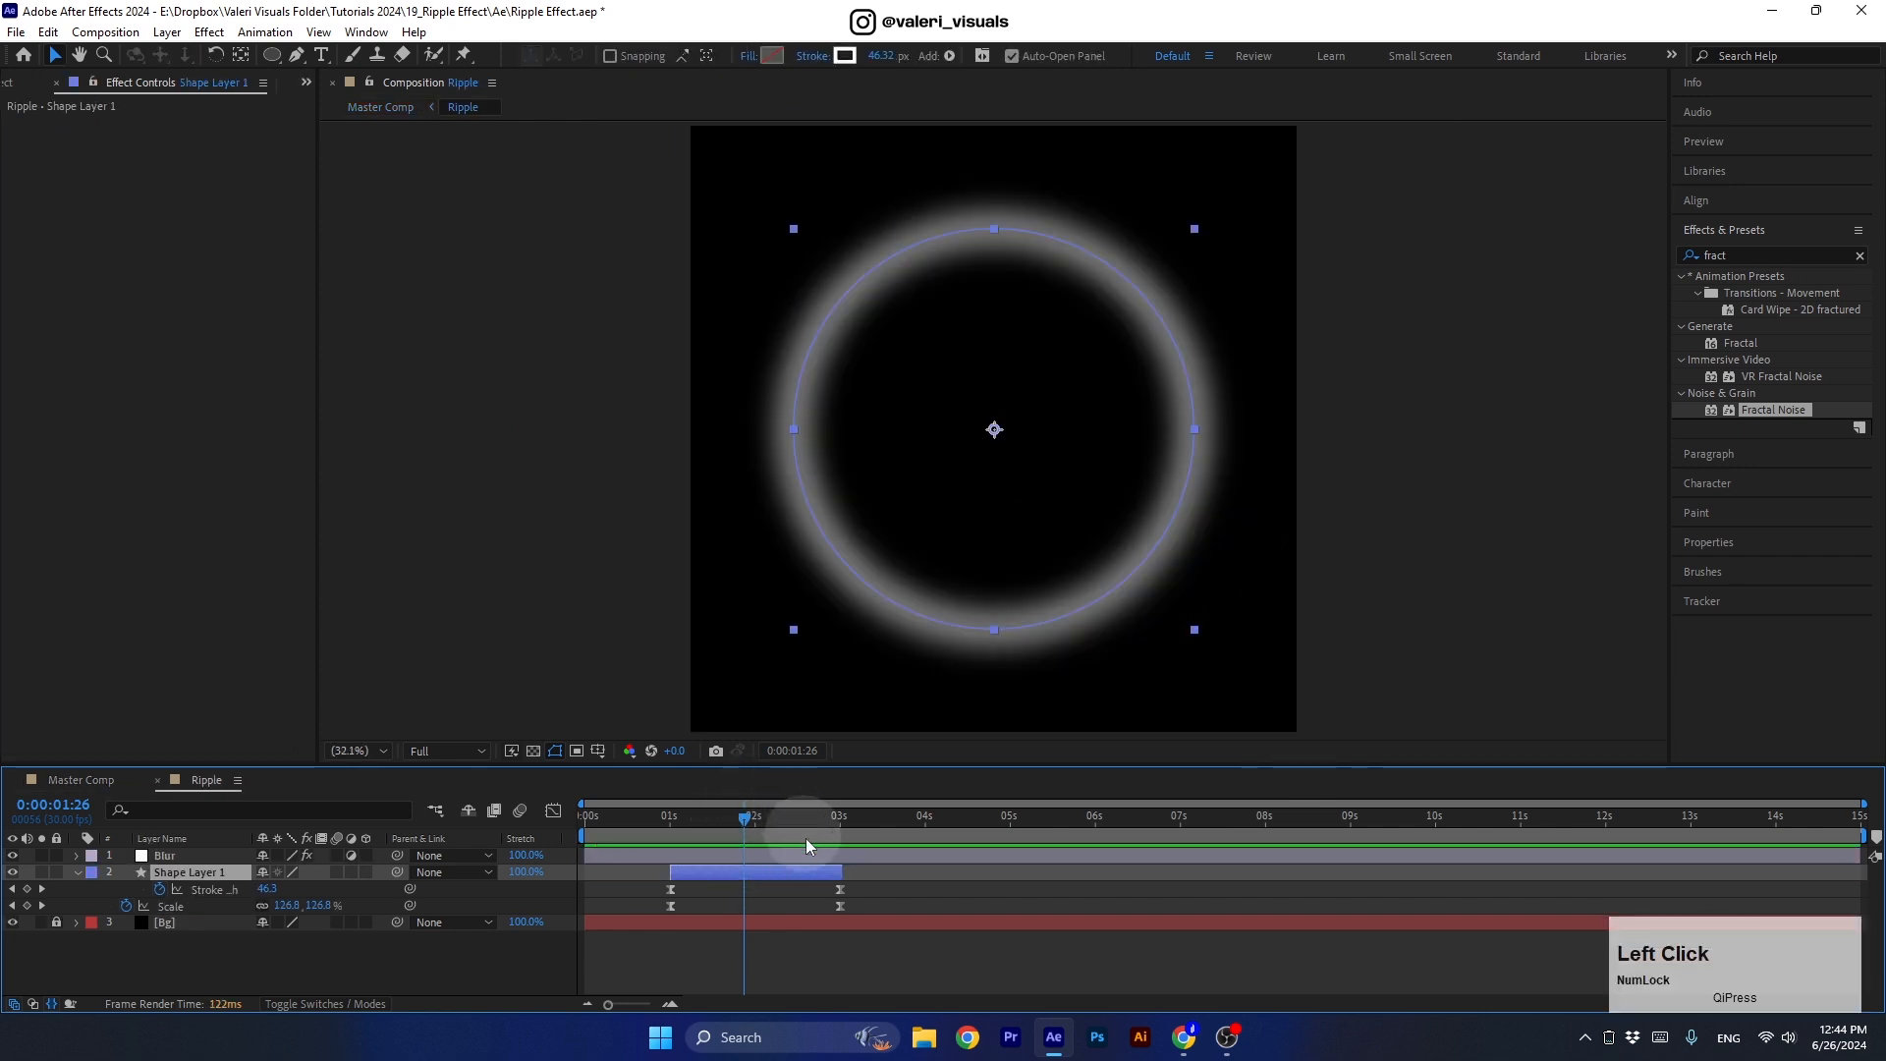
pyautogui.click(687, 870)
pyautogui.hotkey('ctrl', 'd')
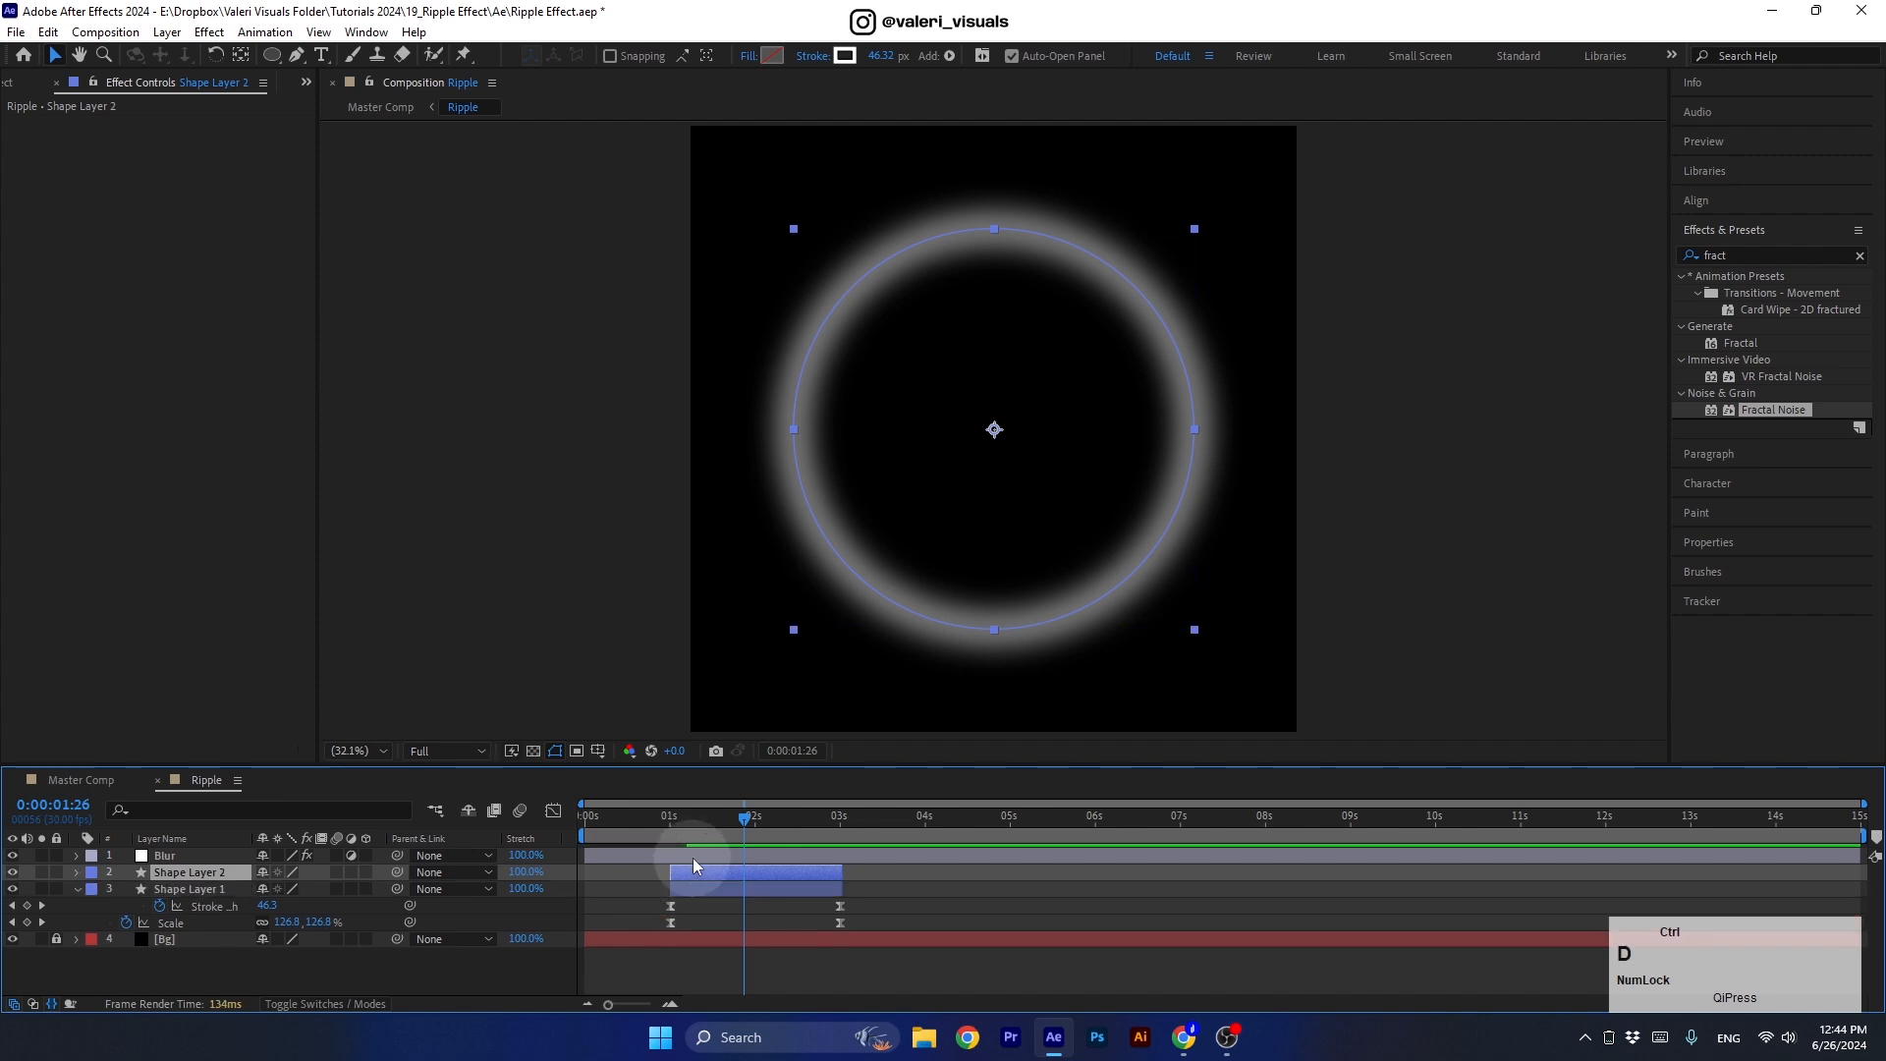
pyautogui.click(668, 819)
pyautogui.moveTo(668, 819); pyautogui.dragTo(715, 871)
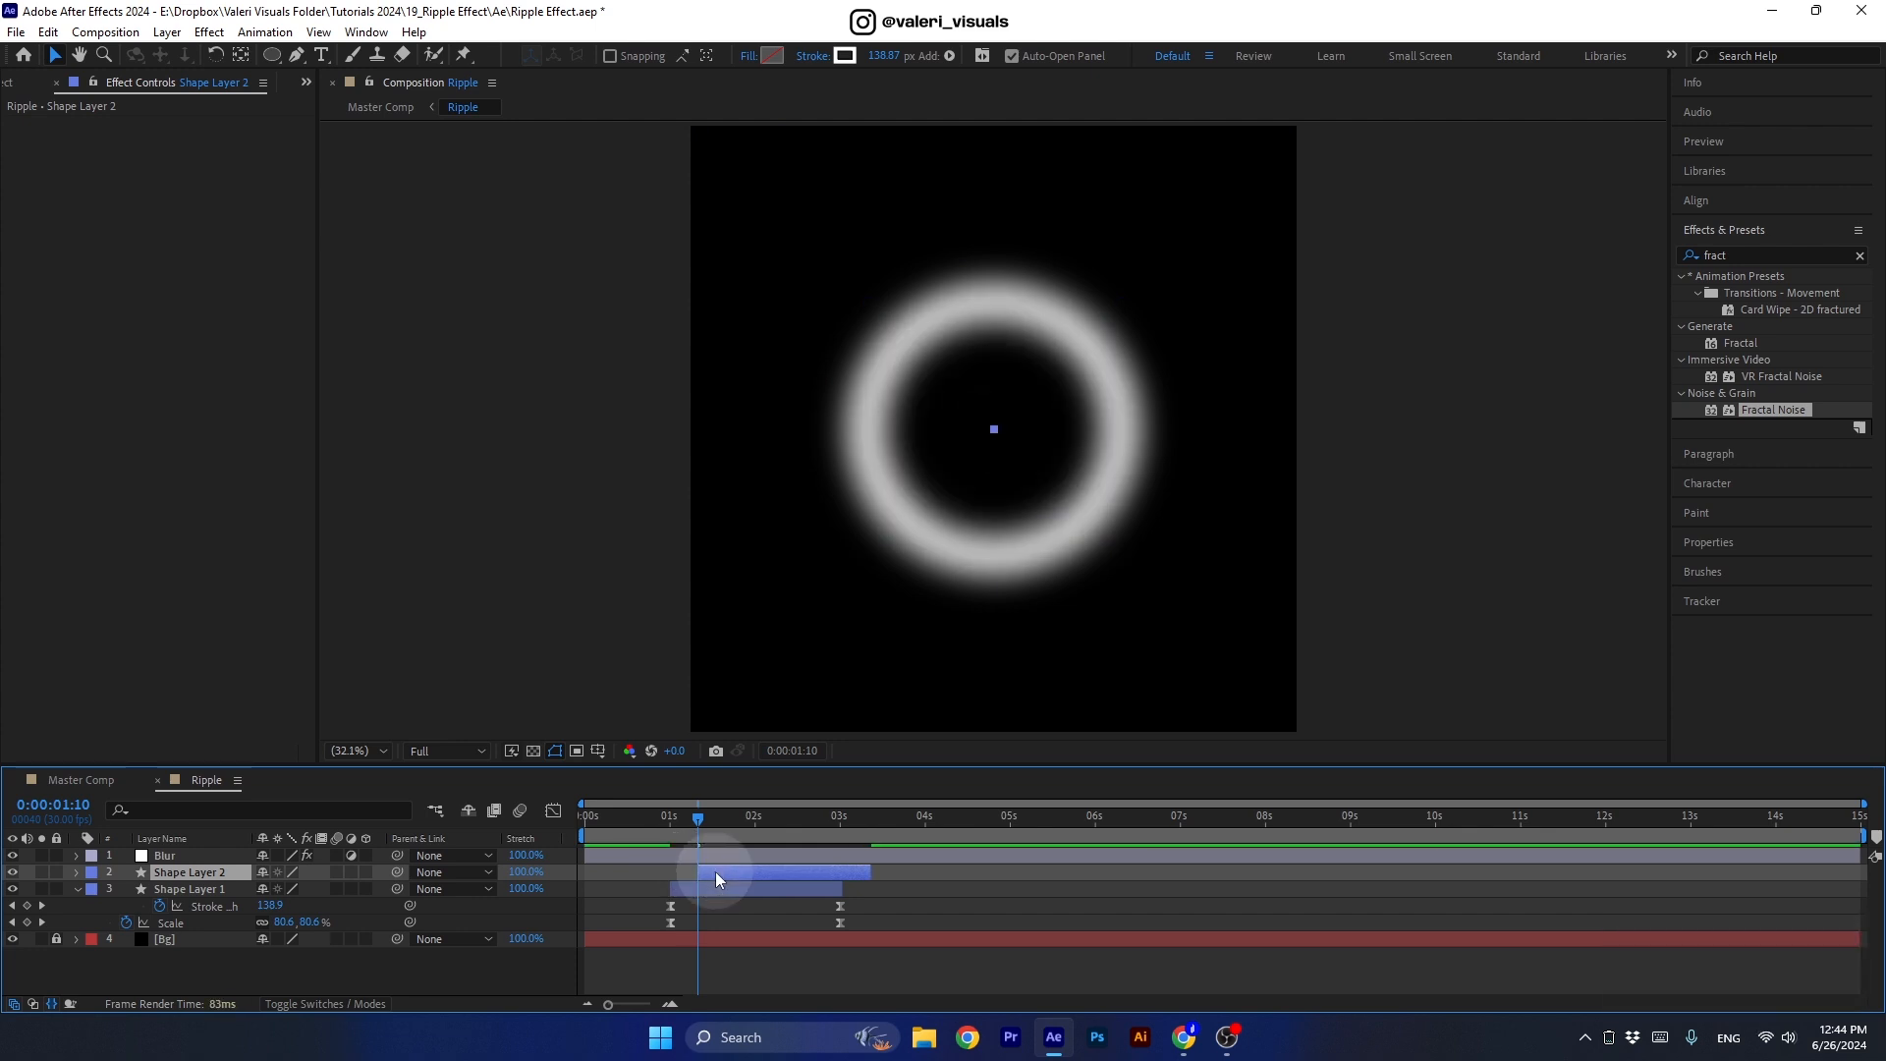
# Duplicate the shifted ring layer again, start the new copy at 0:00:01:20 and scrub through the overlapping rings.
pyautogui.hotkey('ctrl', 'd')
pyautogui.moveTo(715, 871)
pyautogui.mouseDown()
pyautogui.moveTo(739, 869)
pyautogui.moveTo(708, 823)
pyautogui.moveTo(723, 835)
pyautogui.mouseUp()
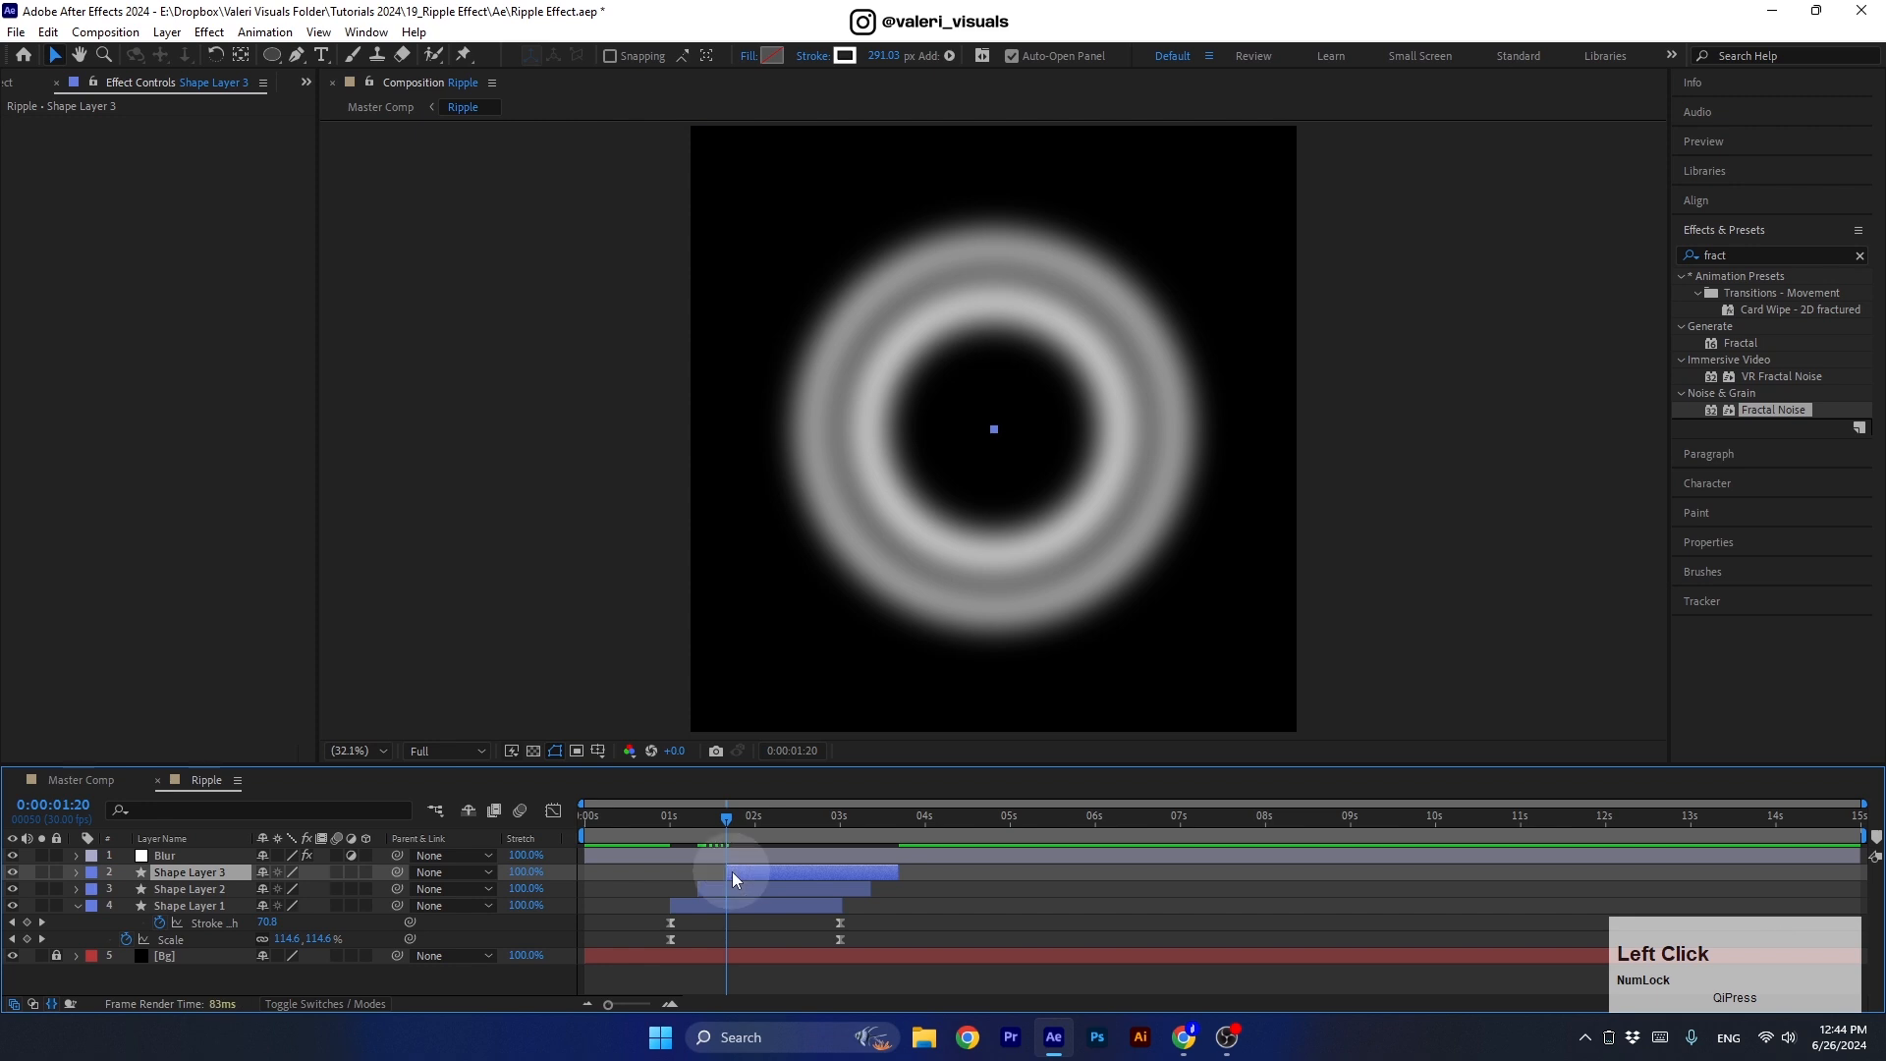
pyautogui.moveTo(711, 835)
pyautogui.mouseDown()
pyautogui.moveTo(686, 833)
pyautogui.moveTo(740, 842)
pyautogui.mouseUp()
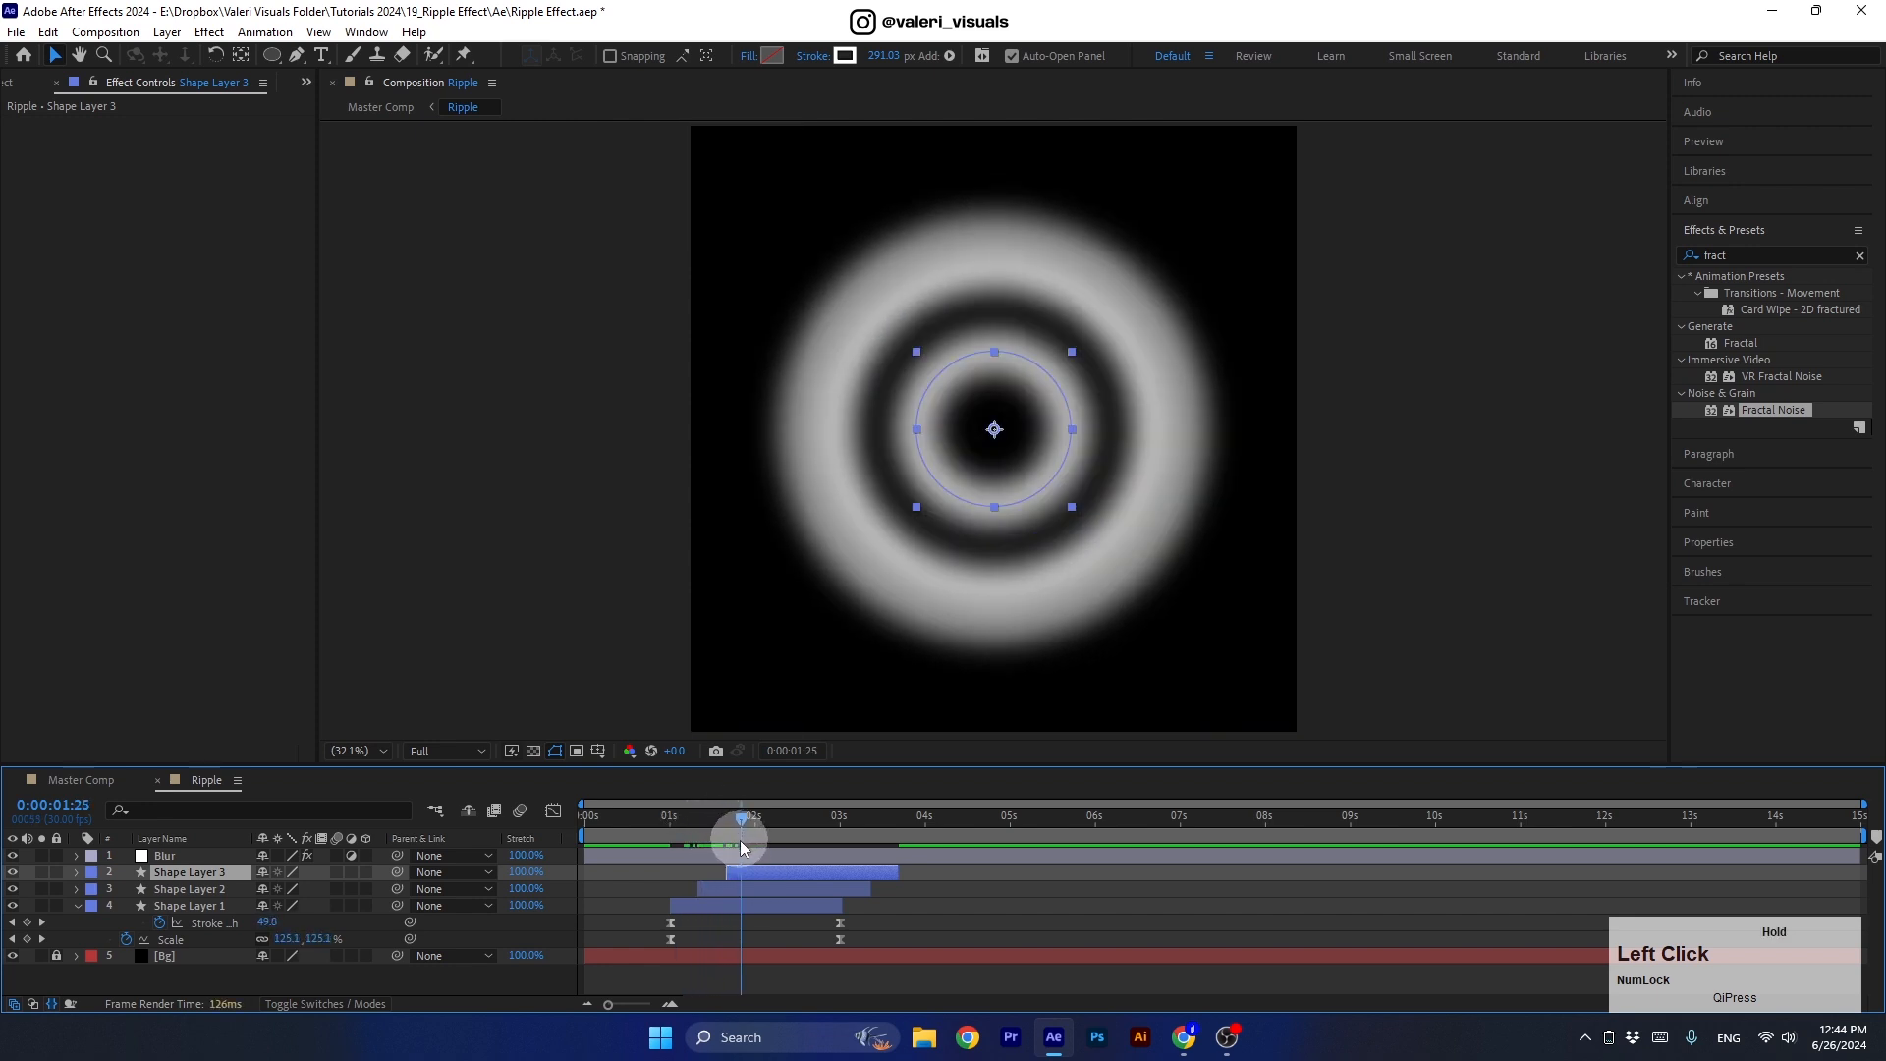
# Reveal the keyframes of Shape Layers 2 and 3 and set Shape Layer 2's Stroke Width keyframe at 0:00:01:10 to 200.
pyautogui.keyDown('shift'); pyautogui.click(746, 886); pyautogui.keyUp('shift')
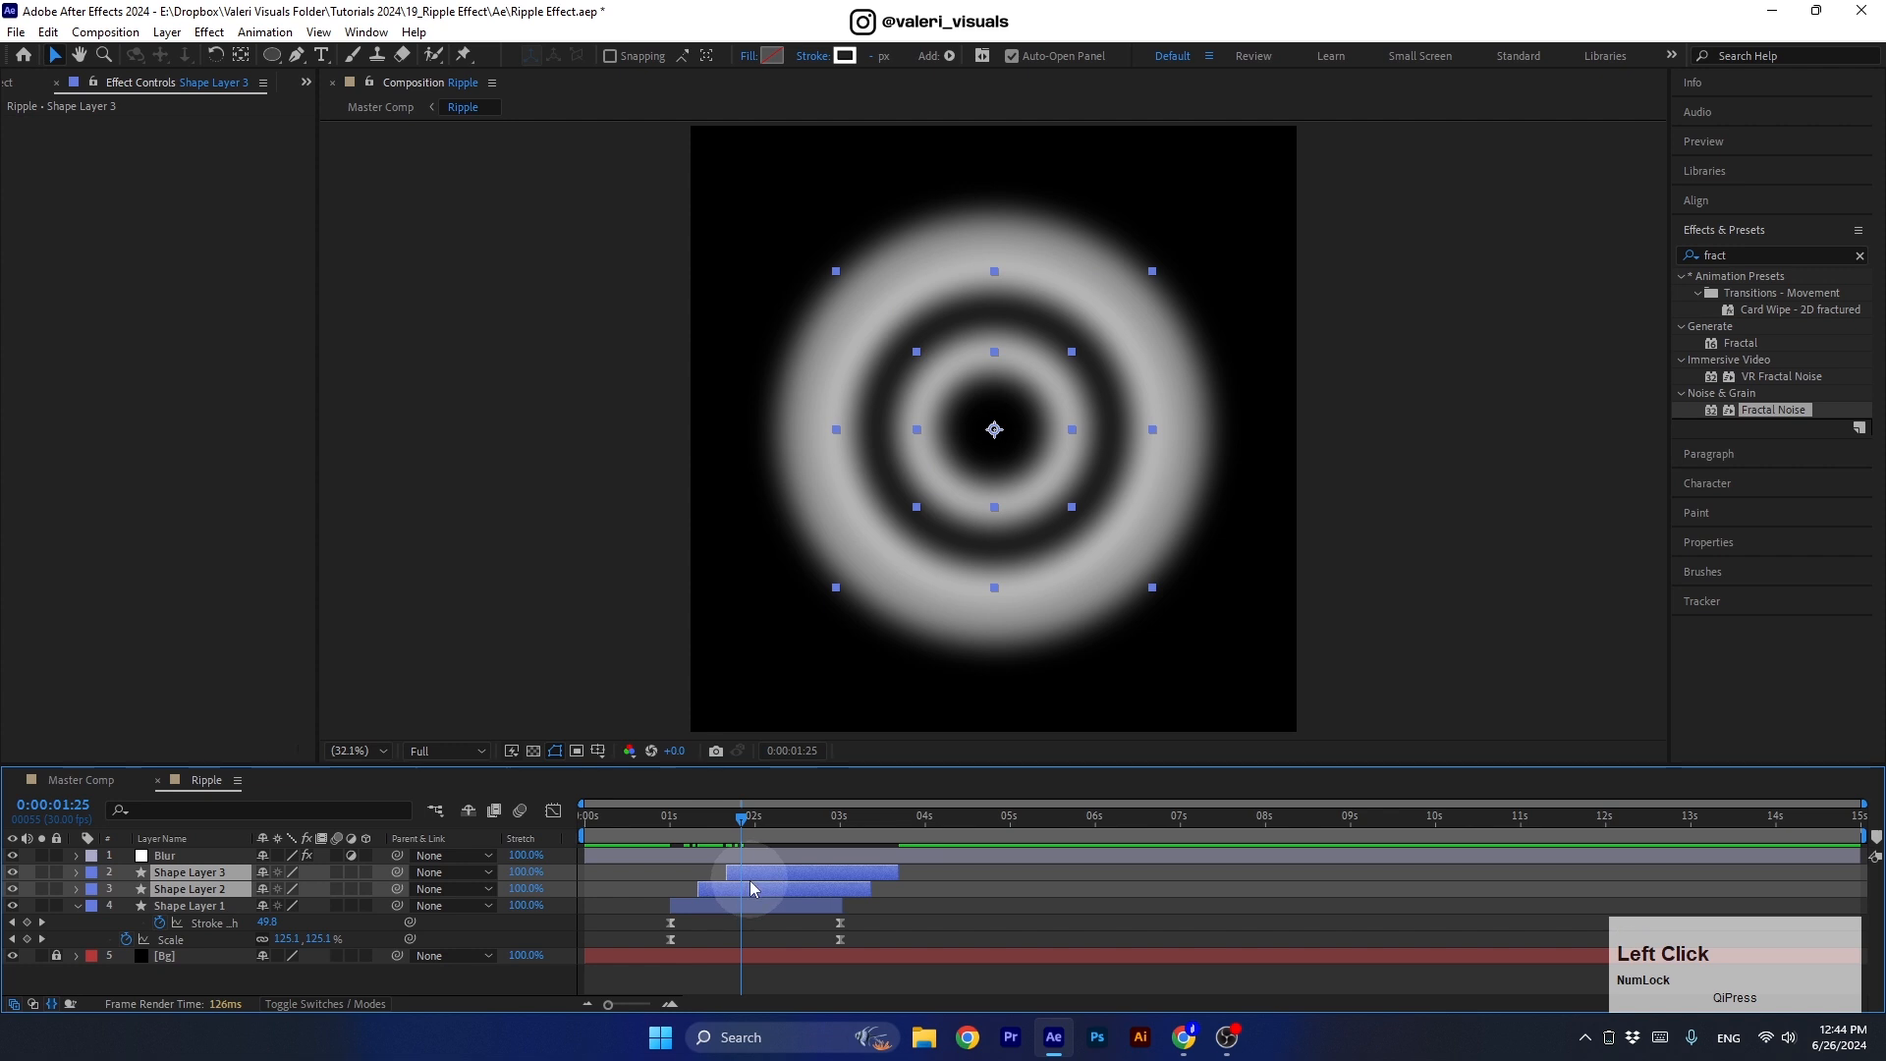
pyautogui.press('u')
pyautogui.moveTo(715, 817); pyautogui.dragTo(697, 835)
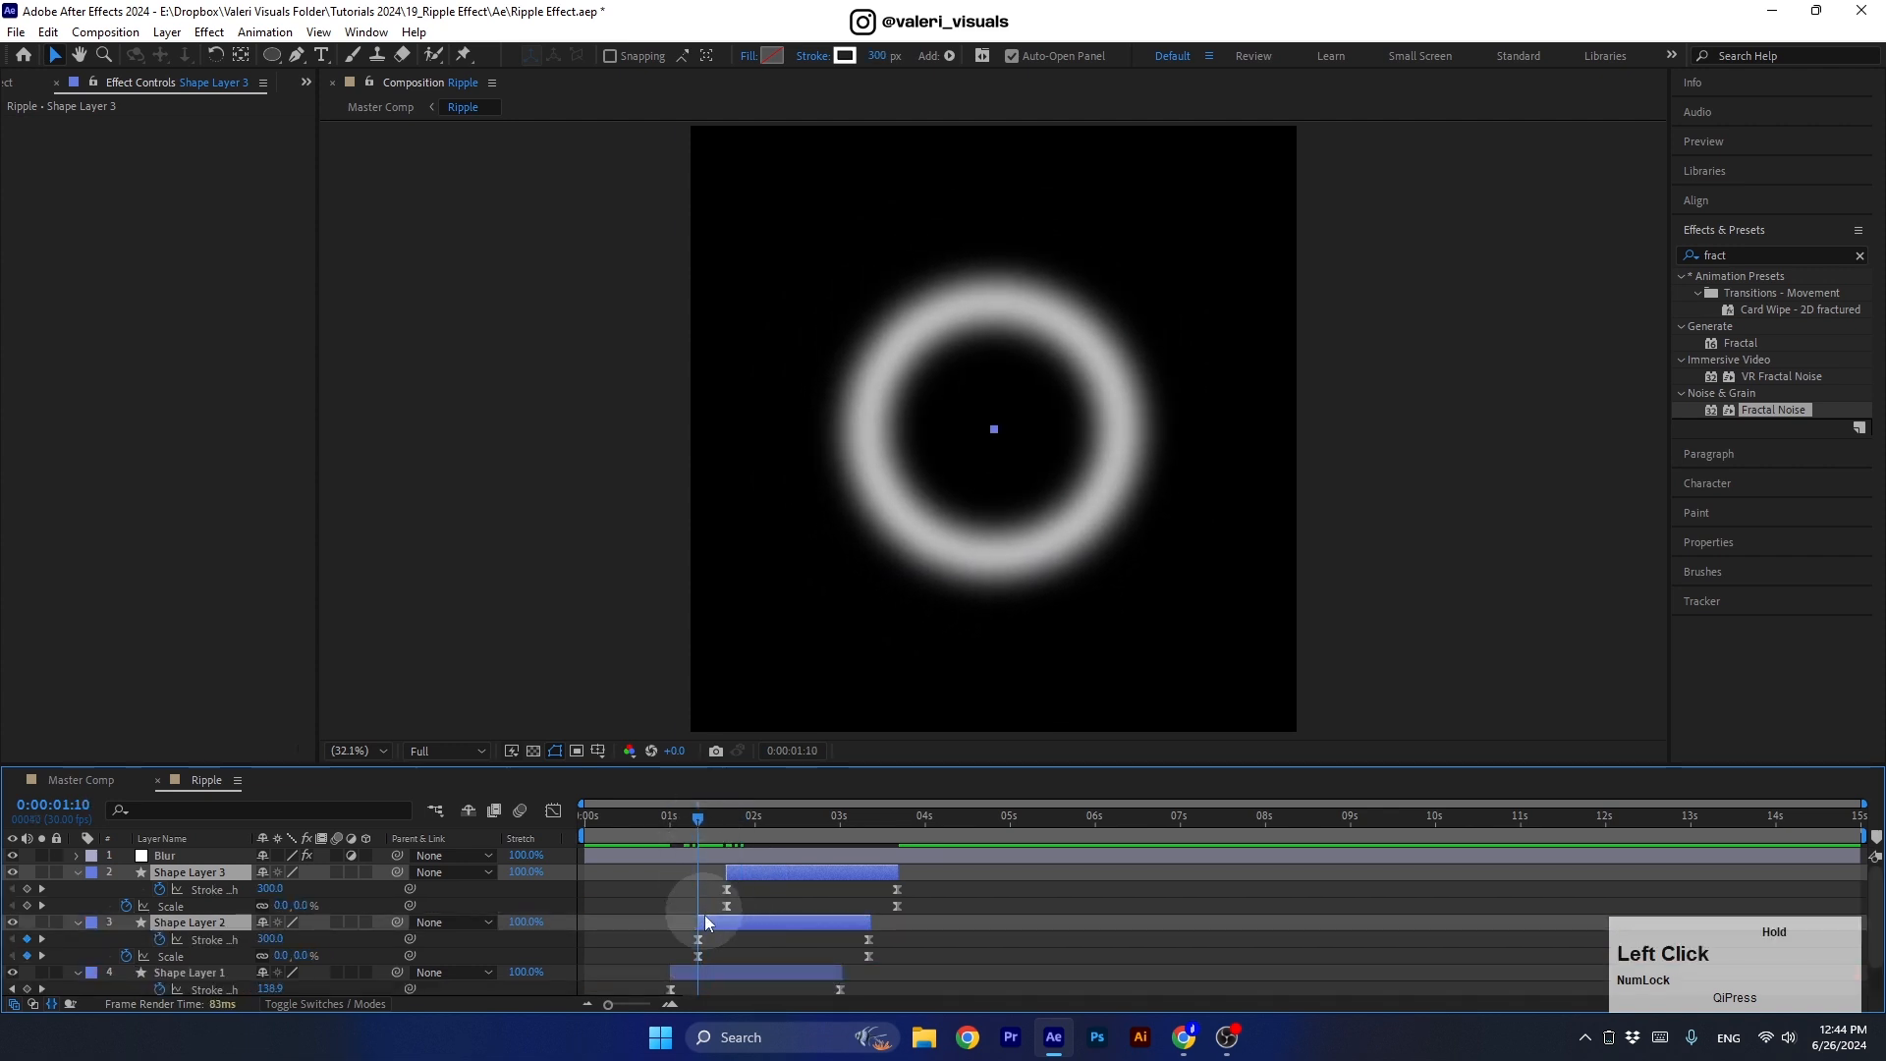
pyautogui.click(678, 941)
pyautogui.click(716, 922)
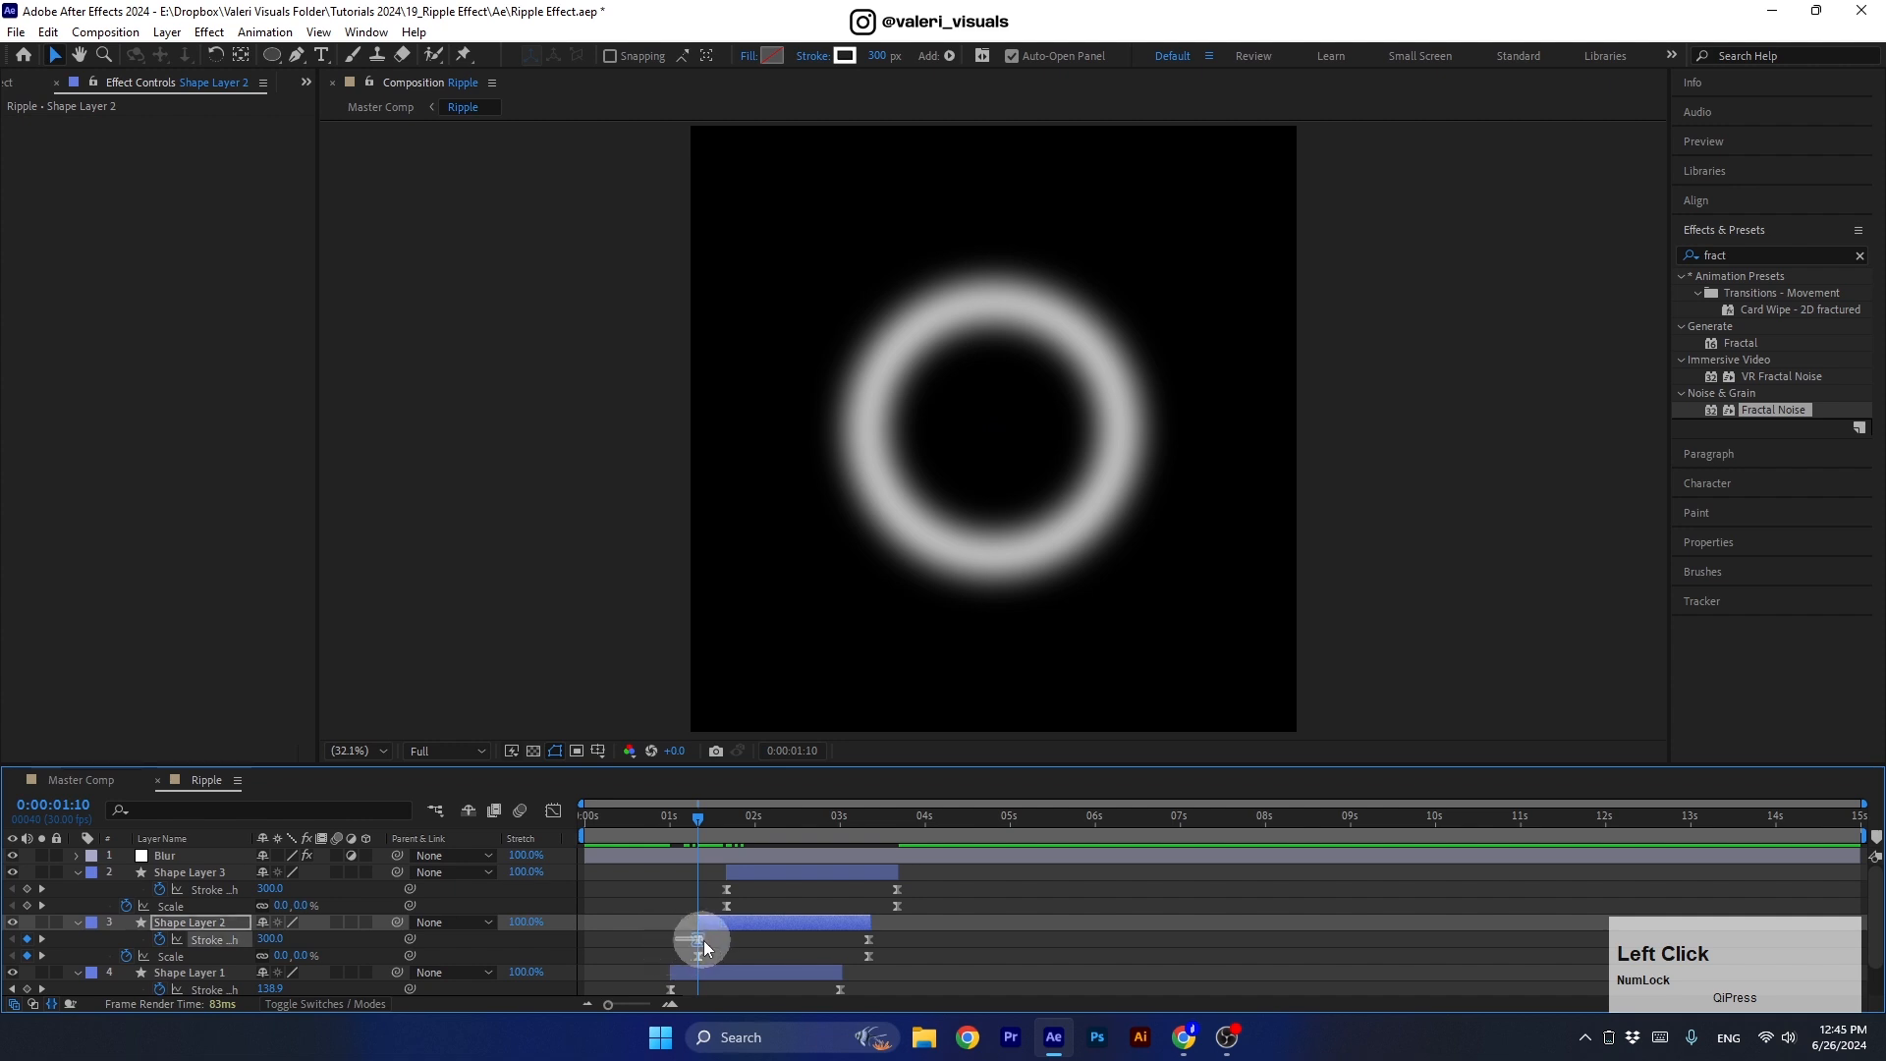
pyautogui.click(685, 940)
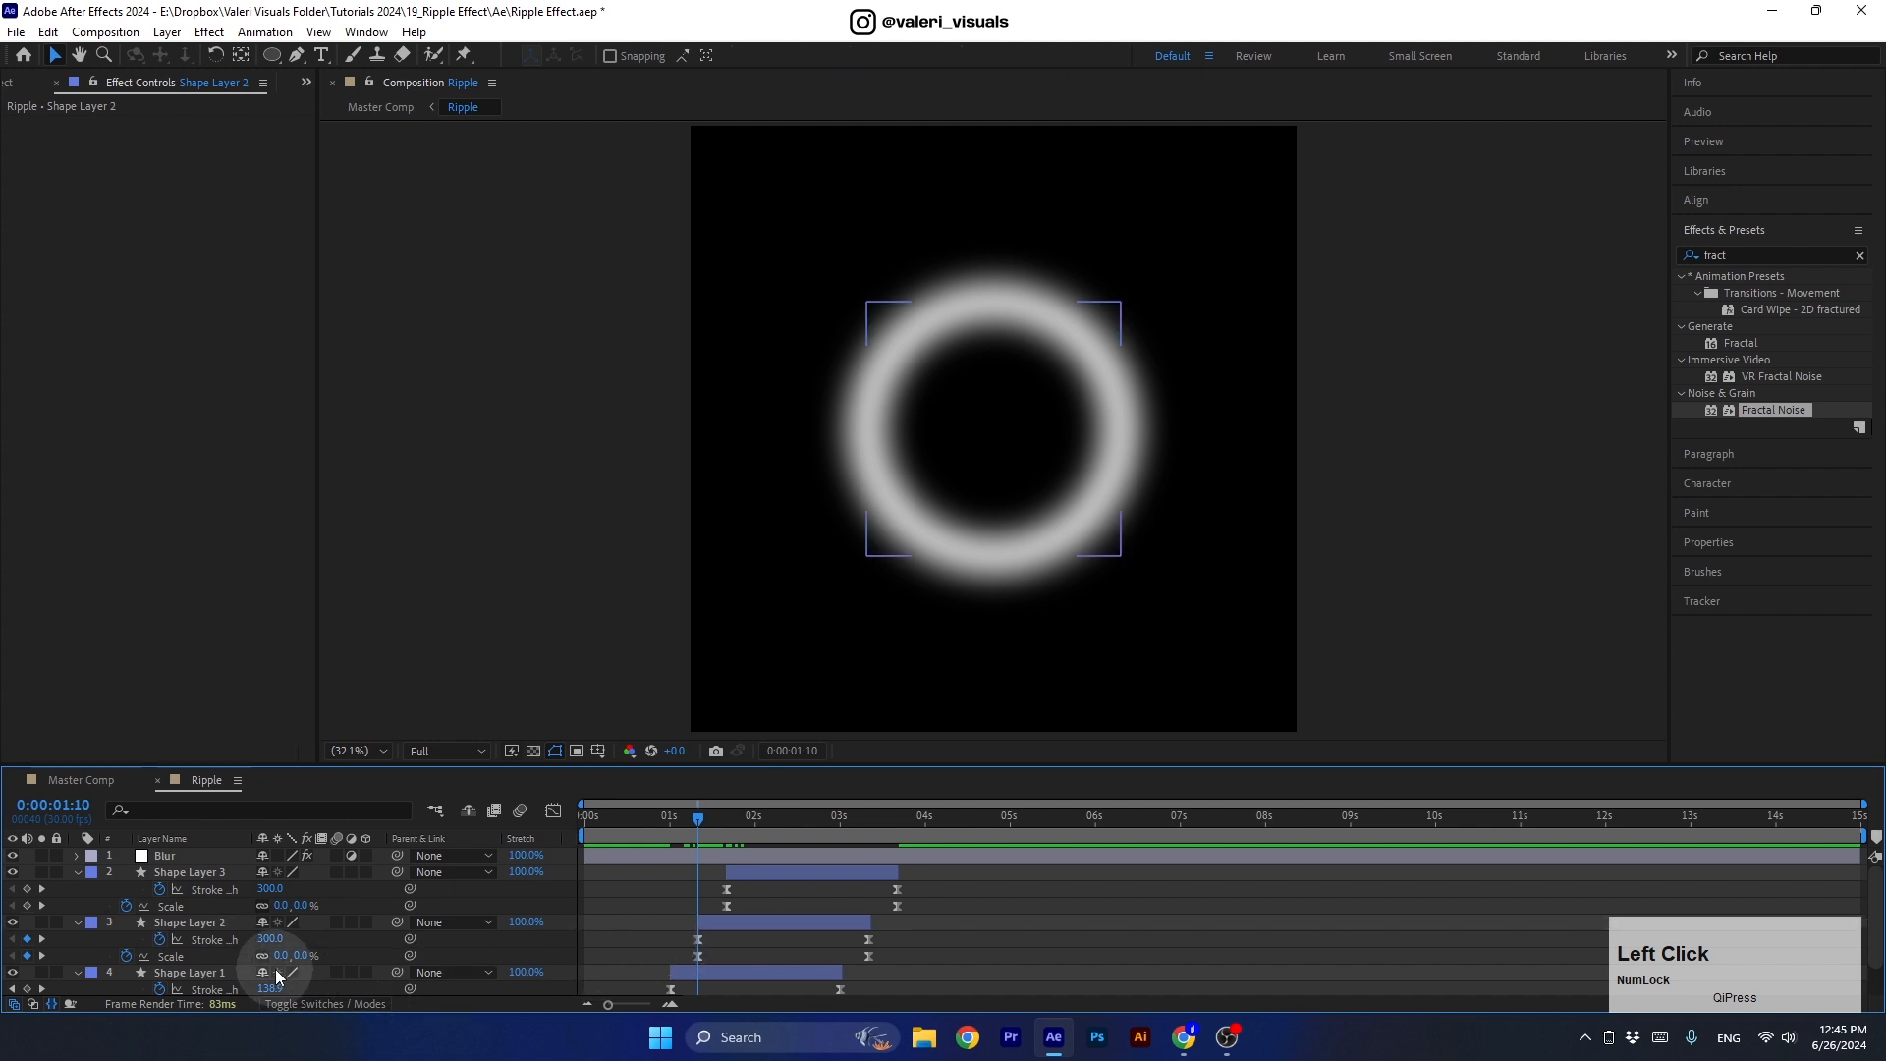
pyautogui.write('20')
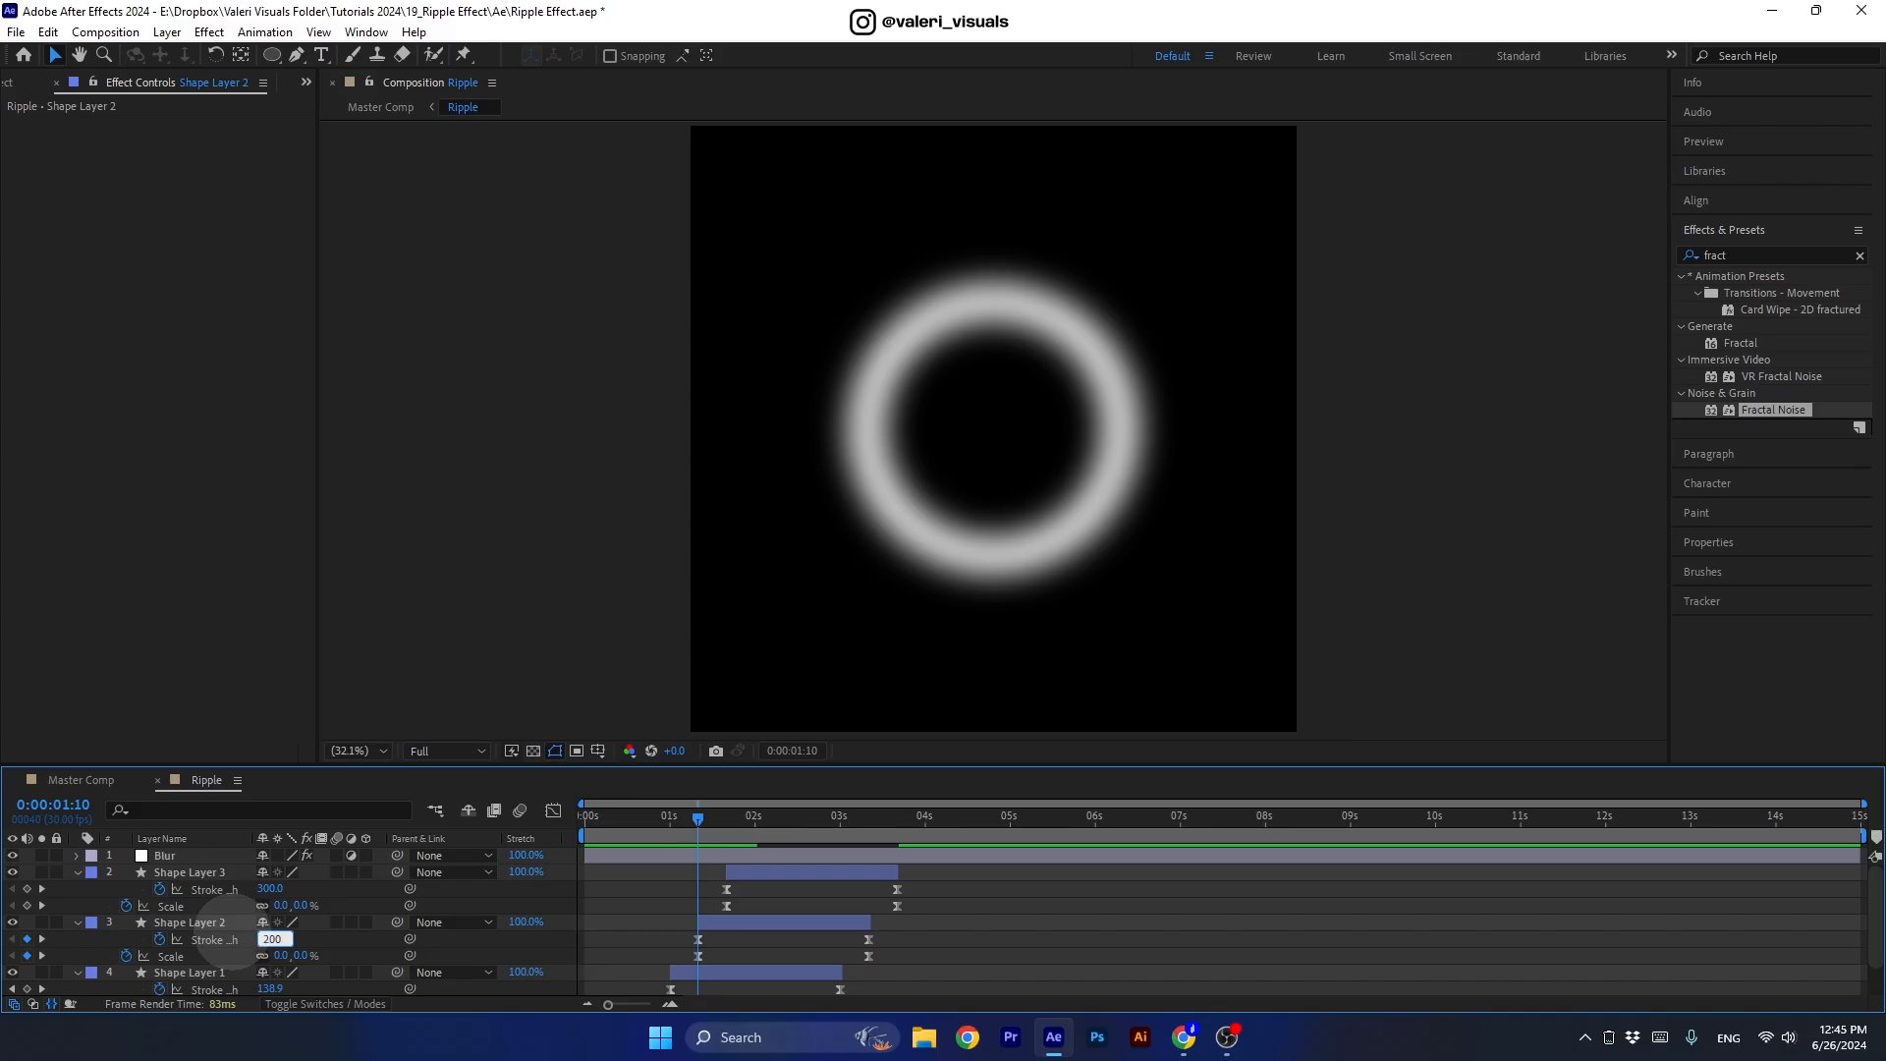
pyautogui.write('0')
pyautogui.press('Return')
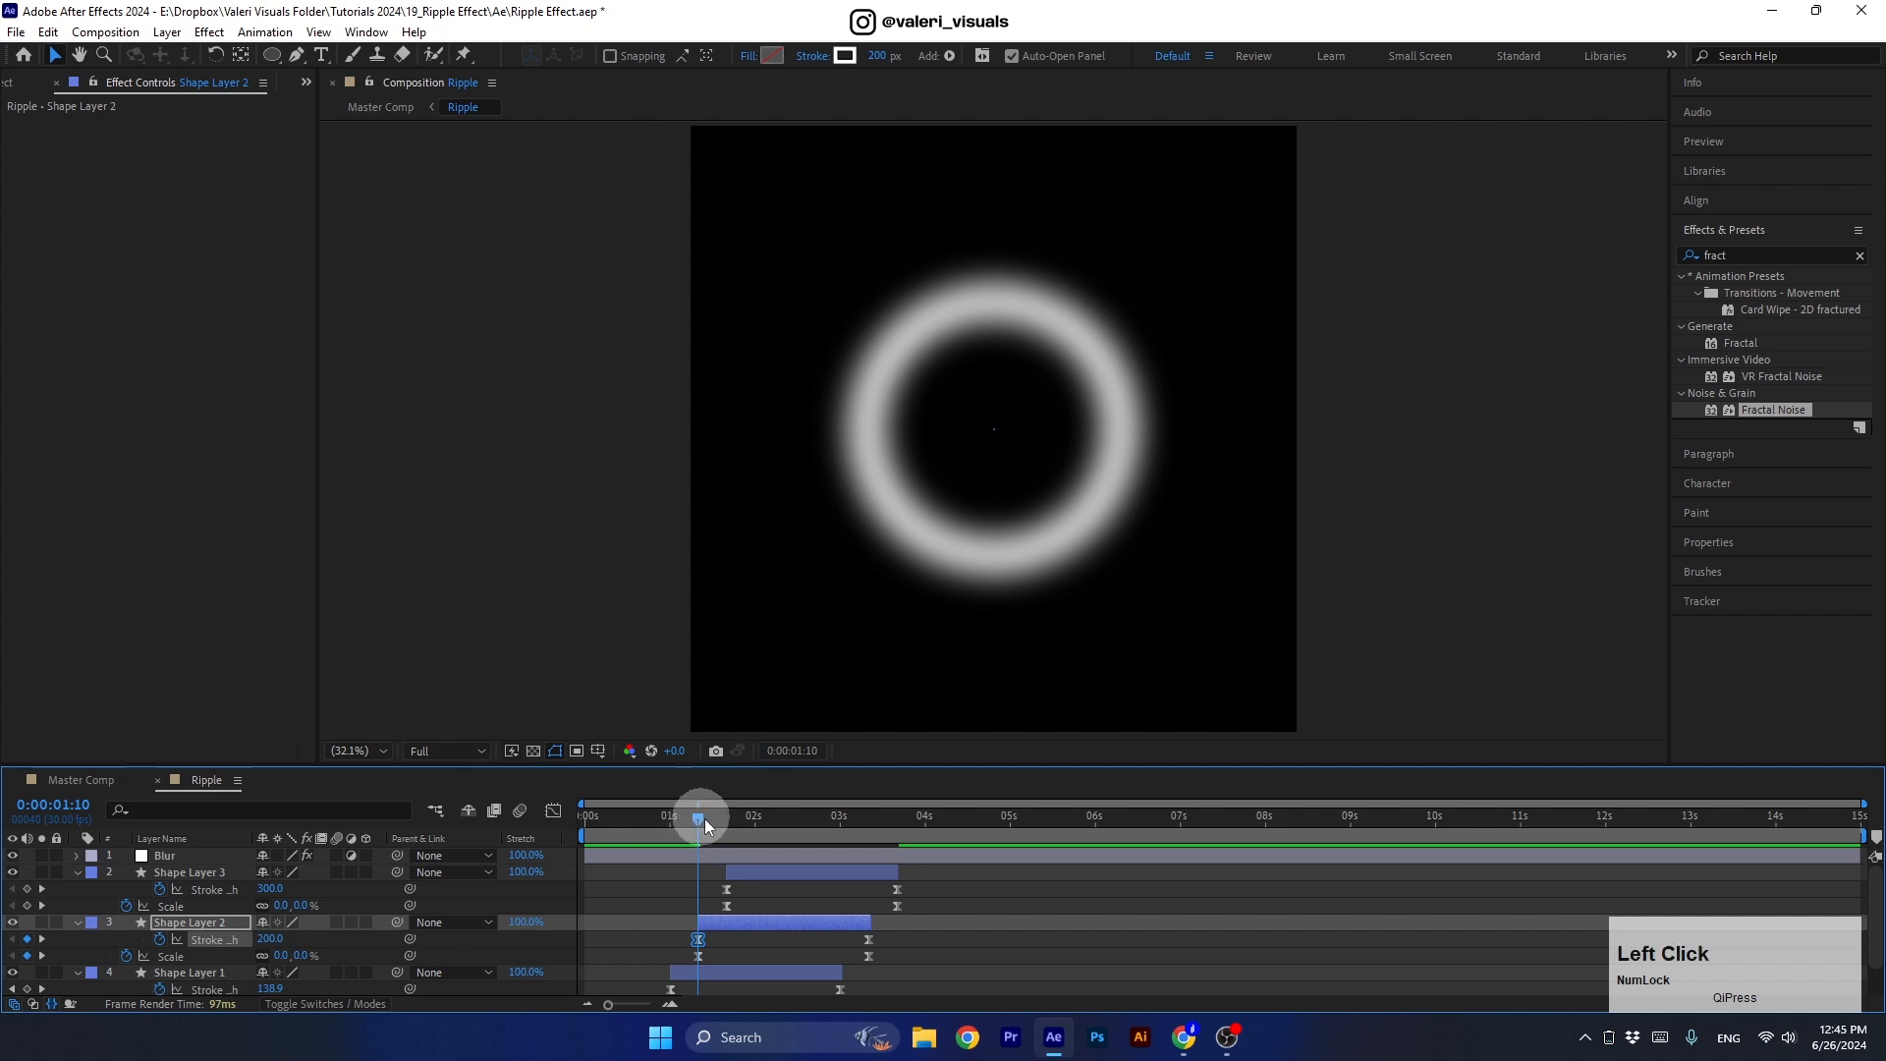
# Set Shape Layer 2's ending Scale keyframe at 0:00:03:10 to 130%.
pyautogui.moveTo(705, 825); pyautogui.dragTo(870, 847)
pyautogui.click(869, 955)
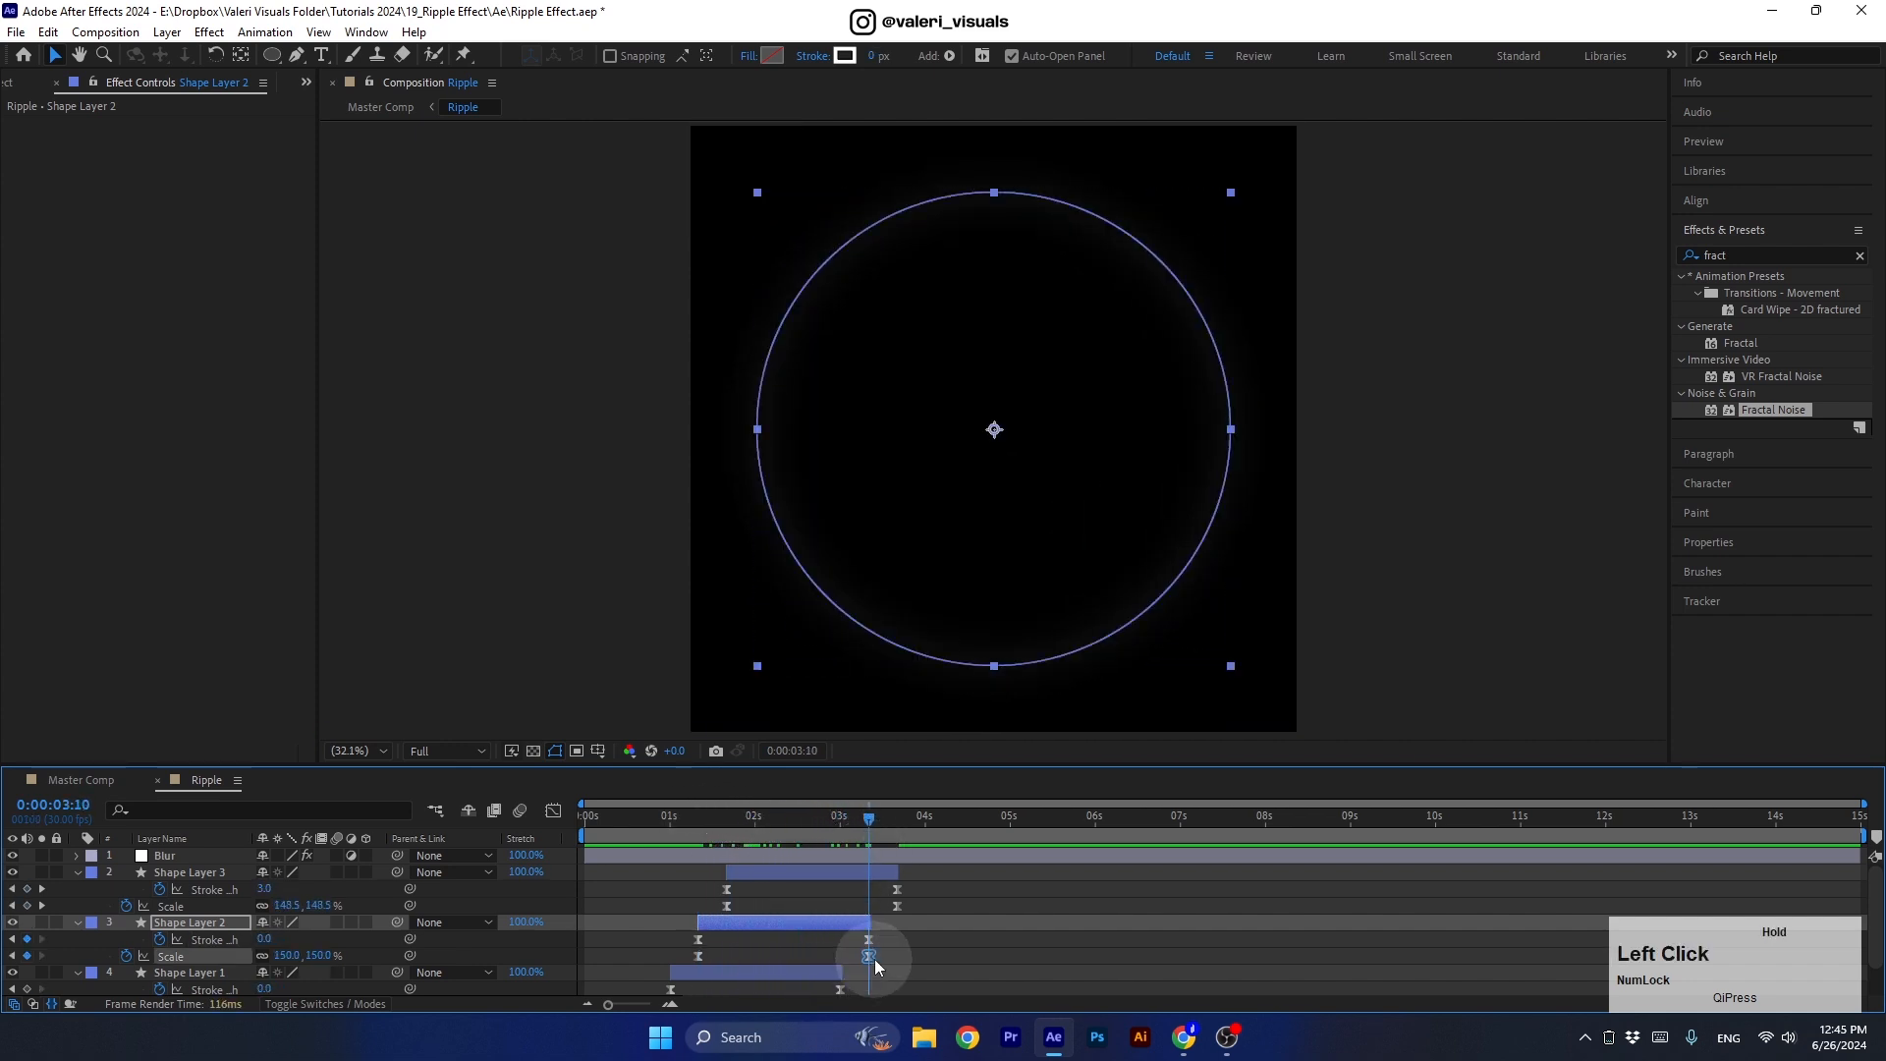
pyautogui.click(284, 955)
pyautogui.write('130')
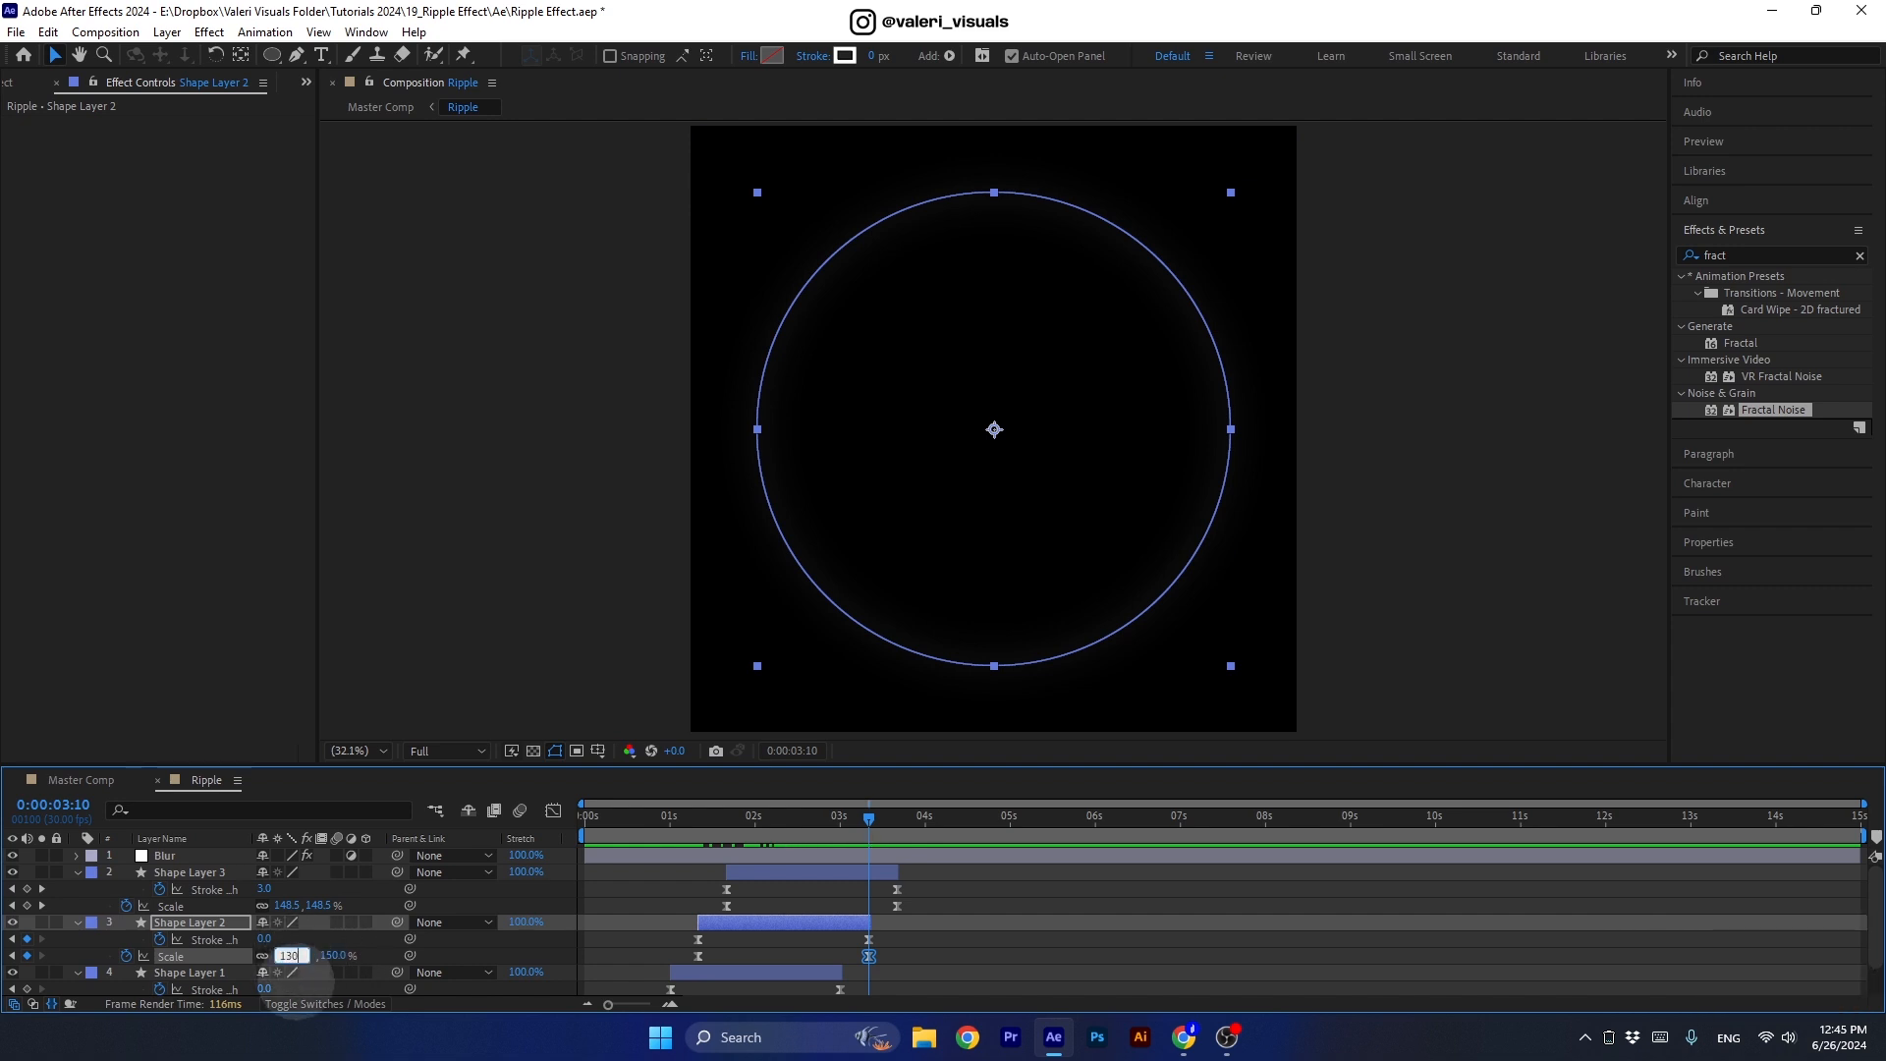
pyautogui.press('Return')
# Set Shape Layer 3's starting Stroke Width keyframe at 0:00:01:20 to 100.
pyautogui.moveTo(784, 829); pyautogui.dragTo(727, 833)
pyautogui.click(771, 872)
pyautogui.click(727, 889)
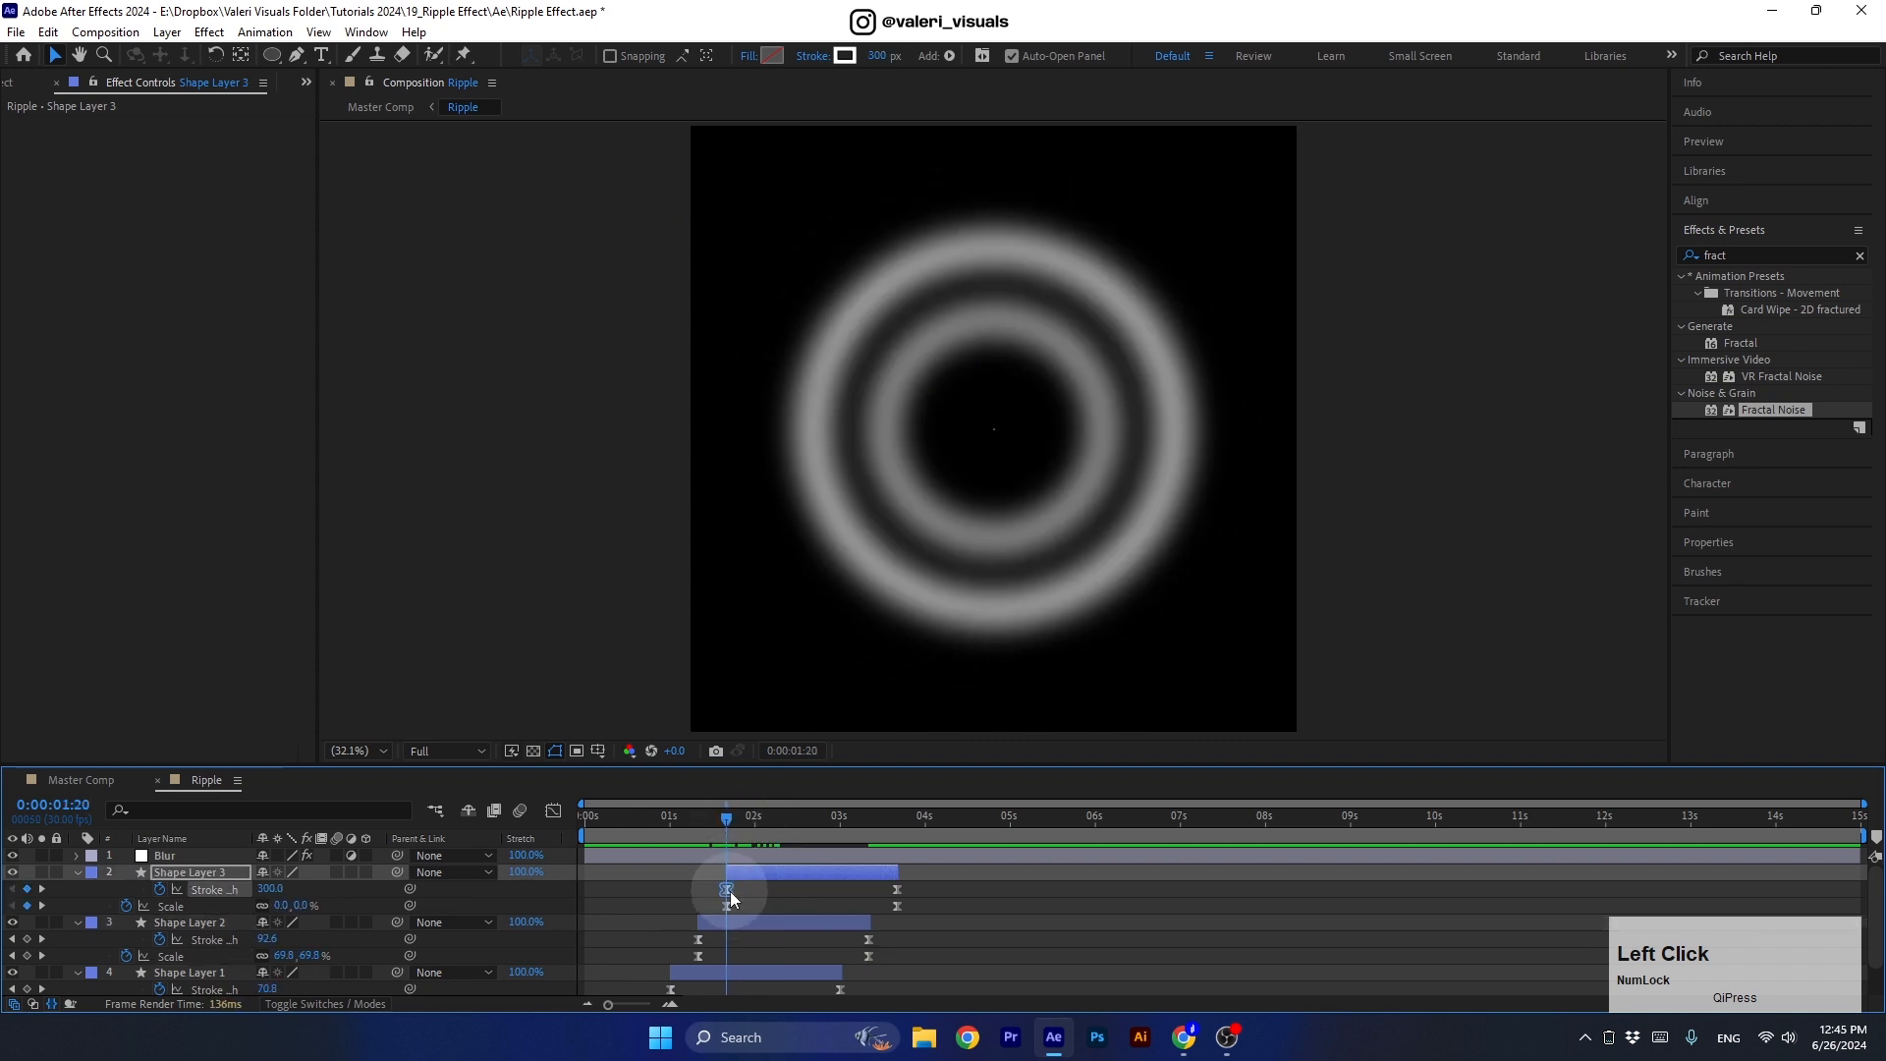
pyautogui.click(270, 889)
pyautogui.write('10')
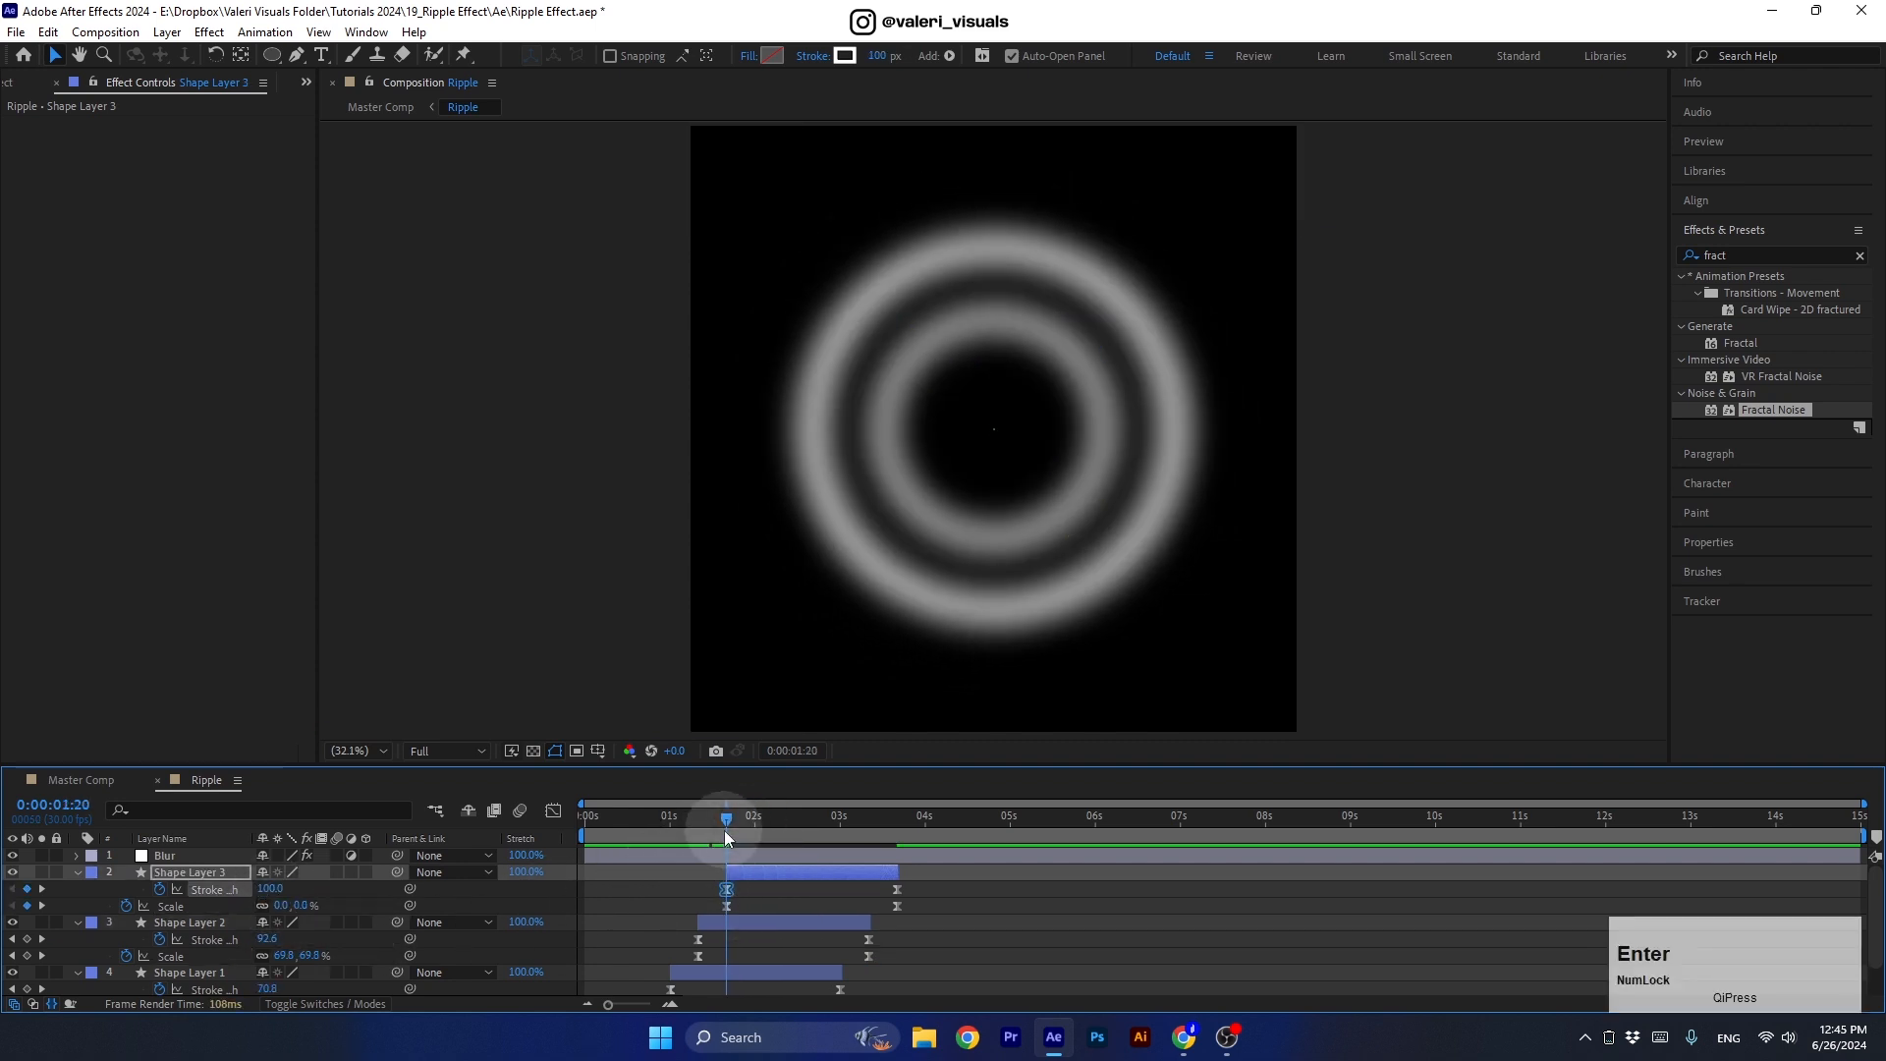
# Set Shape Layer 3's ending Scale keyframe at 0:00:03:20 to 100% and scrub through the rings.
pyautogui.moveTo(727, 834); pyautogui.dragTo(898, 829)
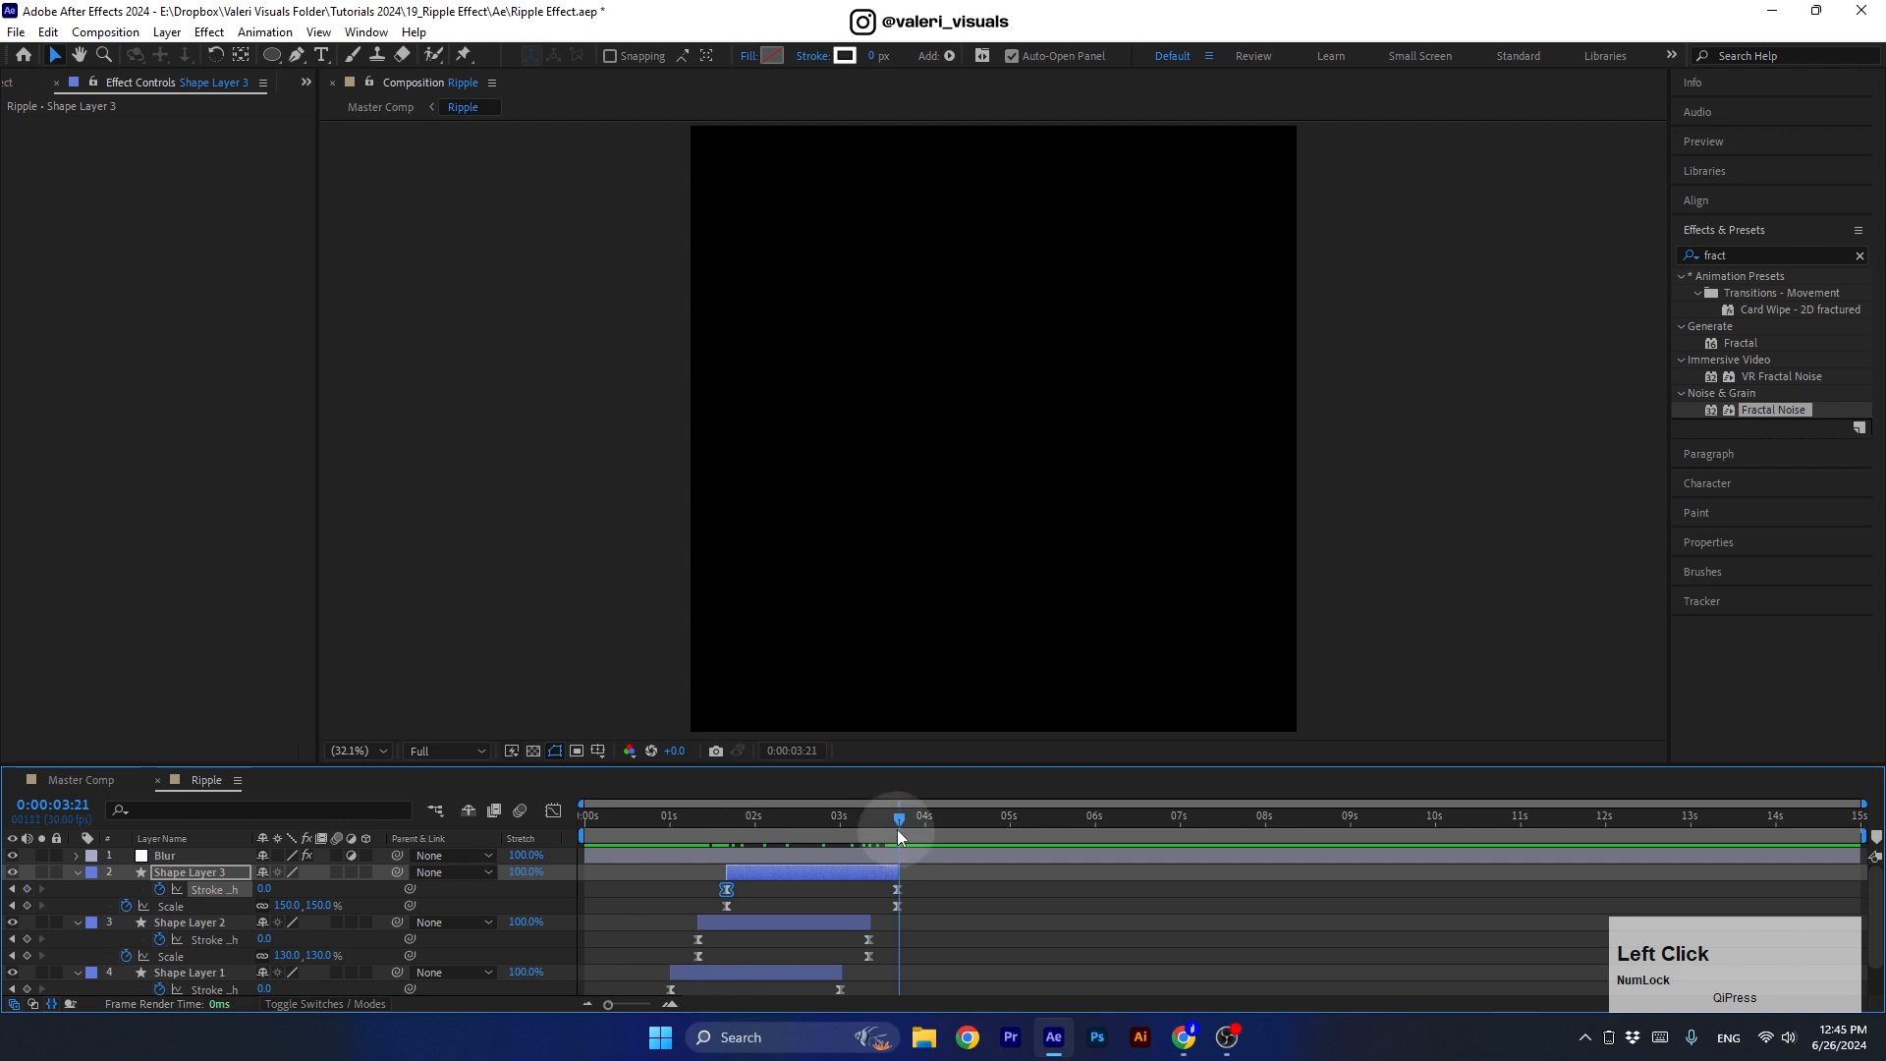
pyautogui.click(897, 906)
pyautogui.click(291, 905)
pyautogui.write('10')
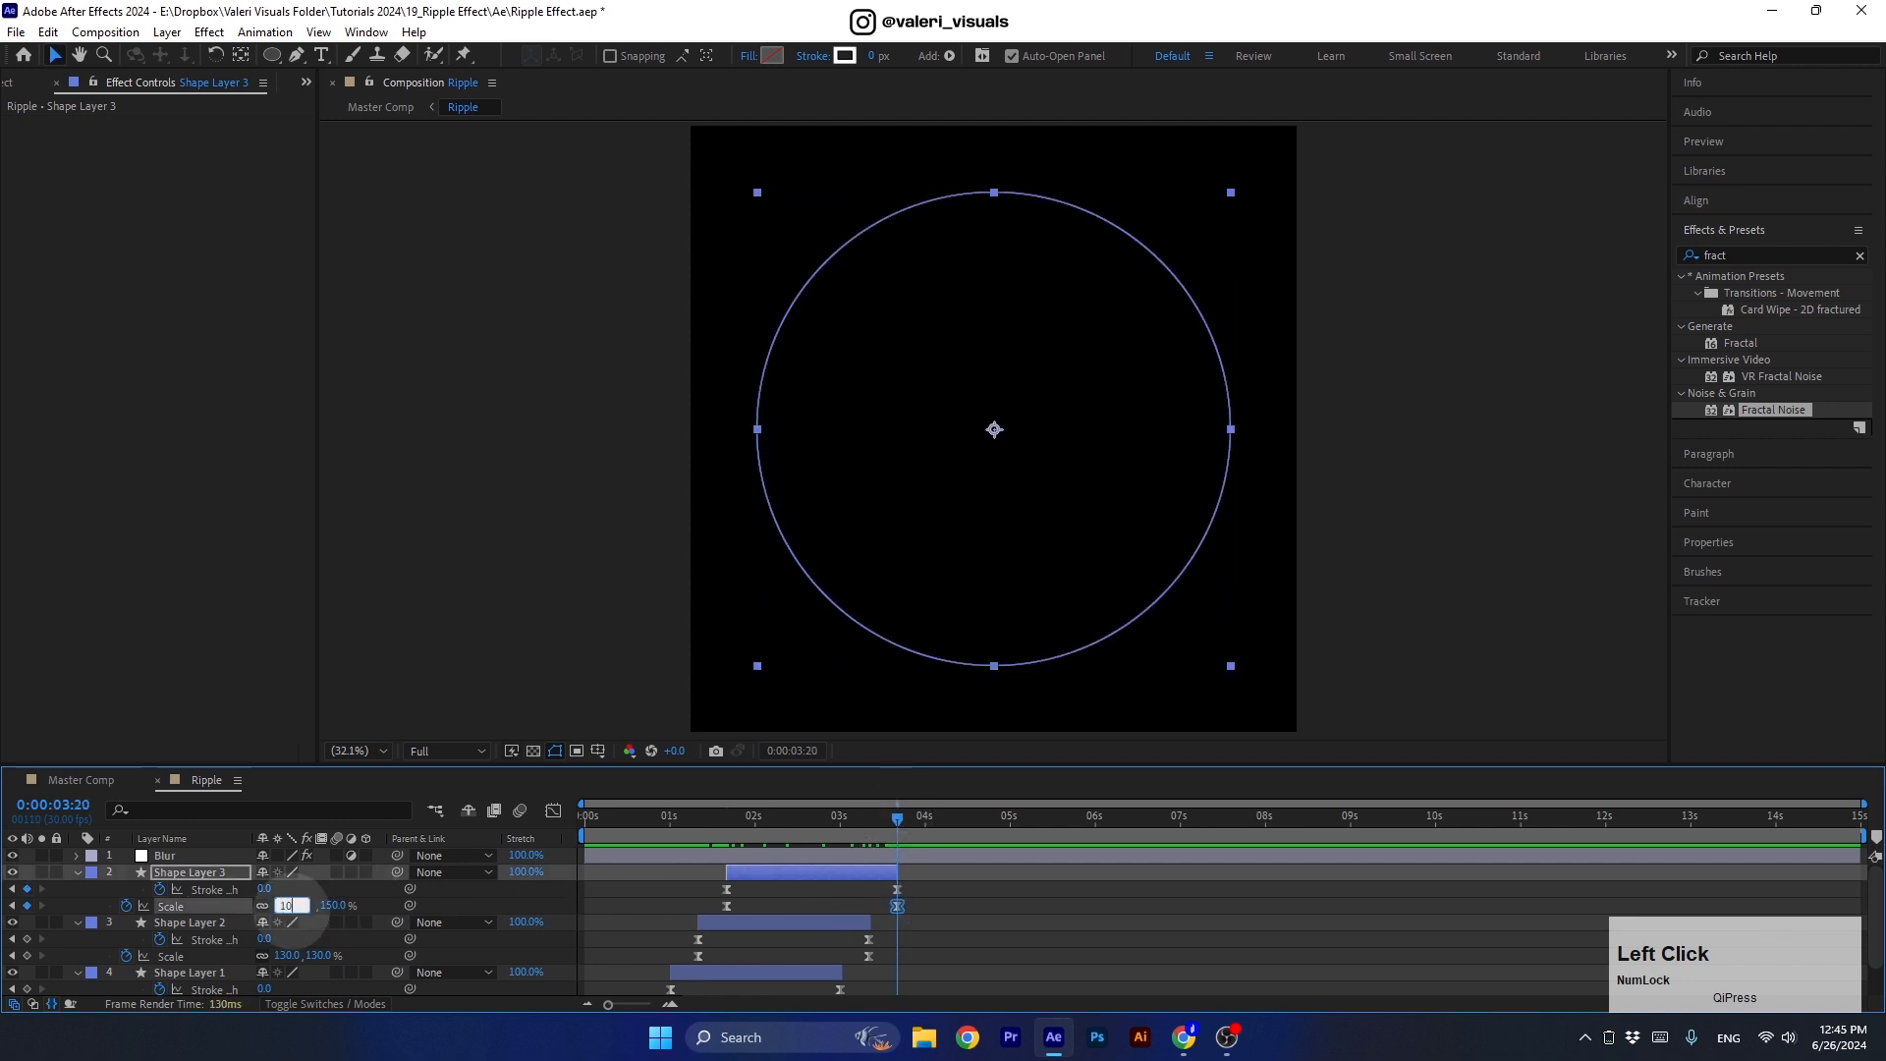
pyautogui.write('0')
pyautogui.press('Return')
pyautogui.moveTo(714, 839)
pyautogui.mouseDown()
pyautogui.moveTo(695, 839)
pyautogui.moveTo(802, 853)
pyautogui.moveTo(738, 858)
pyautogui.moveTo(758, 857)
pyautogui.moveTo(723, 821)
pyautogui.moveTo(698, 828)
pyautogui.moveTo(740, 831)
pyautogui.mouseUp()
# In Master Comp, collapse the existing effects and apply the Exposure effect to the Ripple layer.
pyautogui.click(61, 778)
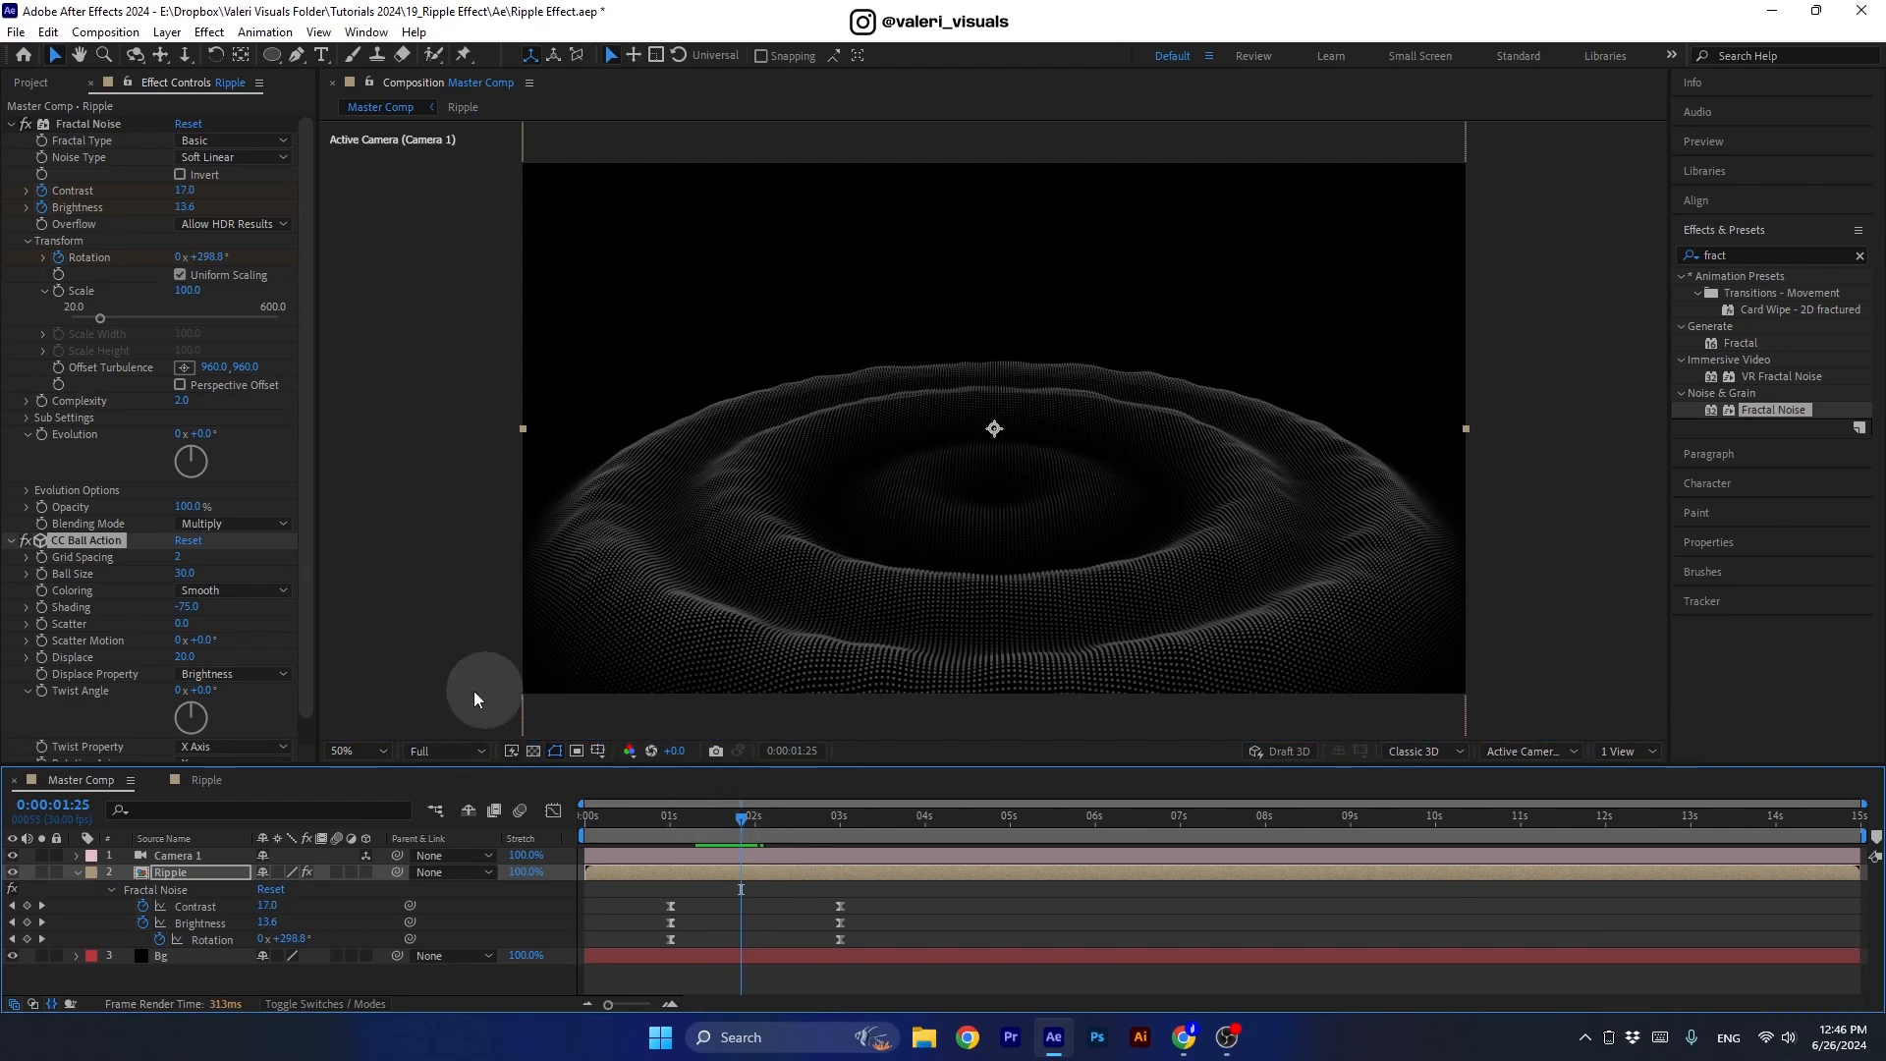
pyautogui.click(11, 123)
pyautogui.click(11, 141)
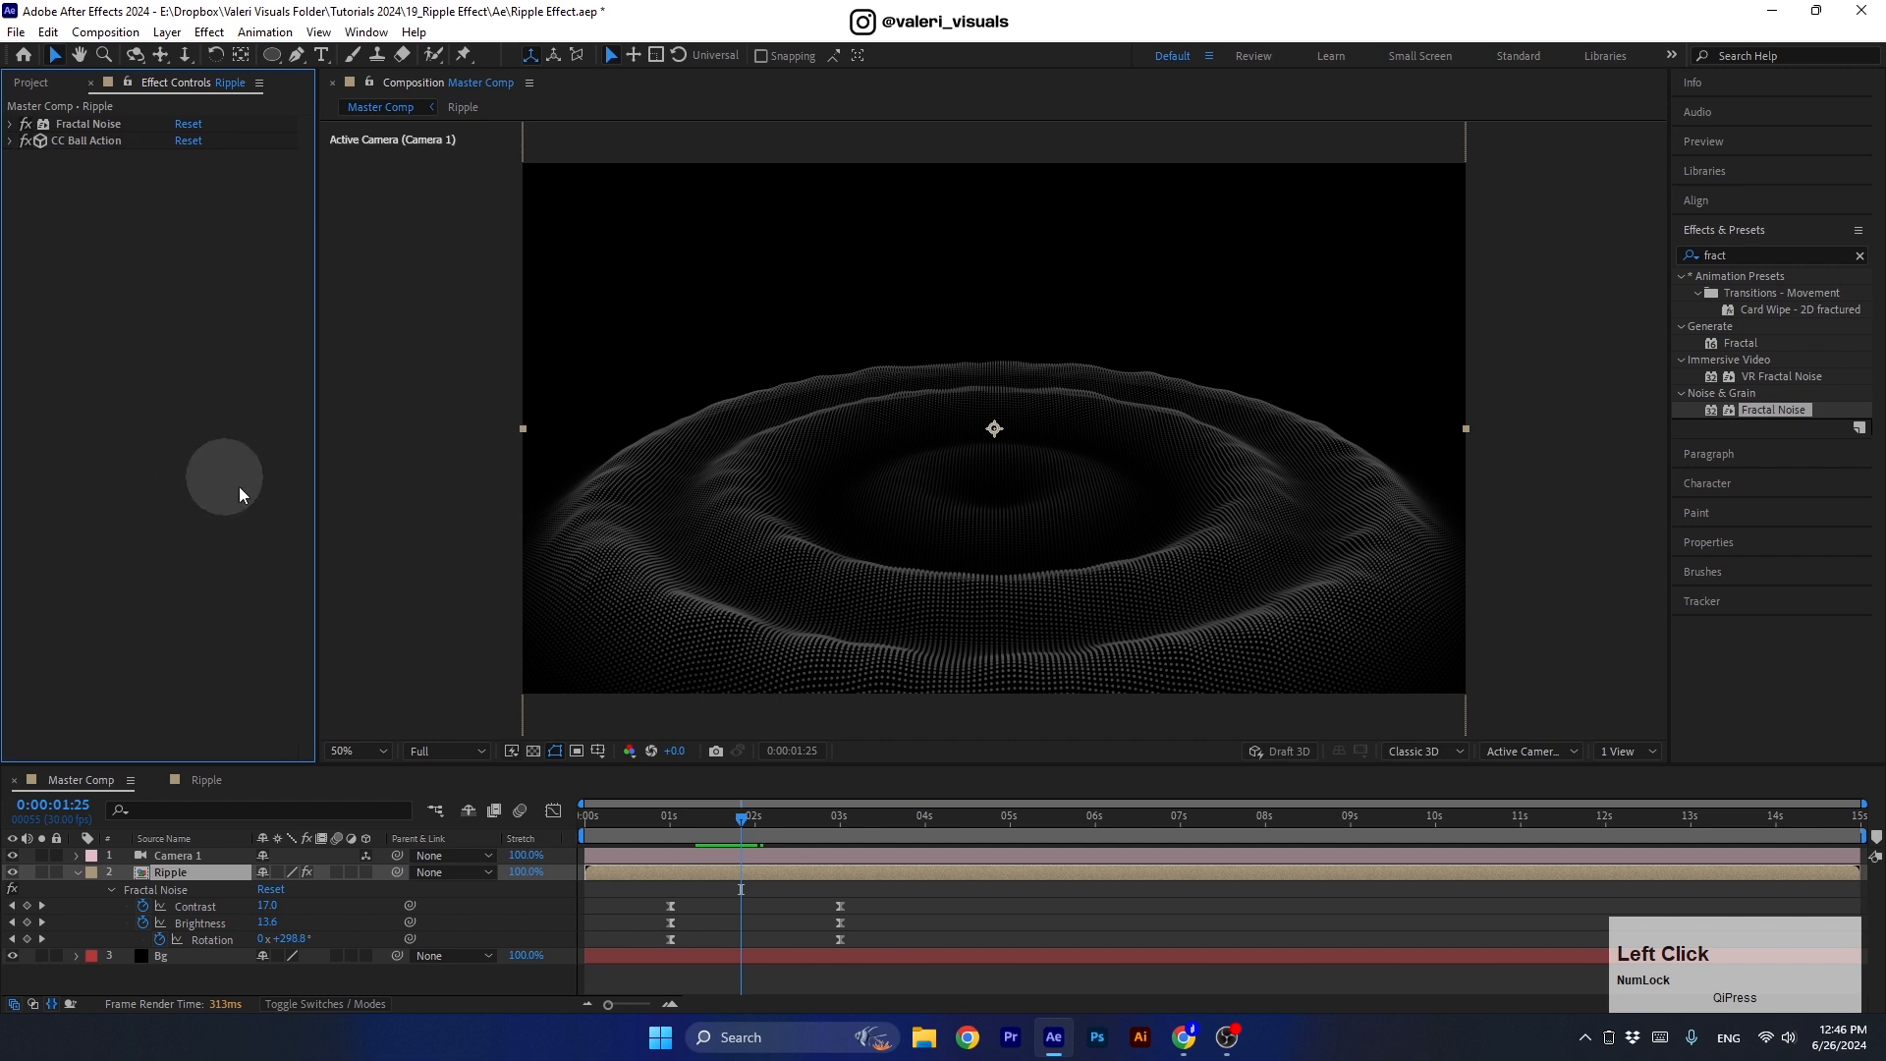
pyautogui.click(1689, 258)
pyautogui.write('exposure')
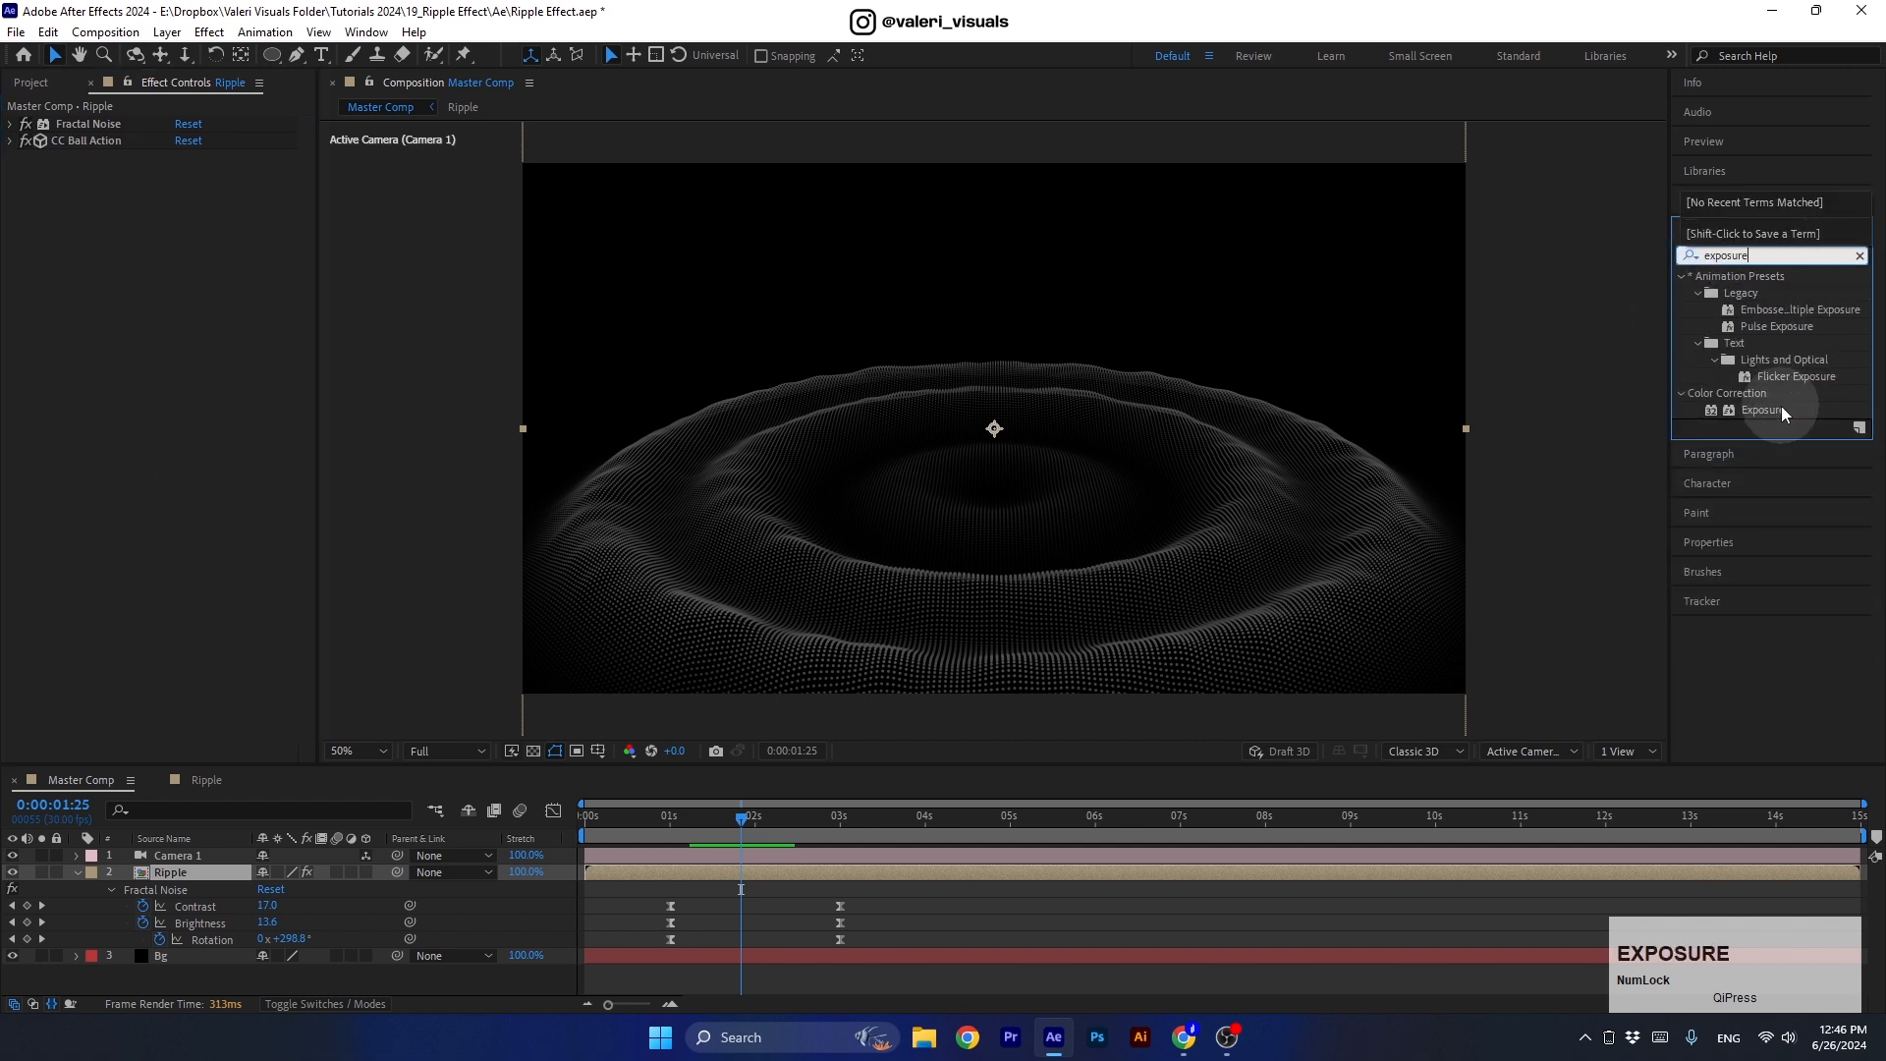
pyautogui.moveTo(1763, 410); pyautogui.dragTo(1082, 511)
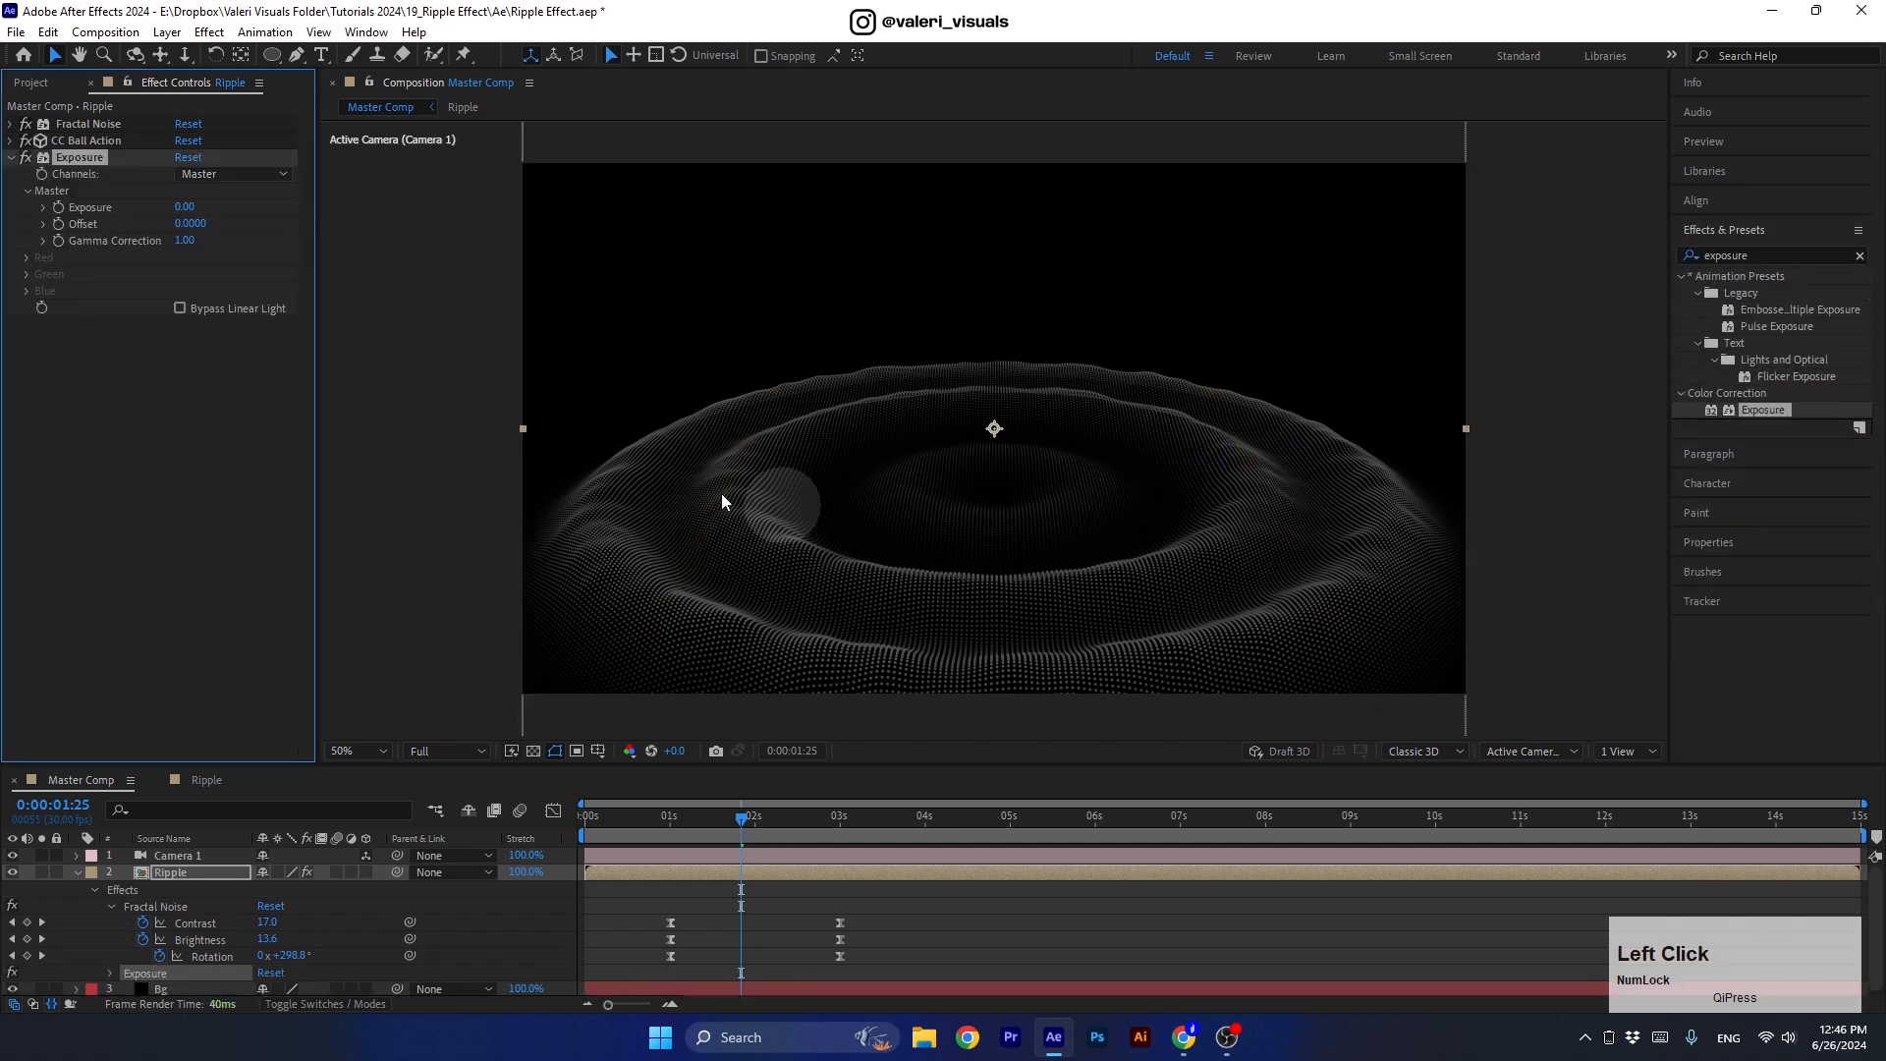
# Set the Exposure effect's Exposure to 3 and Gamma Correction to 2, and scrub through the ripple to check it.
pyautogui.click(189, 208)
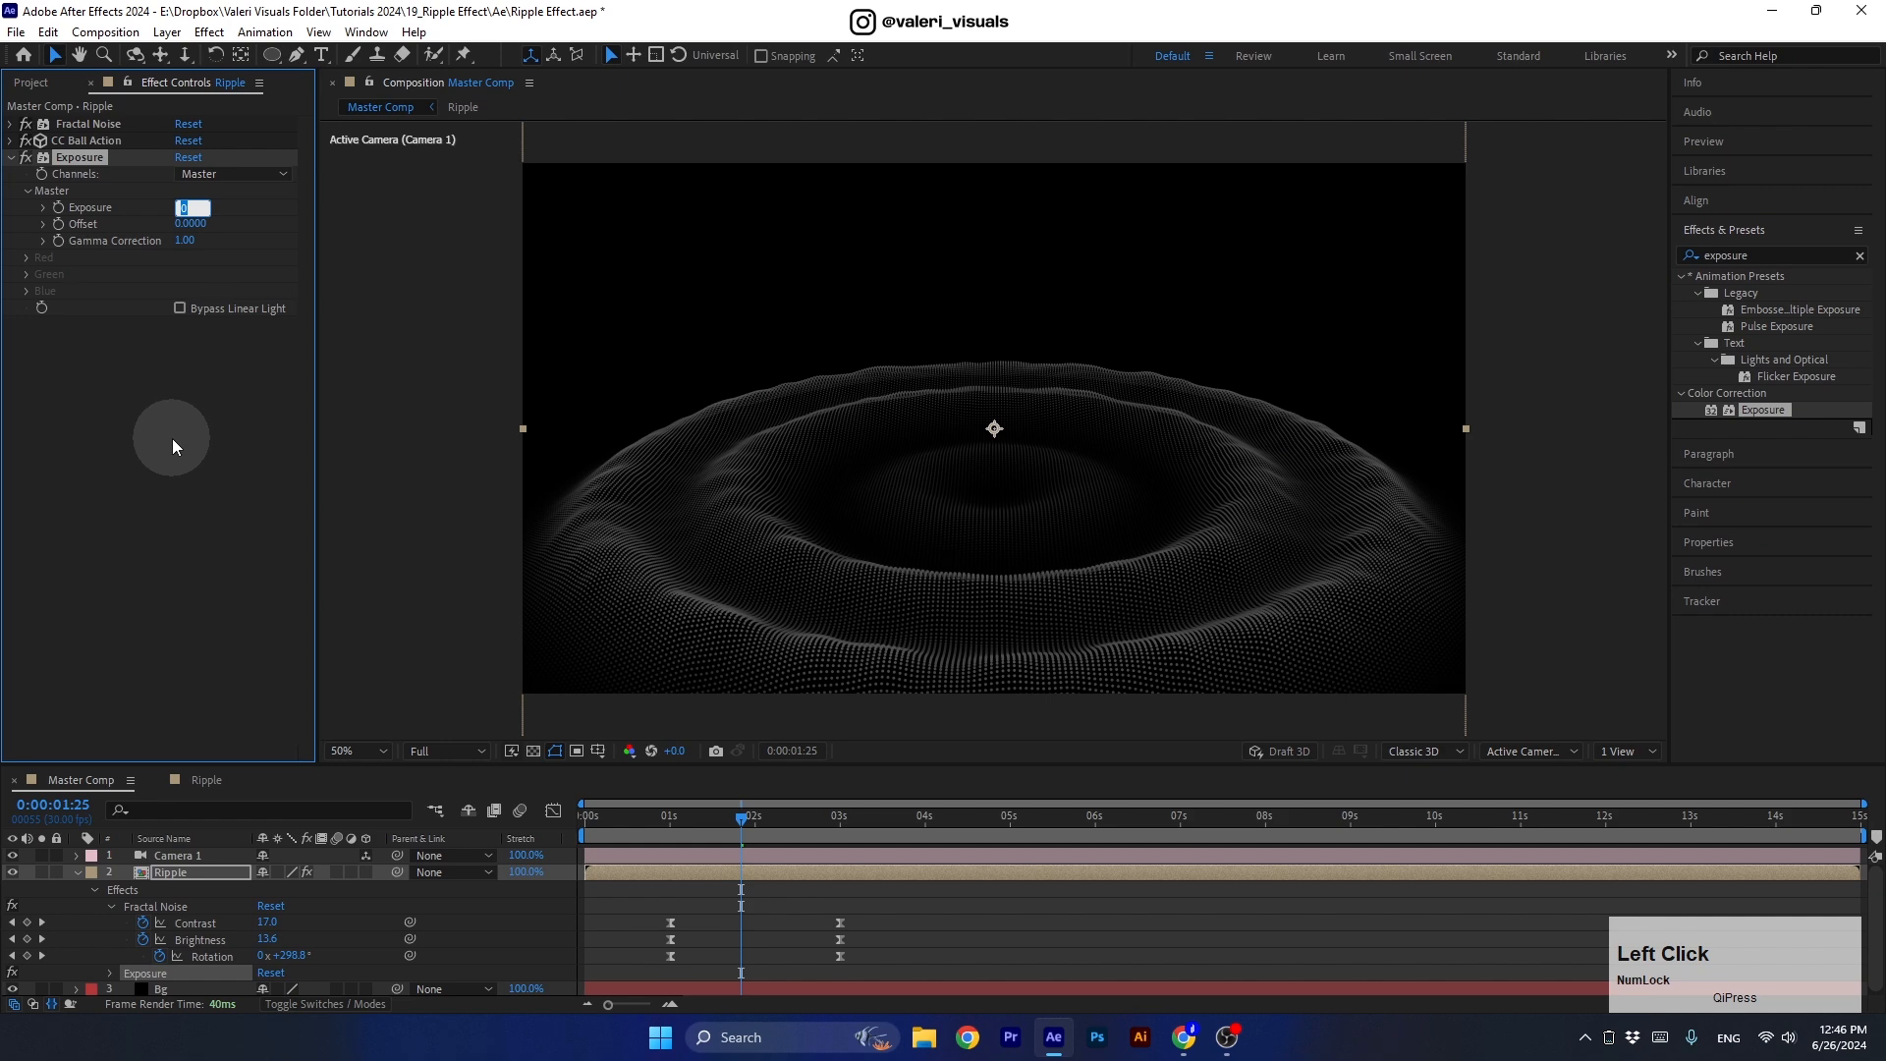
pyautogui.write('3')
pyautogui.press('Return')
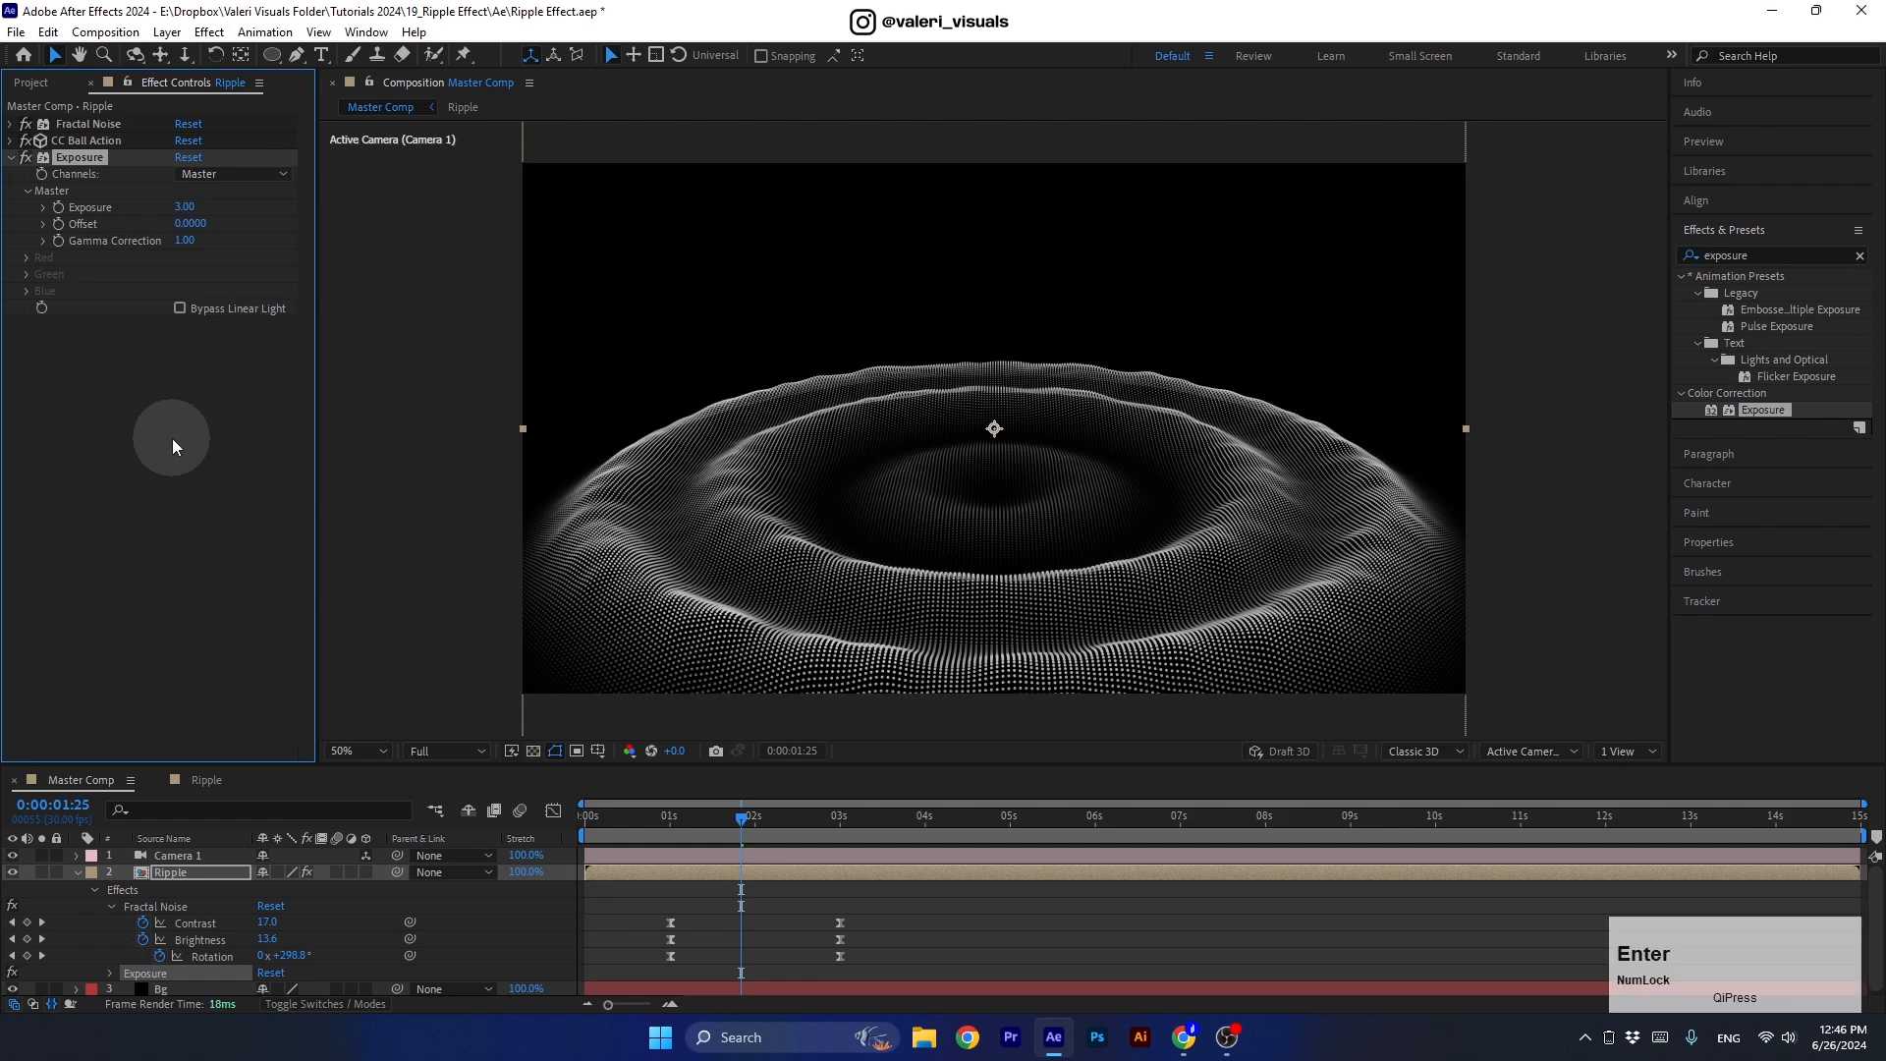
pyautogui.moveTo(188, 247); pyautogui.dragTo(267, 256)
pyautogui.click(191, 241)
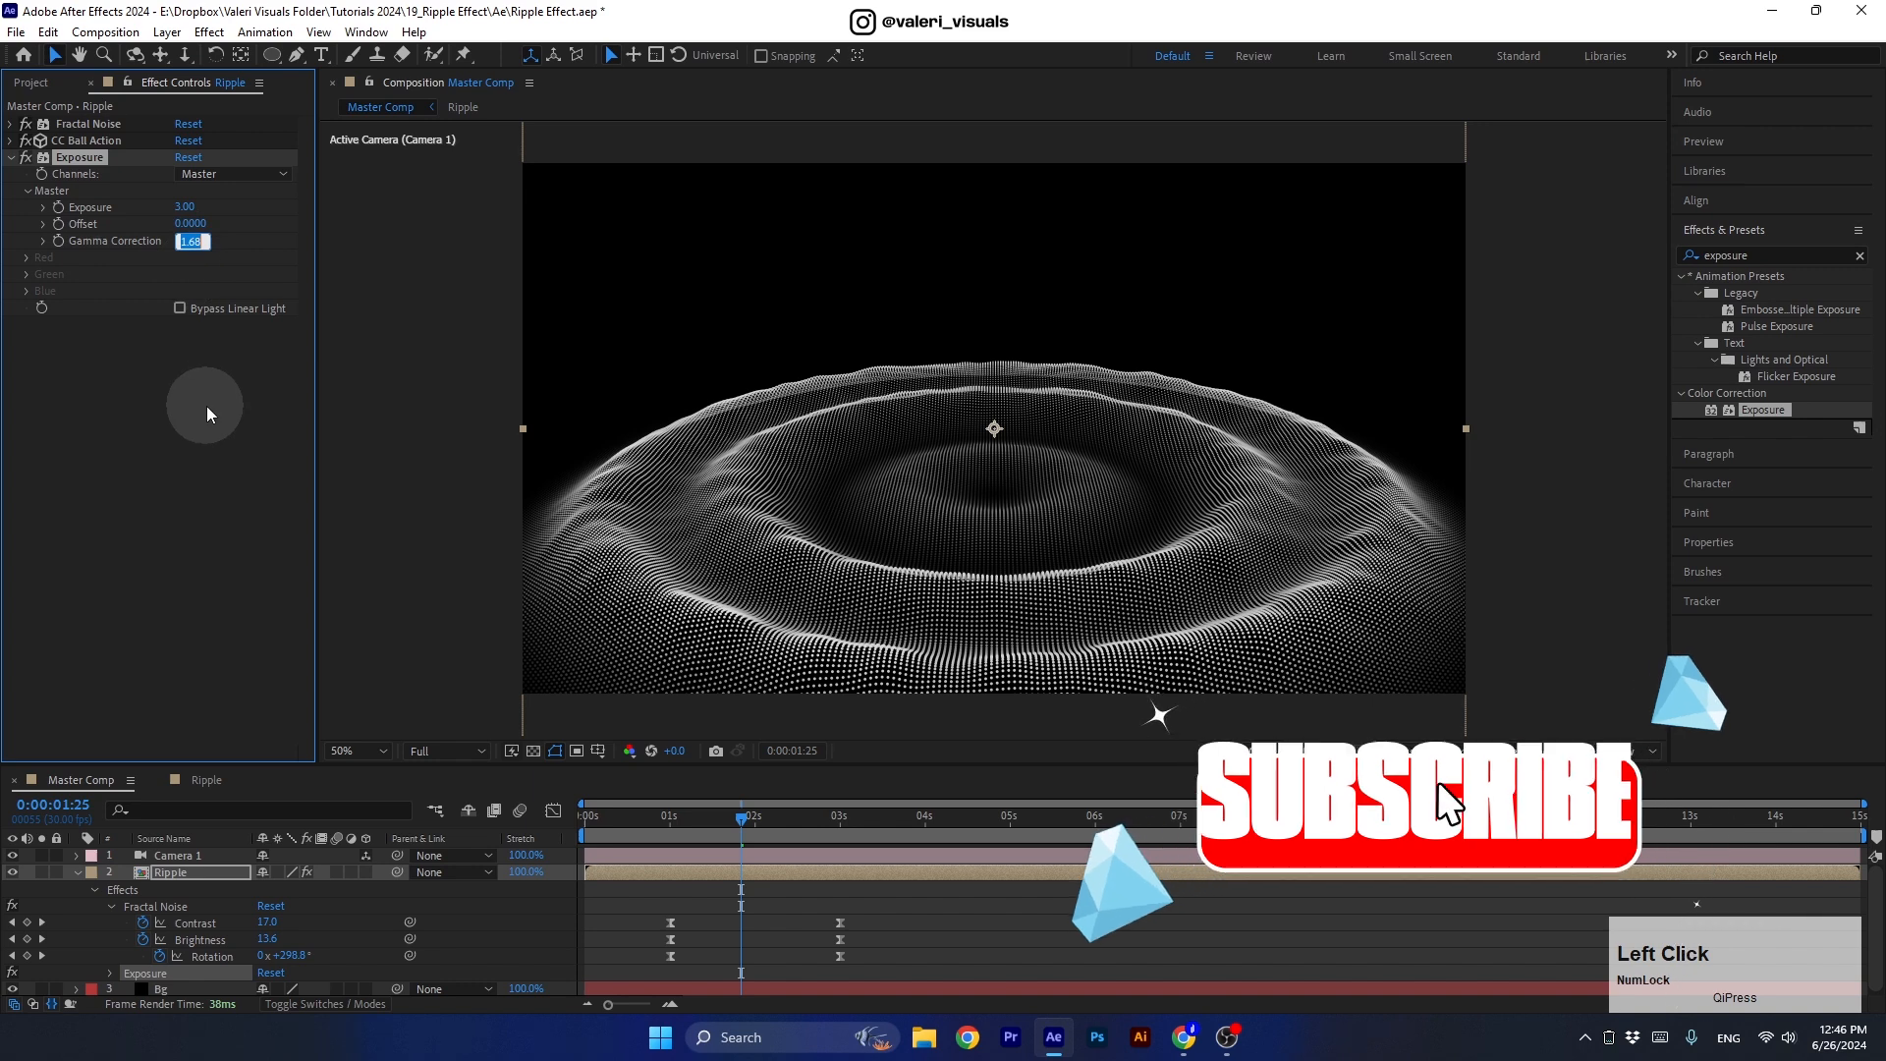
pyautogui.write('2')
pyautogui.press('Return')
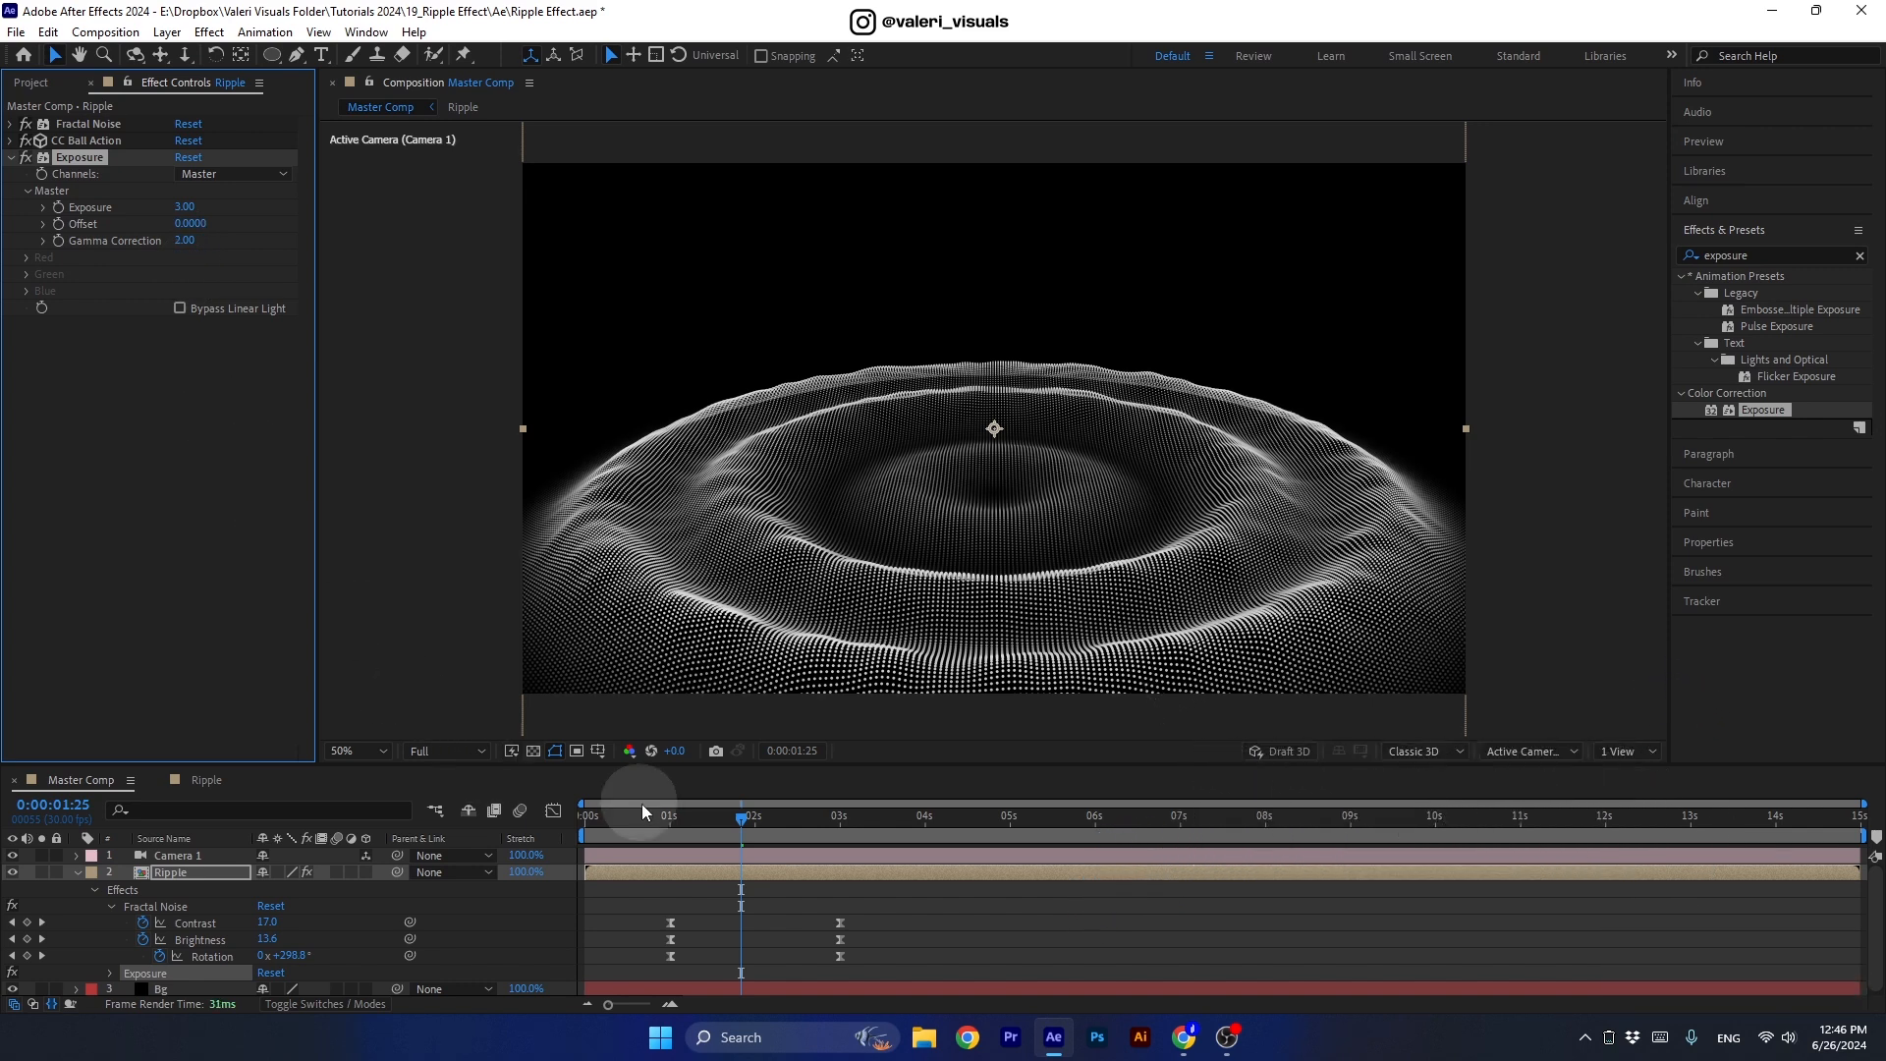
pyautogui.moveTo(644, 812); pyautogui.dragTo(683, 833)
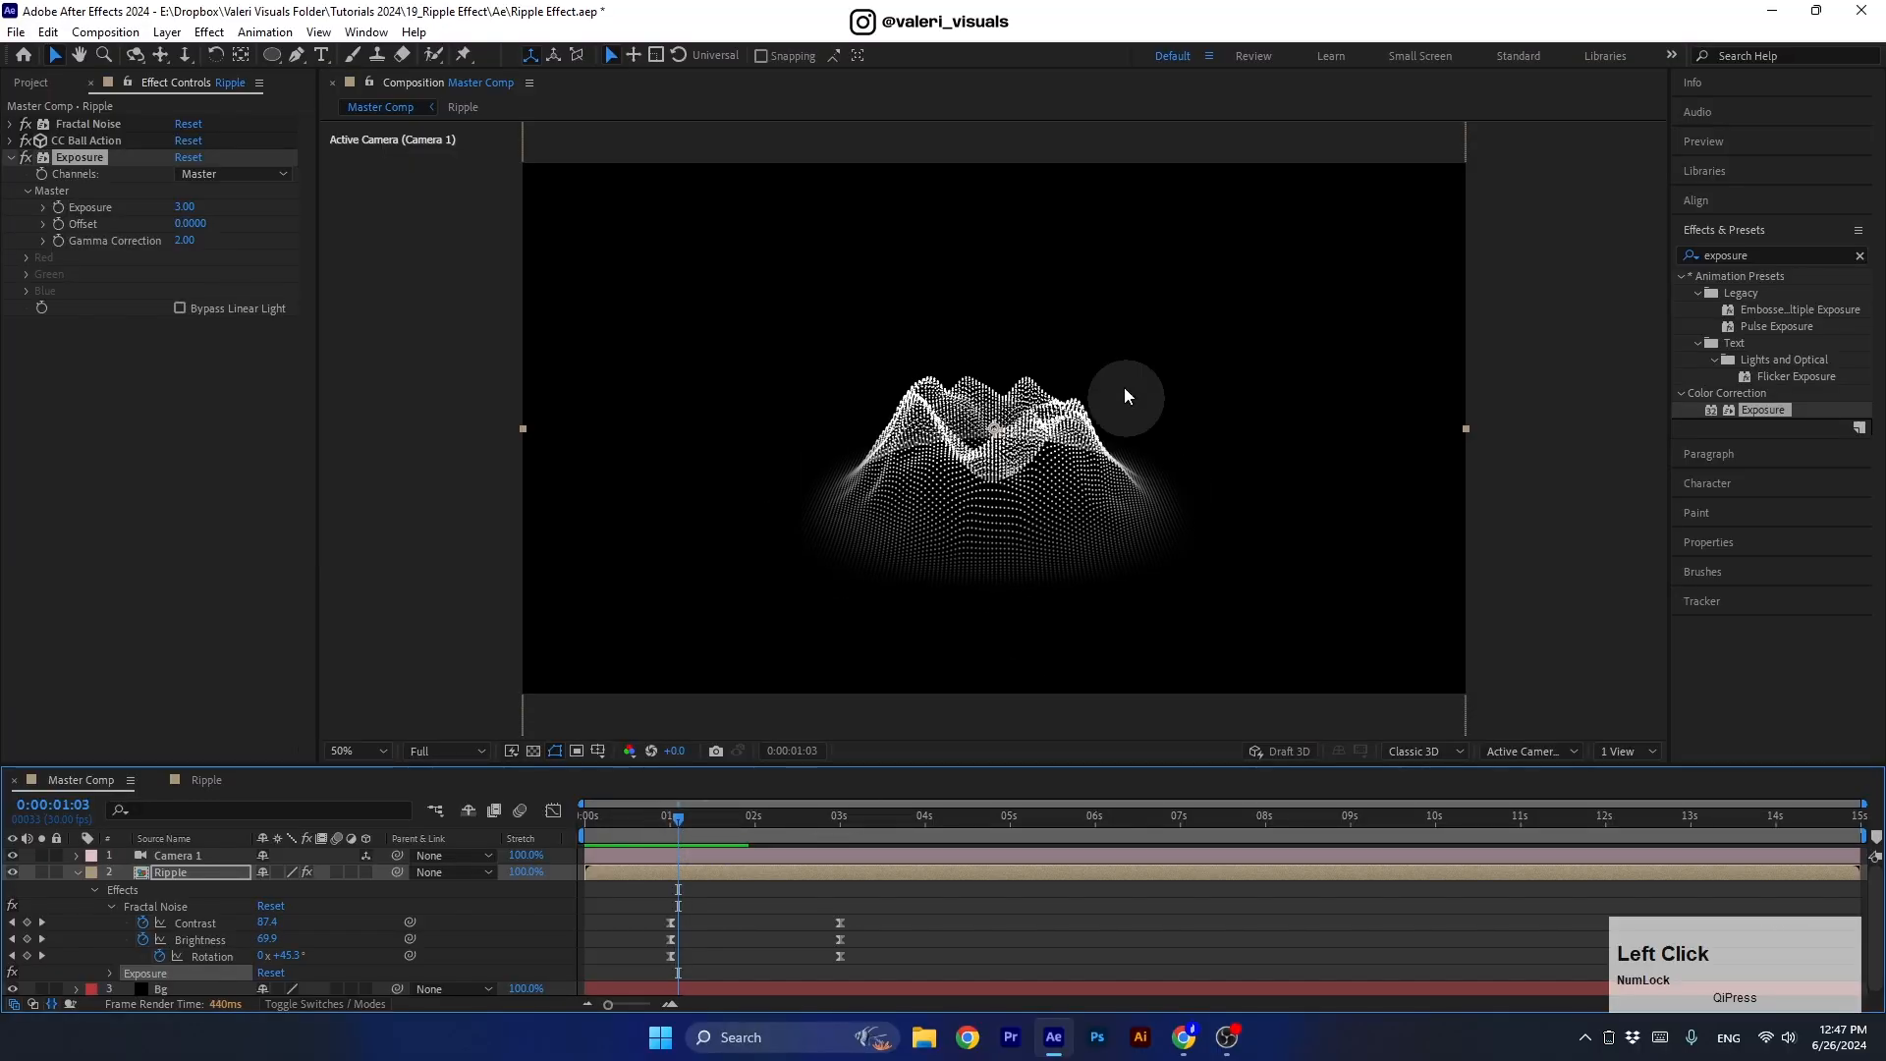
# Set the Fractal Noise Scale on the Ripple layer to 300 and scrub through the smoother waves.
pyautogui.click(11, 155)
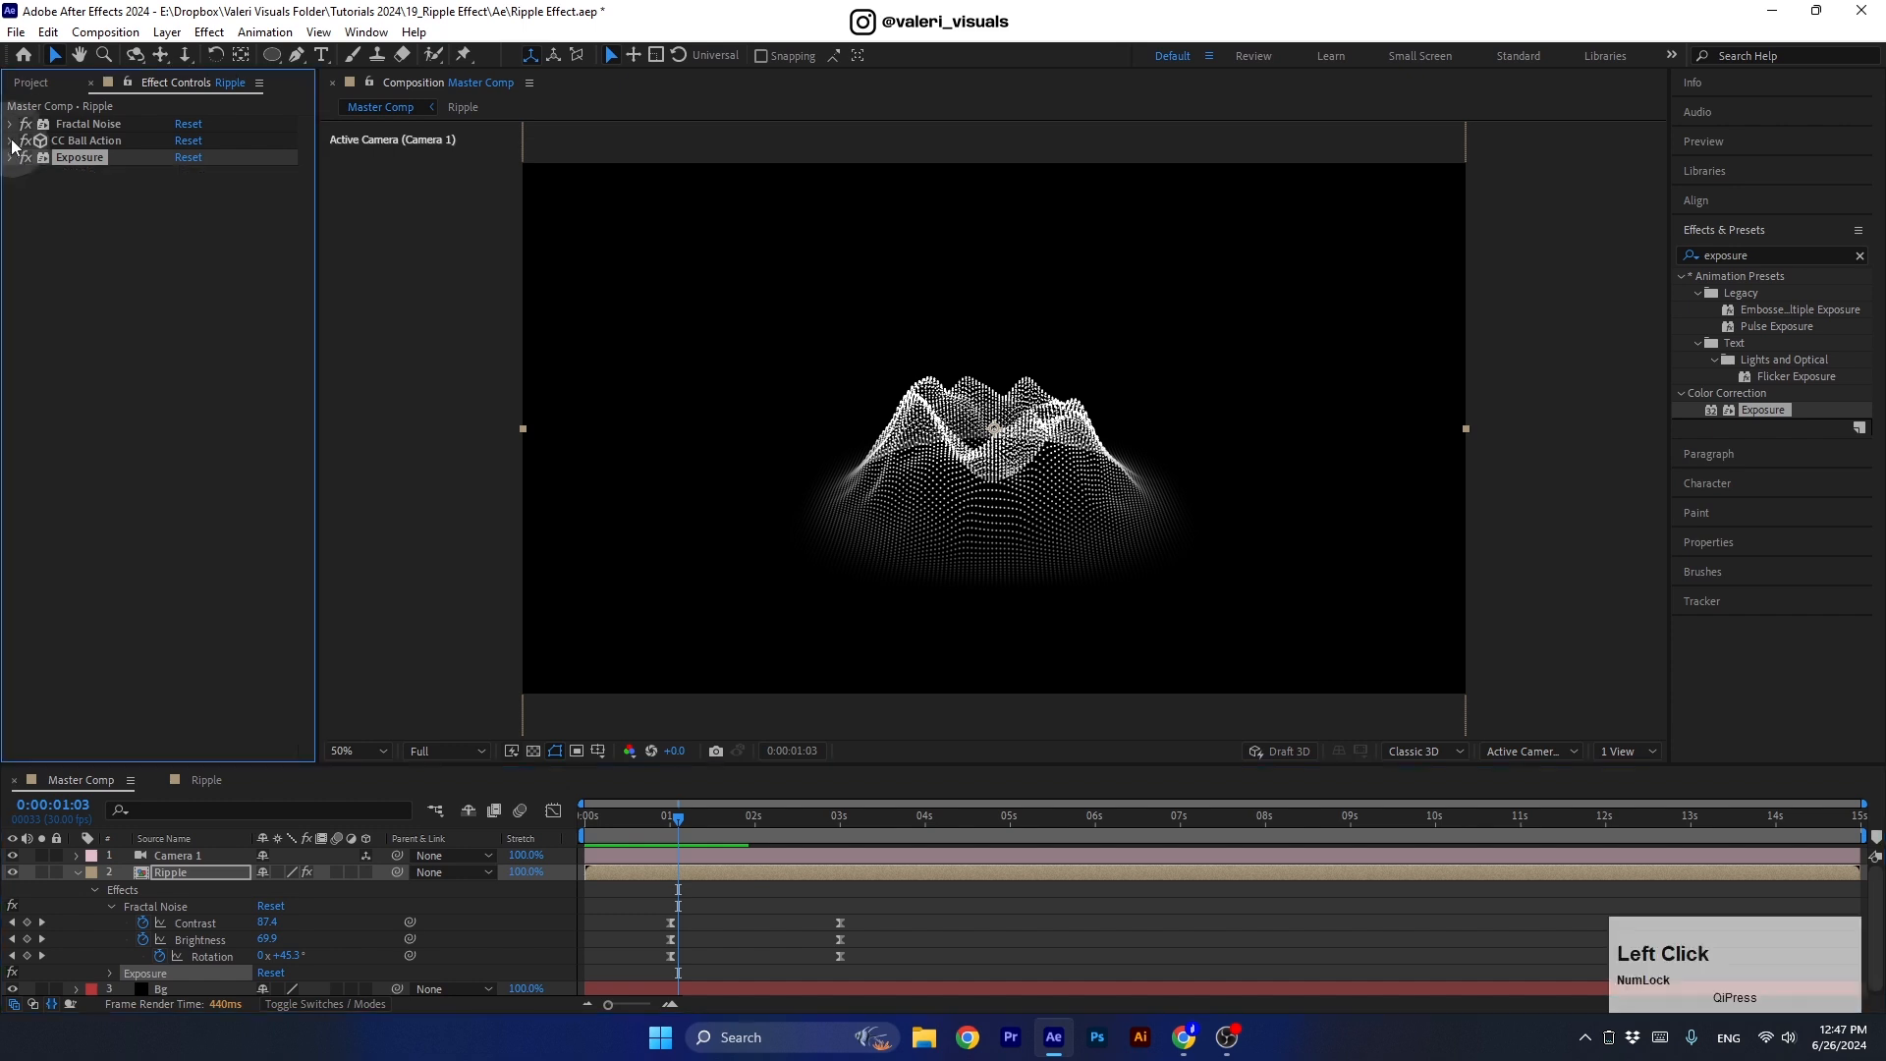
pyautogui.click(11, 125)
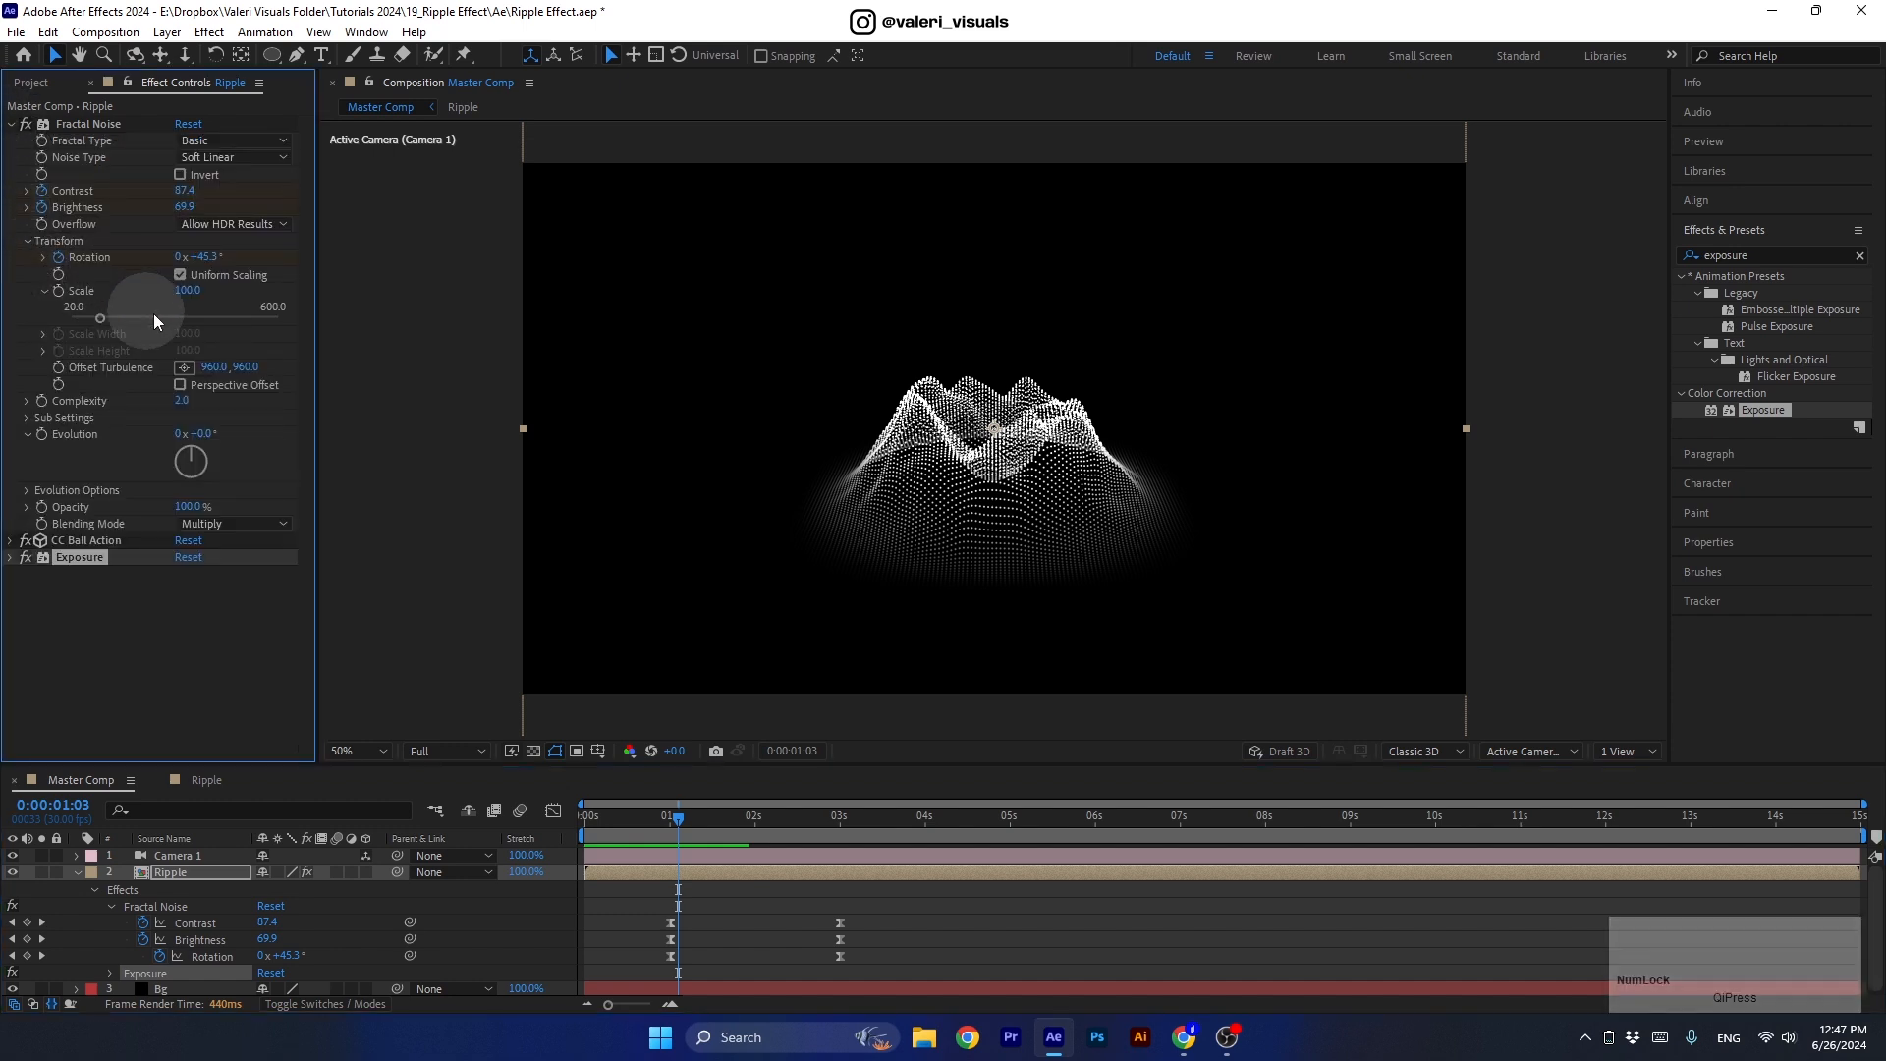
pyautogui.moveTo(103, 317); pyautogui.dragTo(168, 314)
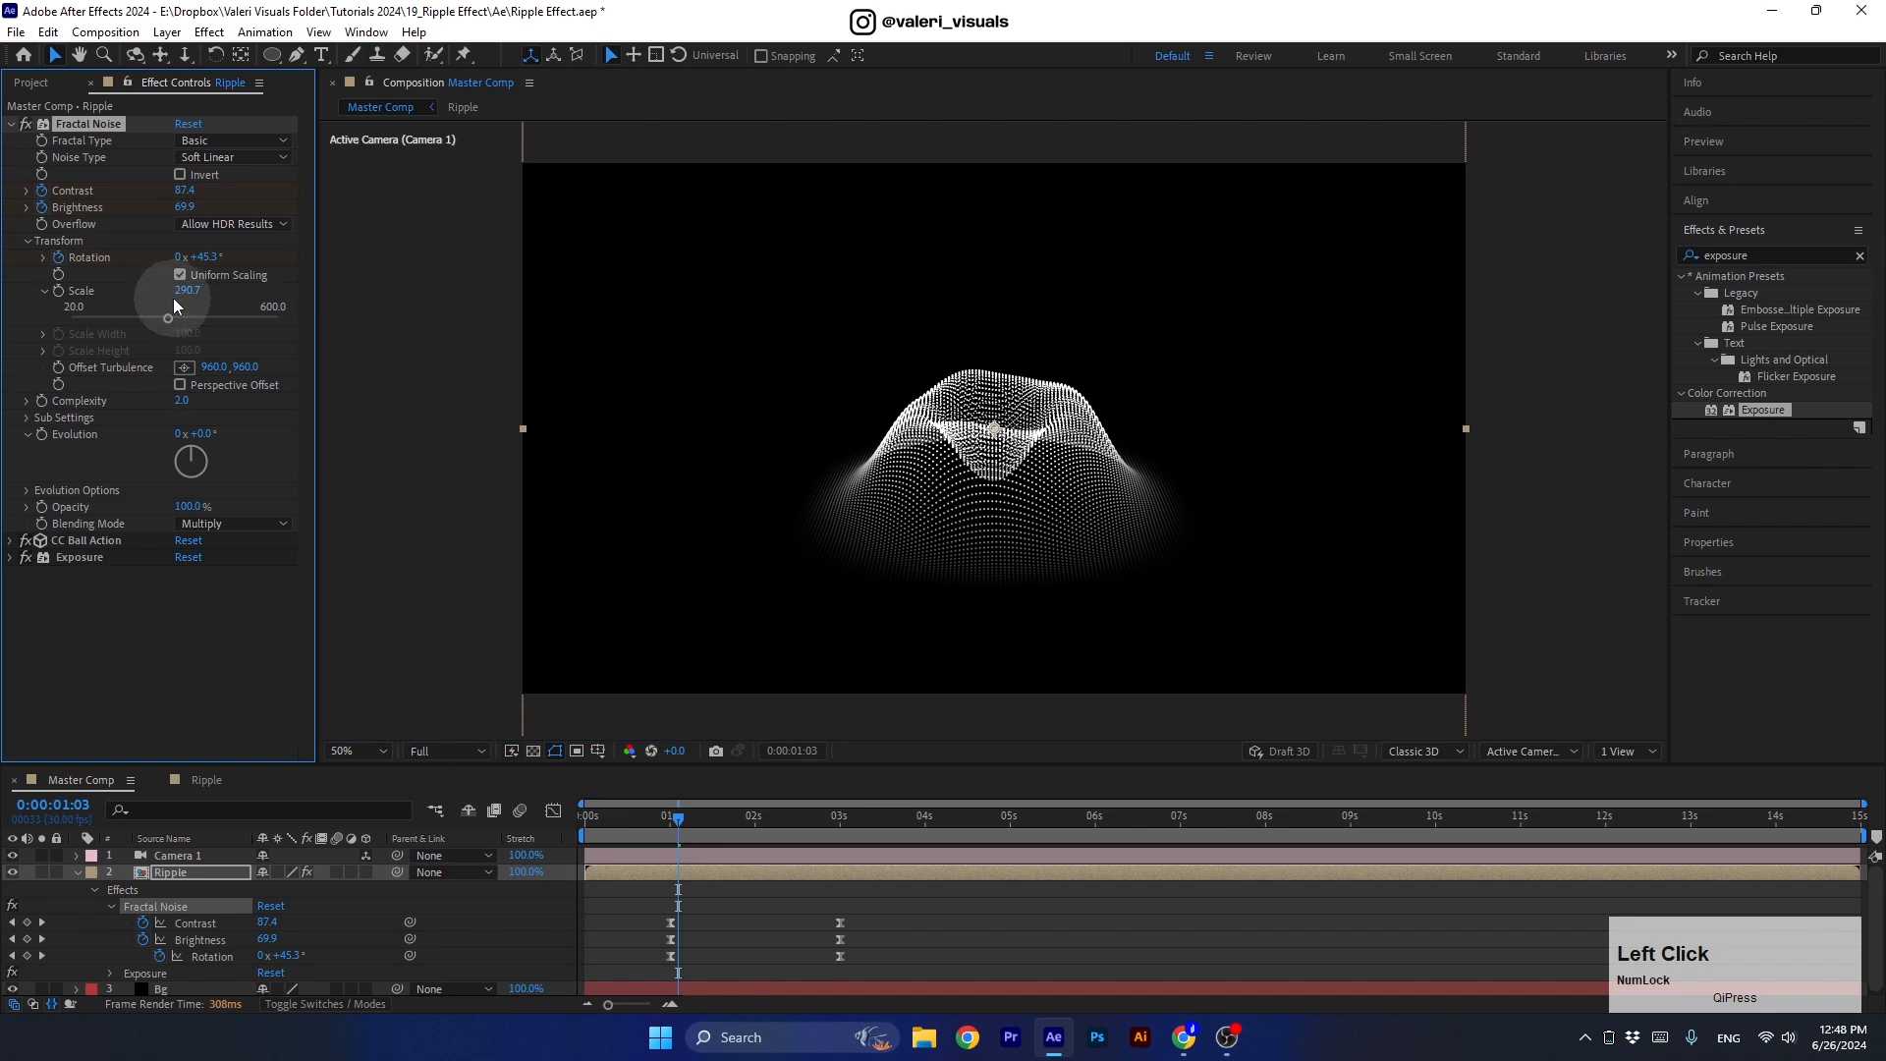
pyautogui.click(176, 294)
pyautogui.write('300')
pyautogui.press('Return')
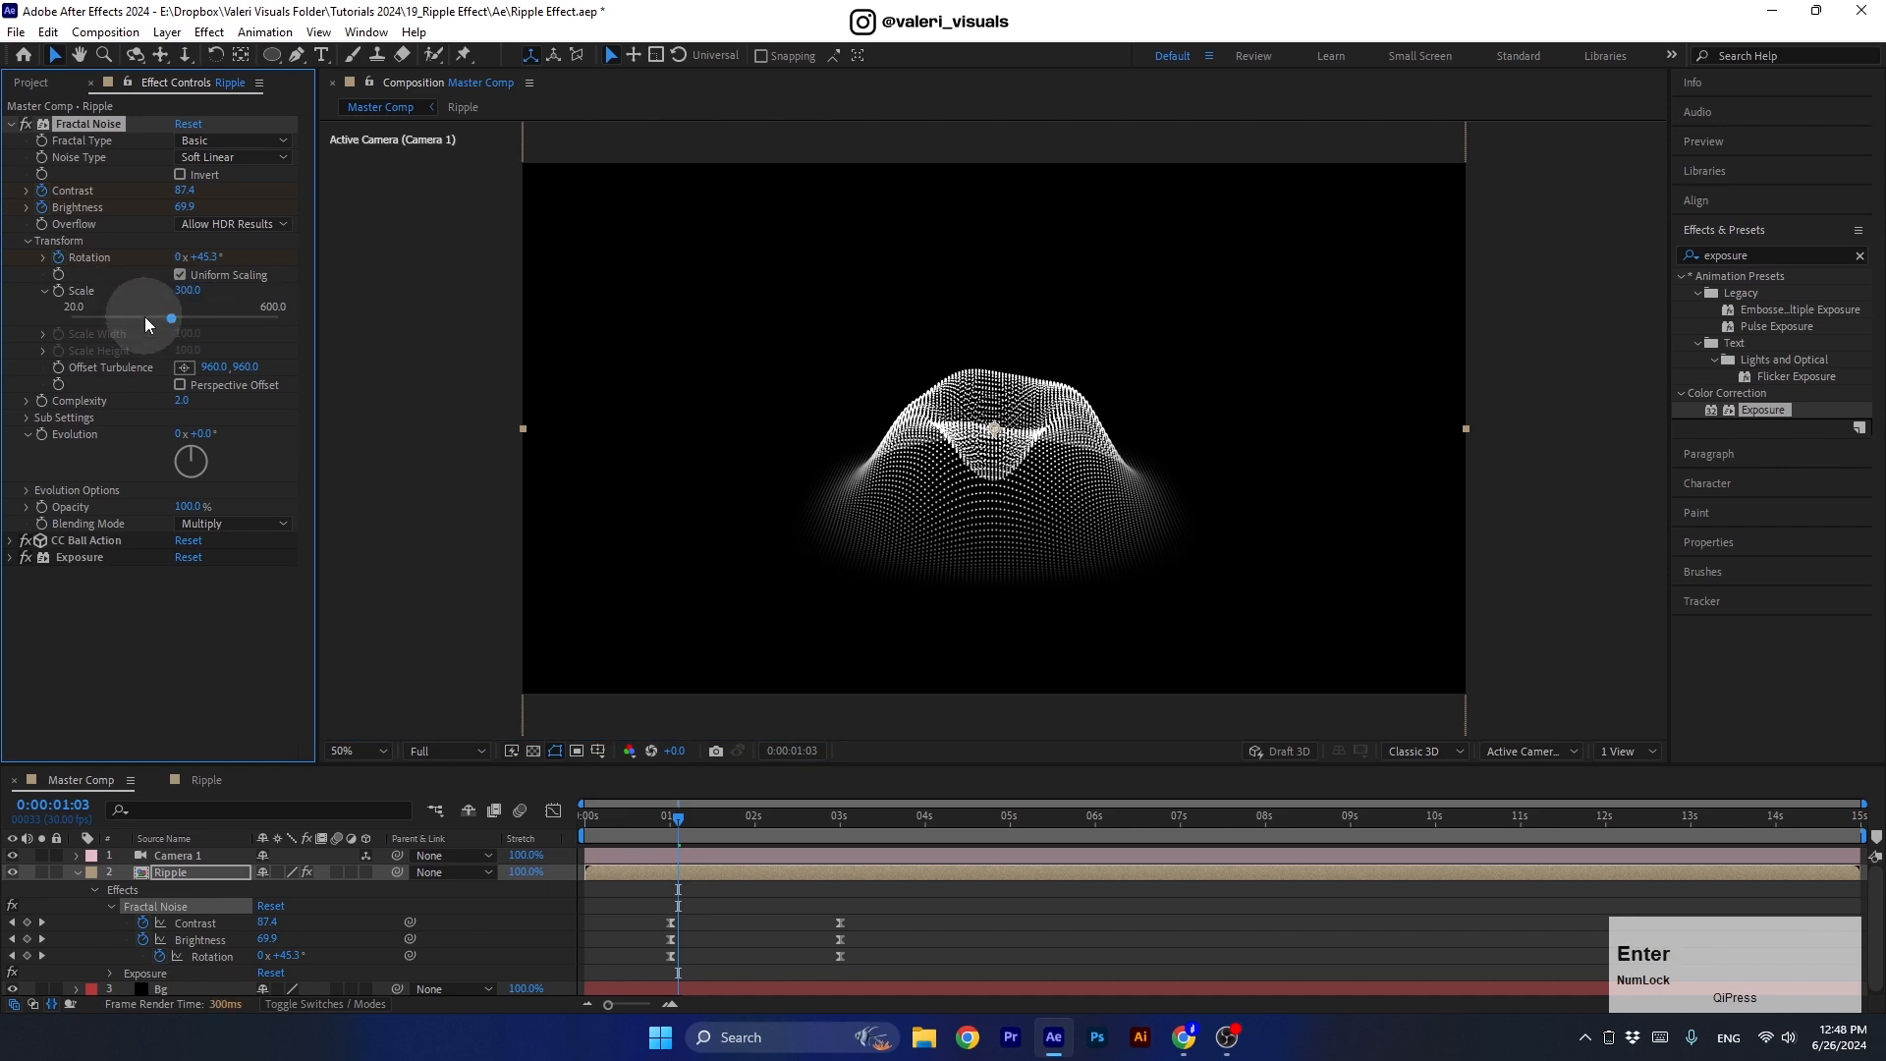
pyautogui.moveTo(679, 828); pyautogui.dragTo(748, 851)
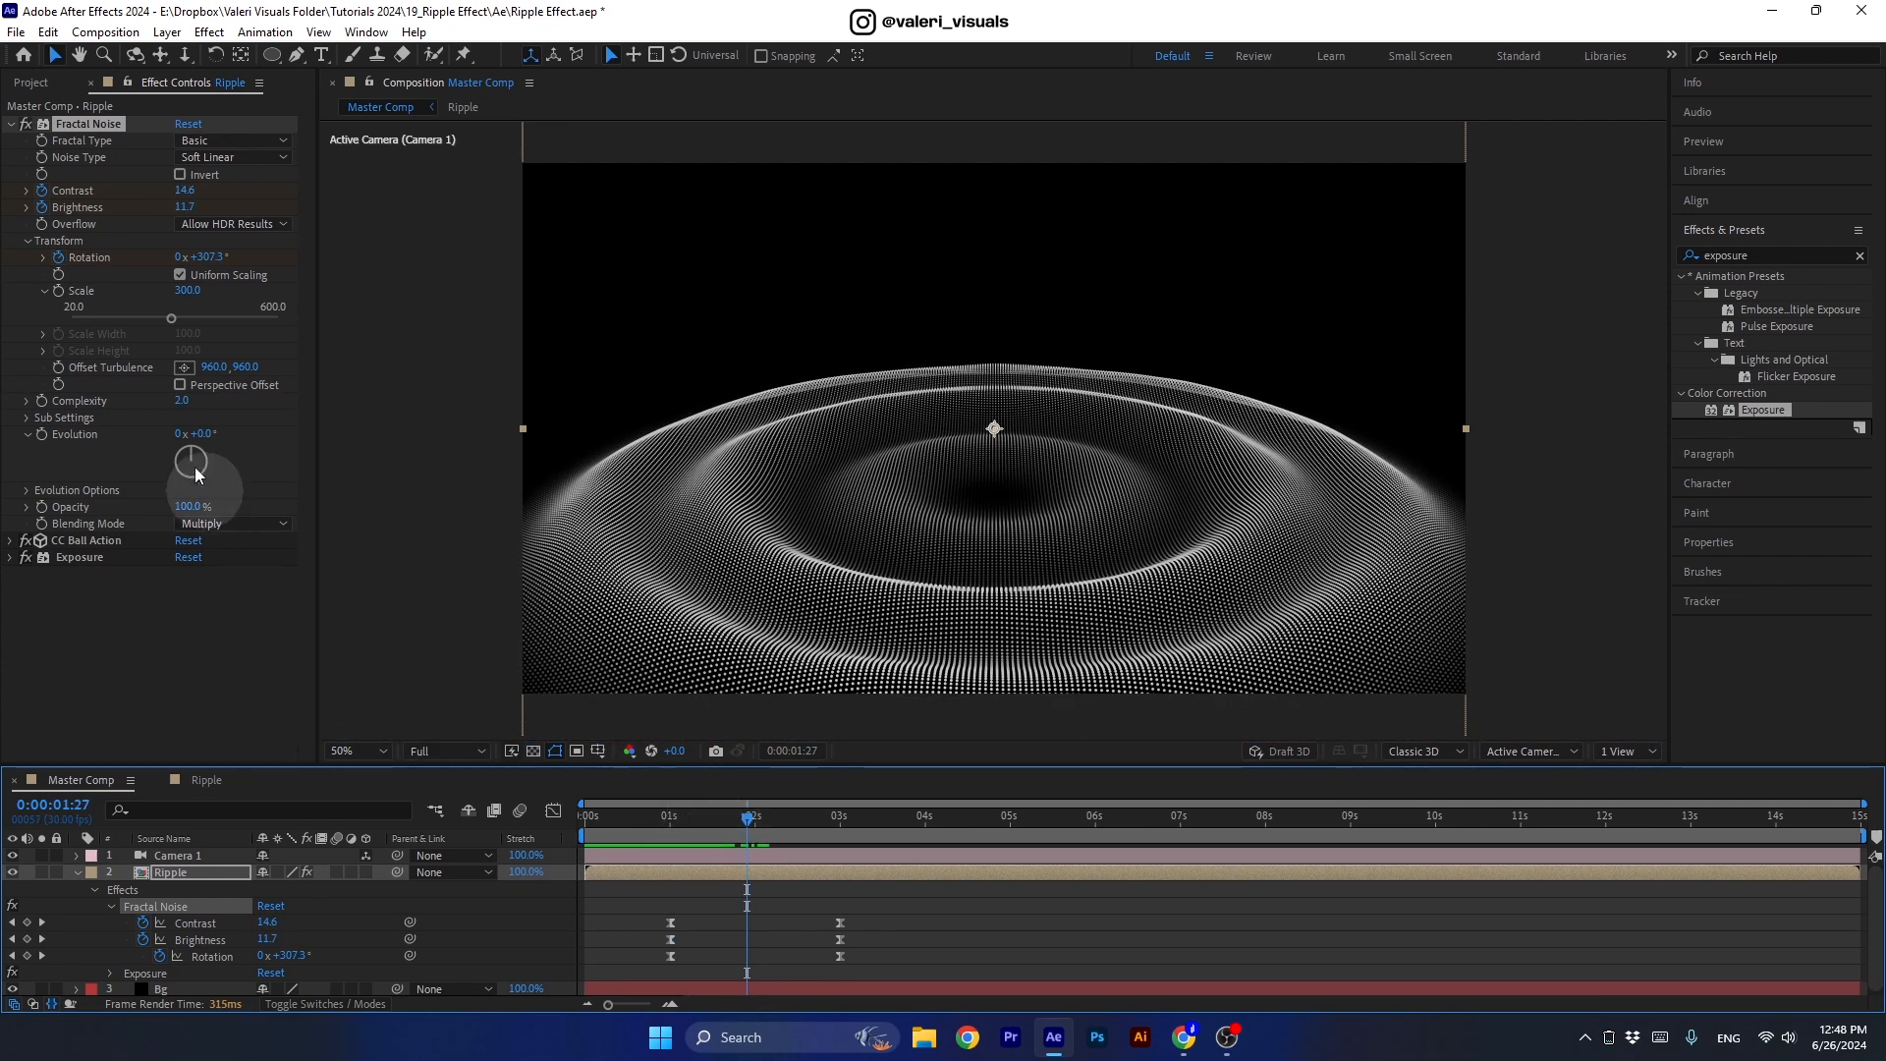
# Apply the Glow effect to the Ripple layer and inspect it up close at 0:00:01:14.
pyautogui.click(11, 124)
pyautogui.click(1685, 257)
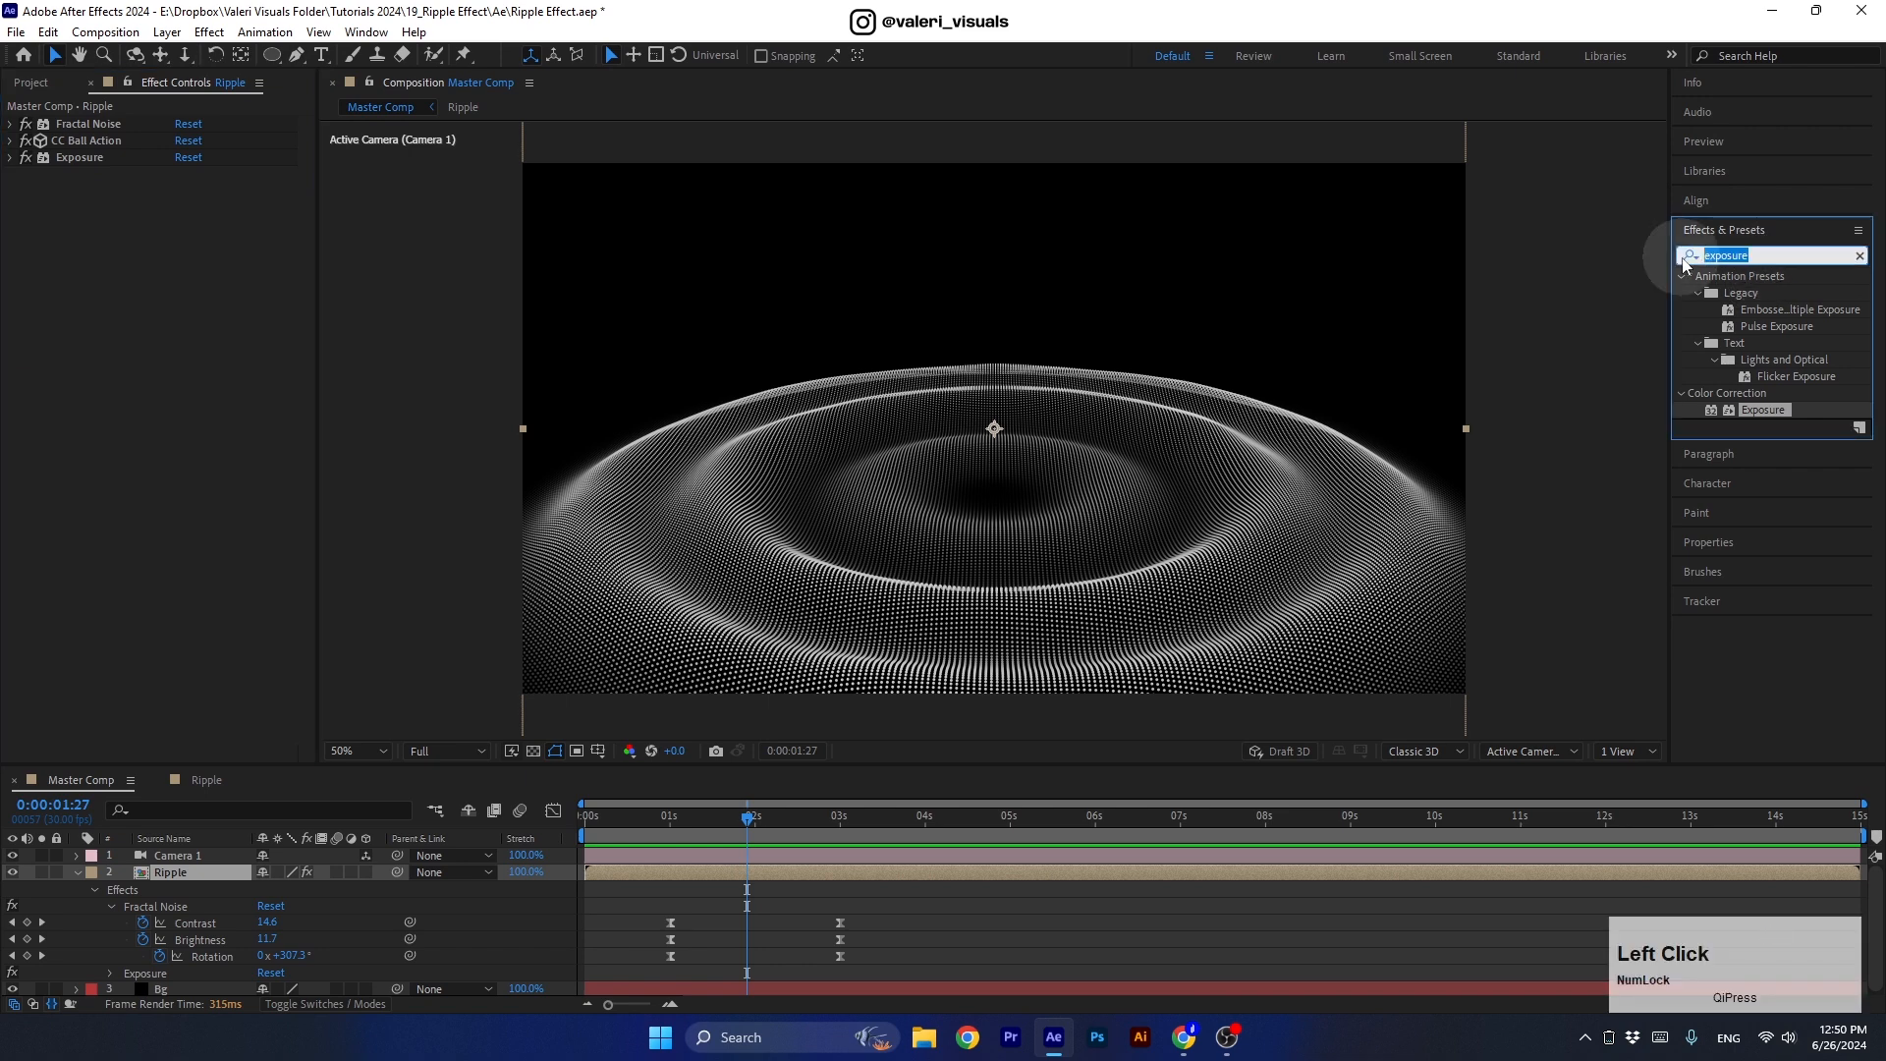
pyautogui.write('glow')
pyautogui.moveTo(1755, 377); pyautogui.dragTo(1082, 542)
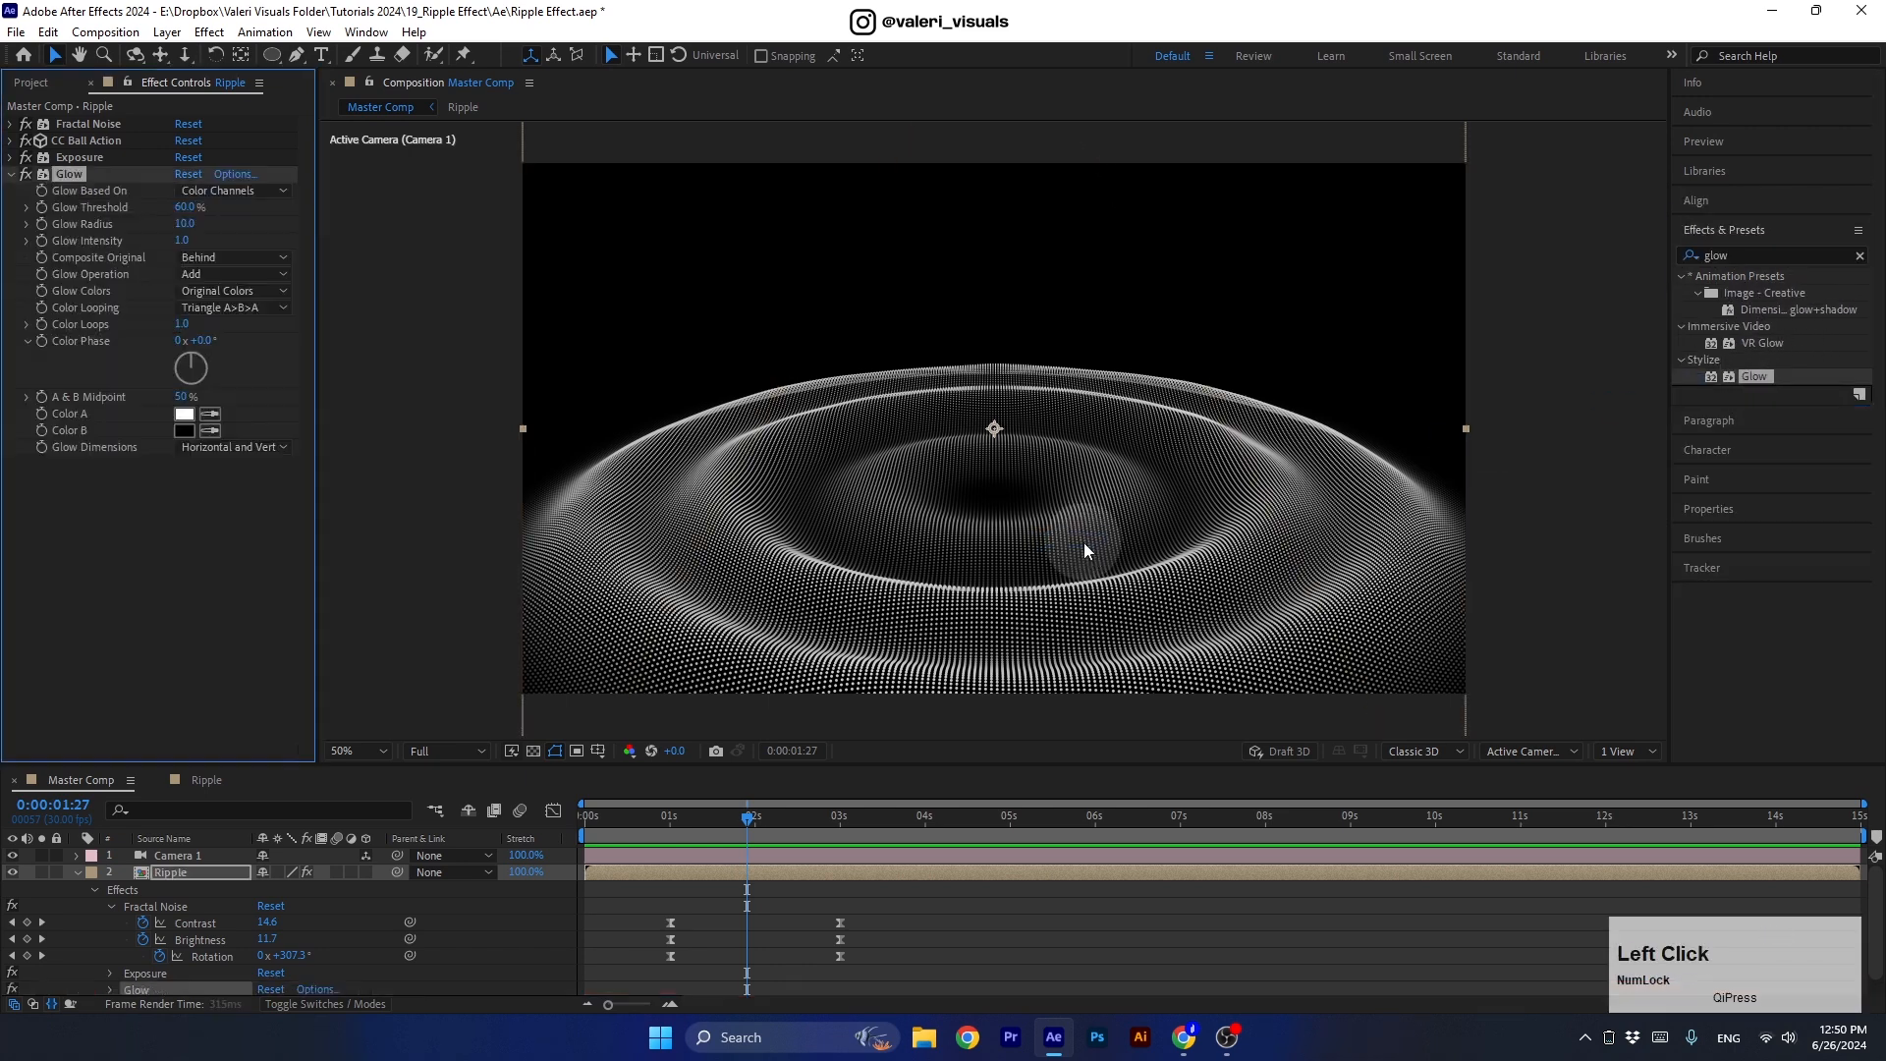
pyautogui.scroll(2, 1082, 543)
pyautogui.moveTo(748, 817); pyautogui.dragTo(709, 825)
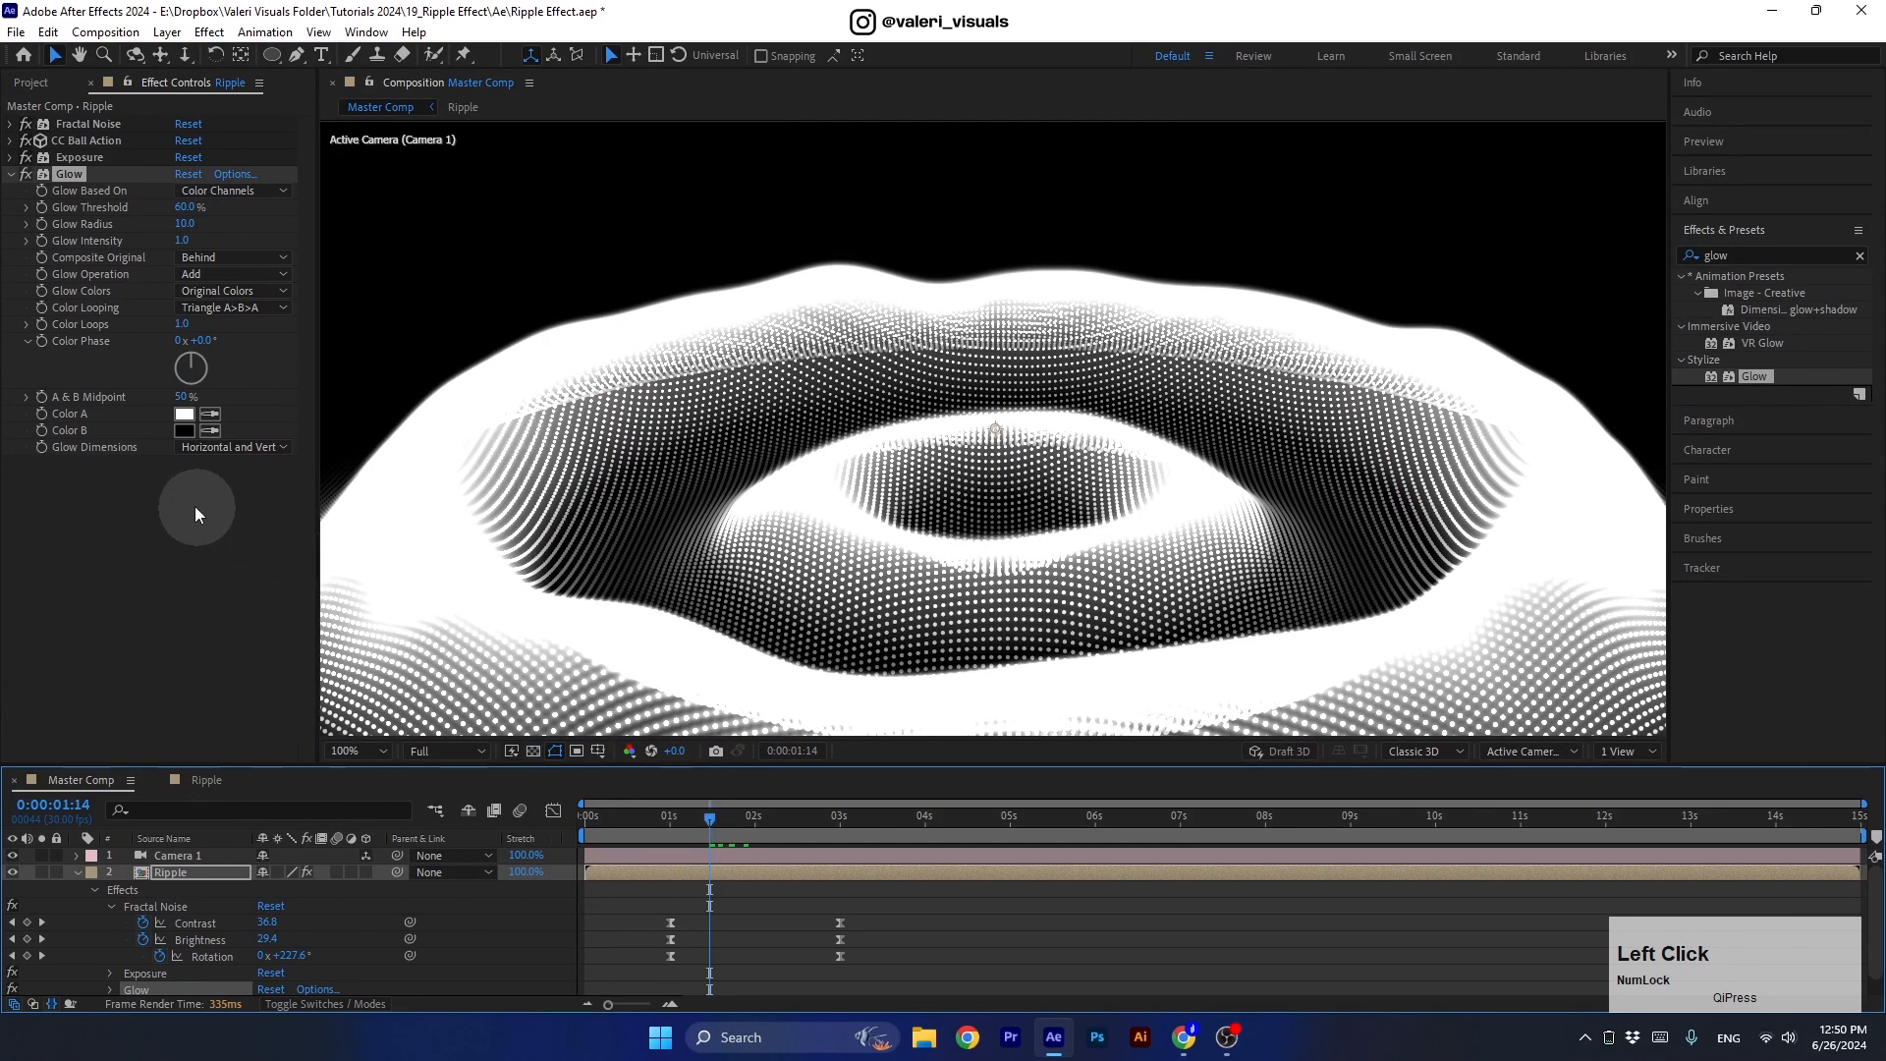
# Make sure the project's color bit depth is 32 bits per channel (float), and return to the Ripple layer's effect settings.
pyautogui.click(31, 84)
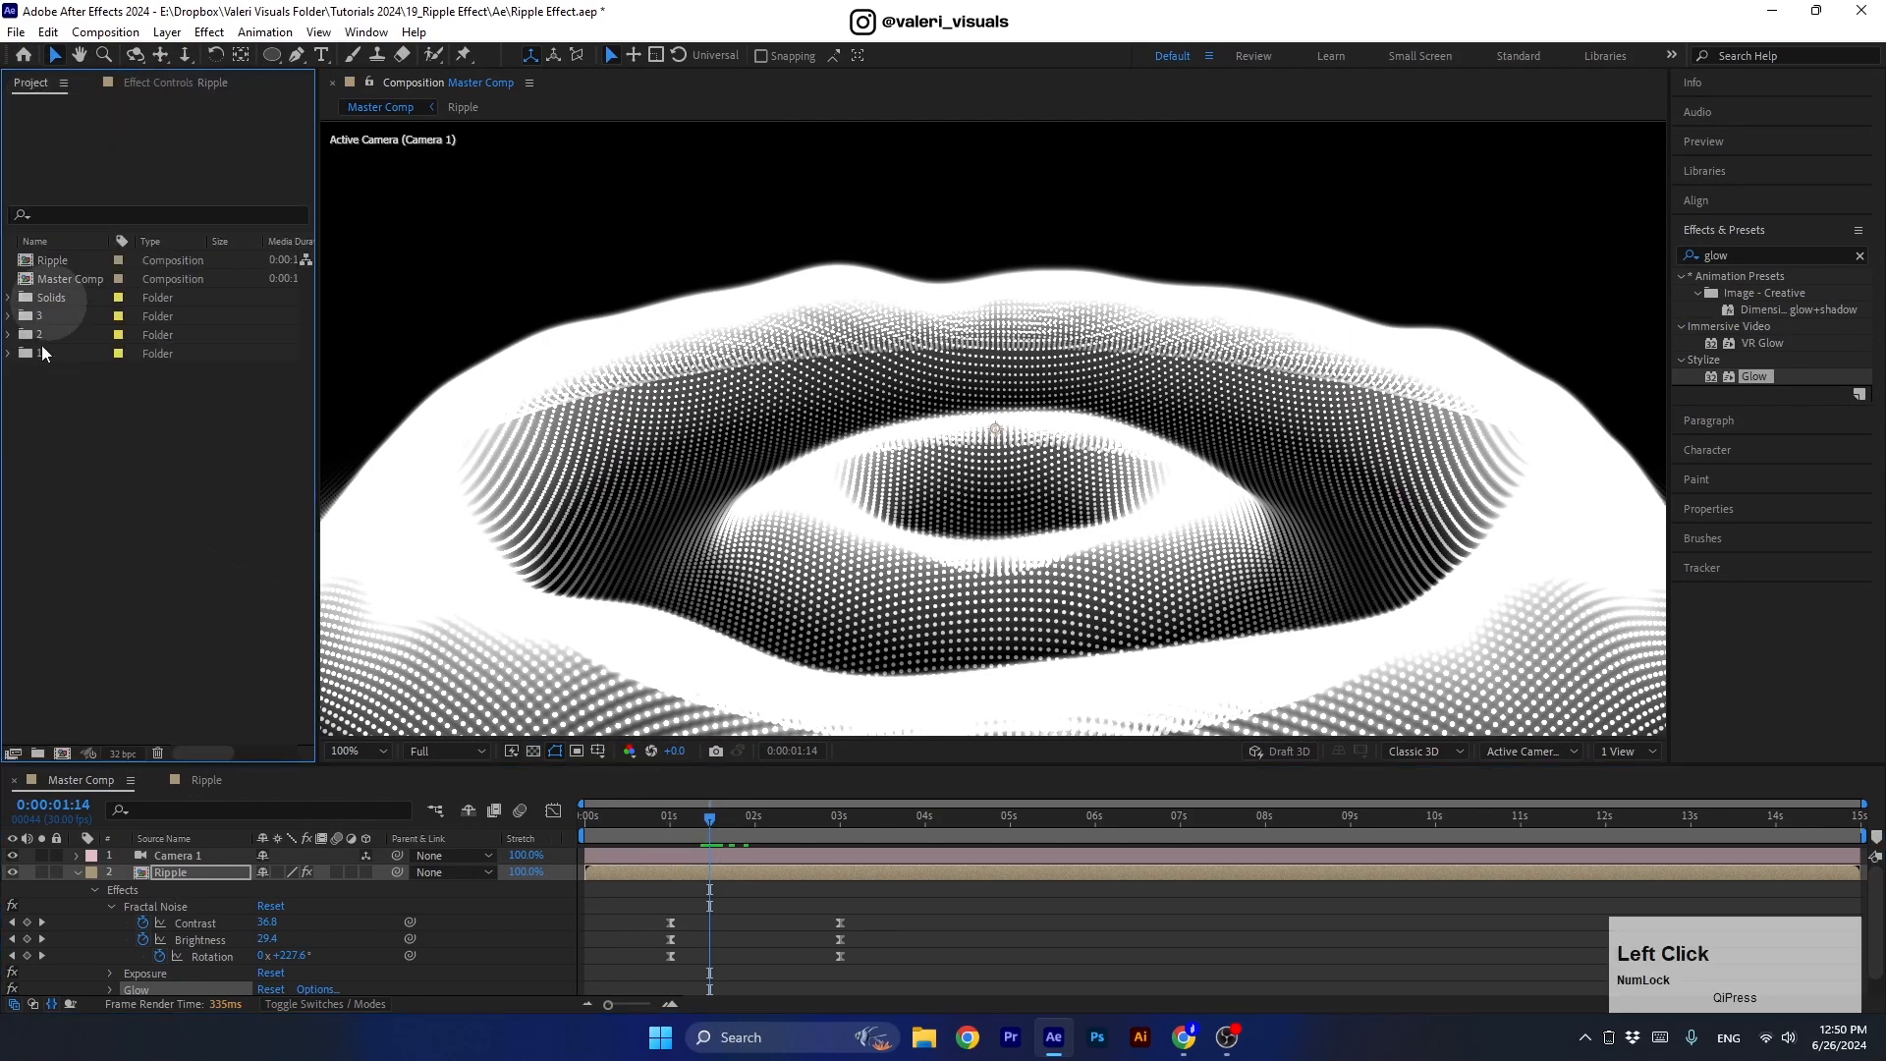
pyautogui.click(121, 752)
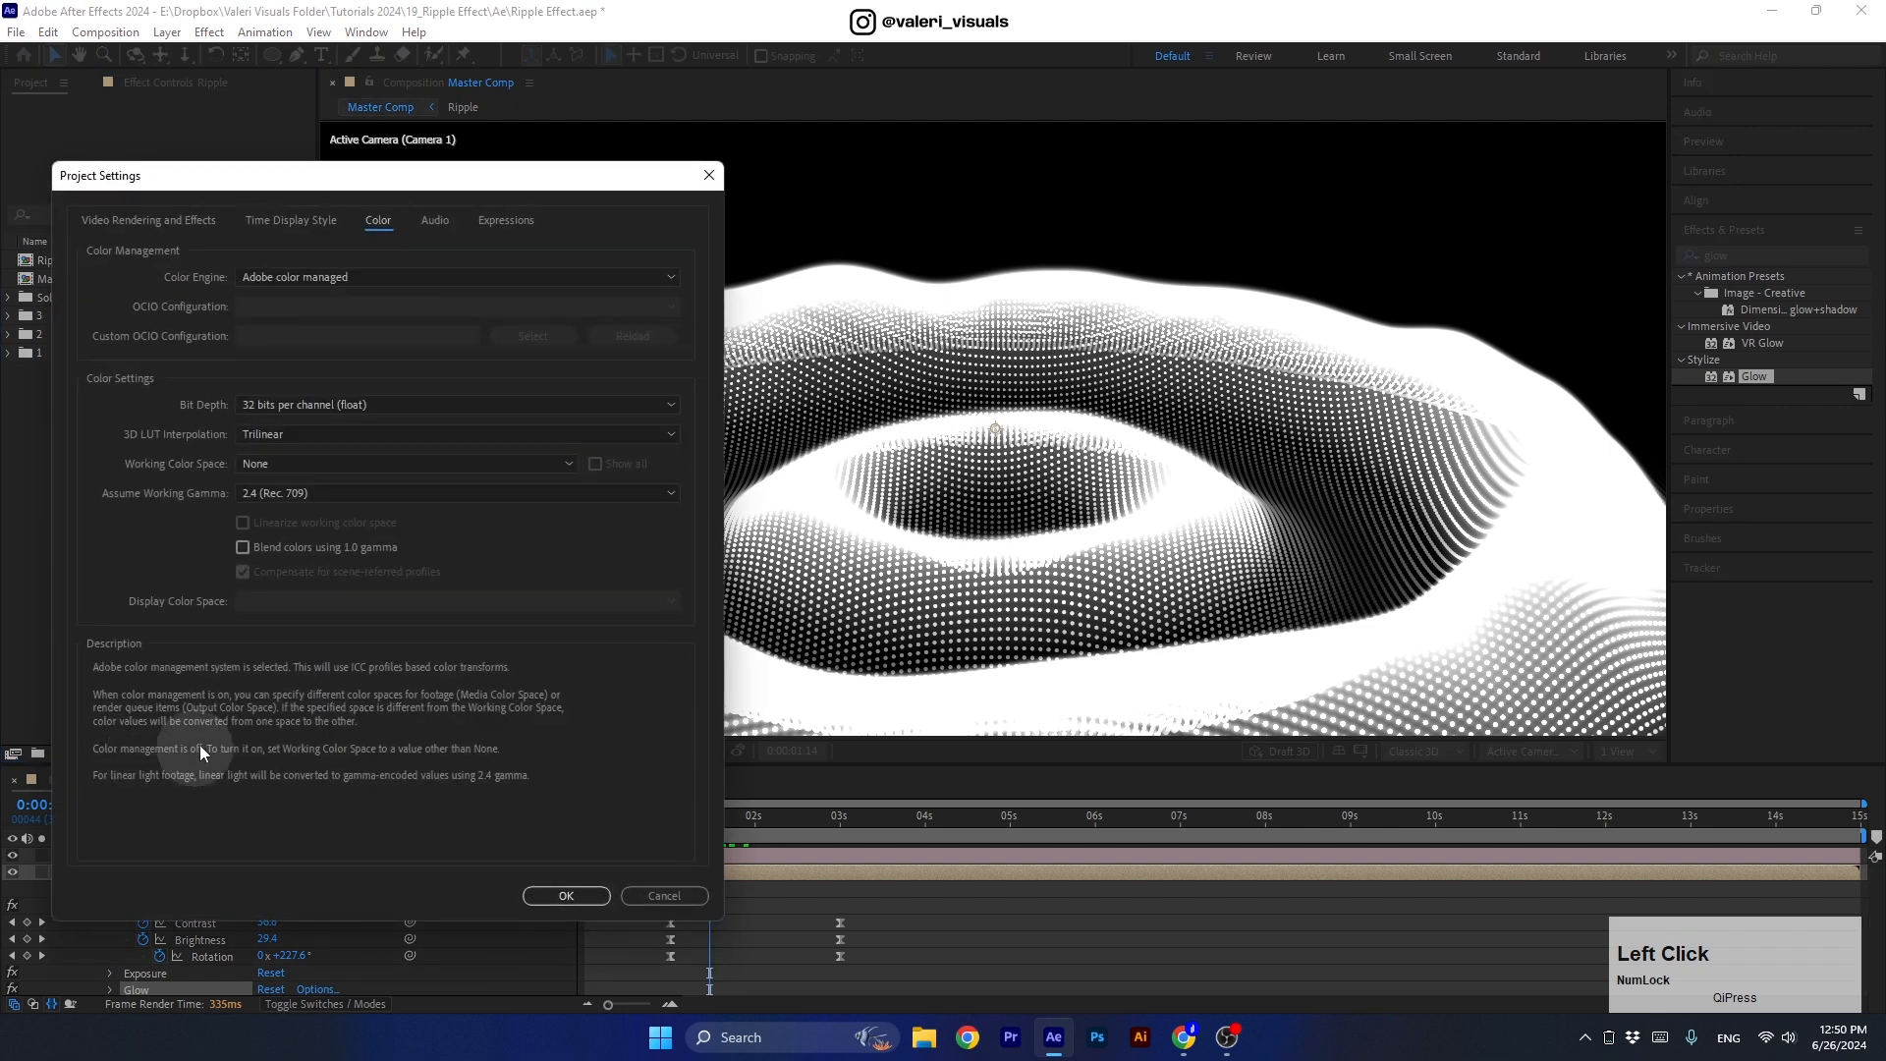
pyautogui.click(265, 405)
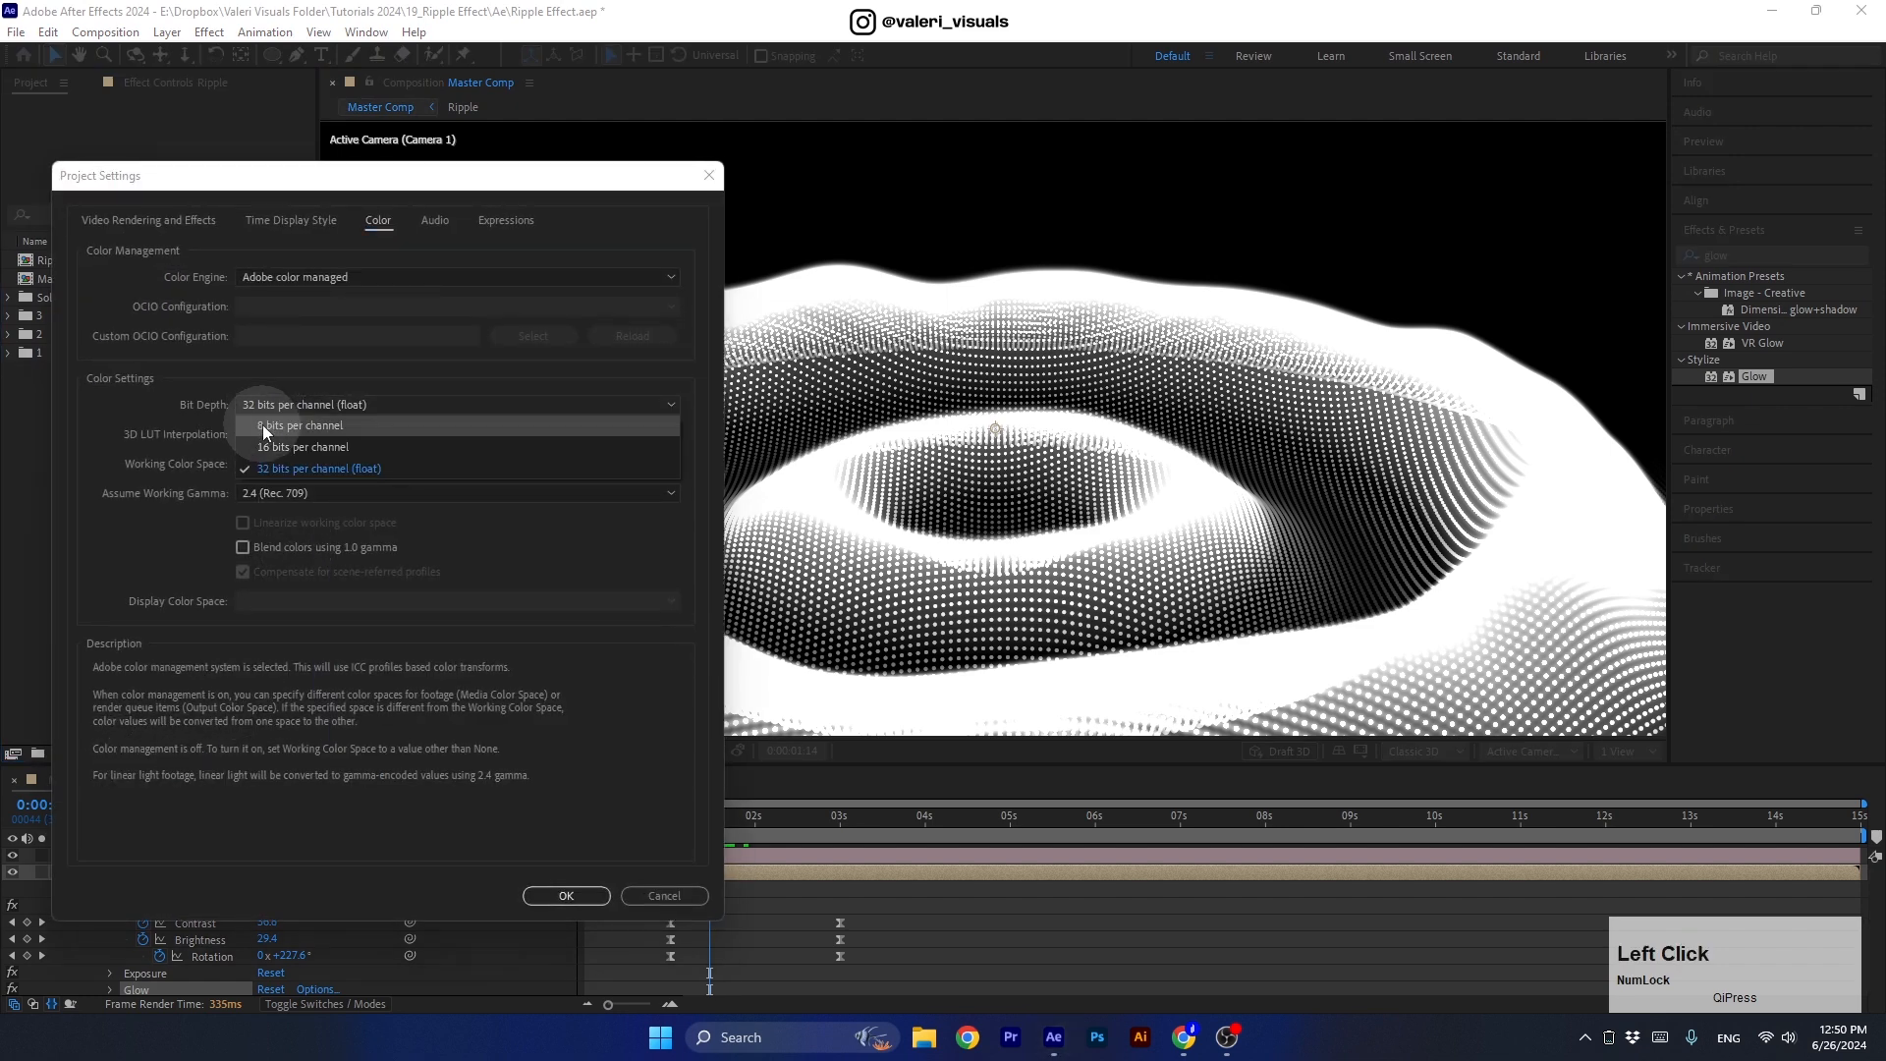
pyautogui.click(298, 469)
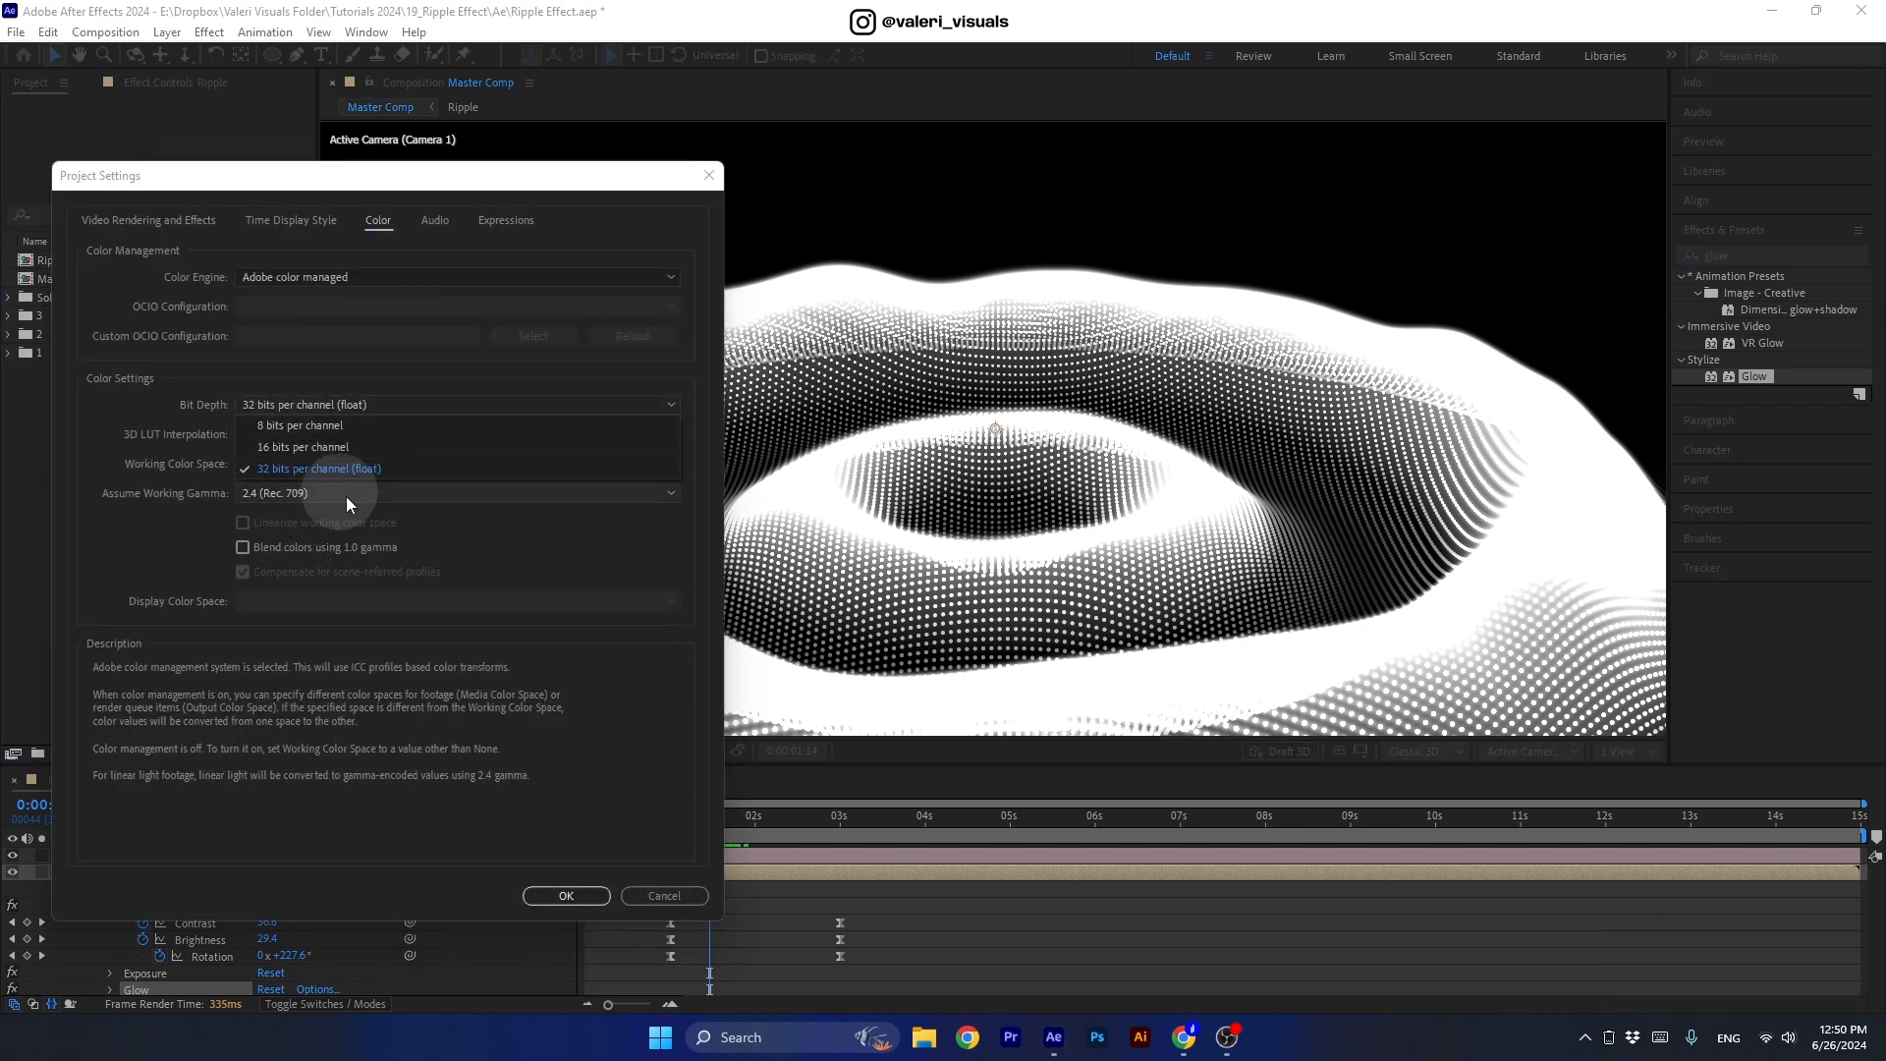
pyautogui.click(561, 895)
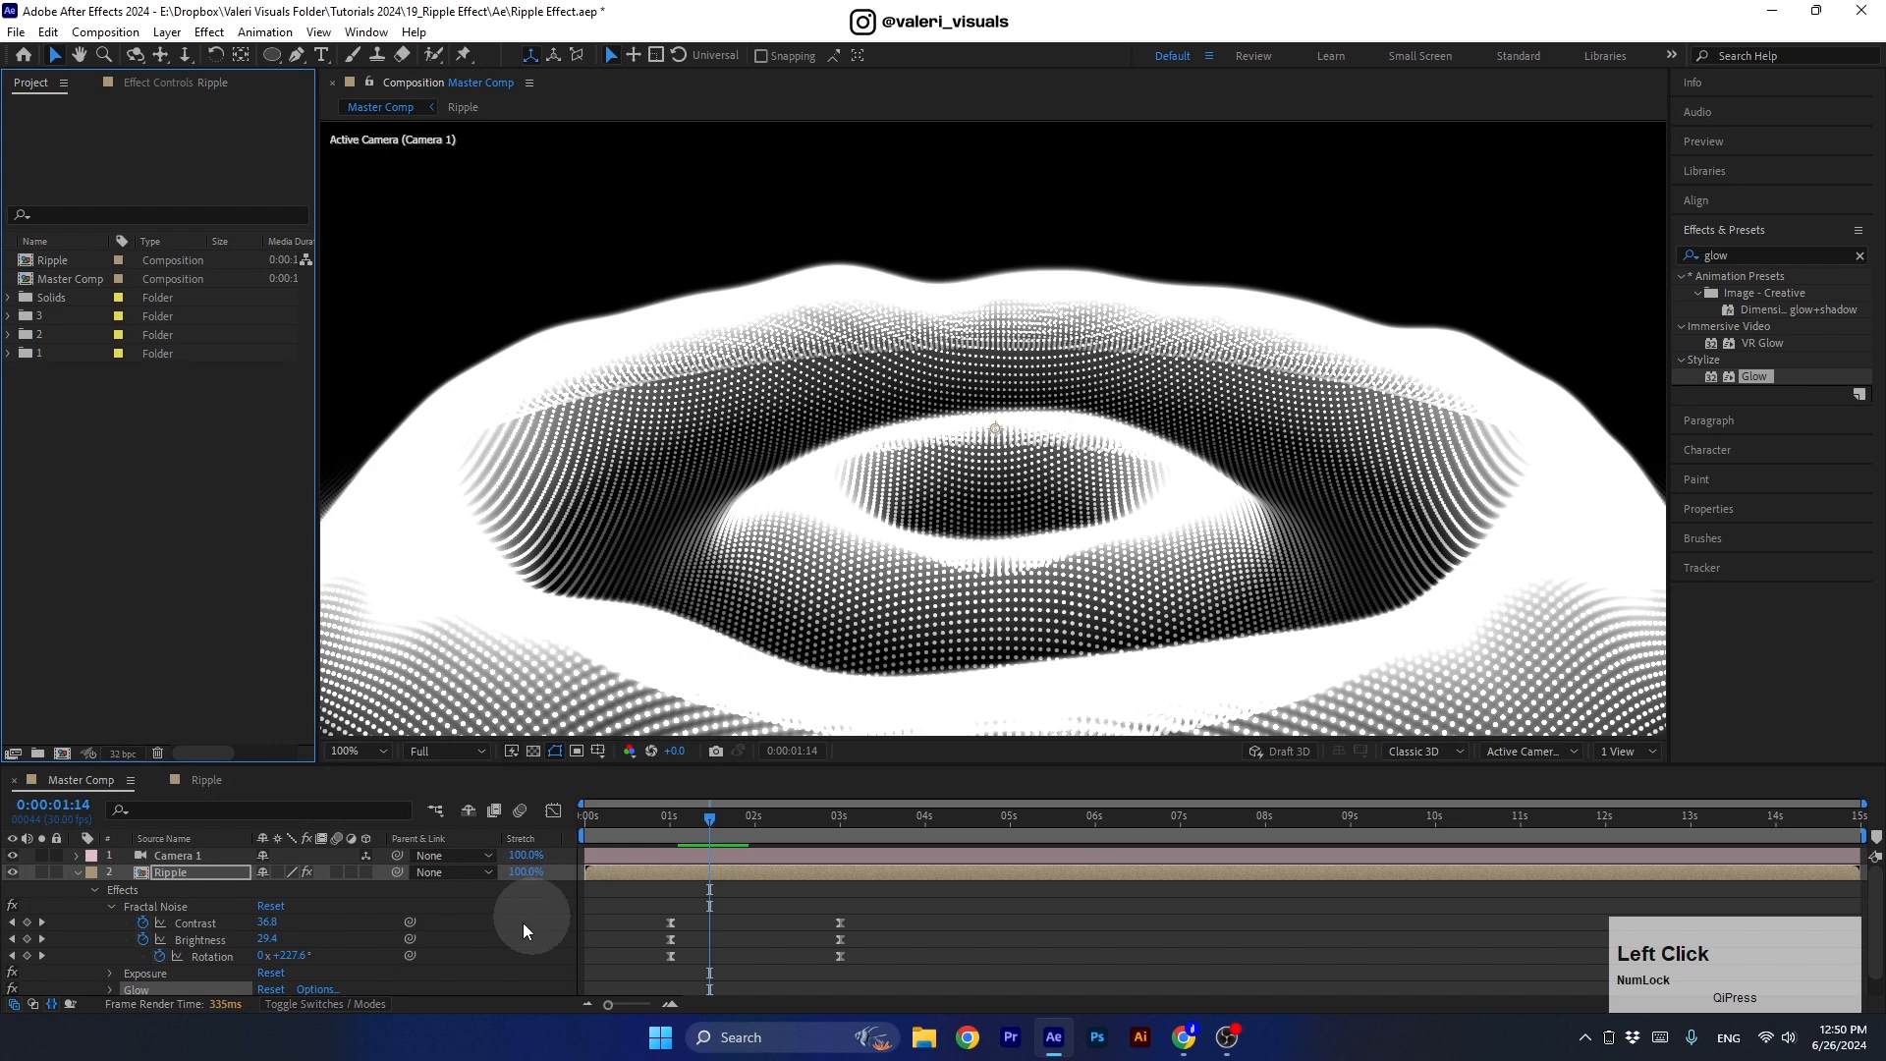
pyautogui.click(165, 87)
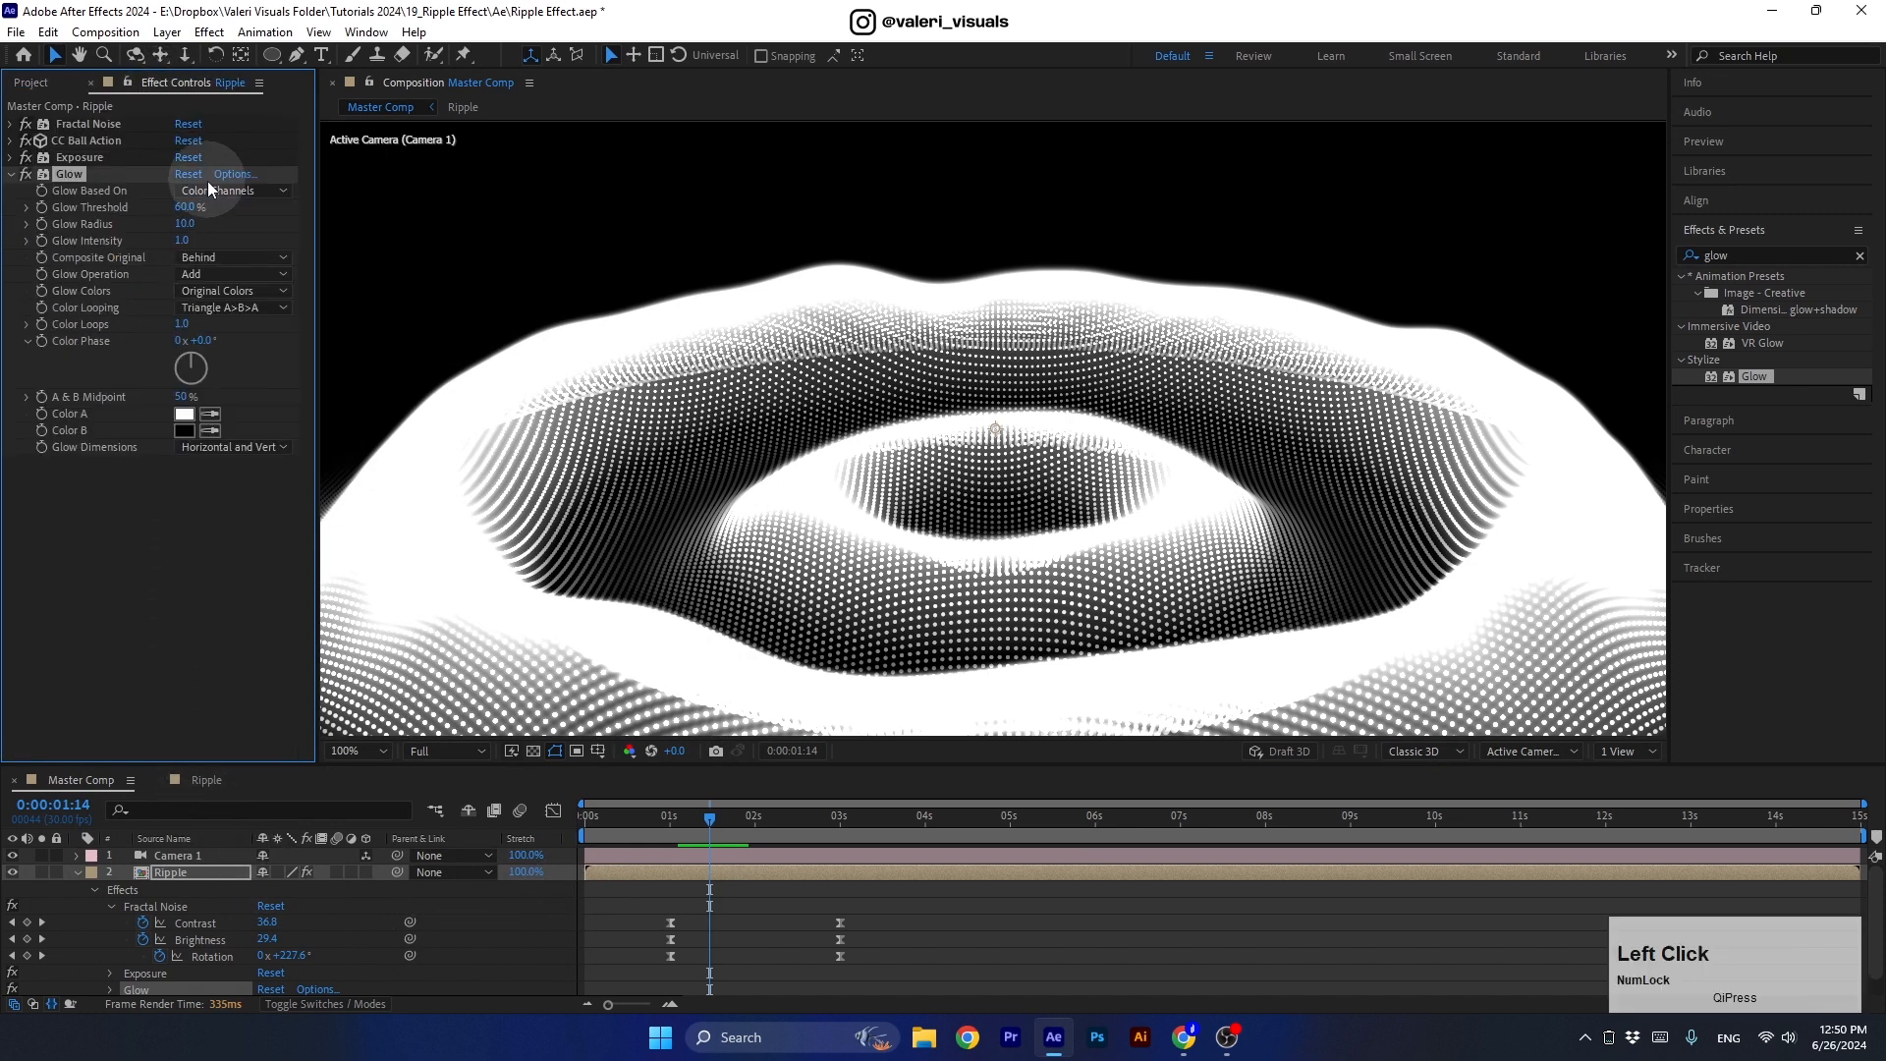
# Set the Glow effect's Intensity to 0.5, Threshold to 80% and Radius to 50 on the Ripple layer.
pyautogui.click(181, 241)
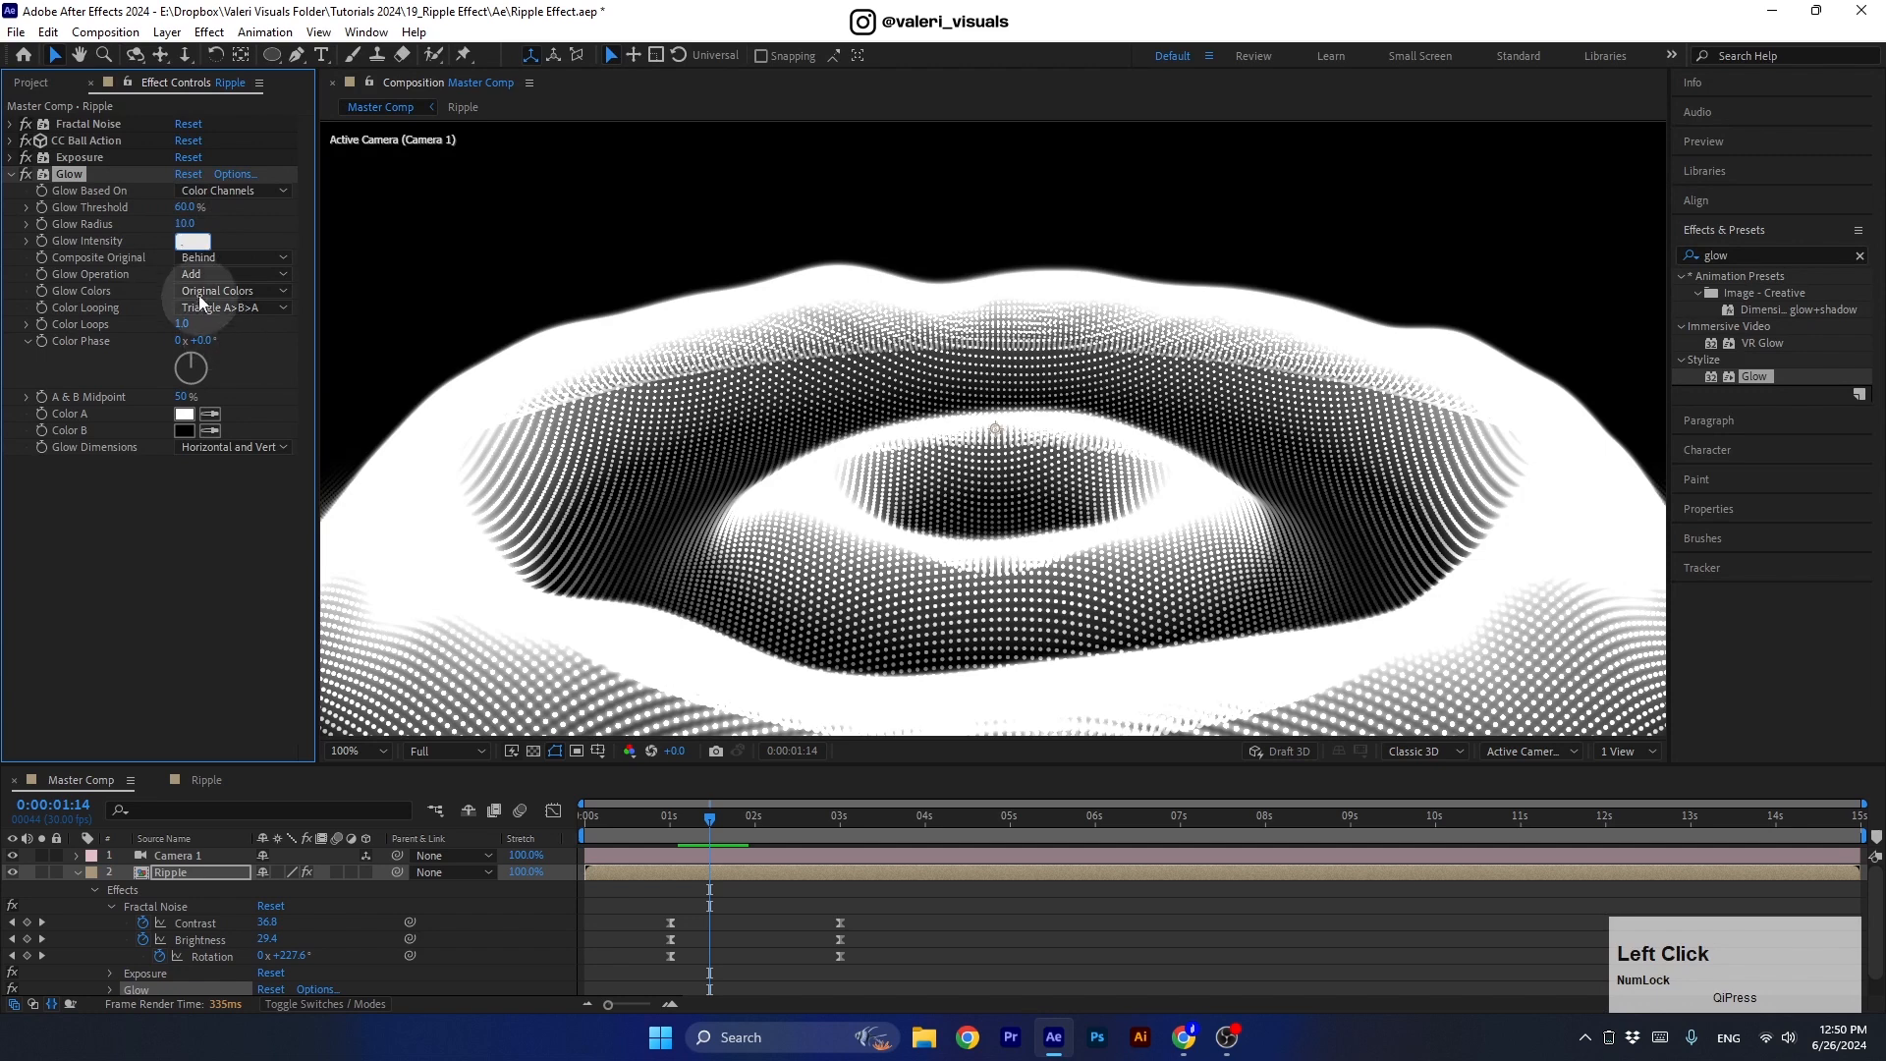
pyautogui.press('Return')
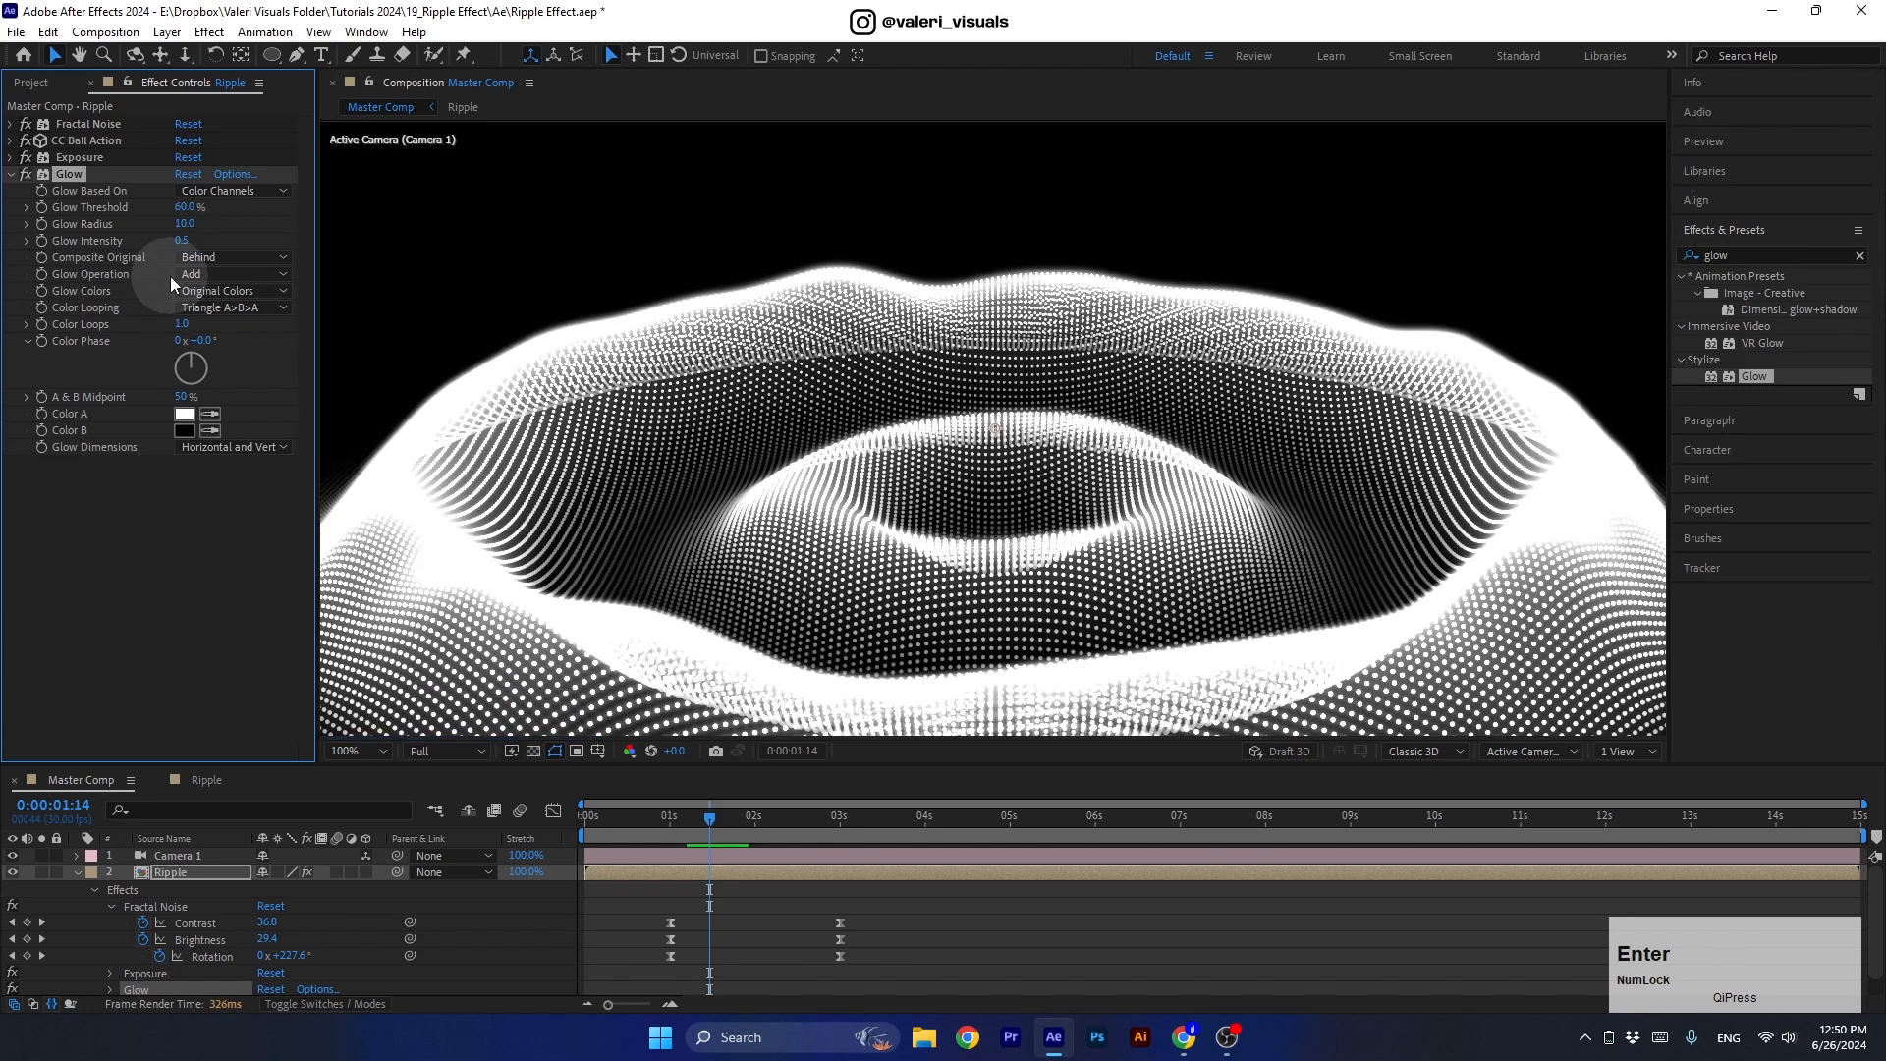
pyautogui.click(185, 208)
pyautogui.write('8')
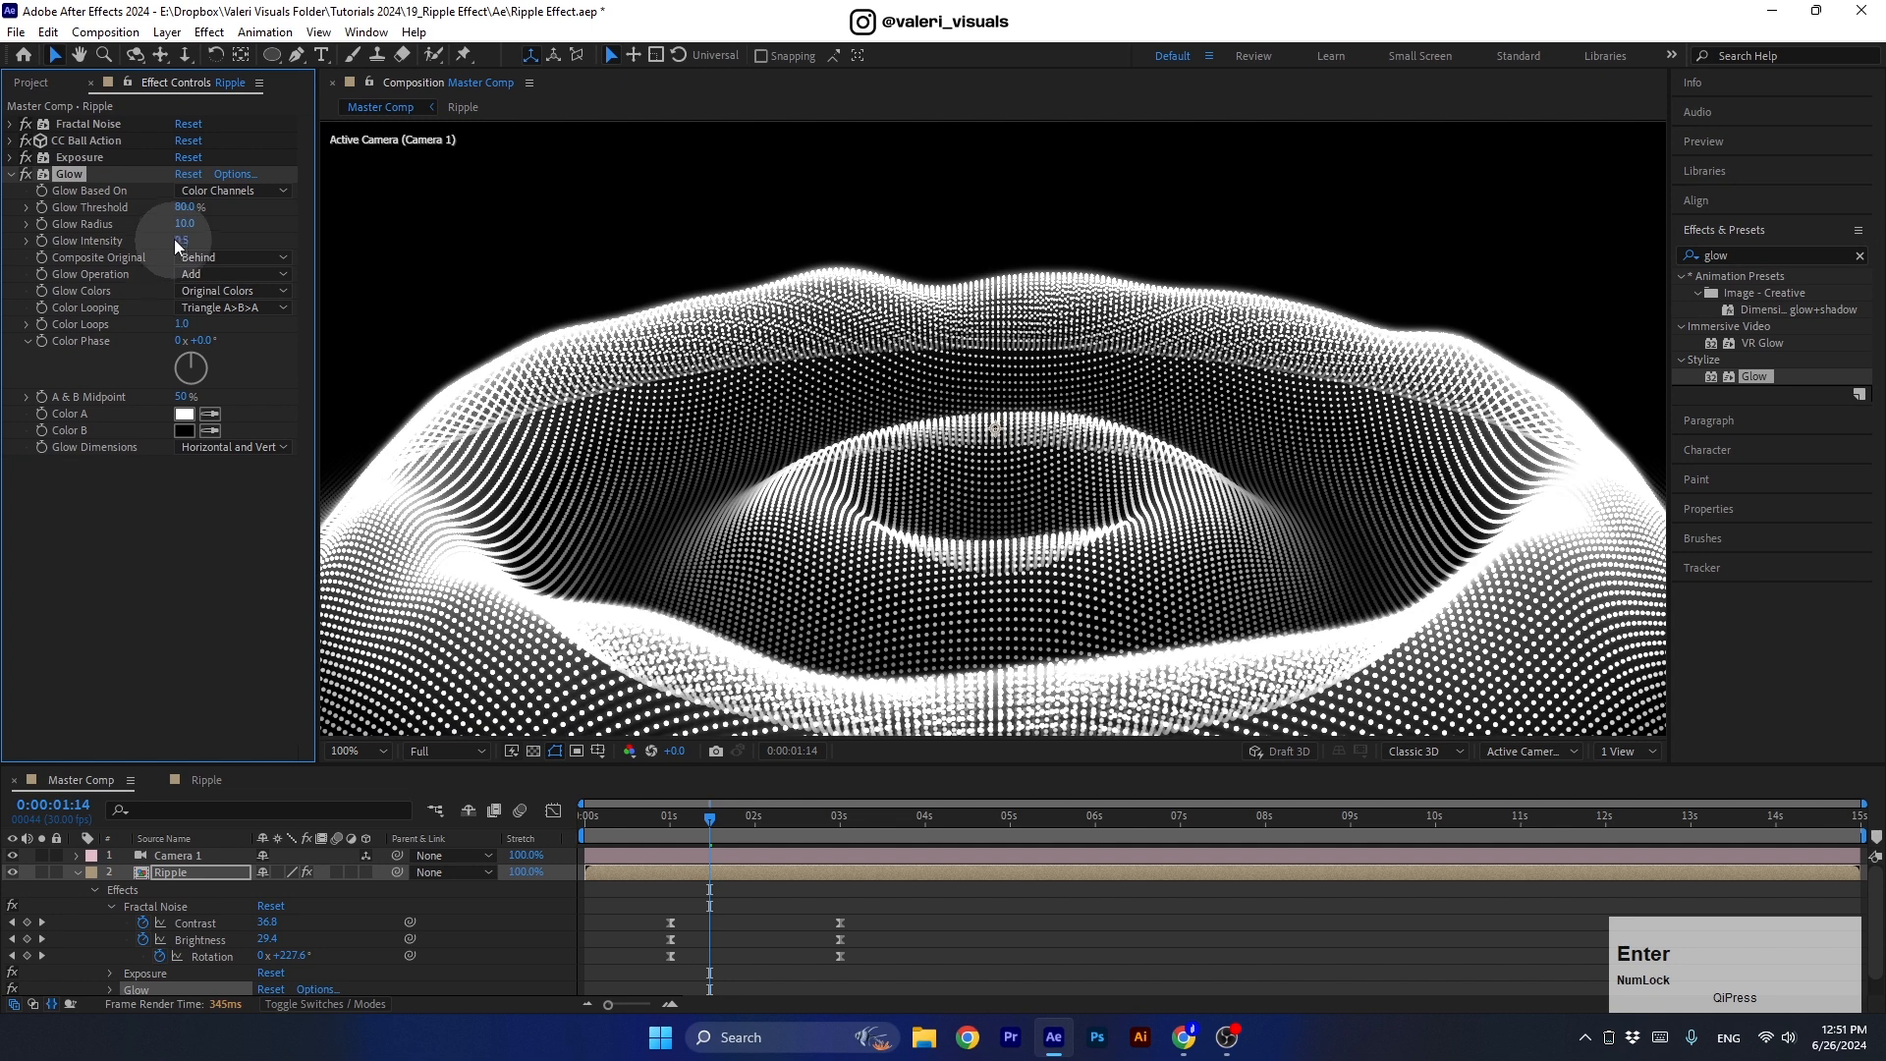
pyautogui.click(182, 224)
pyautogui.write('50')
pyautogui.press('Return')
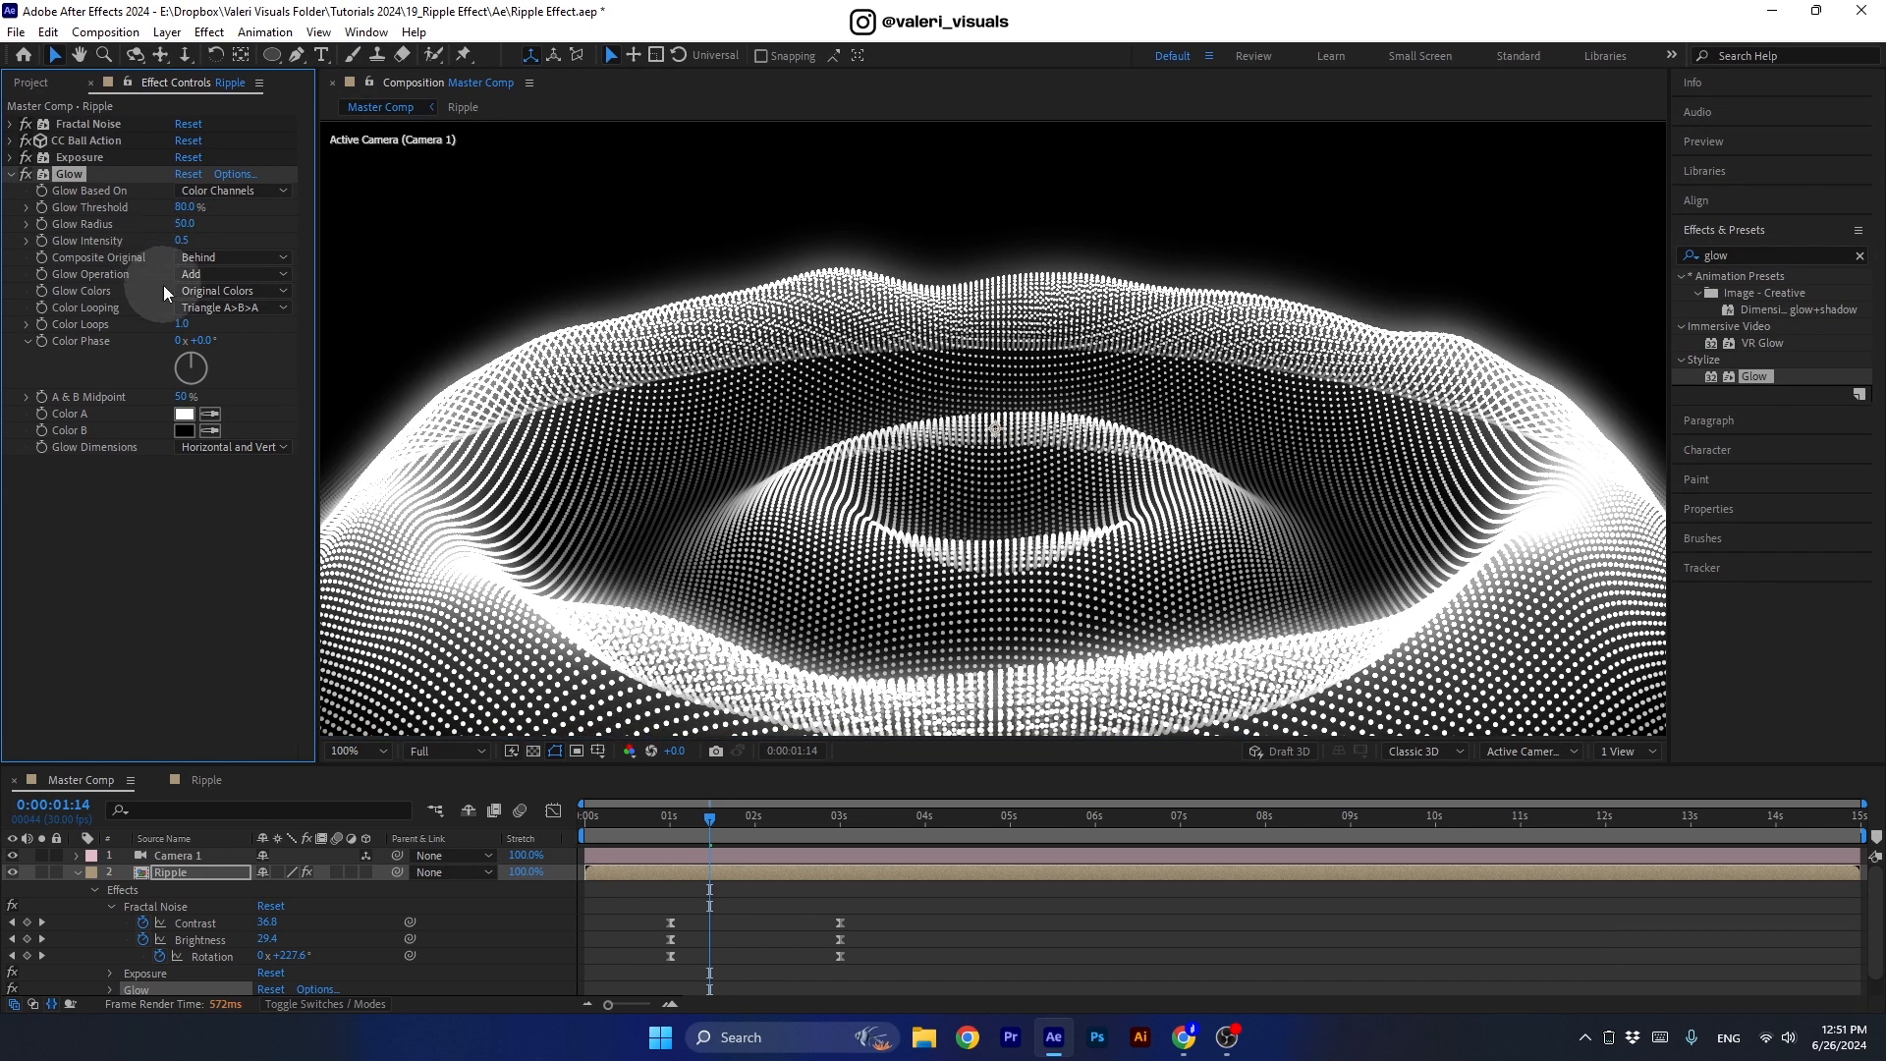
# Set the CC Ball Action Ball Size to 20, check the finer dots, and collapse the CC Ball Action and Glow settings.
pyautogui.scroll(-2, 688, 487)
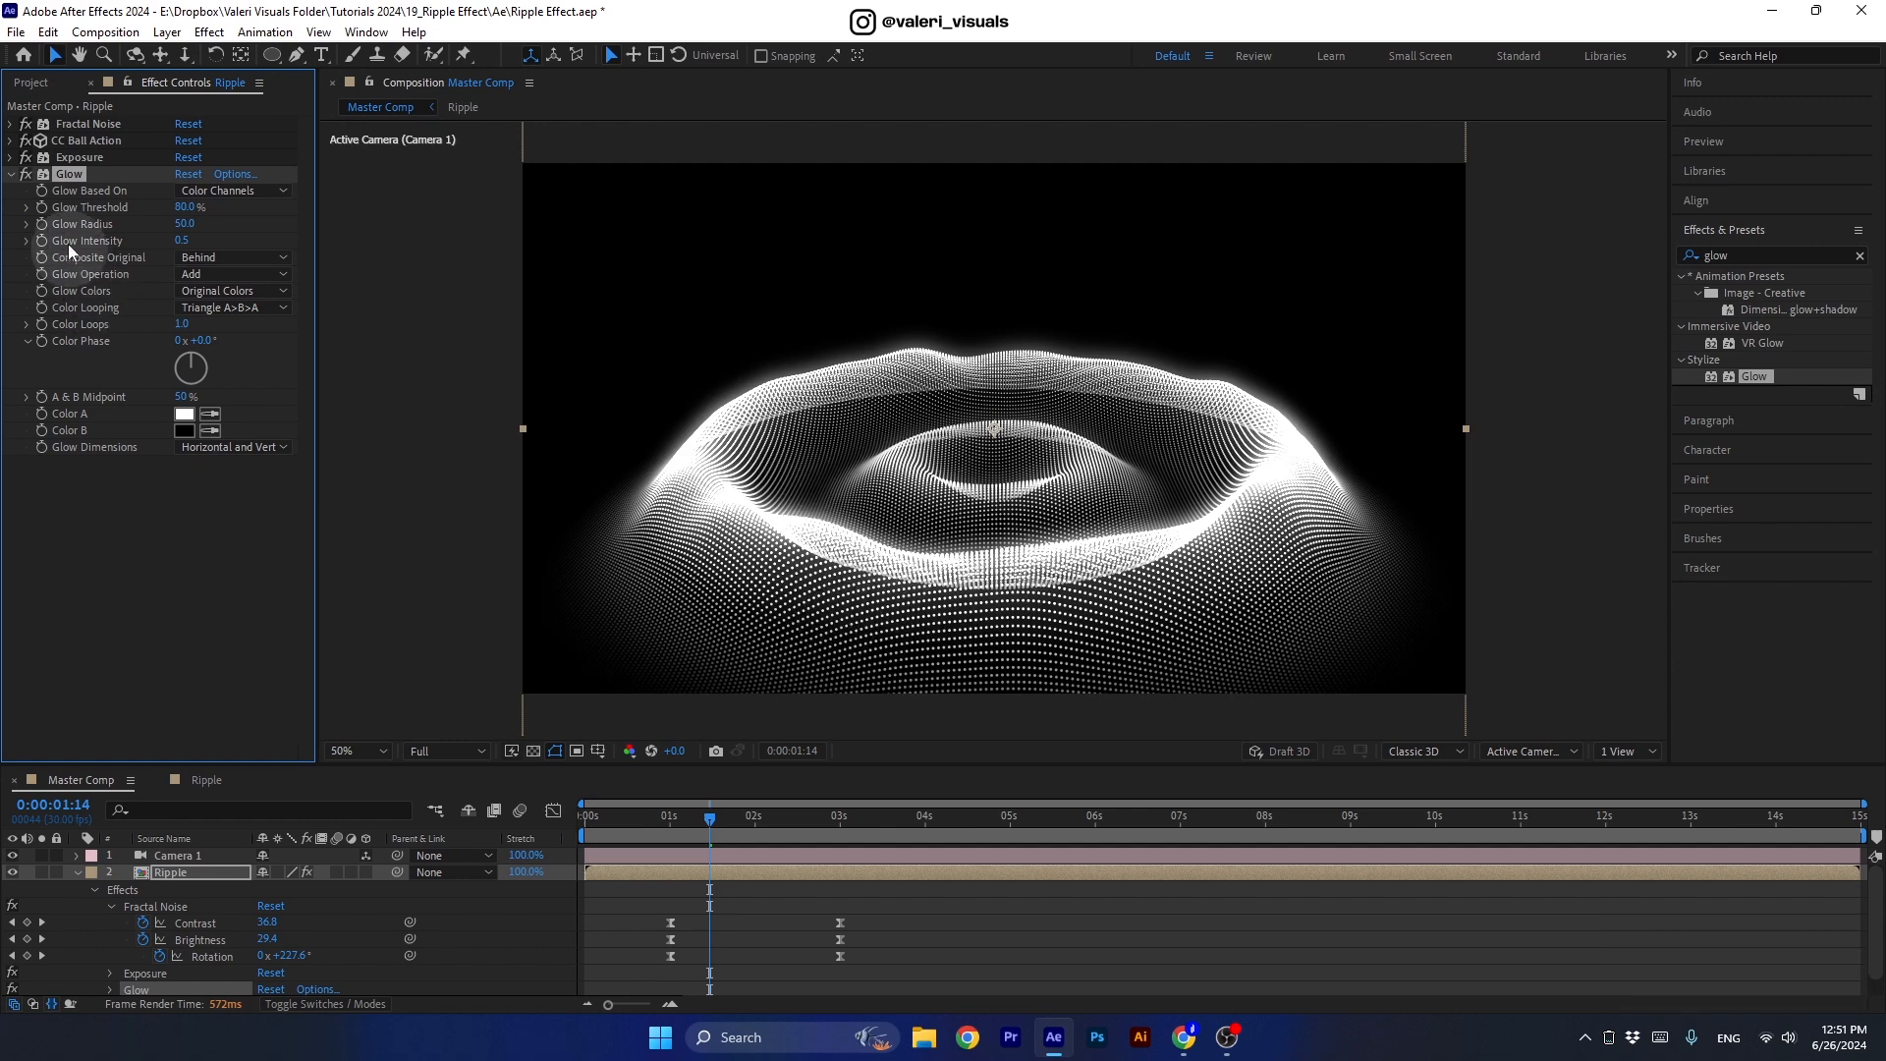
pyautogui.click(10, 143)
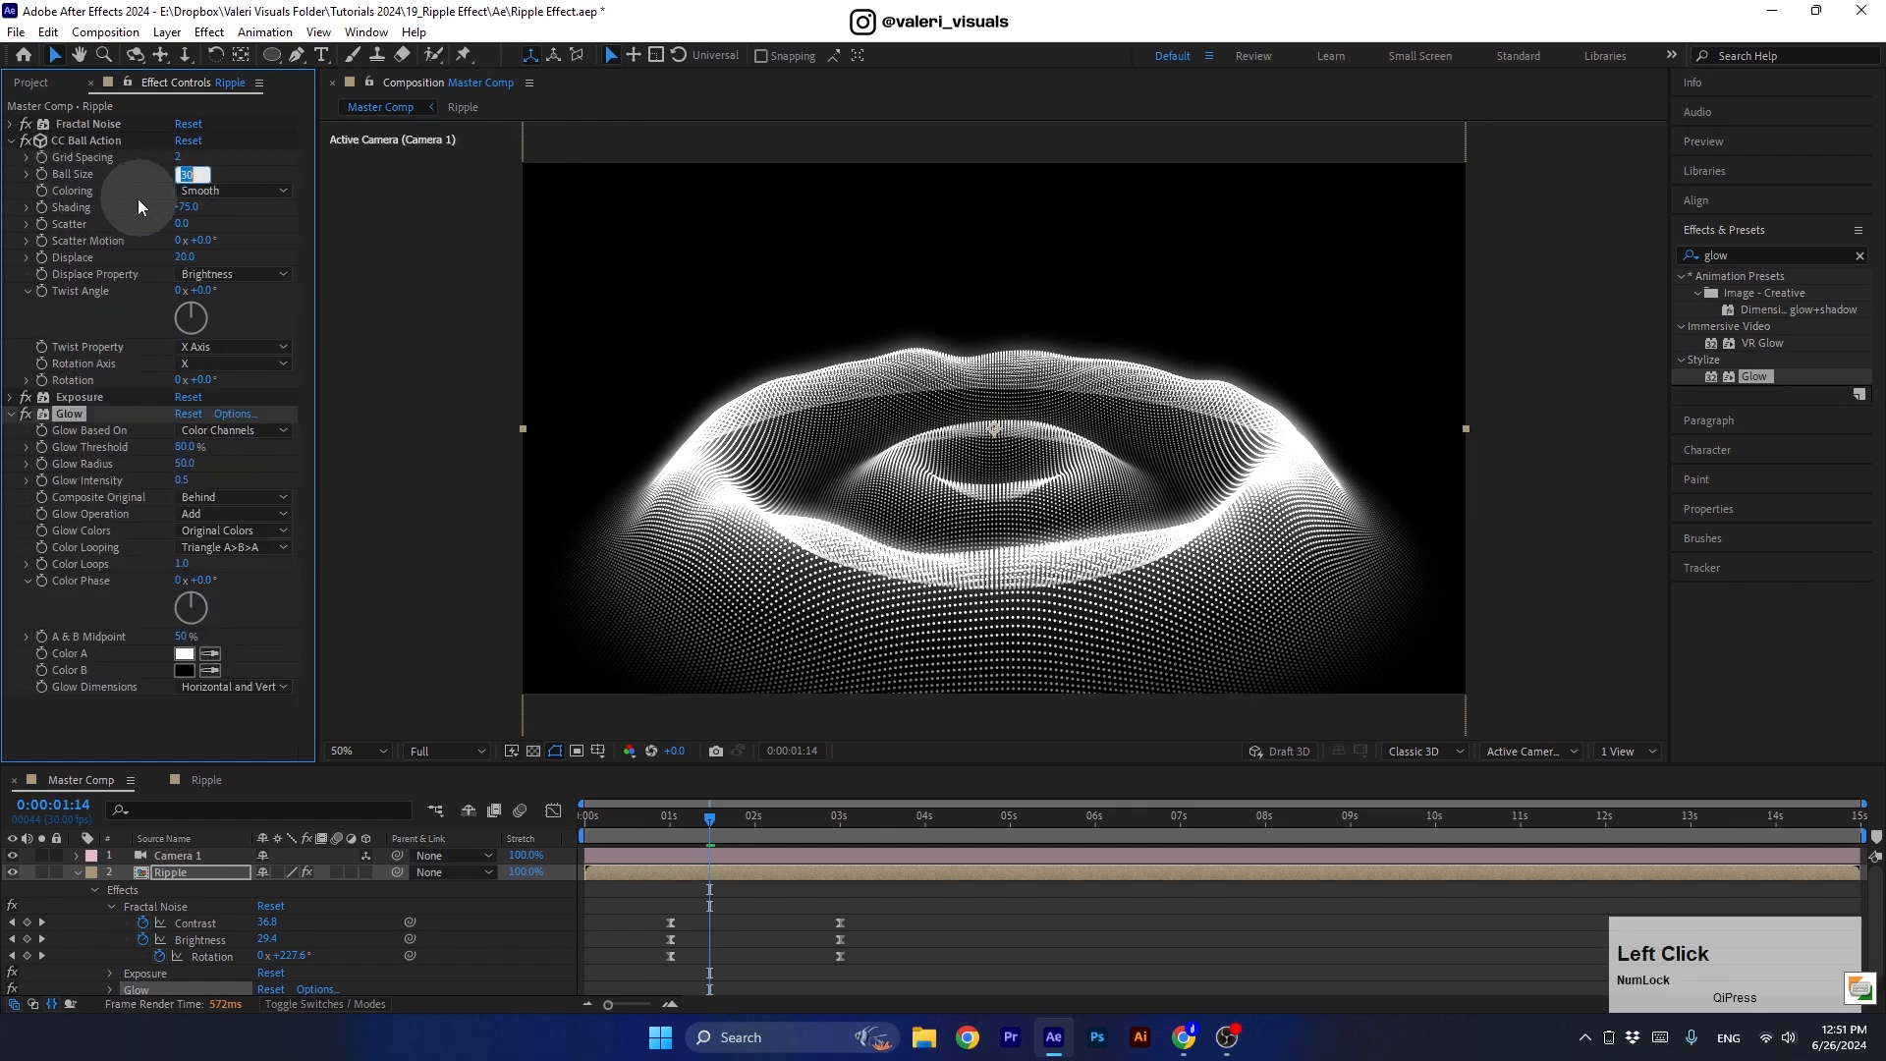
pyautogui.press('Return')
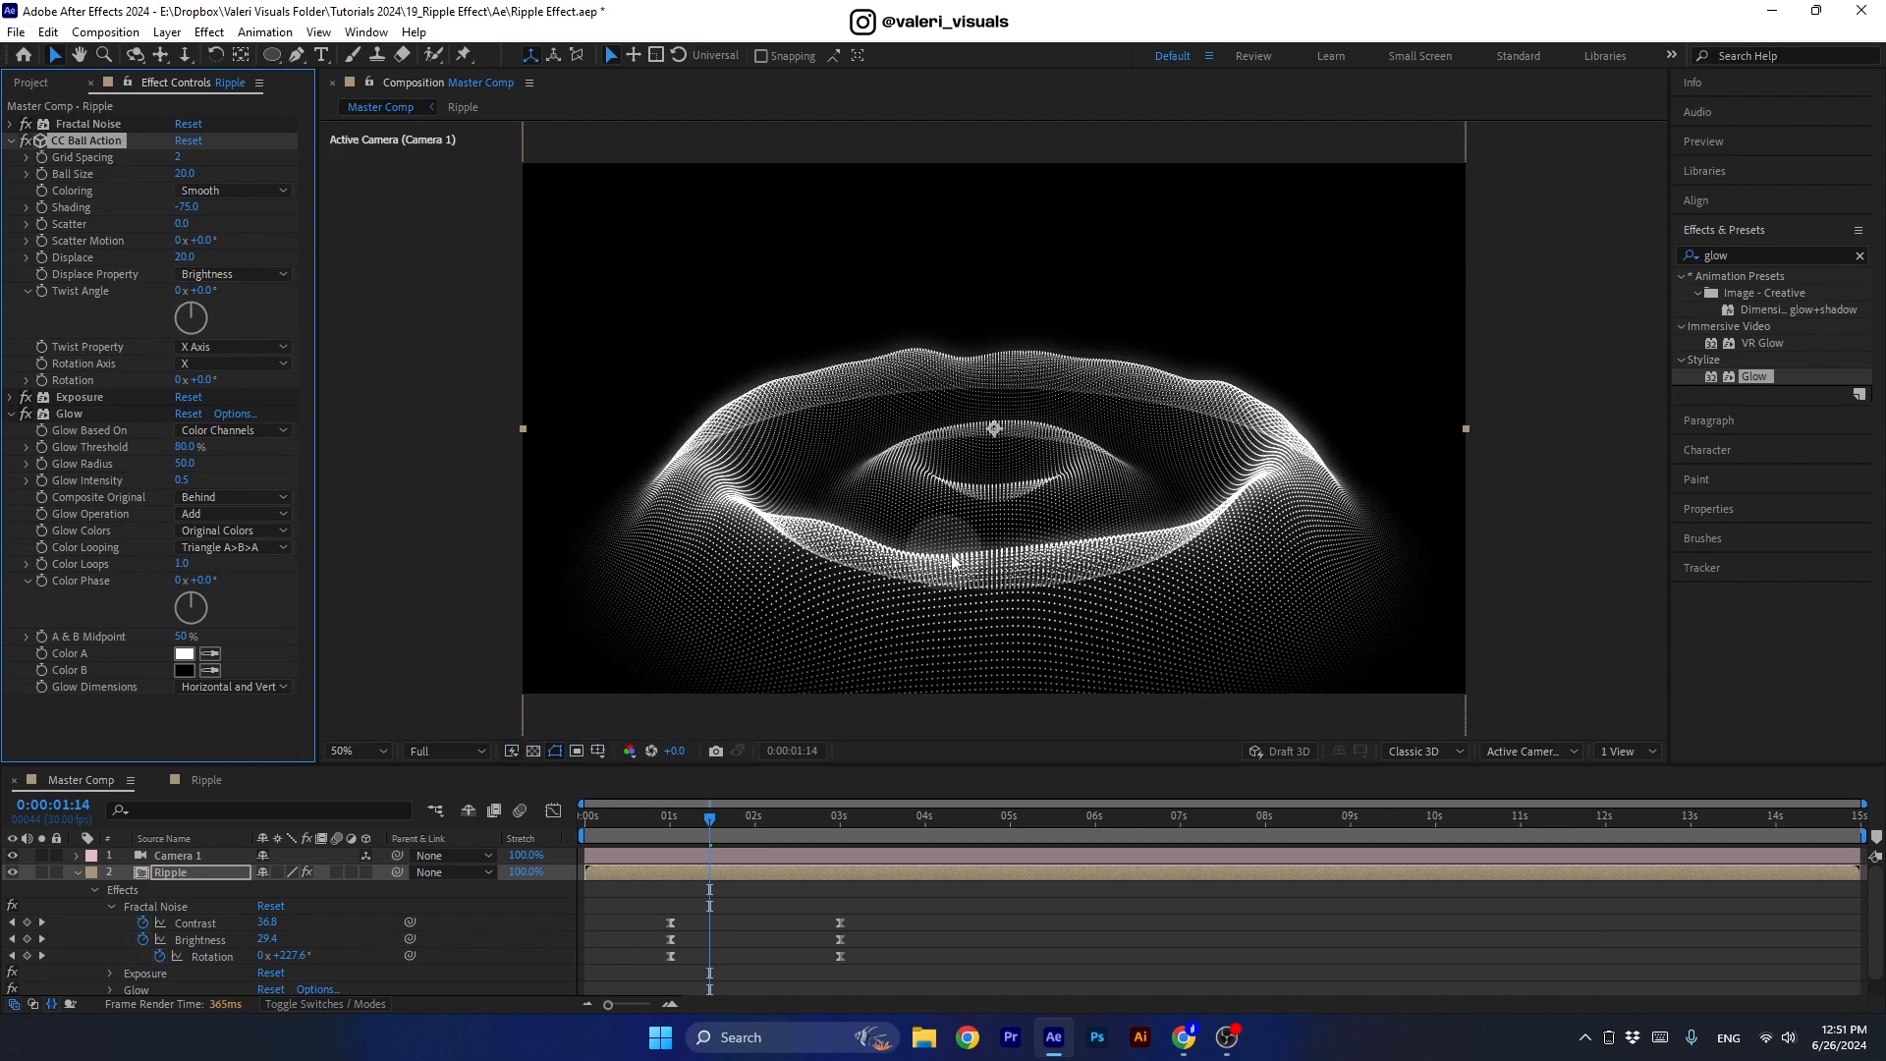
pyautogui.scroll(2, 987, 565)
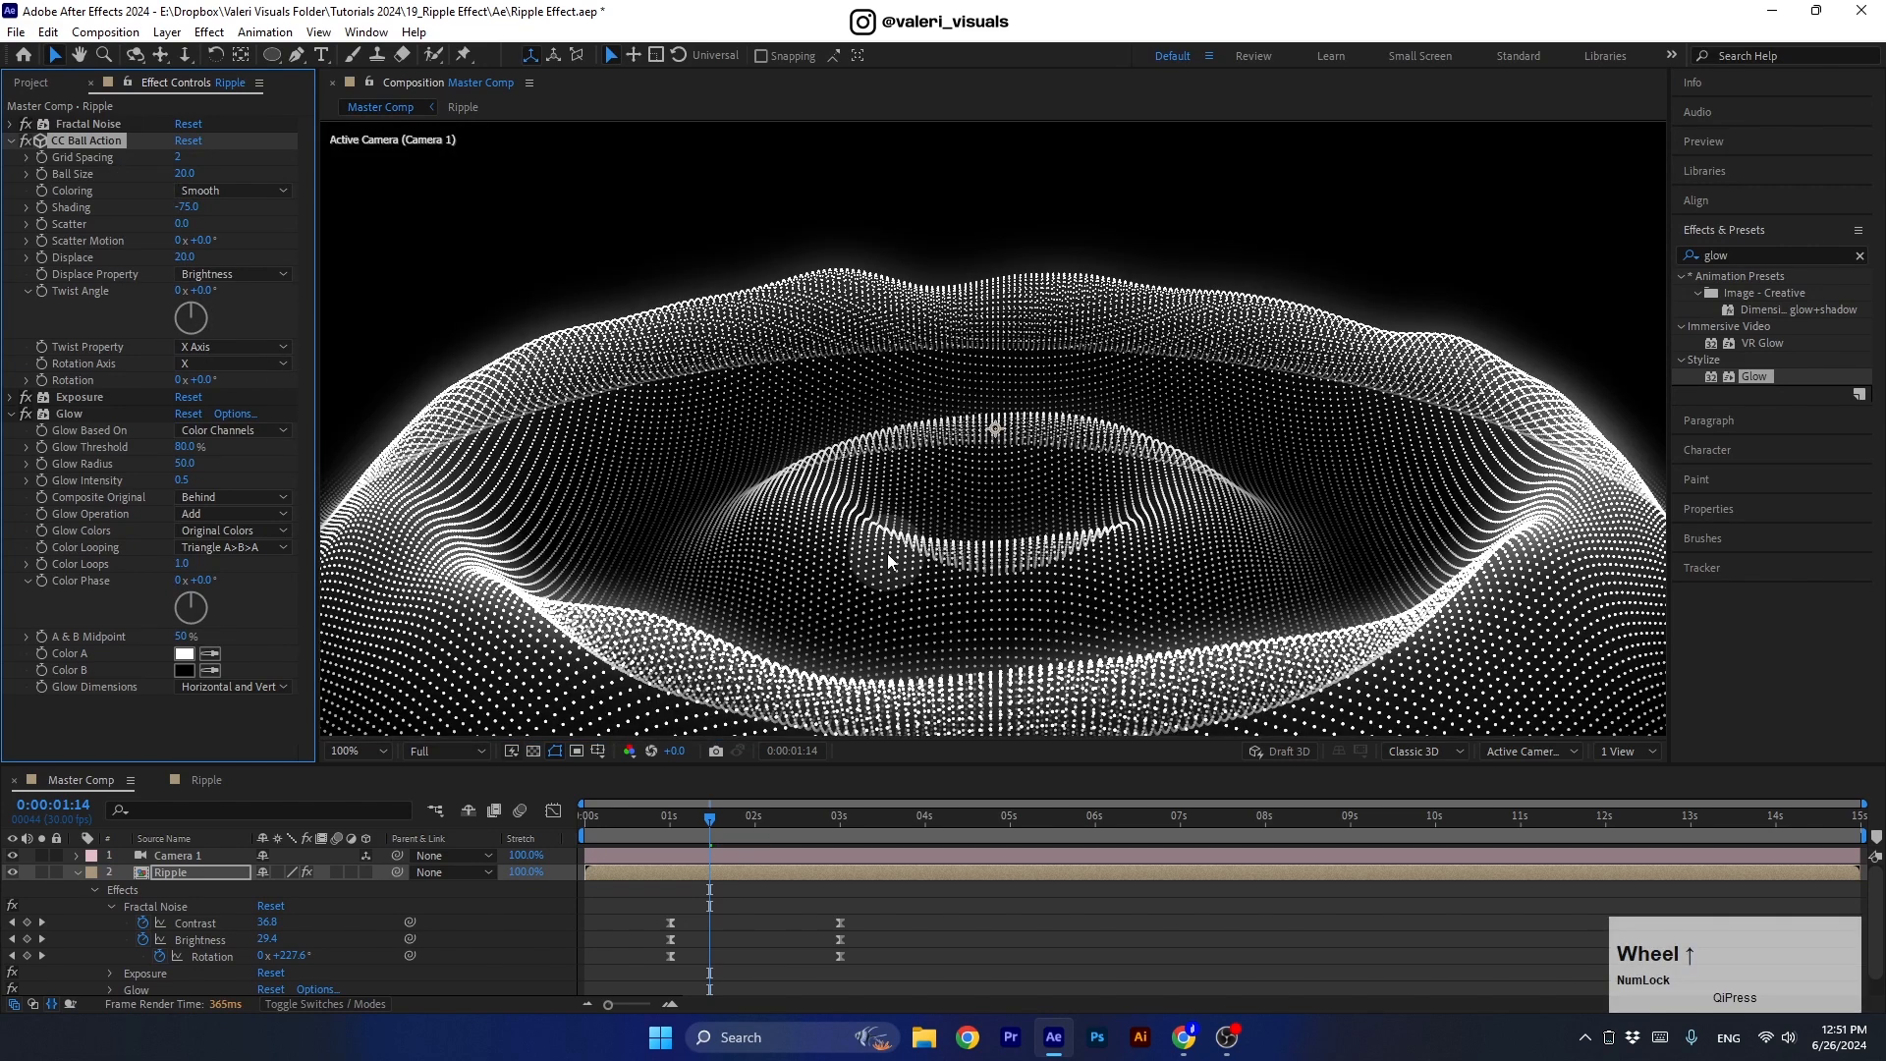
pyautogui.click(10, 141)
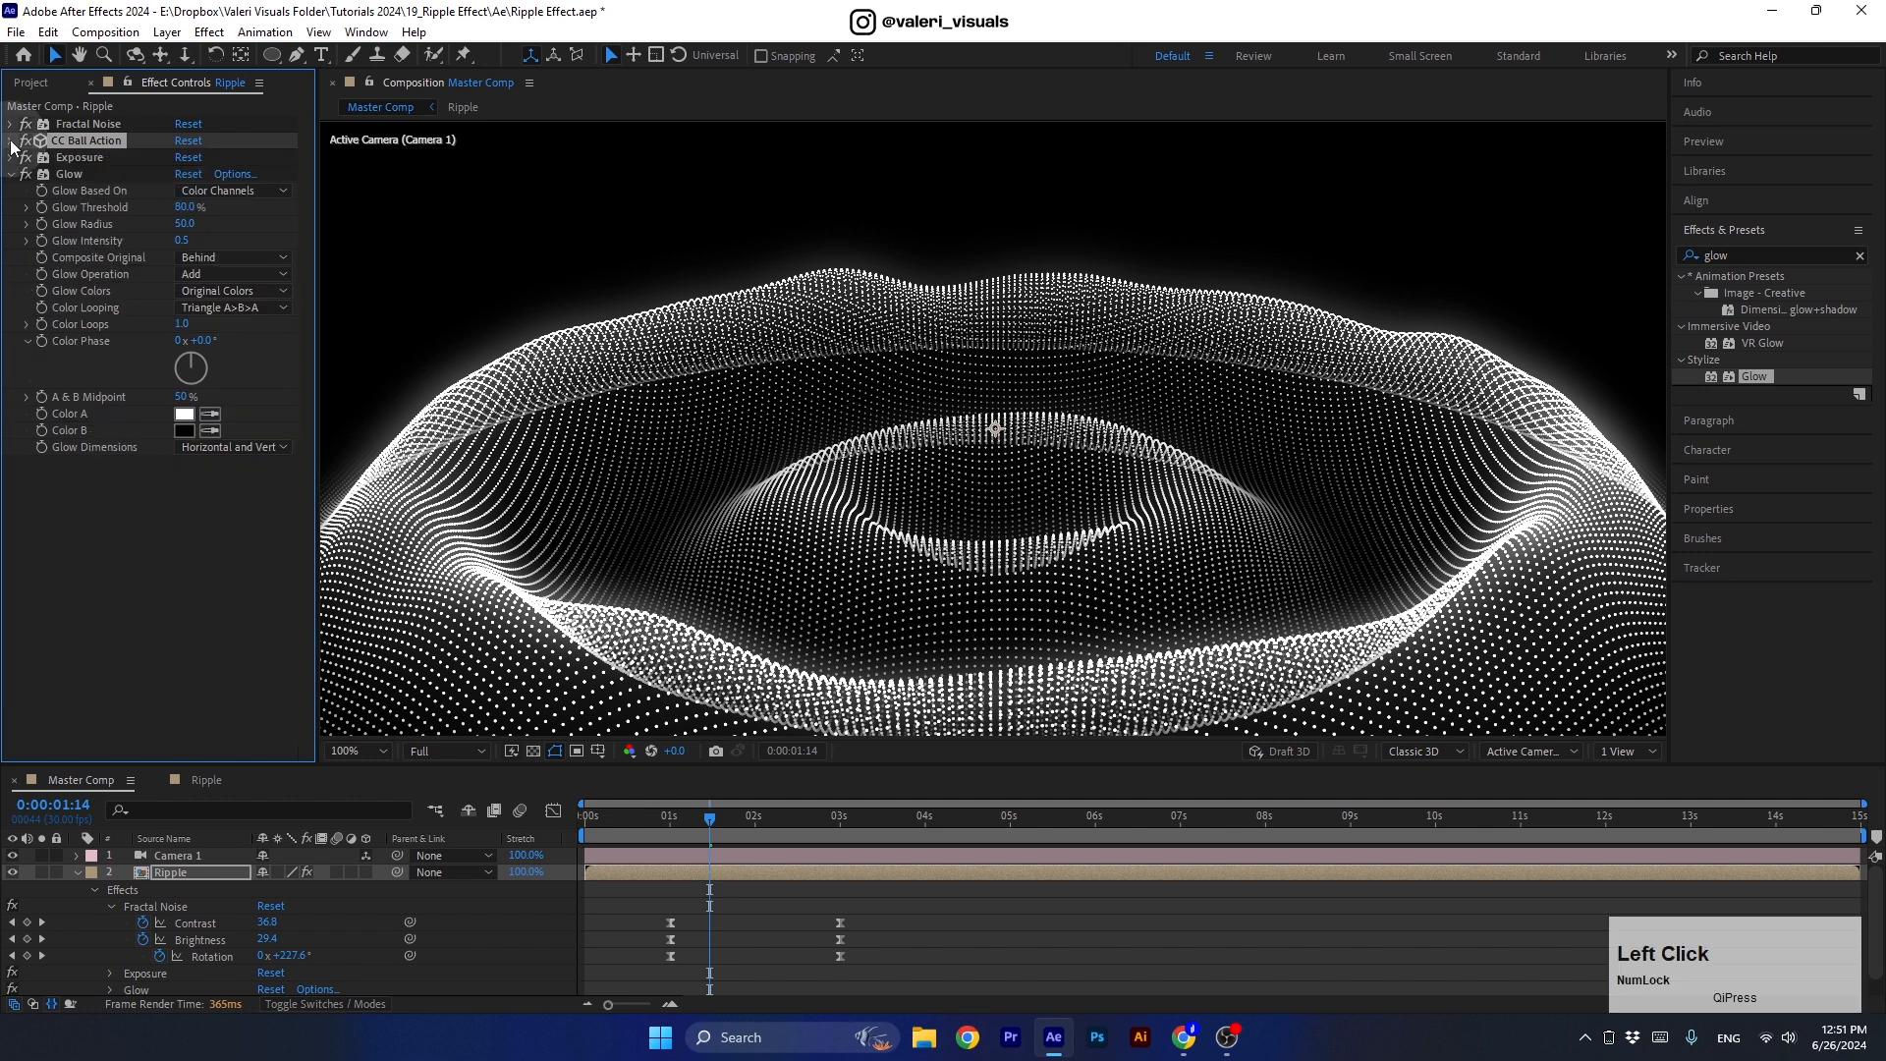
pyautogui.click(69, 175)
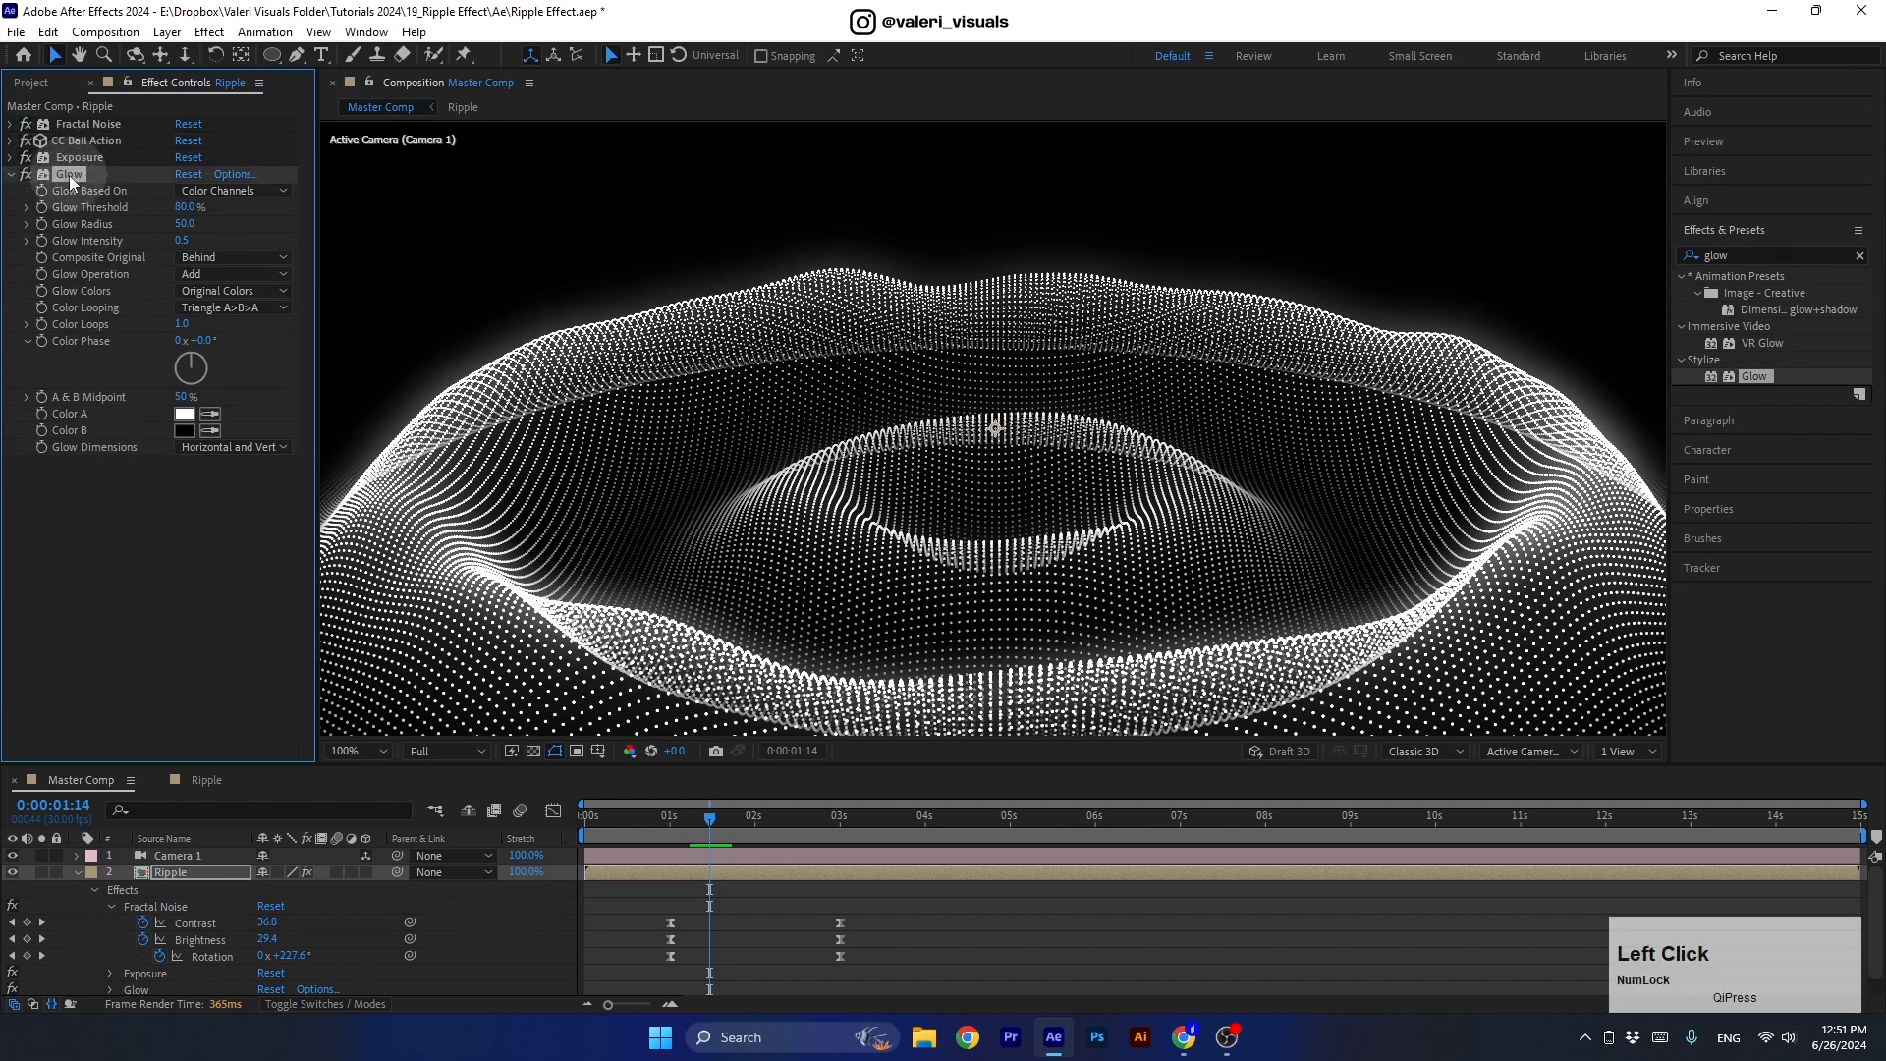
pyautogui.click(10, 174)
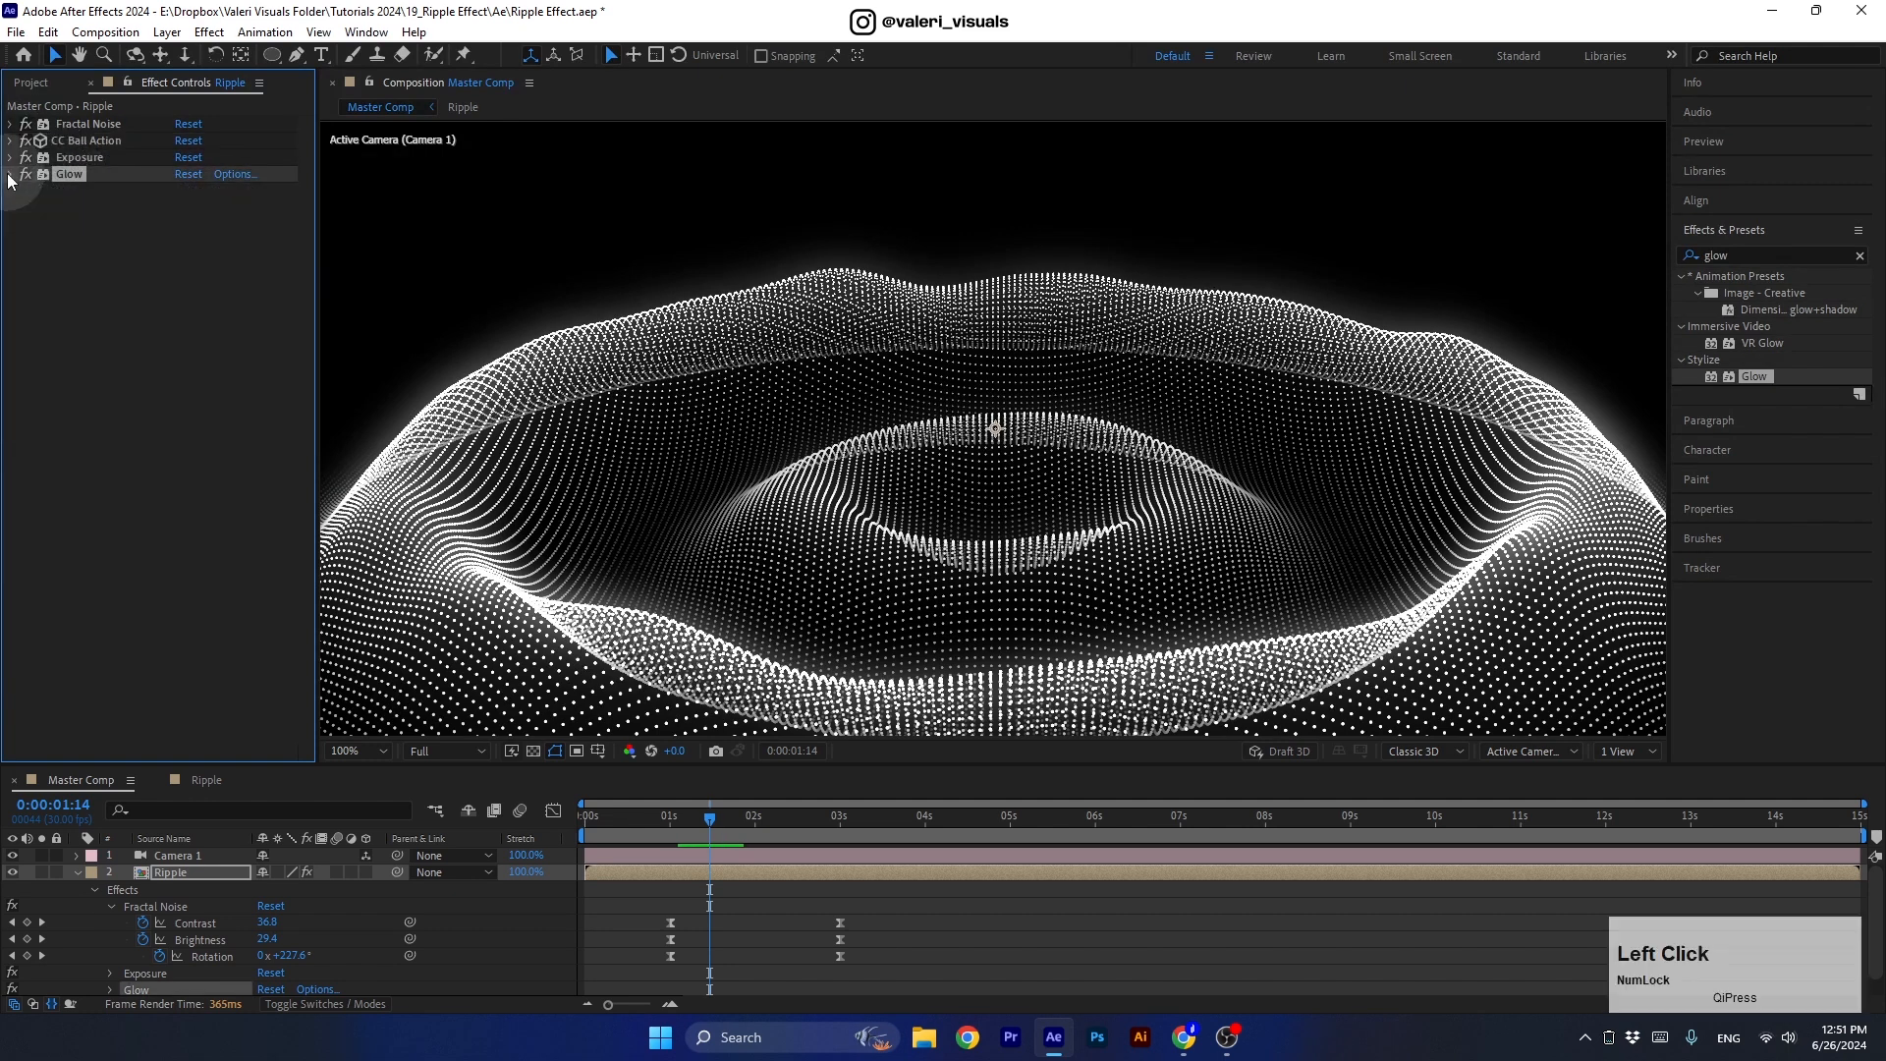
# Apply the Photo Filter effect to the Ripple layer and set its Density to 100%.
pyautogui.doubleClick(1771, 253)
pyautogui.write('photo')
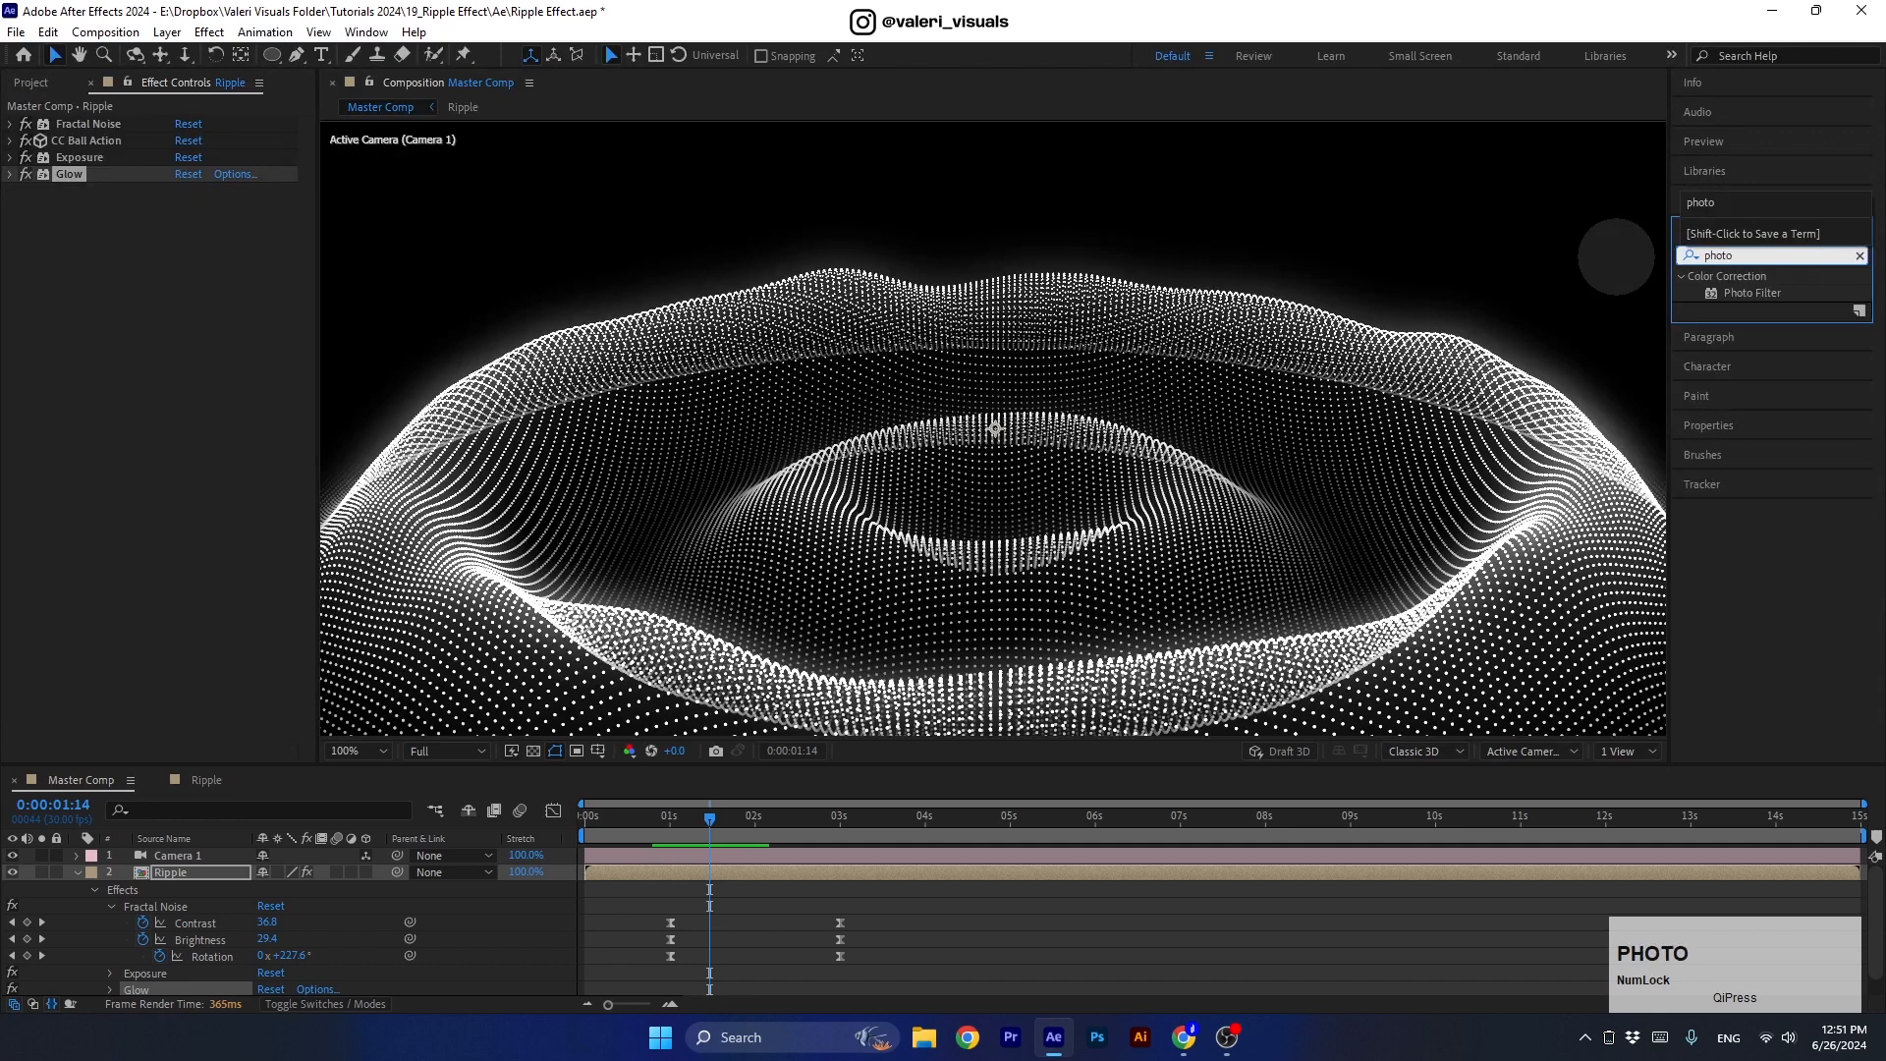
pyautogui.moveTo(1766, 289); pyautogui.dragTo(919, 521)
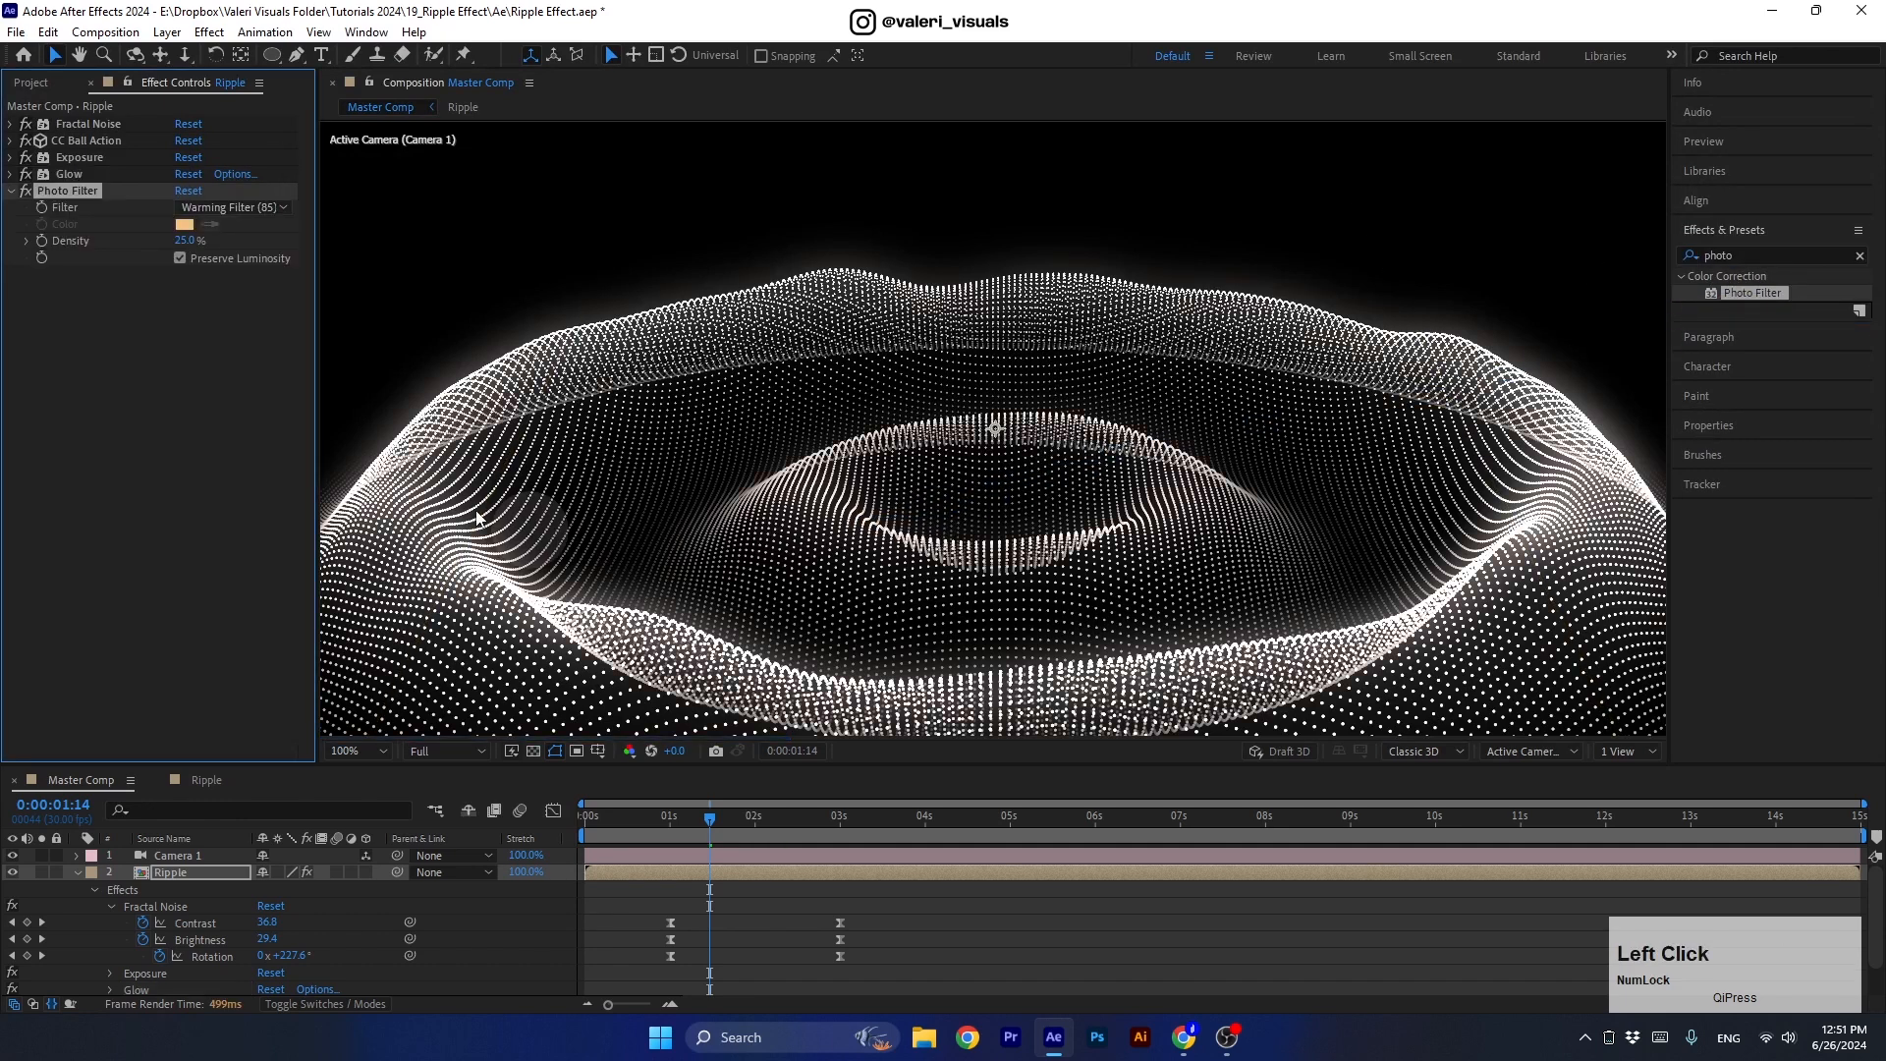
pyautogui.click(184, 241)
pyautogui.write('100')
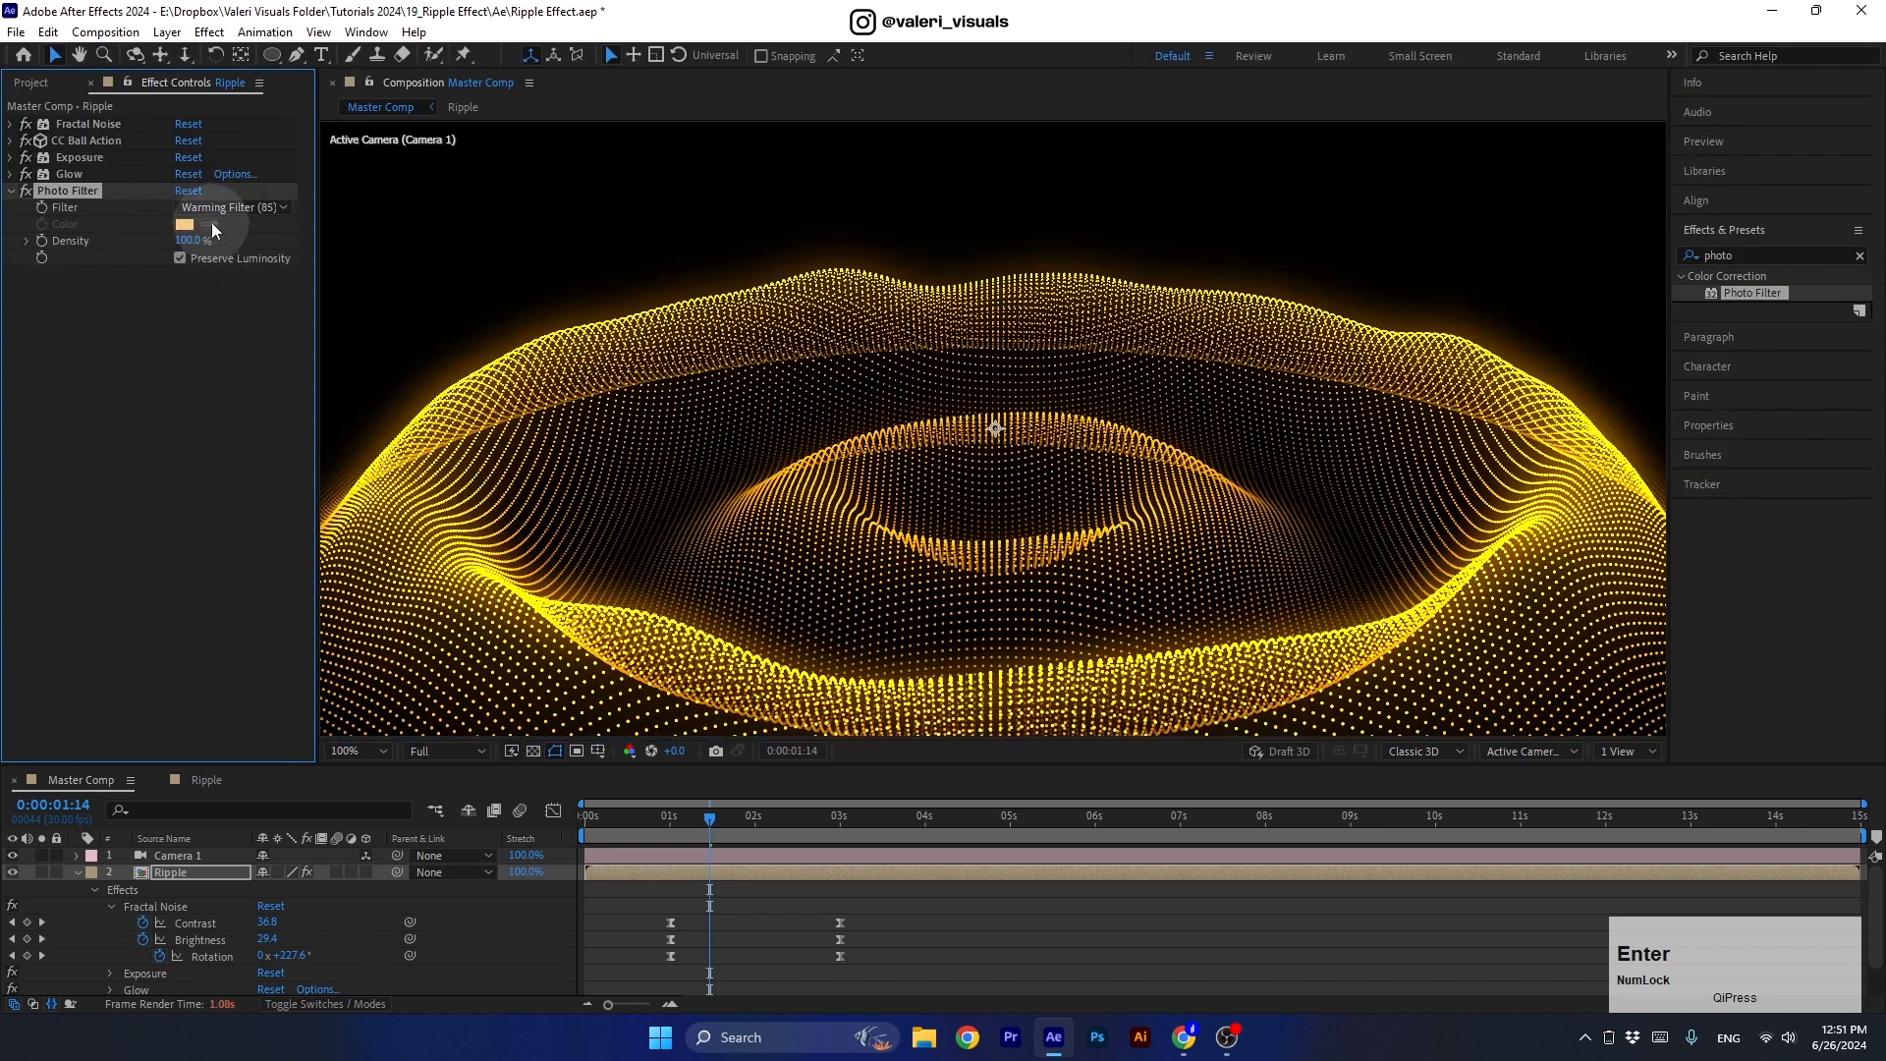
# Try out several Photo Filter presets on the ripple, including Cooling Filter (80) and Yellow.
pyautogui.click(210, 207)
pyautogui.click(226, 334)
pyautogui.click(212, 208)
pyautogui.click(213, 298)
pyautogui.click(201, 206)
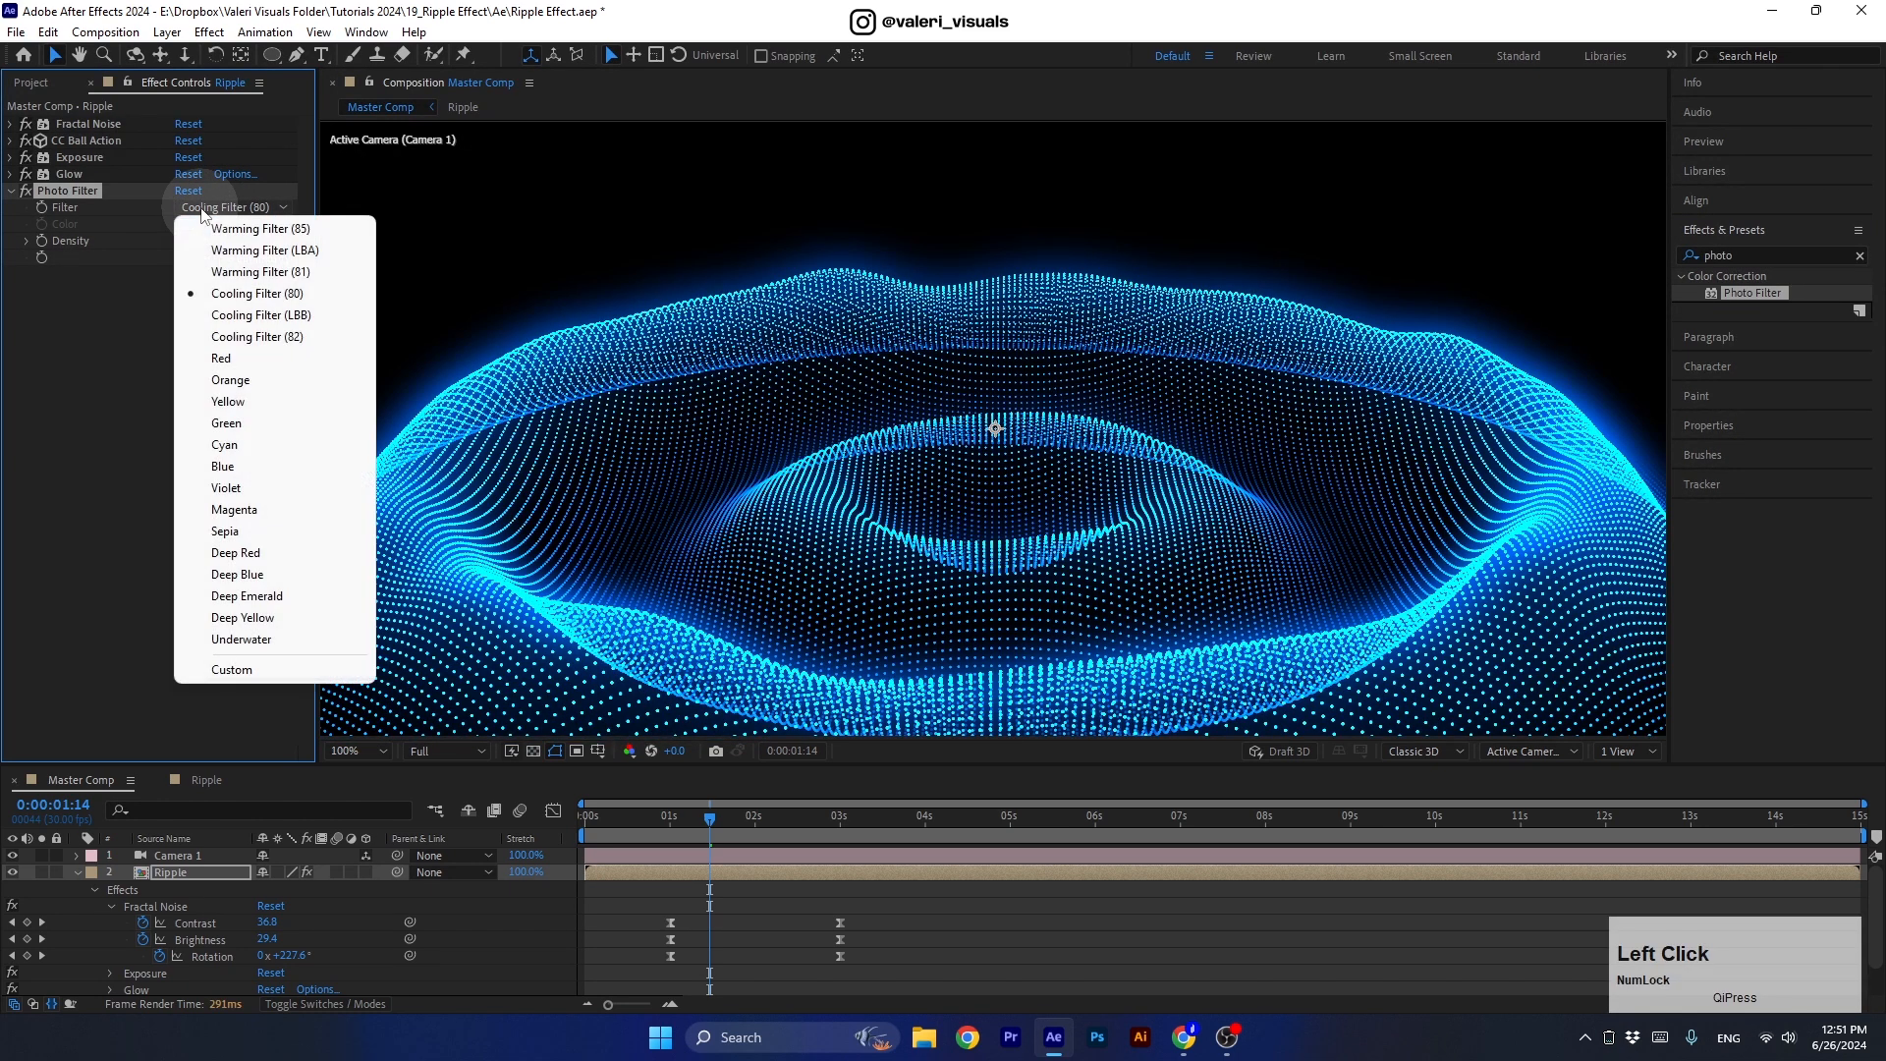
pyautogui.click(204, 275)
pyautogui.click(195, 207)
pyautogui.click(213, 359)
pyautogui.click(212, 208)
pyautogui.click(221, 403)
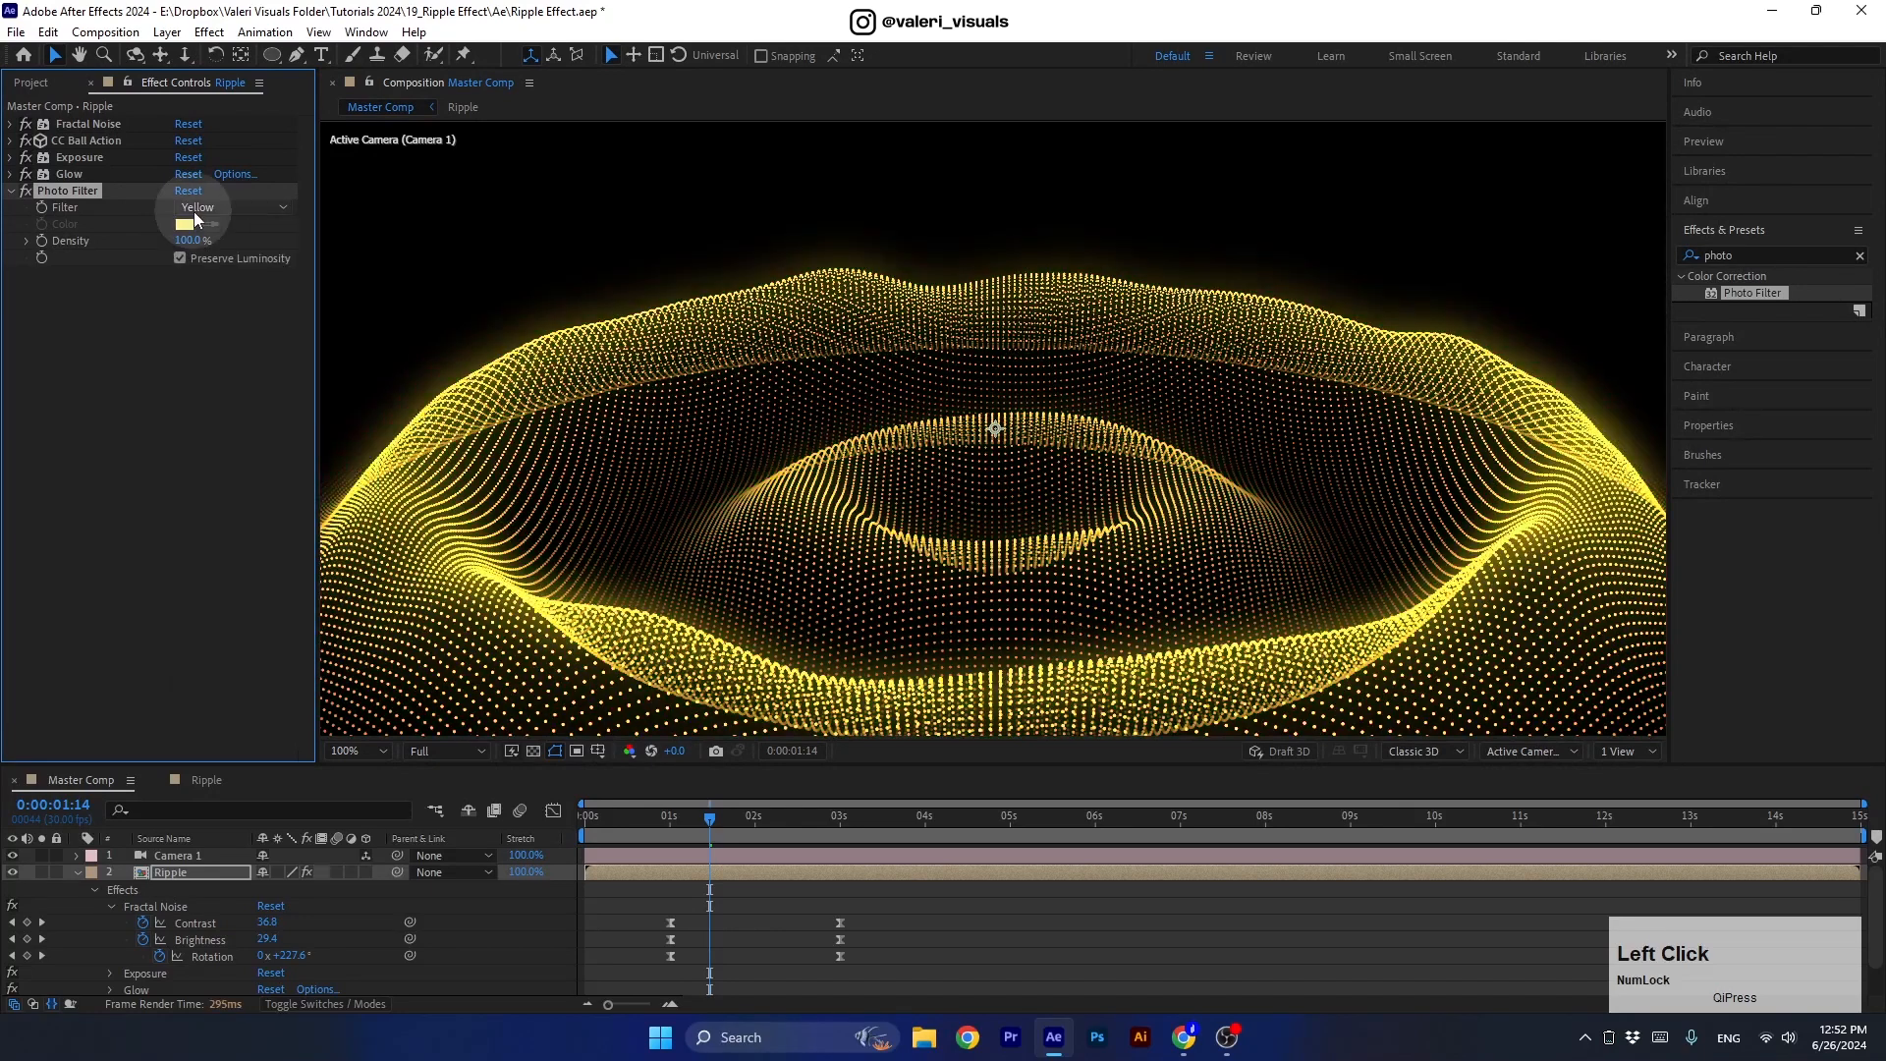
# Set the Photo Filter to Violet and scrub through the colored ripple to 0:00:01:25.
pyautogui.click(212, 208)
pyautogui.click(222, 487)
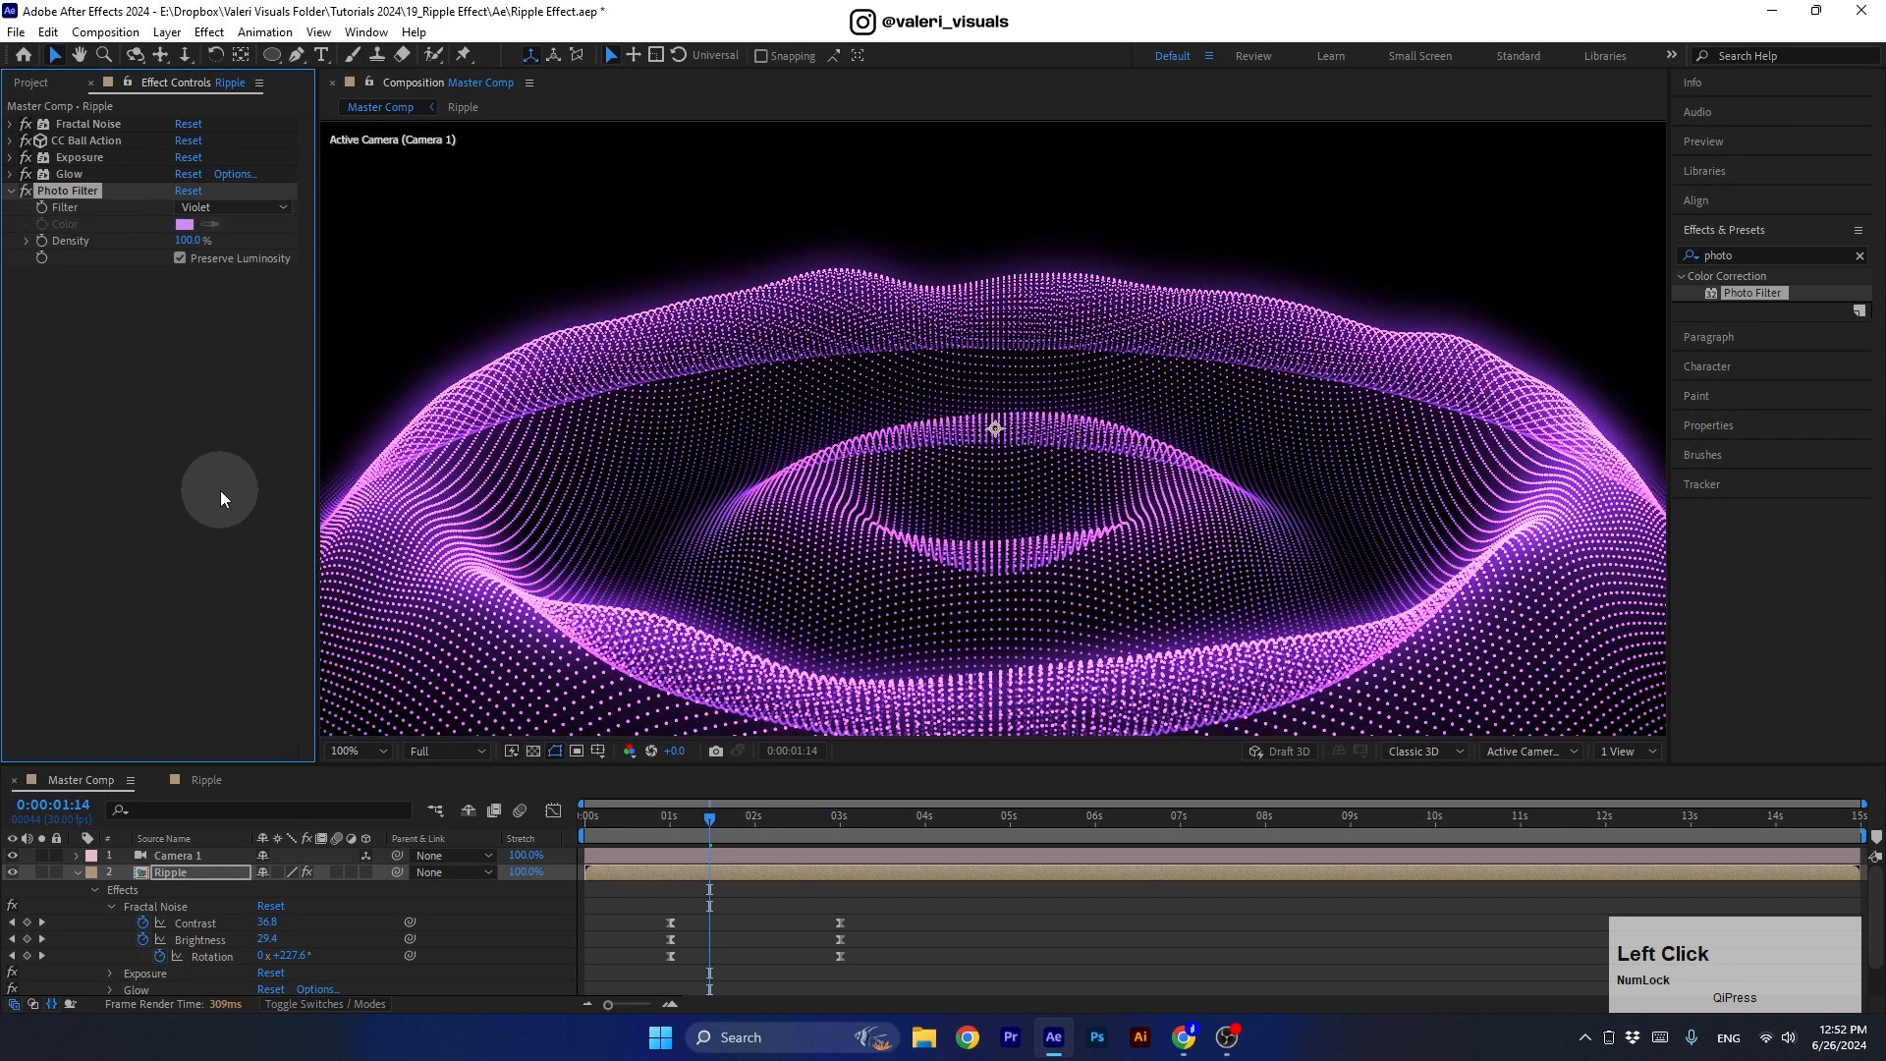
pyautogui.scroll(-2, 1047, 474)
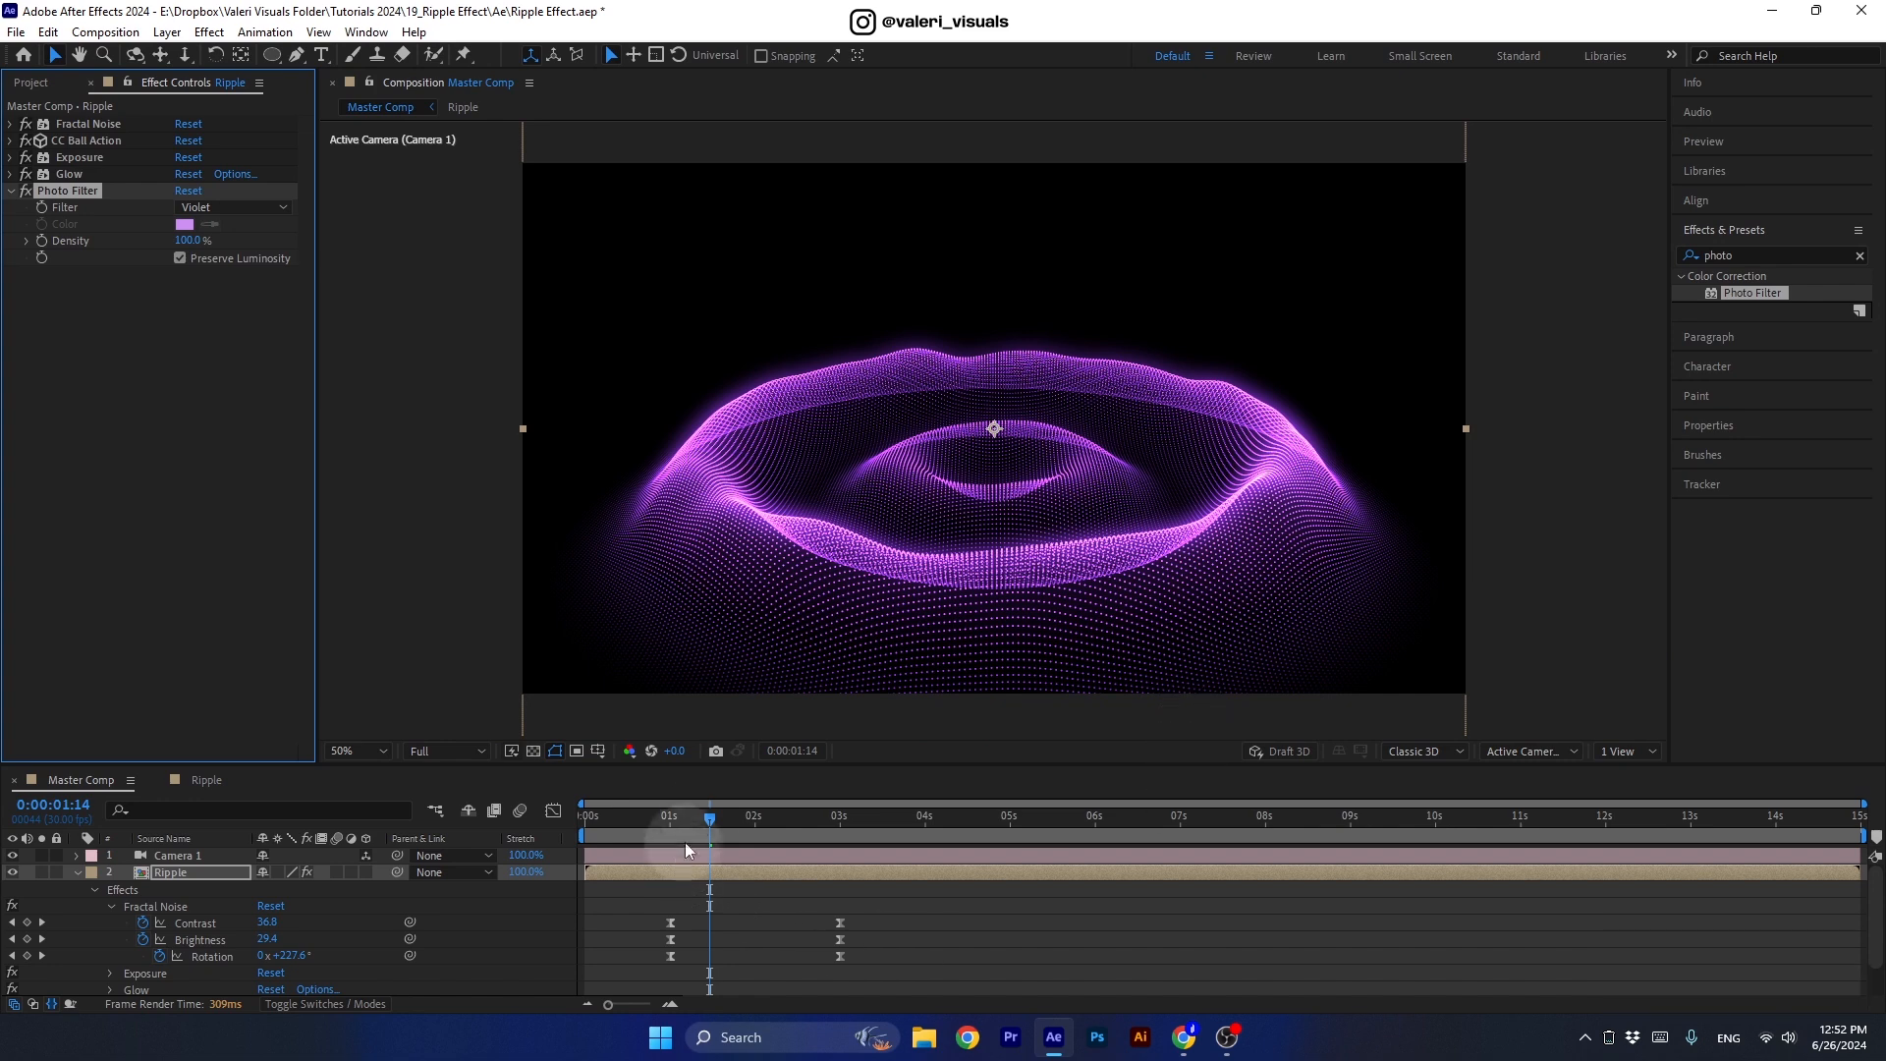
pyautogui.moveTo(691, 816); pyautogui.dragTo(743, 857)
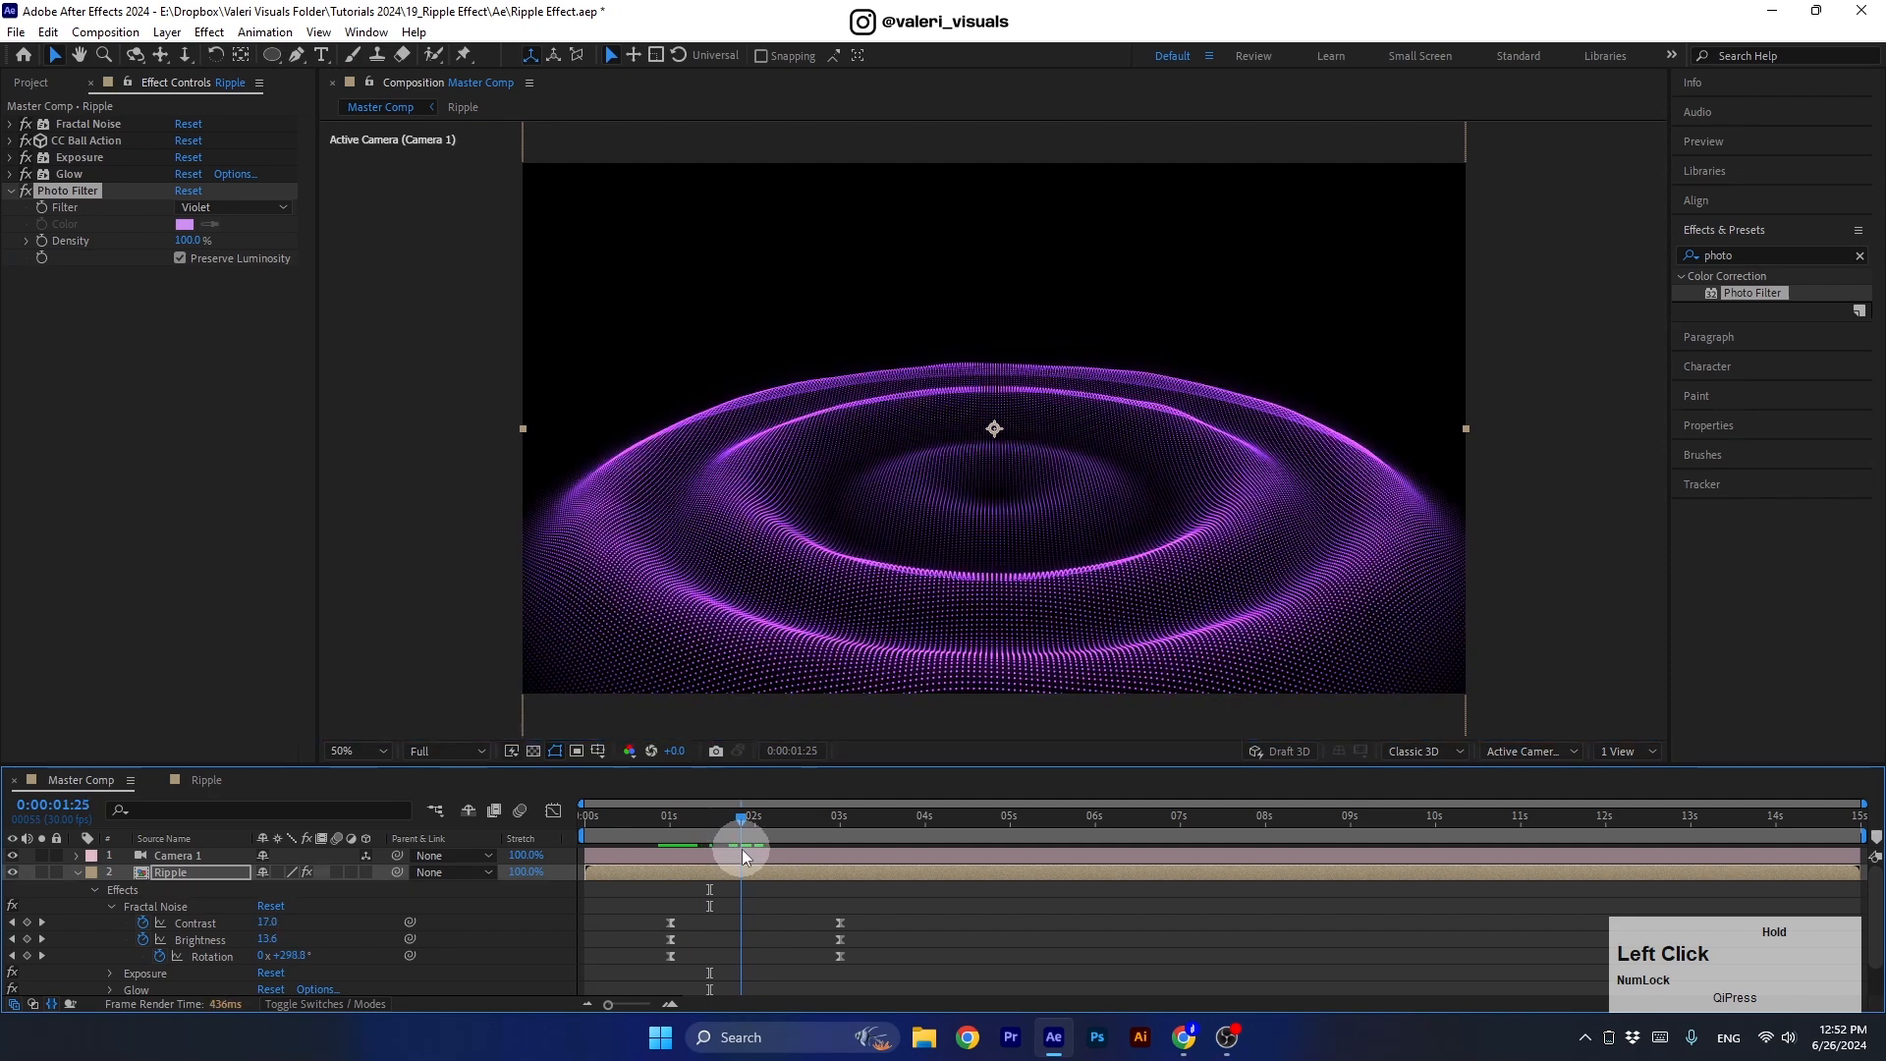
# Collapse and deselect the Ripple layer, and set up the Ellipse tool with a radial gradient fill and no stroke.
pyautogui.click(76, 872)
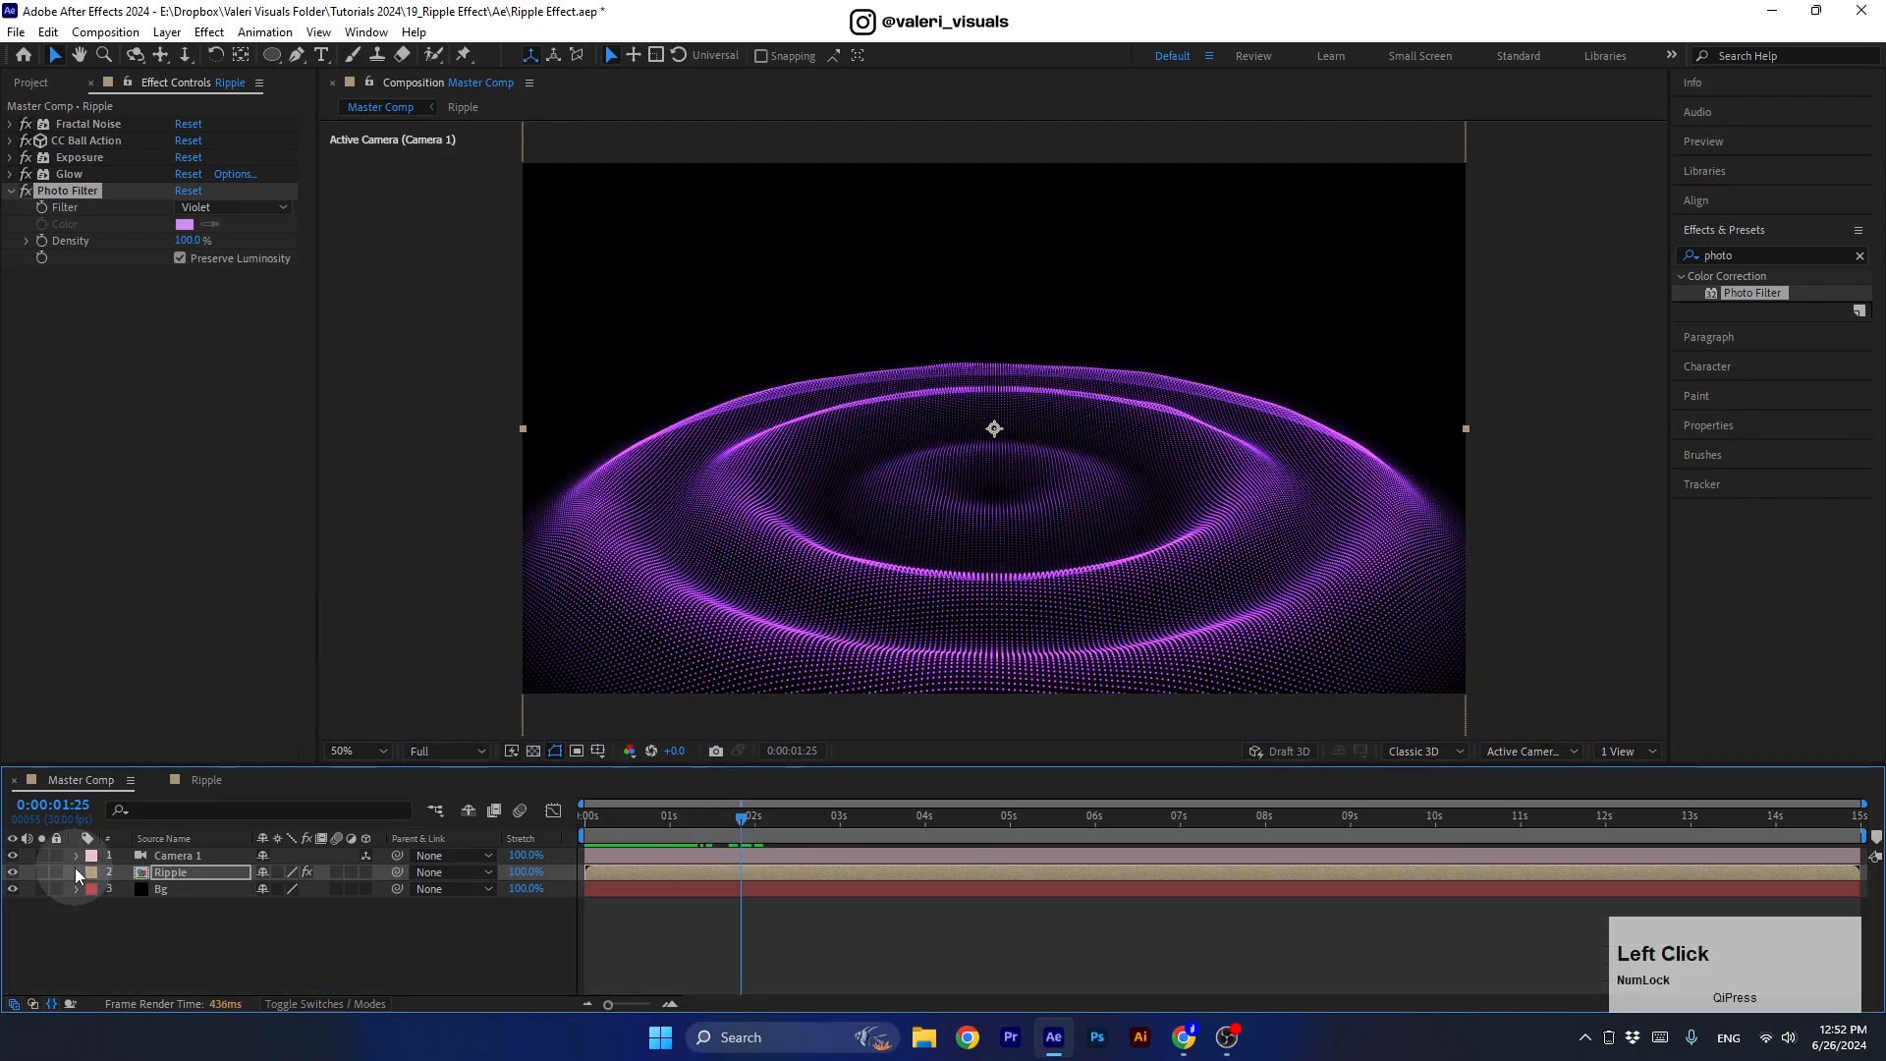
pyautogui.click(207, 938)
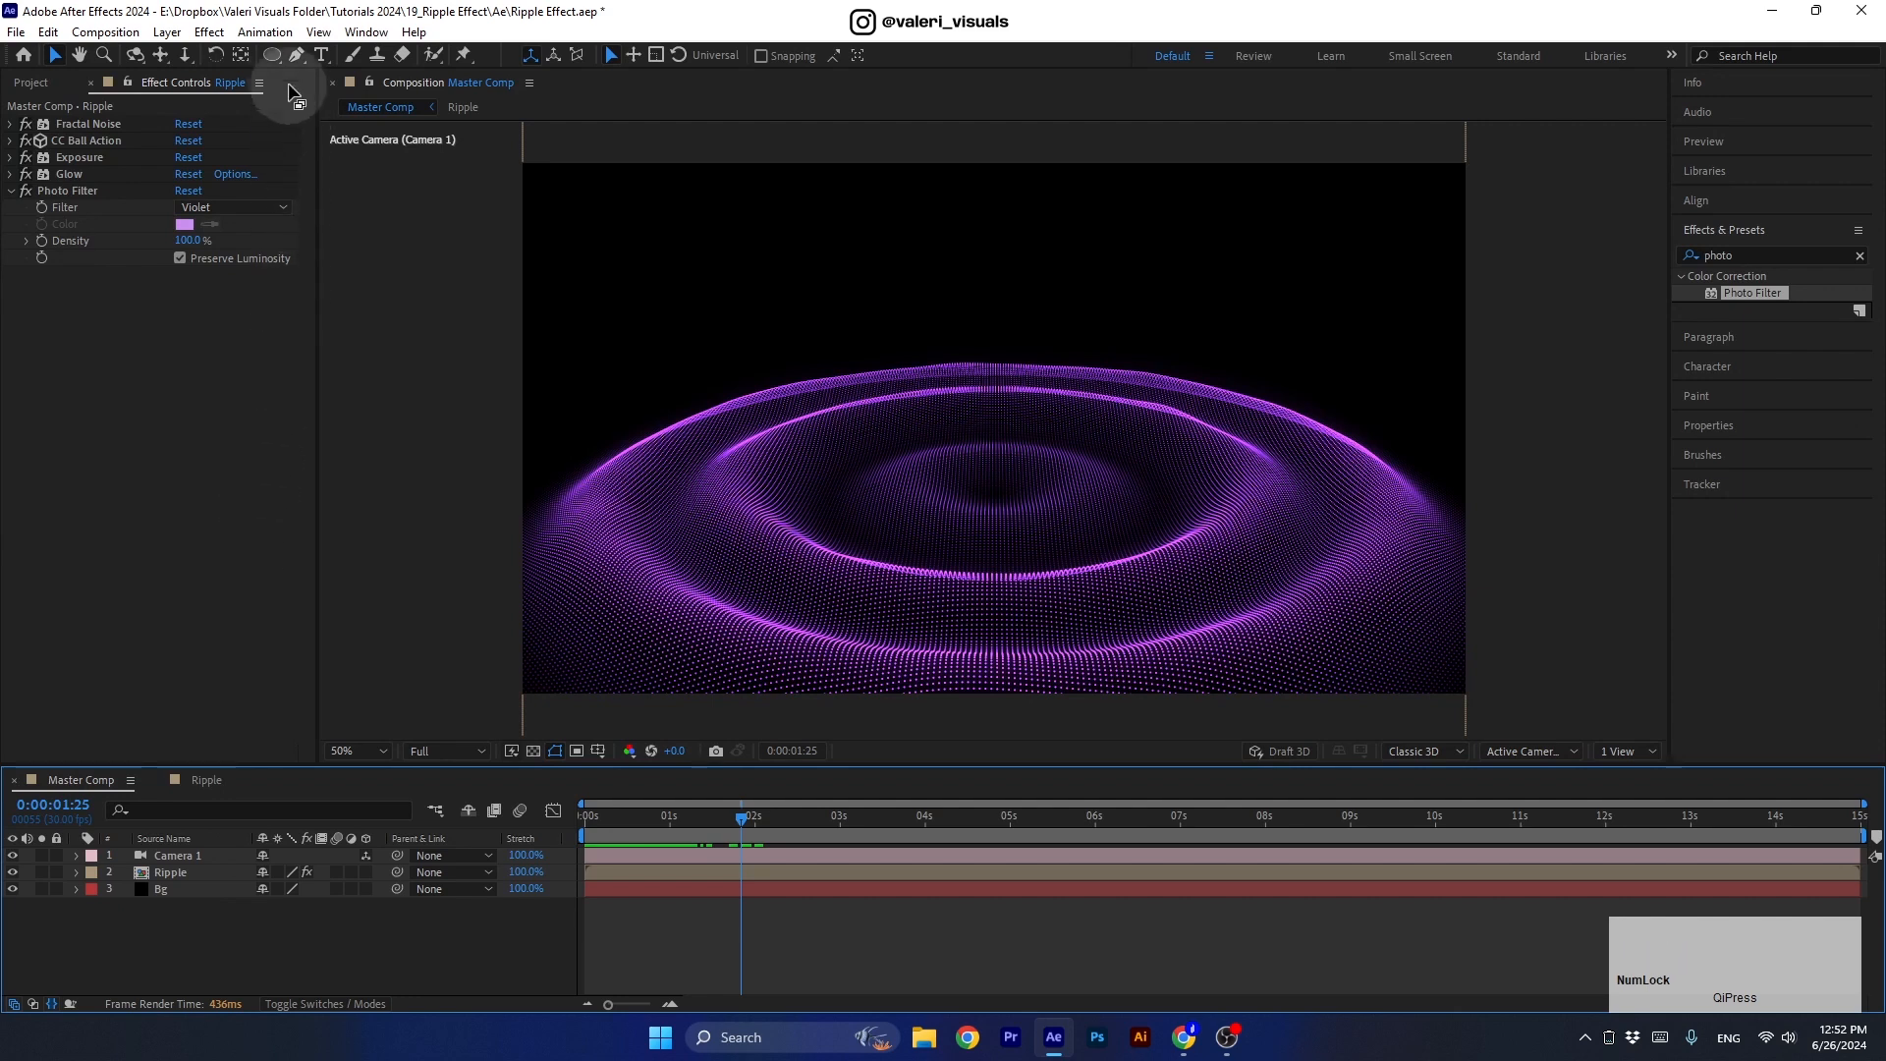
pyautogui.click(272, 55)
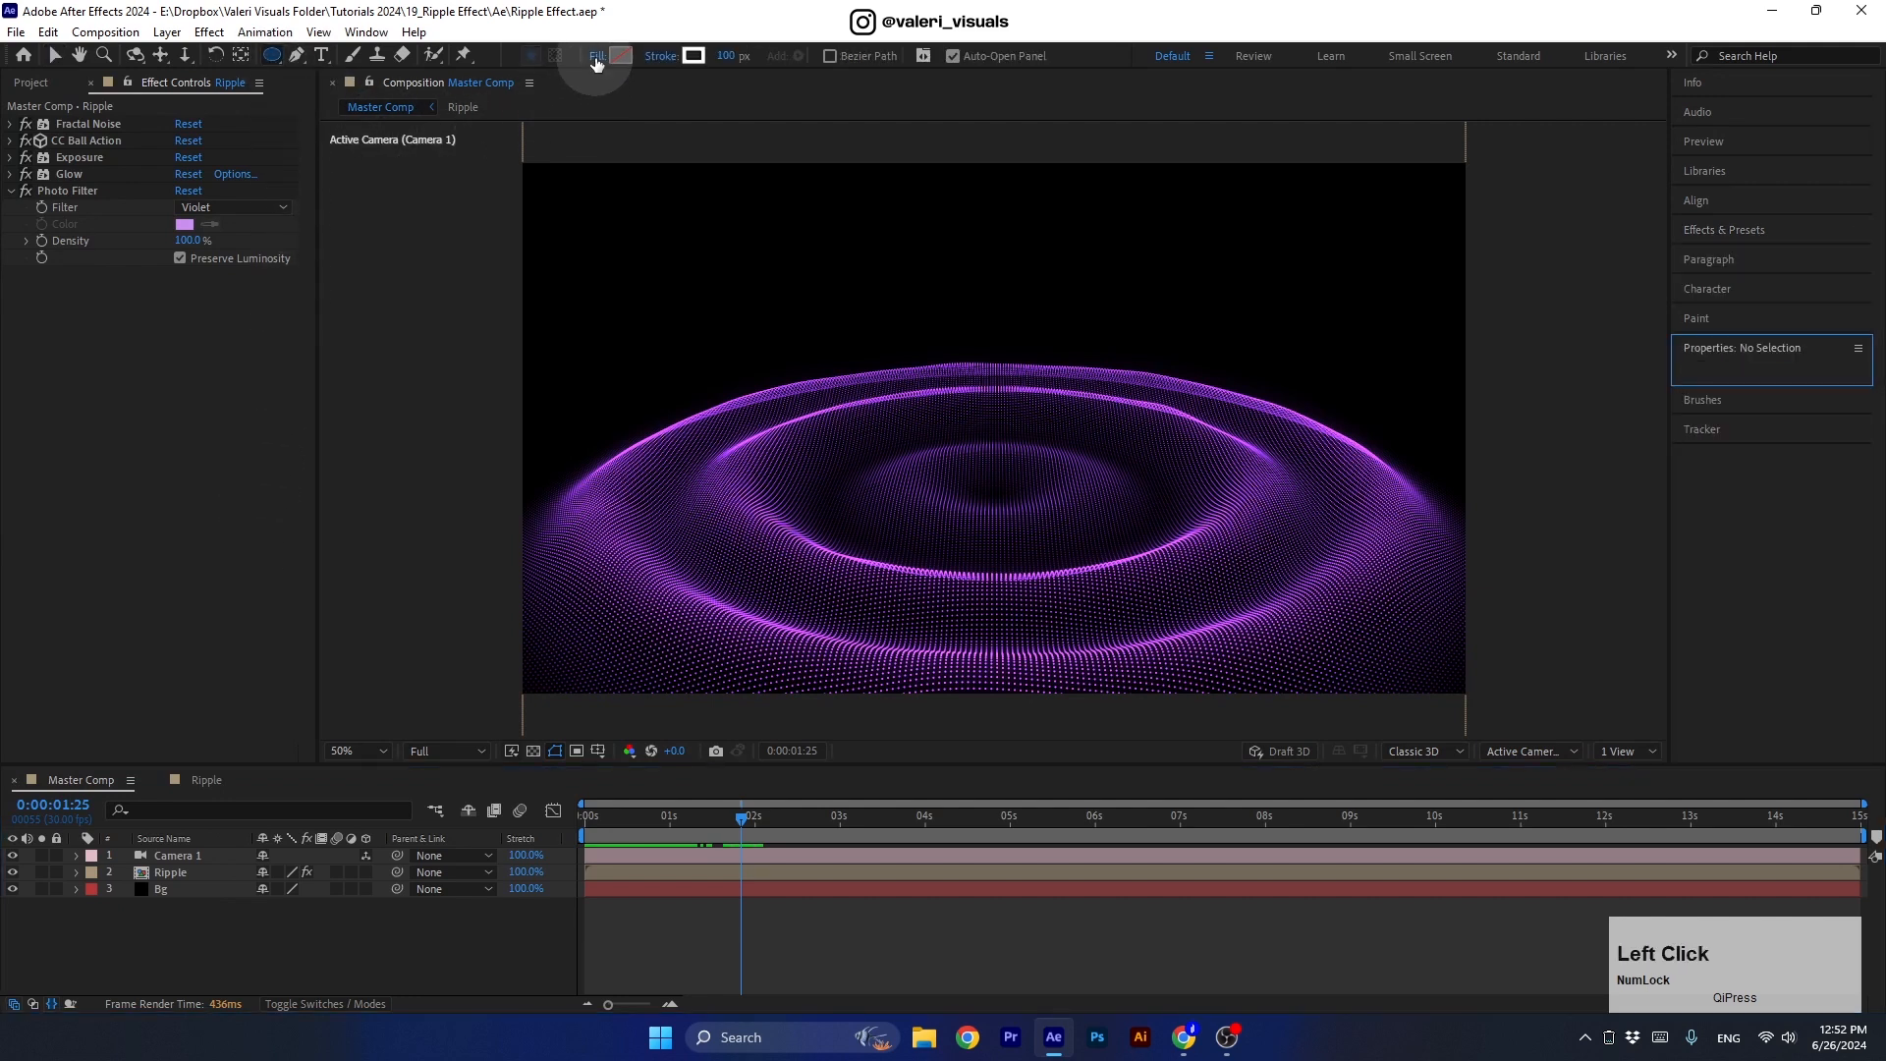
pyautogui.click(596, 57)
pyautogui.click(721, 190)
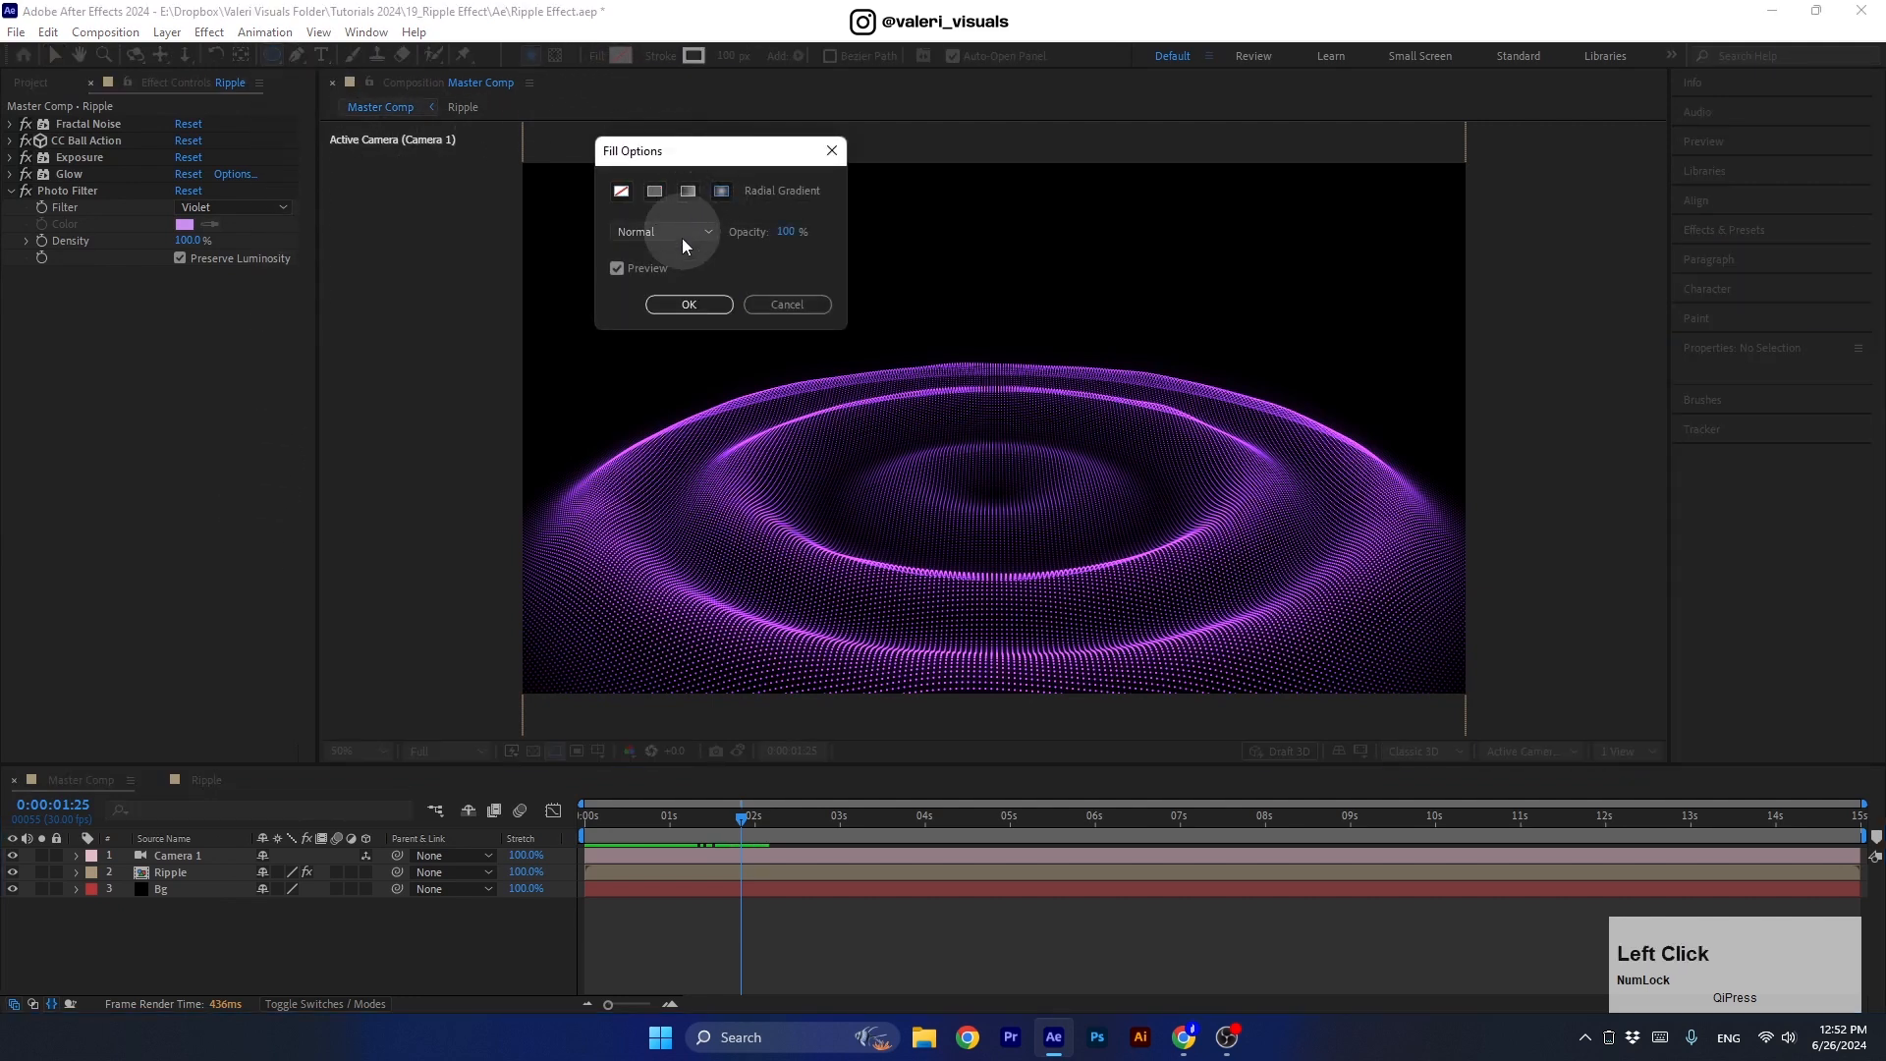
pyautogui.click(689, 303)
pyautogui.click(659, 56)
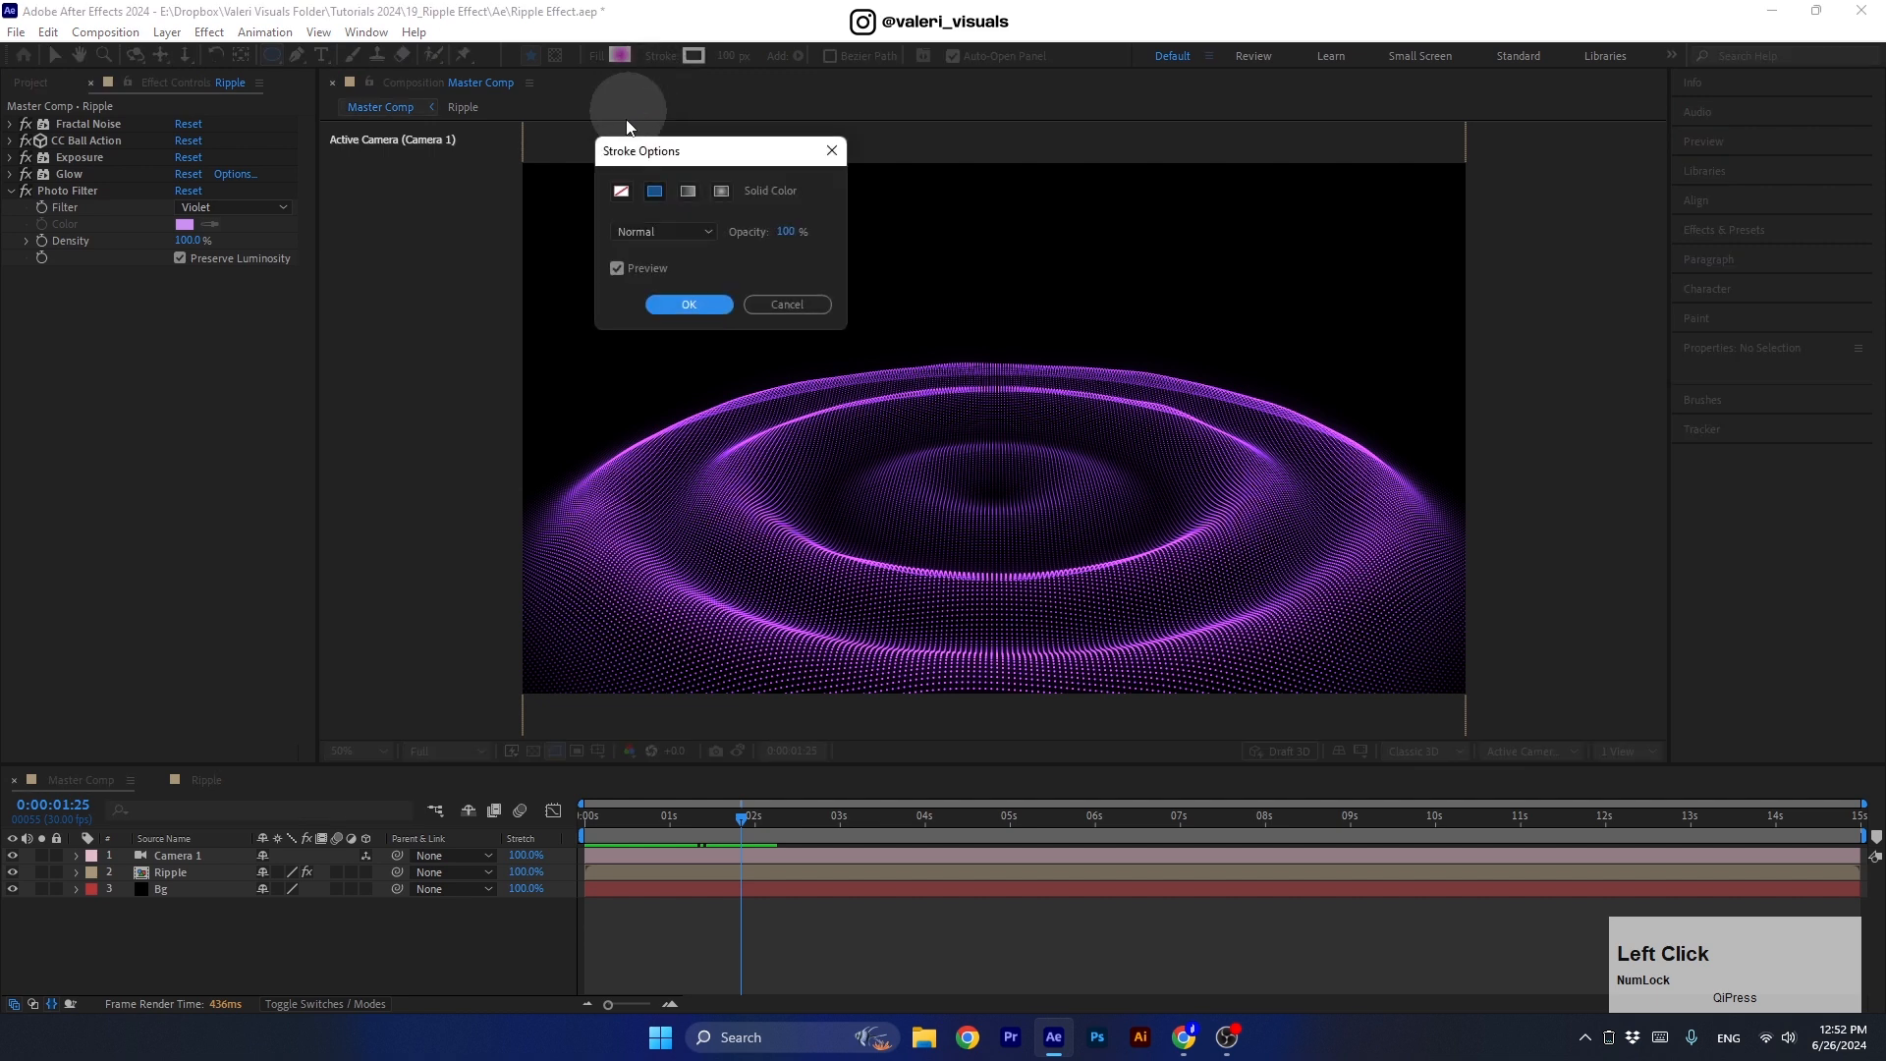
pyautogui.click(668, 303)
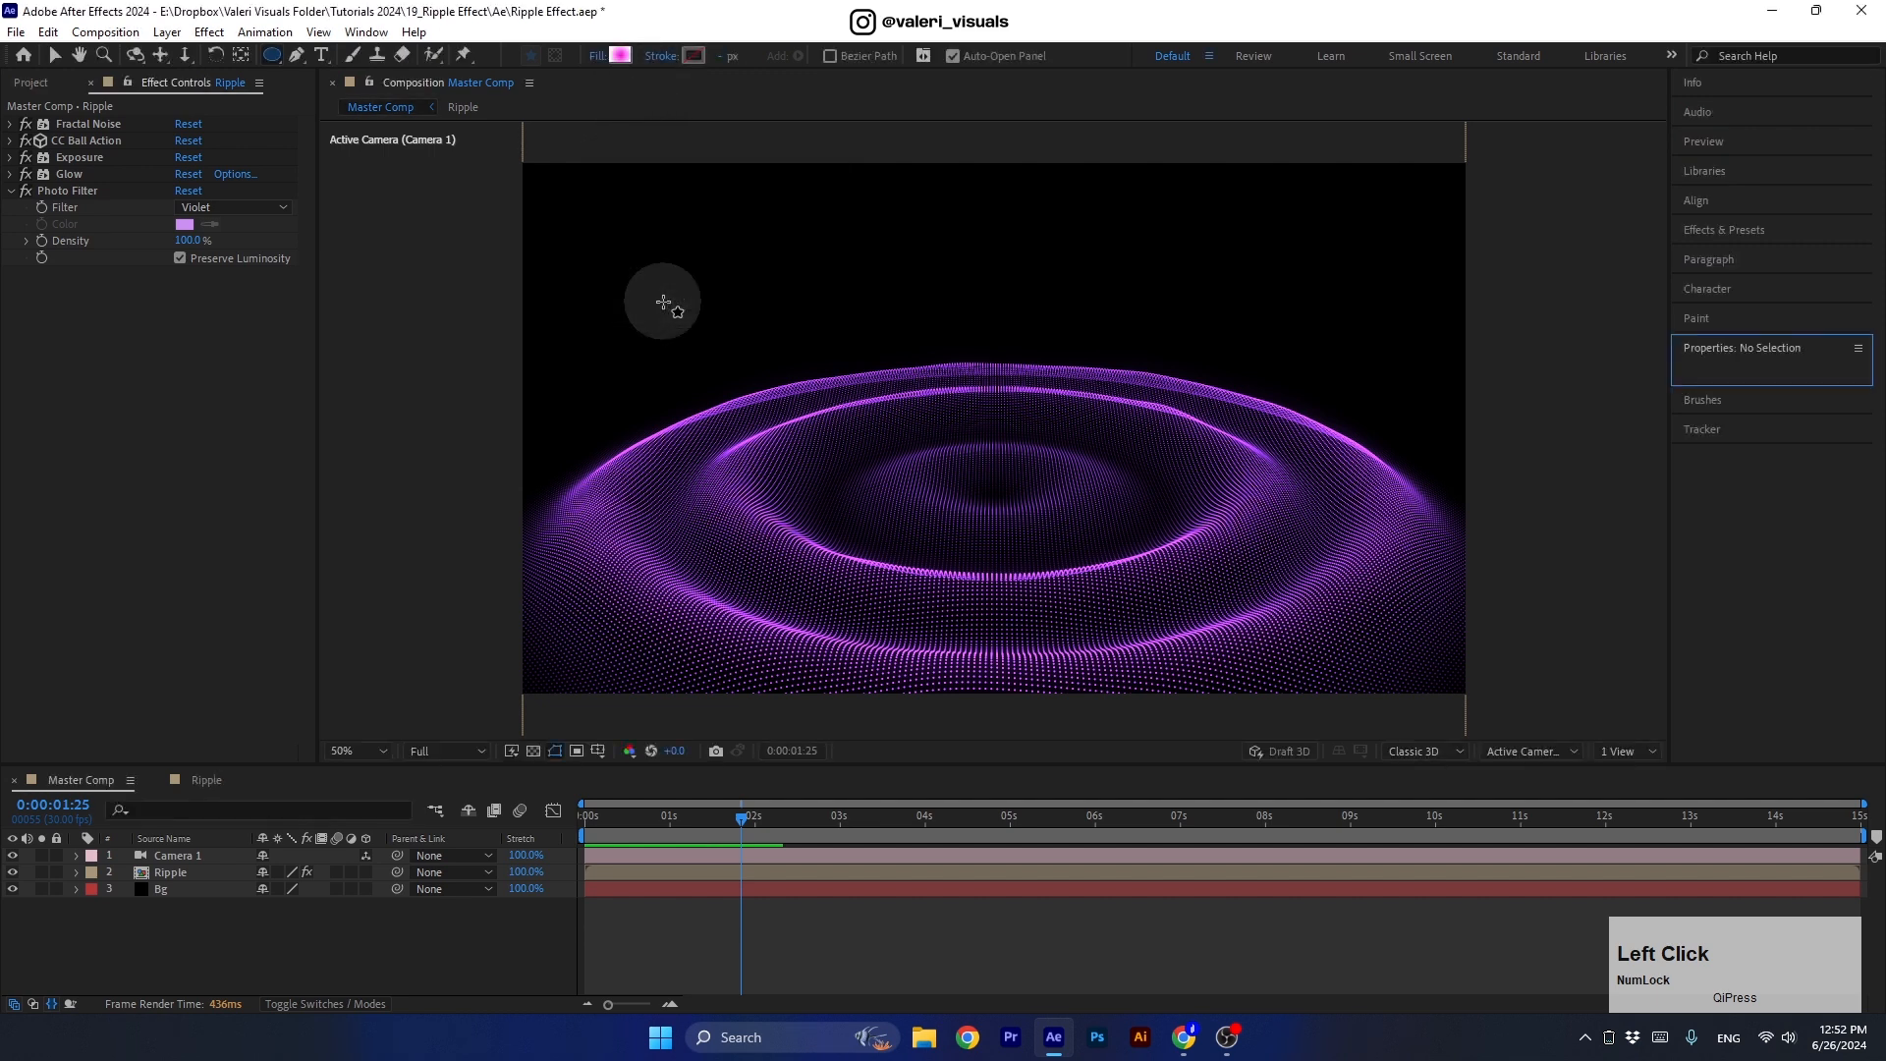
# Draw a circle on a new shape layer with a size of 150 × 150 px, centered in the composition.
pyautogui.moveTo(906, 264); pyautogui.dragTo(1004, 362)
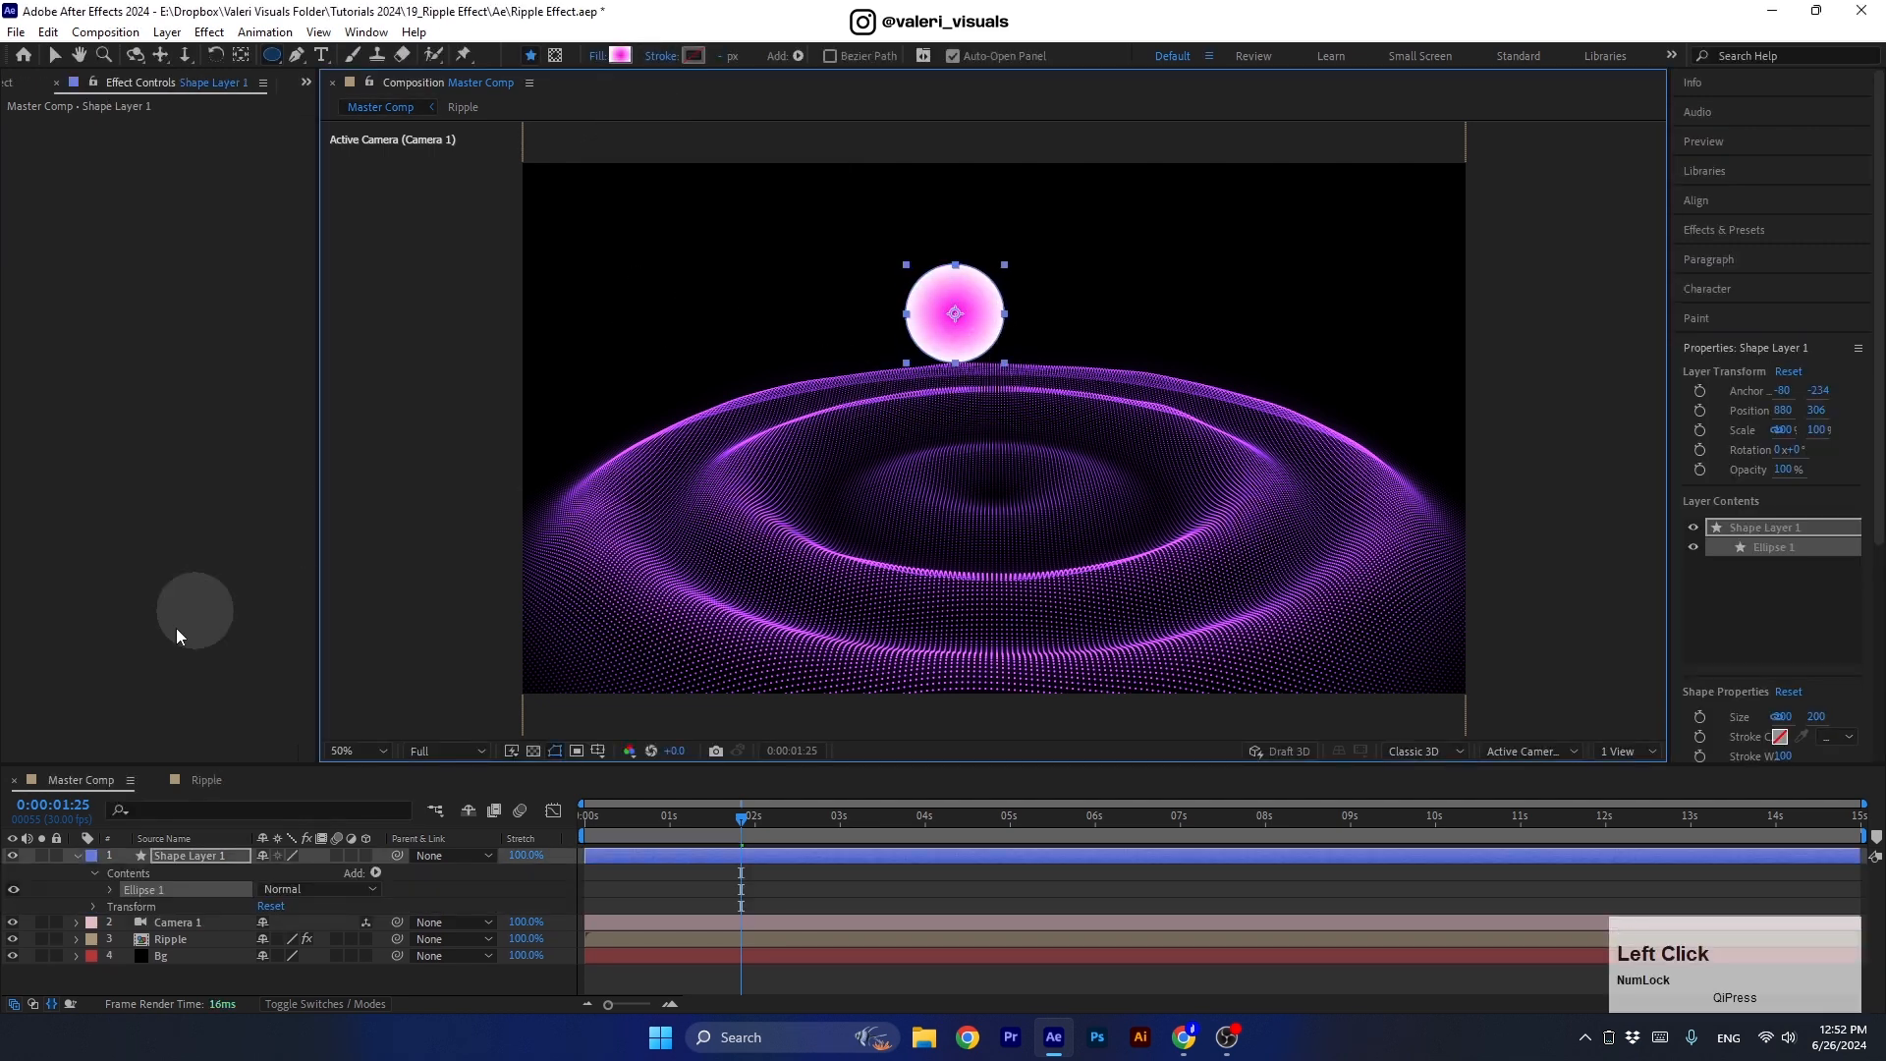
pyautogui.click(110, 890)
pyautogui.click(127, 874)
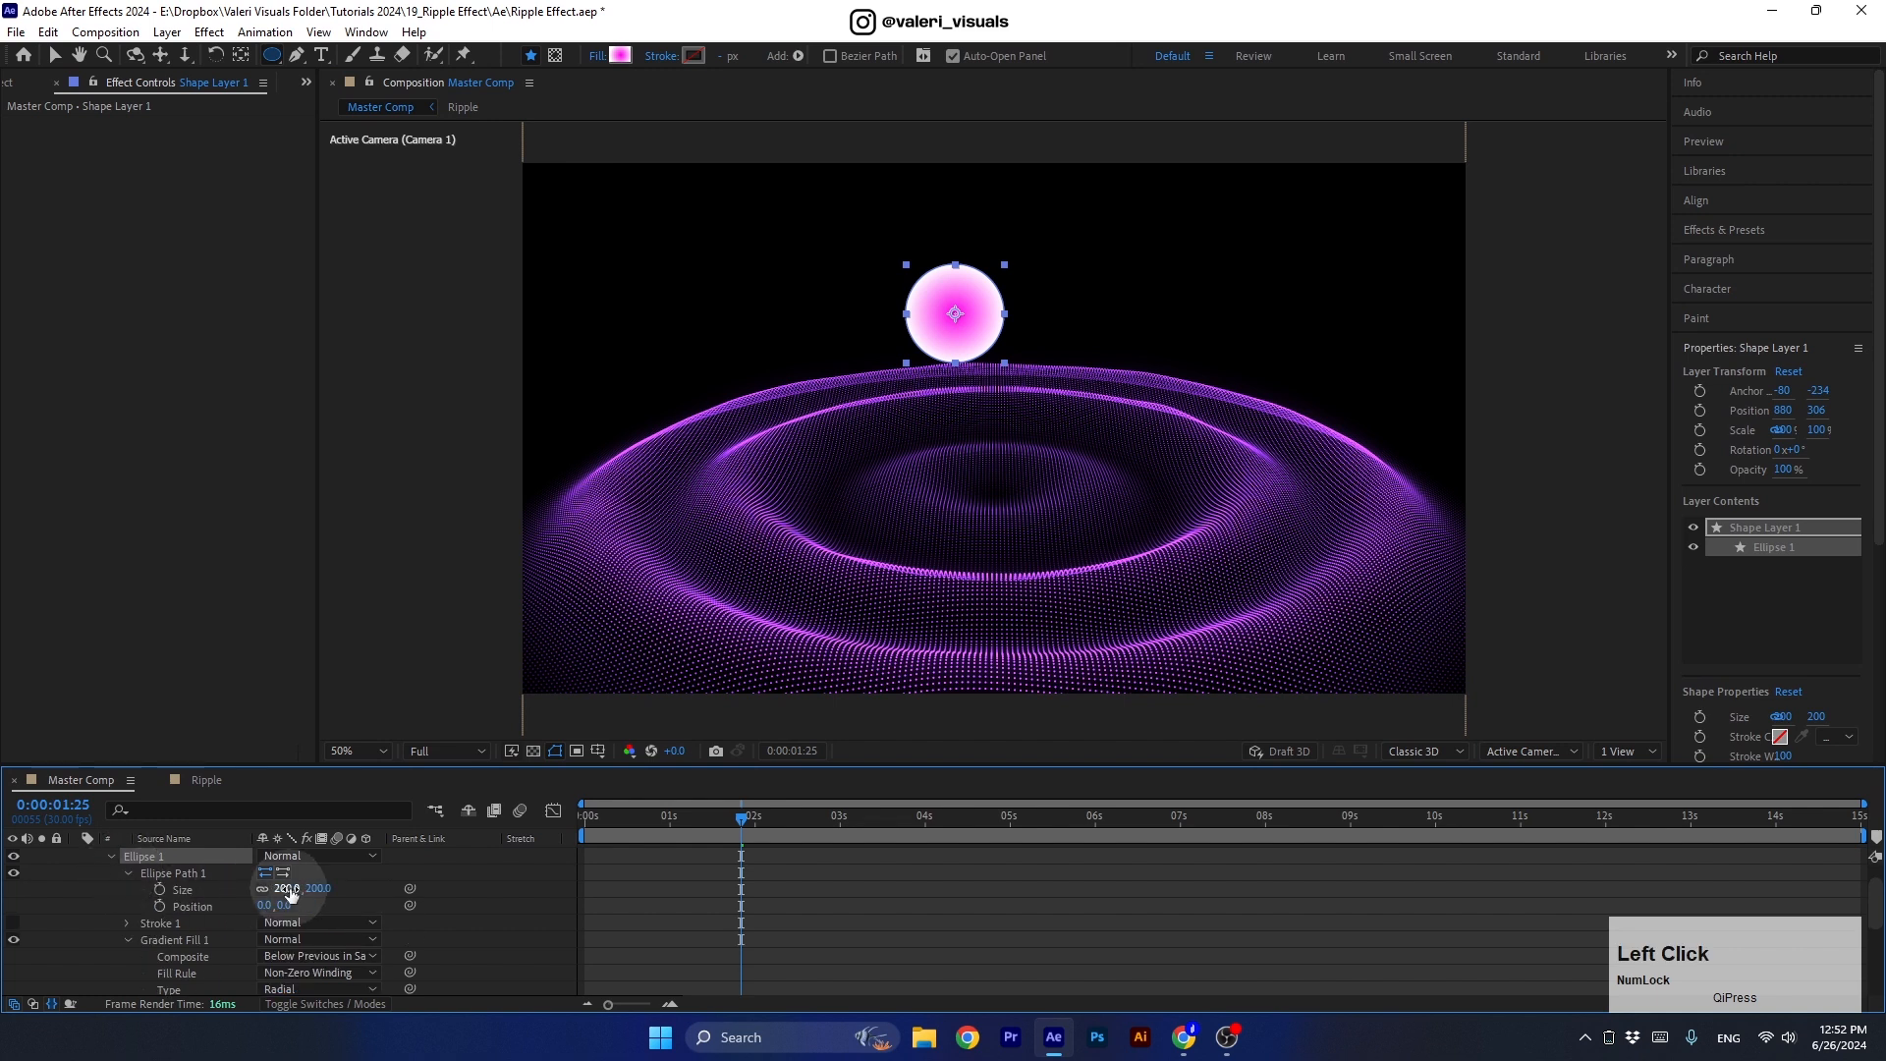
pyautogui.click(287, 890)
pyautogui.write('150')
pyautogui.press('Return')
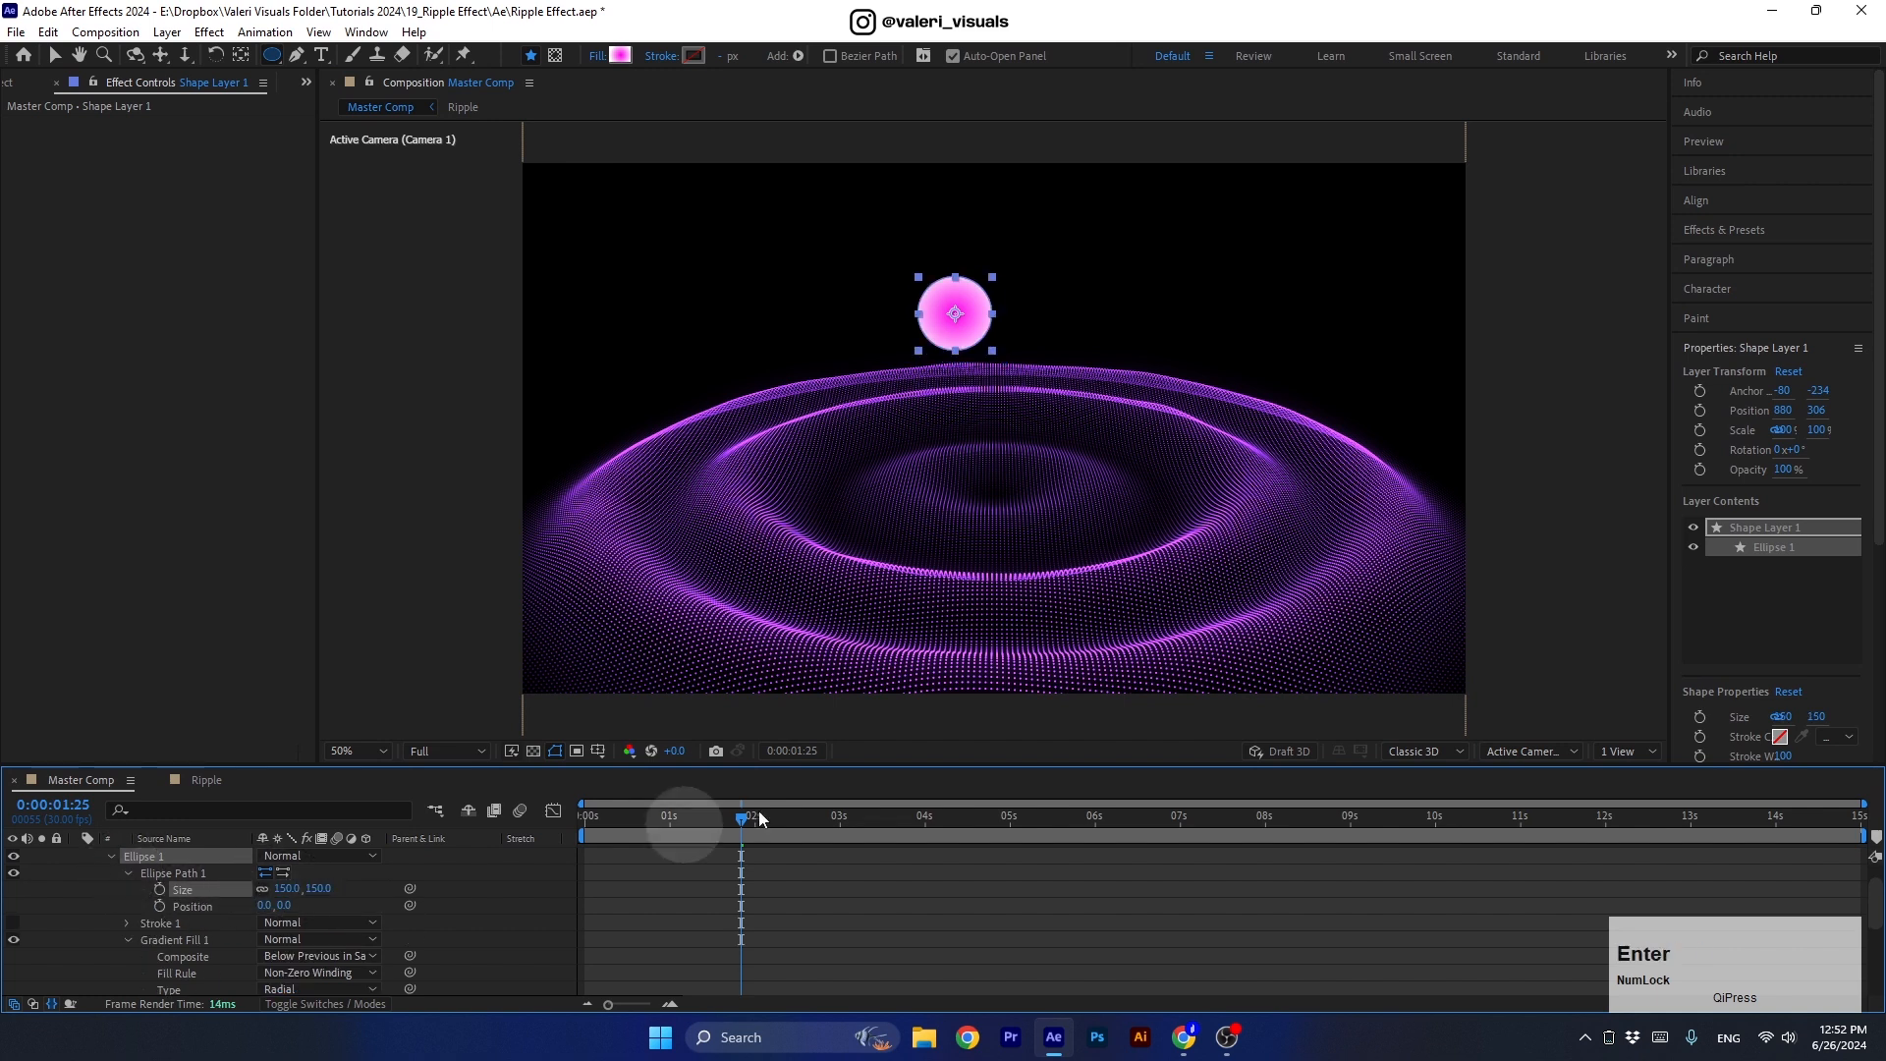
pyautogui.click(1695, 199)
pyautogui.click(1822, 254)
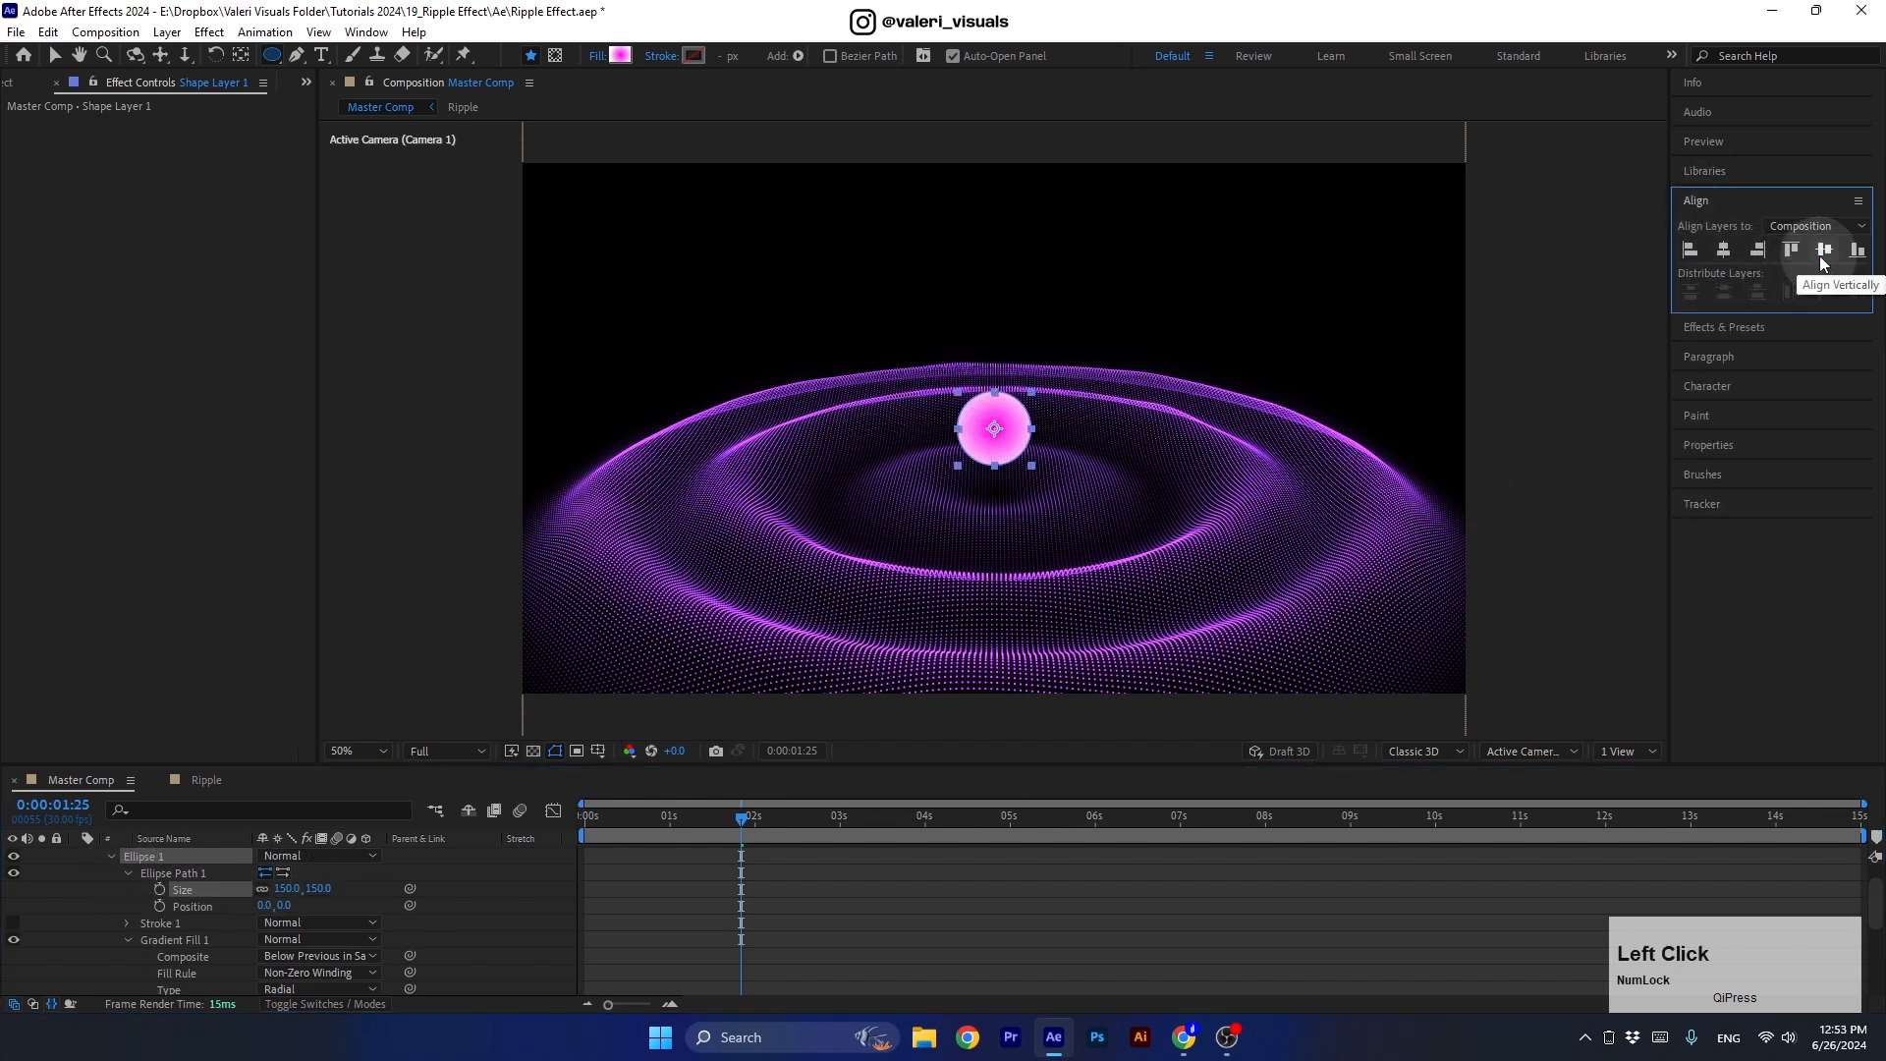
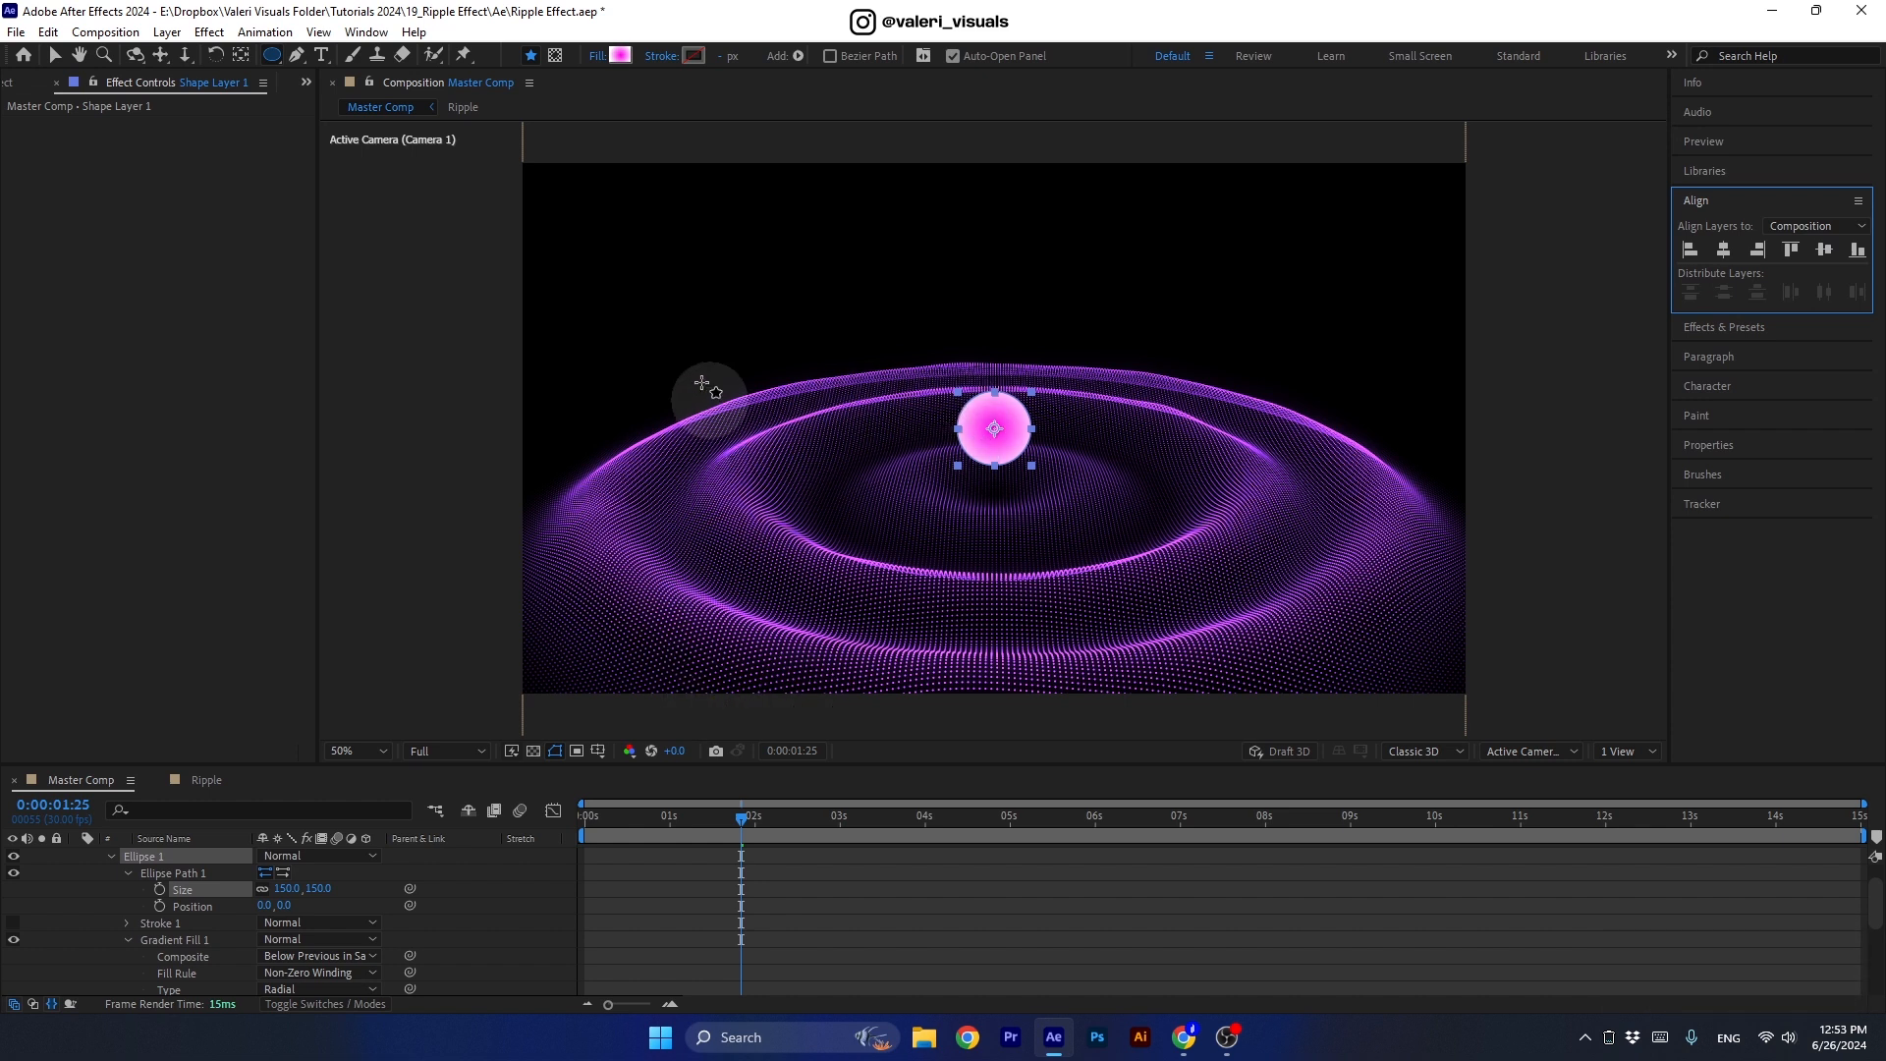
# Check the color and opacity stops at both ends of the circle's radial gradient fill.
pyautogui.click(620, 55)
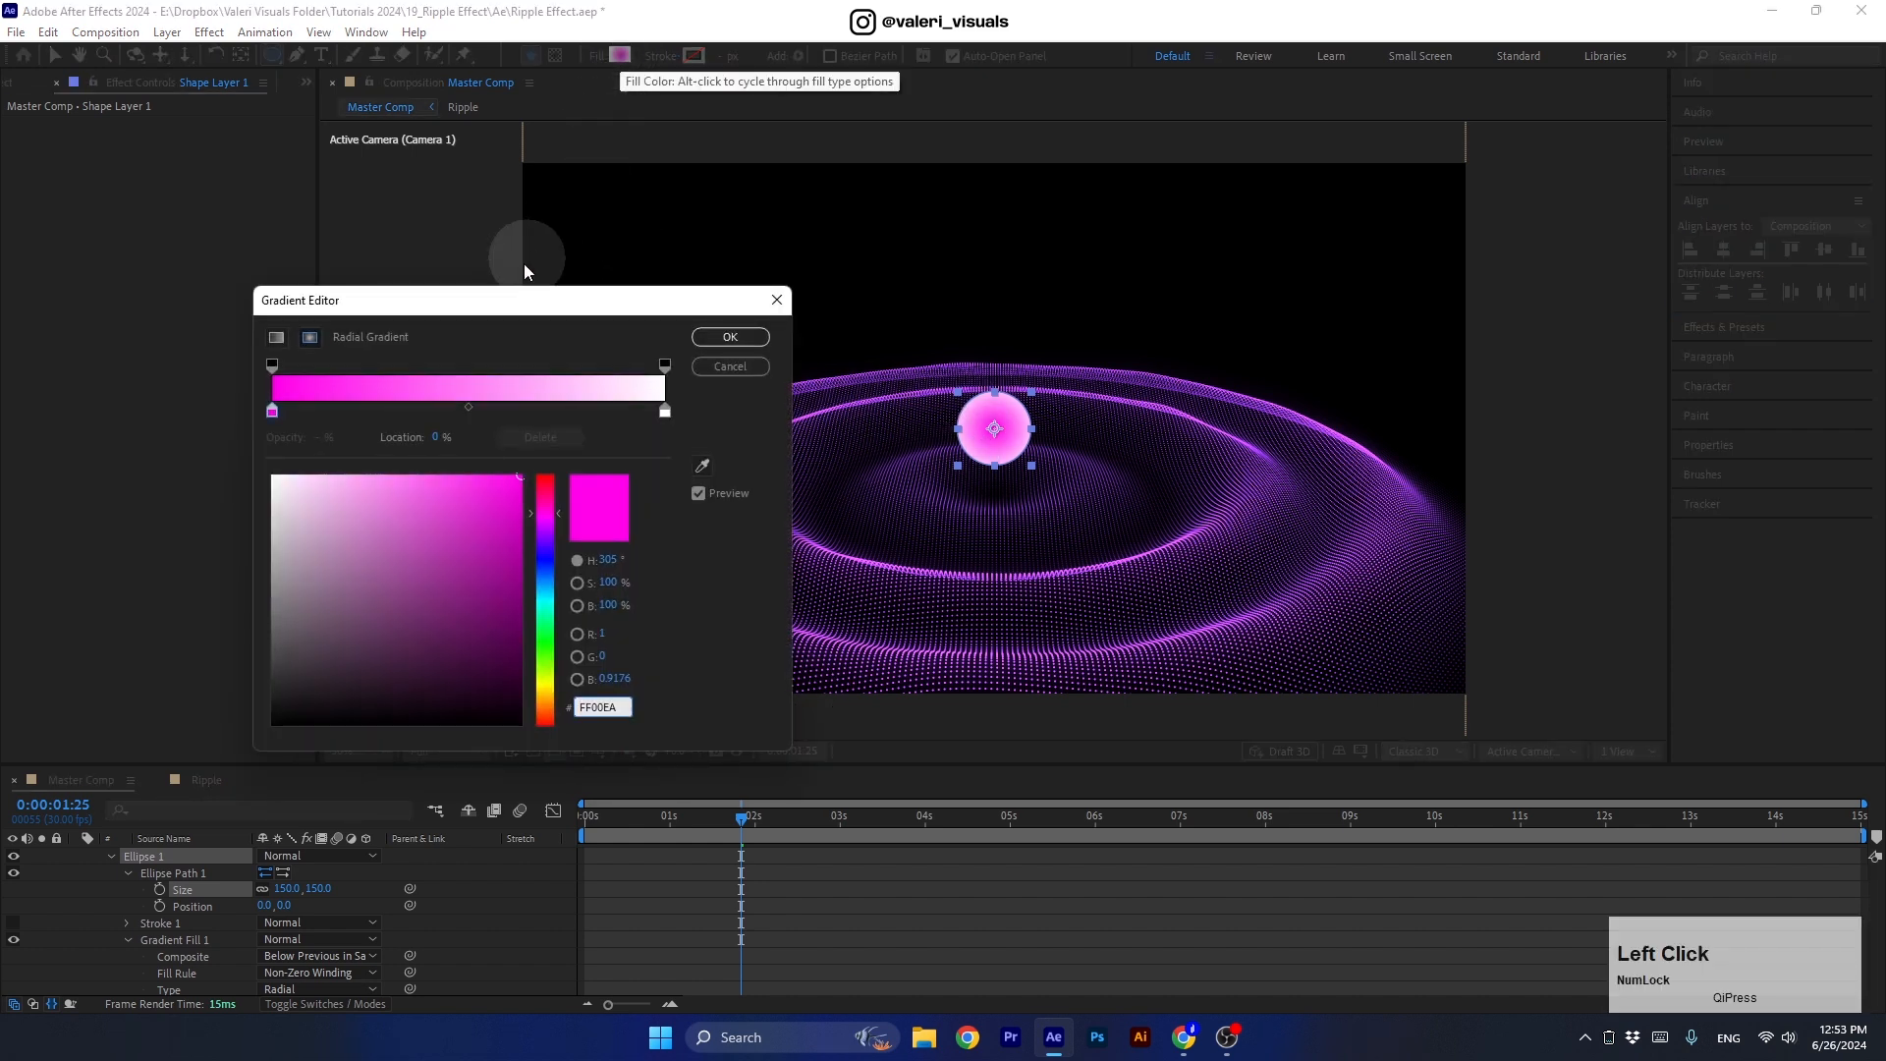
pyautogui.click(273, 365)
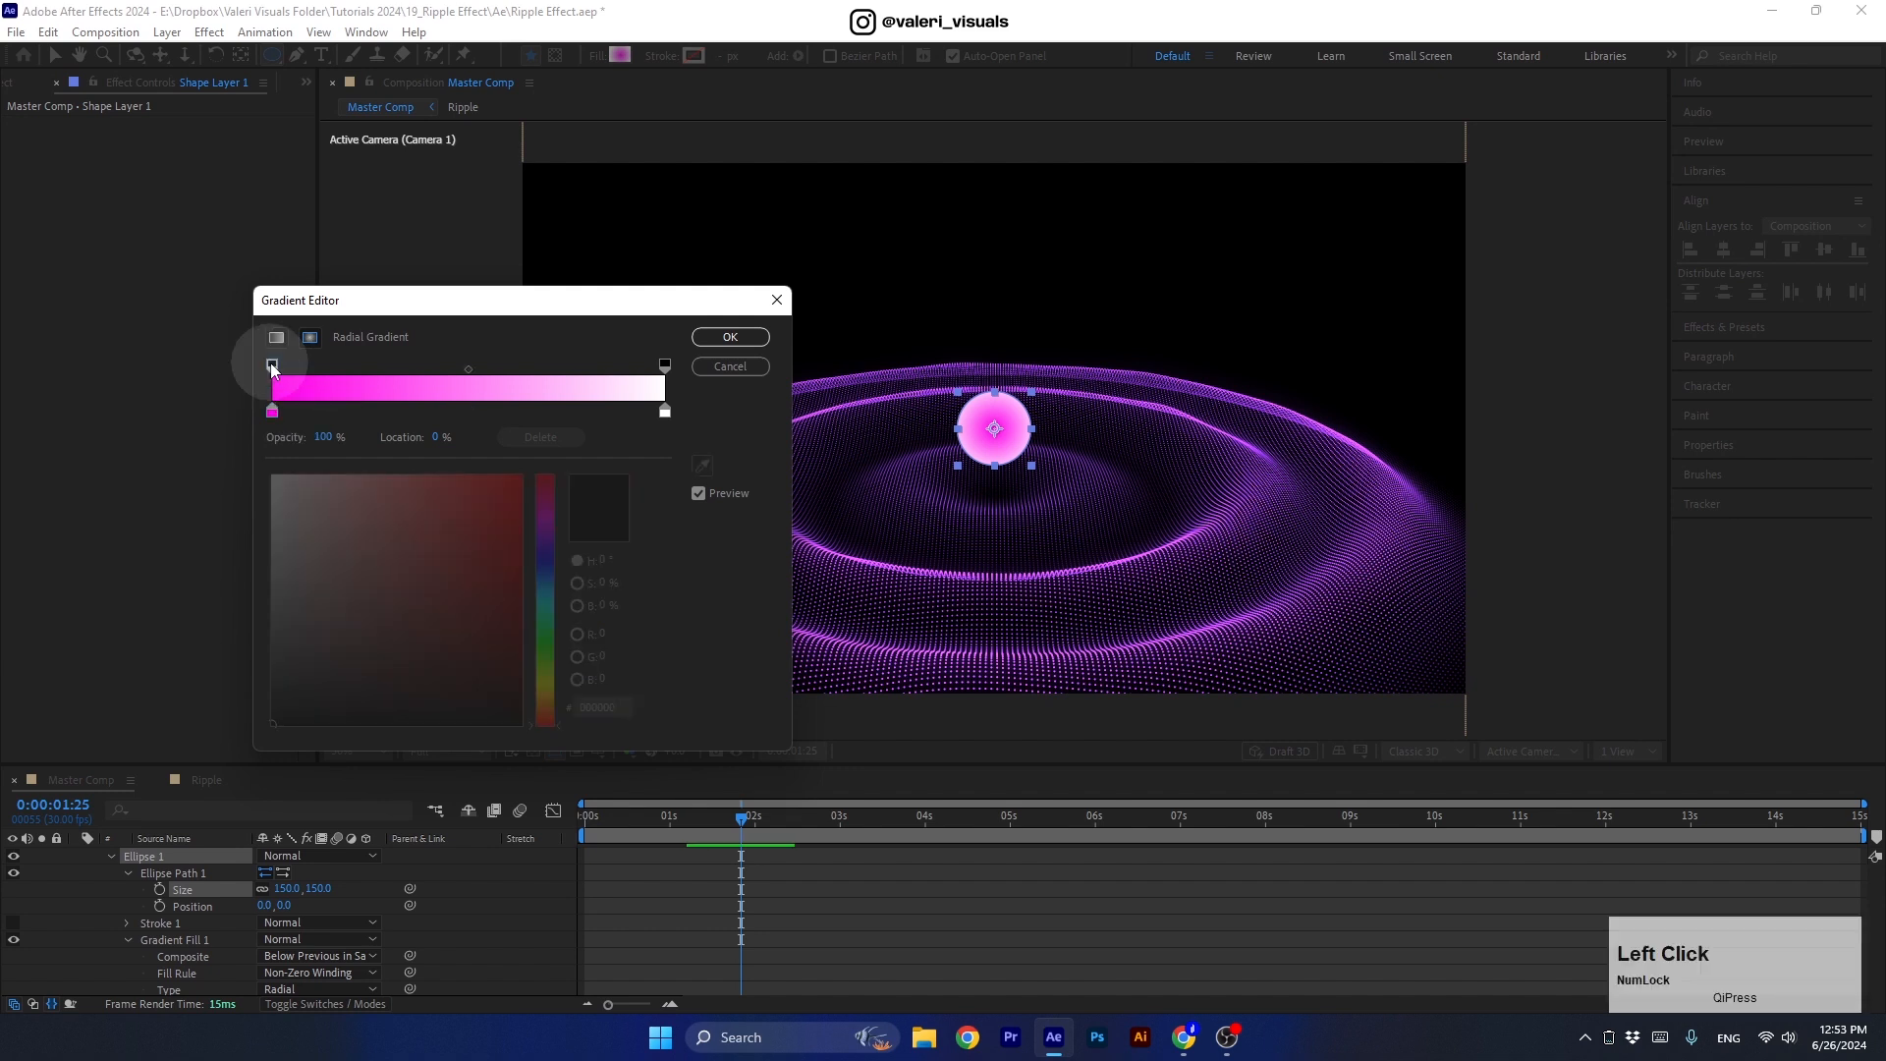
pyautogui.moveTo(319, 438)
pyautogui.mouseDown()
pyautogui.moveTo(299, 436)
pyautogui.moveTo(331, 437)
pyautogui.mouseUp()
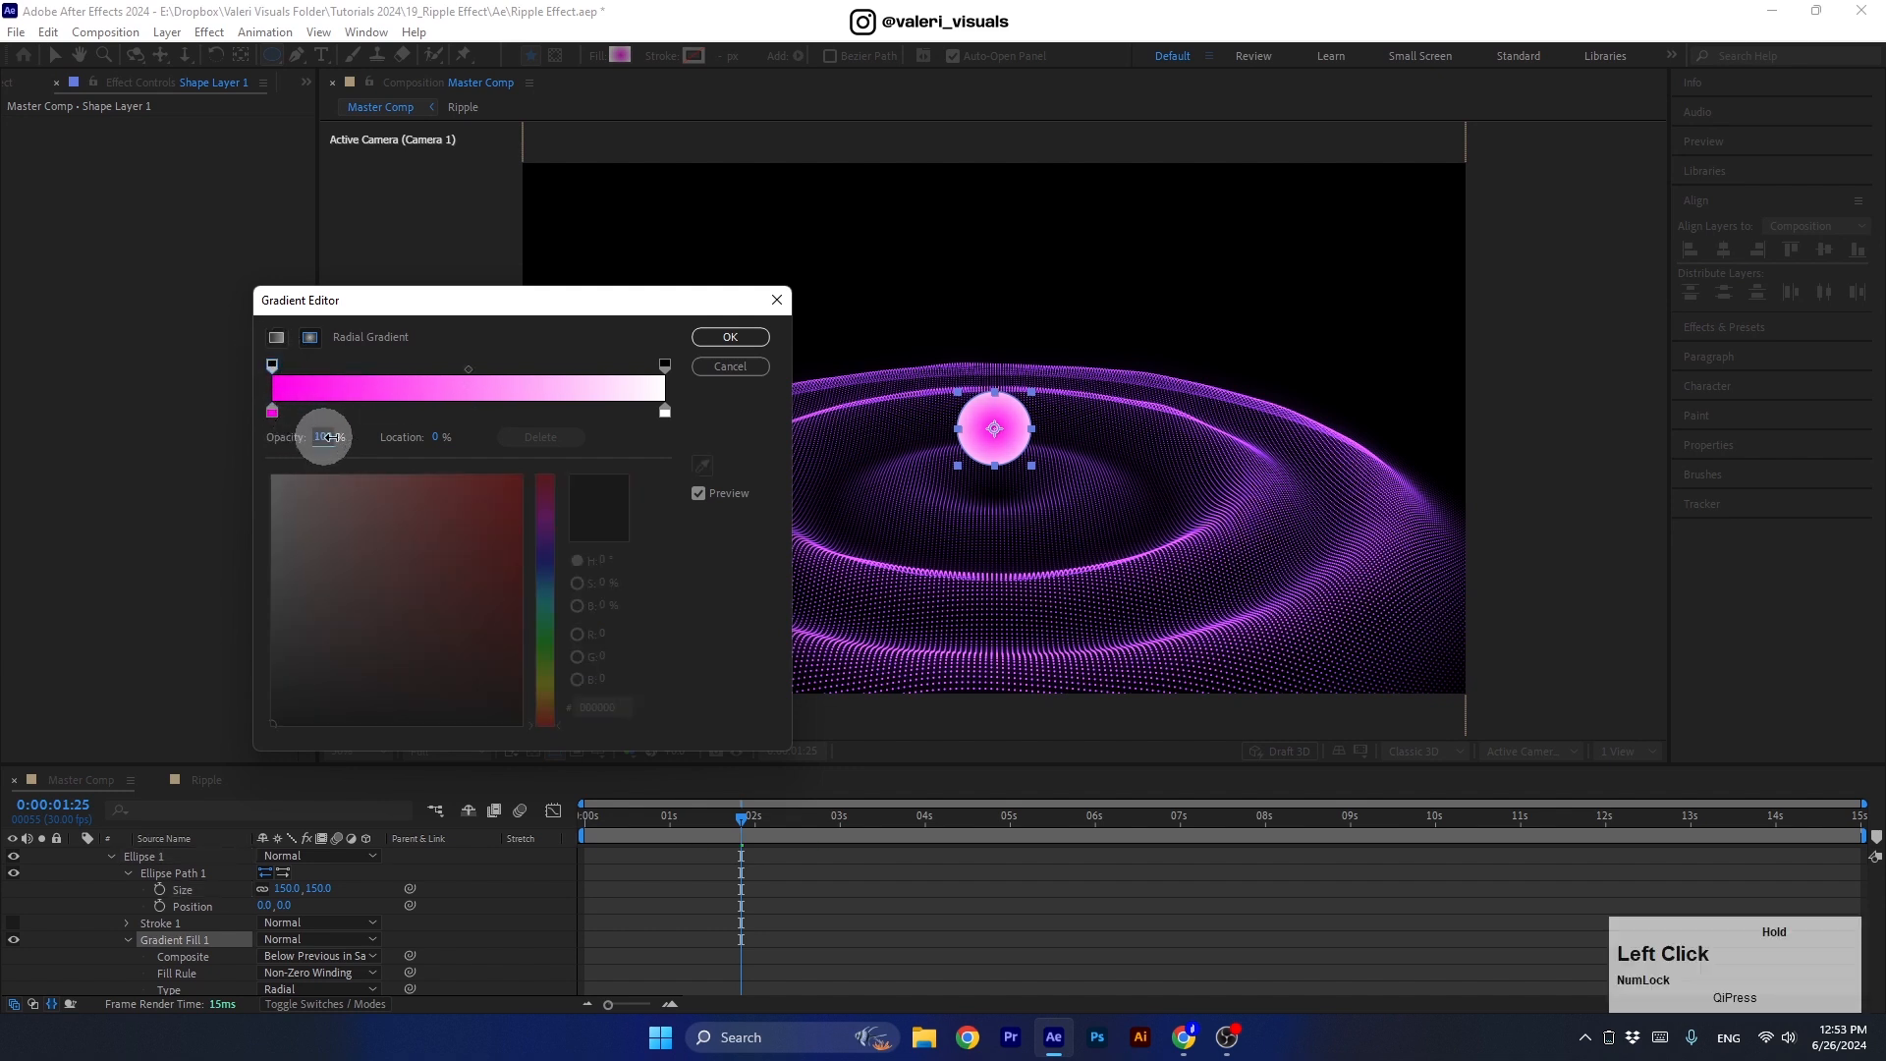
pyautogui.click(272, 411)
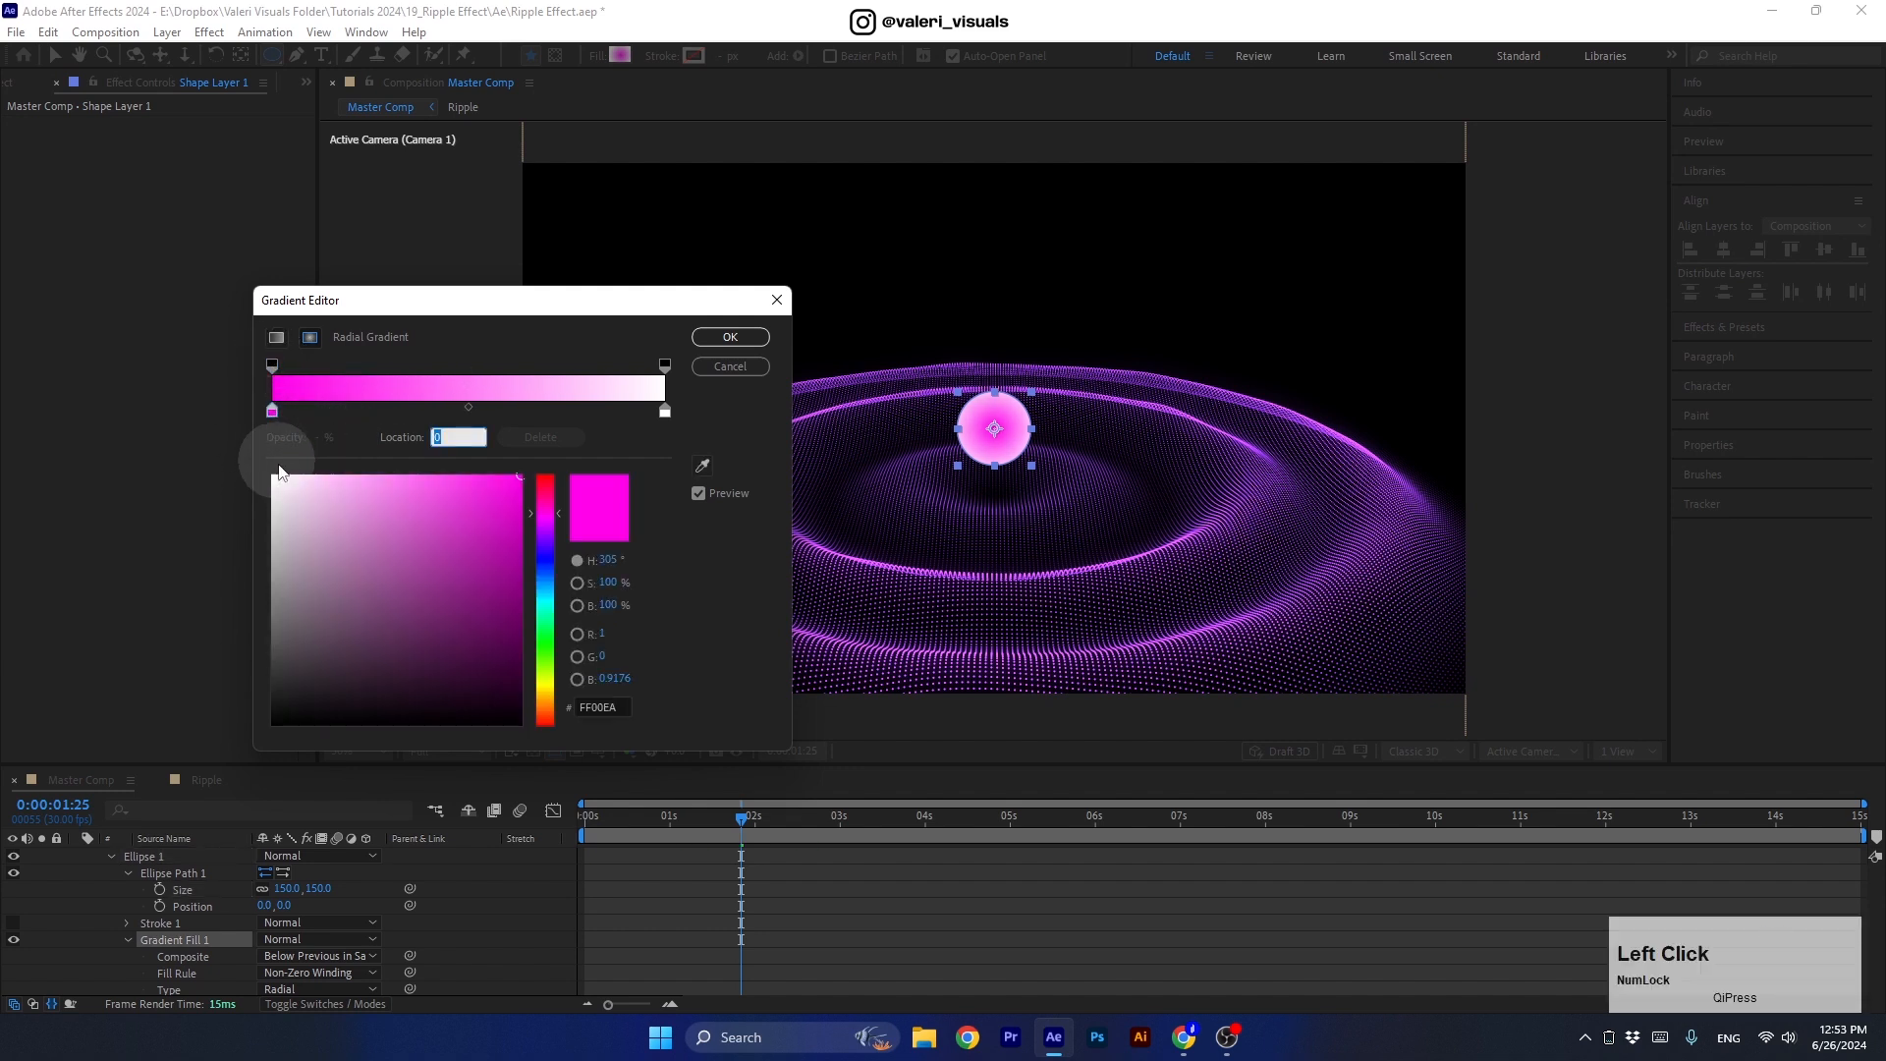
pyautogui.moveTo(506, 485)
pyautogui.mouseDown()
pyautogui.moveTo(471, 492)
pyautogui.moveTo(505, 518)
pyautogui.moveTo(544, 470)
pyautogui.mouseUp()
pyautogui.click(665, 366)
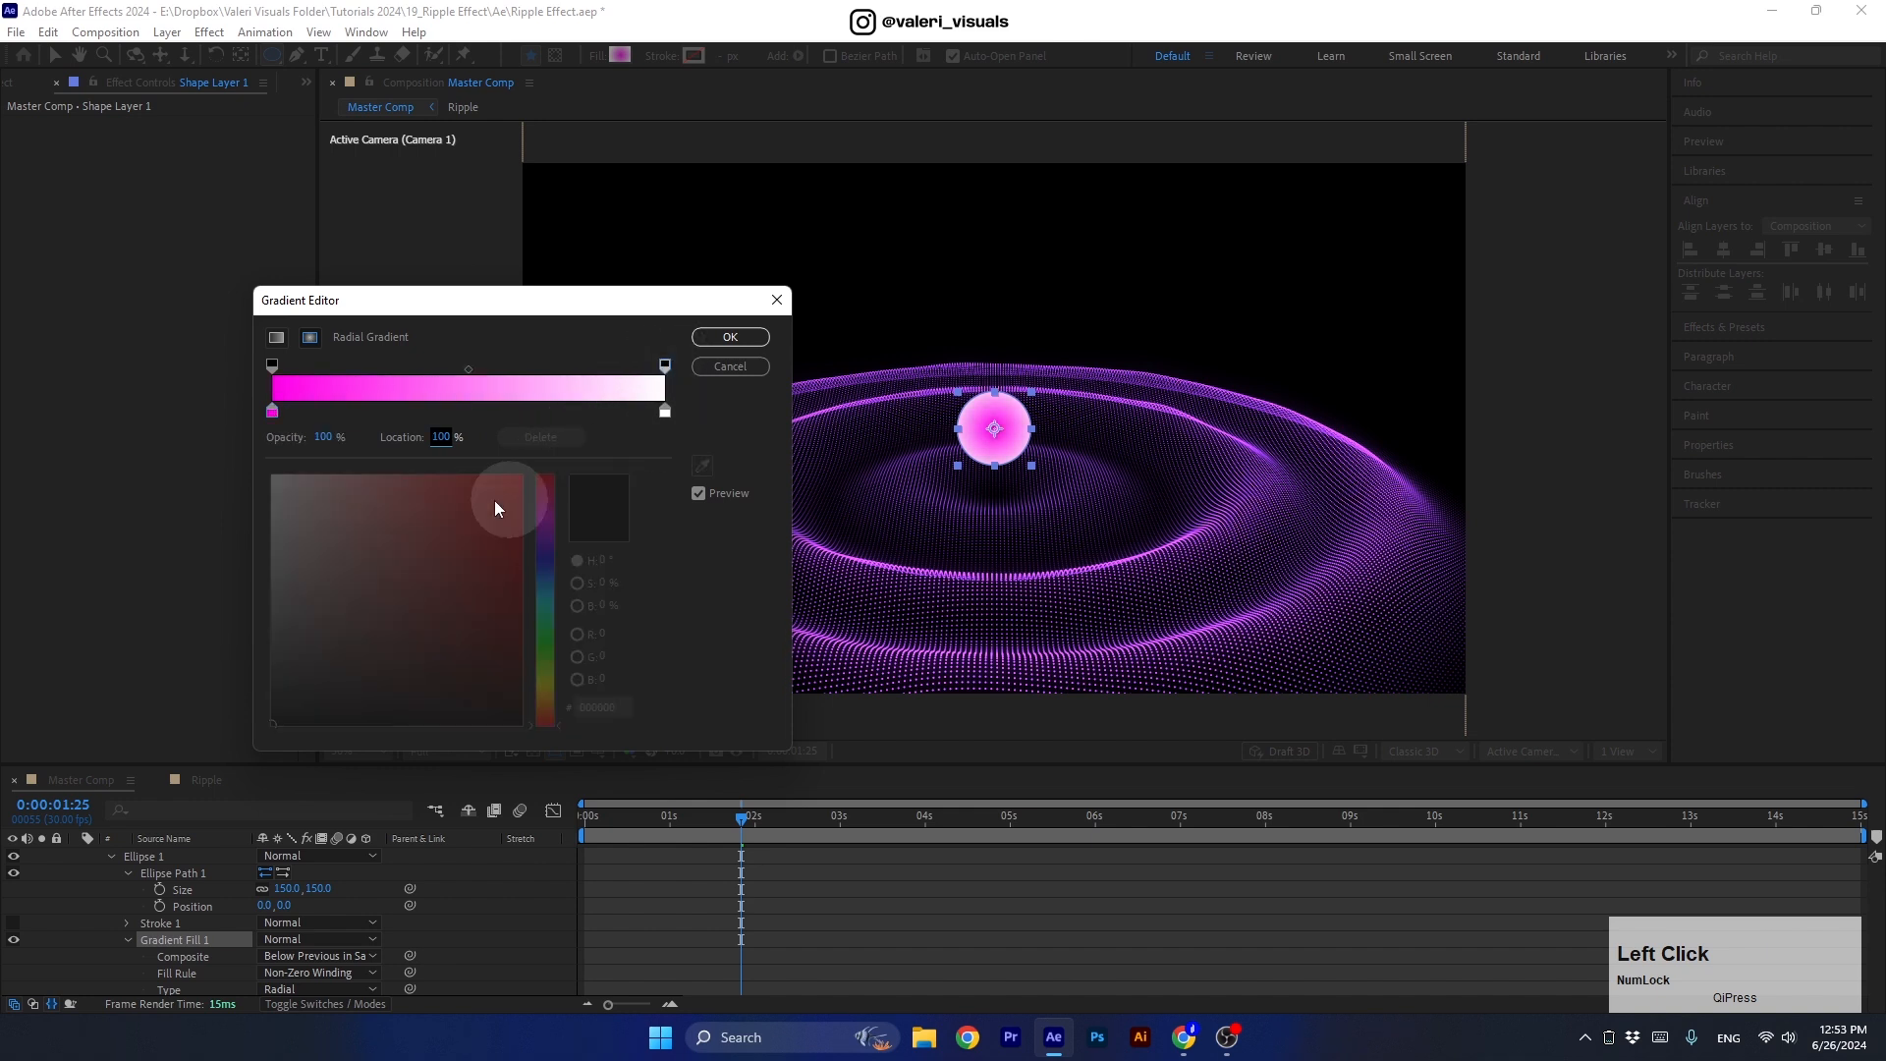
pyautogui.click(666, 411)
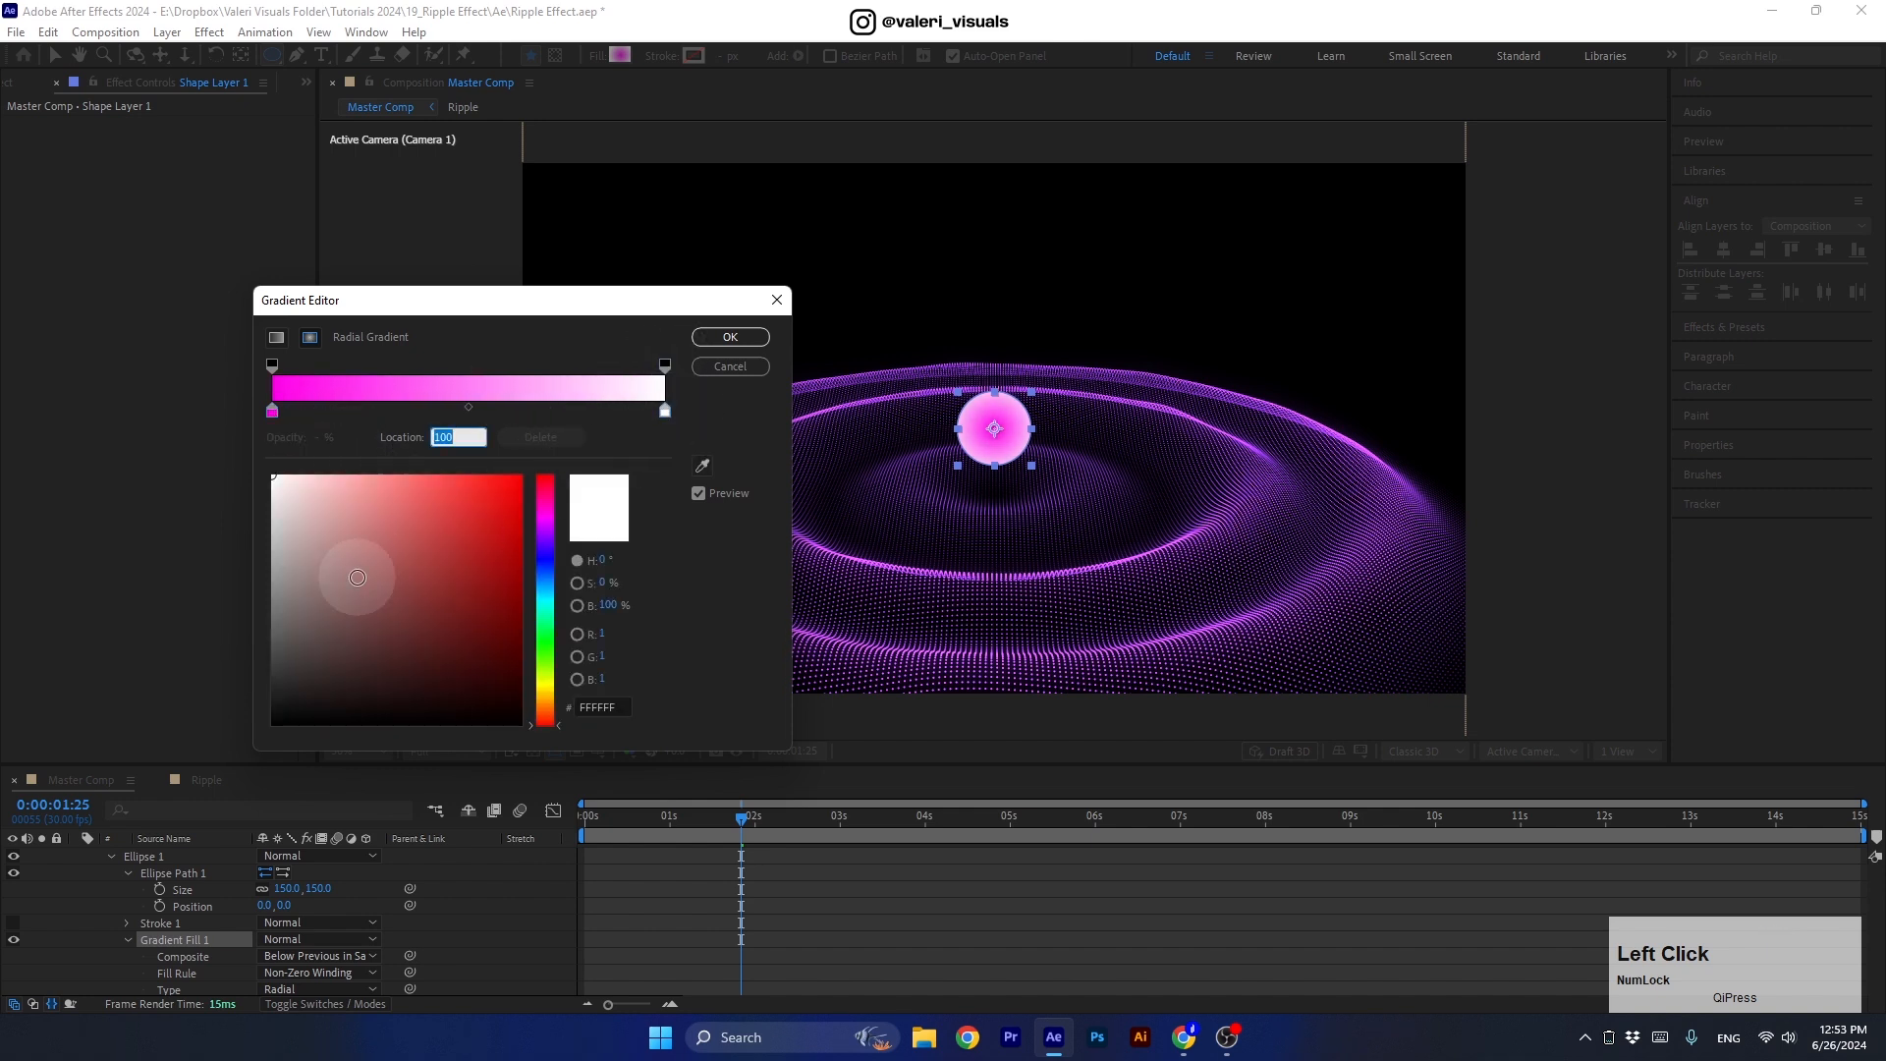
pyautogui.click(717, 337)
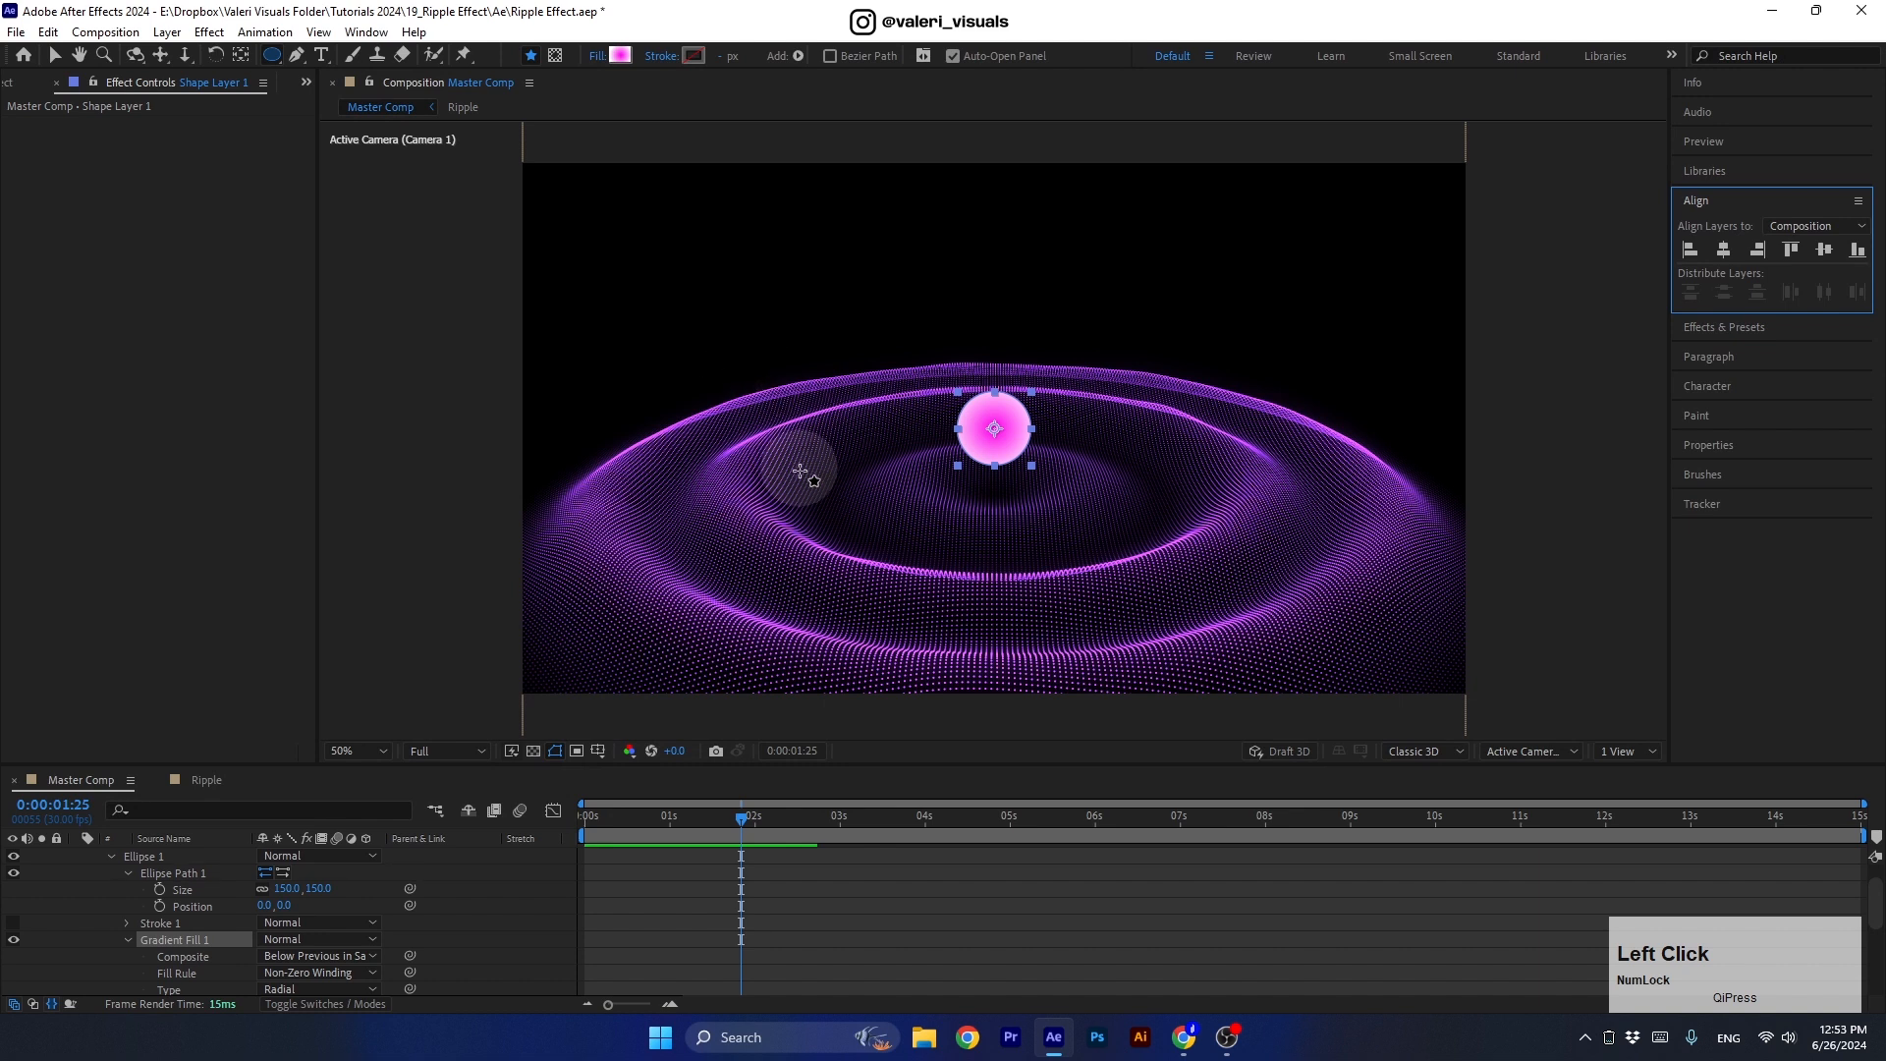
# Pull the gradient fill's end point in to about 68, 0, close to the circle's edge.
pyautogui.scroll(-2, 209, 897)
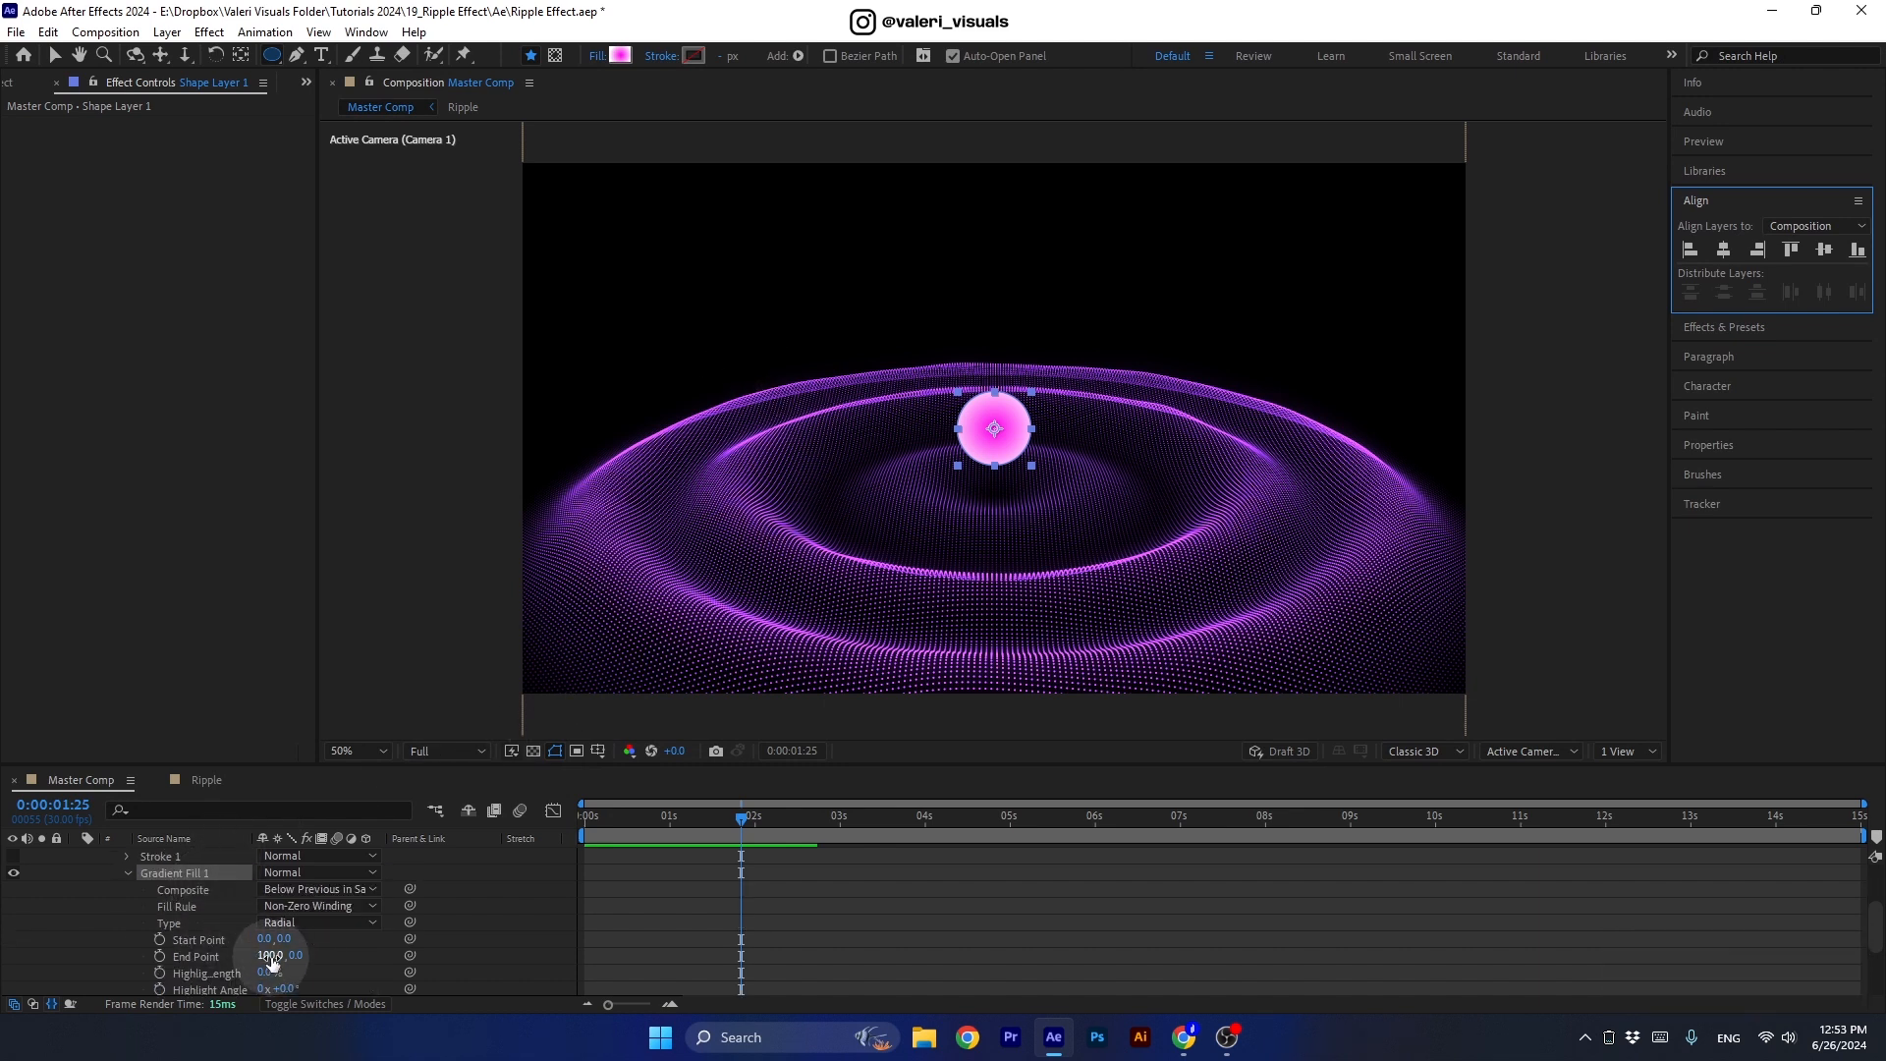
pyautogui.moveTo(273, 955); pyautogui.dragTo(245, 956)
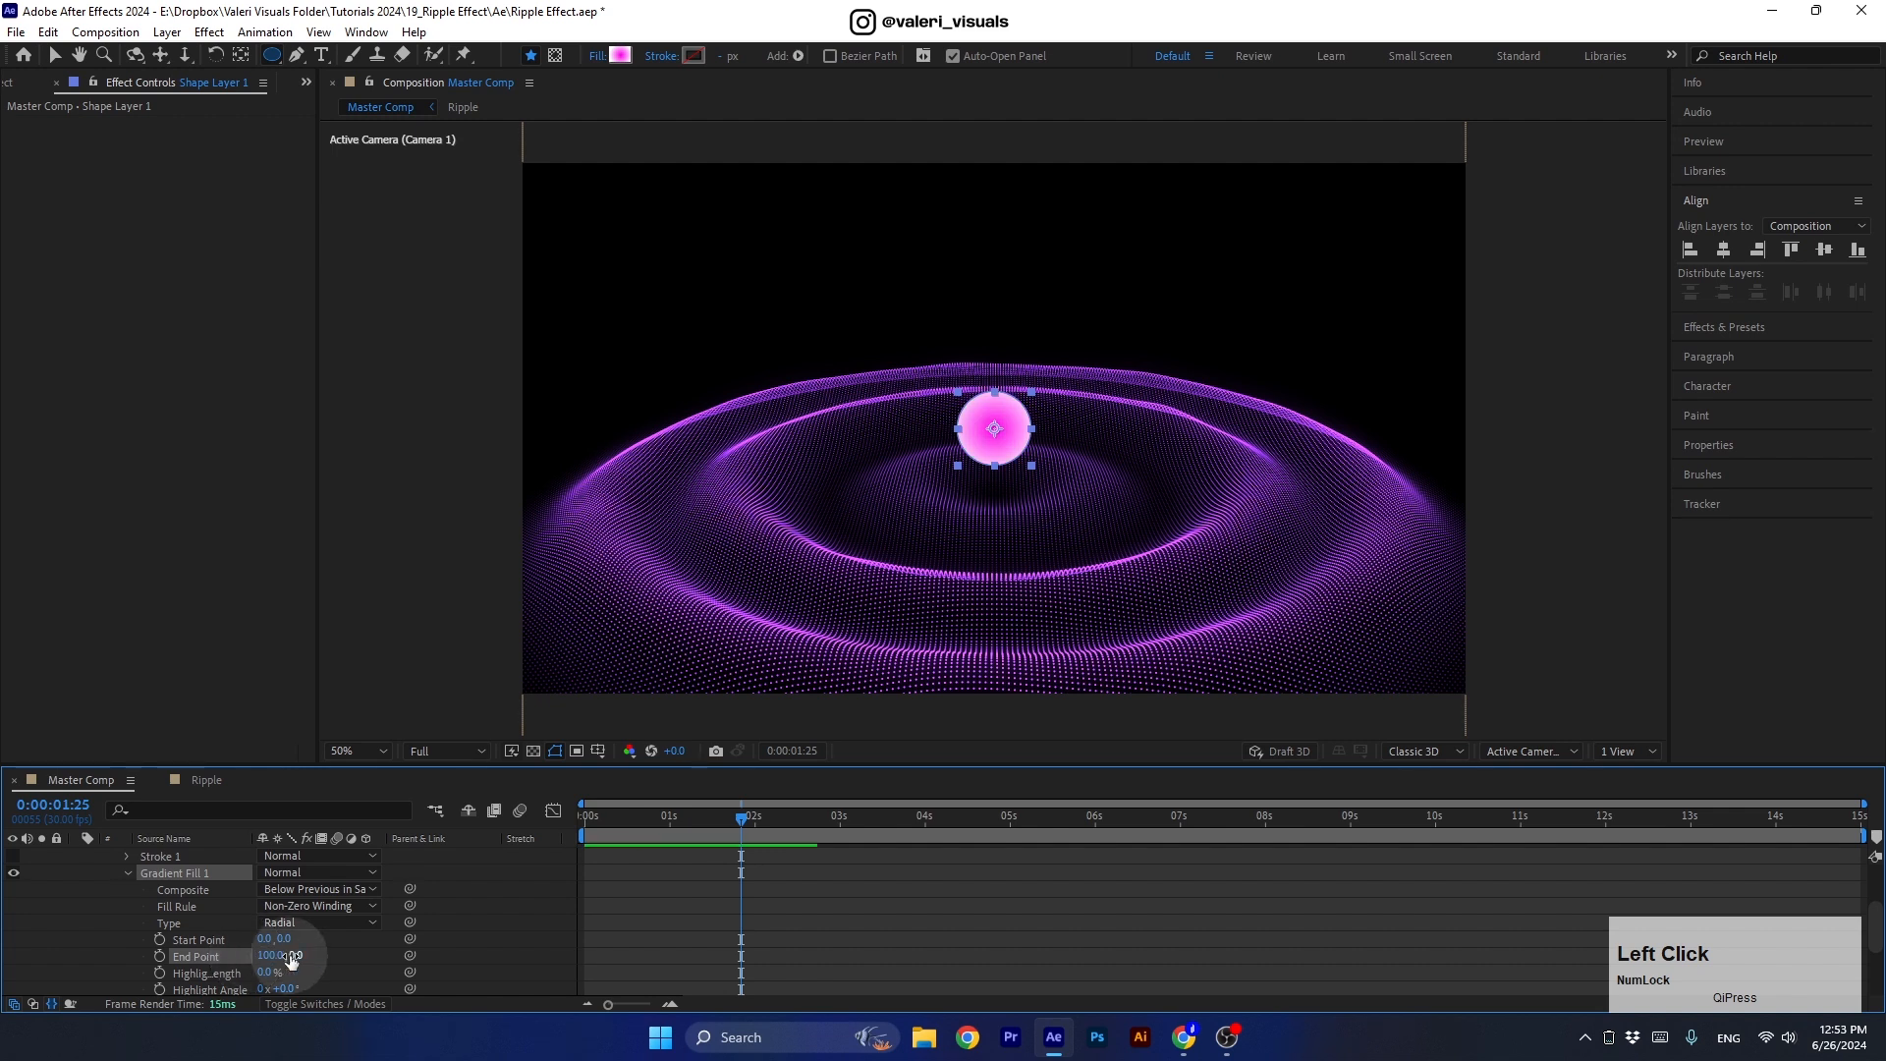
pyautogui.write('0')
pyautogui.press('Return')
pyautogui.click(54, 57)
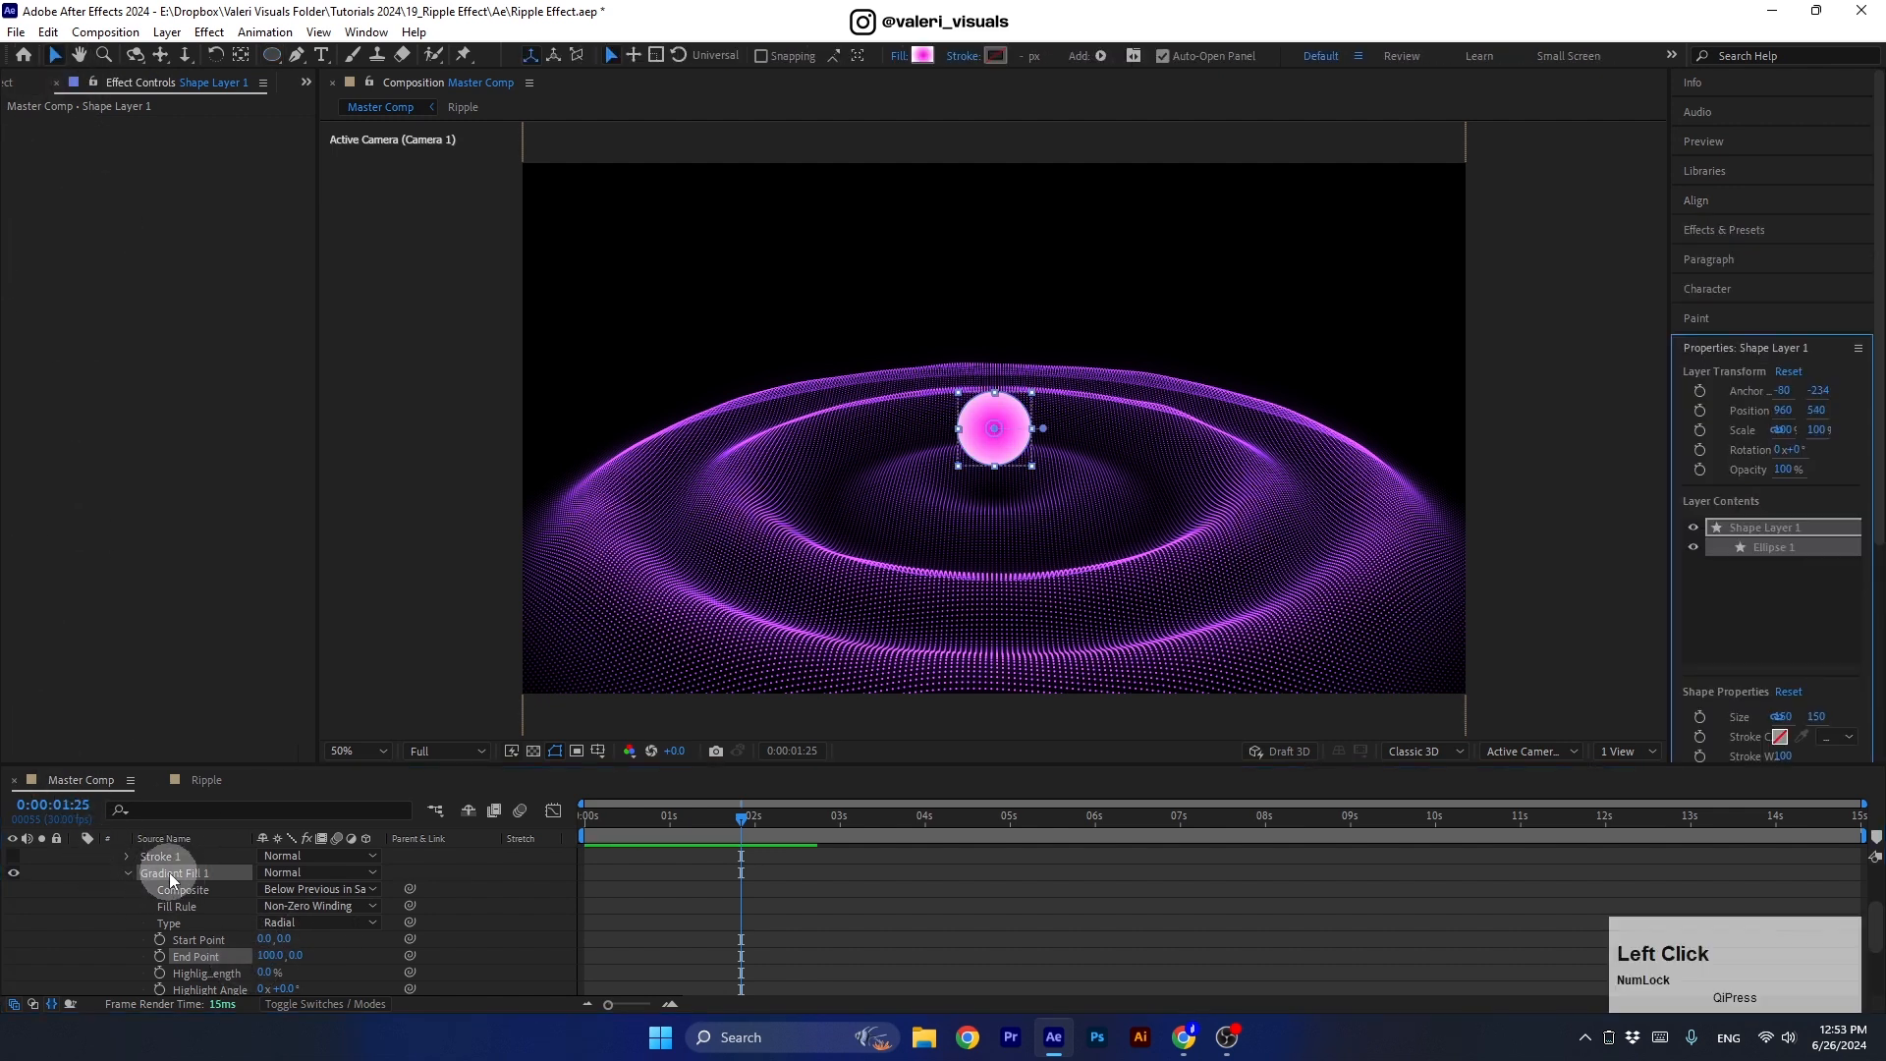
pyautogui.click(199, 958)
pyautogui.moveTo(1044, 429)
pyautogui.mouseDown()
pyautogui.moveTo(1073, 453)
pyautogui.moveTo(1010, 427)
pyautogui.moveTo(1036, 427)
pyautogui.mouseUp()
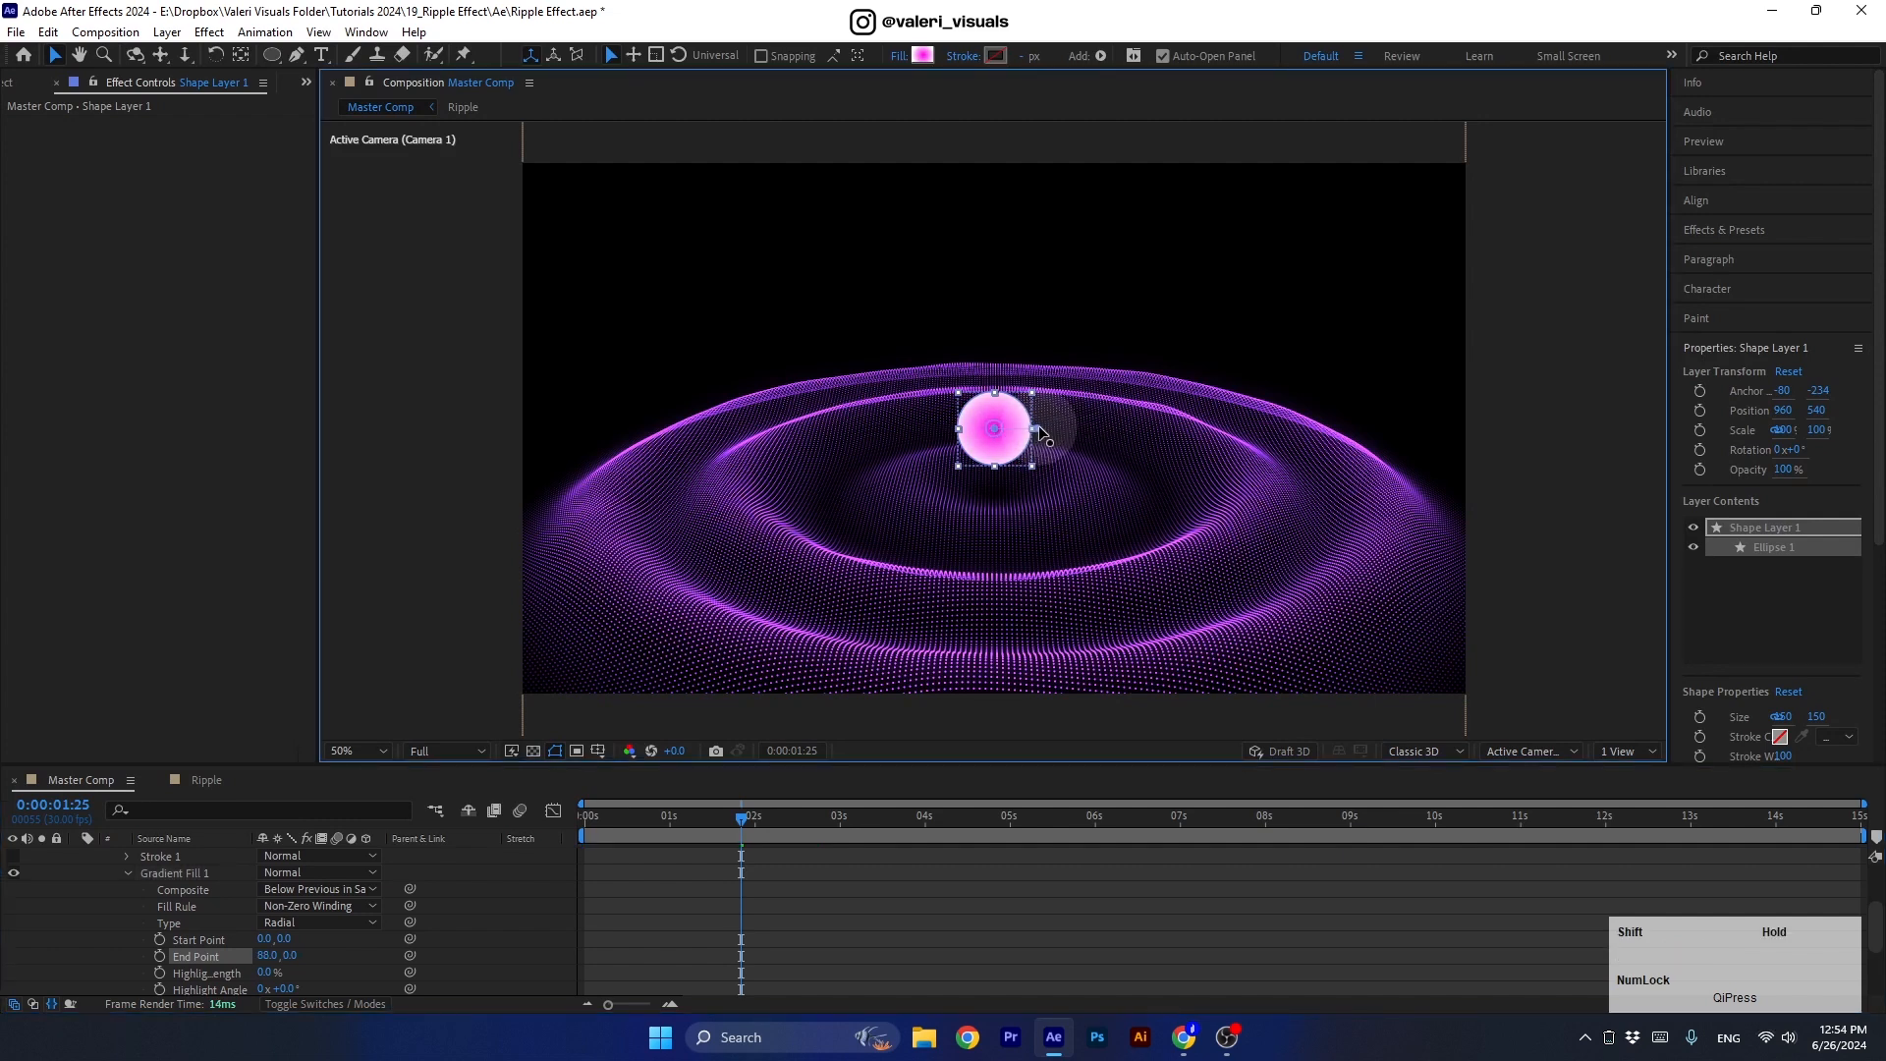
# Rename the circle's shape layer to Sphere and move it below Camera 1 in the layer stack.
pyautogui.scroll(5, 140, 972)
pyautogui.click(75, 857)
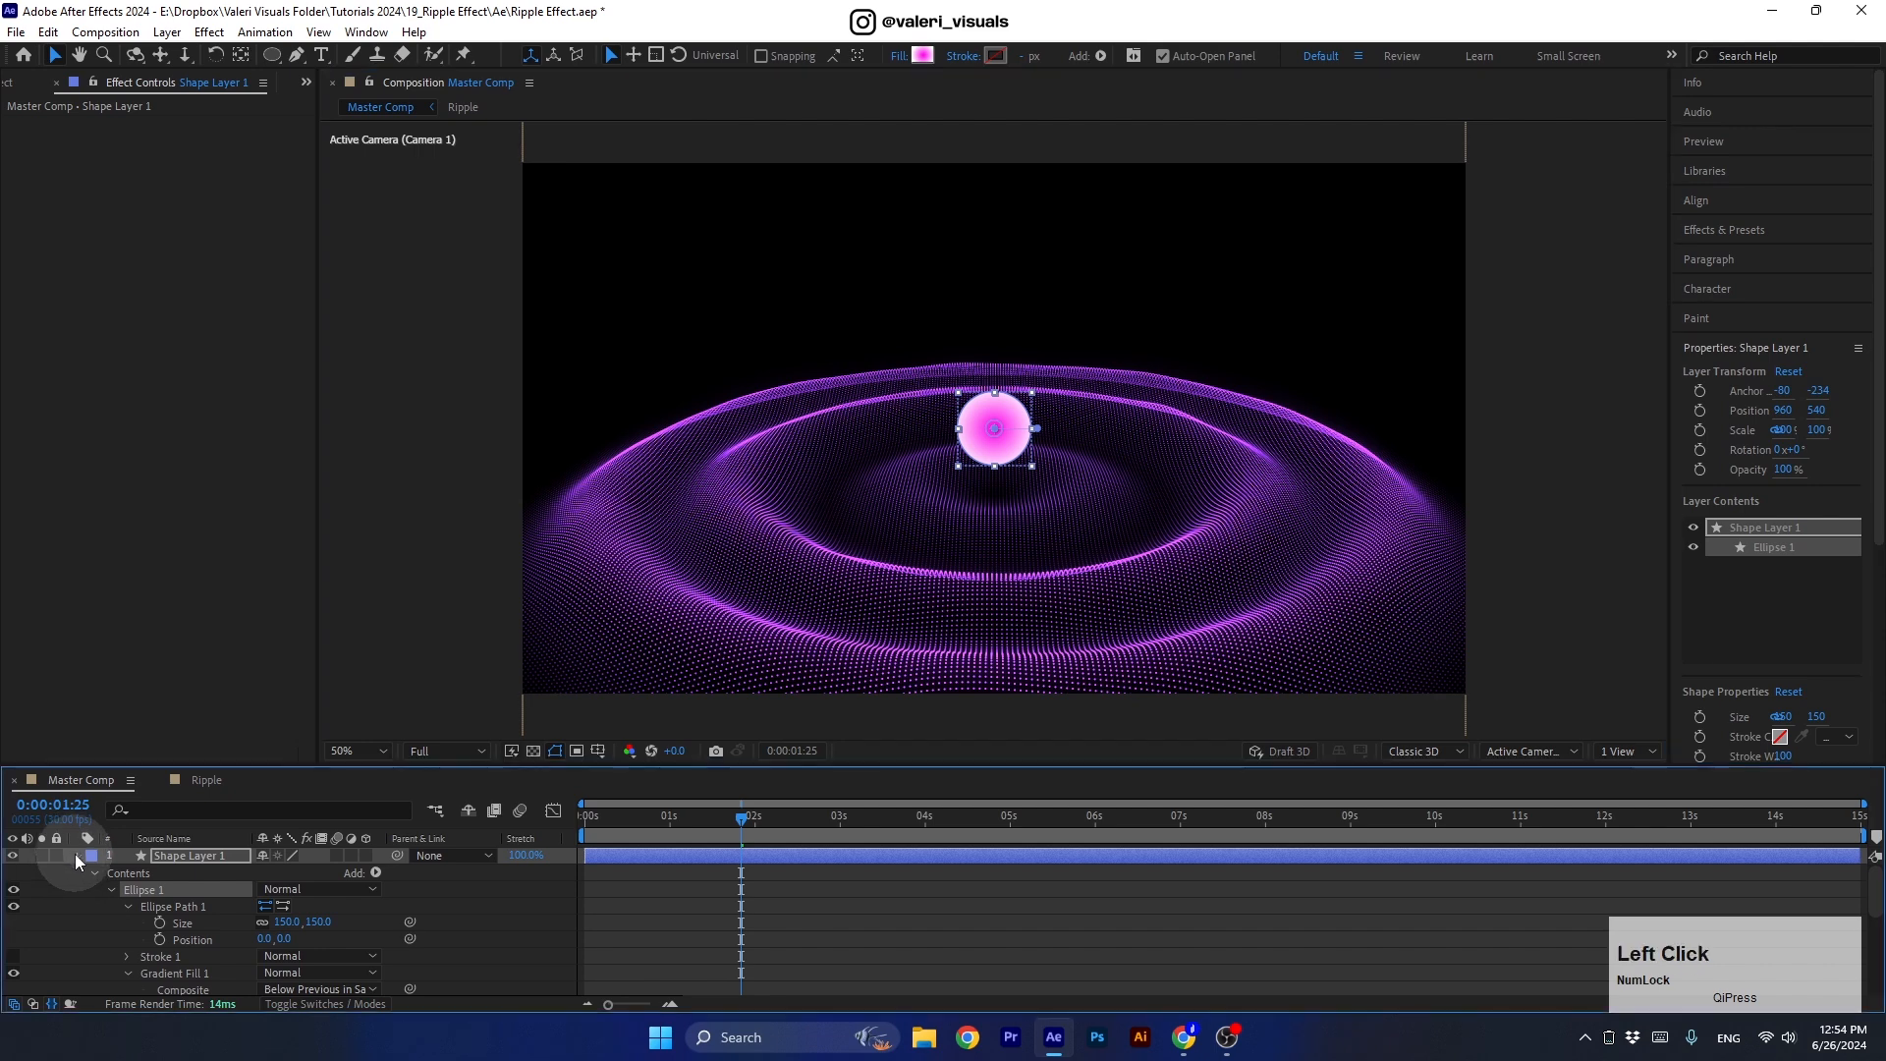
pyautogui.press('Return')
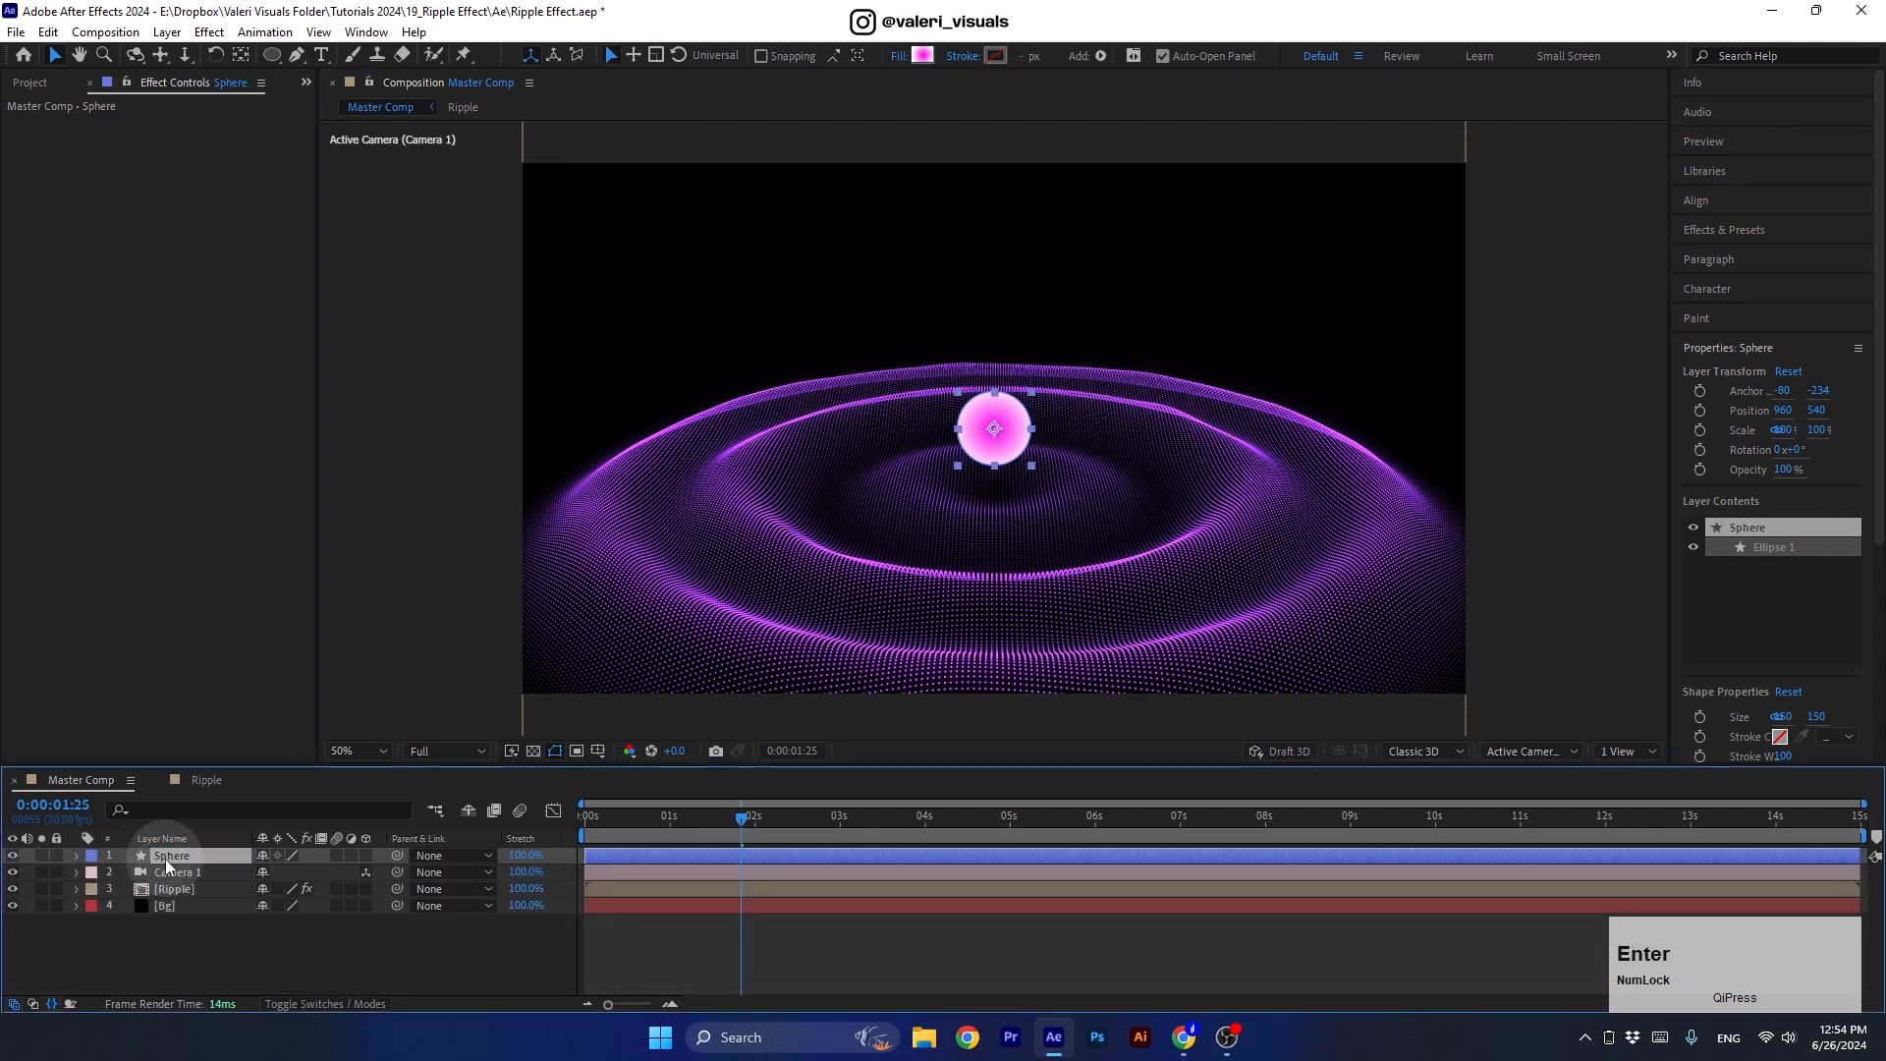
pyautogui.moveTo(187, 864); pyautogui.dragTo(191, 880)
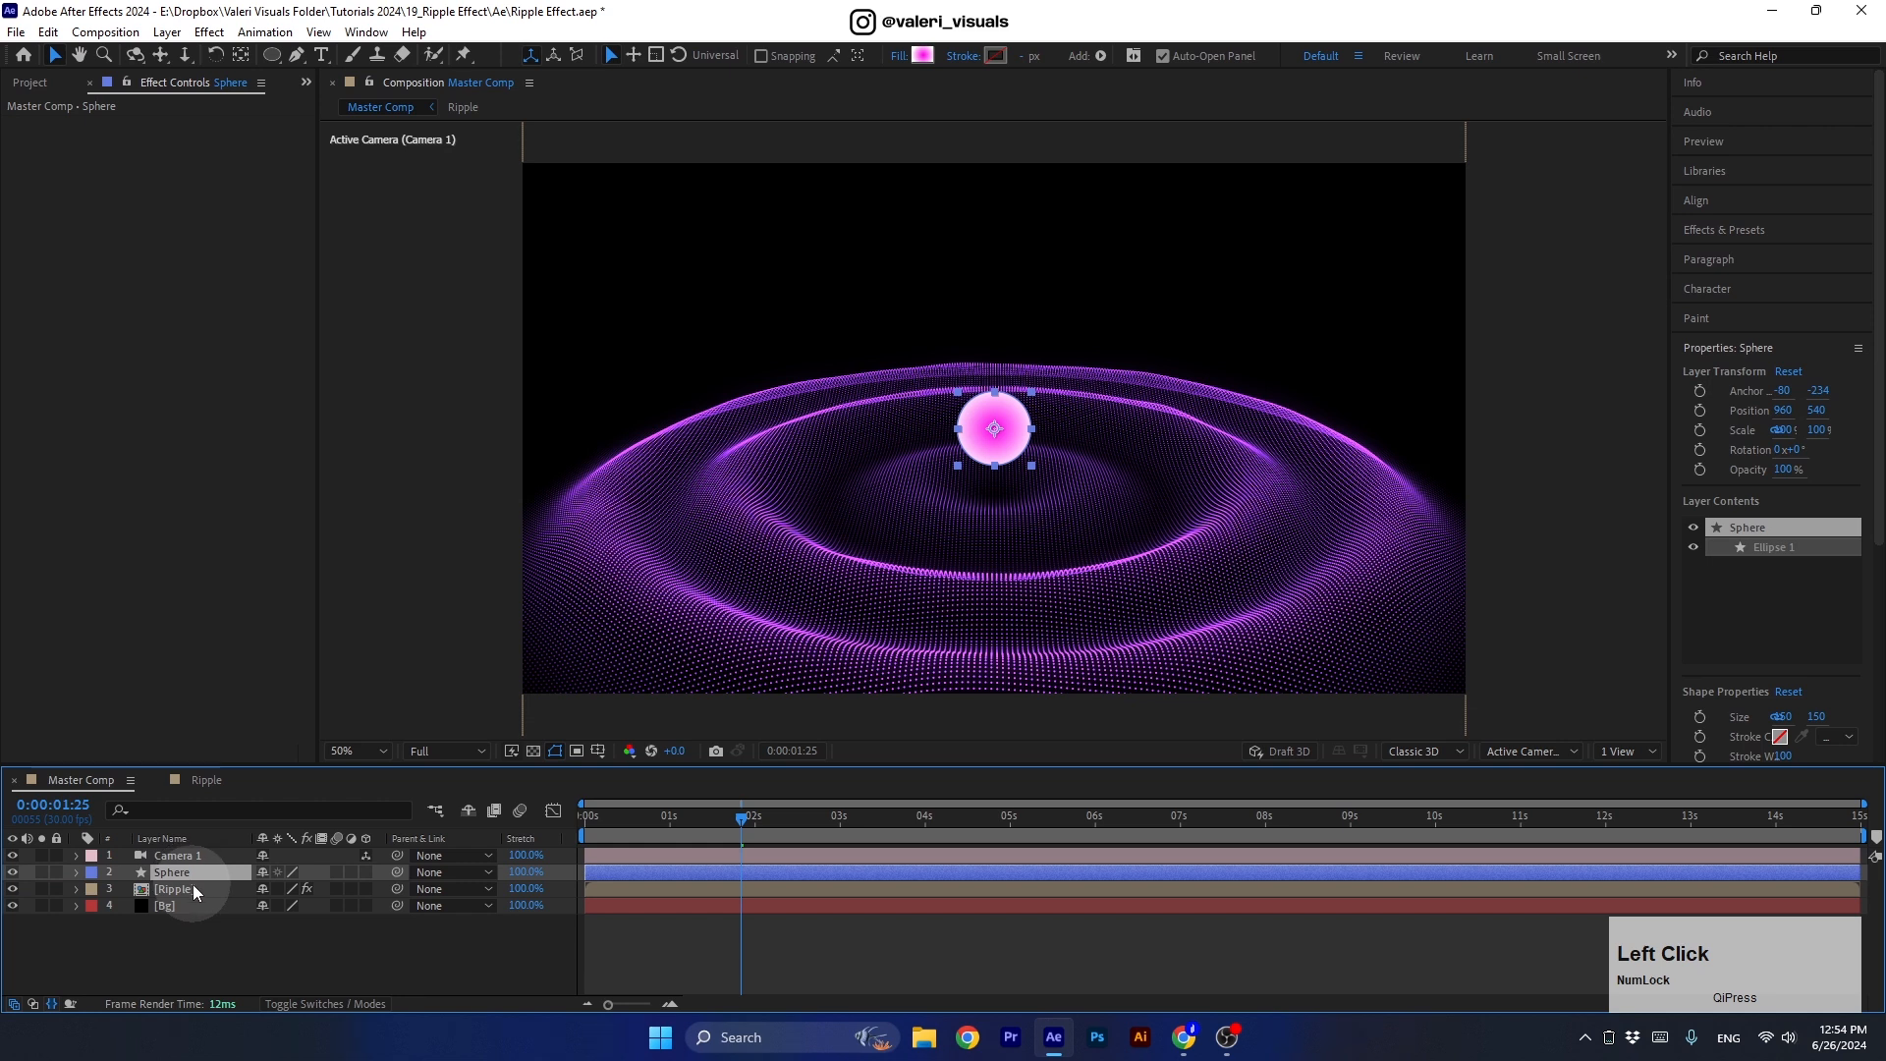
# Copy the Glow effect from the Ripple layer onto the Sphere layer.
pyautogui.click(193, 889)
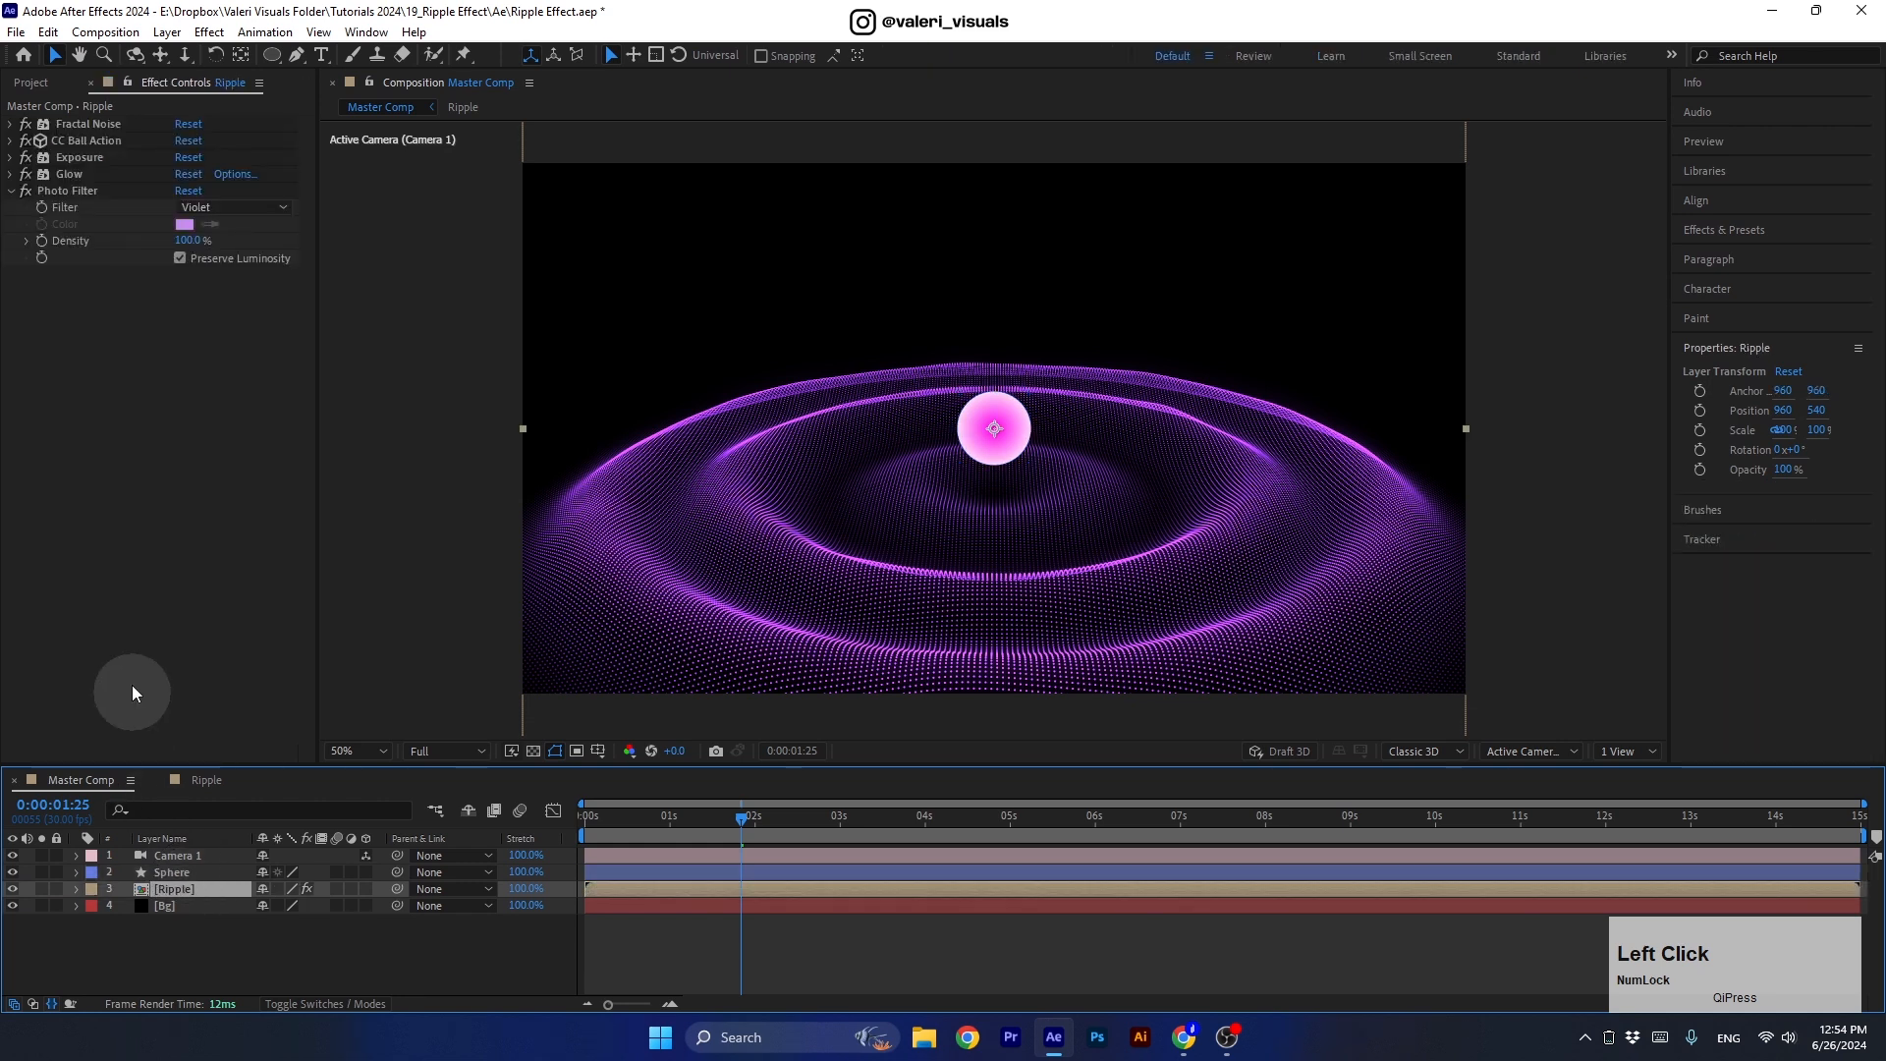
pyautogui.click(63, 173)
pyautogui.hotkey('ctrl', 'c')
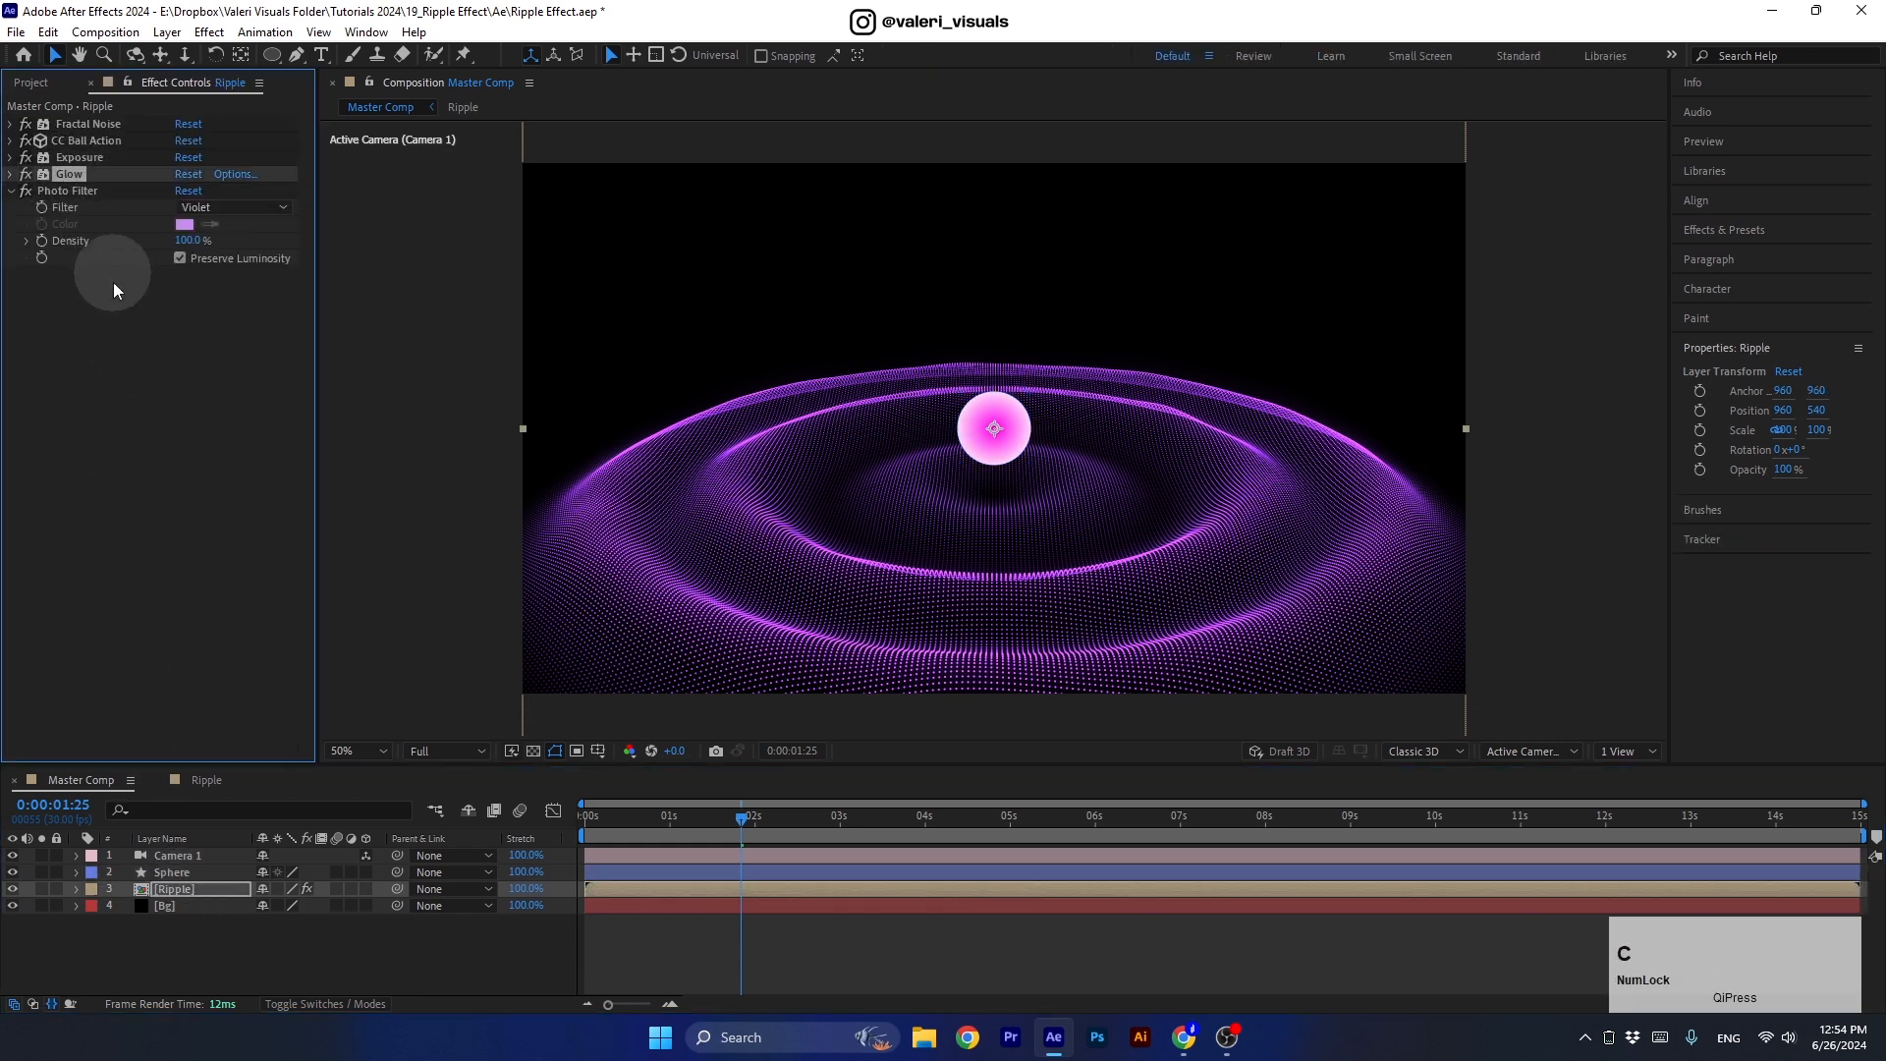
pyautogui.click(165, 873)
pyautogui.hotkey('ctrl', 'v')
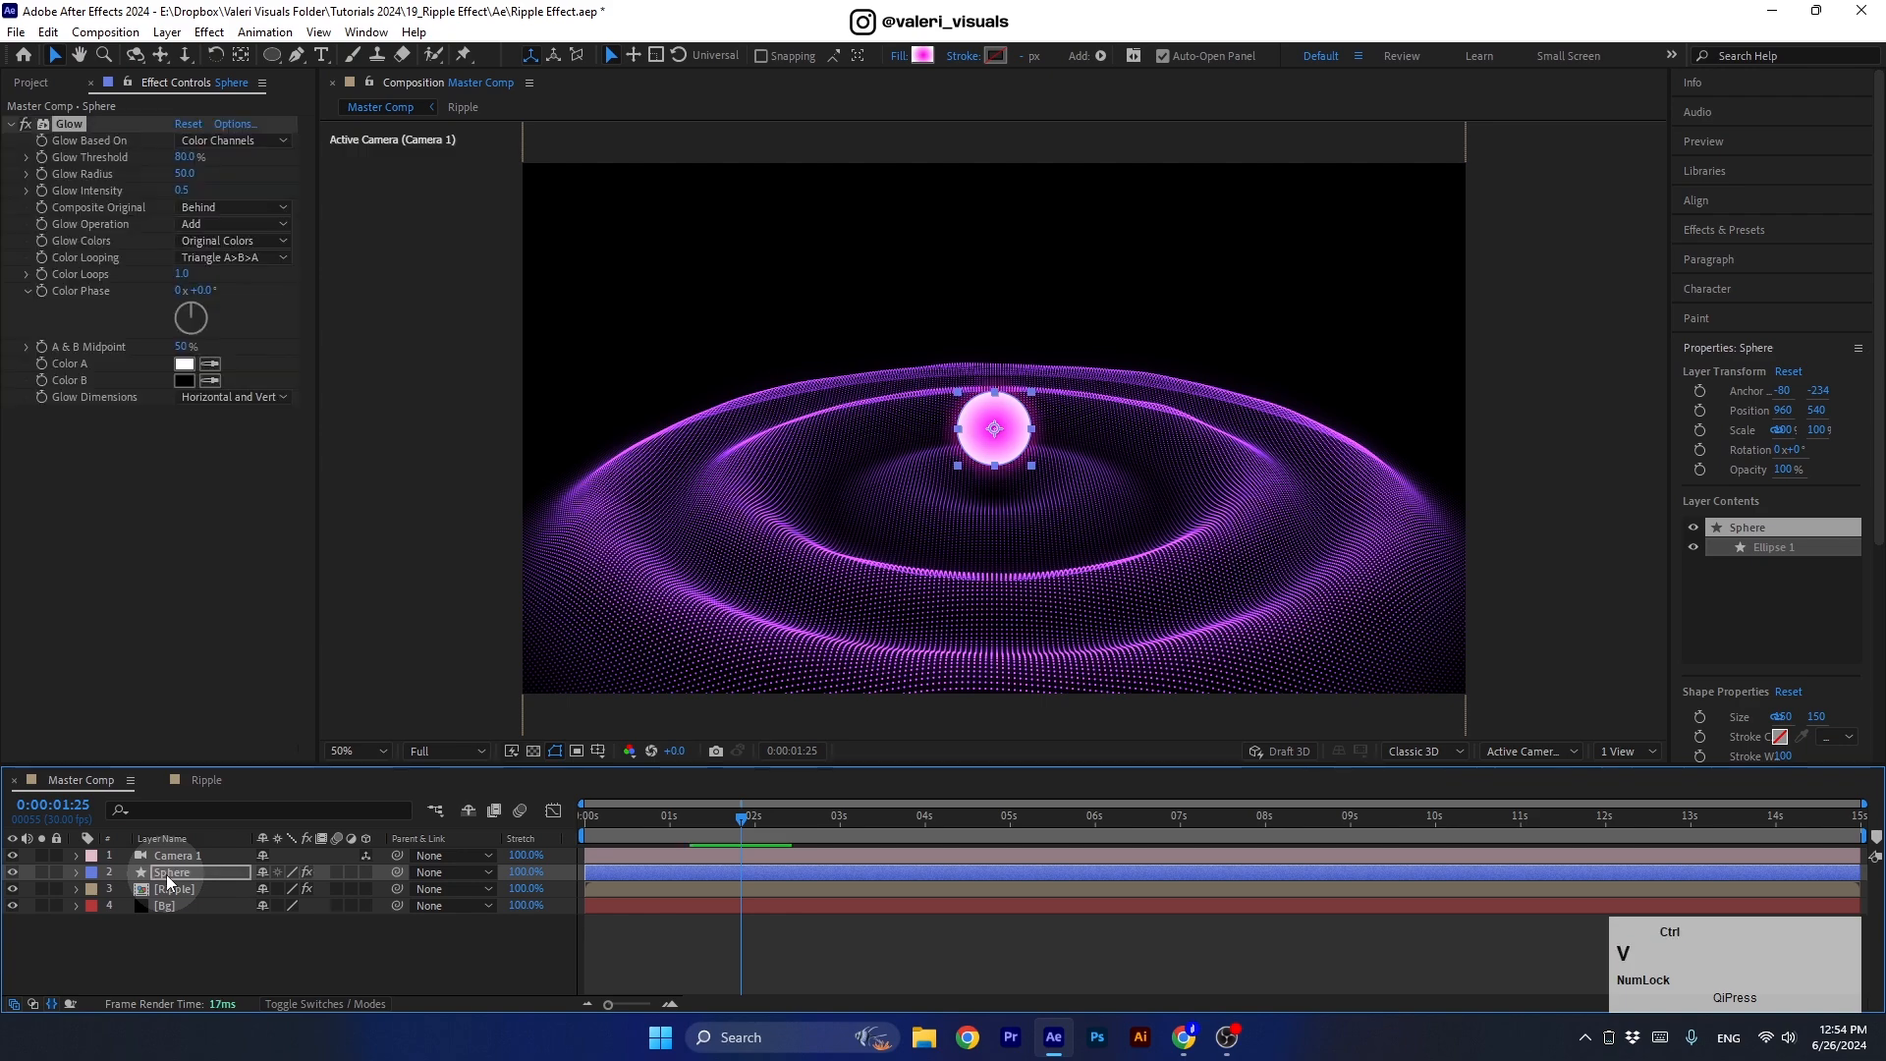
# Set the Sphere's Glow Threshold to 70% and Glow Radius to 60.
pyautogui.moveTo(185, 157)
pyautogui.mouseDown()
pyautogui.moveTo(138, 164)
pyautogui.moveTo(209, 177)
pyautogui.mouseUp()
pyautogui.click(183, 158)
pyautogui.write('70')
pyautogui.press('Return')
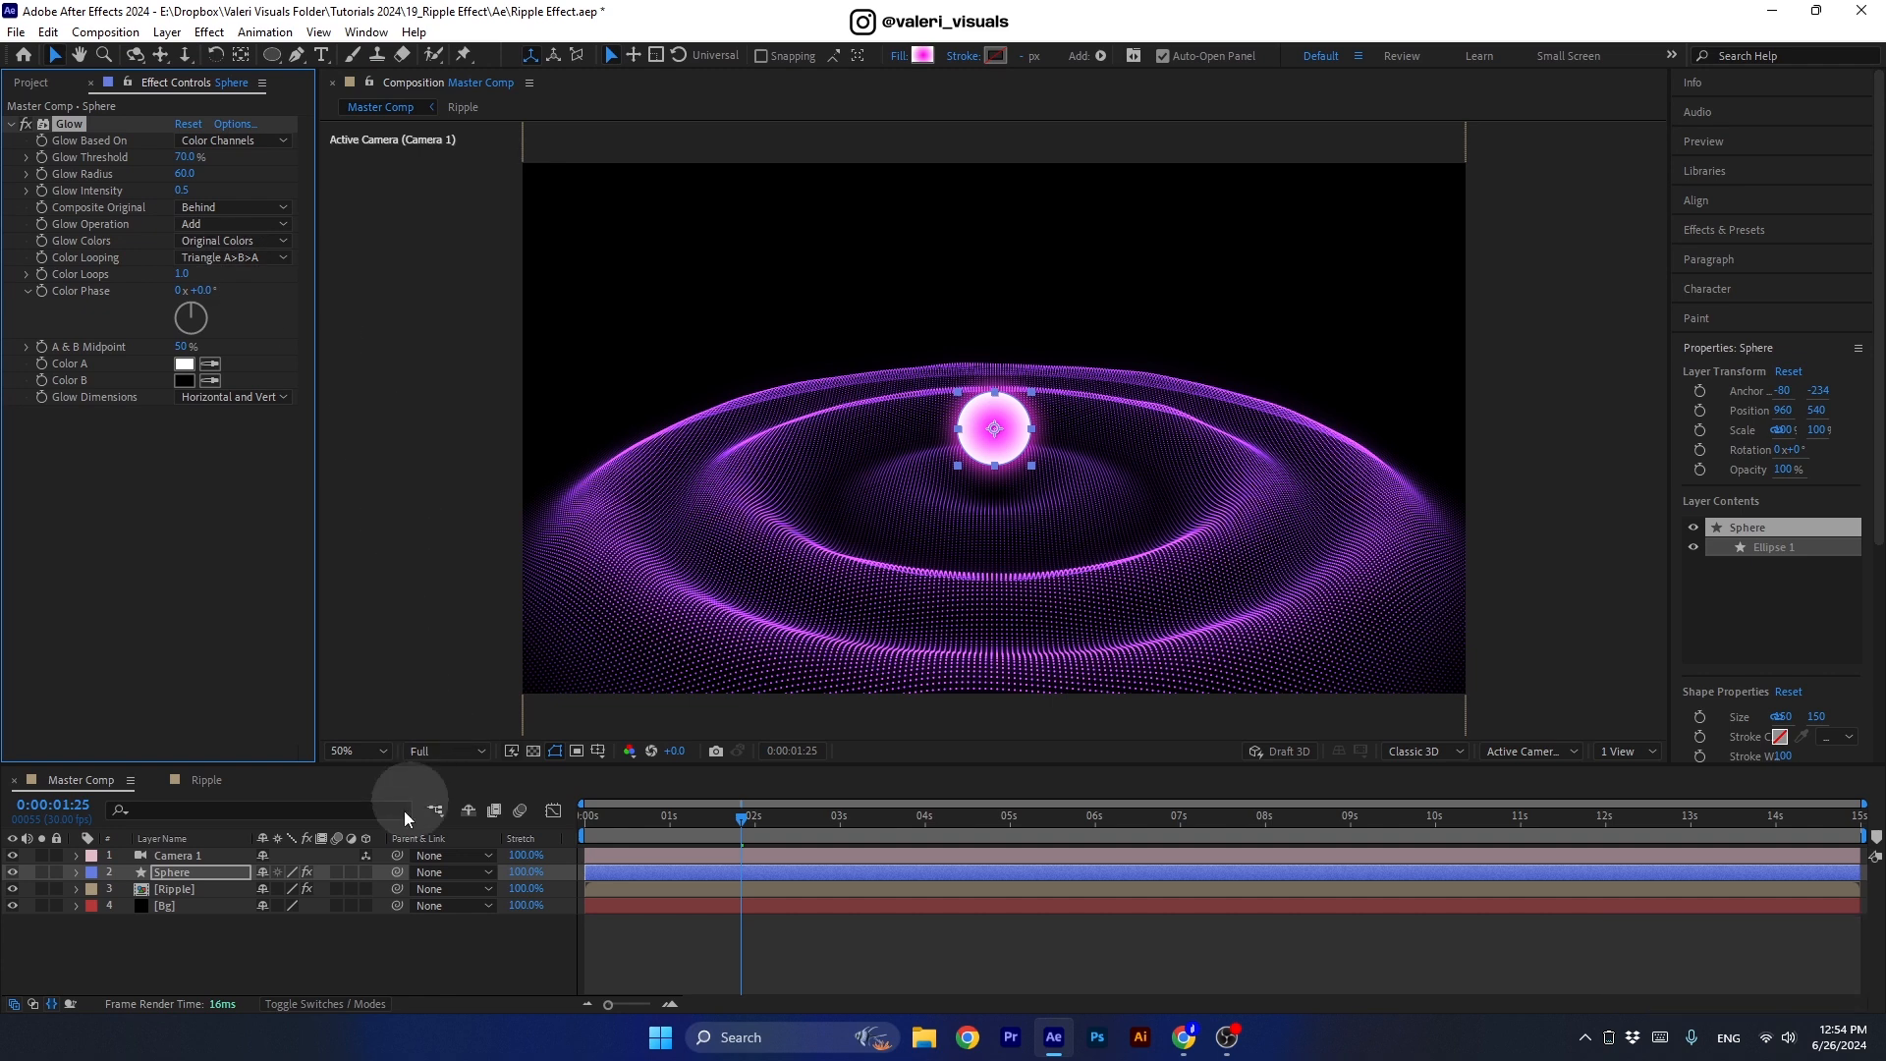
# Lower the Sphere straight down into the middle of the ripple, to position 960, 594.
pyautogui.click(191, 873)
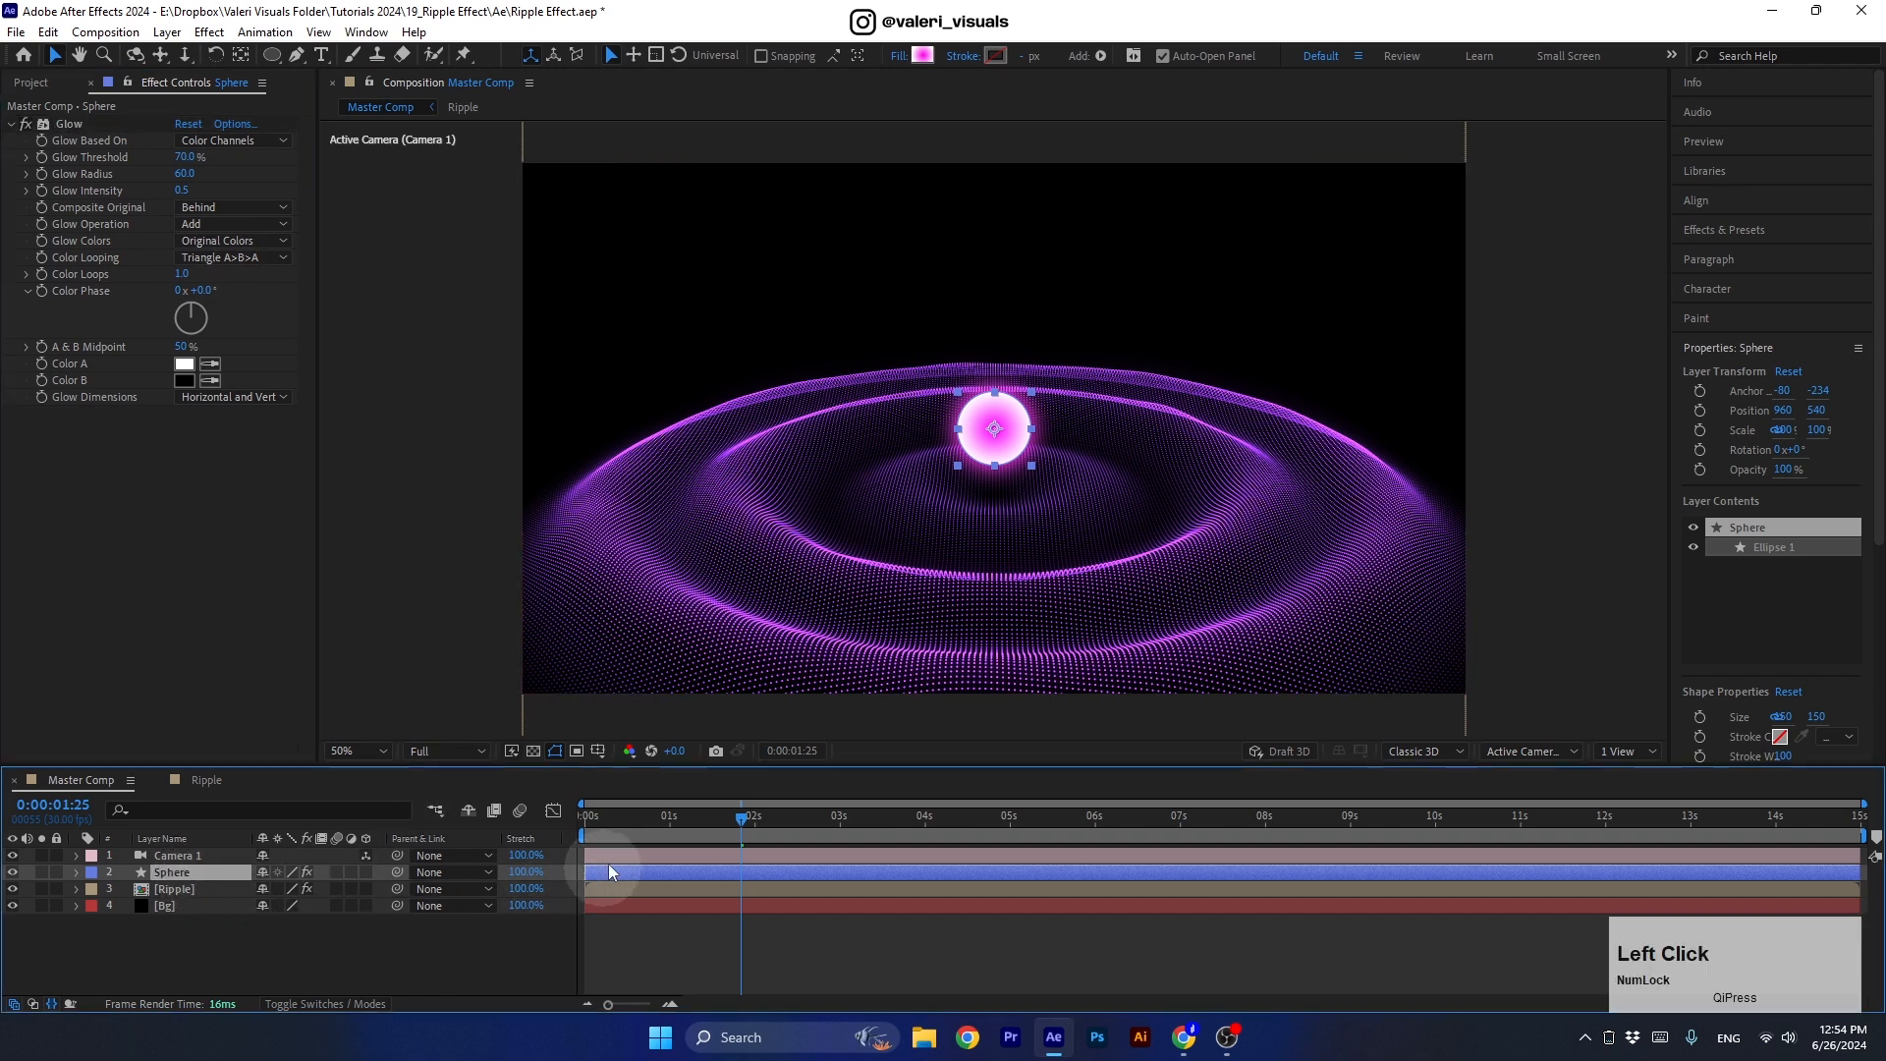
pyautogui.moveTo(677, 819); pyautogui.dragTo(741, 839)
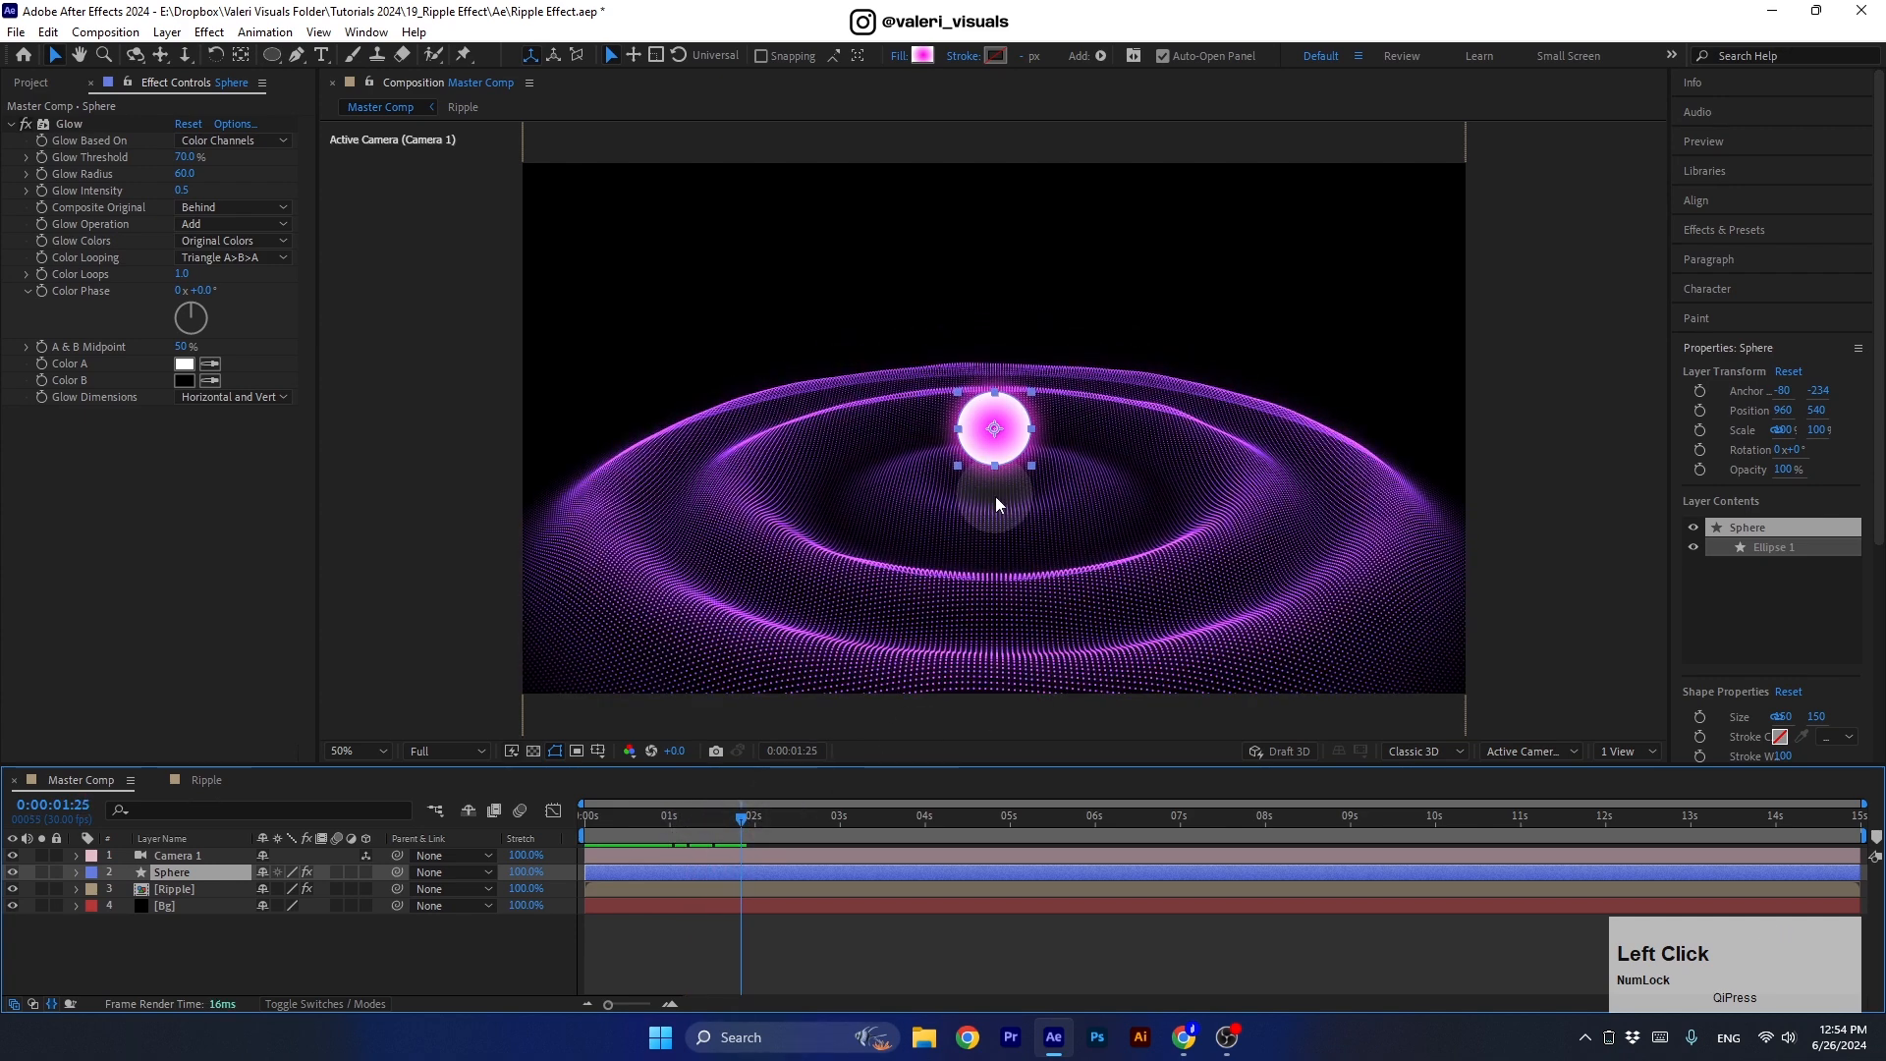
pyautogui.scroll(2, 996, 505)
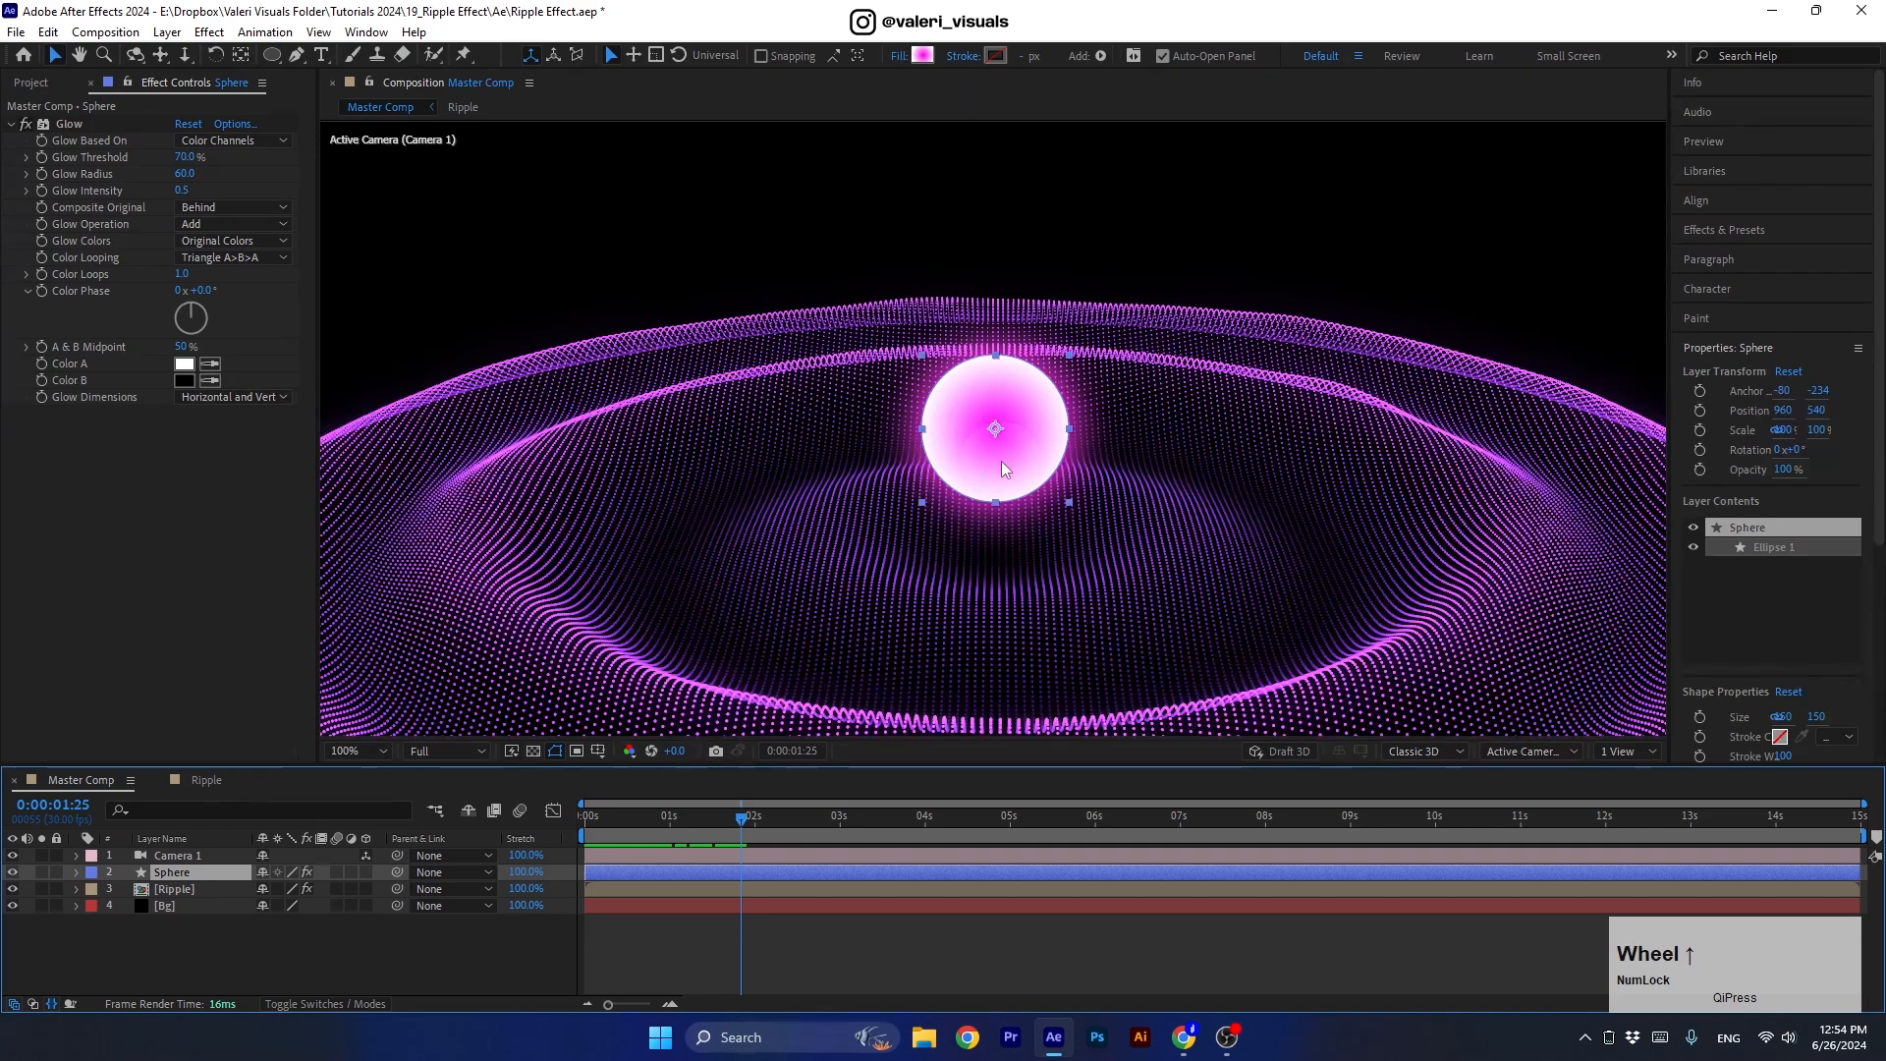
pyautogui.moveTo(1004, 464); pyautogui.dragTo(1004, 519)
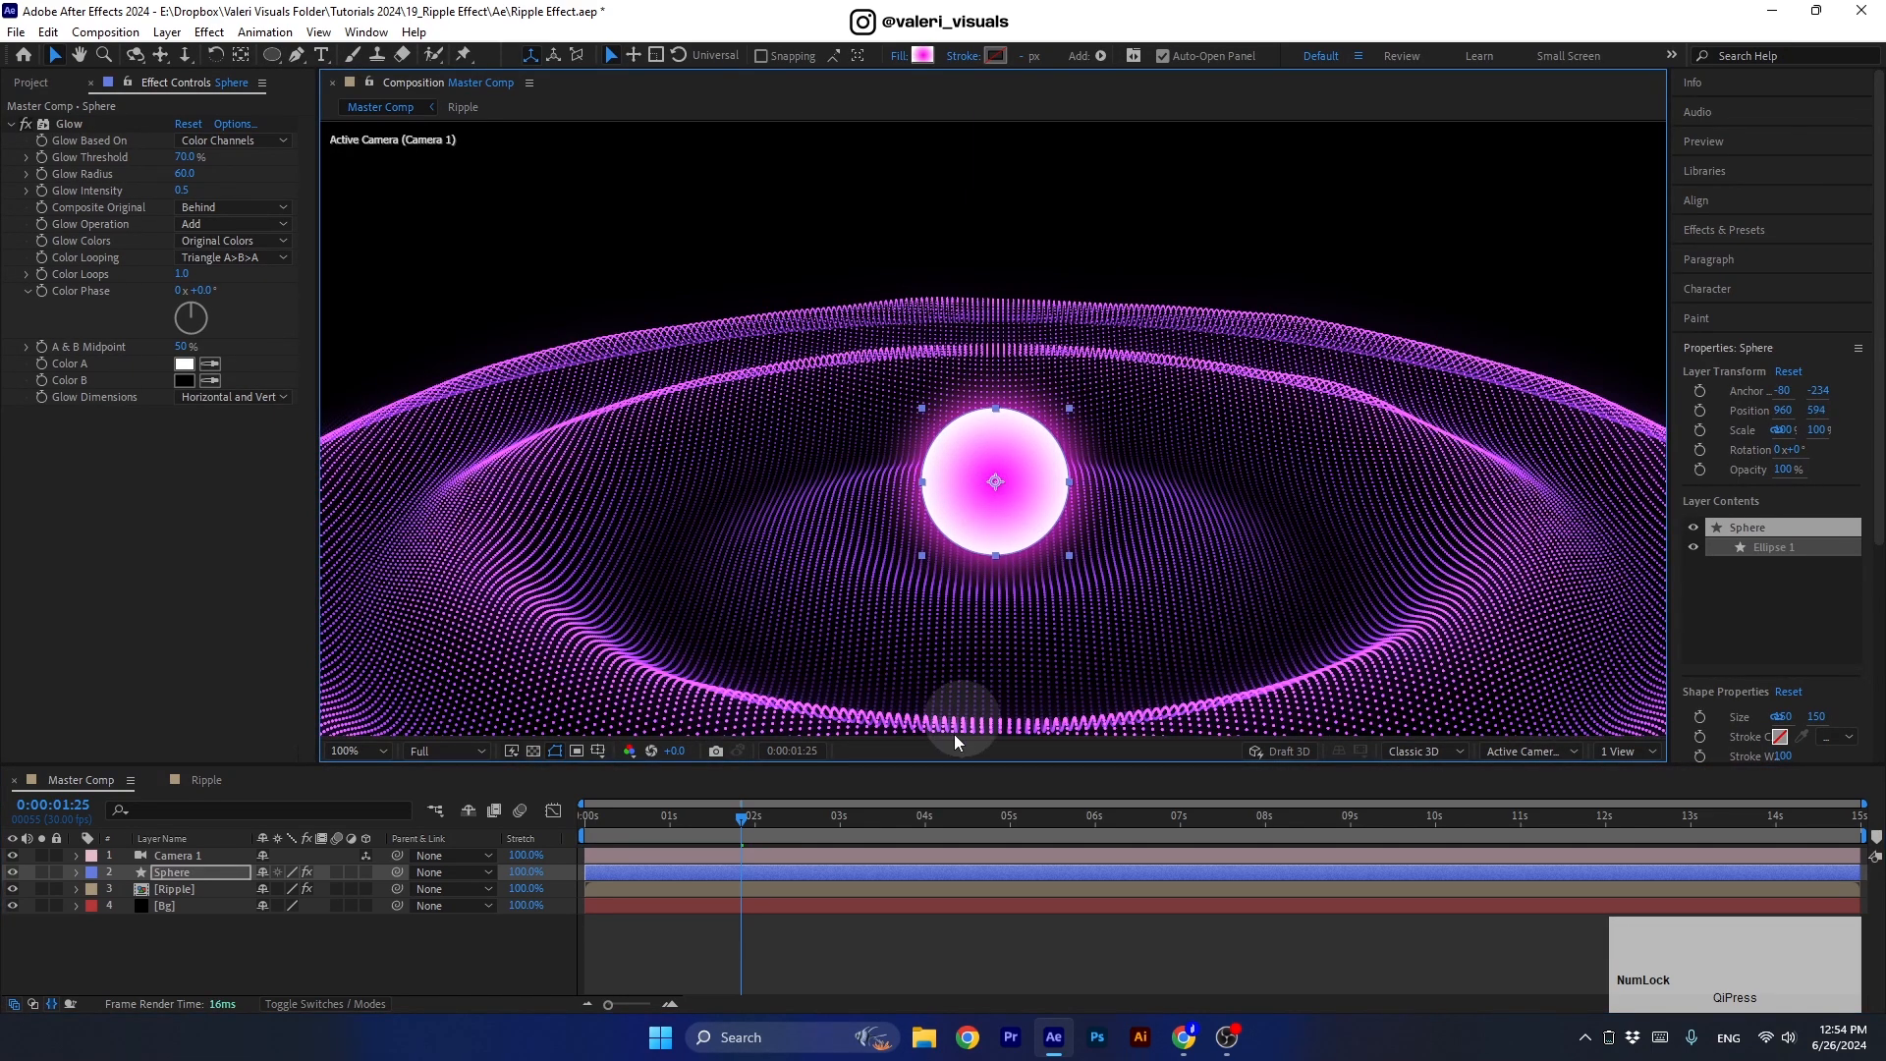
# Check the first ring's start in the Ripple comp, and set a Position keyframe on the Sphere at 0:00:01:00 in Master Comp.
pyautogui.moveTo(742, 819); pyautogui.dragTo(671, 845)
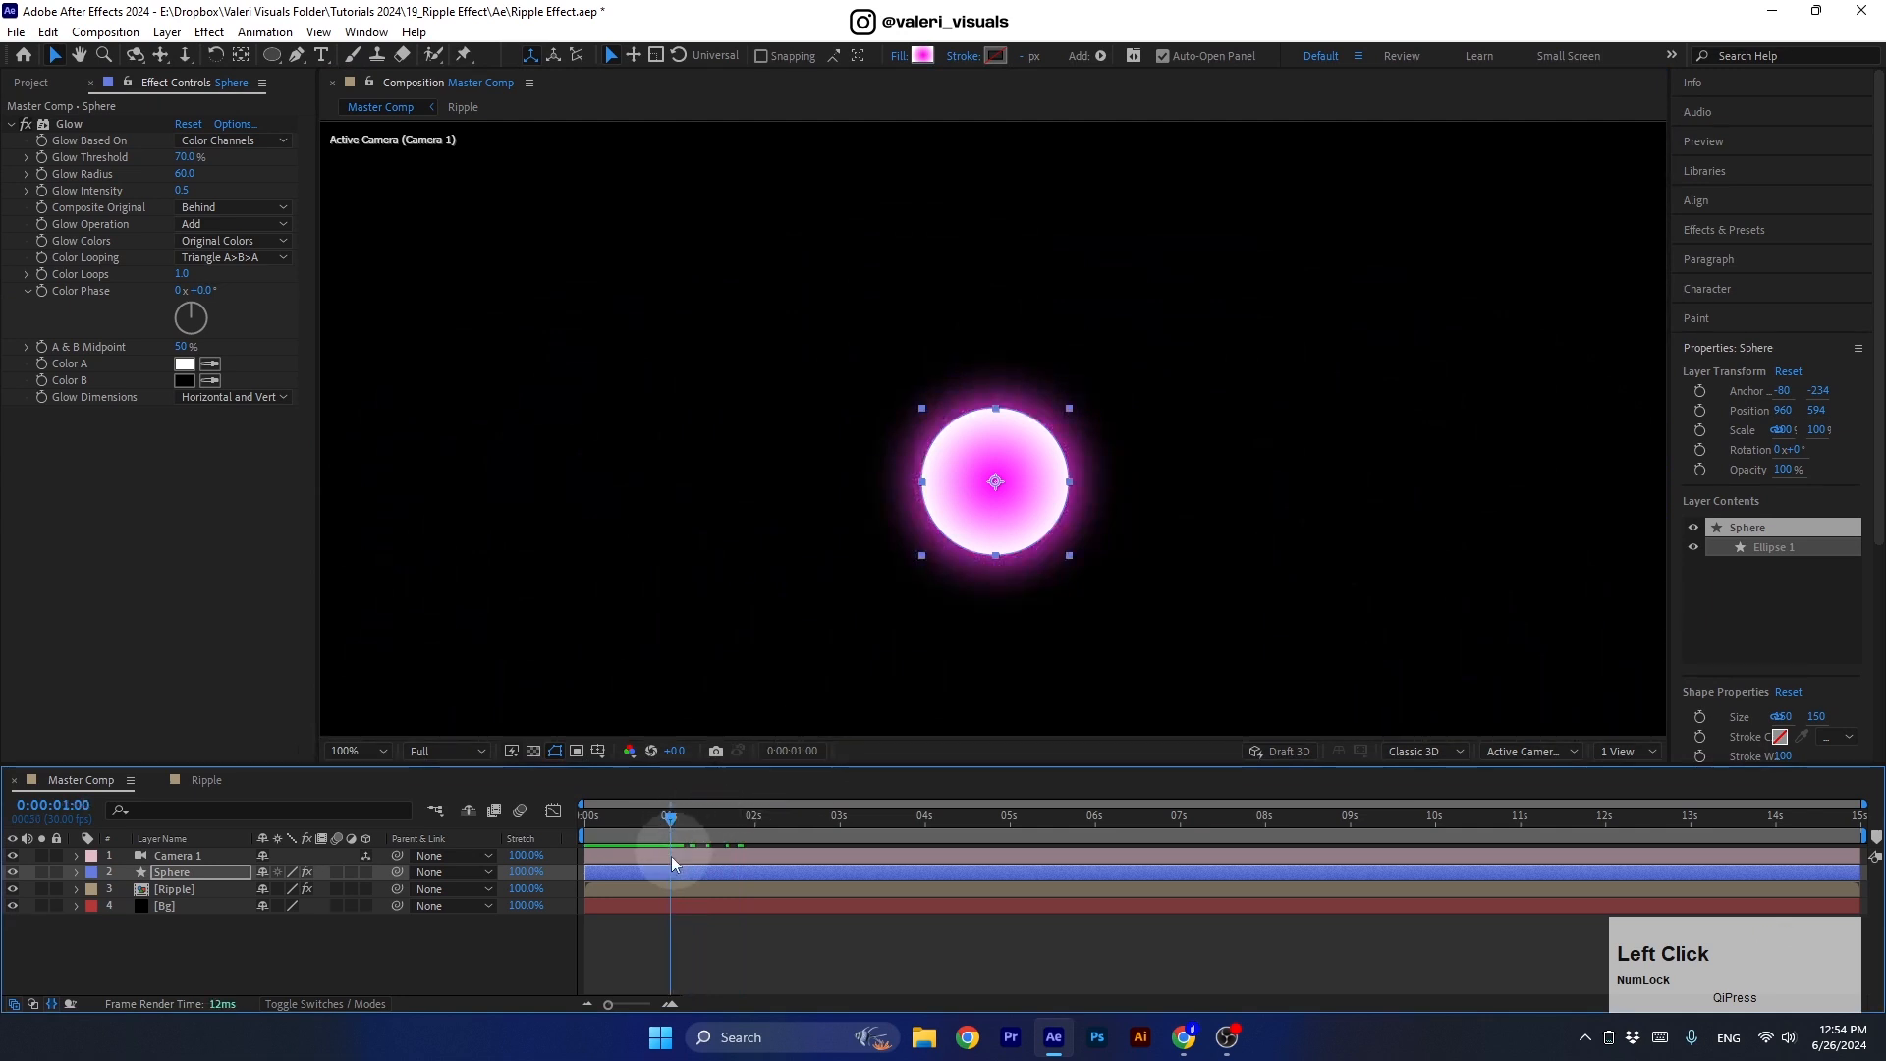
pyautogui.doubleClick(663, 888)
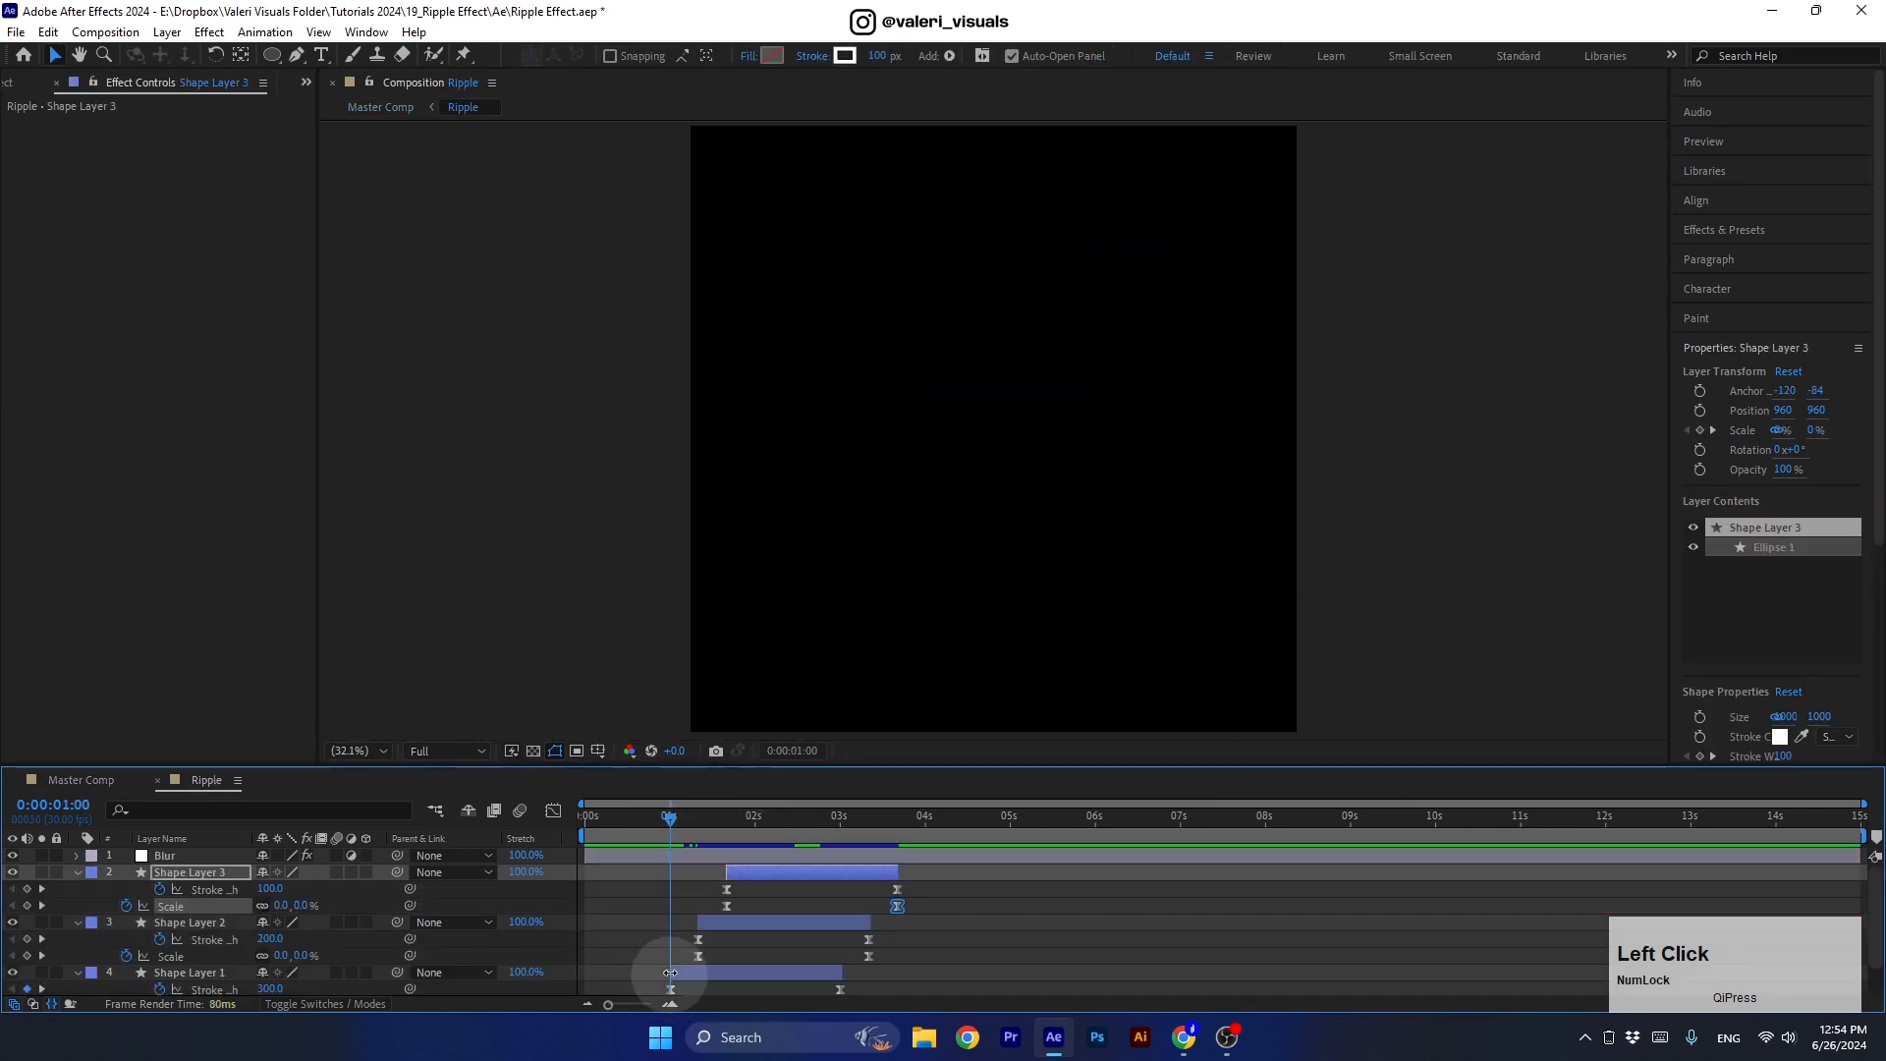
pyautogui.click(90, 778)
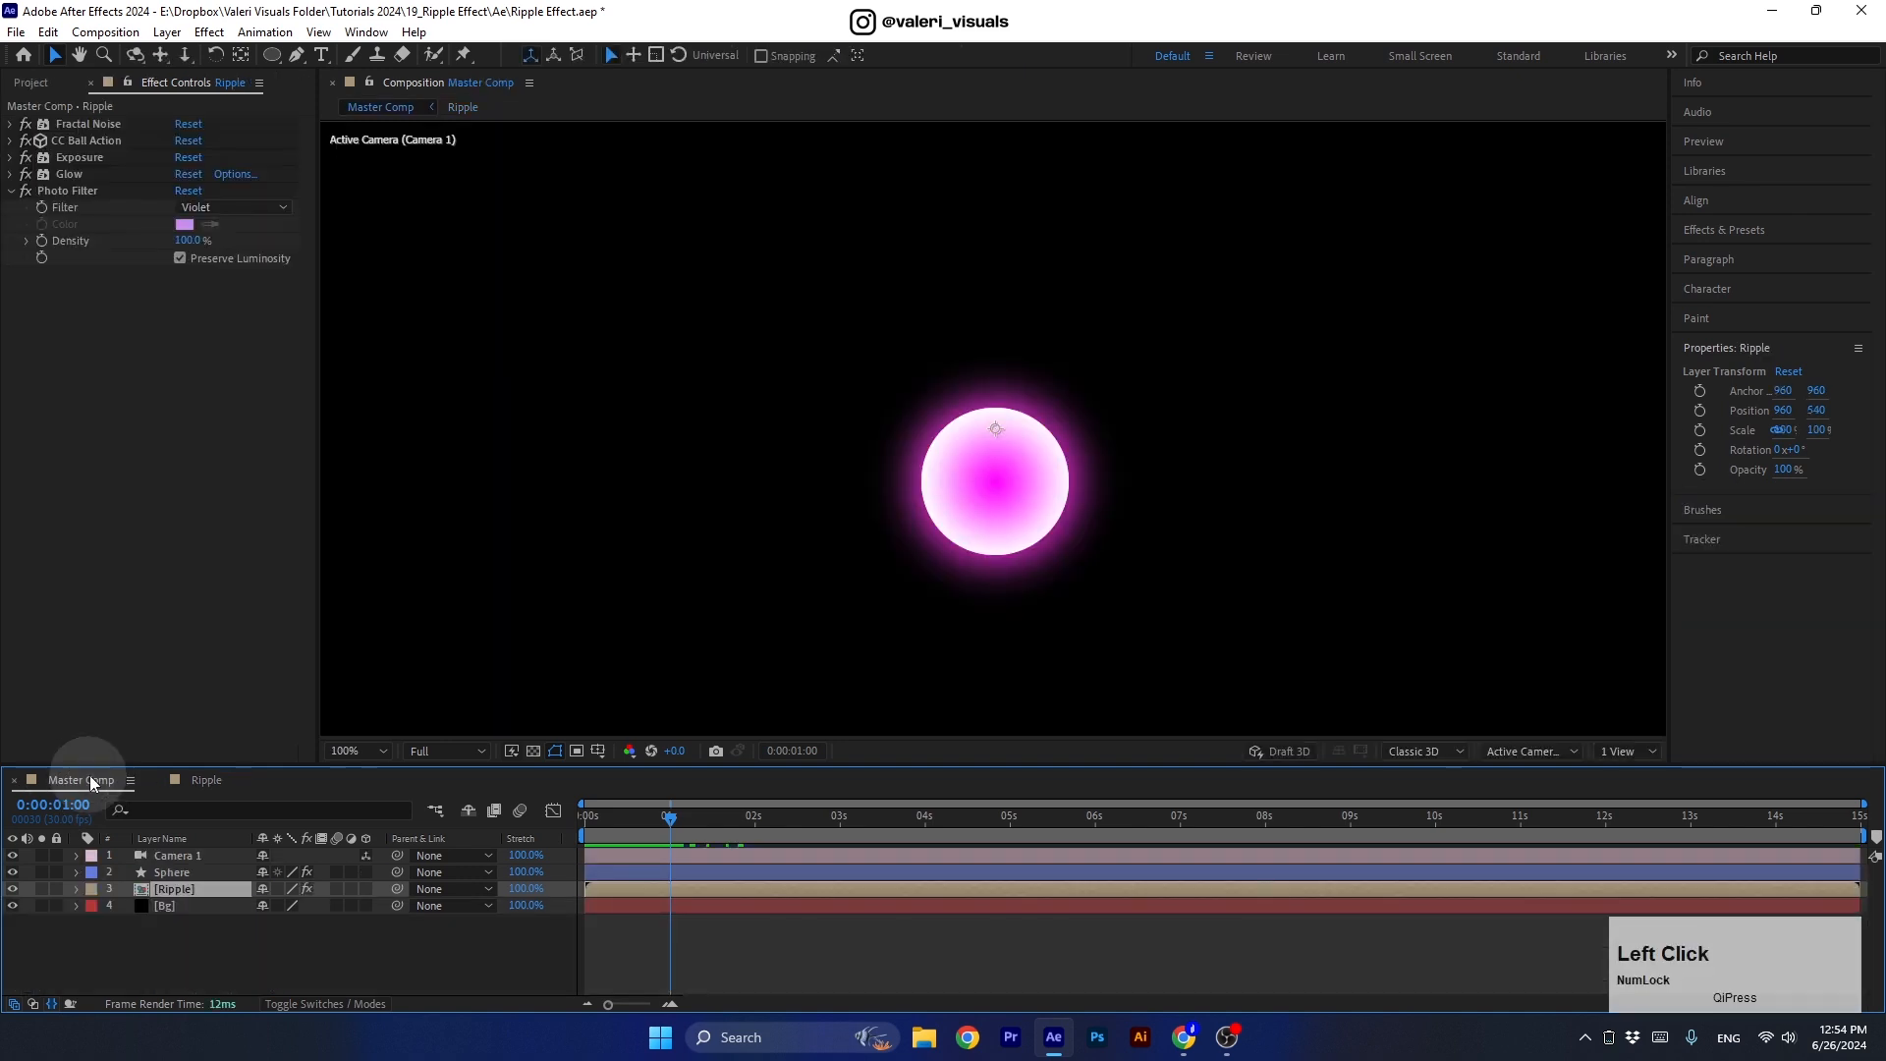
pyautogui.click(179, 870)
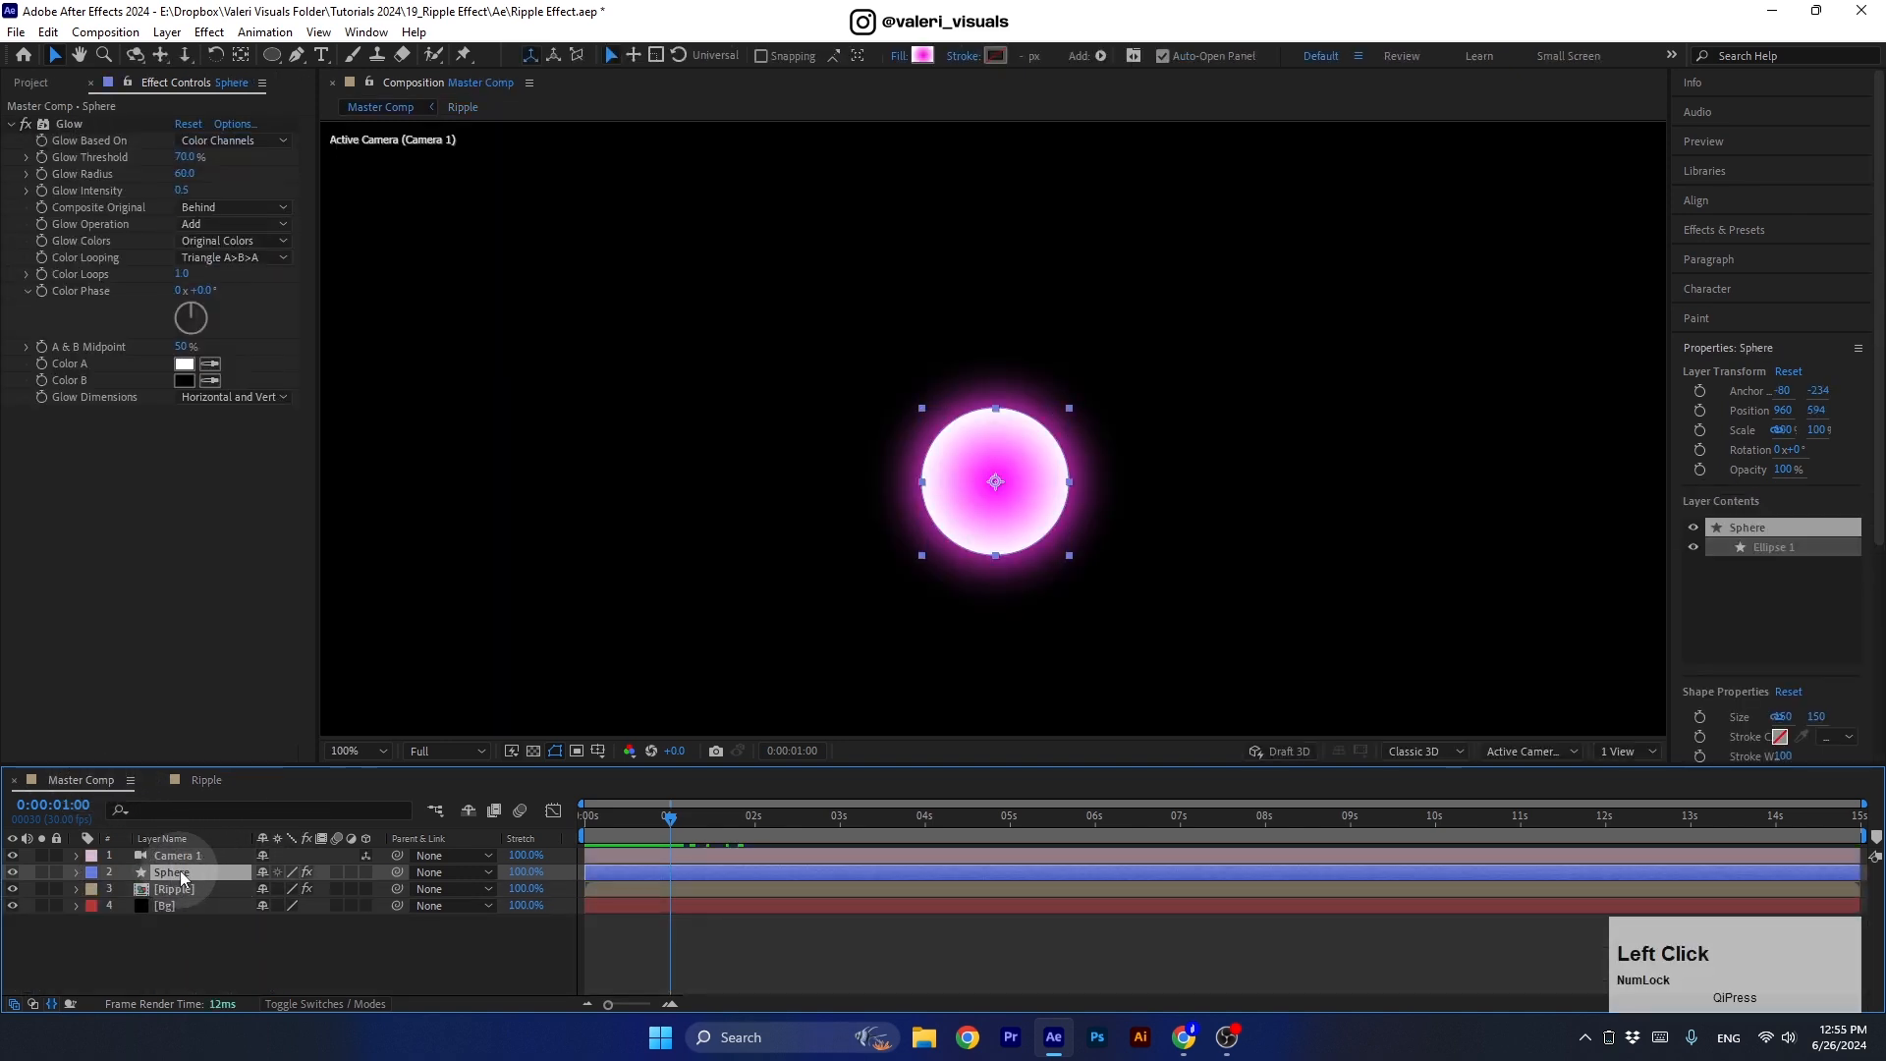
pyautogui.press('p')
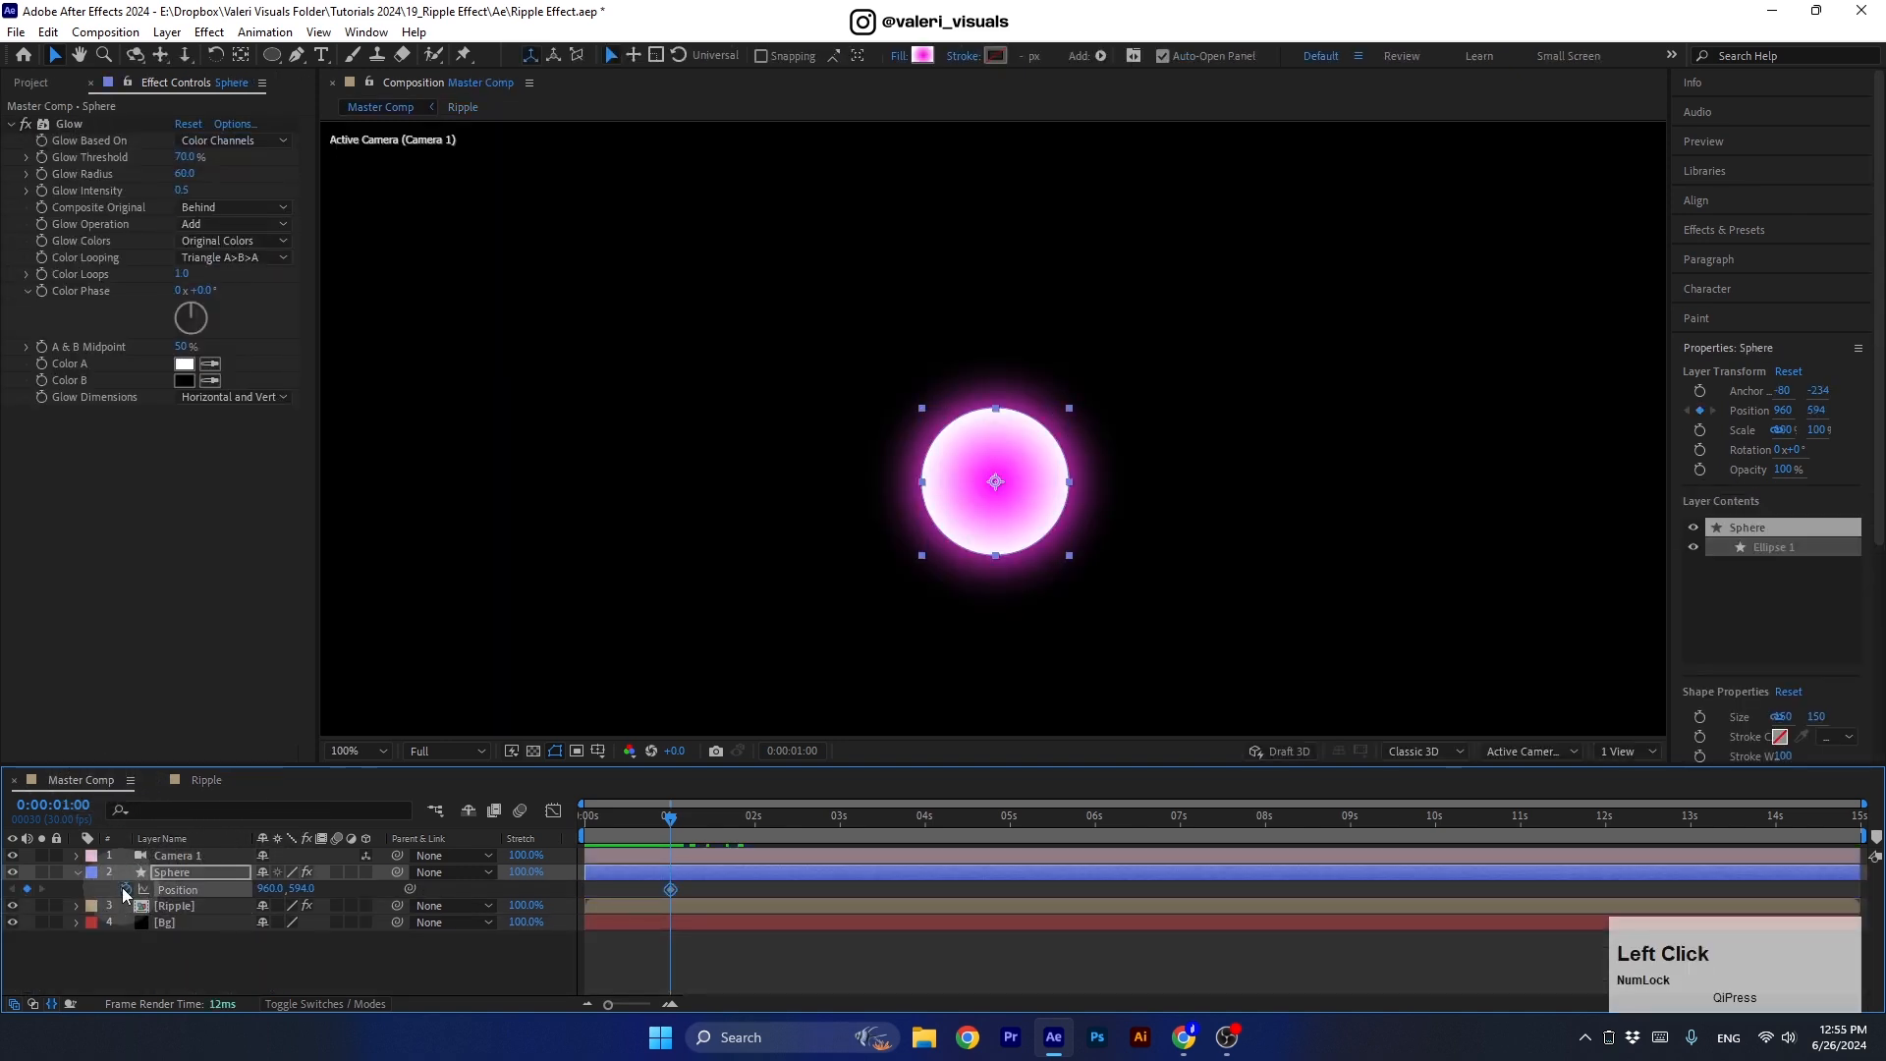
# Add Position keyframes with the same value to the Sphere at 0:00:01:10 and 0:00:01:20.
pyautogui.click(672, 820)
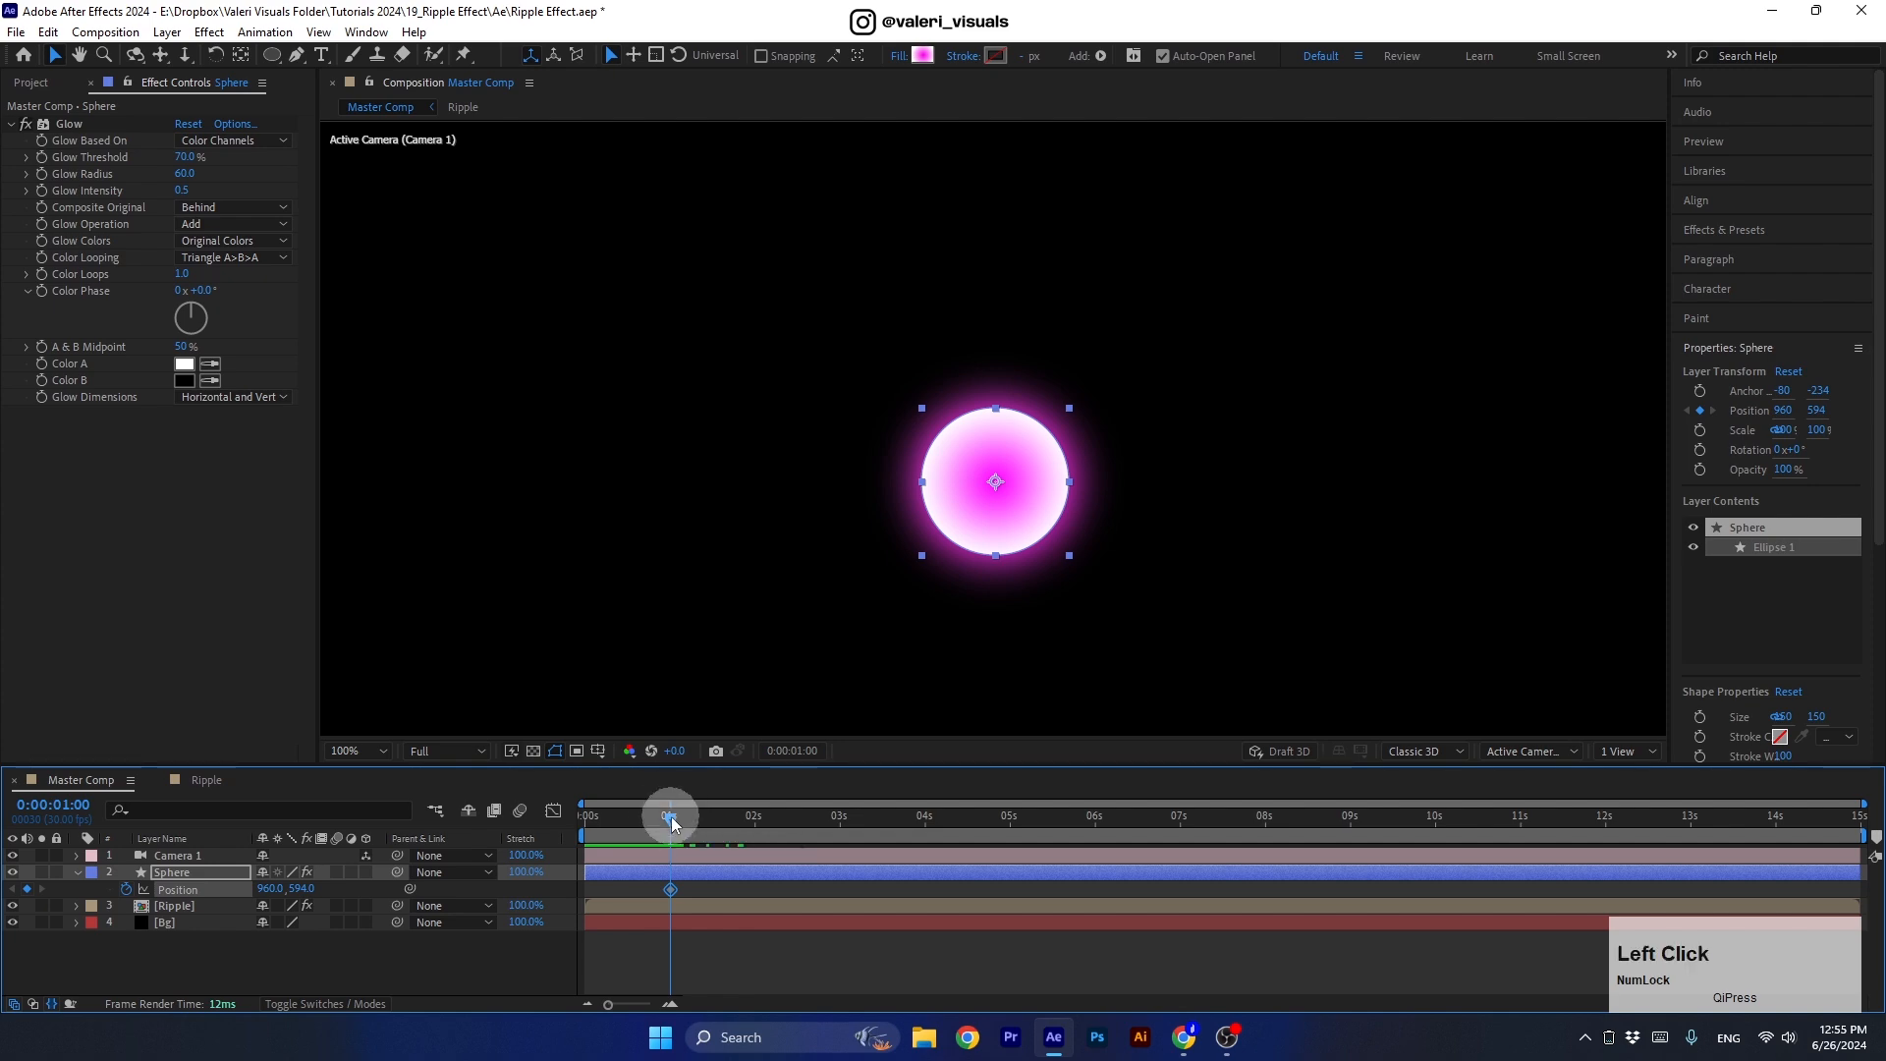
pyautogui.moveTo(672, 820); pyautogui.dragTo(698, 817)
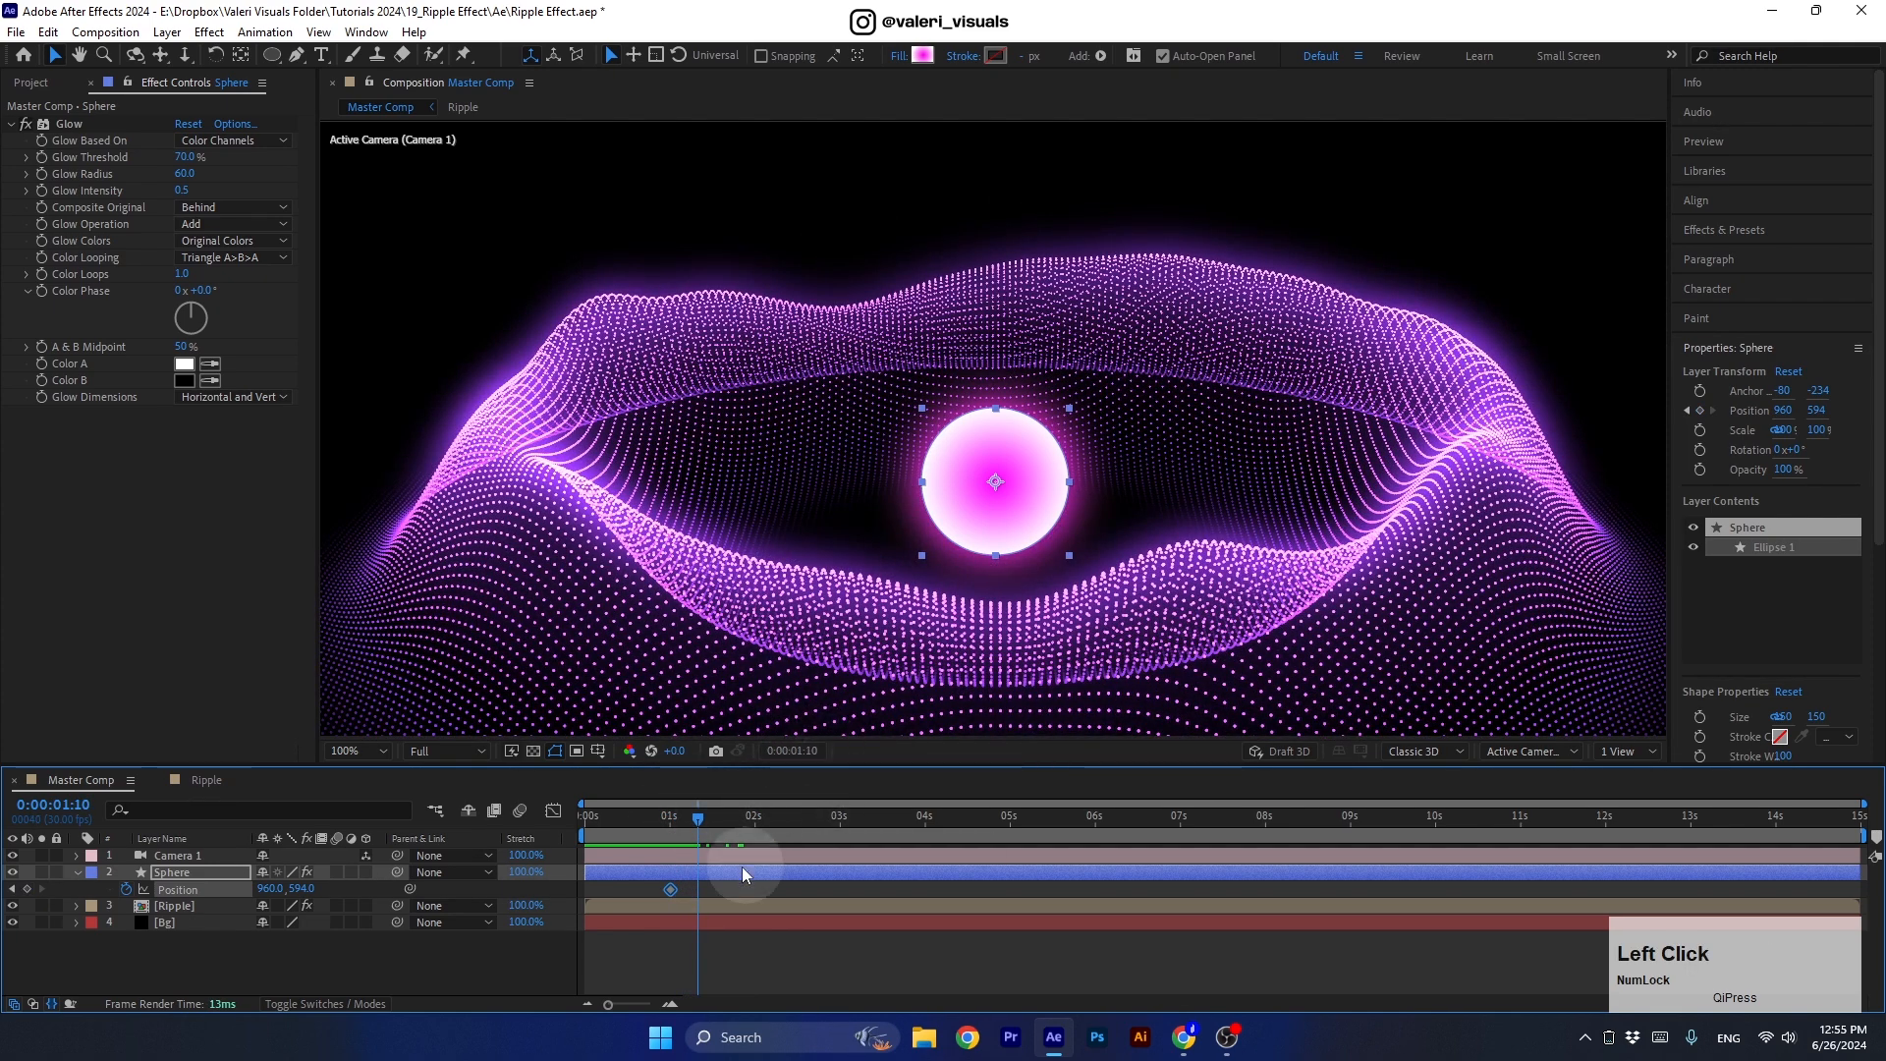
pyautogui.click(26, 889)
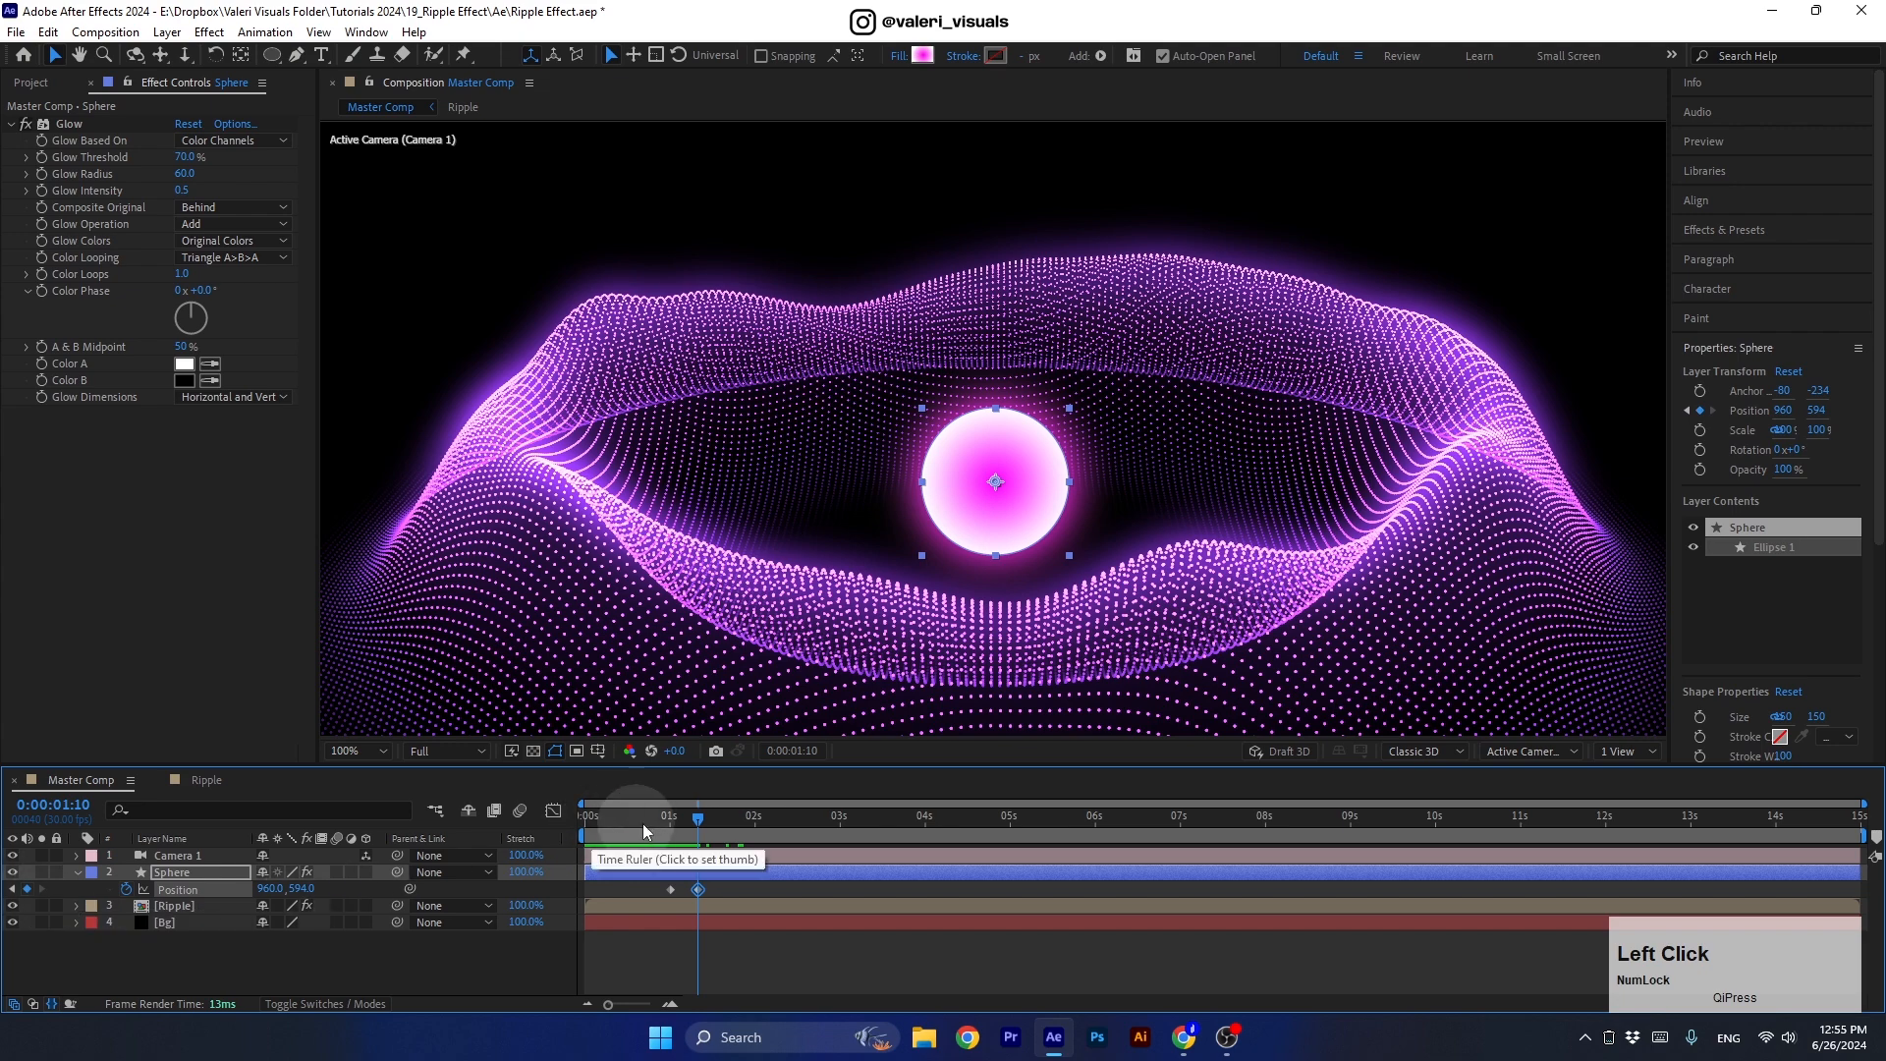
pyautogui.moveTo(697, 819); pyautogui.dragTo(727, 819)
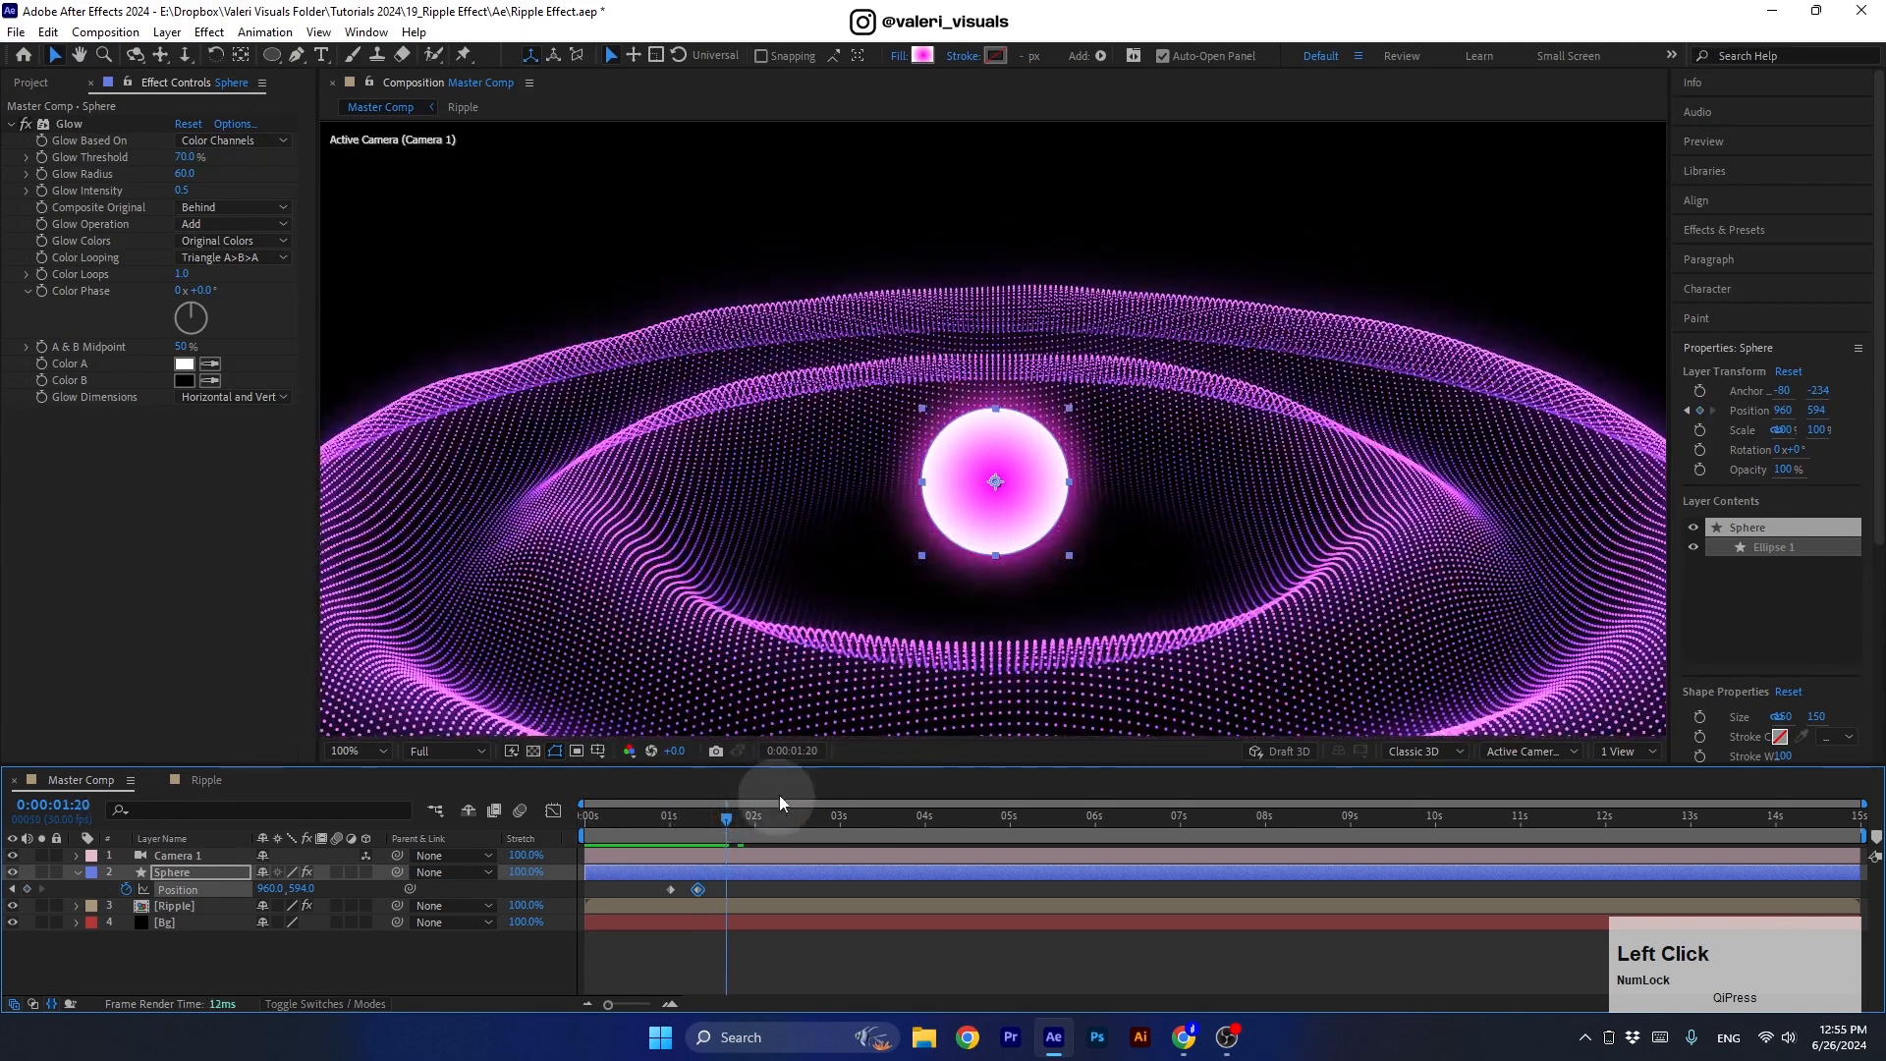
pyautogui.click(26, 888)
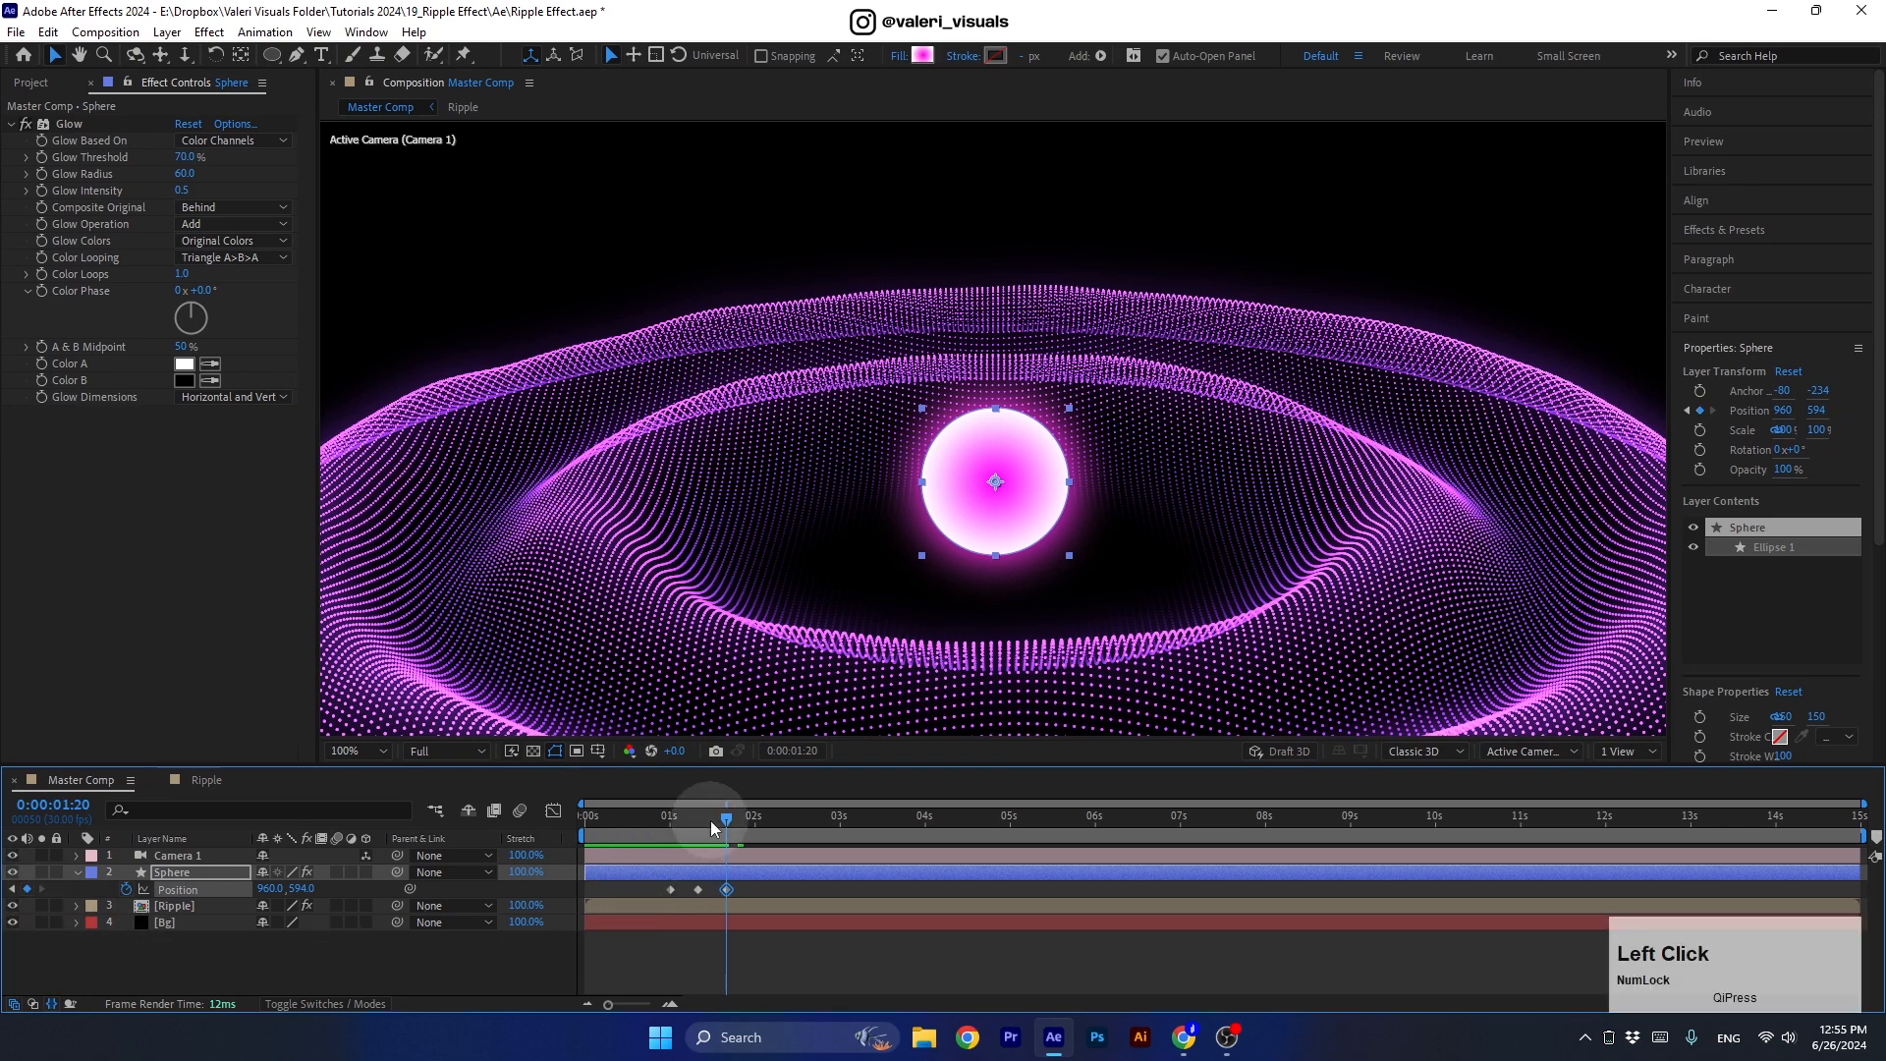
# At 0:00:00:00, move the Sphere straight up out of frame to position 960, -118, and scrub its drop to 0:00:01:00.
pyautogui.moveTo(711, 821); pyautogui.dragTo(664, 824)
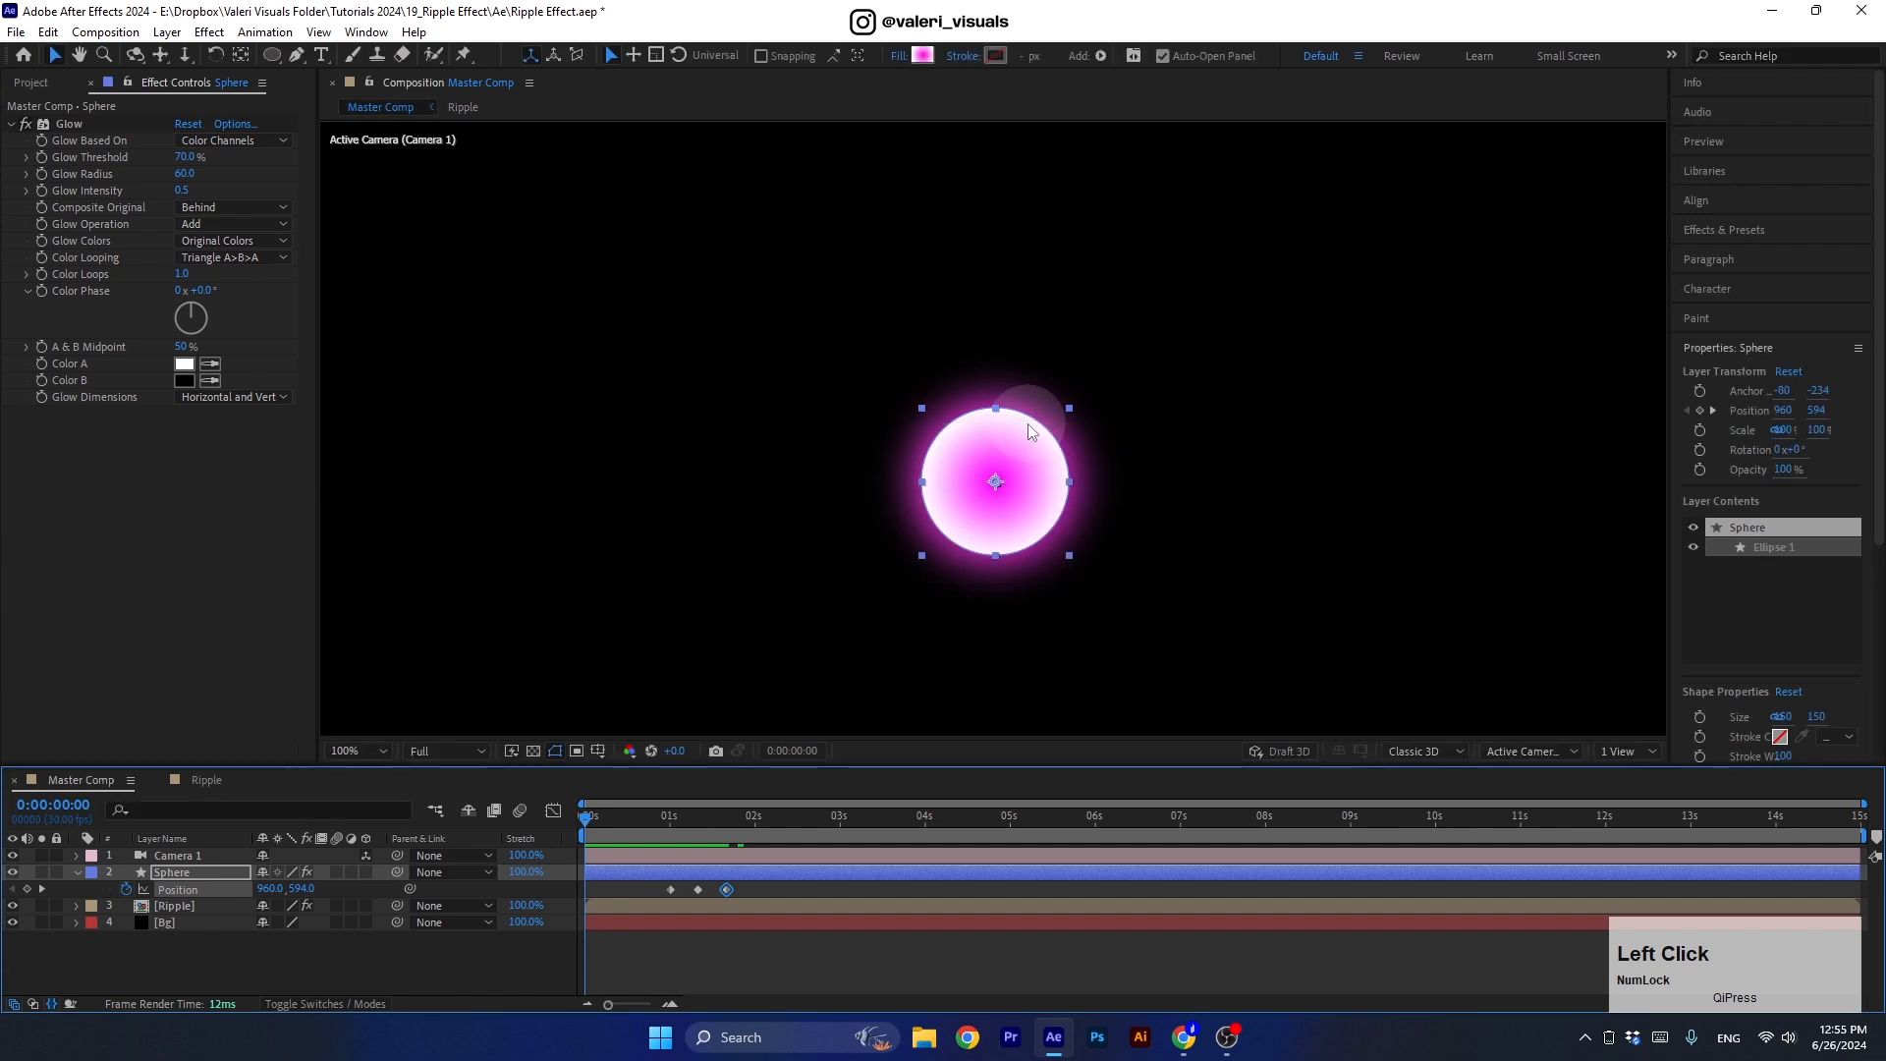
pyautogui.scroll(-2, 990, 482)
pyautogui.moveTo(991, 482); pyautogui.dragTo(987, 137)
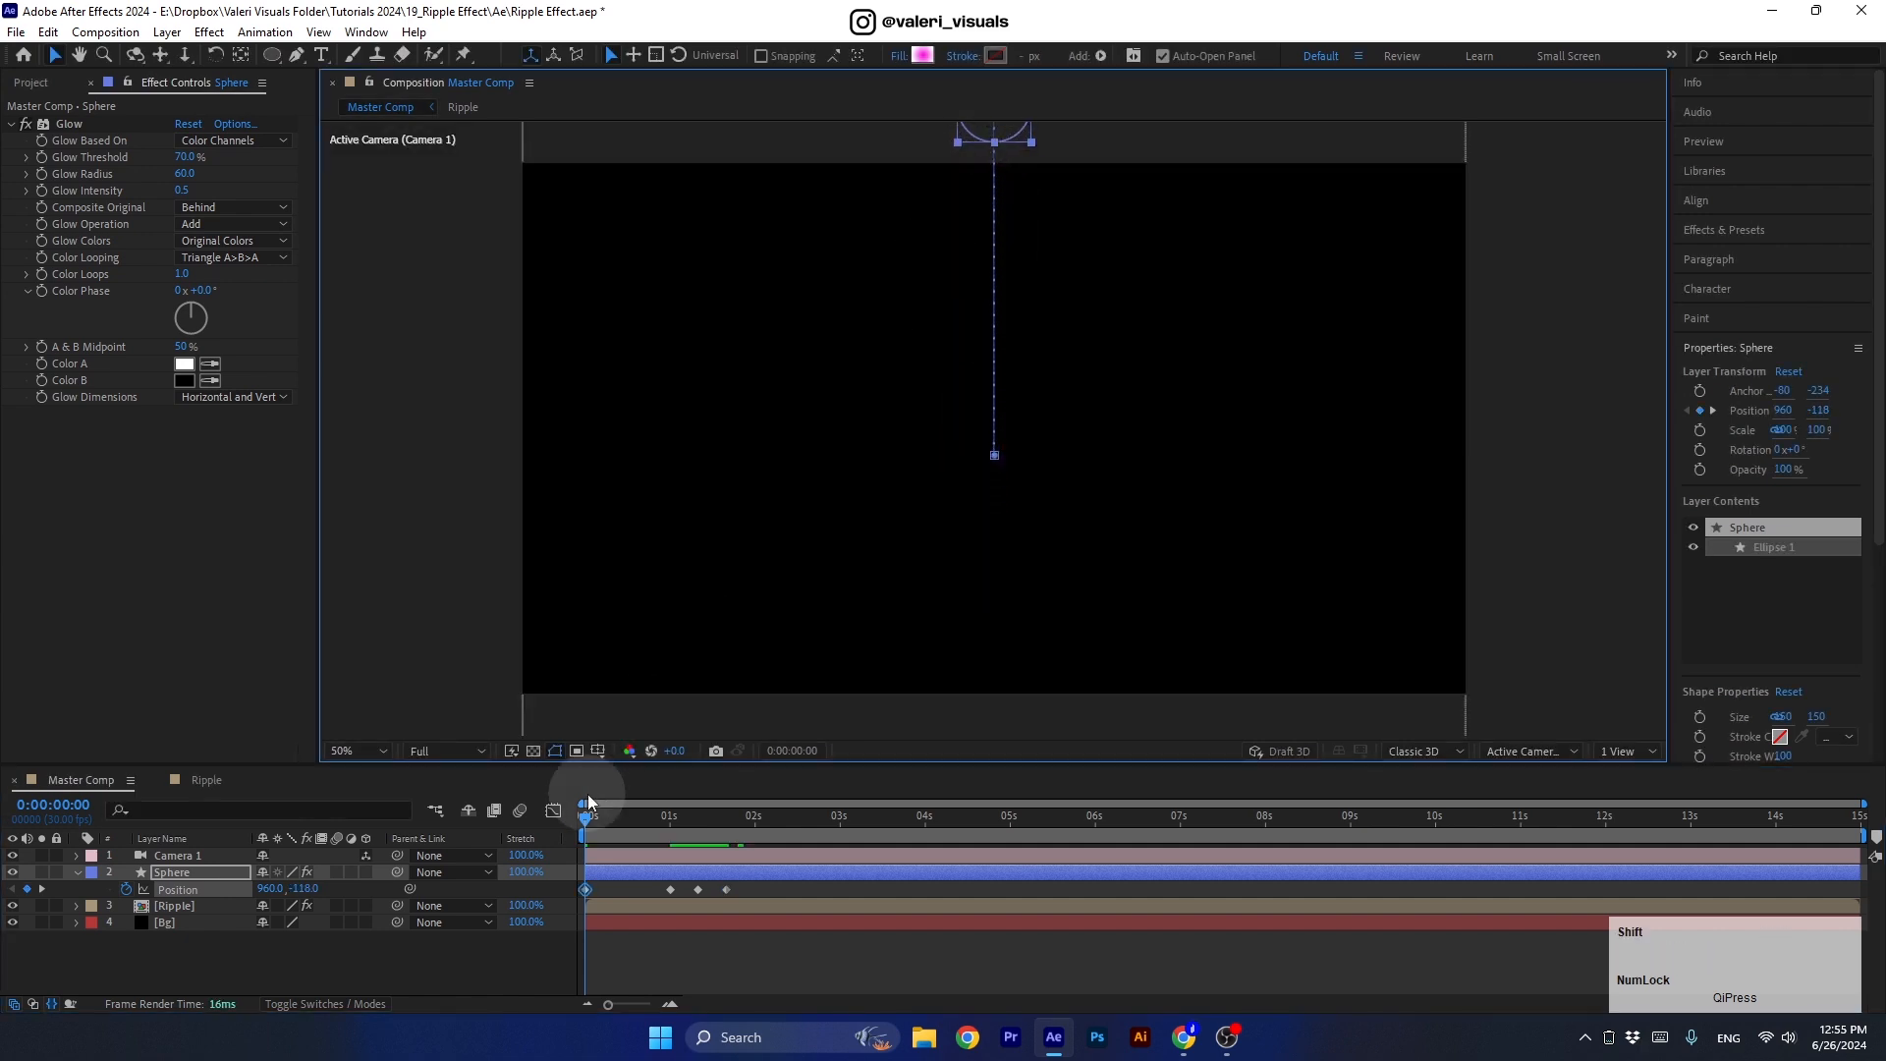
pyautogui.moveTo(589, 814); pyautogui.dragTo(670, 843)
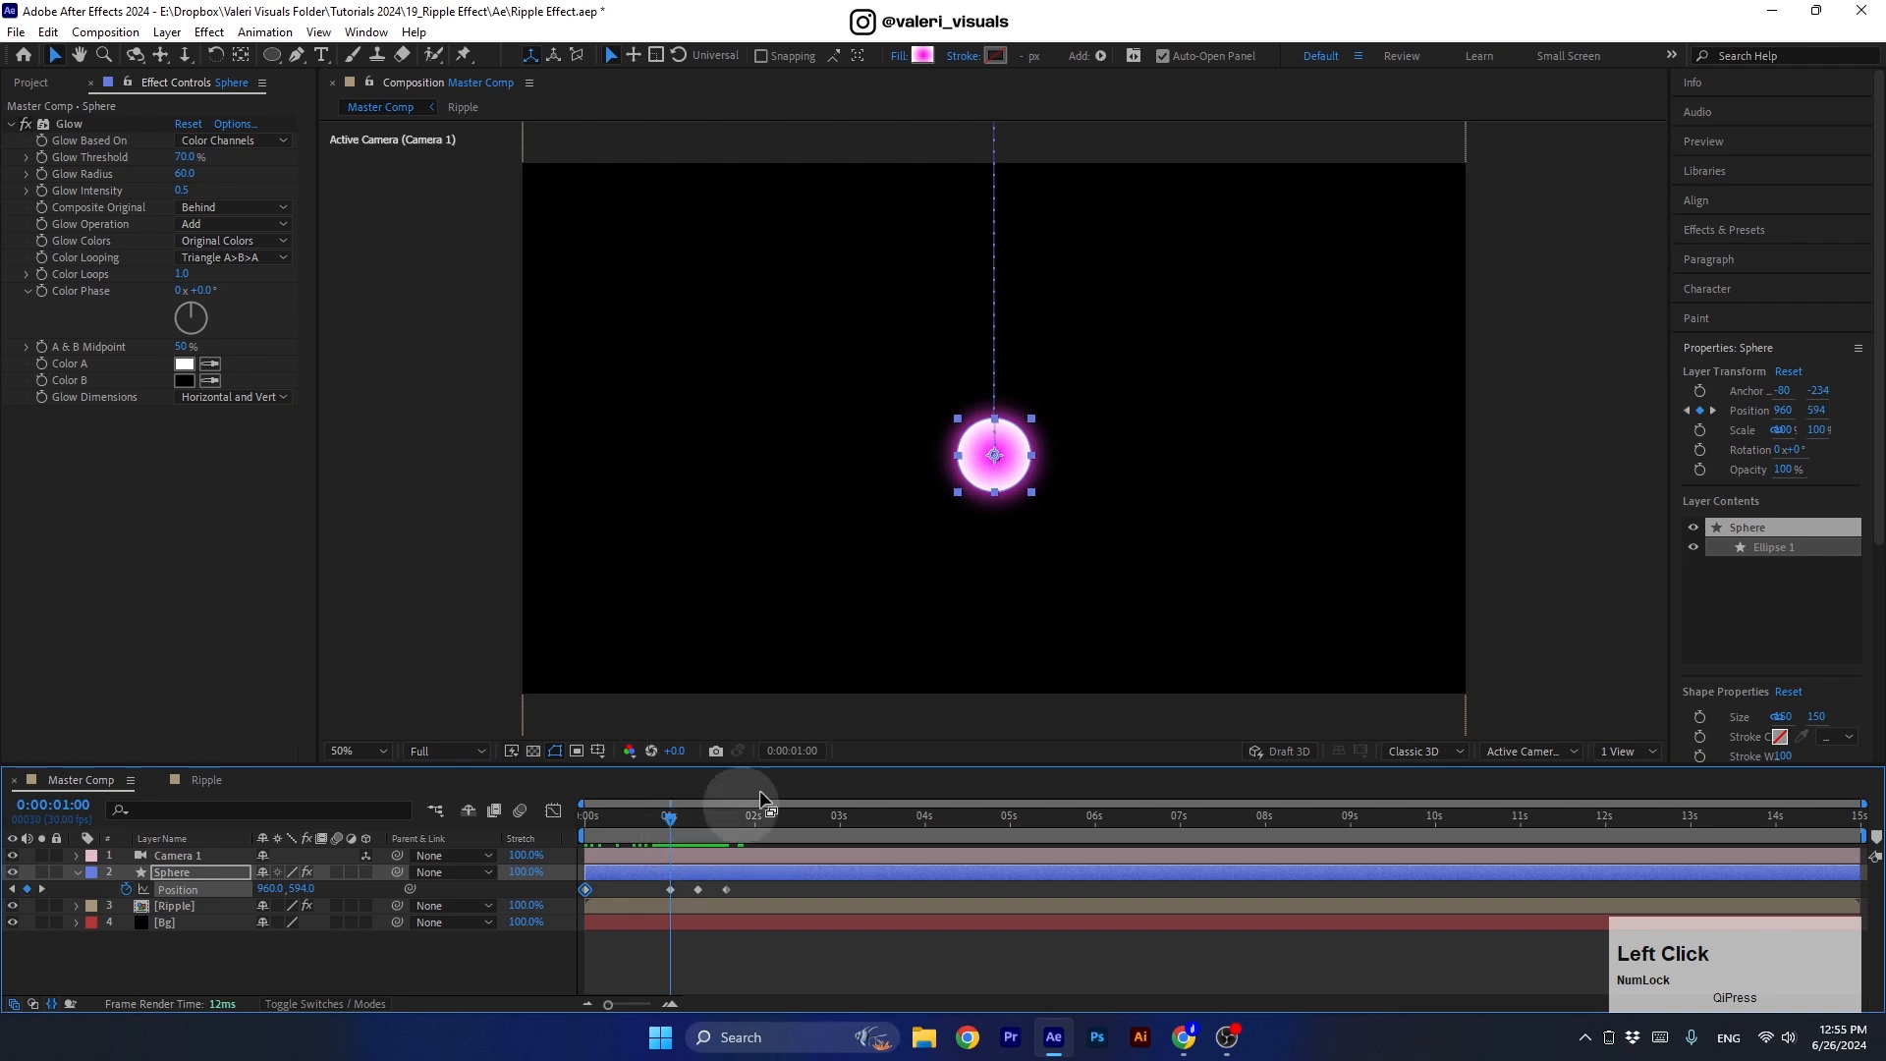
# Raise the Sphere straight up to position 960, 385 at 0:00:01:05 and to 960, 510 at 0:00:01:15.
pyautogui.scroll(2, 993, 587)
pyautogui.moveTo(670, 814); pyautogui.dragTo(684, 815)
pyautogui.moveTo(999, 548); pyautogui.dragTo(998, 342)
pyautogui.moveTo(685, 817); pyautogui.dragTo(713, 819)
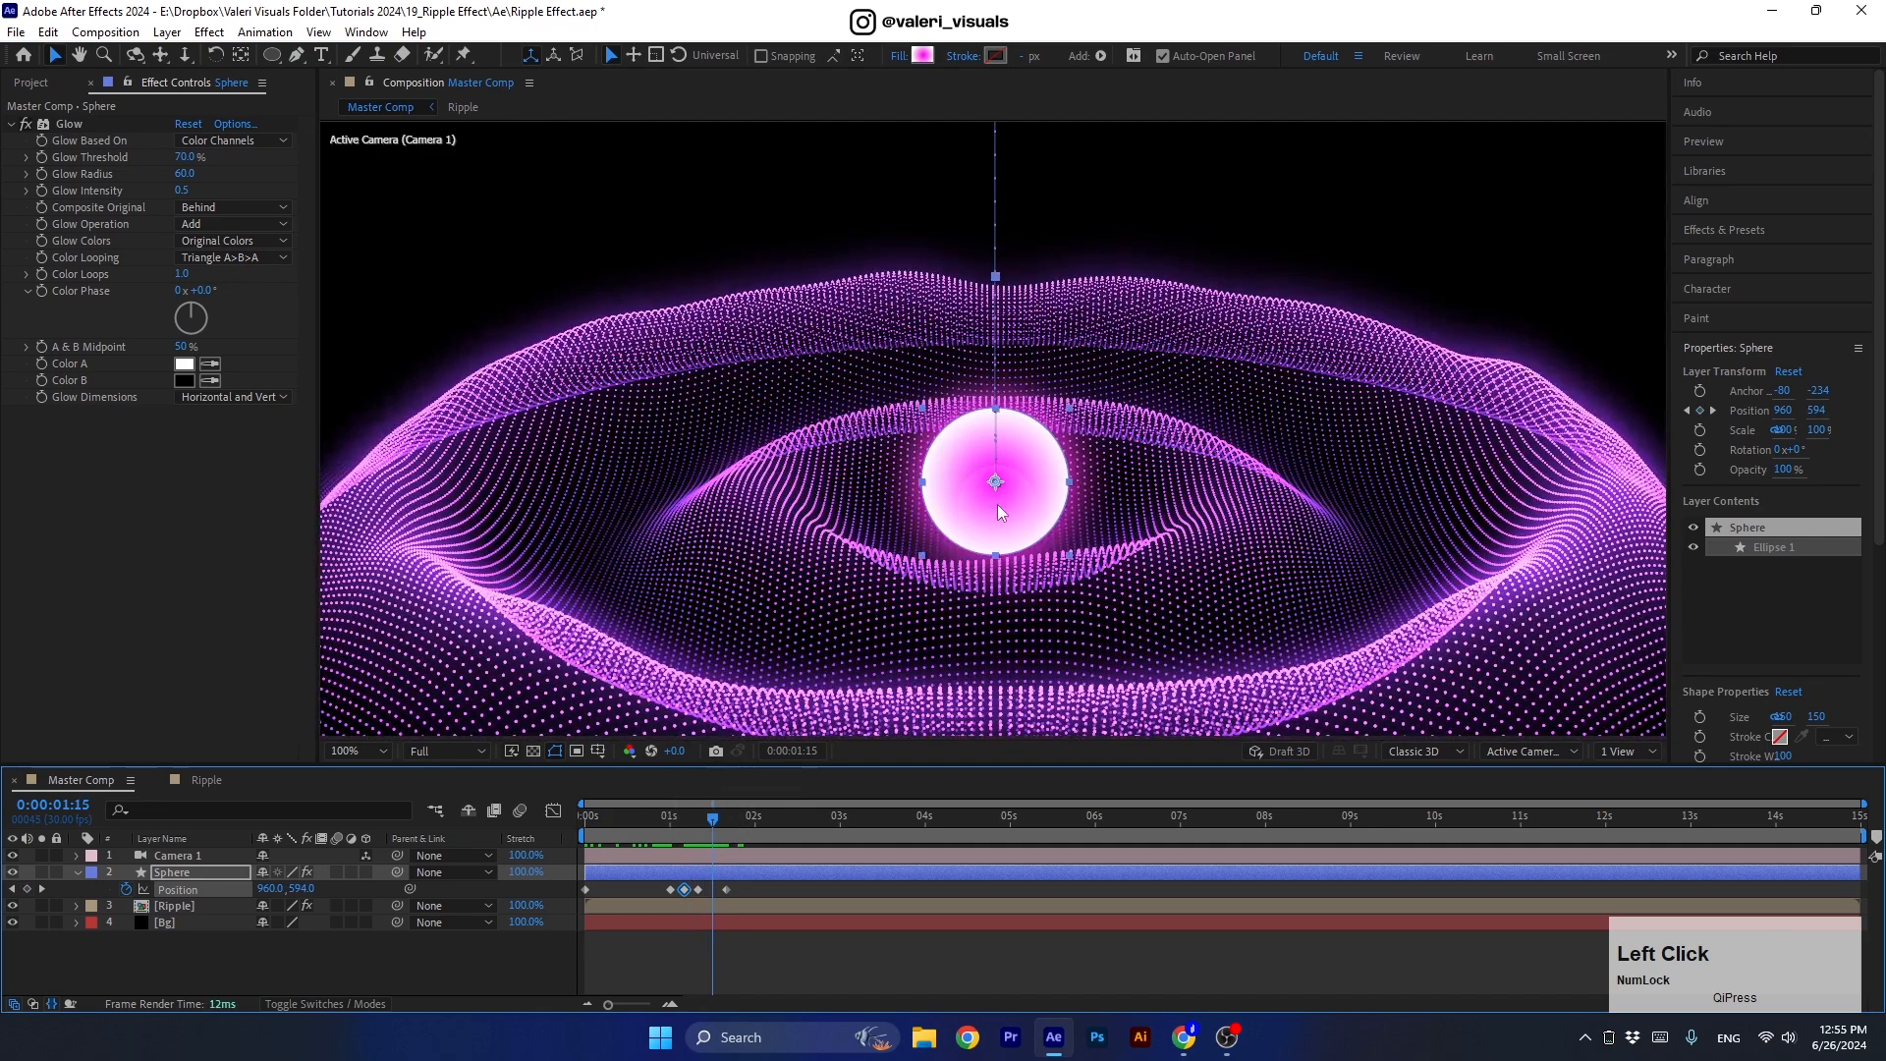
pyautogui.moveTo(999, 511); pyautogui.dragTo(998, 428)
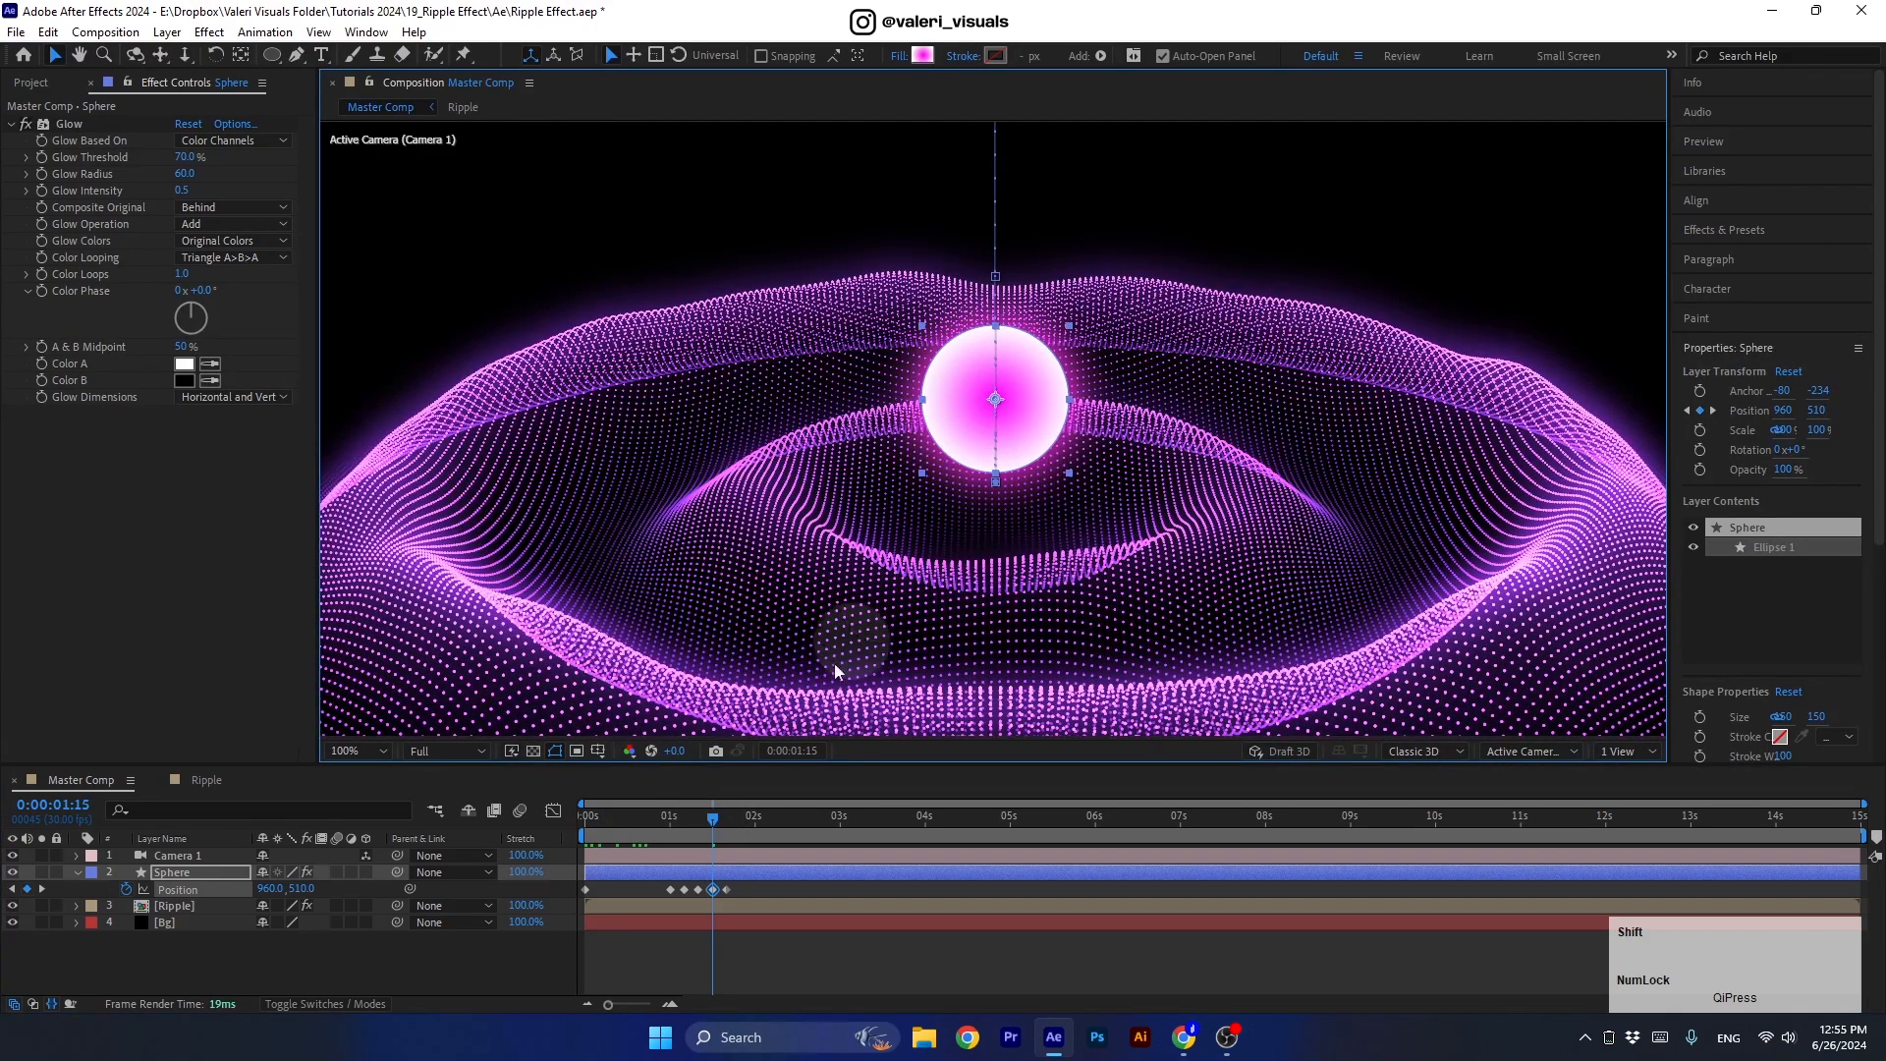
# Apply Easy Ease to all of the Sphere's Position keyframes and show their speed curve enlarged from the start in the Graph Editor.
pyautogui.moveTo(713, 819); pyautogui.dragTo(576, 929)
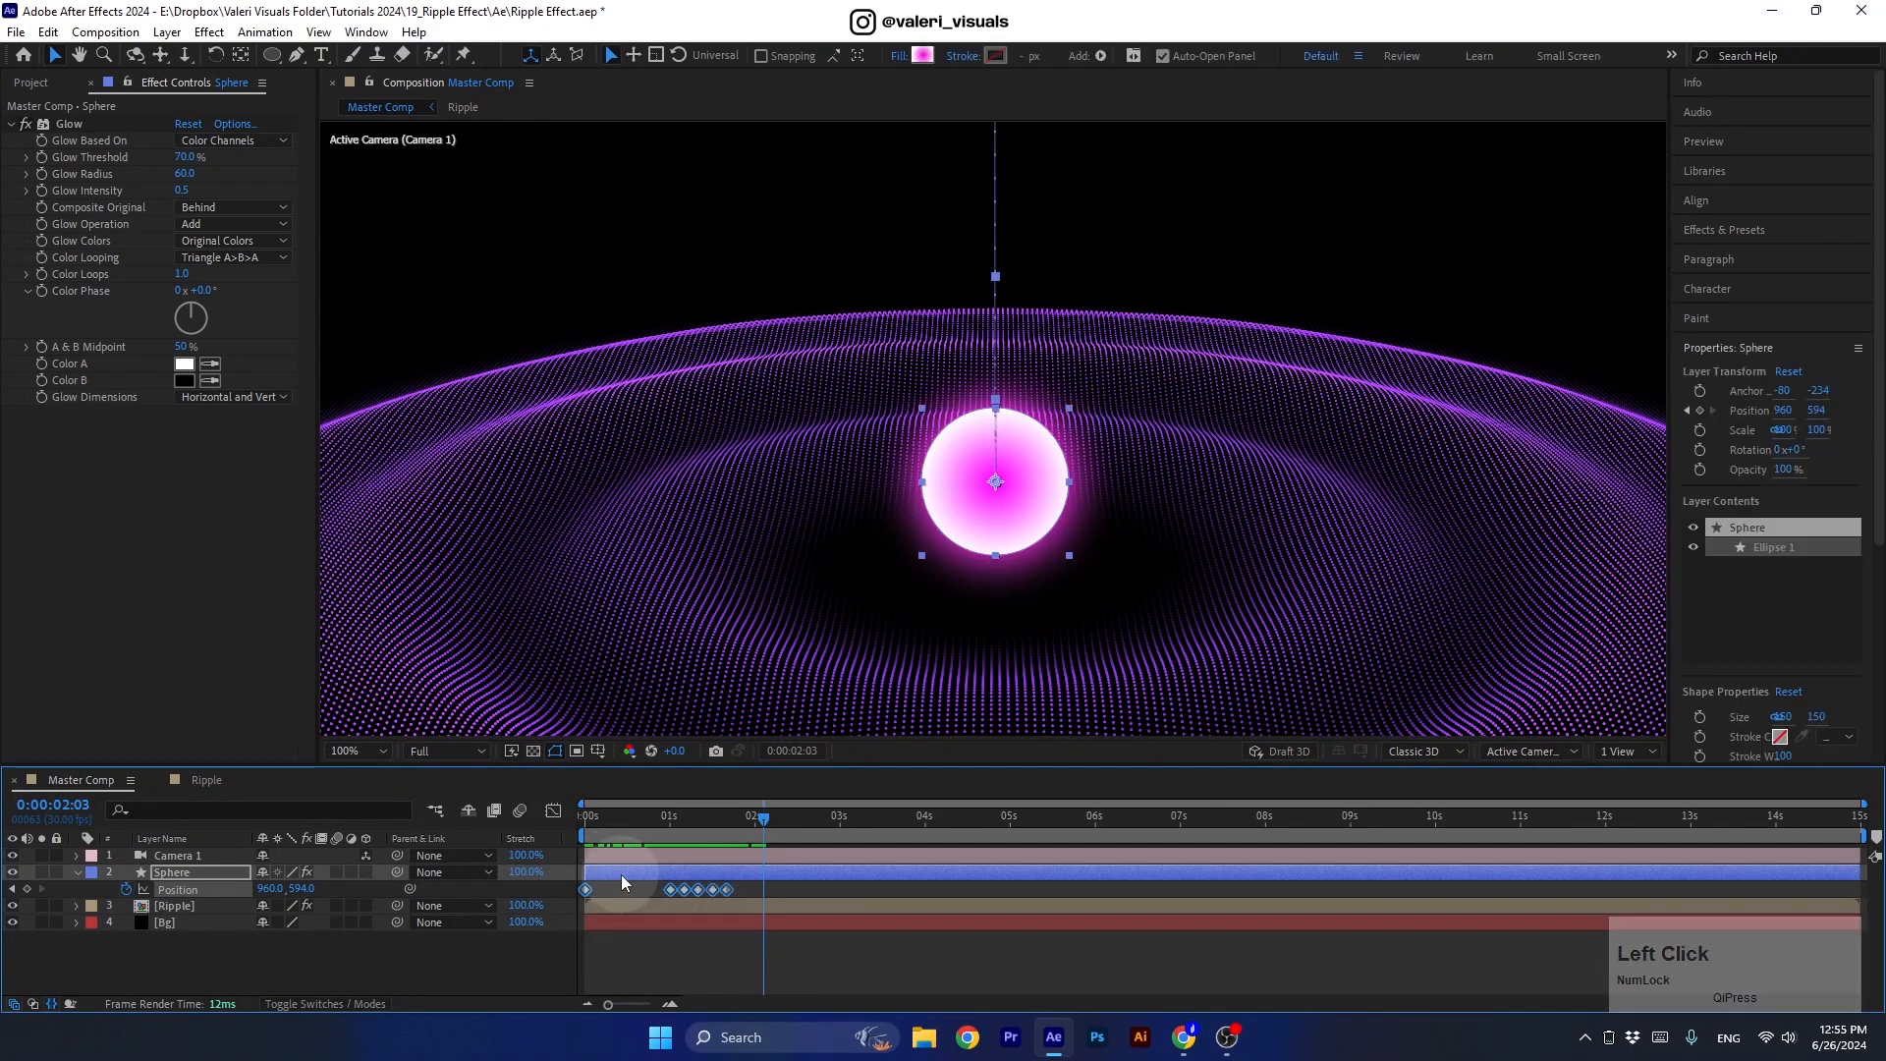
pyautogui.press('F9')
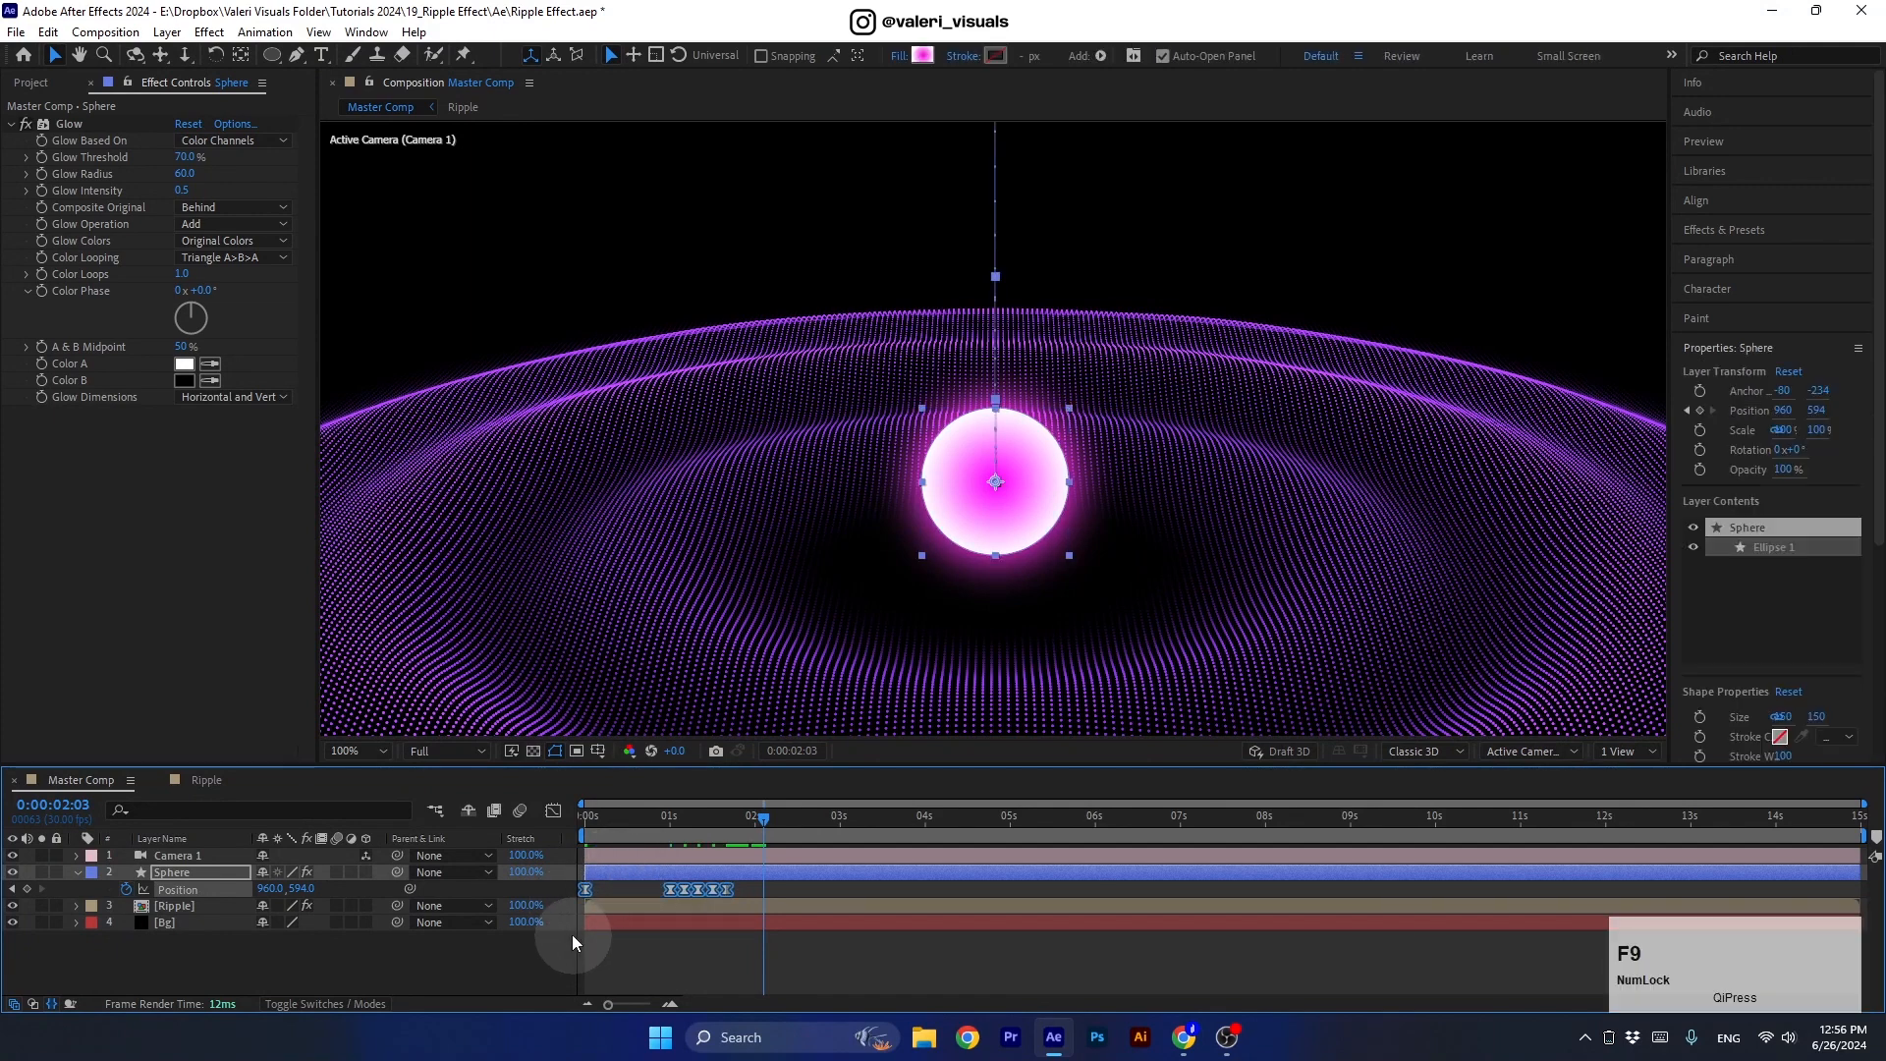
pyautogui.click(553, 814)
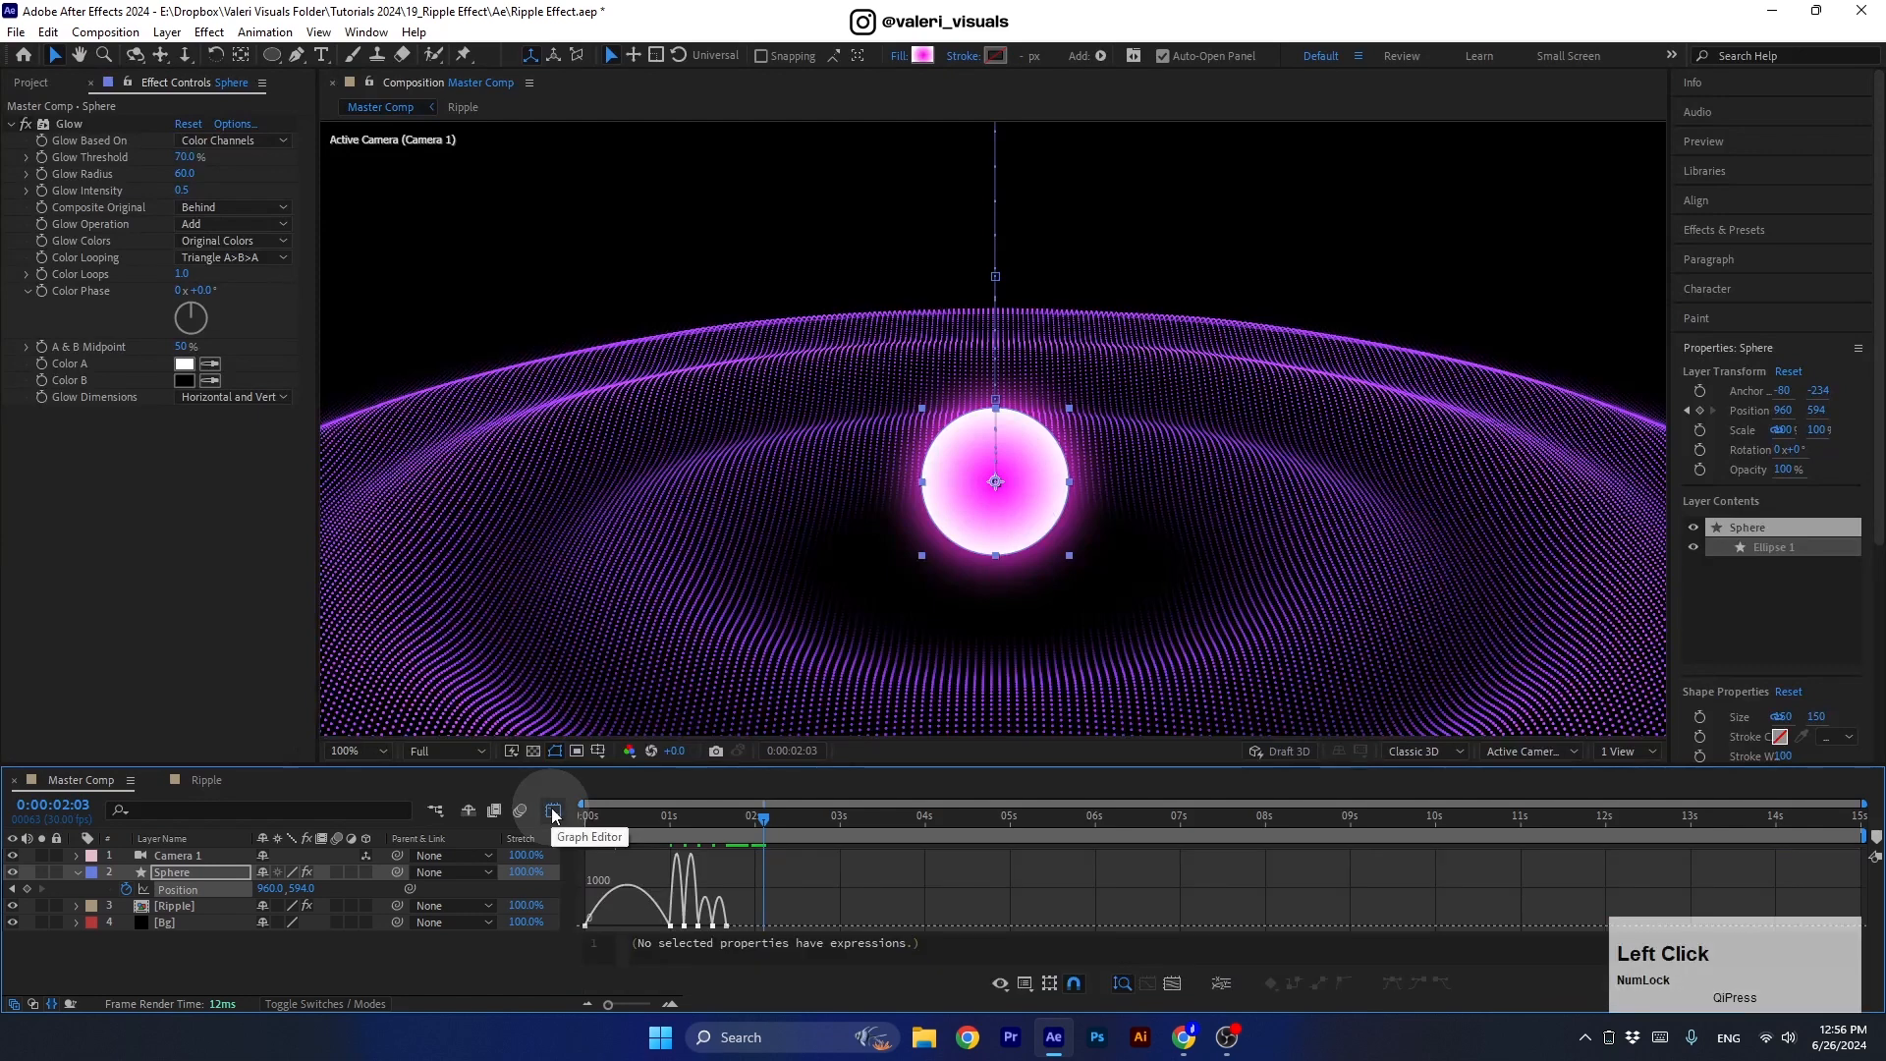
pyautogui.click(669, 1003)
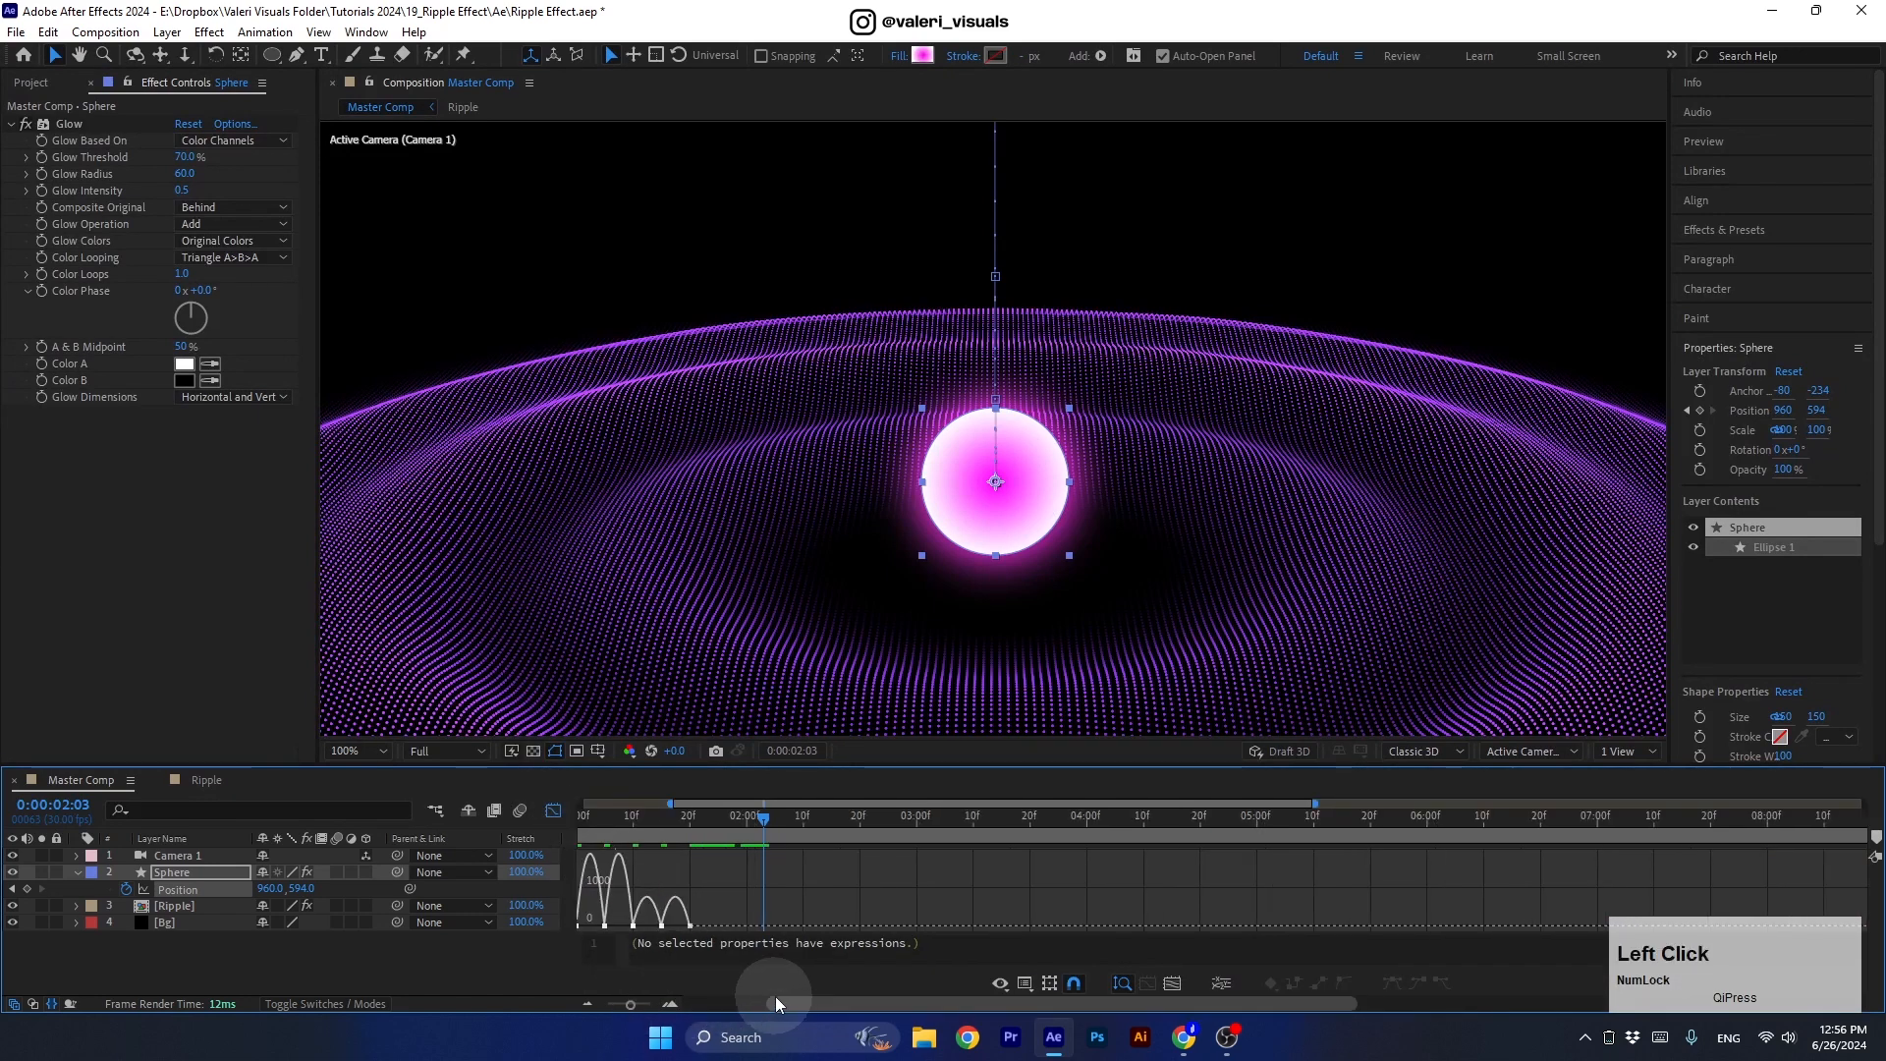
pyautogui.moveTo(775, 996); pyautogui.dragTo(640, 994)
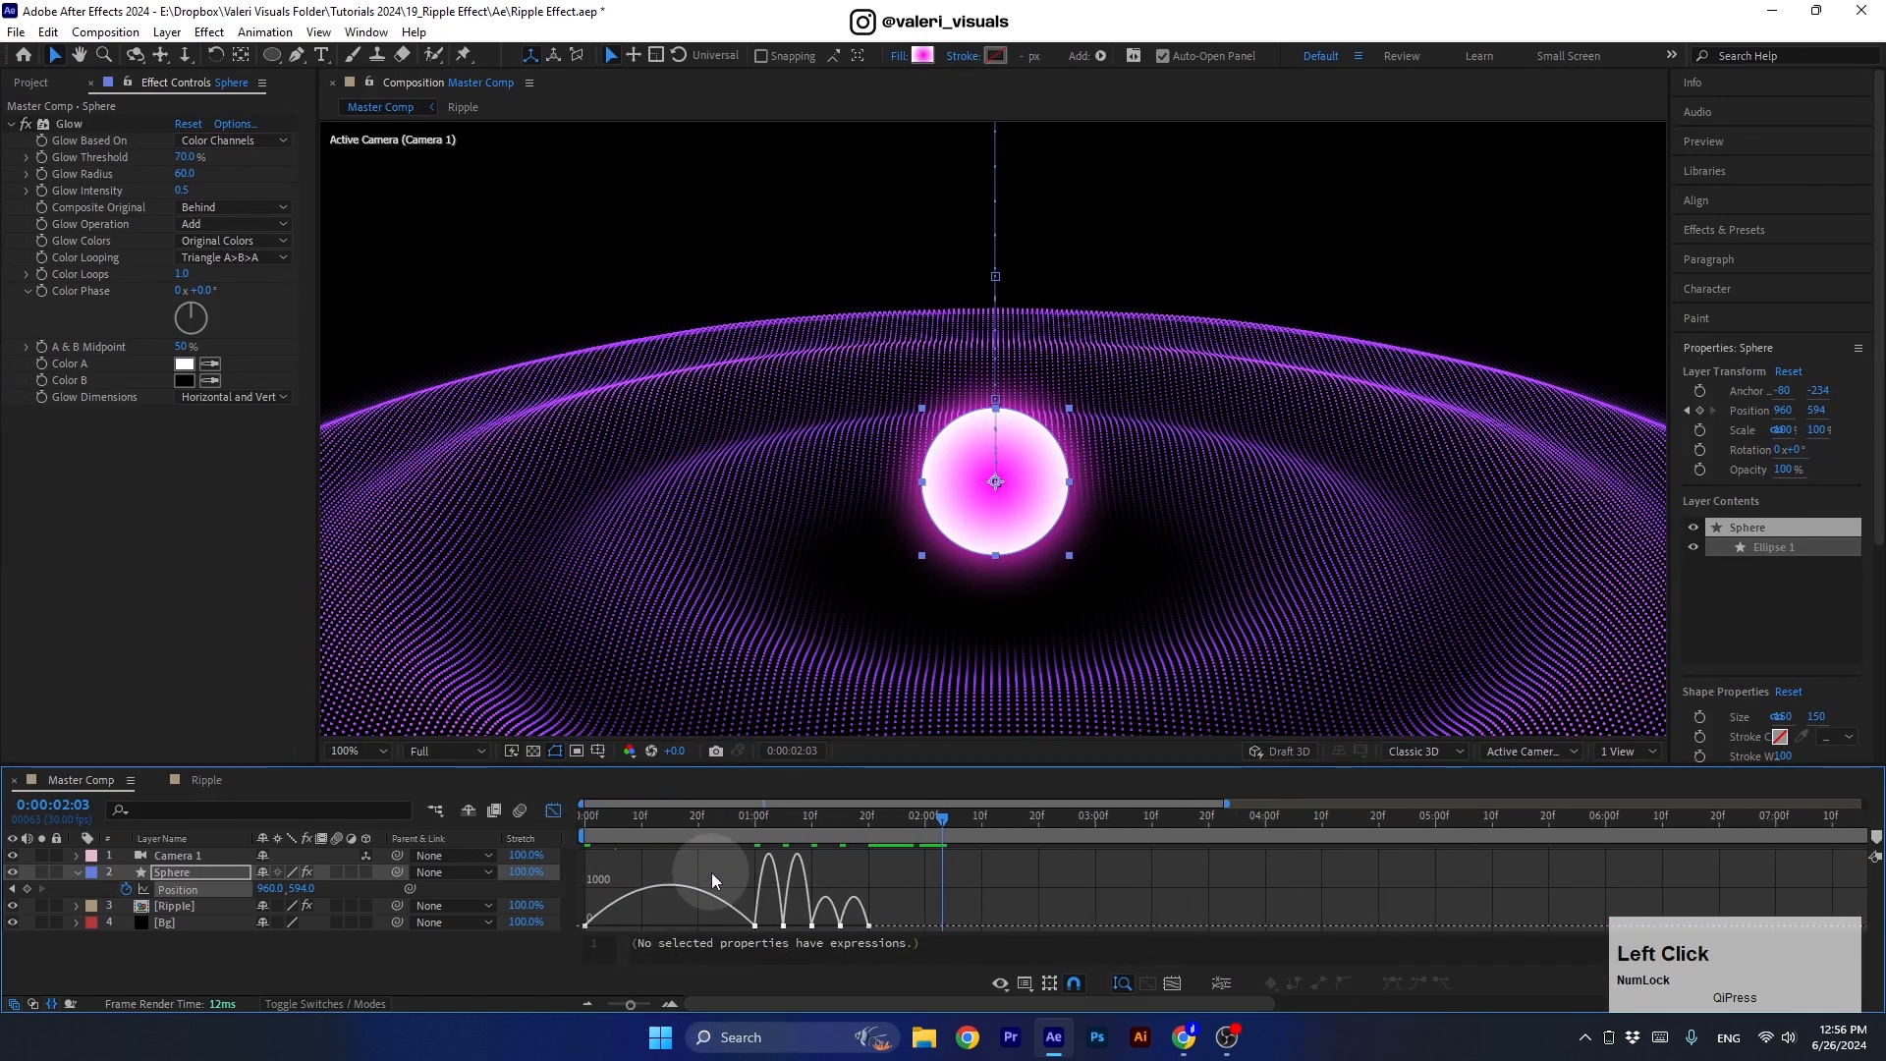
# Reshape the Sphere's speed curve so it peaks around the impacts at 0:00:01:00, 0:00:01:10 and 0:00:01:20 and flattens at both bounce tops.
pyautogui.moveTo(651, 855); pyautogui.dragTo(751, 929)
pyautogui.moveTo(703, 823); pyautogui.dragTo(767, 928)
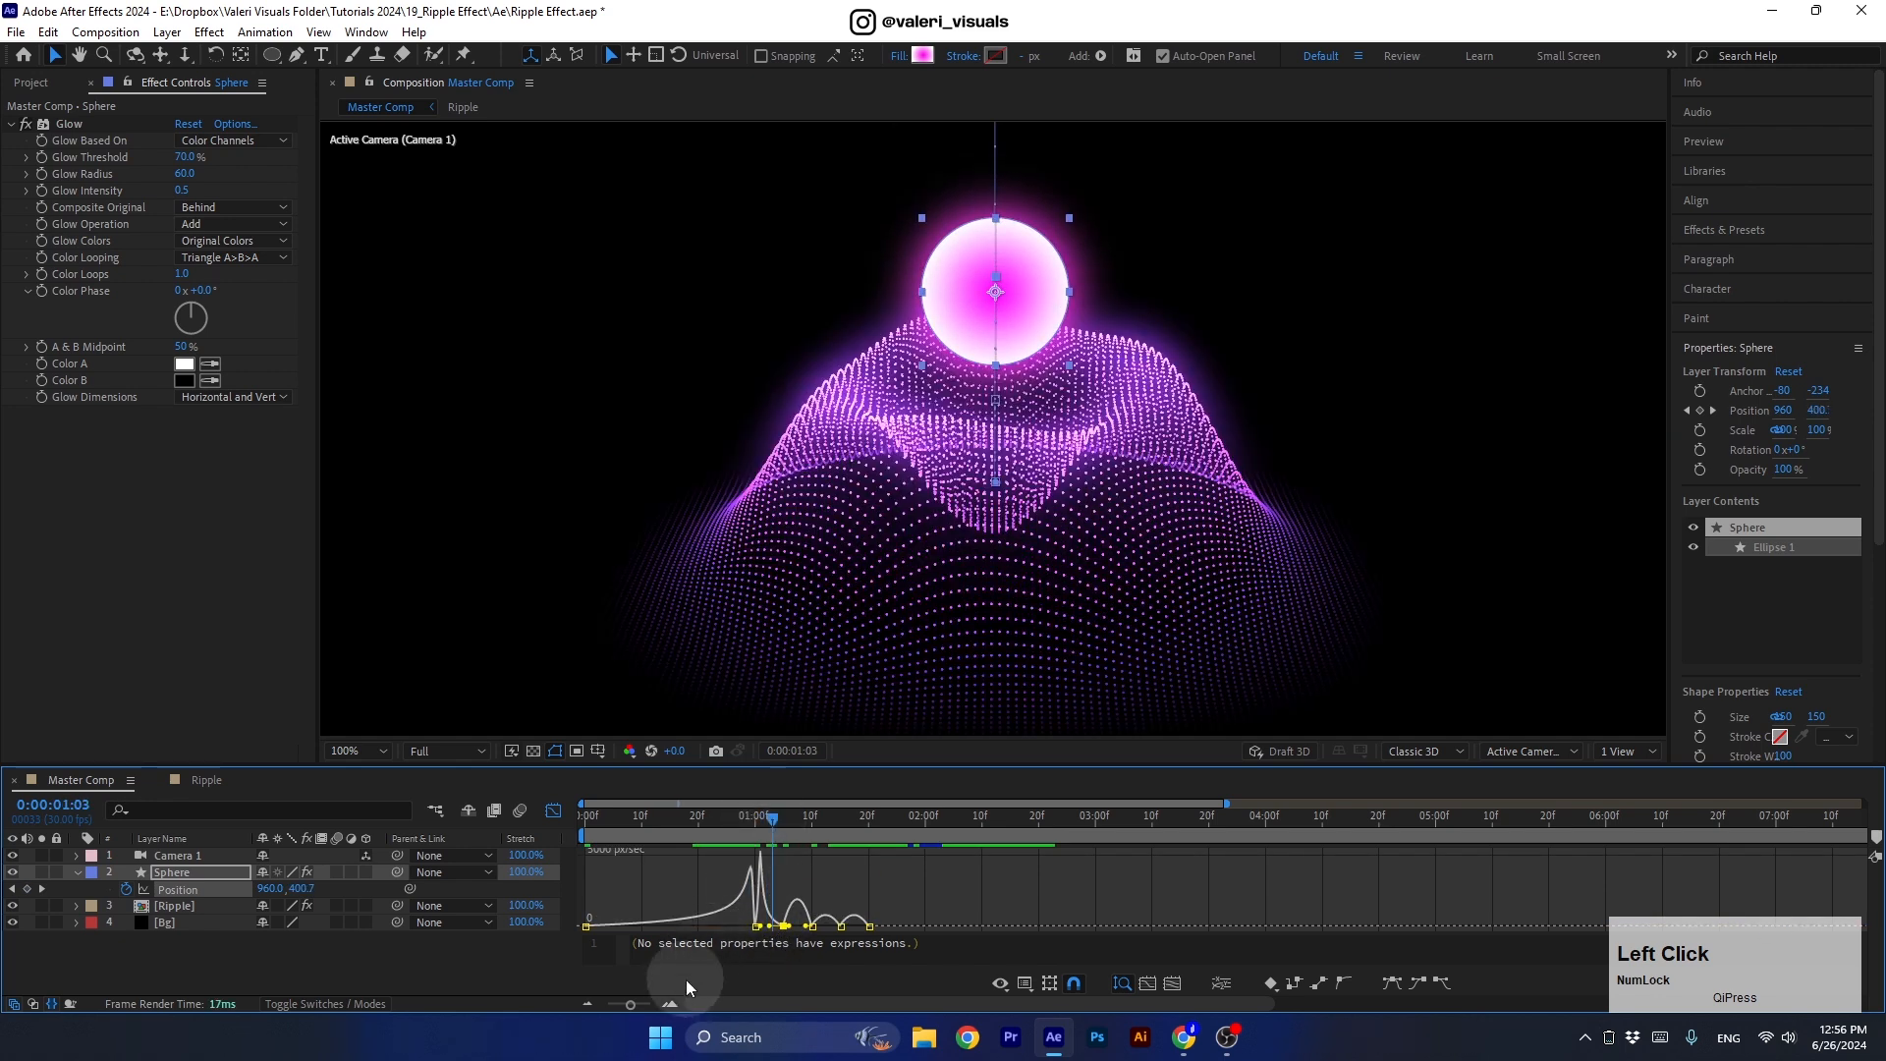
pyautogui.click(669, 1004)
pyautogui.click(670, 1004)
pyautogui.moveTo(772, 816); pyautogui.dragTo(817, 815)
pyautogui.moveTo(835, 926); pyautogui.dragTo(879, 933)
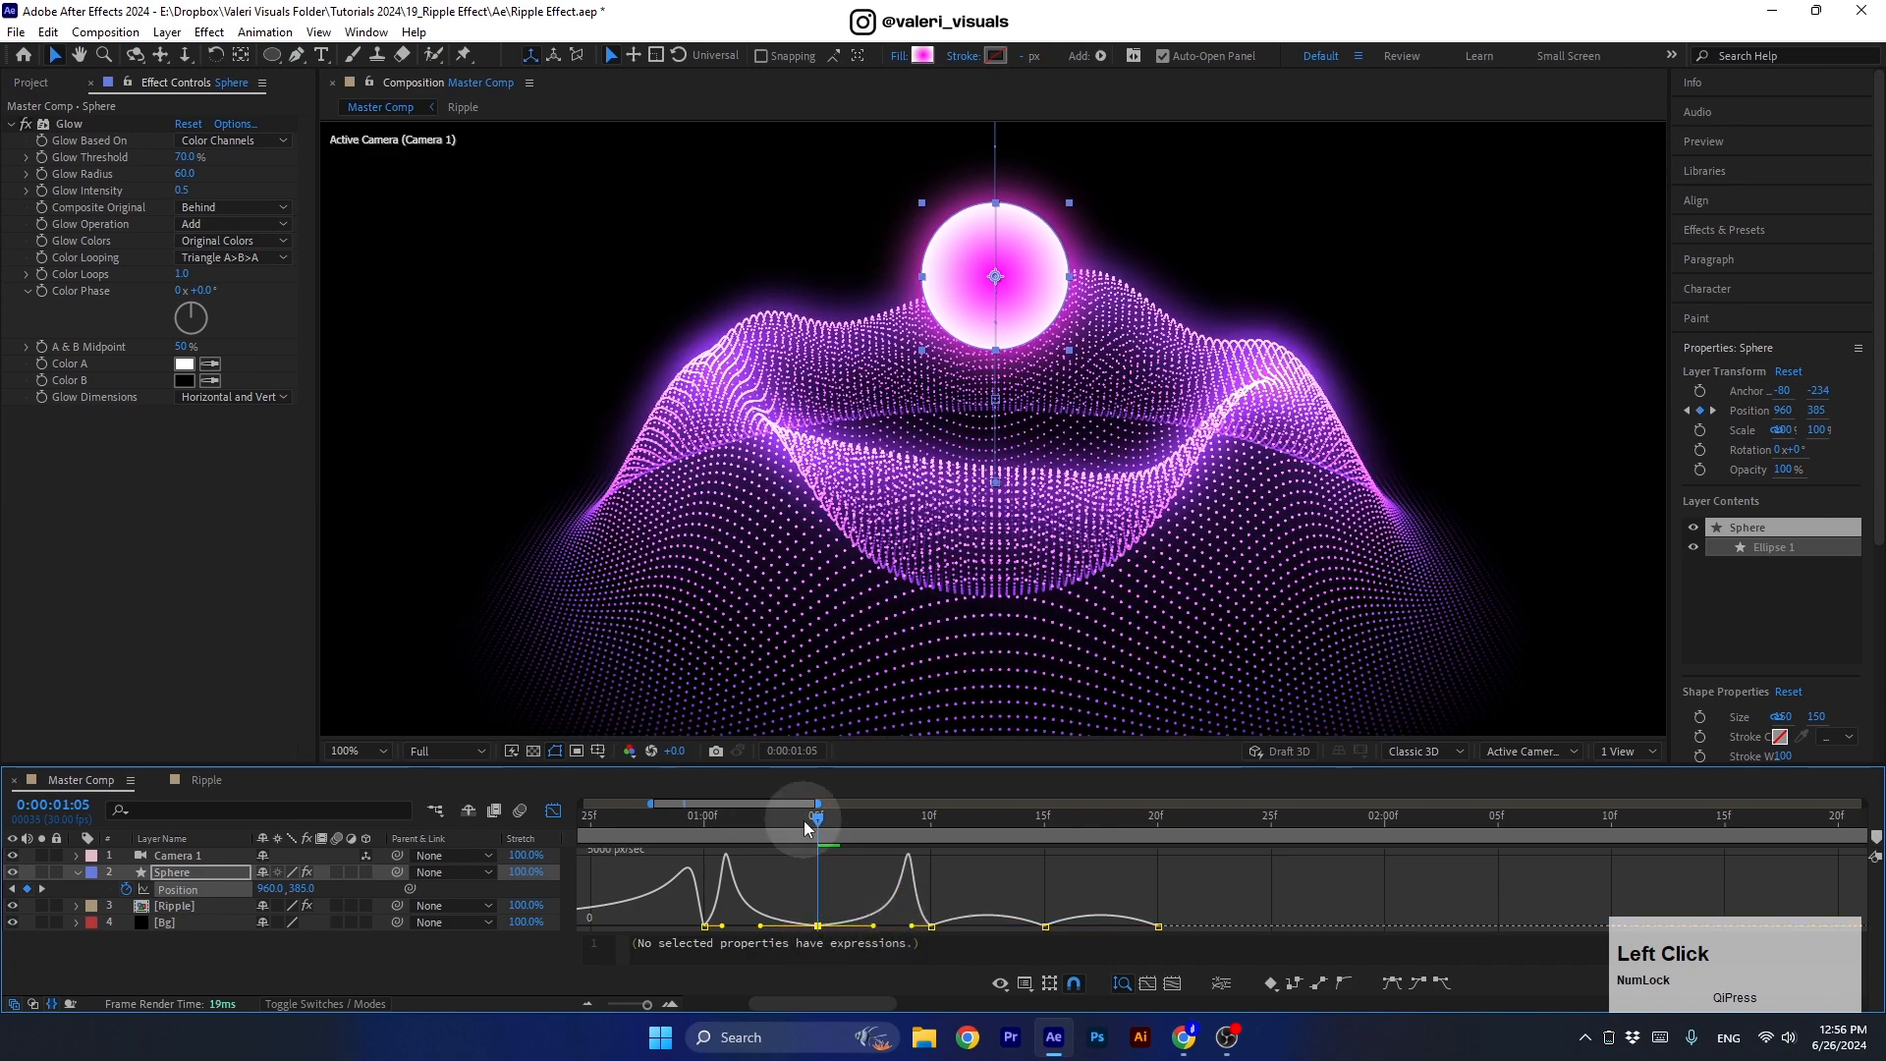
pyautogui.moveTo(818, 815)
pyautogui.mouseDown()
pyautogui.moveTo(770, 819)
pyautogui.moveTo(917, 854)
pyautogui.moveTo(920, 928)
pyautogui.mouseUp()
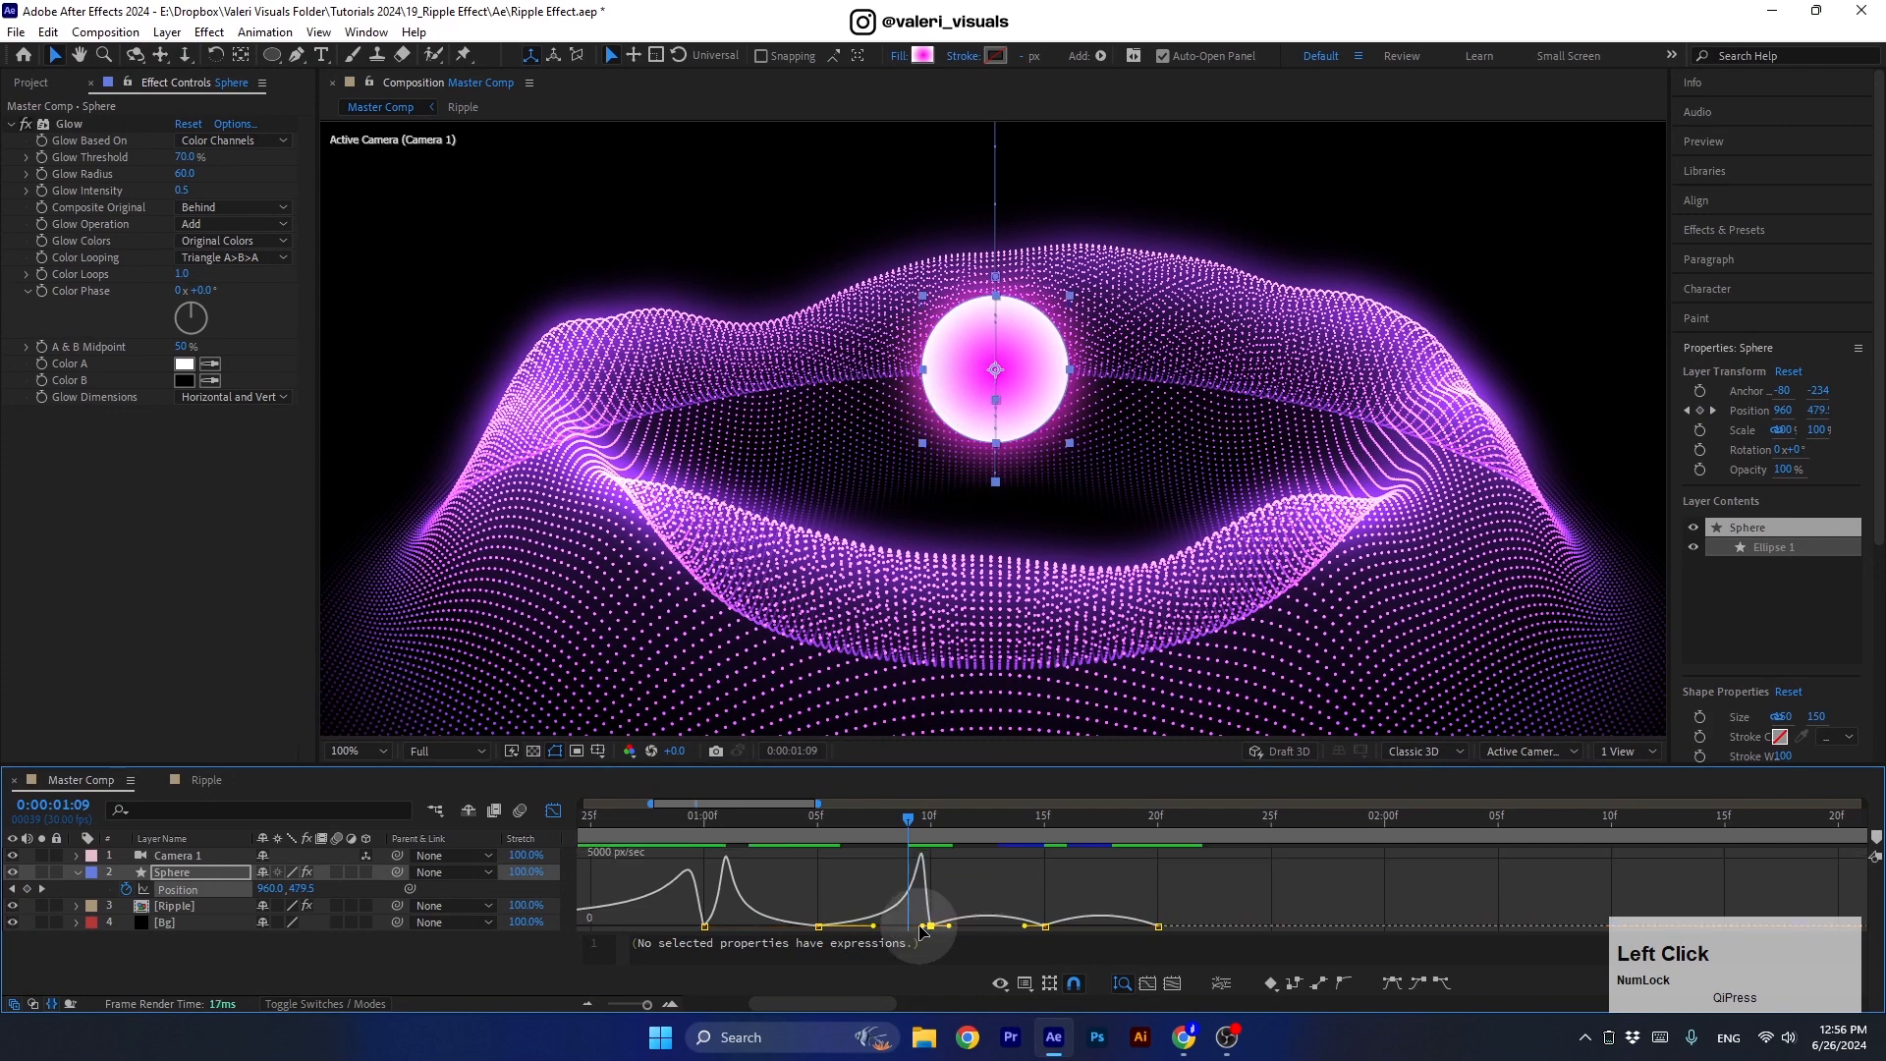
pyautogui.moveTo(1012, 885)
pyautogui.mouseDown()
pyautogui.moveTo(1053, 937)
pyautogui.moveTo(1017, 930)
pyautogui.moveTo(1123, 929)
pyautogui.mouseUp()
# Preview the Sphere's drop and both bounces from just before 0:00:01:00 to check the timing.
pyautogui.moveTo(863, 818); pyautogui.dragTo(622, 840)
pyautogui.press('space')
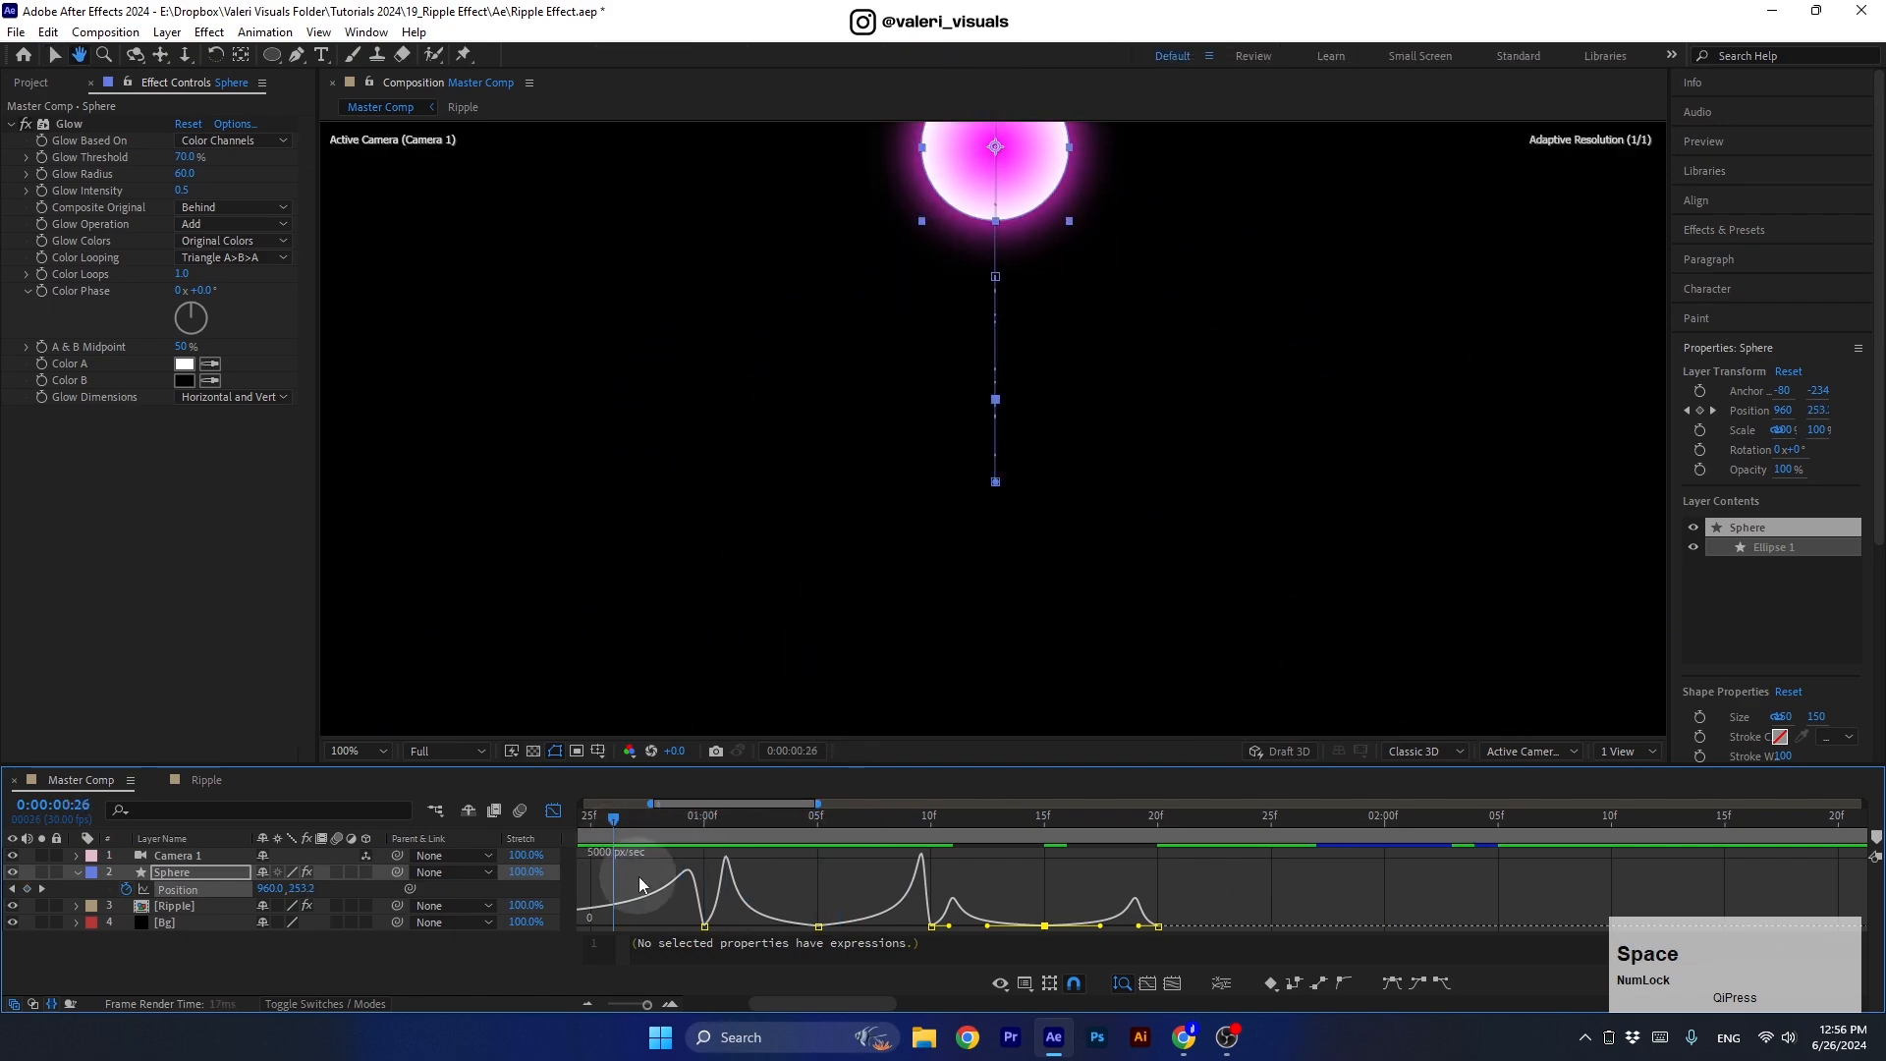
pyautogui.moveTo(847, 837); pyautogui.dragTo(641, 857)
pyautogui.press('space')
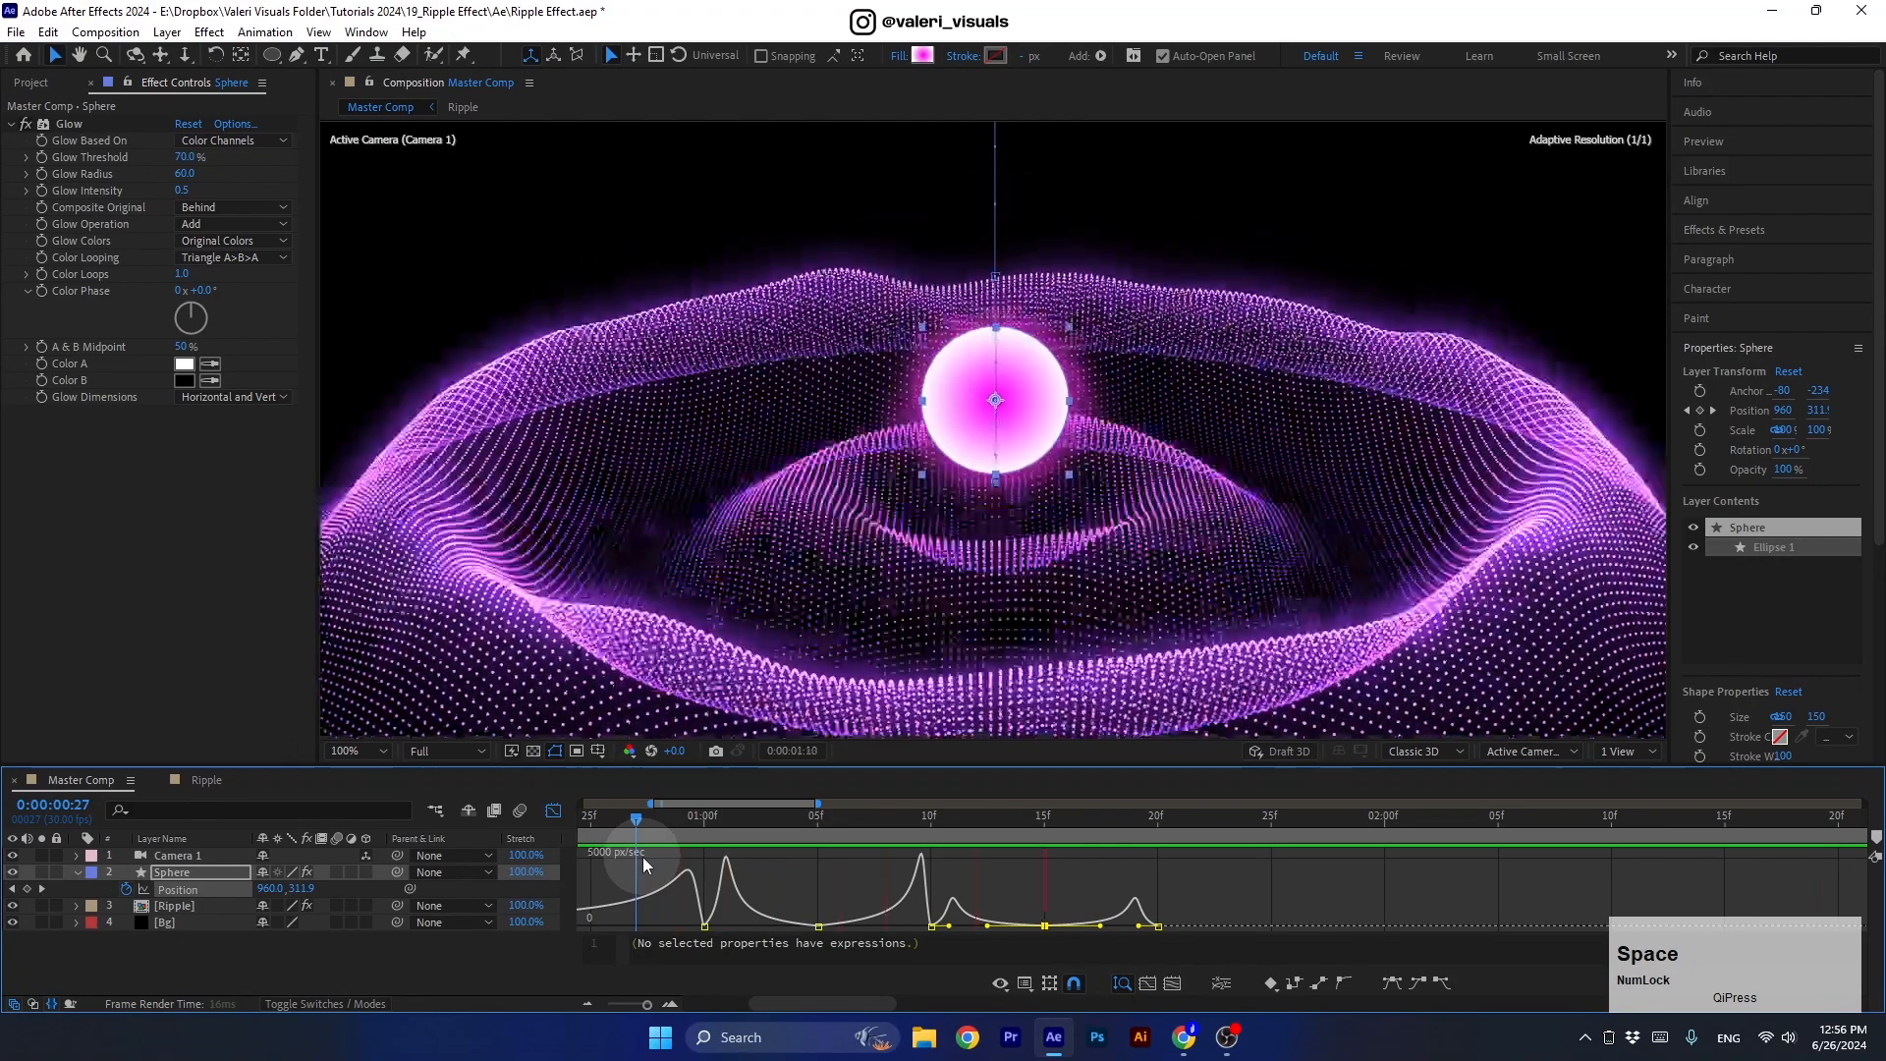
pyautogui.click(959, 832)
pyautogui.moveTo(953, 833); pyautogui.dragTo(680, 850)
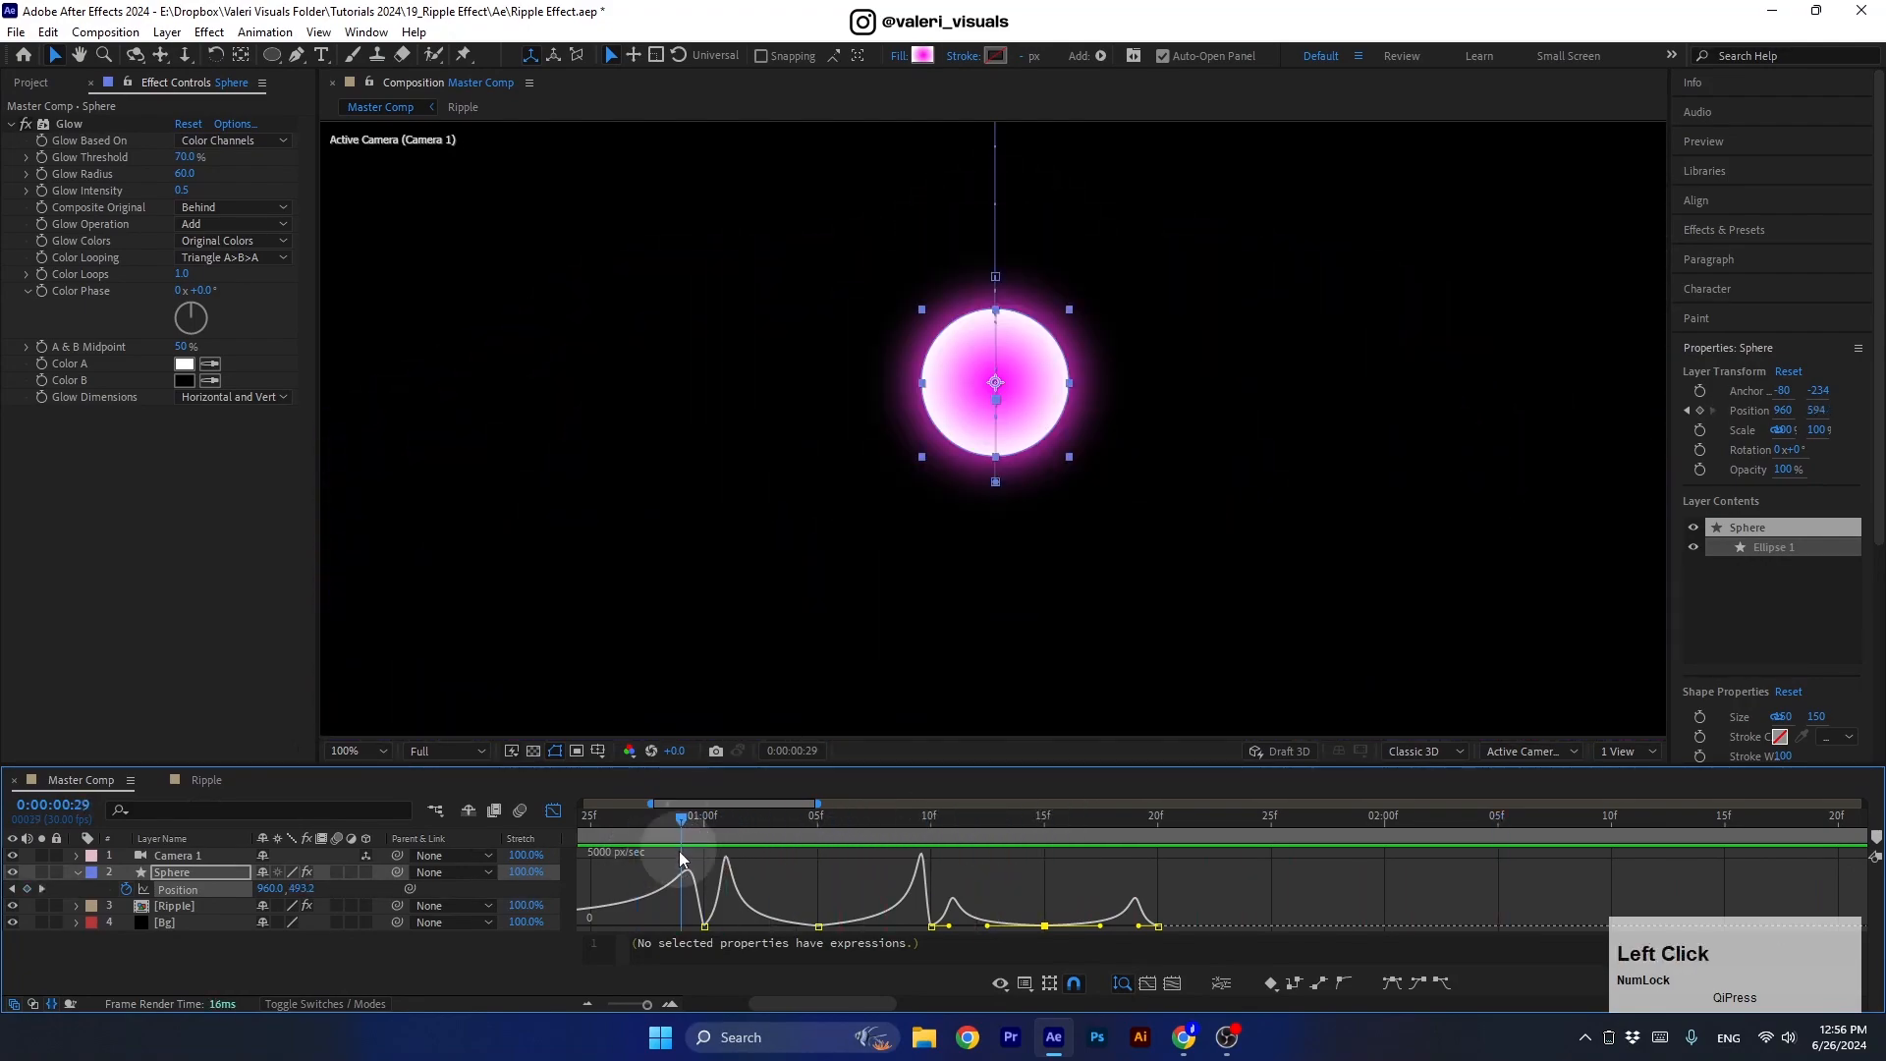
# Tighten the speed handles of the Sphere's keyframe at 0:00:01:00, replay the bounce, and return to the layer bar view.
pyautogui.click(704, 918)
pyautogui.moveTo(696, 934); pyautogui.dragTo(713, 931)
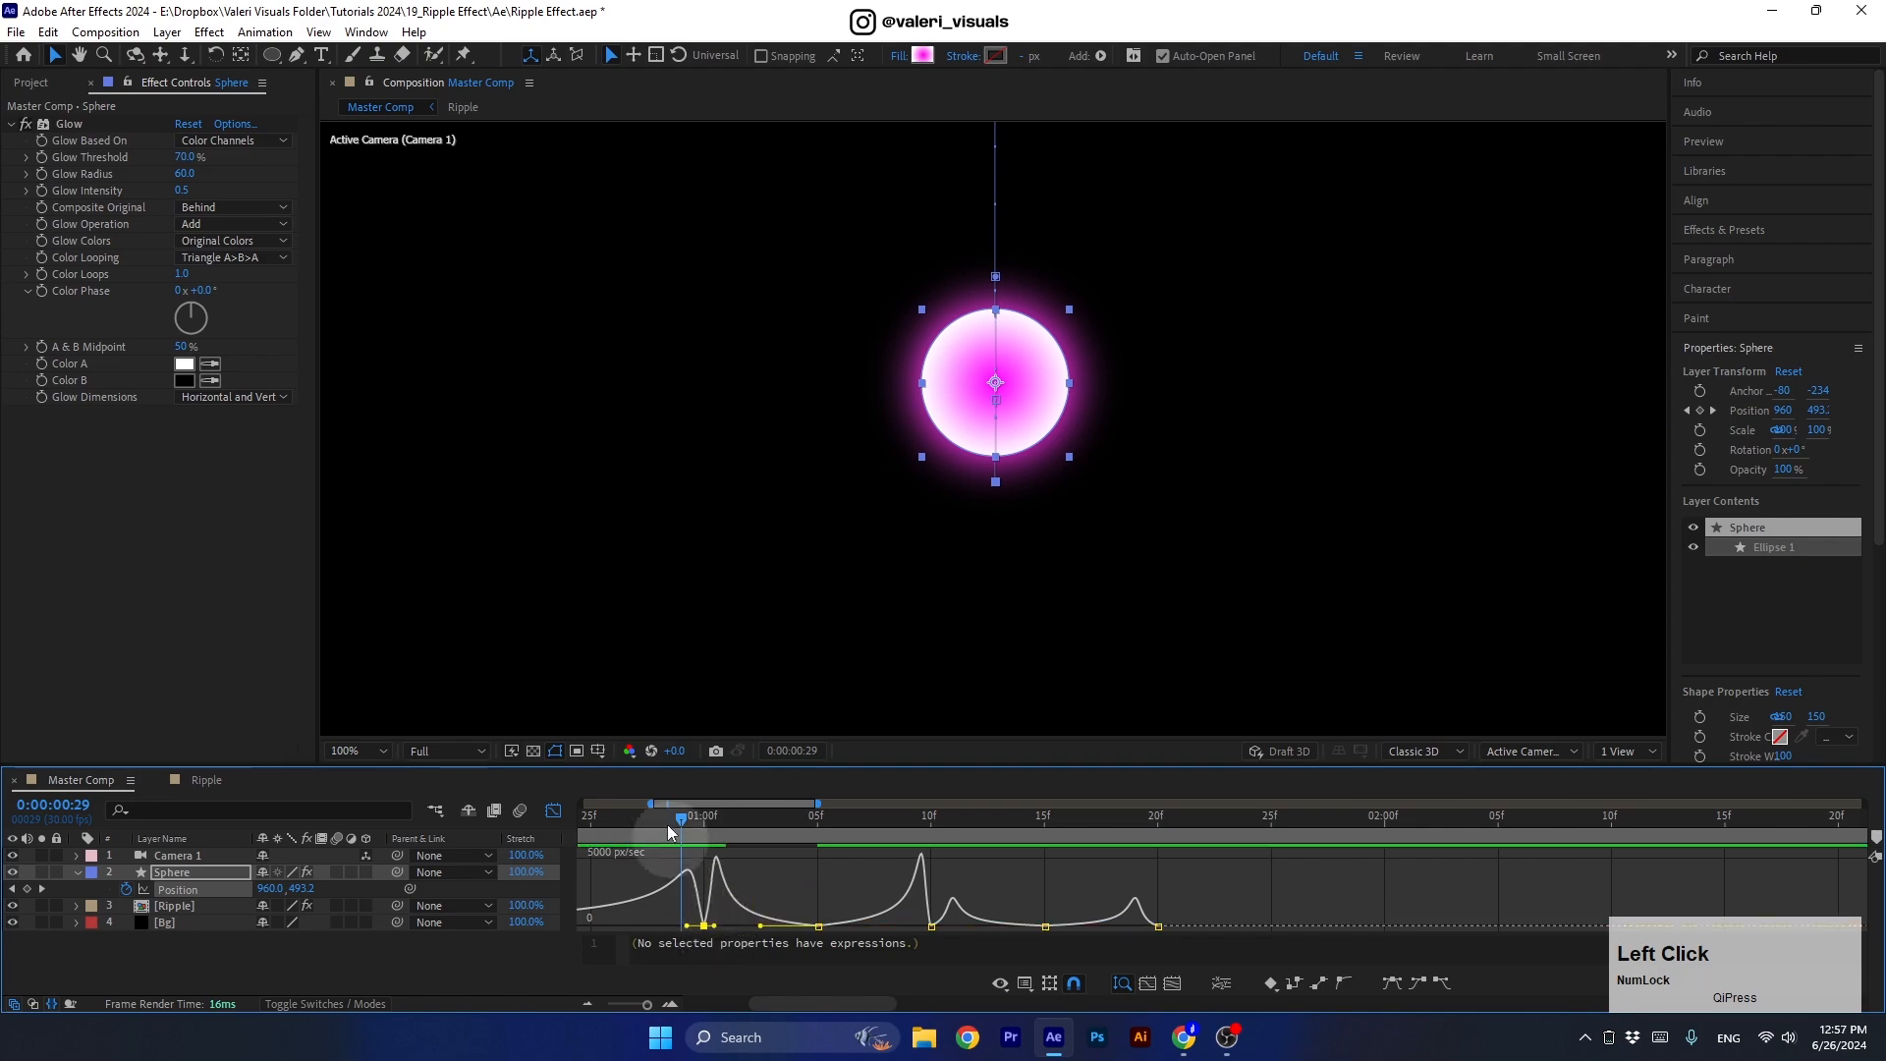
pyautogui.moveTo(677, 822); pyautogui.dragTo(644, 826)
pyautogui.press('space')
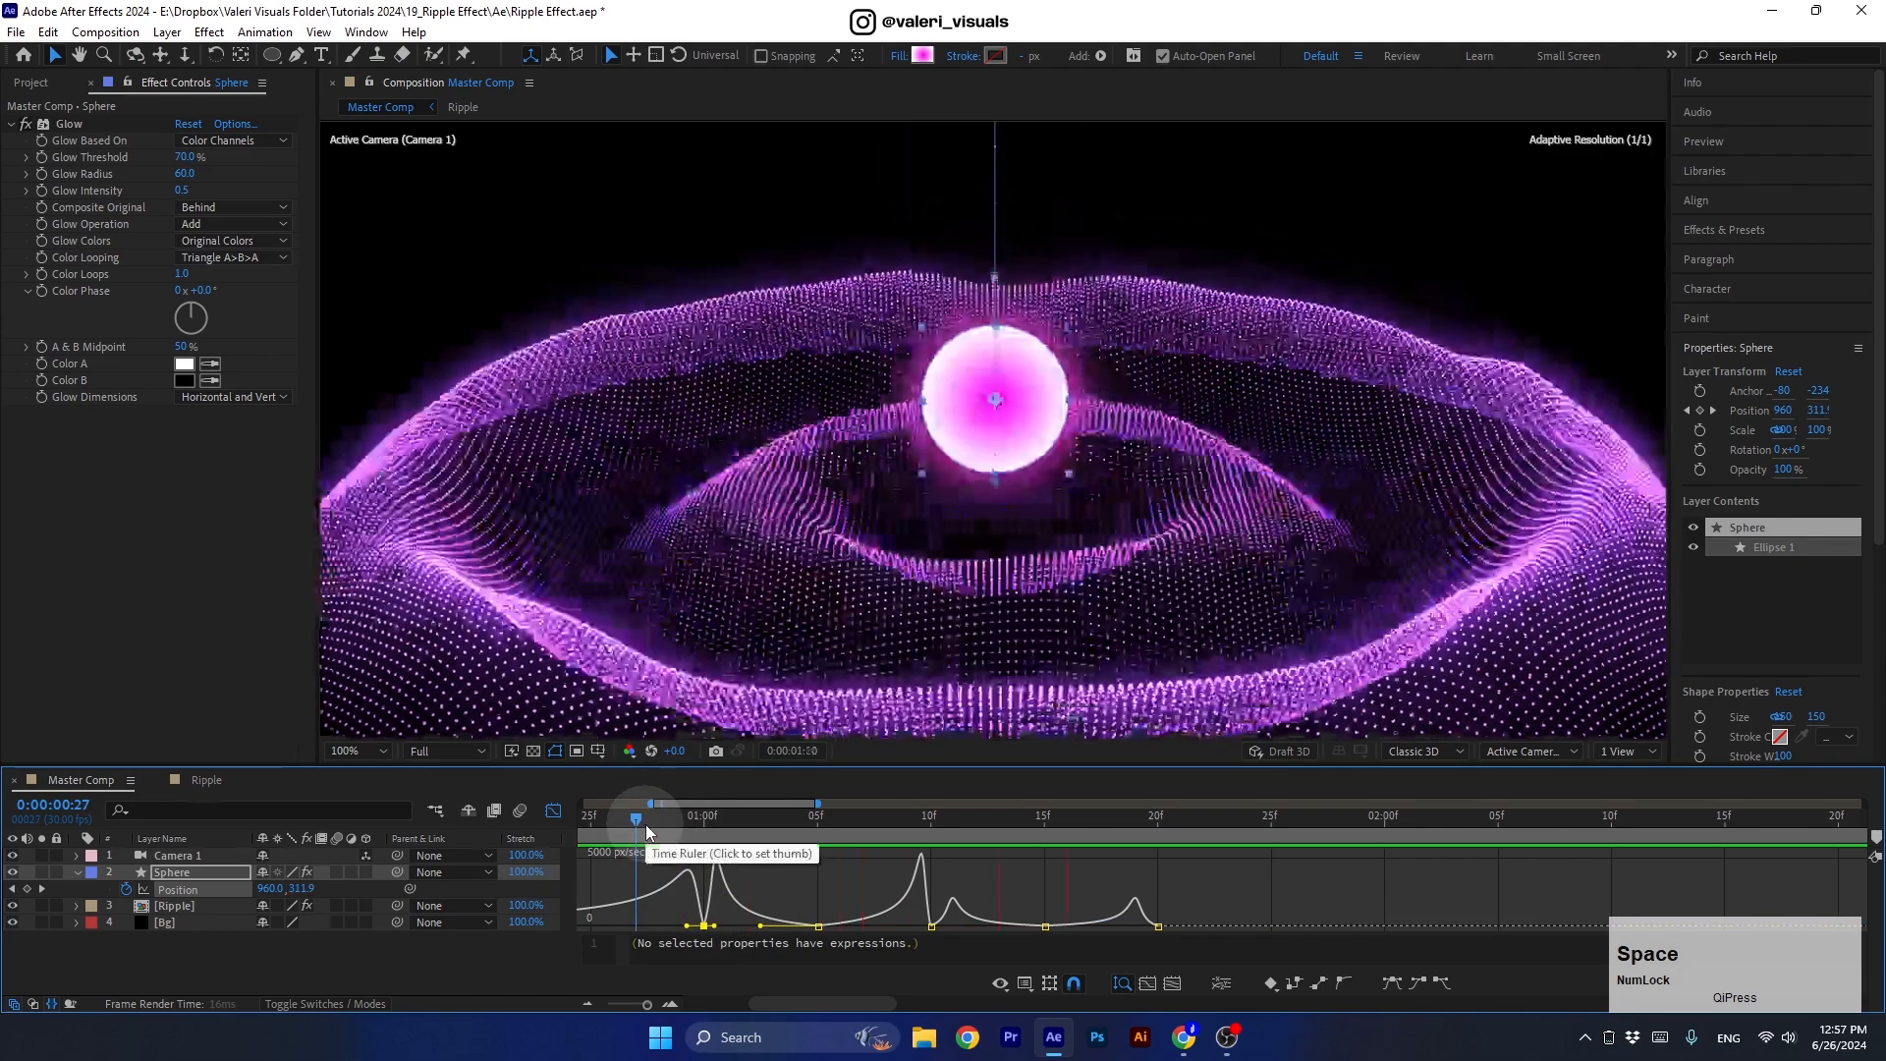
pyautogui.click(872, 817)
pyautogui.moveTo(870, 817); pyautogui.dragTo(1114, 897)
pyautogui.click(553, 810)
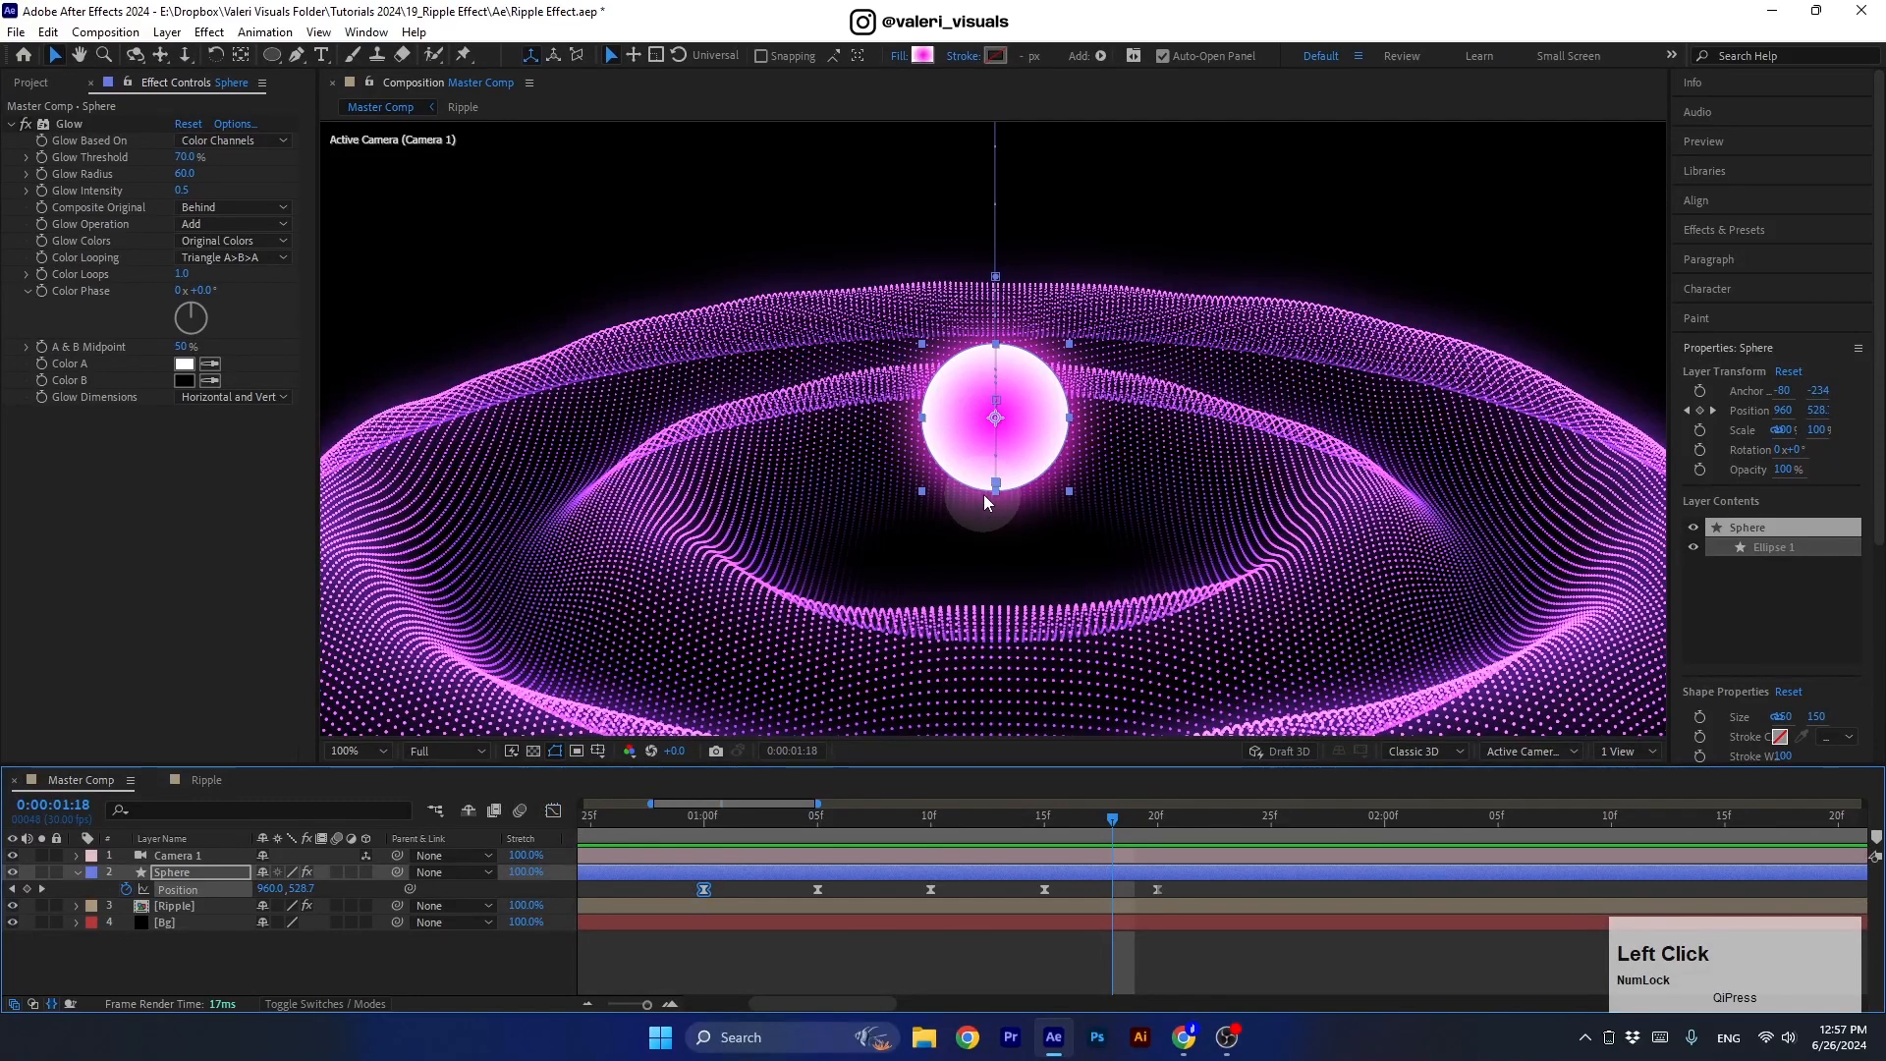
# Set Camera 1's position to 960, 2200, -400 for a flatter view of the ripple.
pyautogui.scroll(-2, 1009, 527)
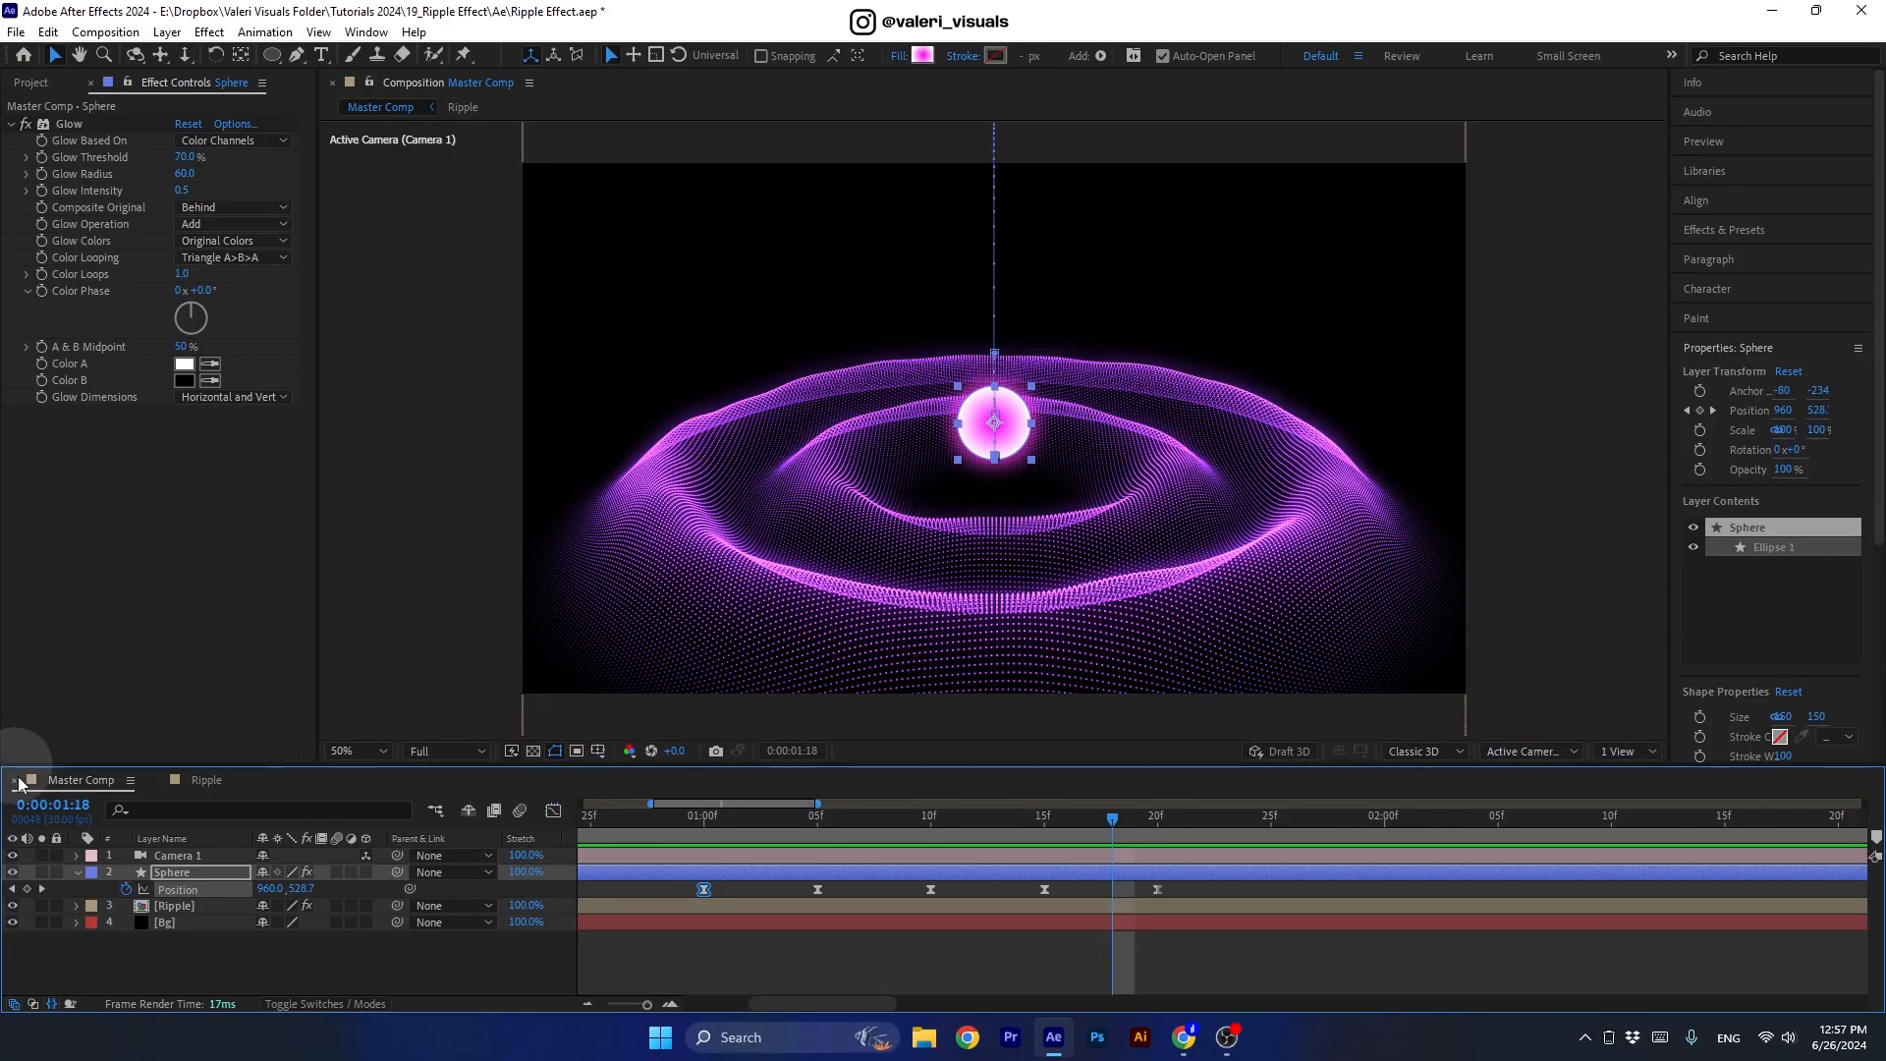
pyautogui.click(77, 872)
pyautogui.click(183, 888)
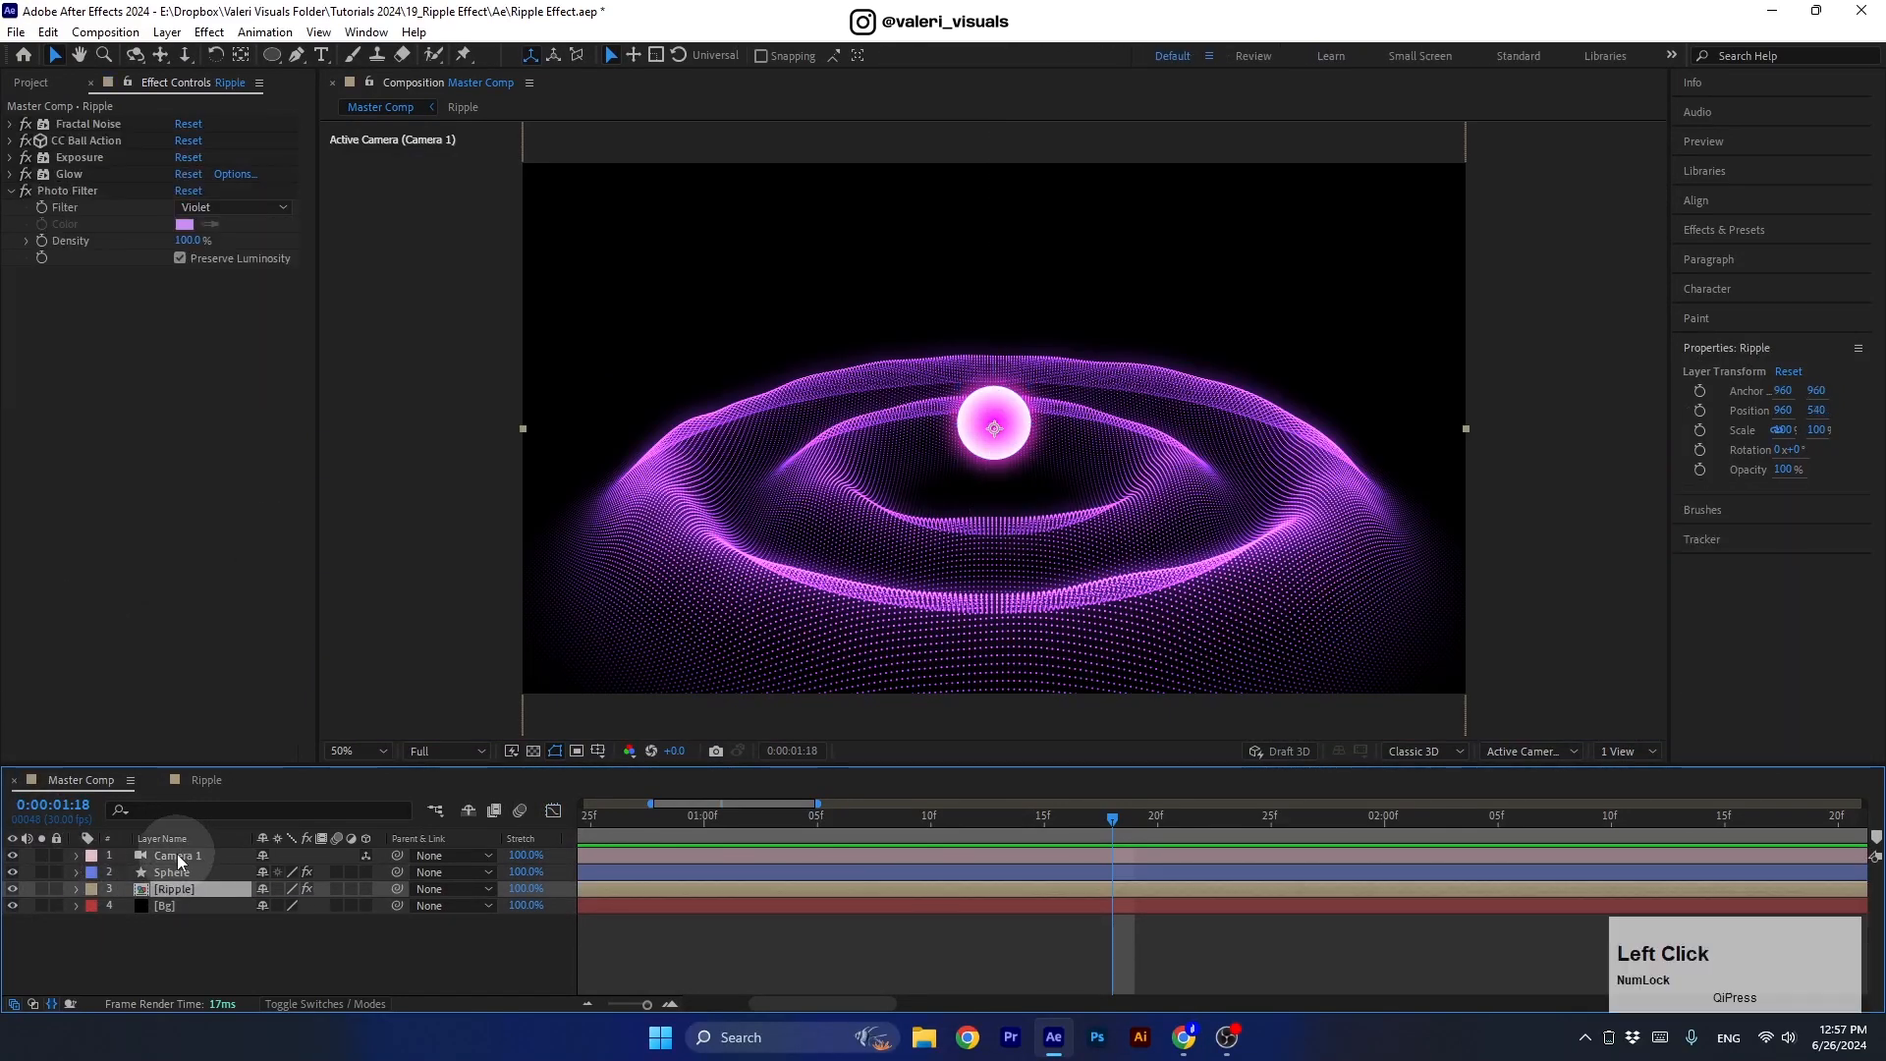
pyautogui.click(177, 854)
pyautogui.press('p')
pyautogui.moveTo(301, 871); pyautogui.dragTo(438, 871)
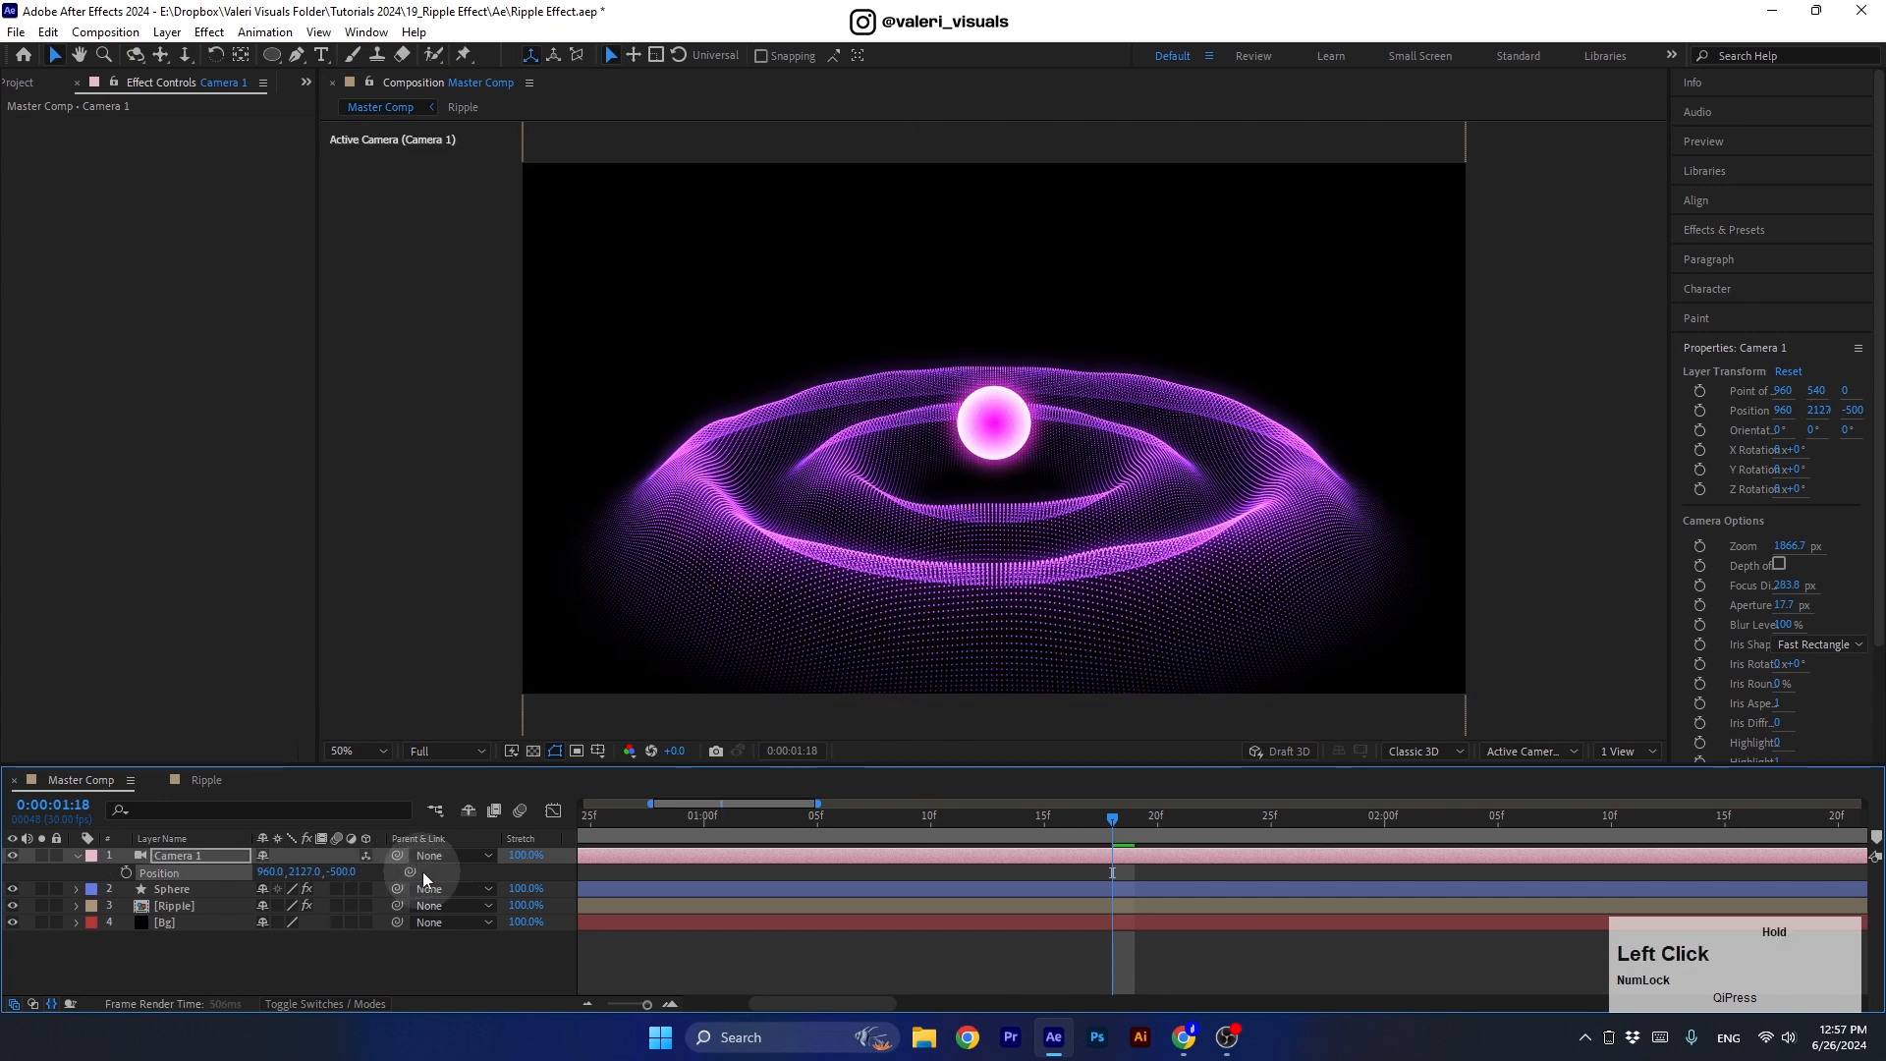
pyautogui.click(307, 871)
pyautogui.write('2200')
pyautogui.click(305, 930)
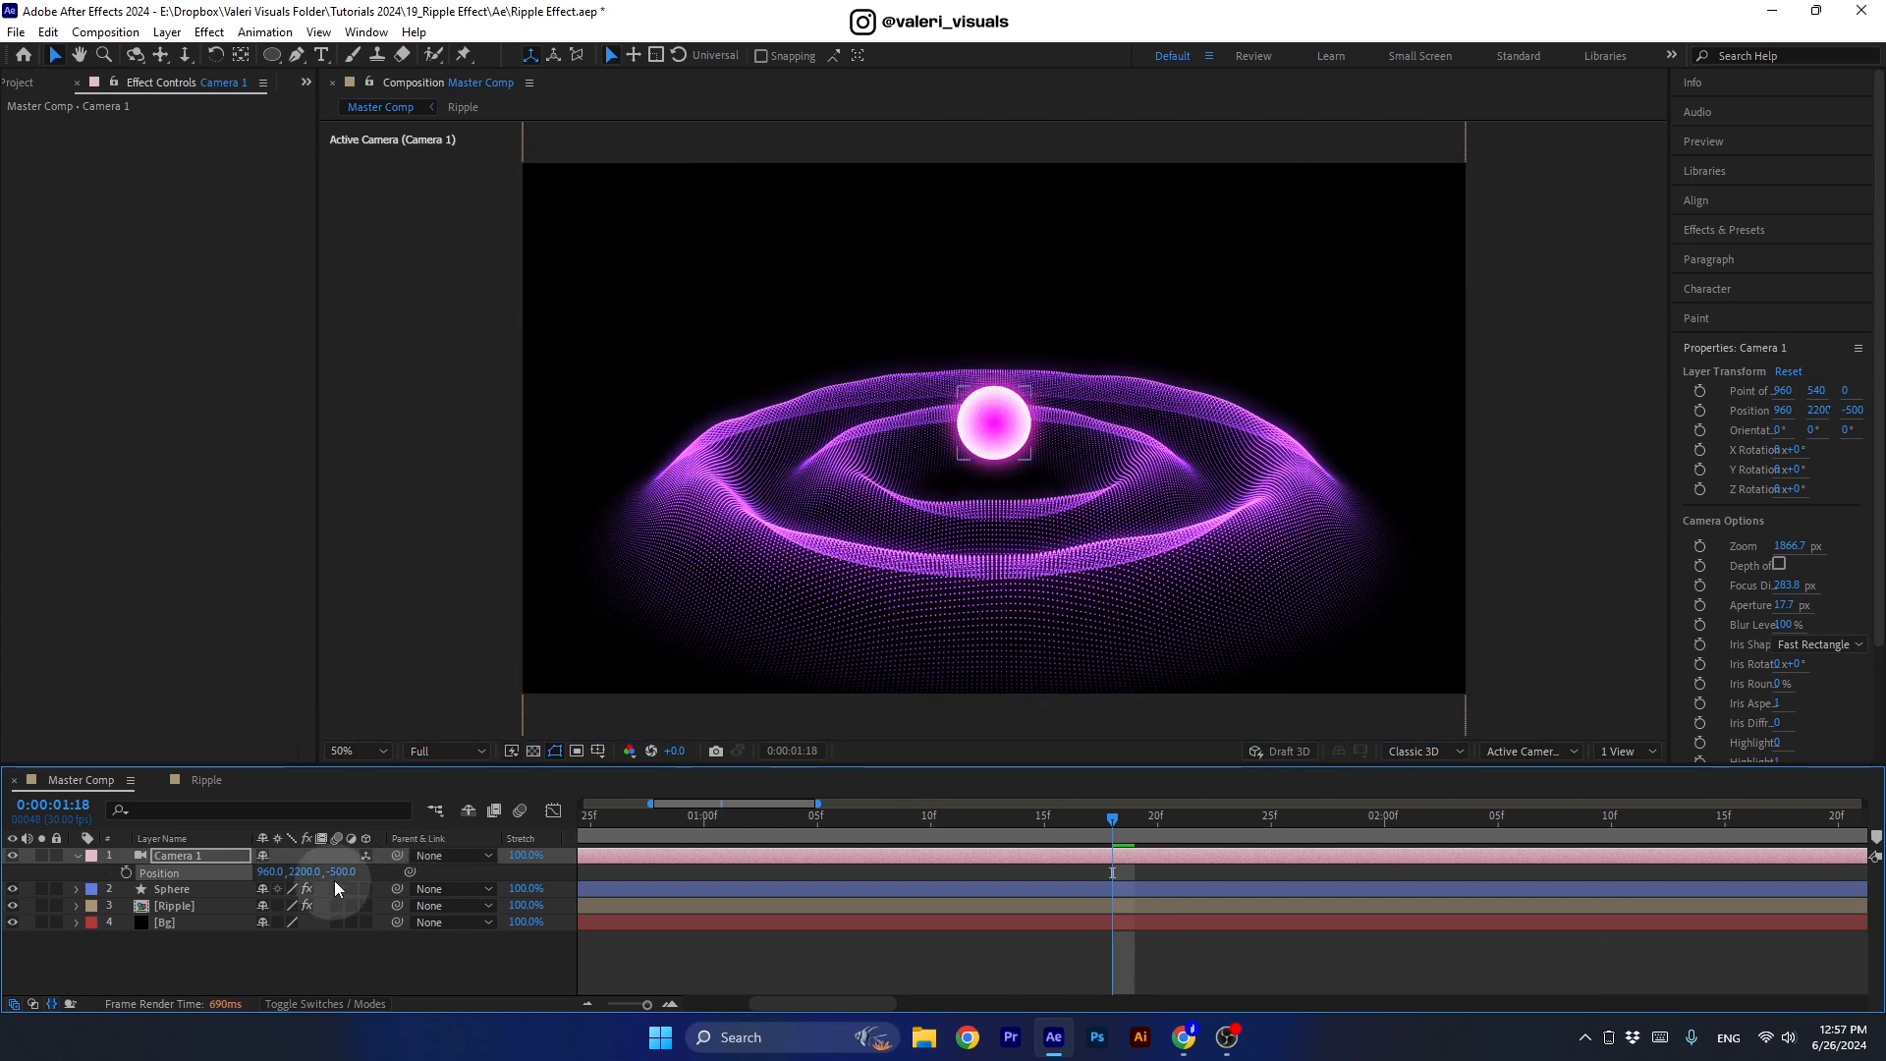
pyautogui.moveTo(351, 872); pyautogui.dragTo(422, 869)
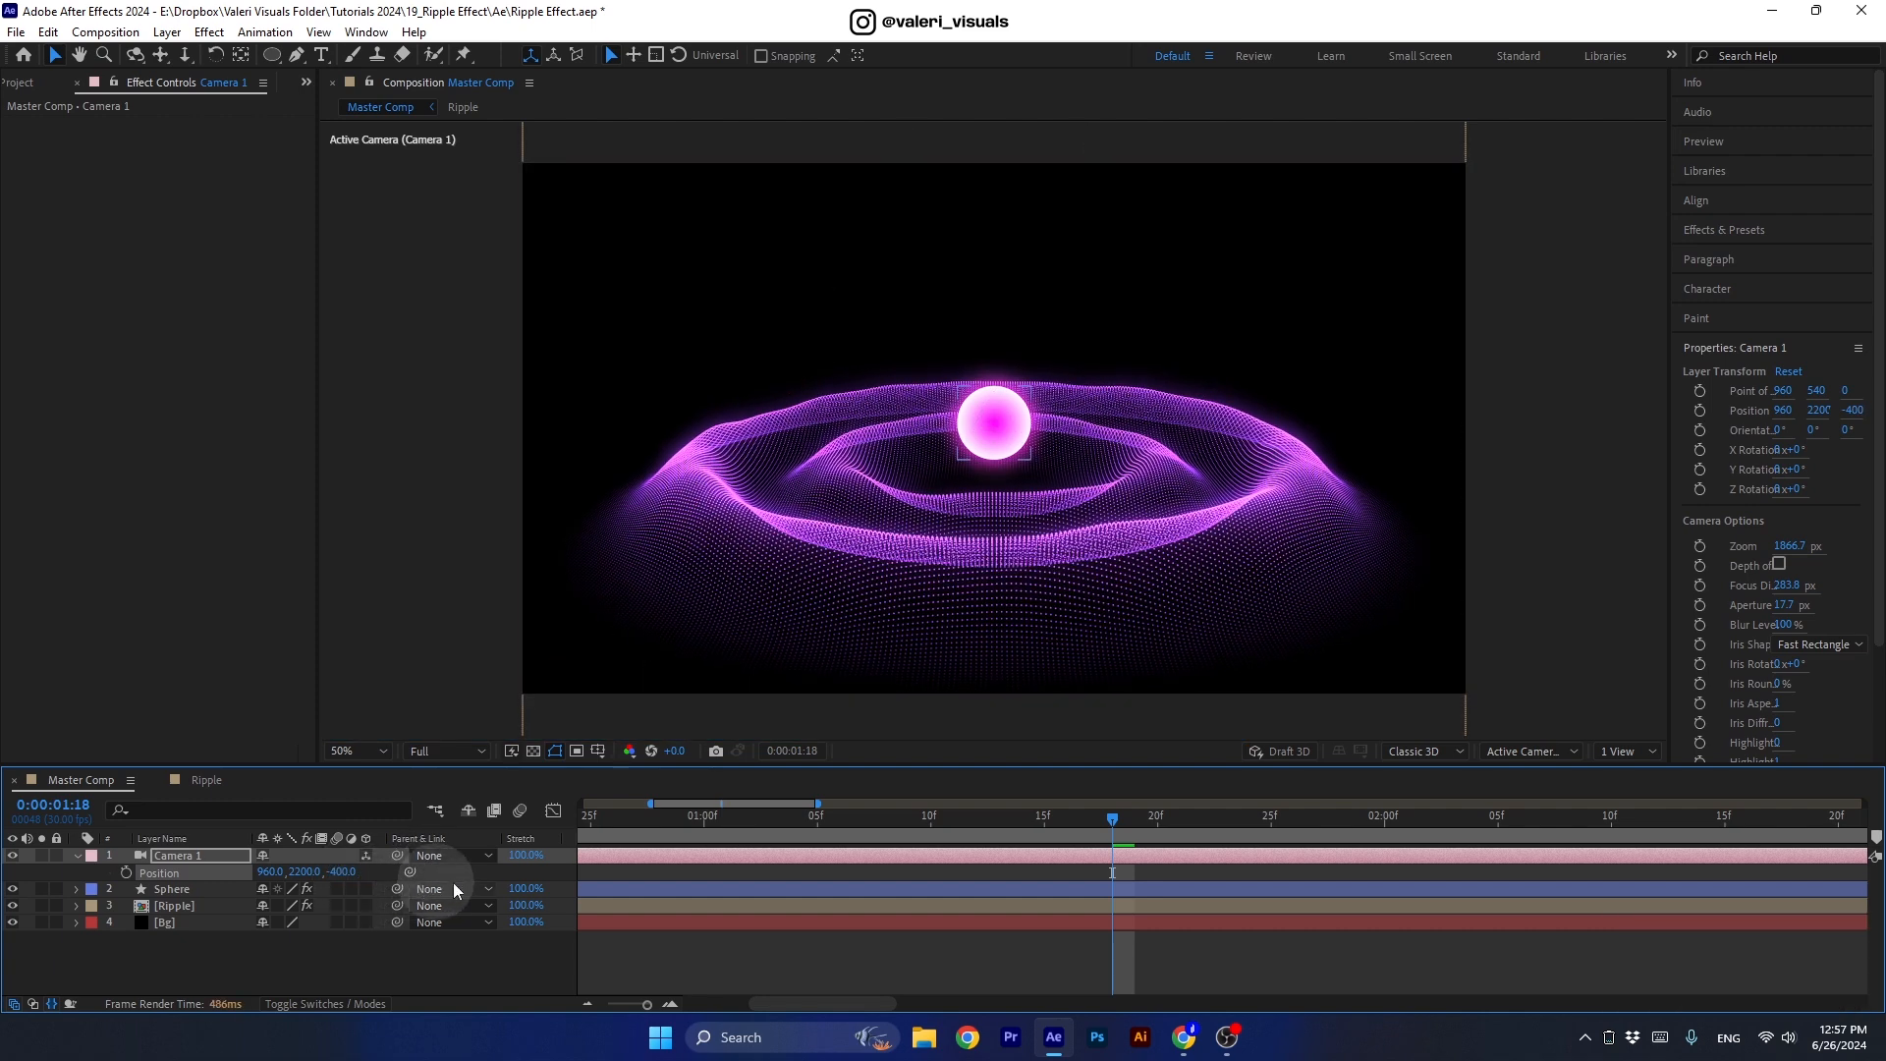
# At 0:00:01:10, raise all of the Sphere's Position keyframes together so it sits at 960, 560, and preview the animation.
pyautogui.moveTo(1011, 821); pyautogui.dragTo(947, 865)
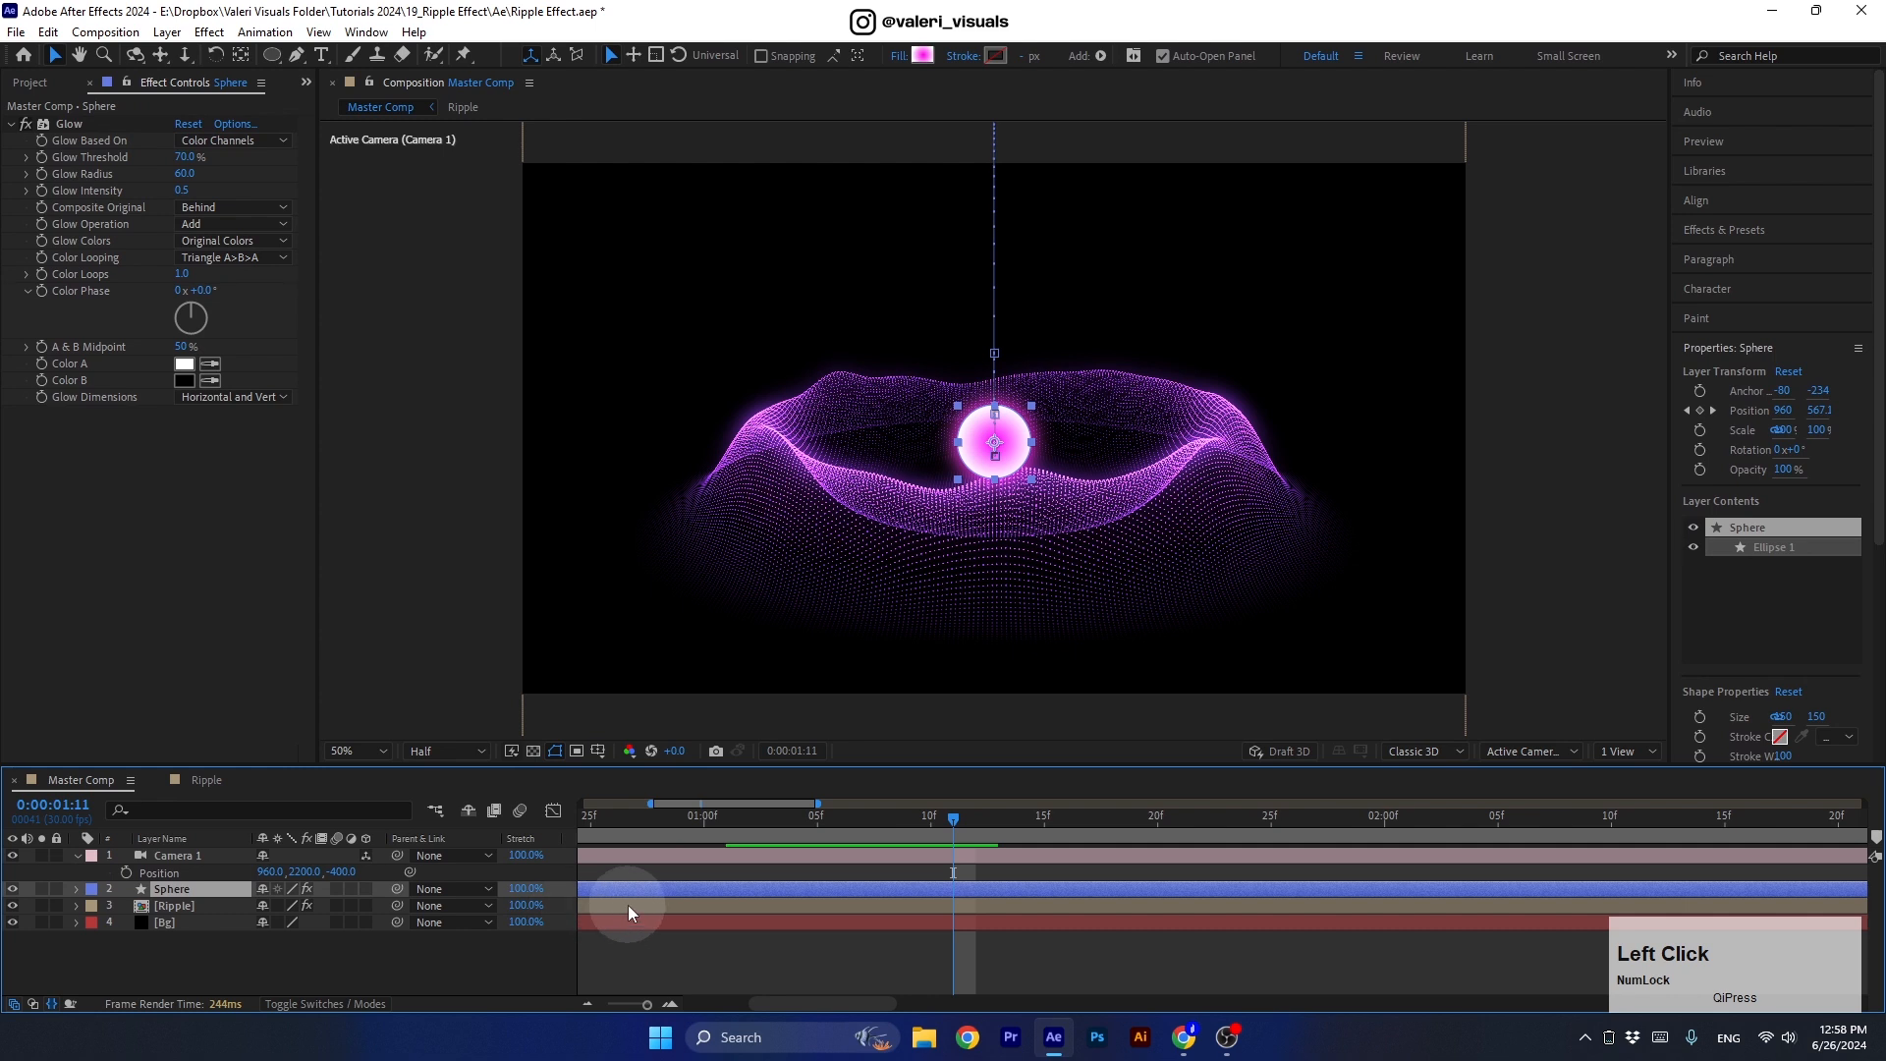
pyautogui.press('p')
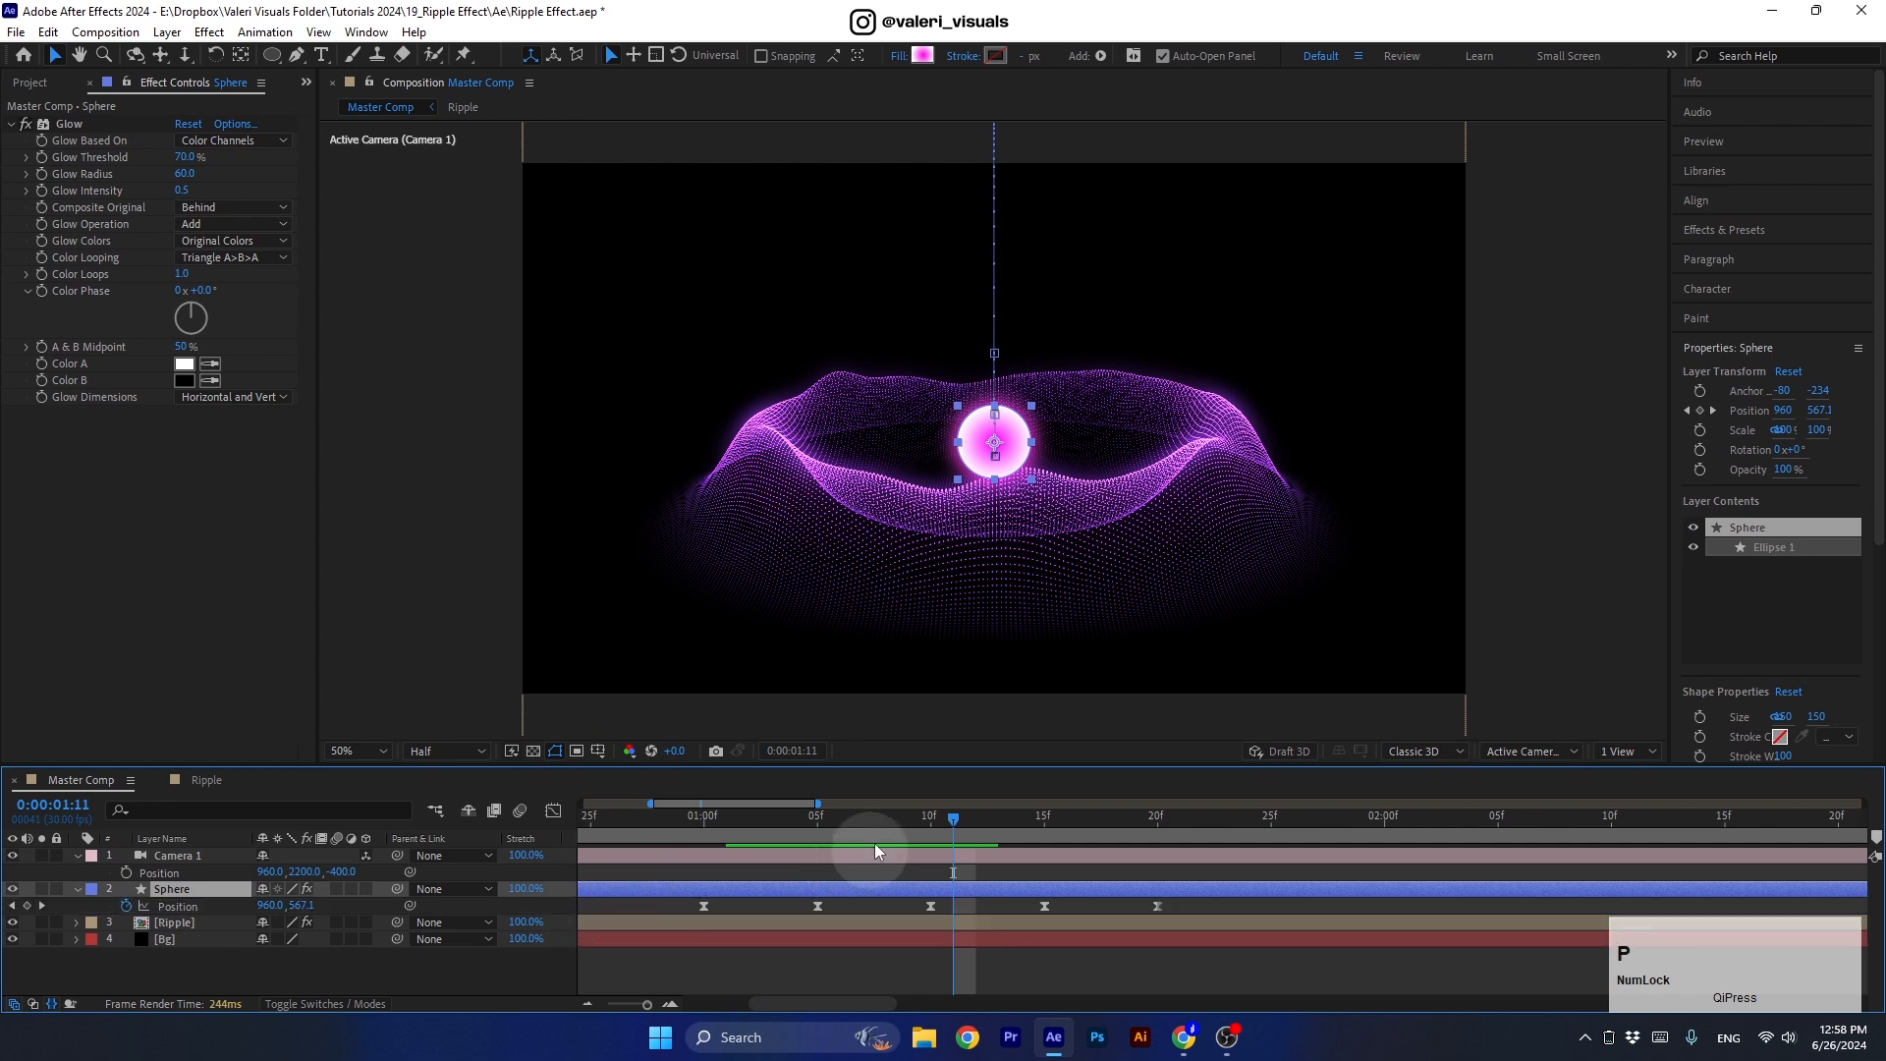
pyautogui.moveTo(945, 821); pyautogui.dragTo(934, 823)
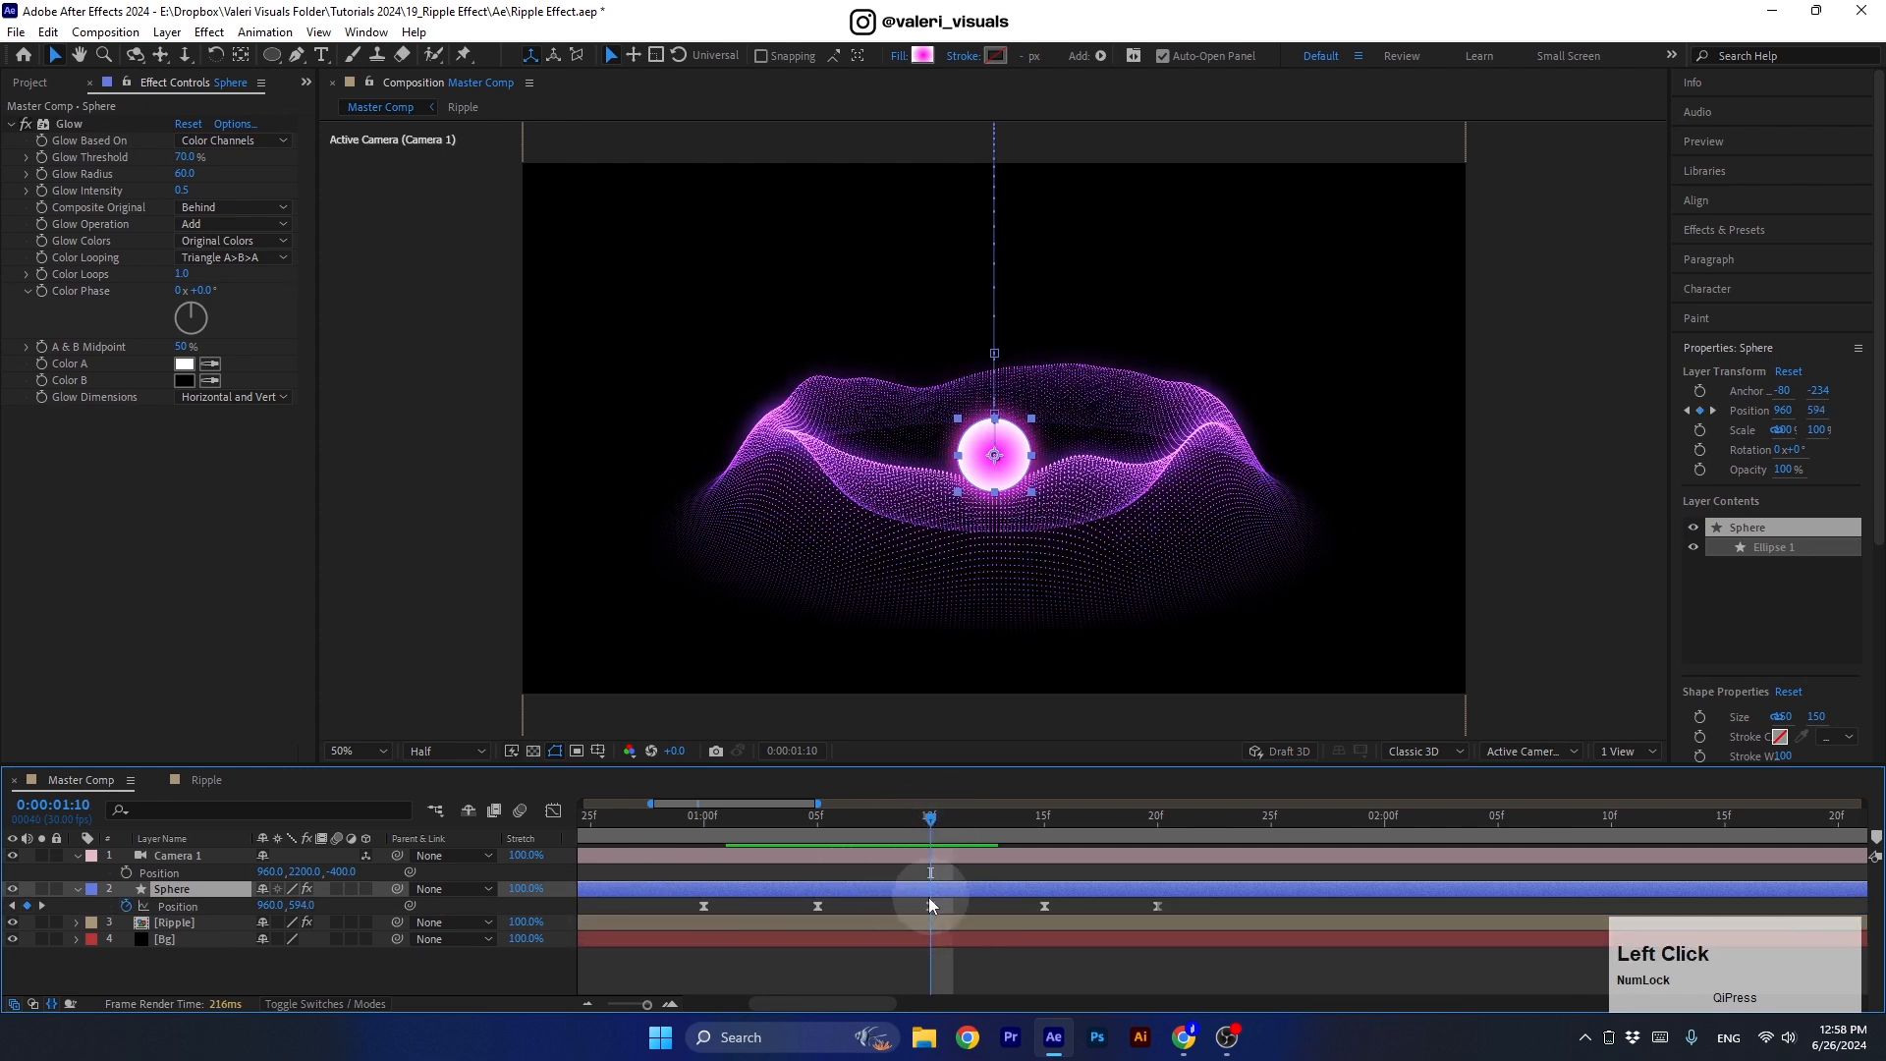
pyautogui.click(586, 1004)
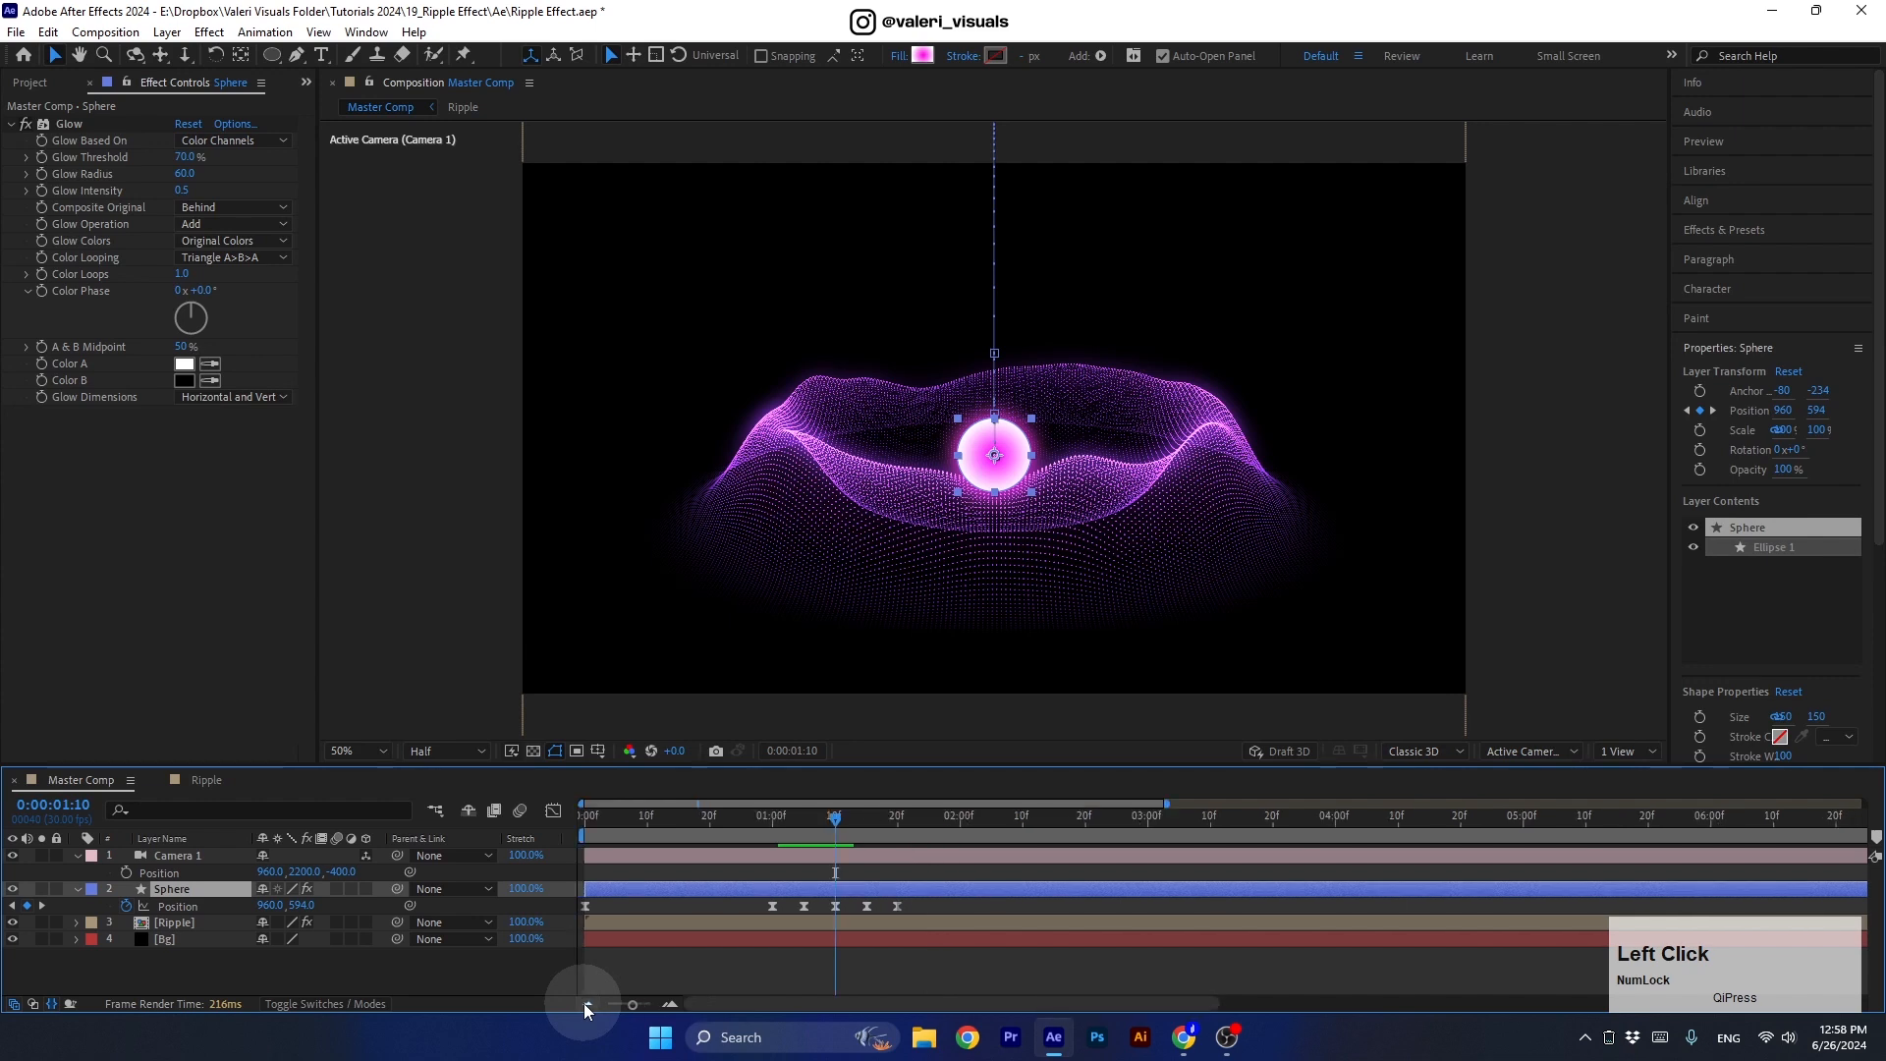
pyautogui.click(179, 906)
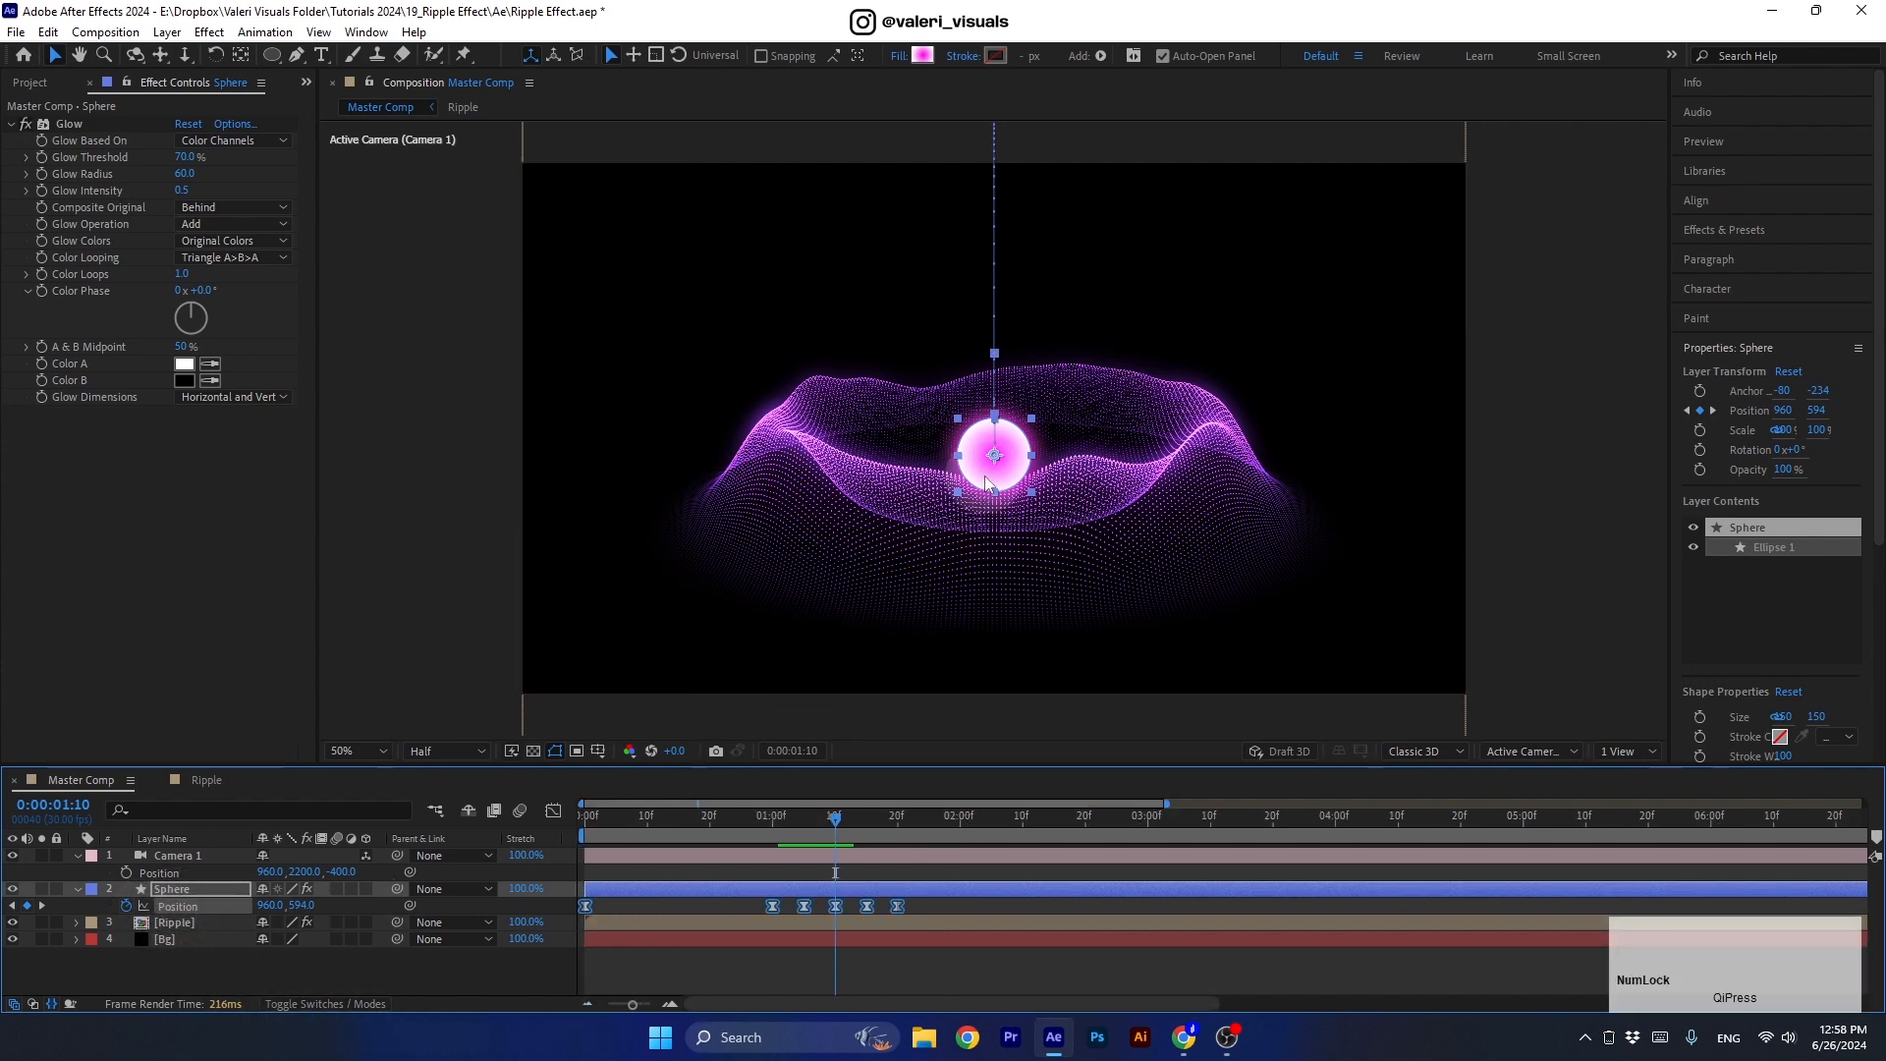
pyautogui.press('shift')
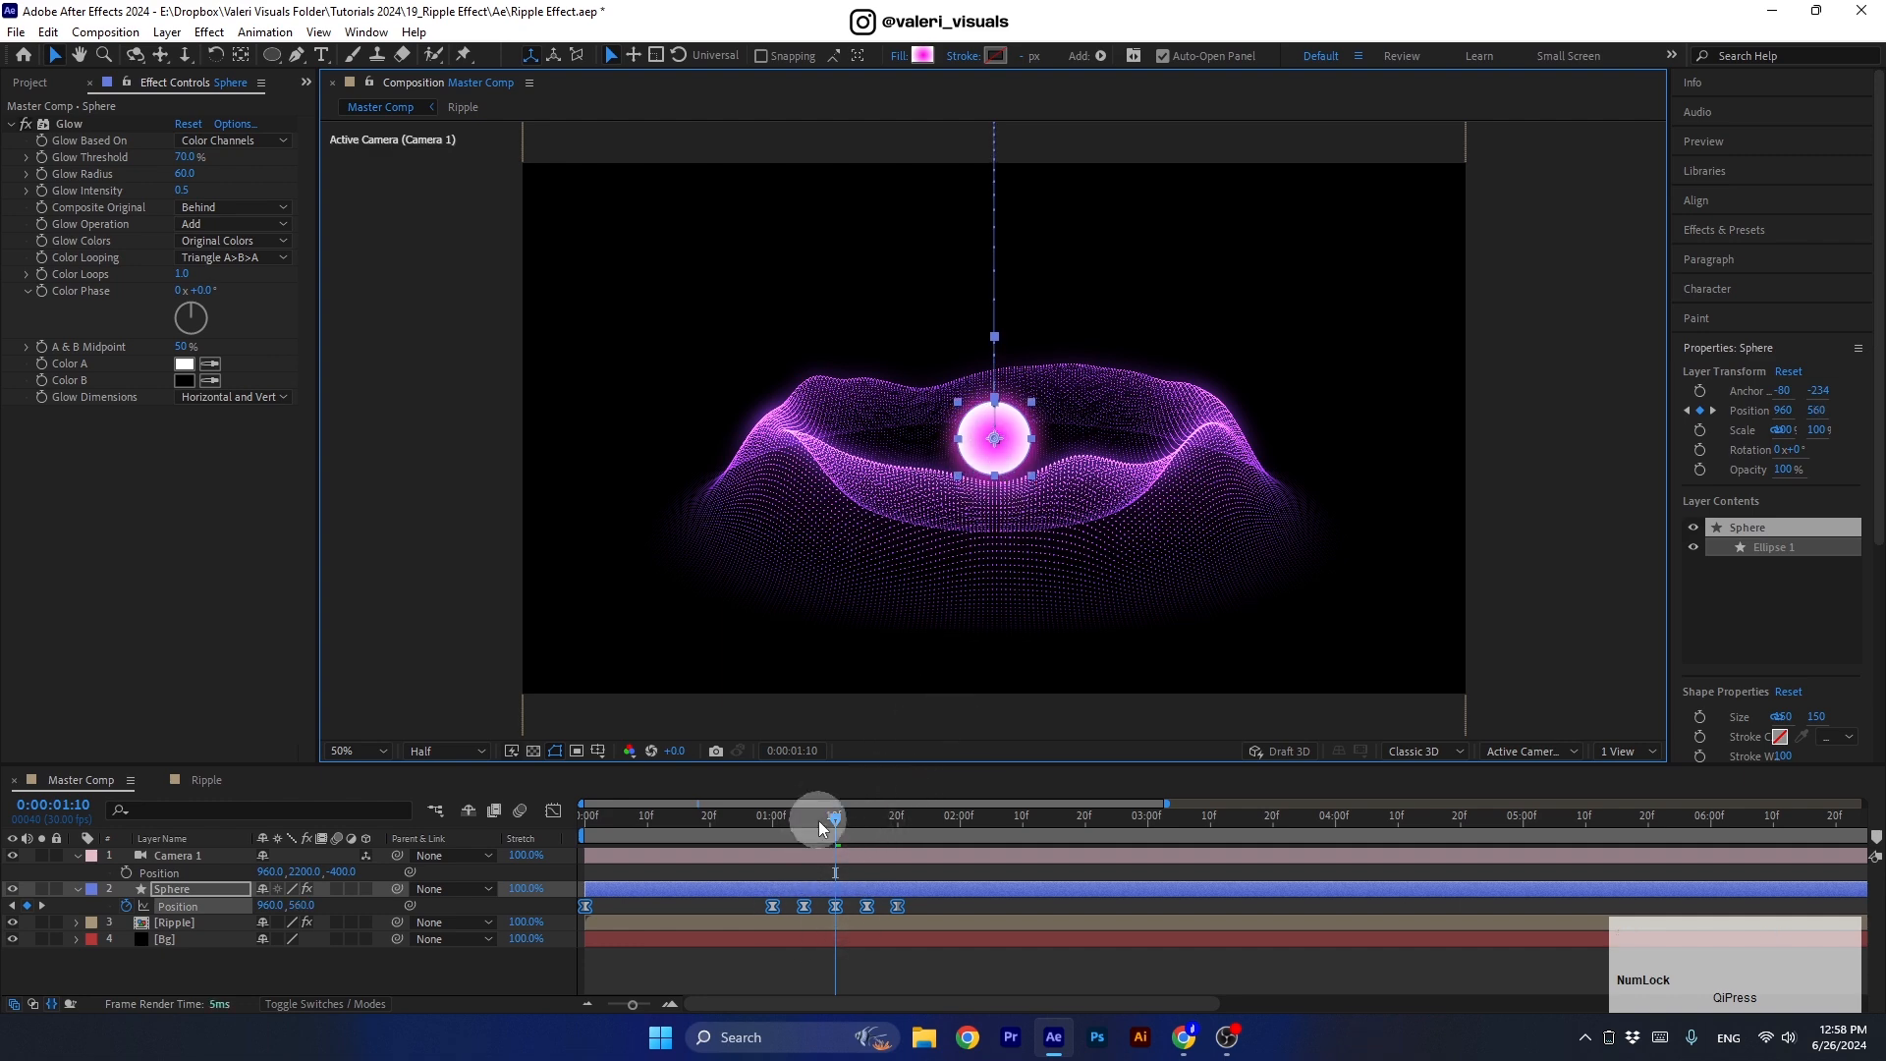
pyautogui.moveTo(823, 828); pyautogui.dragTo(479, 952)
pyautogui.click(464, 971)
pyautogui.press('space')
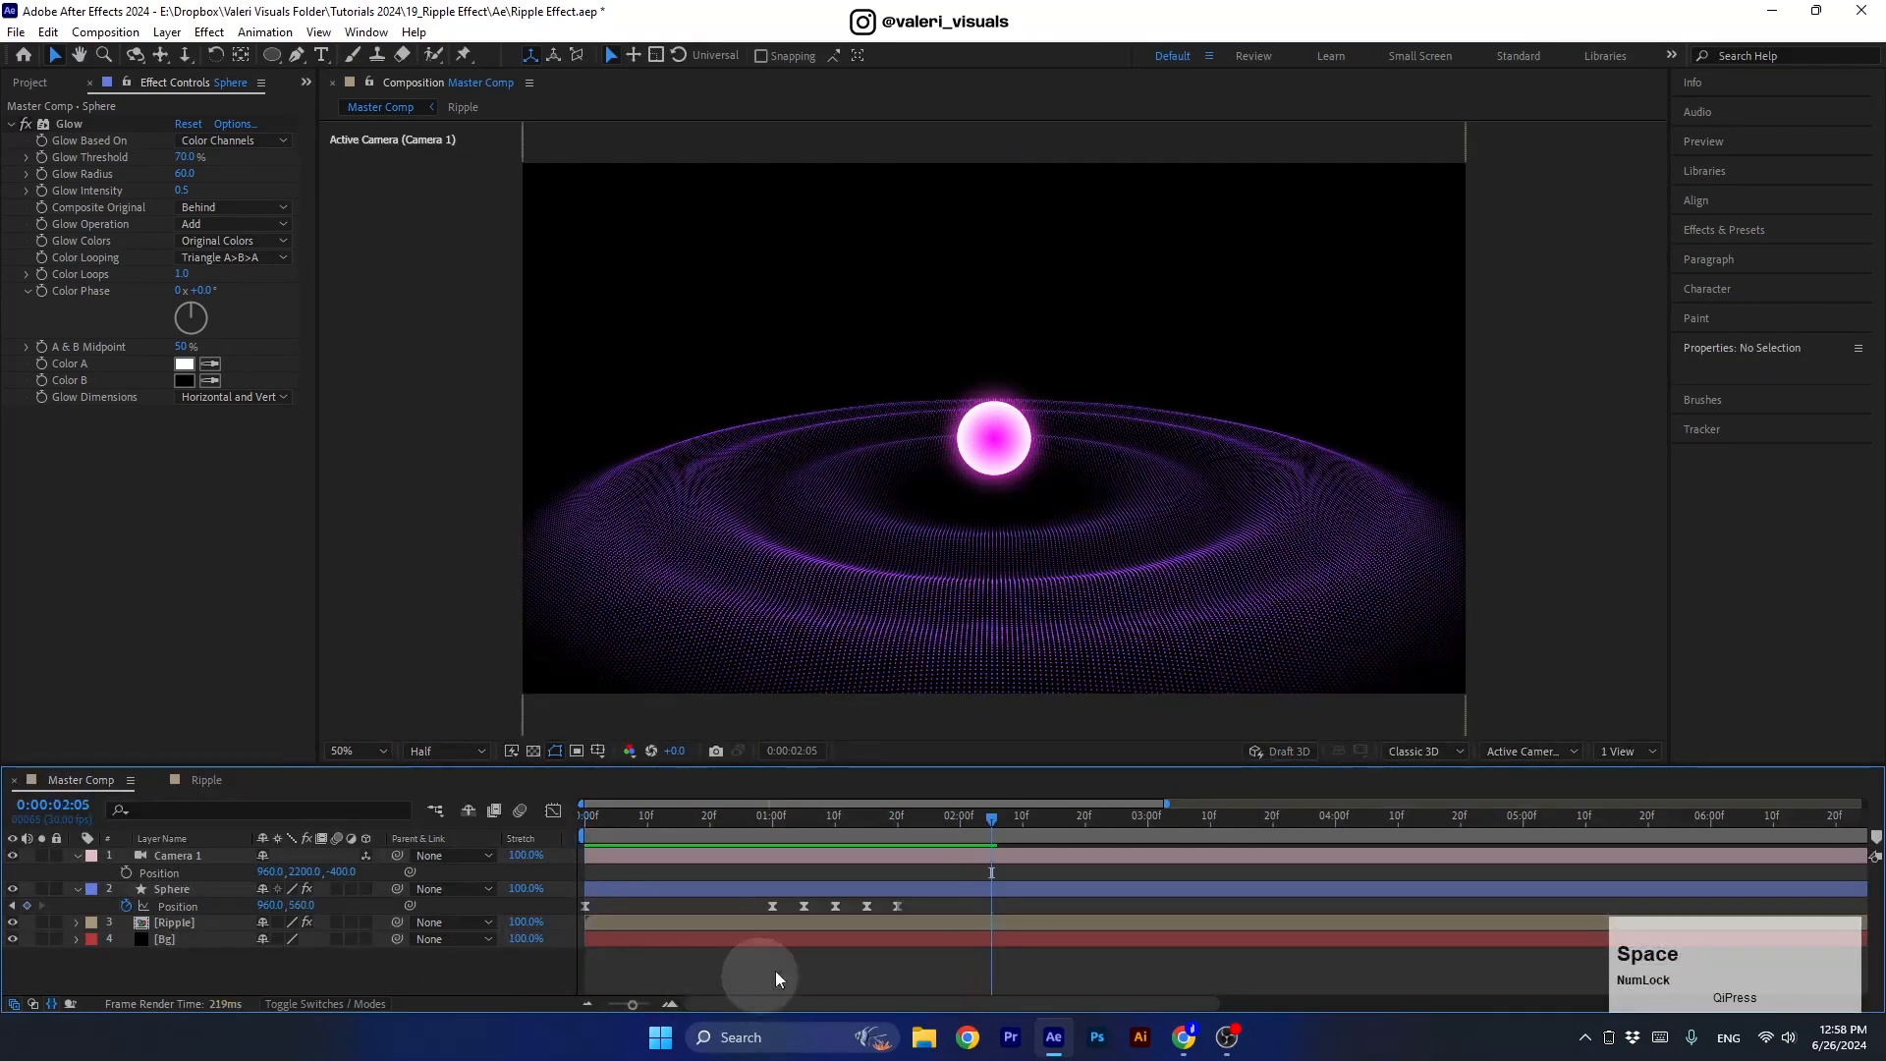
# Nudge all of the Sphere's Position keyframes down together so its motion starts at 960, -138, and replay from the start.
pyautogui.click(912, 829)
pyautogui.moveTo(912, 829); pyautogui.dragTo(869, 851)
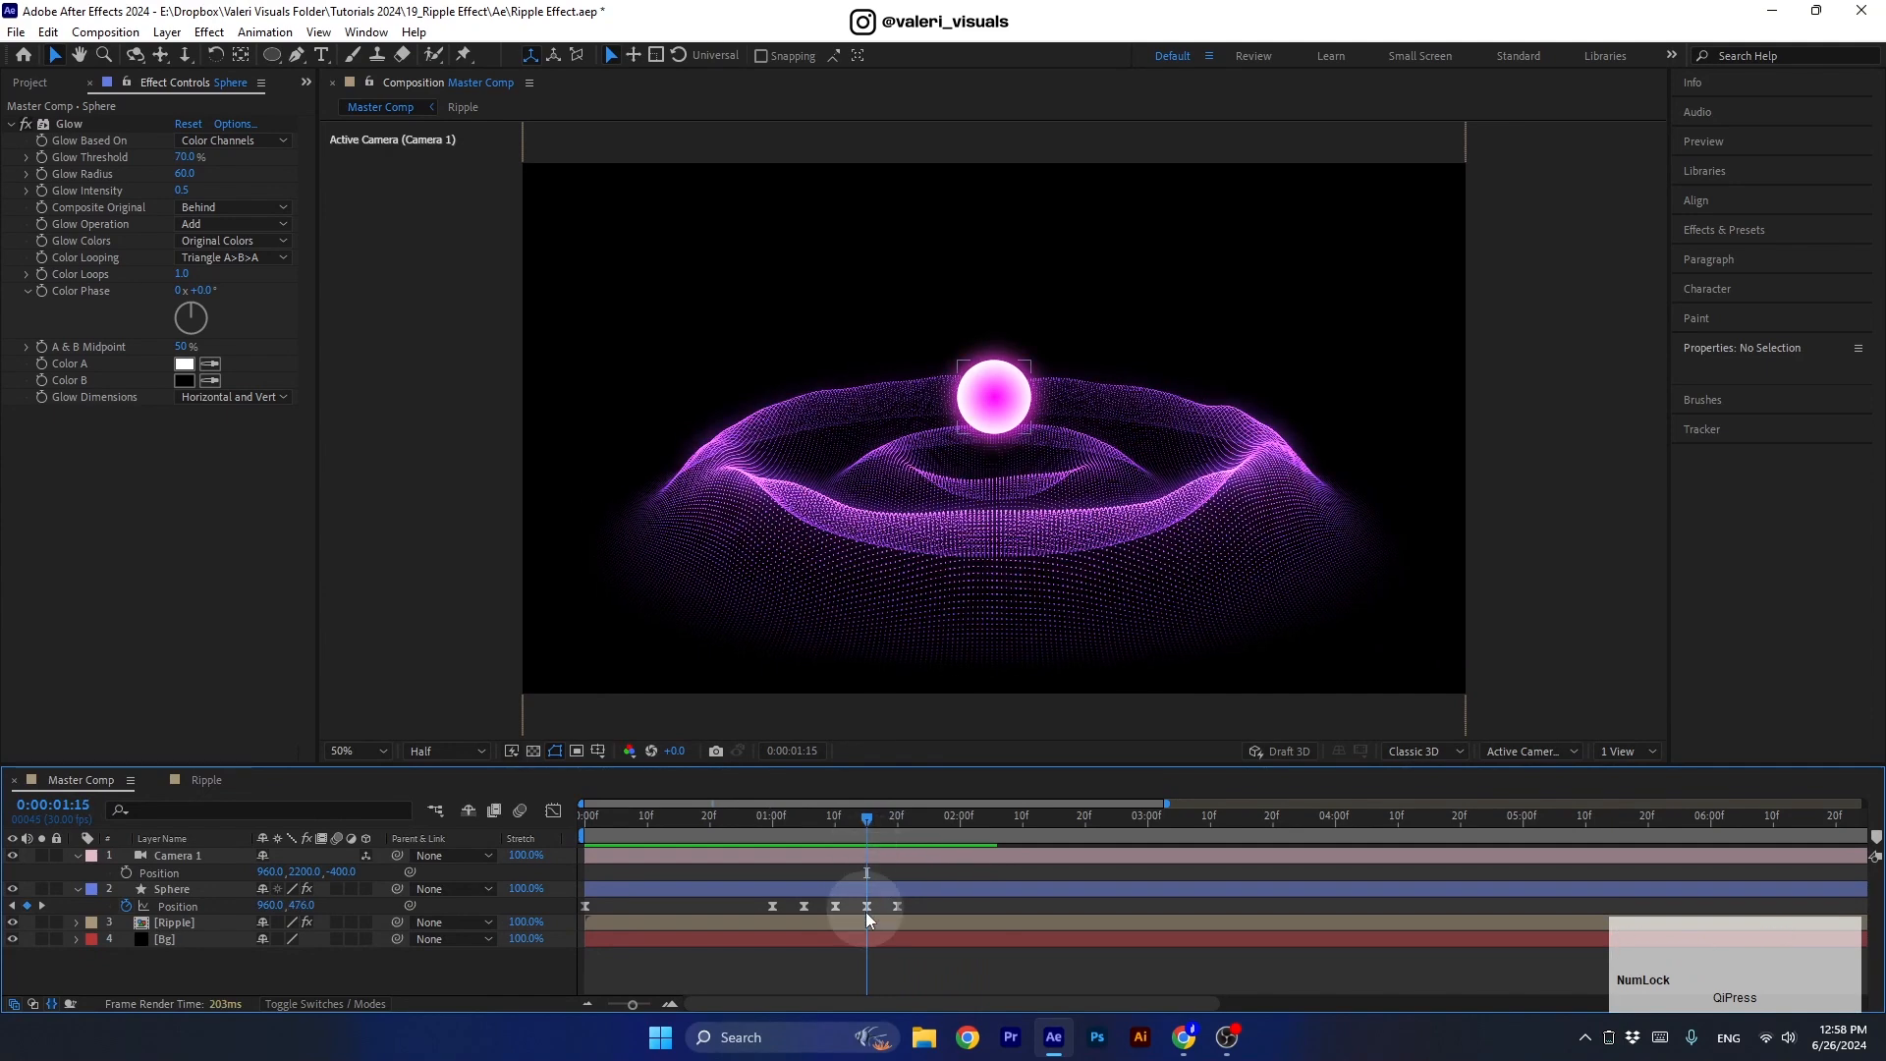
pyautogui.click(164, 910)
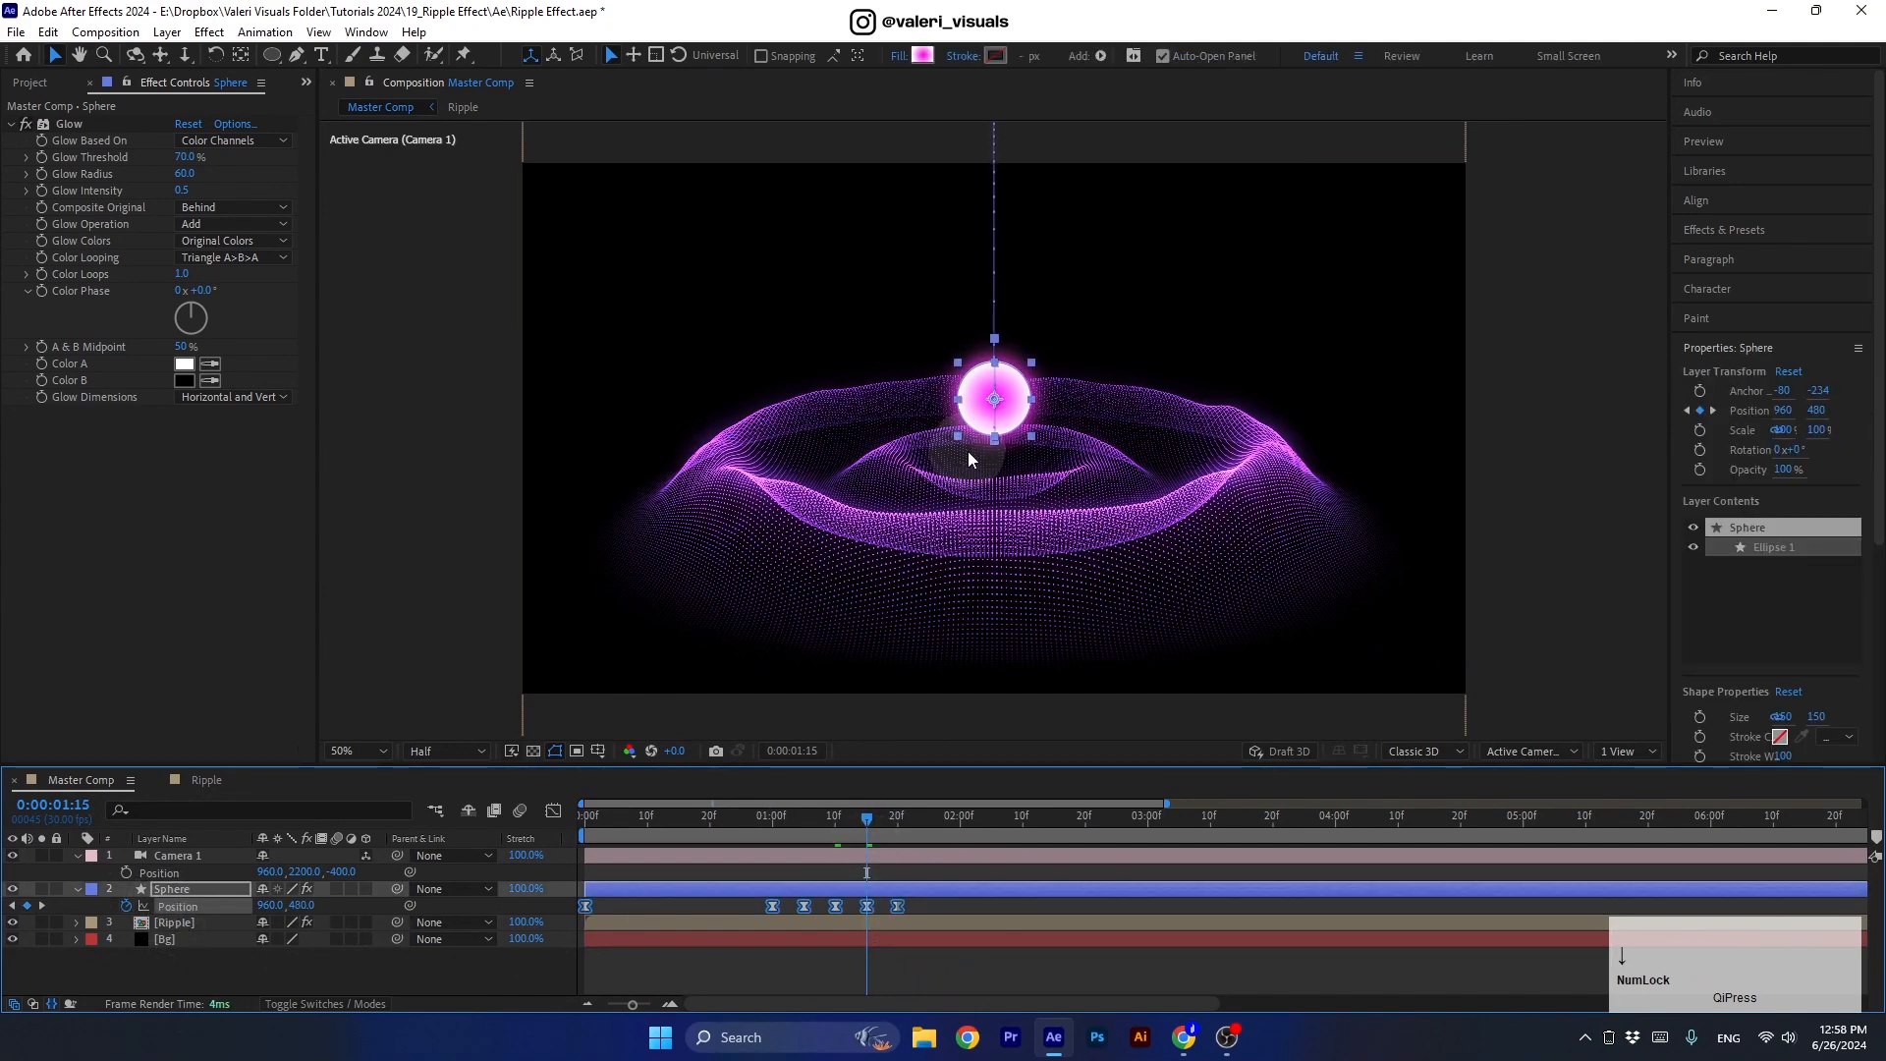
pyautogui.moveTo(865, 818); pyautogui.dragTo(454, 899)
pyautogui.click(438, 964)
pyautogui.press('space')
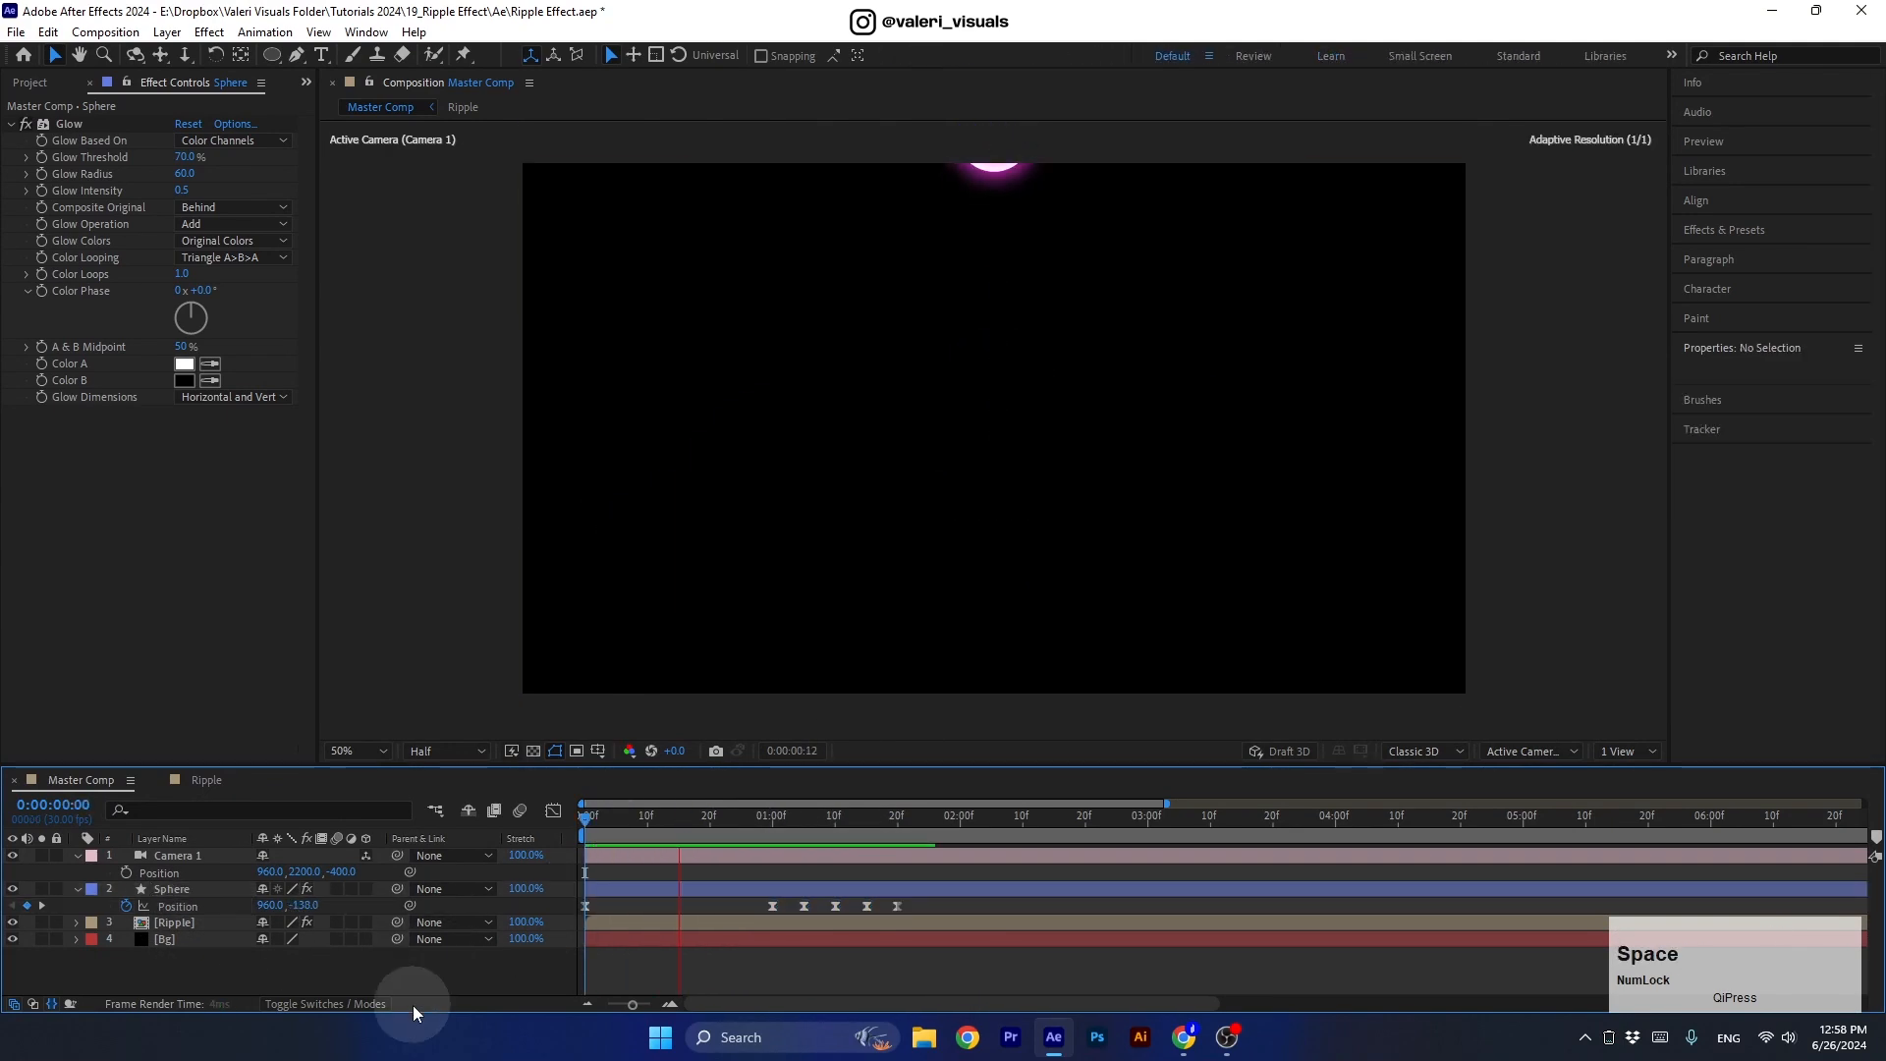
# Lower all of the Sphere's Position keyframes further so the motion starts at 960, -126, and replay it.
pyautogui.moveTo(851, 820); pyautogui.dragTo(410, 965)
pyautogui.click(177, 905)
pyautogui.press('Down')
pyautogui.press('Down')
pyautogui.click(411, 965)
pyautogui.press('space')
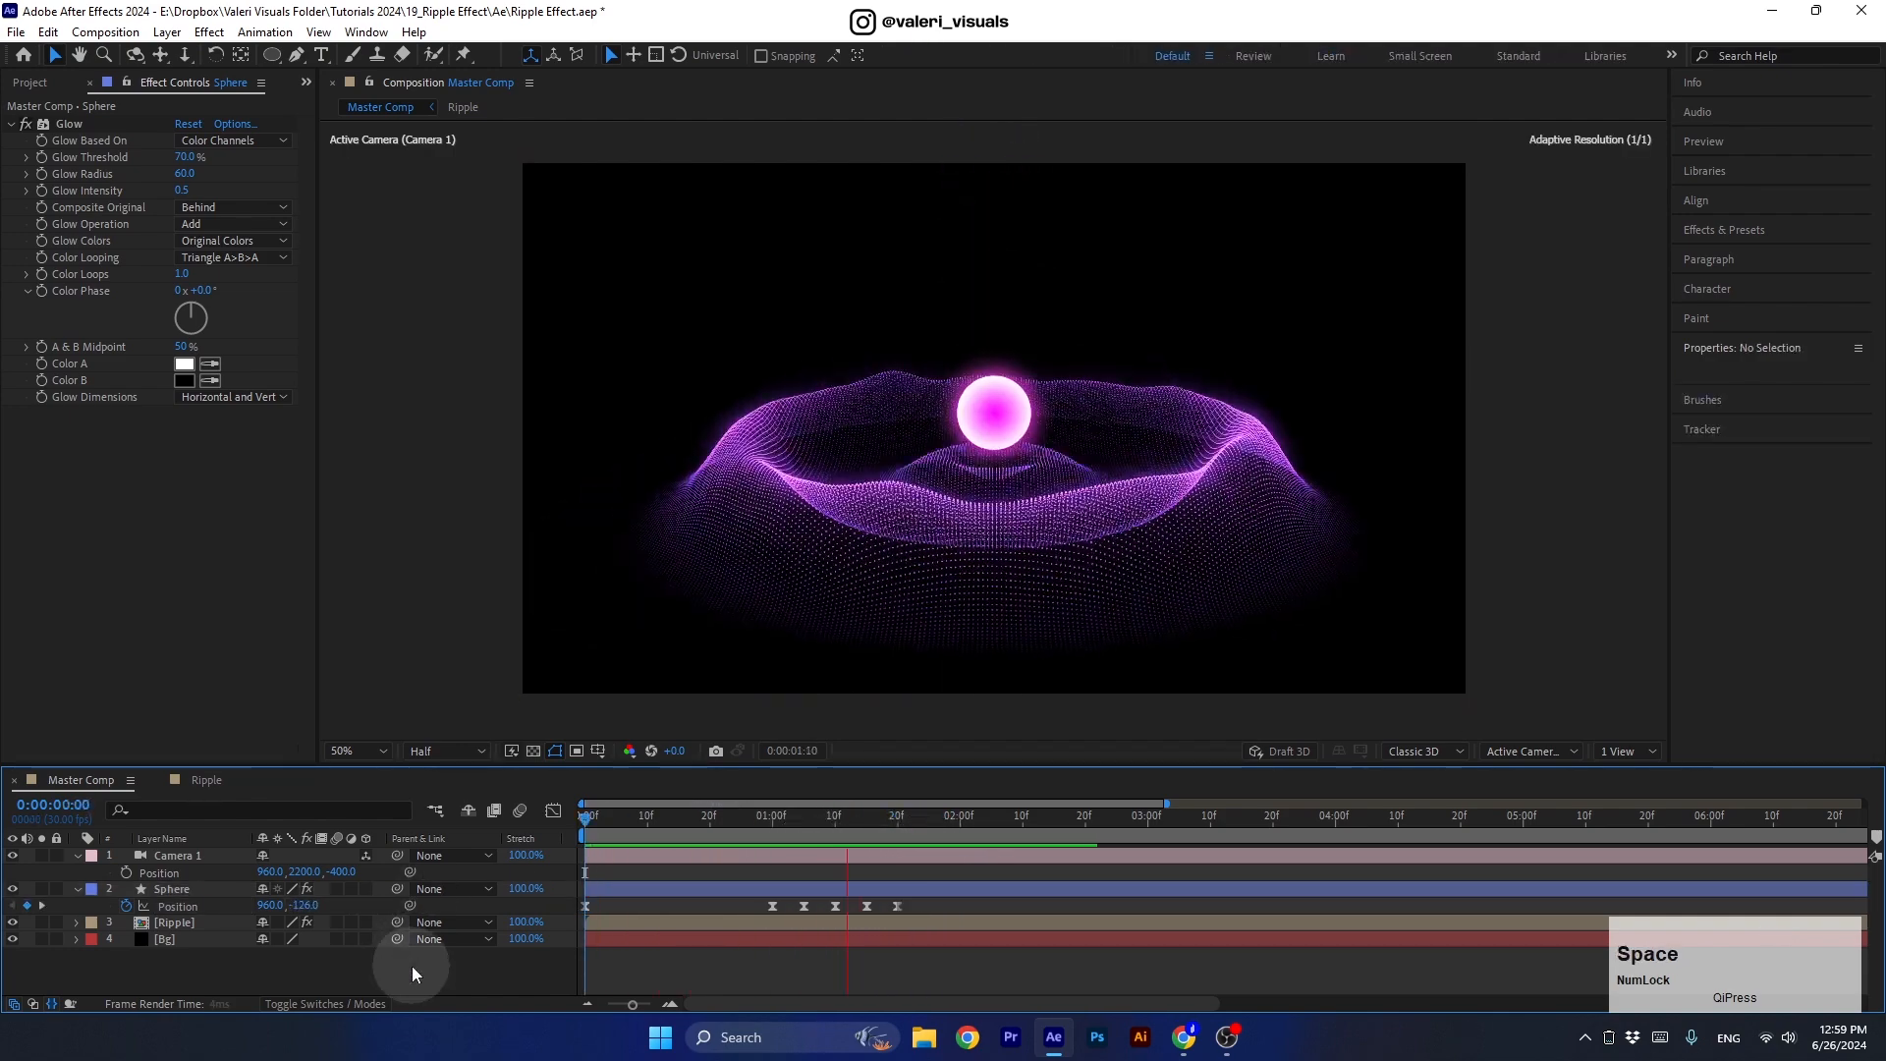
# End the work area at 0:00:03:20, where the ripple has faded, and collapse the Camera 1 and Sphere properties.
pyautogui.moveTo(1063, 819); pyautogui.dragTo(1152, 850)
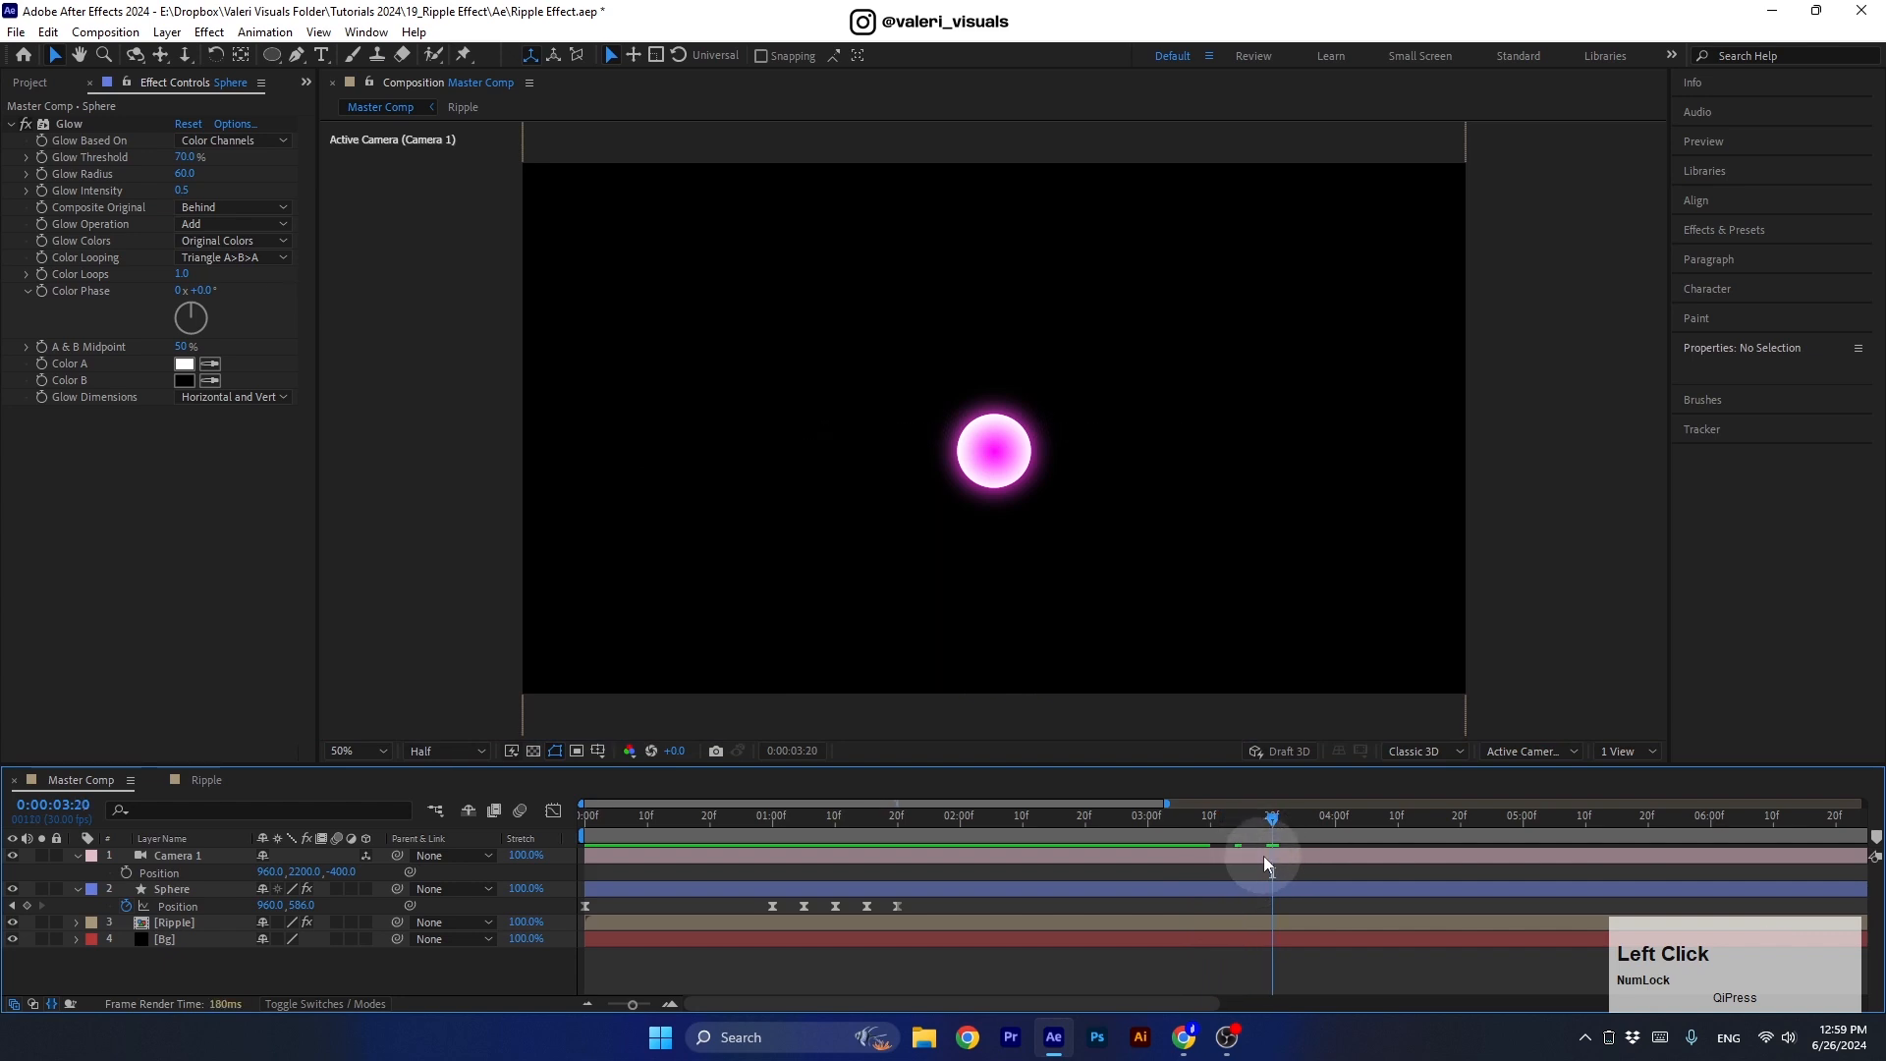
pyautogui.press('n')
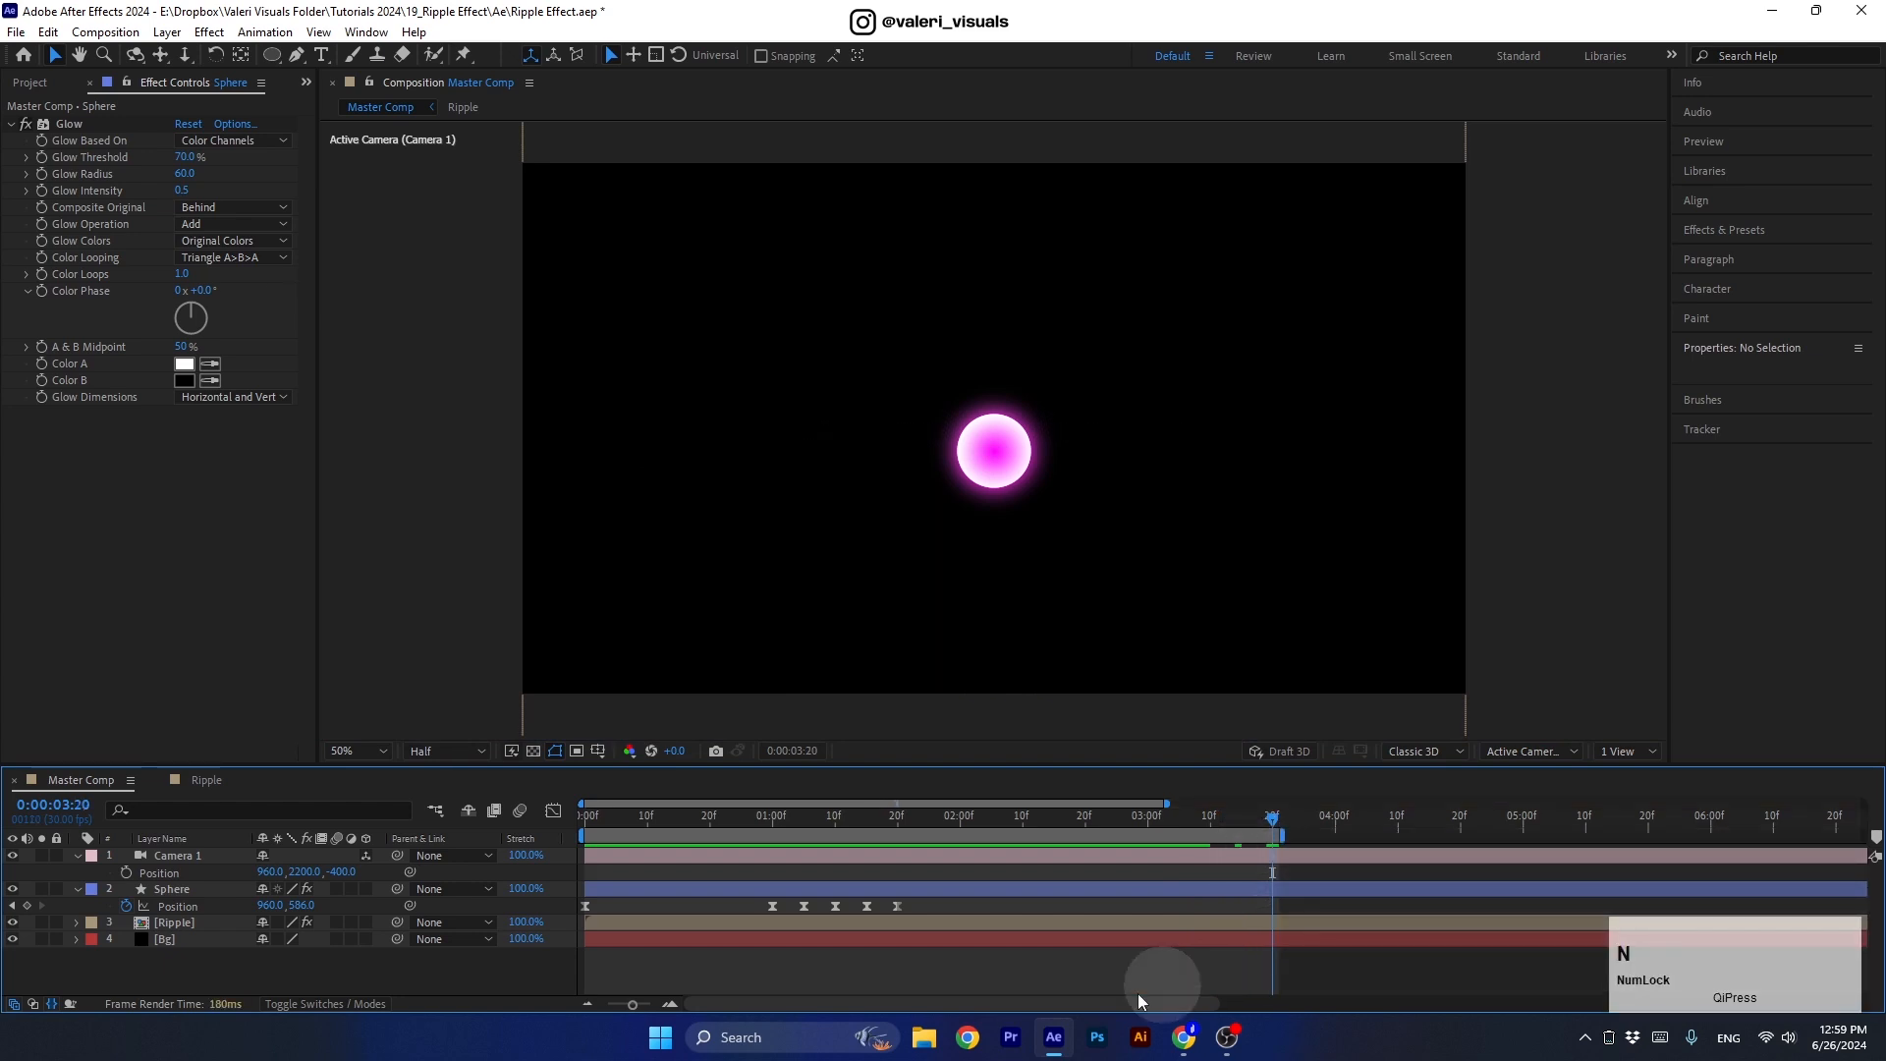
pyautogui.click(78, 856)
pyautogui.click(77, 872)
pyautogui.click(177, 890)
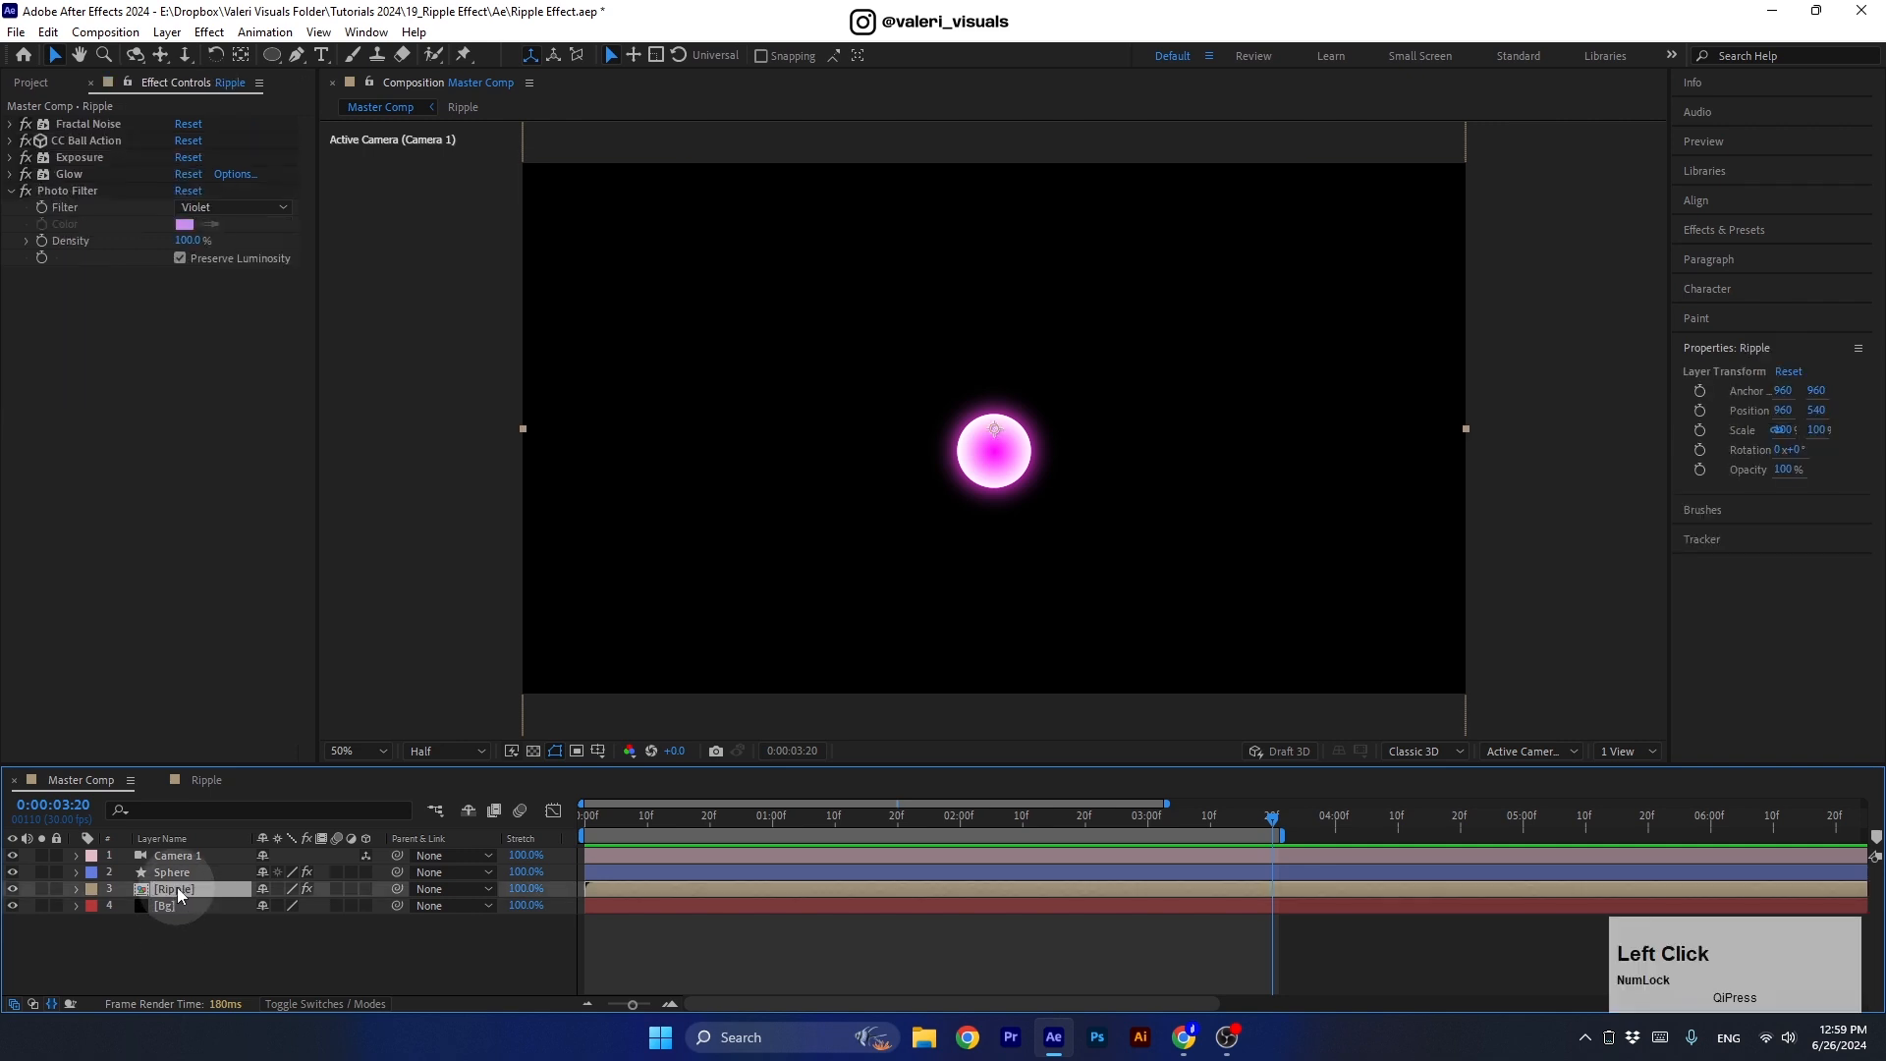
# Set the preview resolution to Full, enlarge the composition to fit a taller viewer, and play the animation from 0:00:00:00.
pyautogui.moveTo(1250, 821); pyautogui.dragTo(572, 823)
pyautogui.click(449, 753)
pyautogui.click(474, 784)
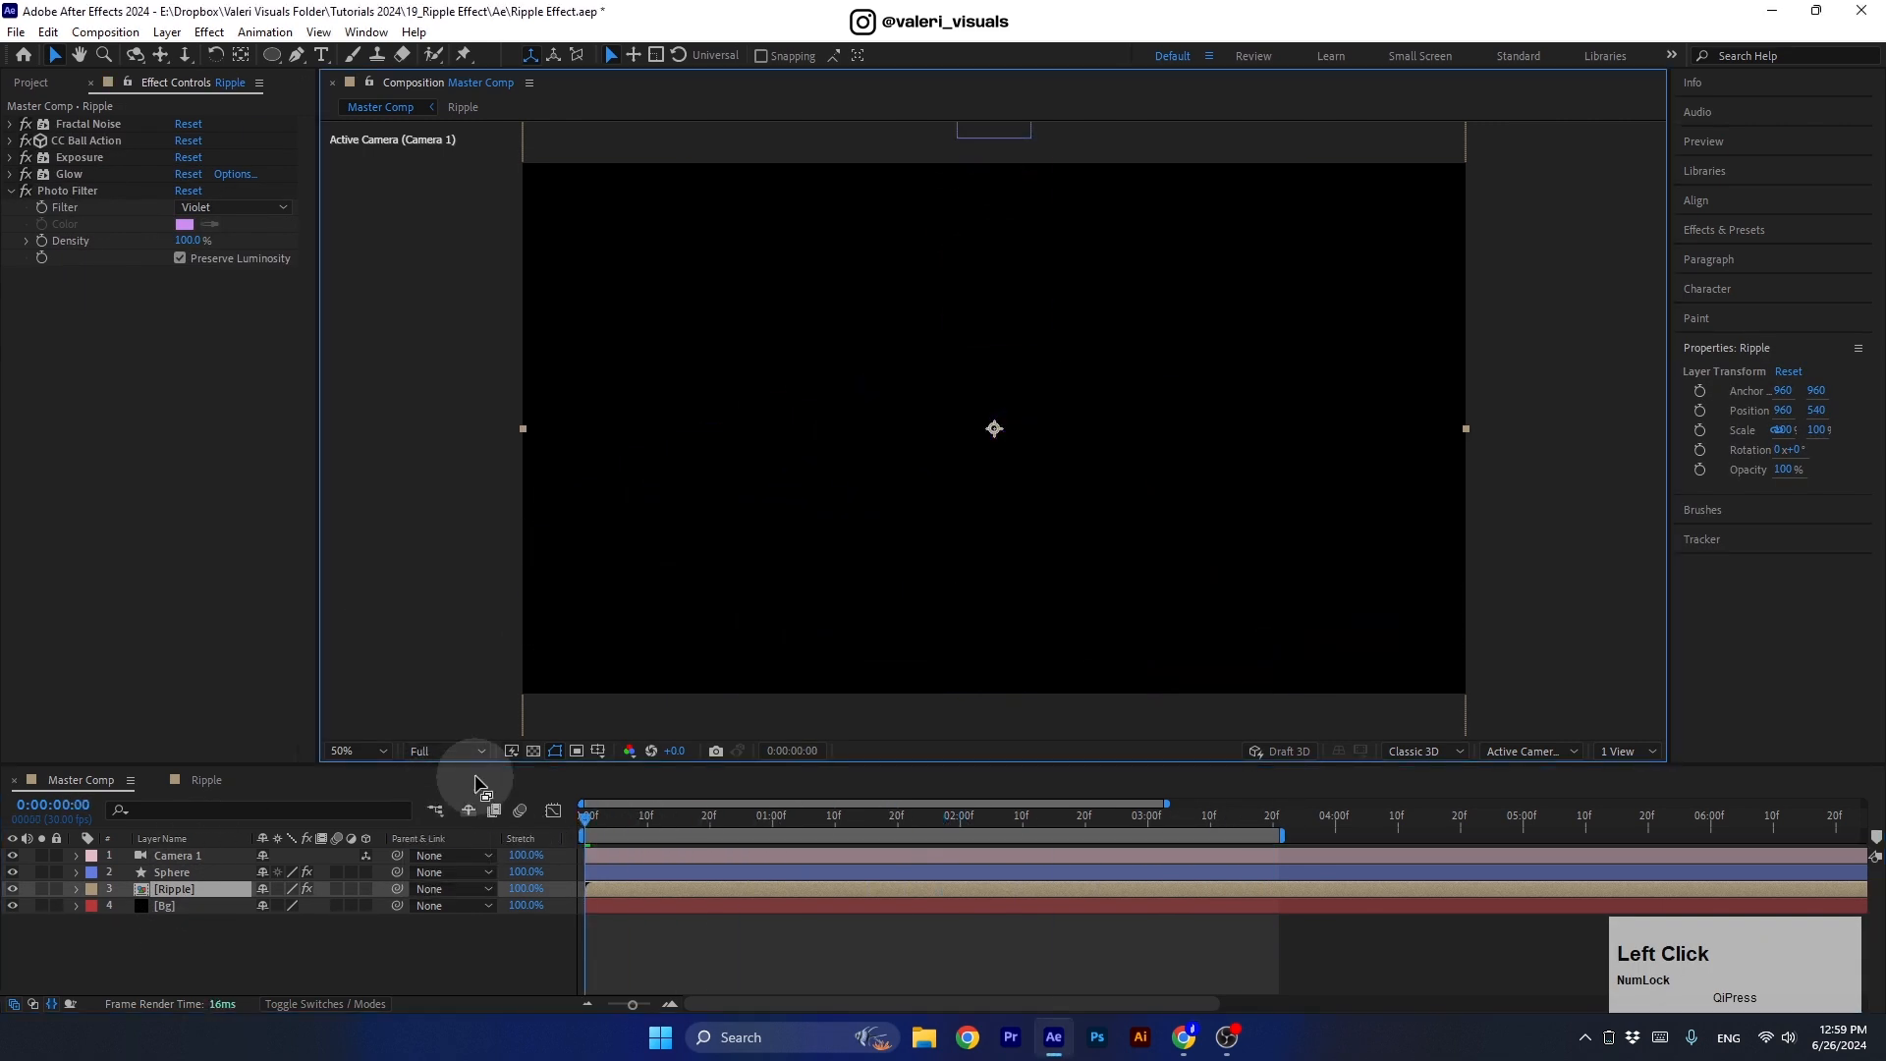
pyautogui.moveTo(475, 766); pyautogui.dragTo(471, 833)
pyautogui.click(372, 823)
pyautogui.click(353, 484)
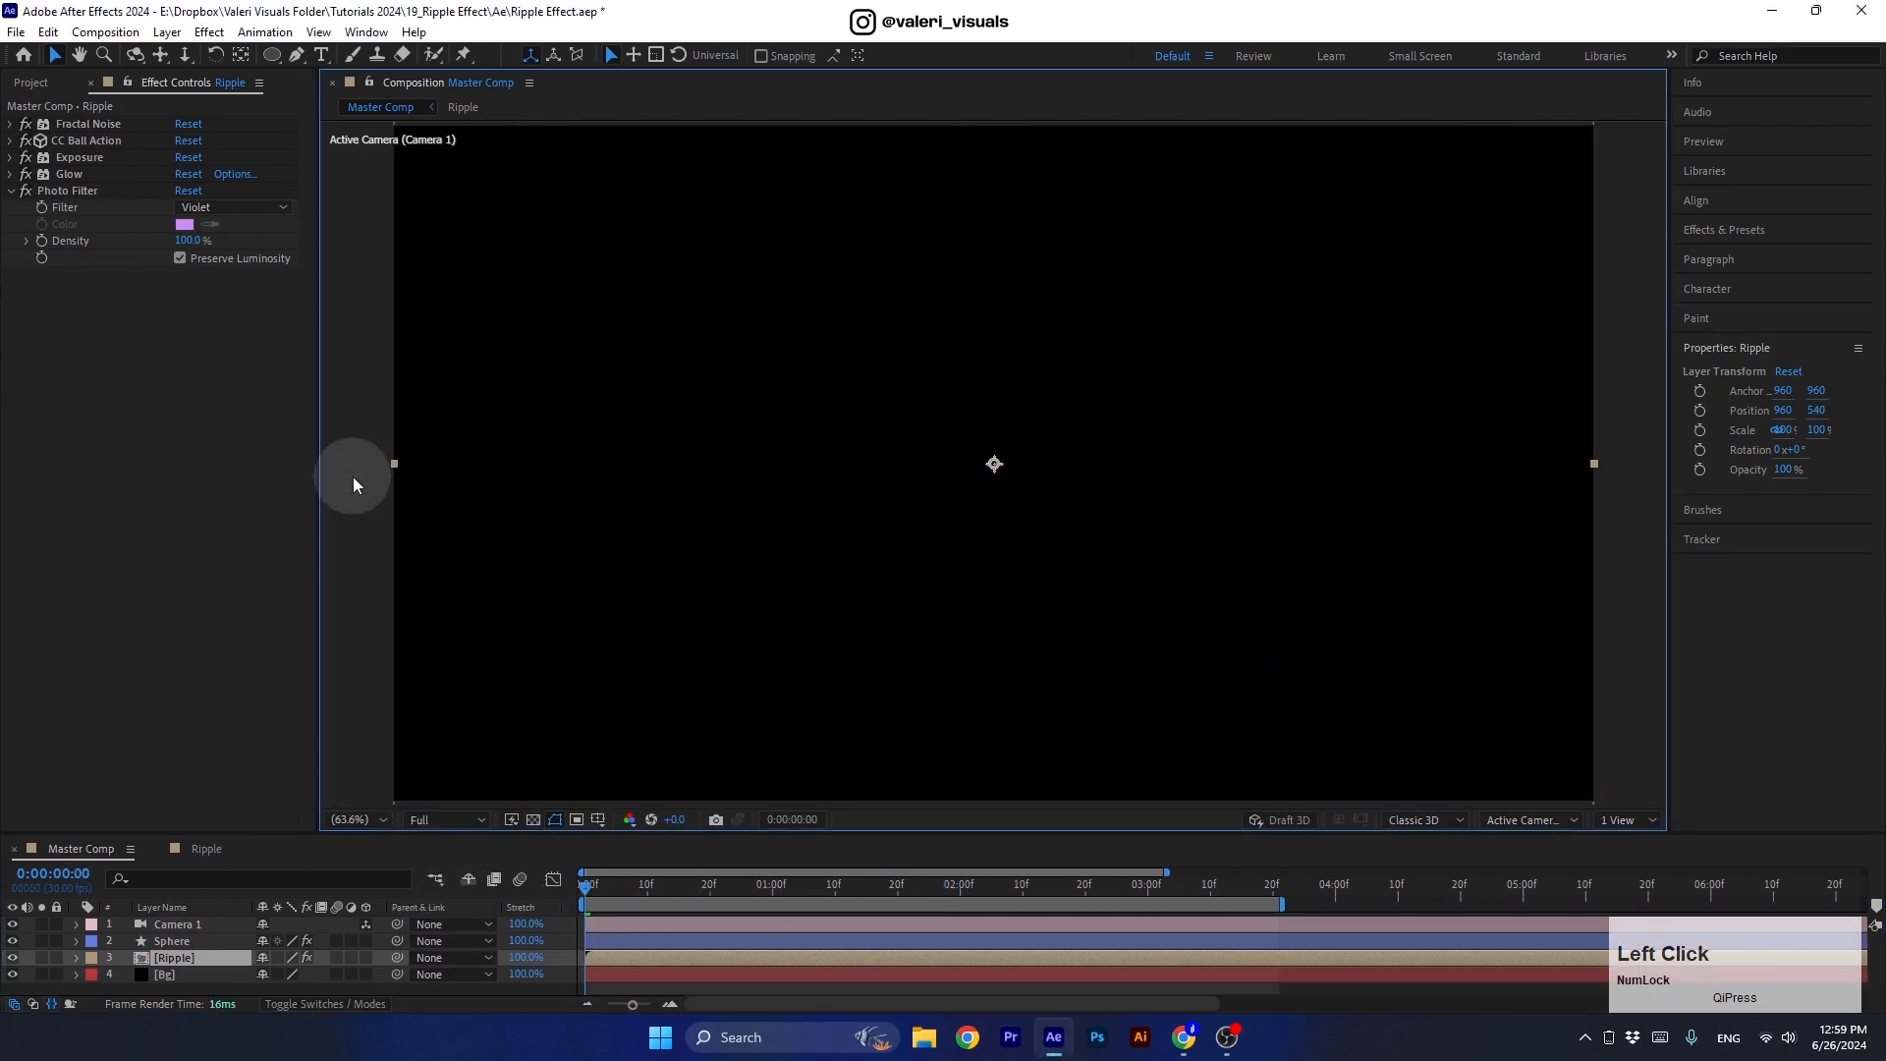
pyautogui.click(361, 645)
pyautogui.press('space')
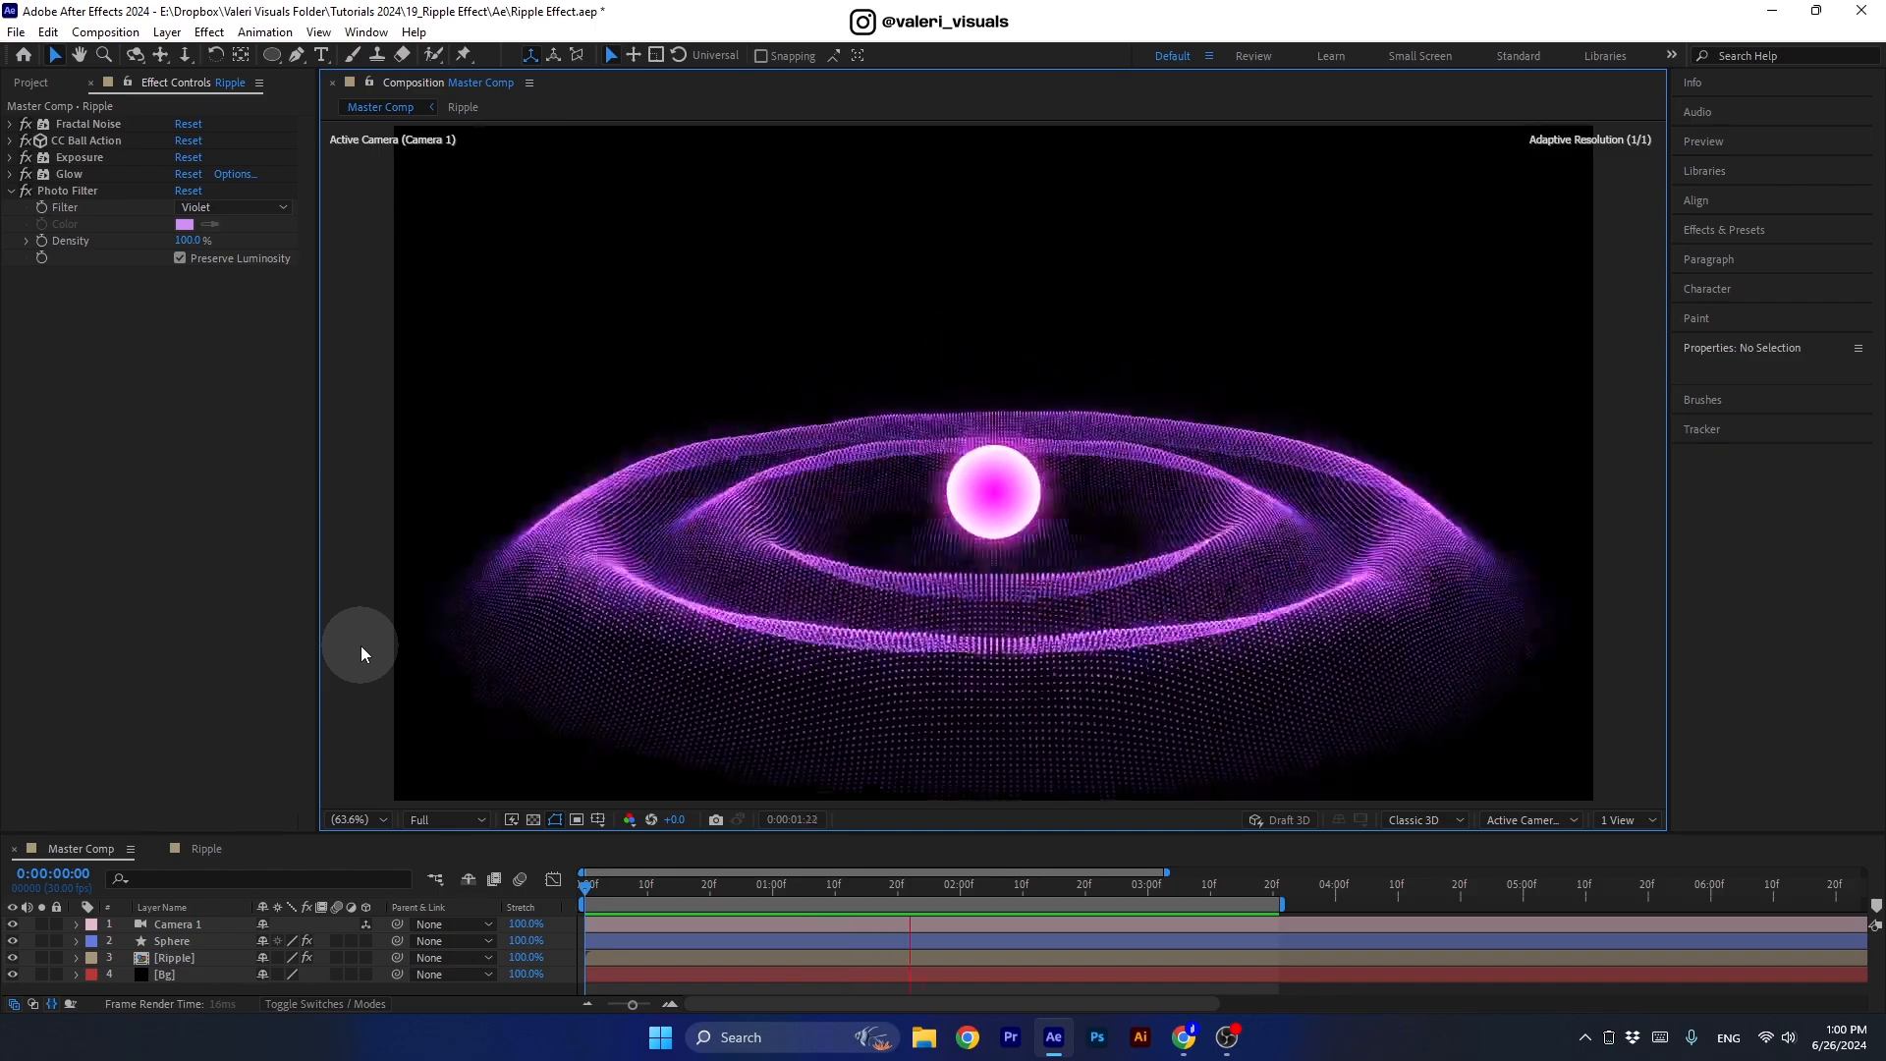